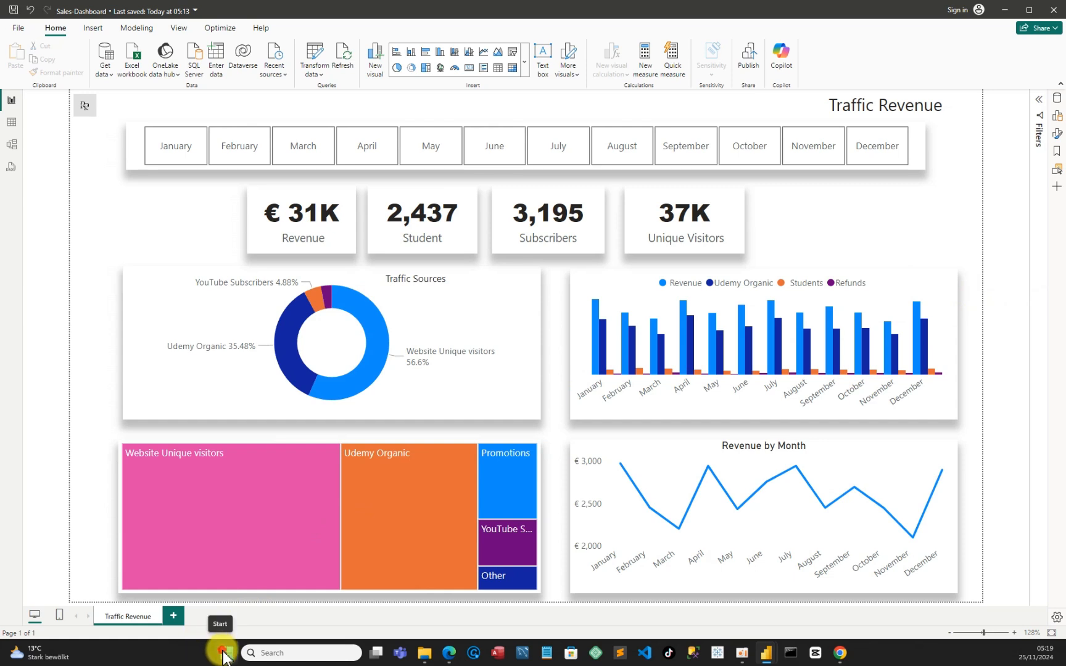
left_click(226, 655)
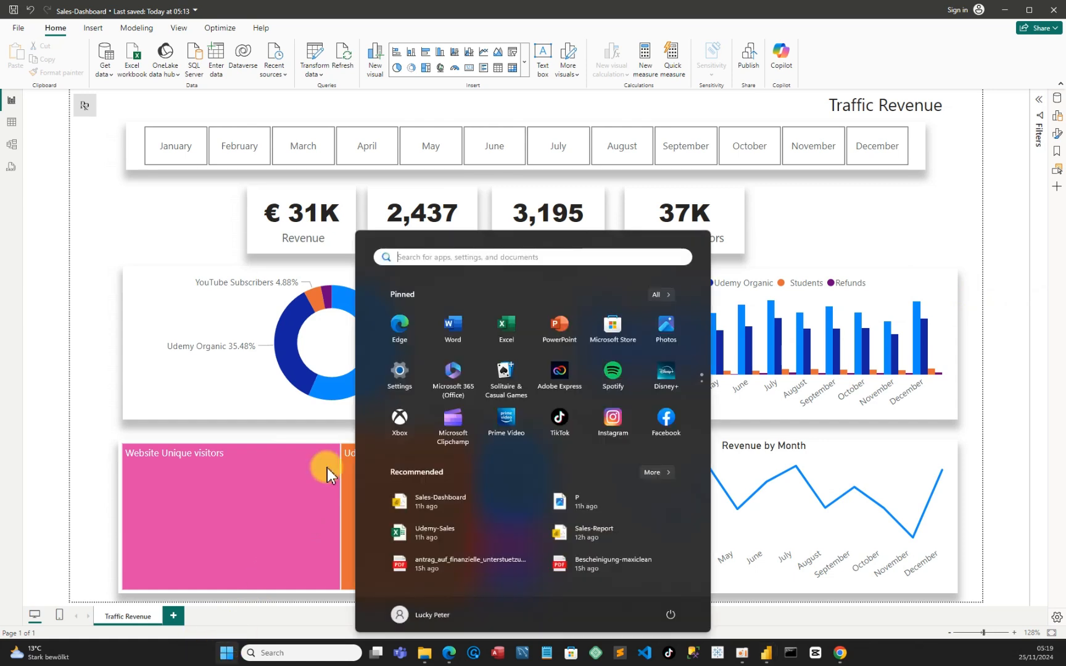
left_click(467, 258)
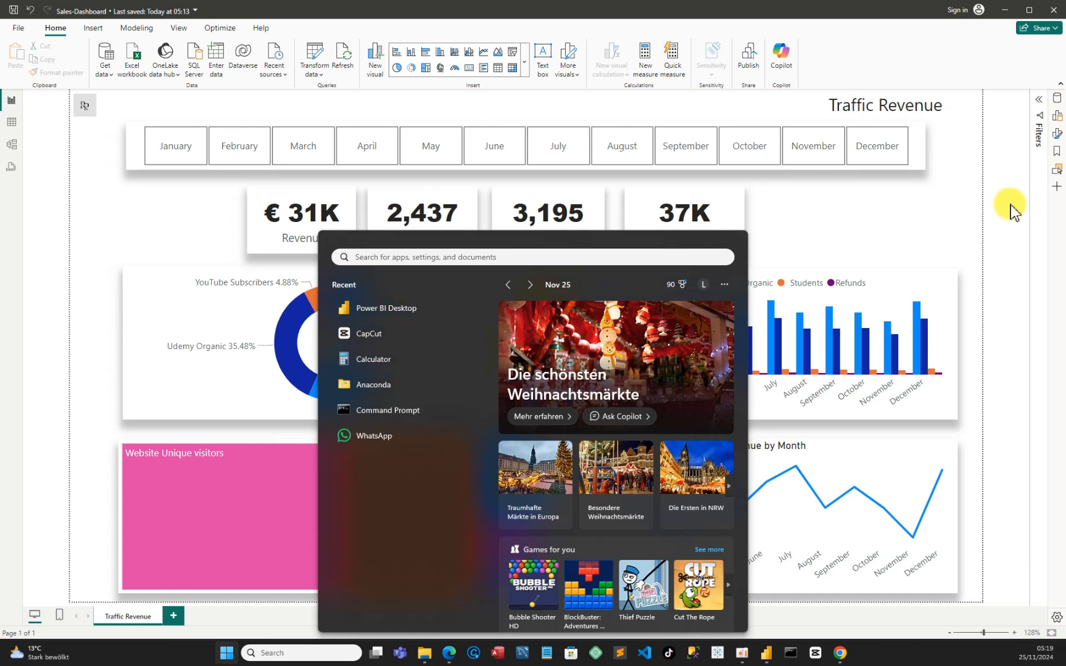
left_click(1037, 525)
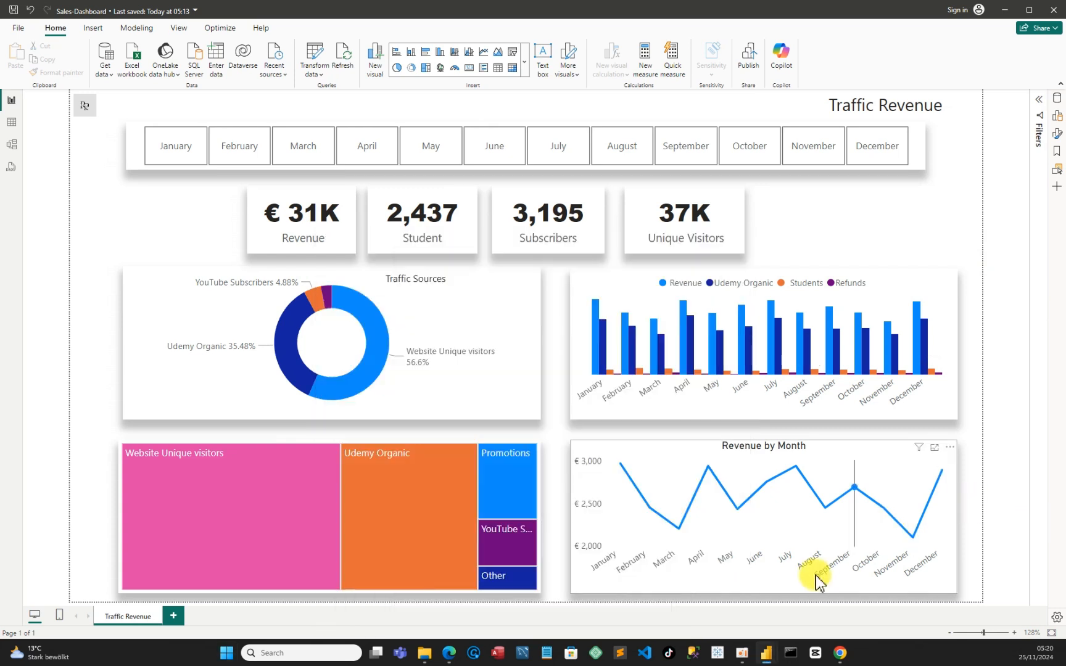
Open a new Power BI Desktop window and create a blank report
mouse_move(766, 658)
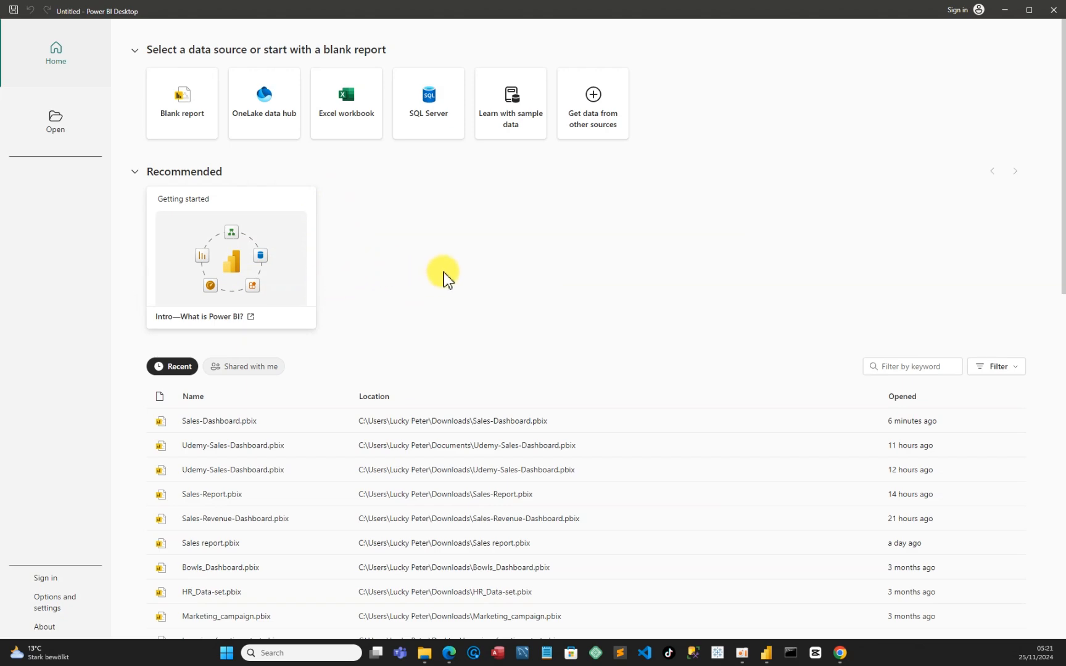
scroll(388, 472, "down", 3)
scroll(388, 471, "up", 3)
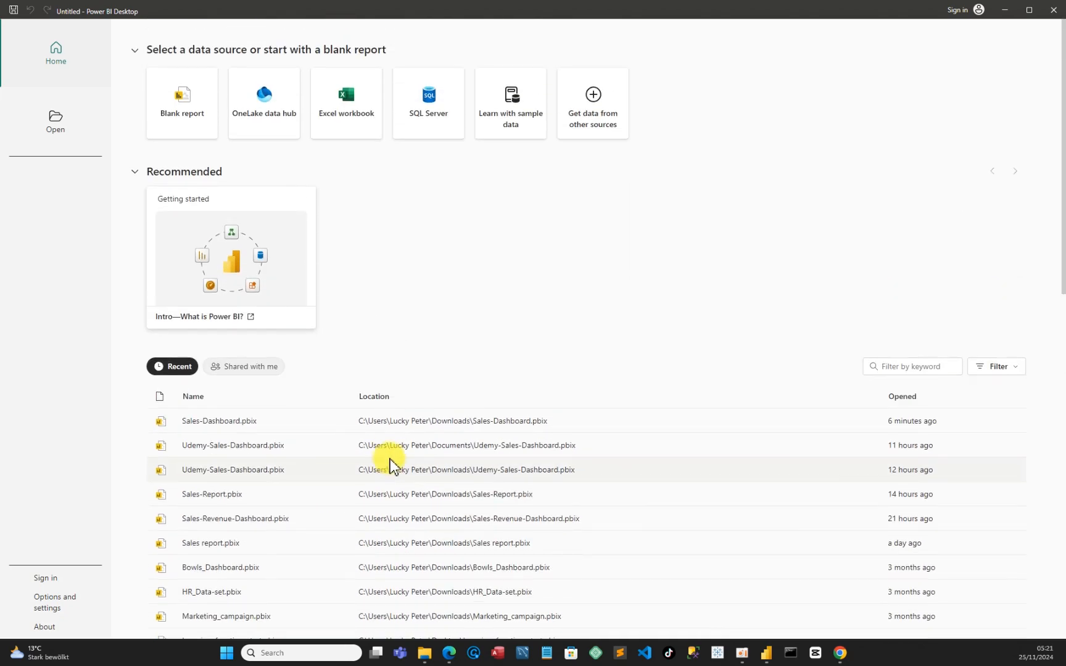
scroll(390, 466, "down", 6)
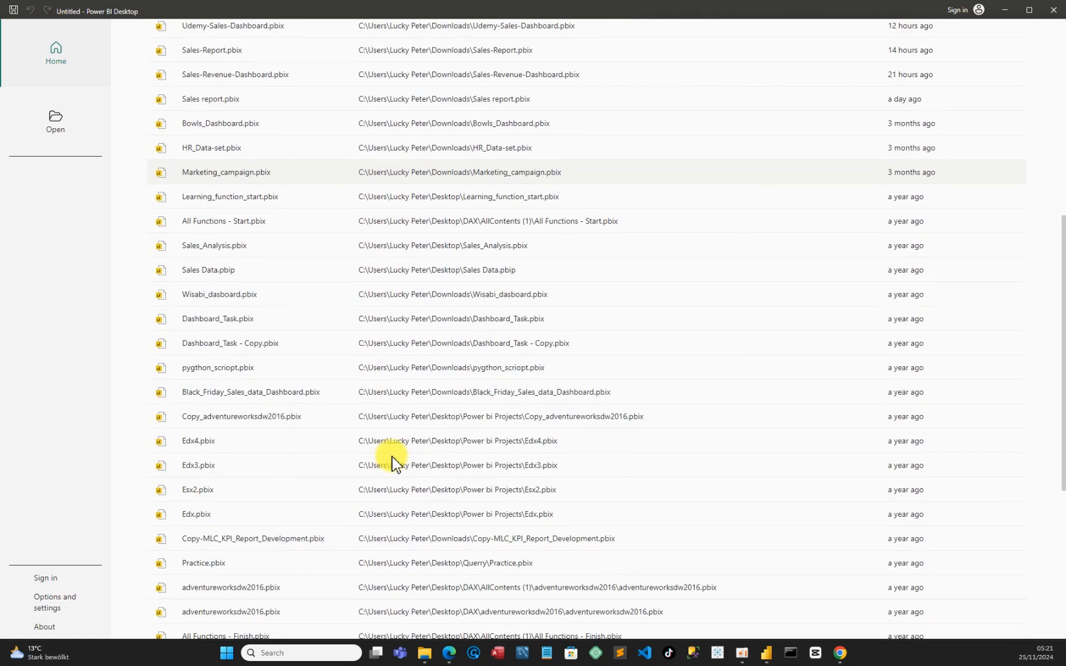
scroll(392, 463, "up", 5)
scroll(393, 459, "up", 1)
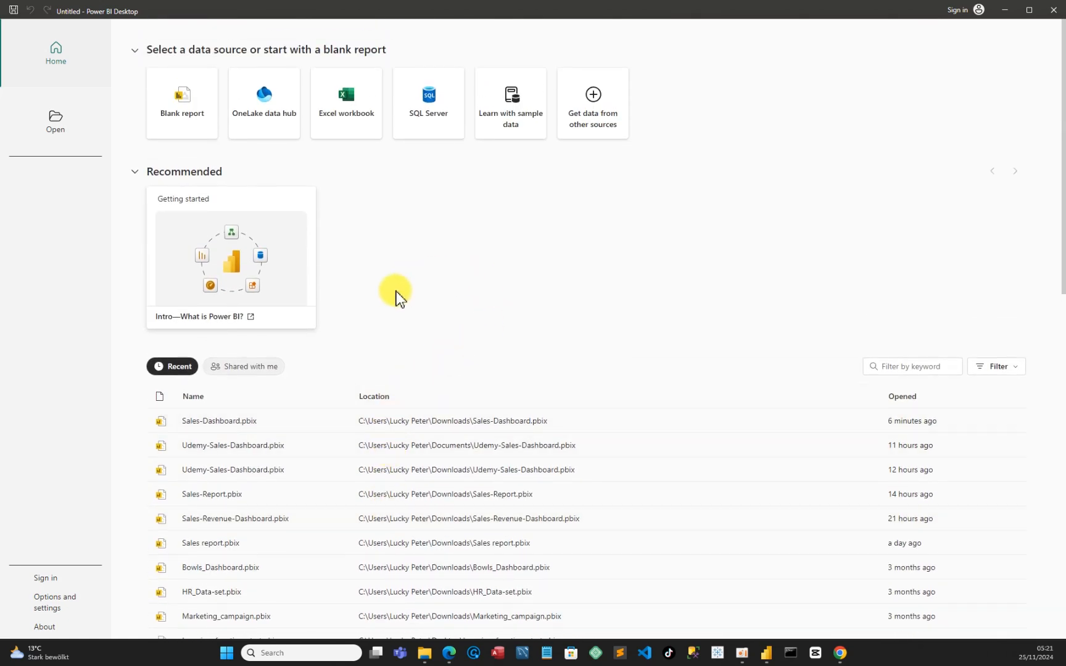
left_click(202, 122)
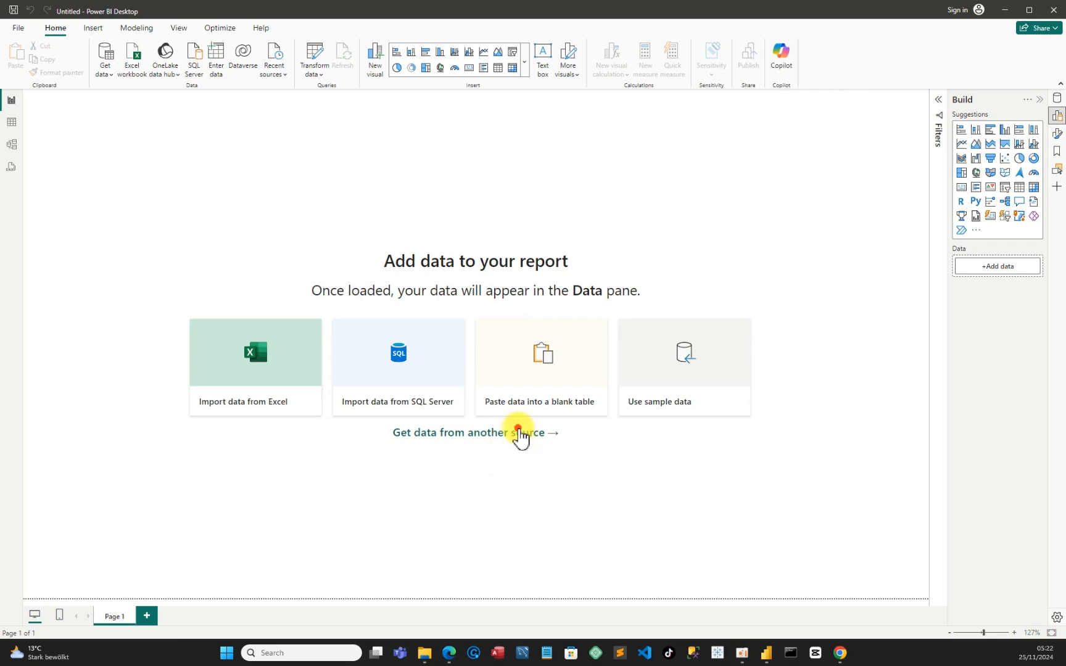
Get data from another source, connecting to an Excel Workbook in the File category
left_click(605, 460)
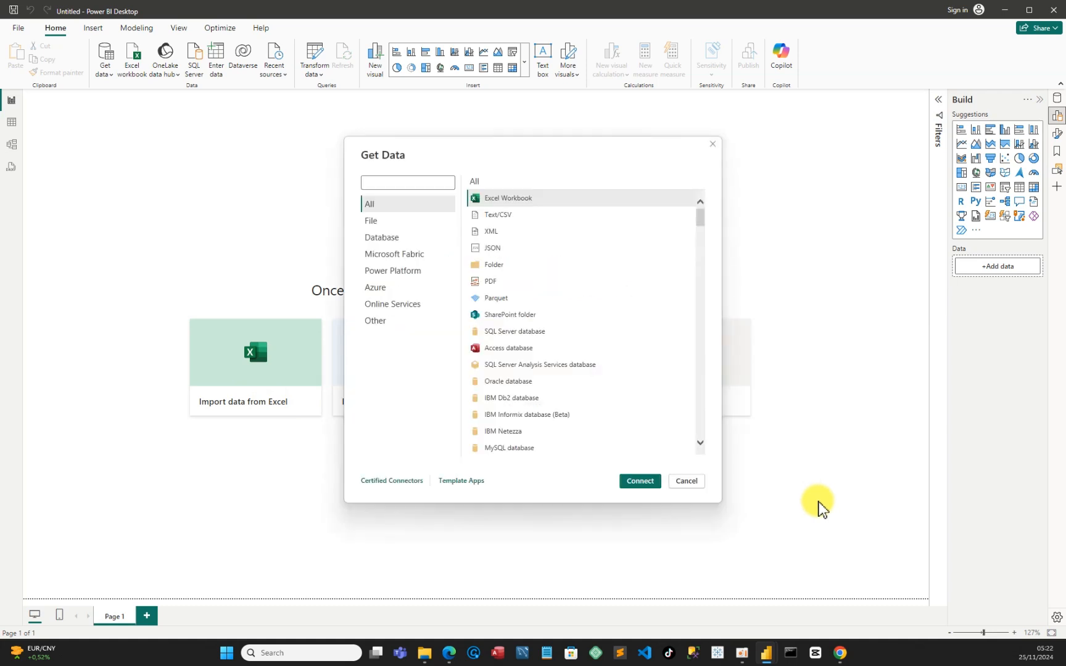
scroll(670, 358, "down", 3)
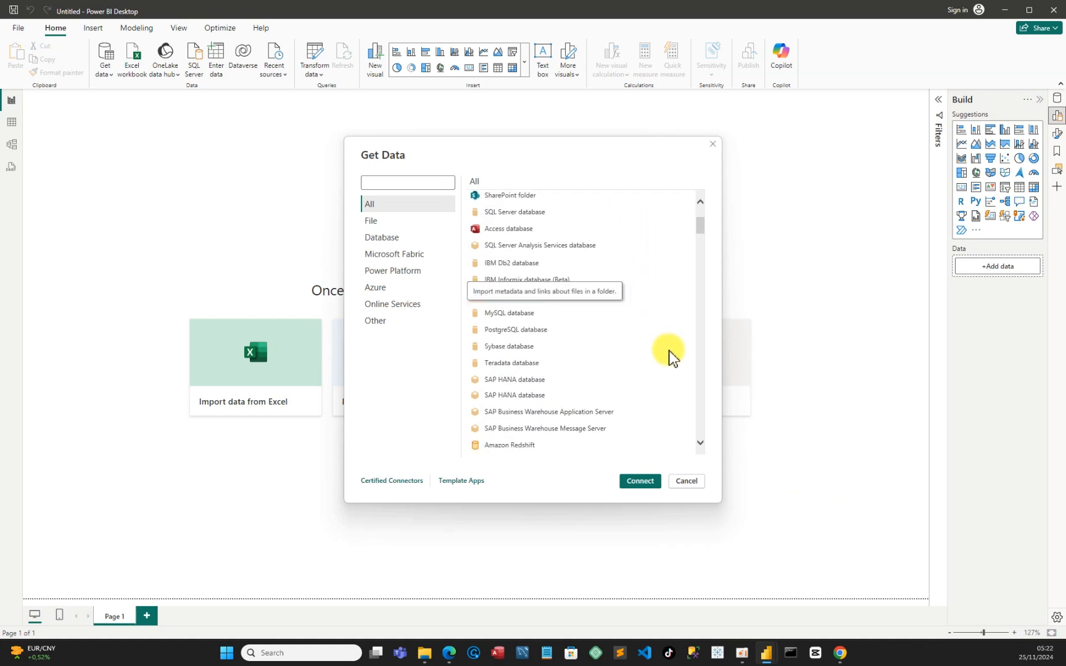
scroll(670, 358, "down", 15)
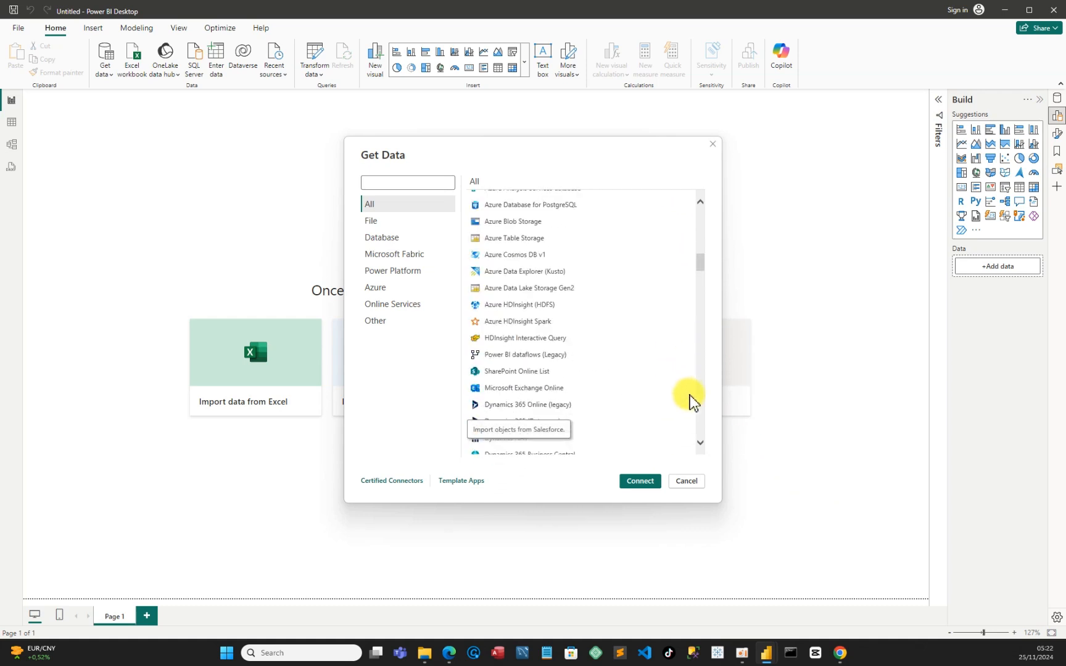
scroll(671, 373, "up", 12)
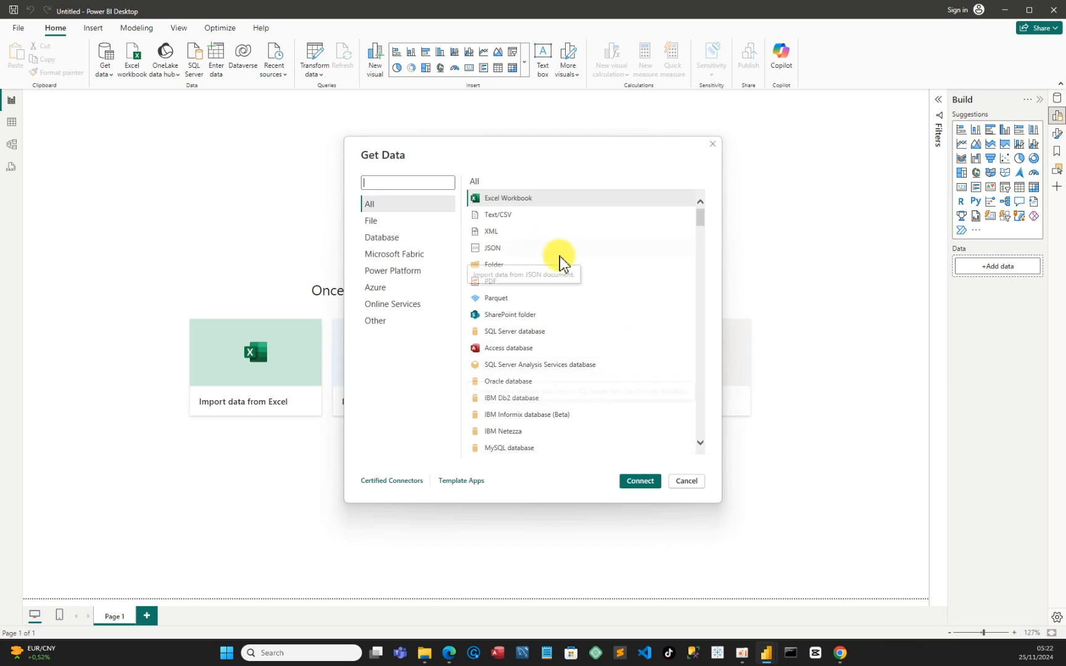
scroll(682, 432, "down", 10)
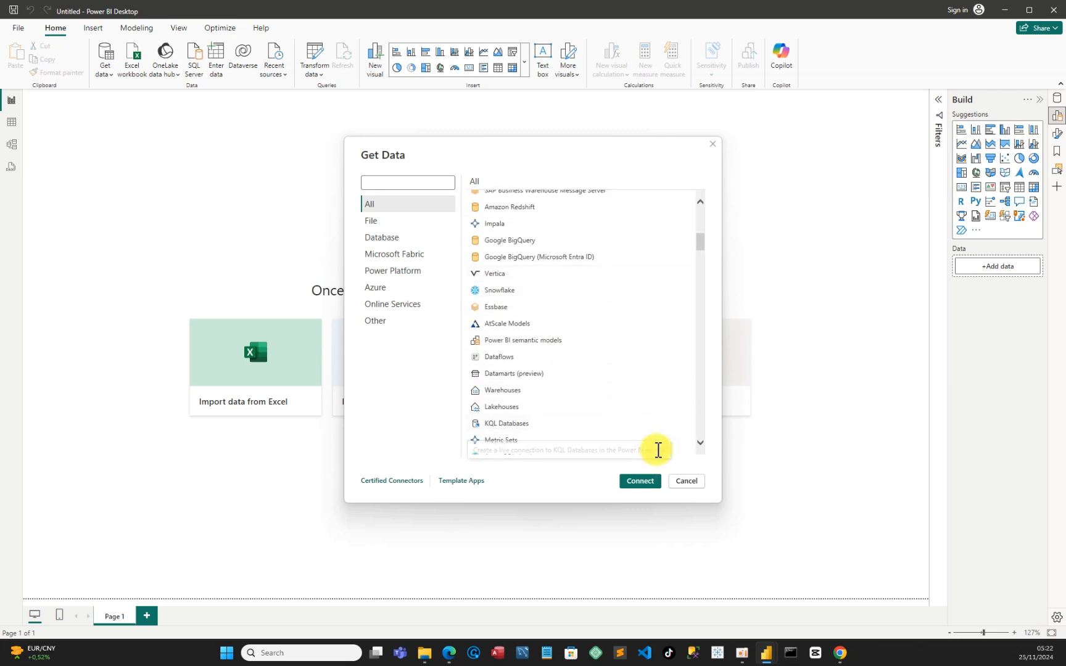
scroll(633, 366, "up", 10)
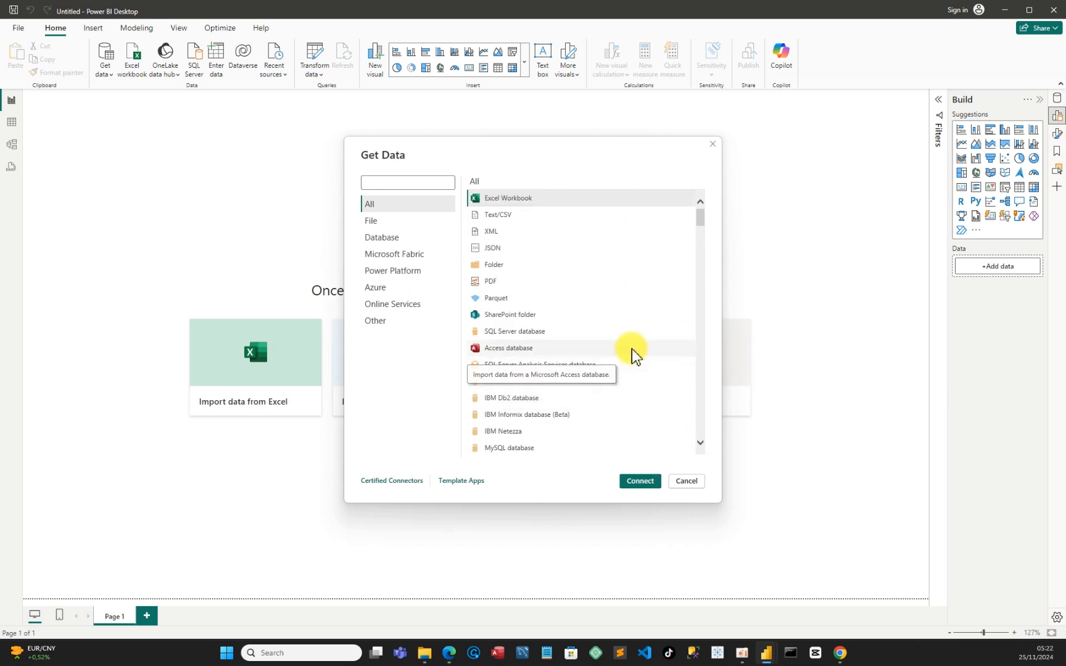
left_click(379, 226)
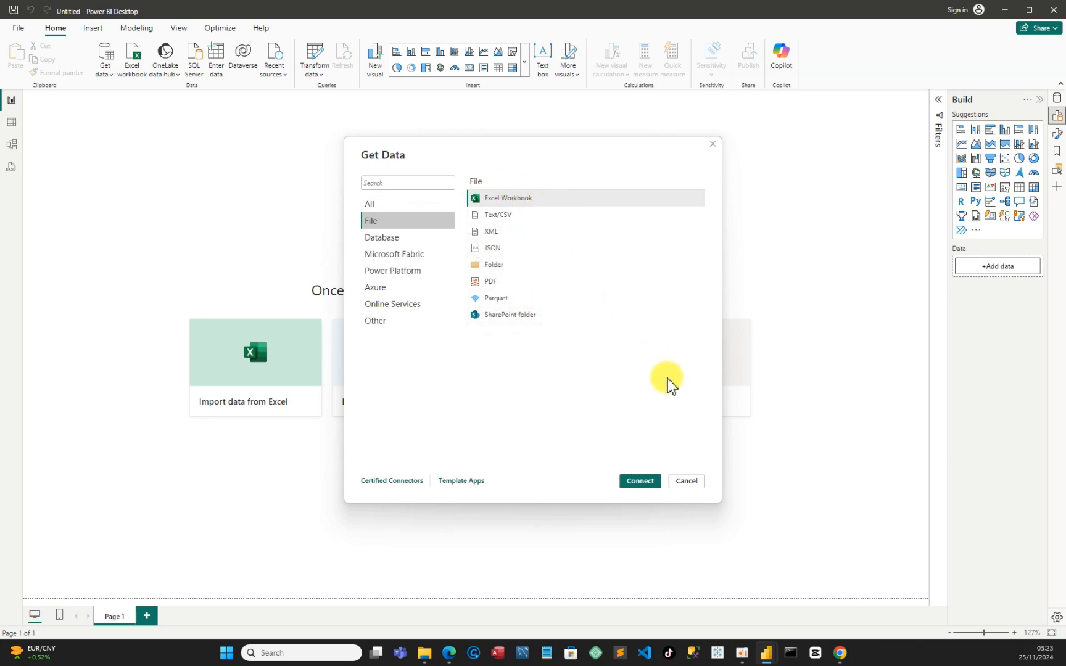
left_click(640, 482)
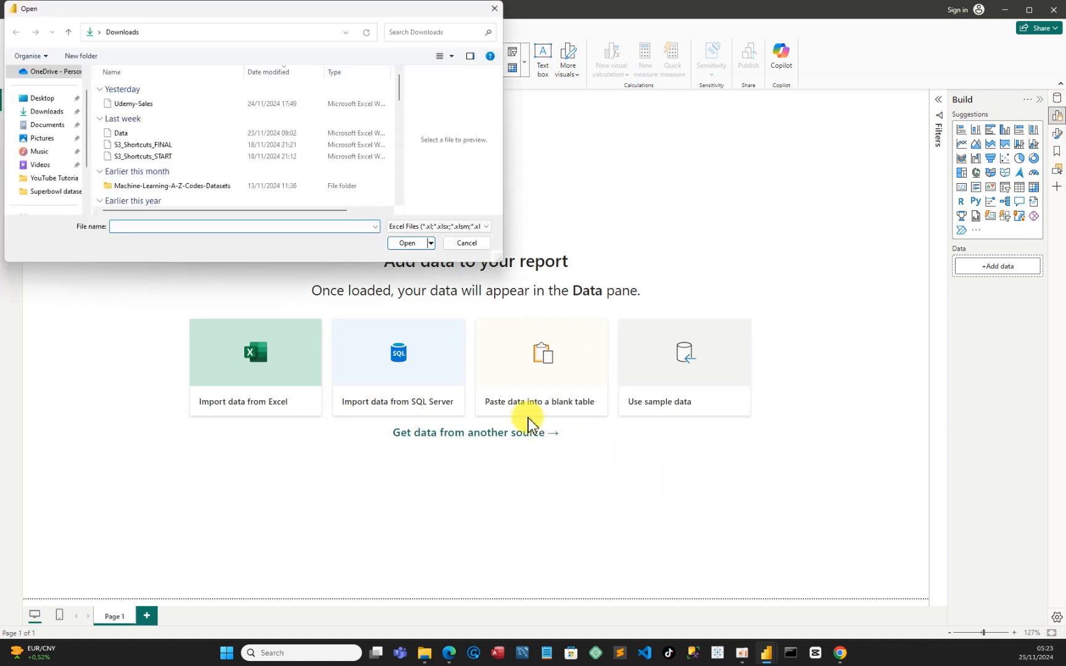
Open the Udemy-Sales workbook from the Downloads folder as the data source
left_click(51, 112)
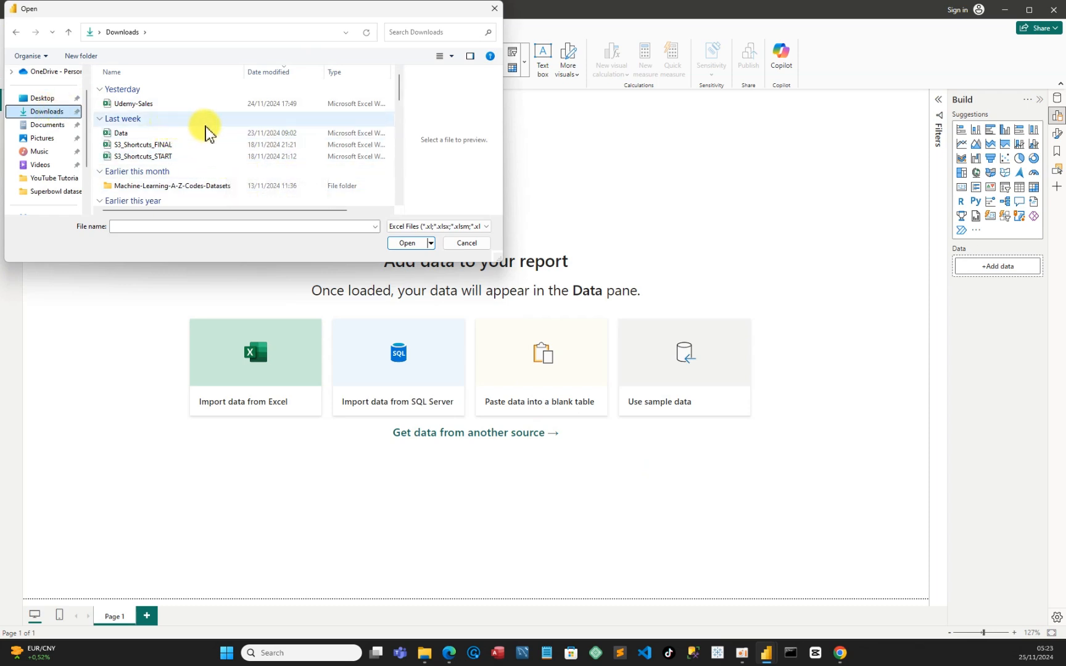
left_click(148, 106)
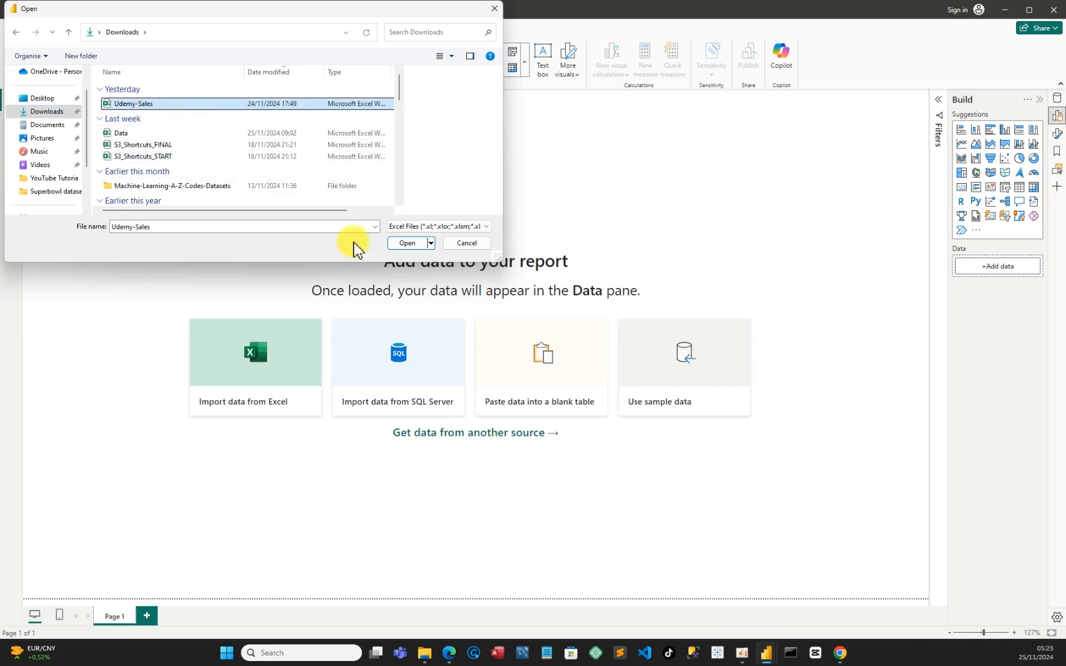
left_click(409, 244)
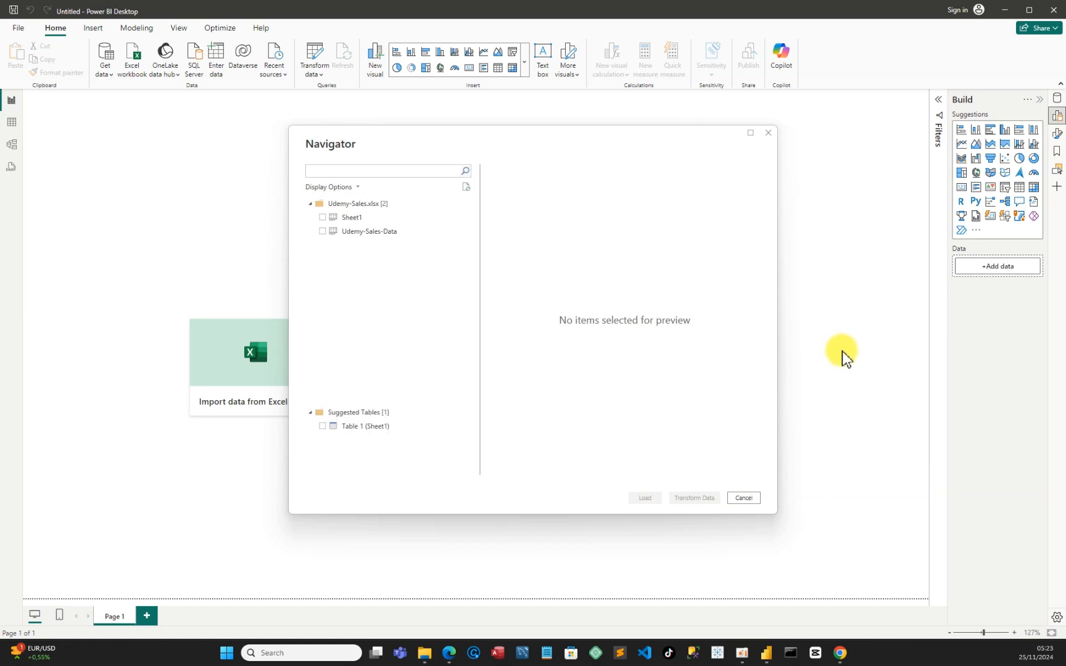
Select the Udemy-Sales-Data sheet and send it to Power Query for transformation
left_click(322, 232)
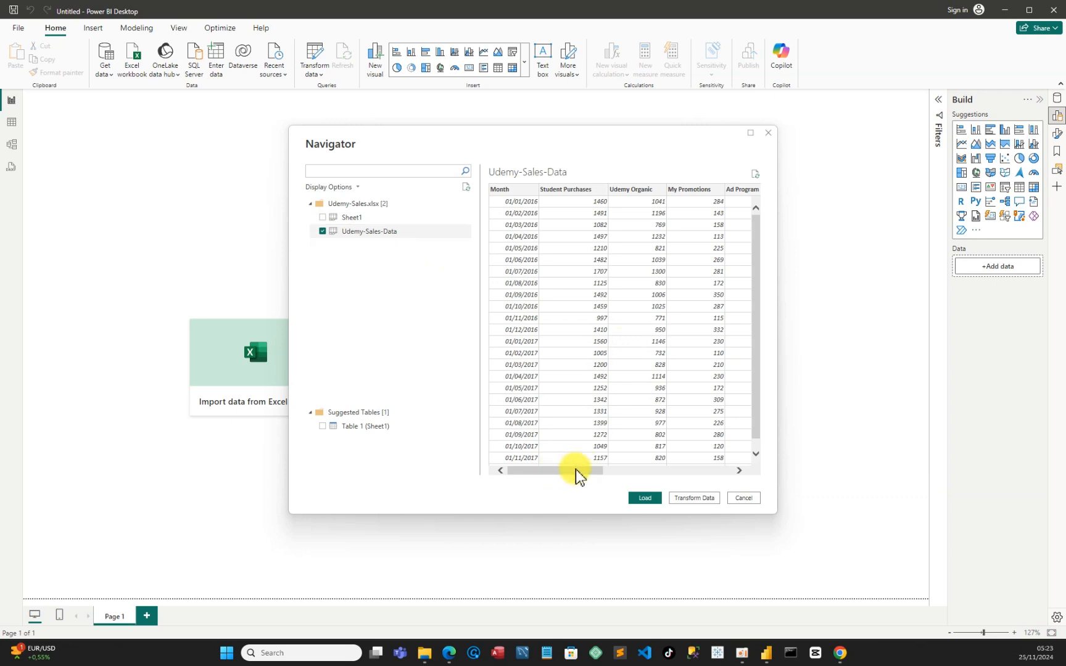
left_click_drag(567, 471, 535, 480)
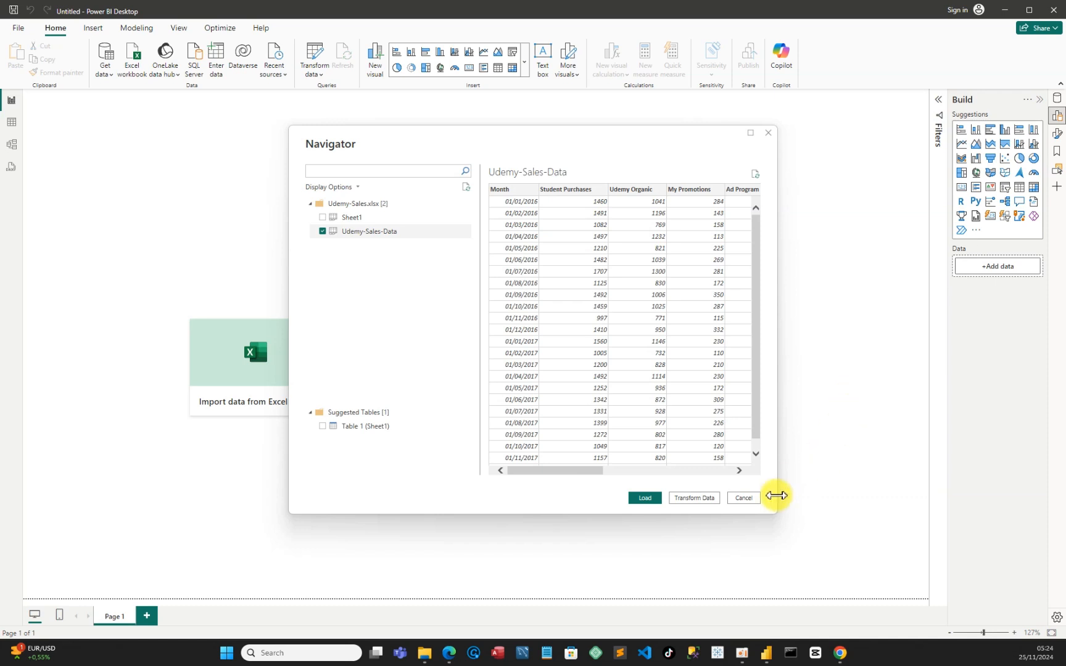
left_click(697, 500)
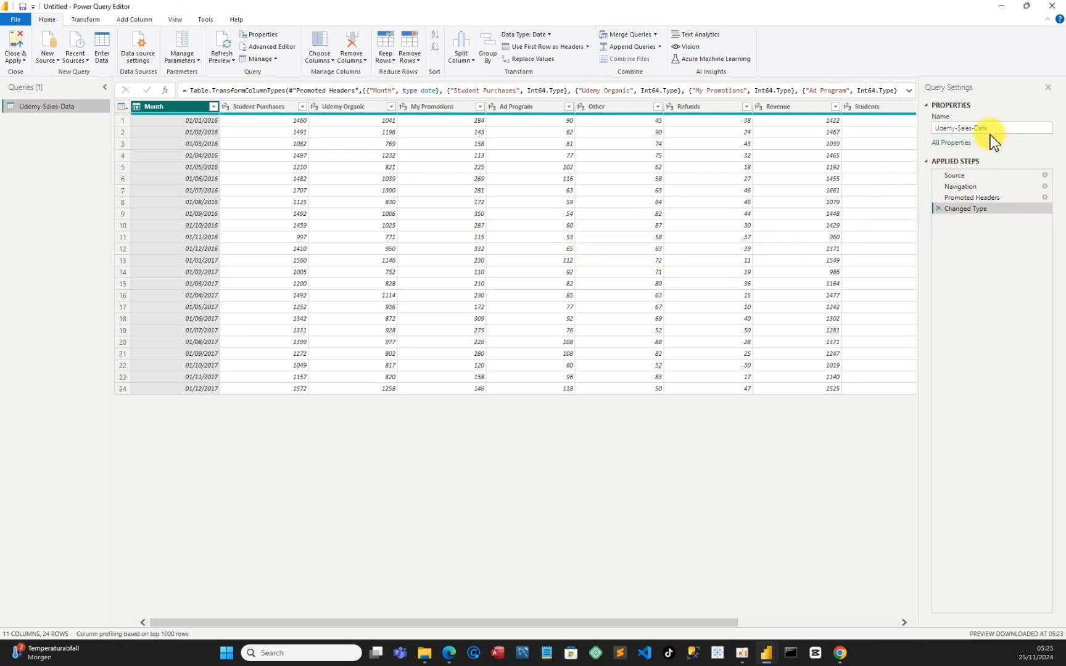
Rename the Udemy-Sales-Data query as Sales-Data-Traffic
left_click(957, 128)
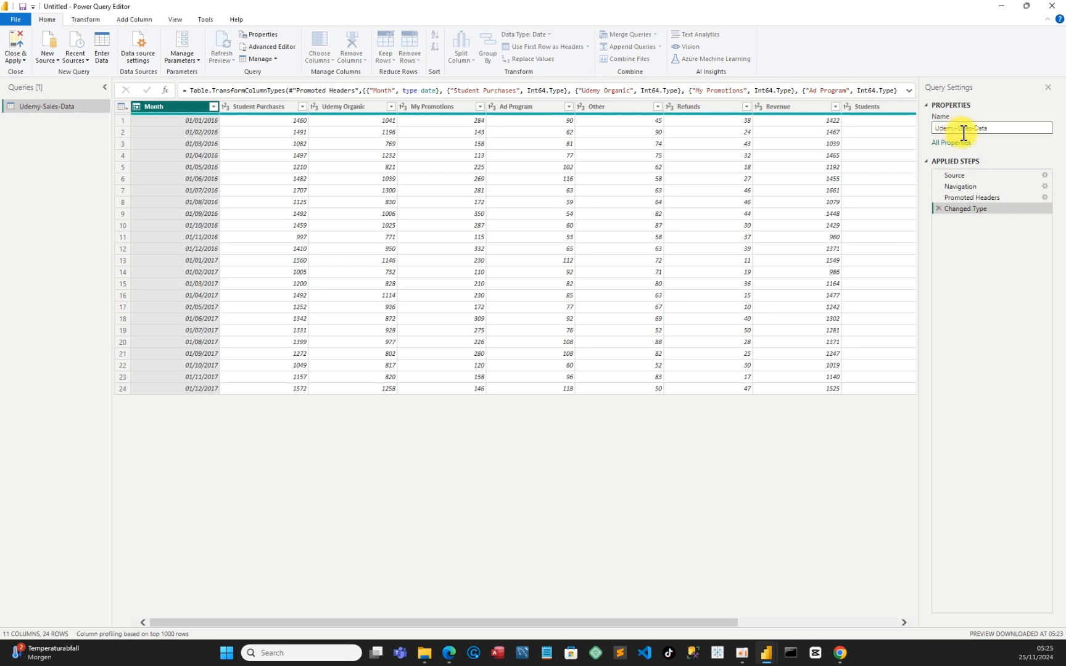
key("BackSpace")
key("BackSpace")
key("BackSpace")
key("BackSpace")
key("BackSpace")
key("Delete")
left_click(983, 129)
type("-Traf")
key("Return")
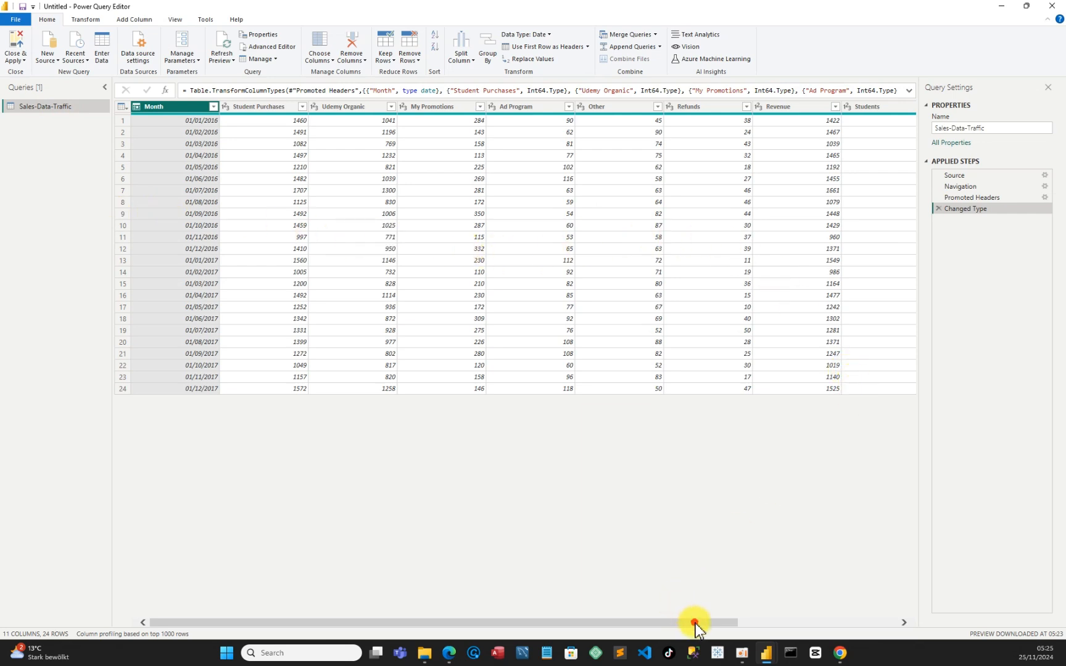
left_click_drag(695, 623, 922, 630)
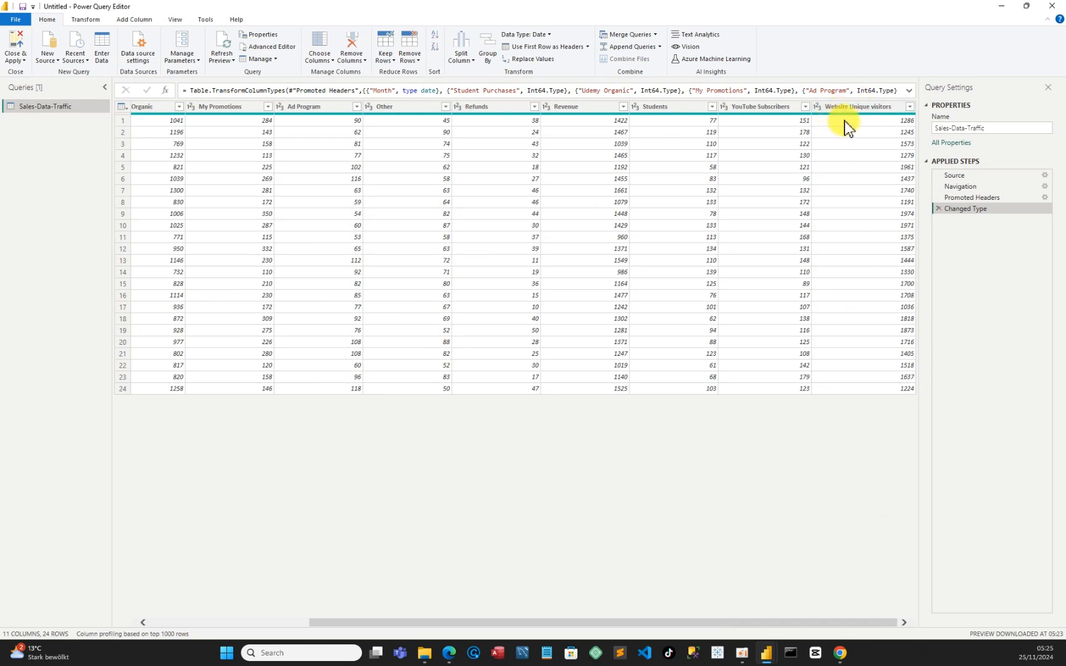
left_click(820, 111)
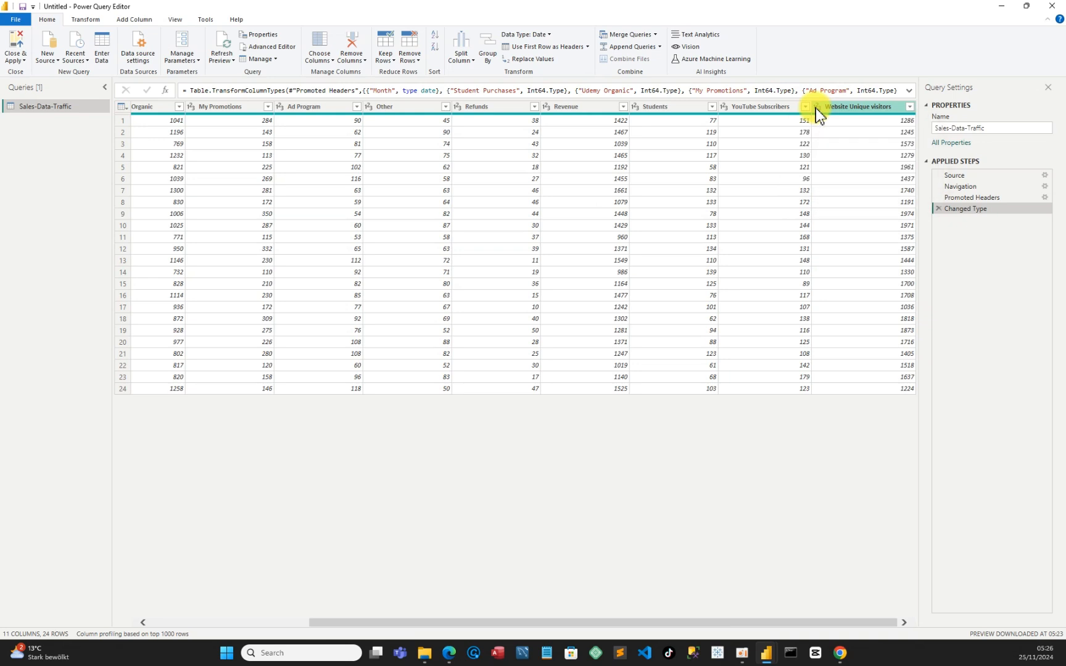
left_click(814, 107)
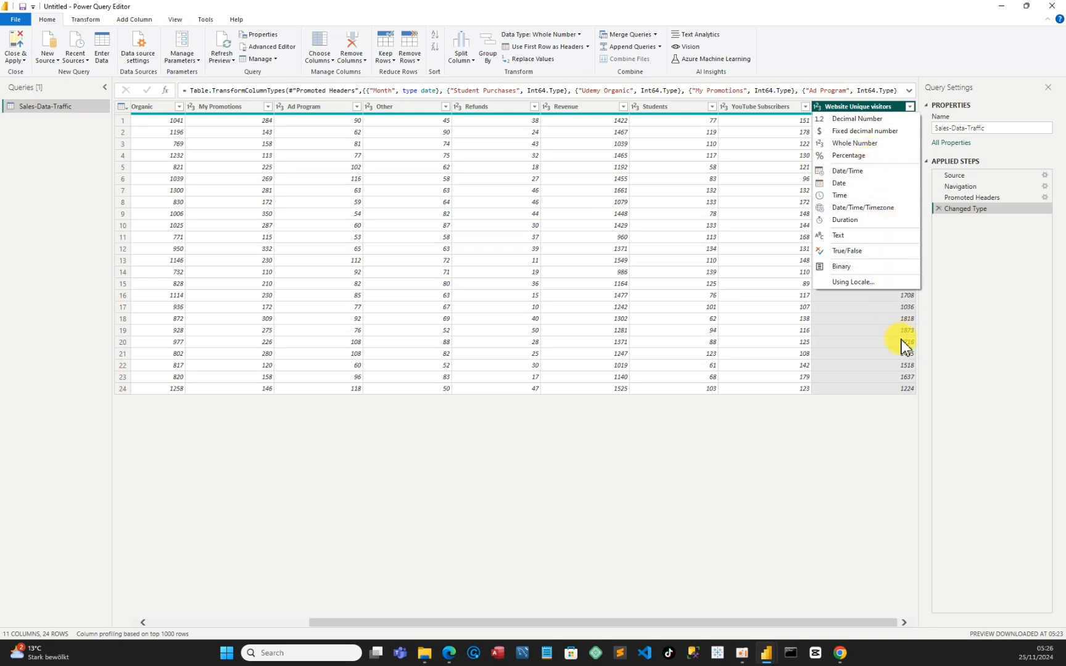
left_click(892, 406)
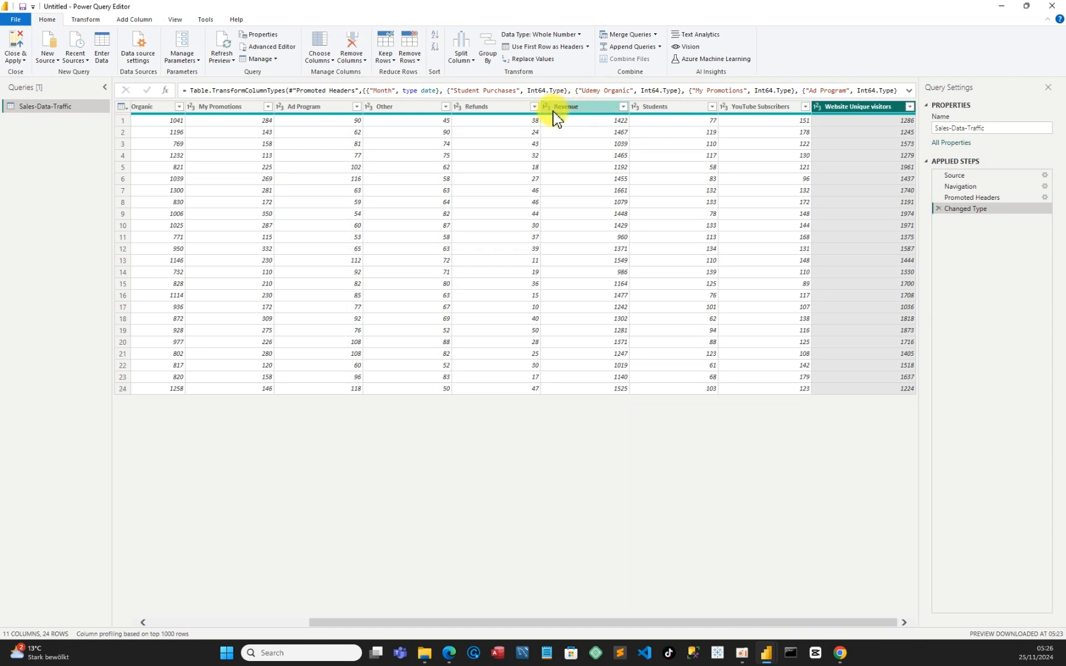
Change the Revenue column's data type to Decimal Number, replacing the current conversion
mouse_move(558, 111)
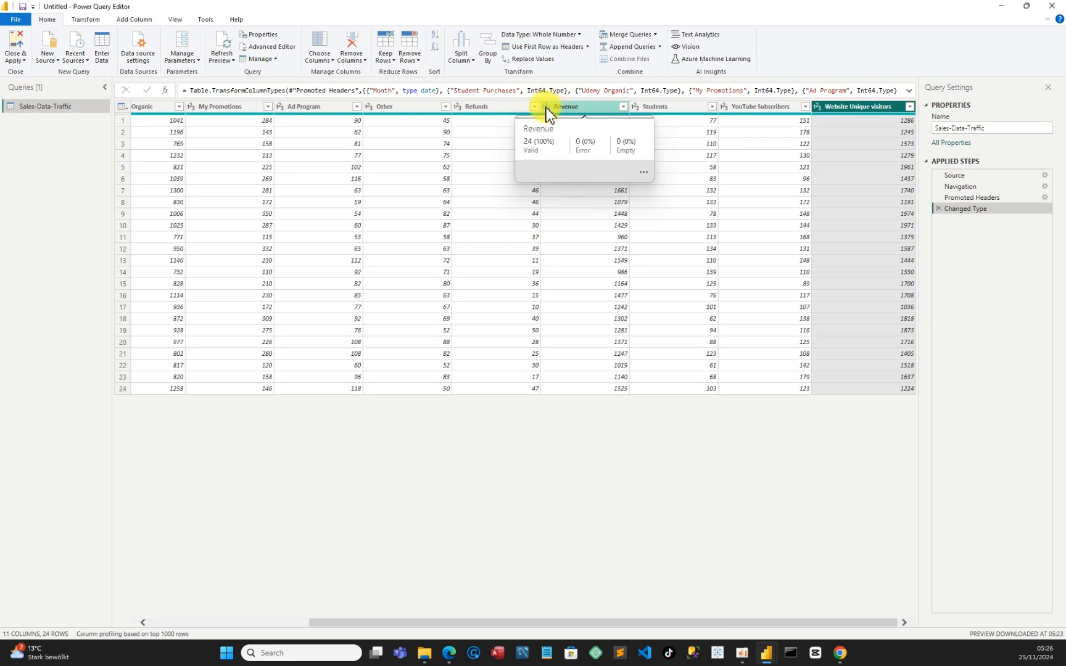
left_click(546, 107)
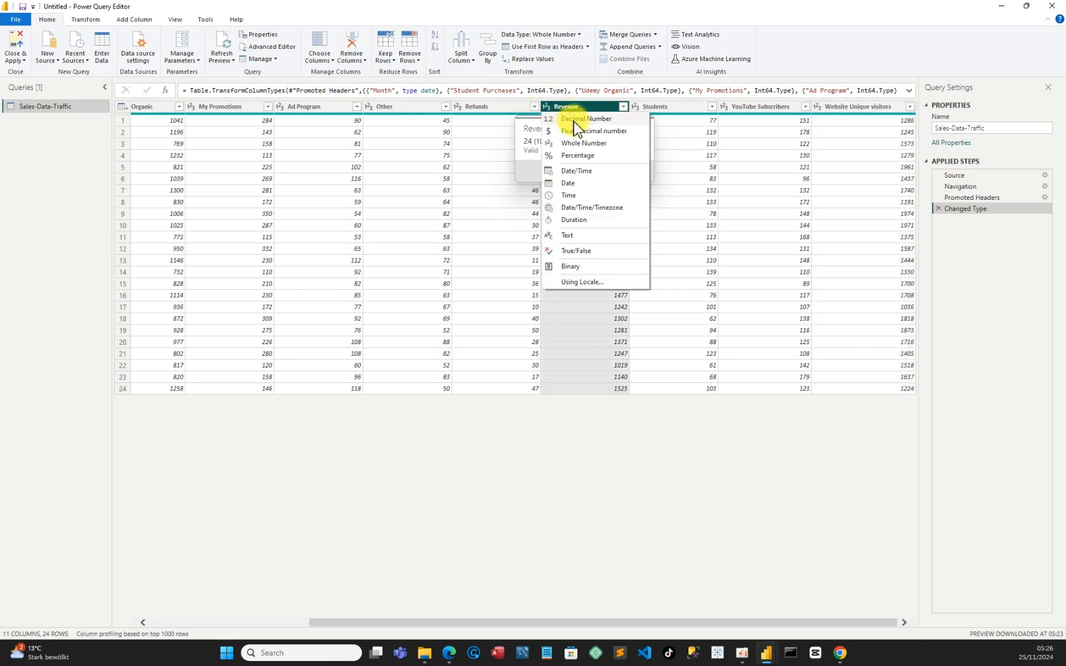
left_click(574, 120)
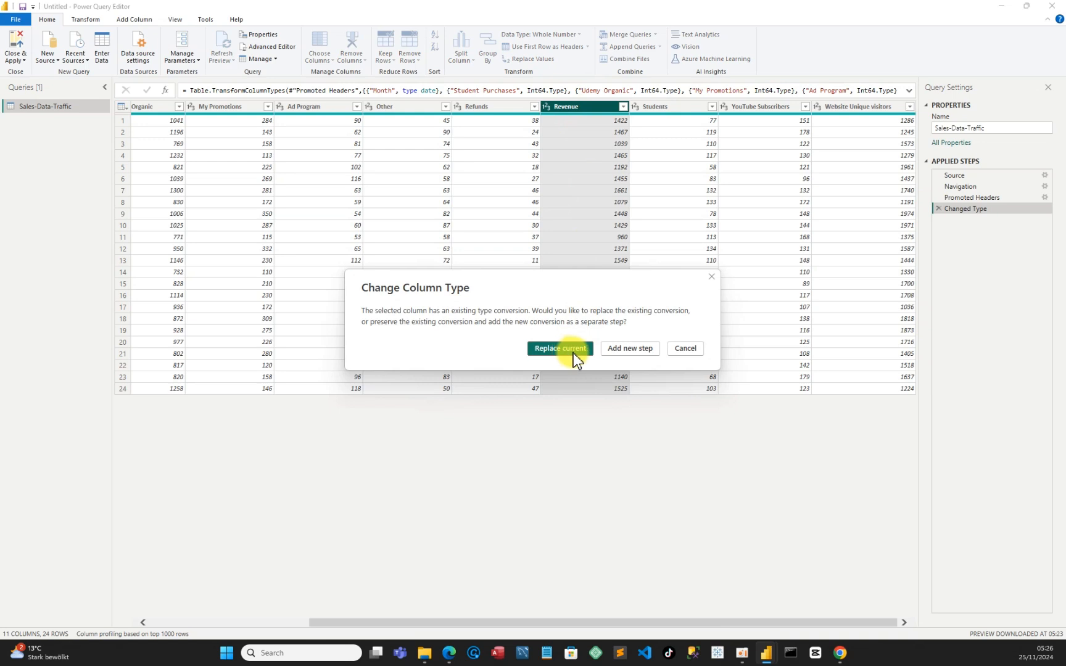
left_click(573, 351)
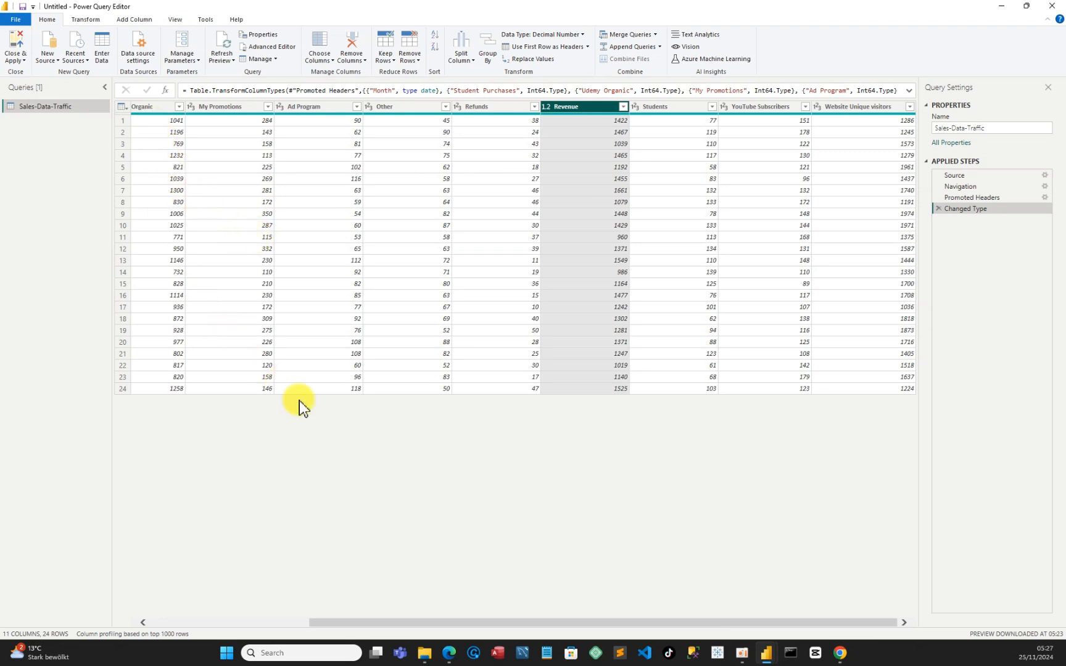
Change the Student Purchases column's data type to Decimal Number, replacing the current conversion
left_click_drag(648, 621, 1002, 615)
left_click_drag(863, 624, 648, 613)
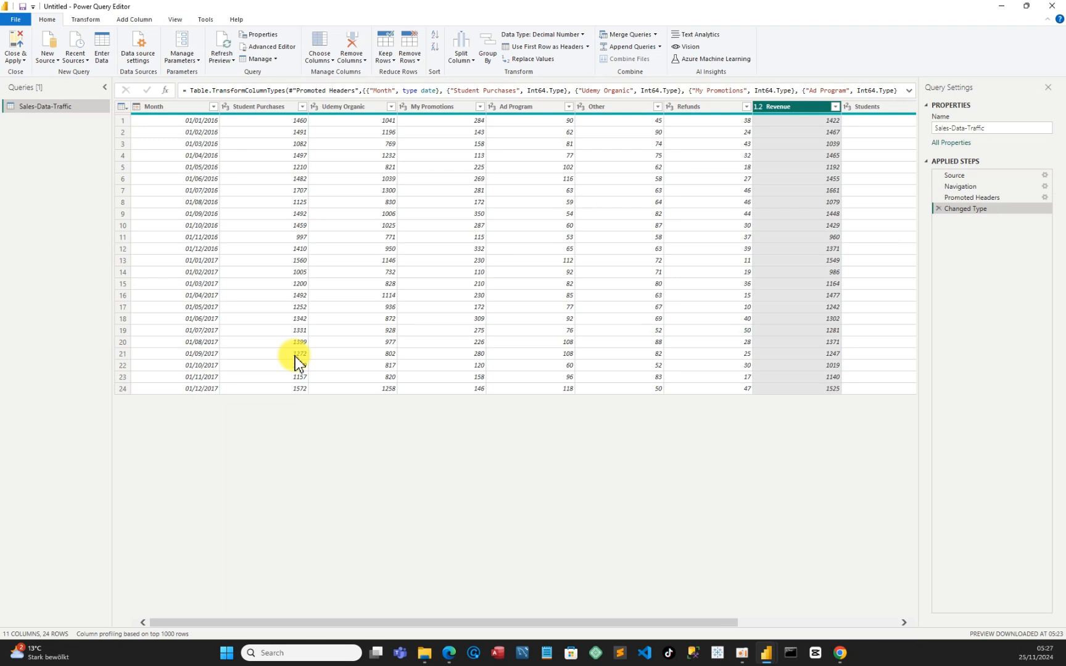
left_click(226, 107)
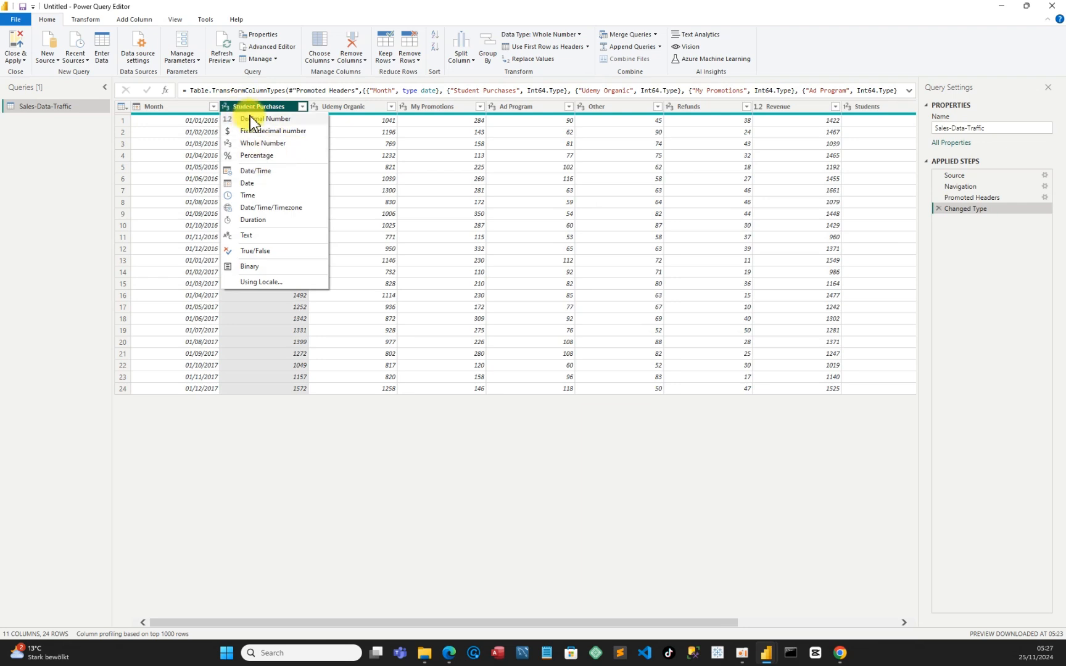
left_click(255, 120)
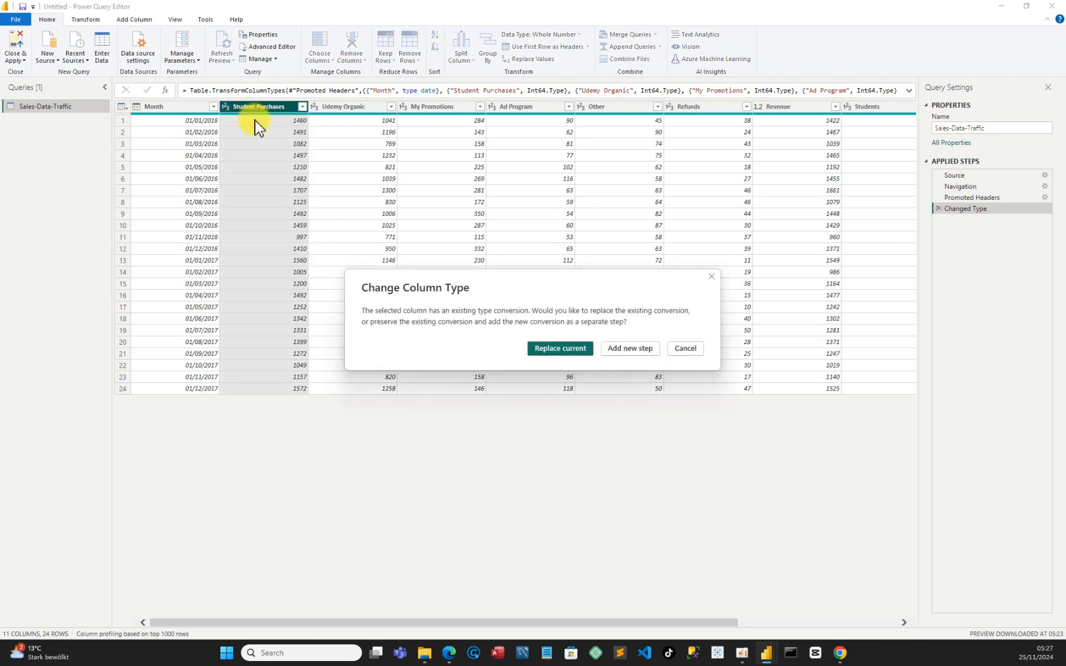
left_click(549, 346)
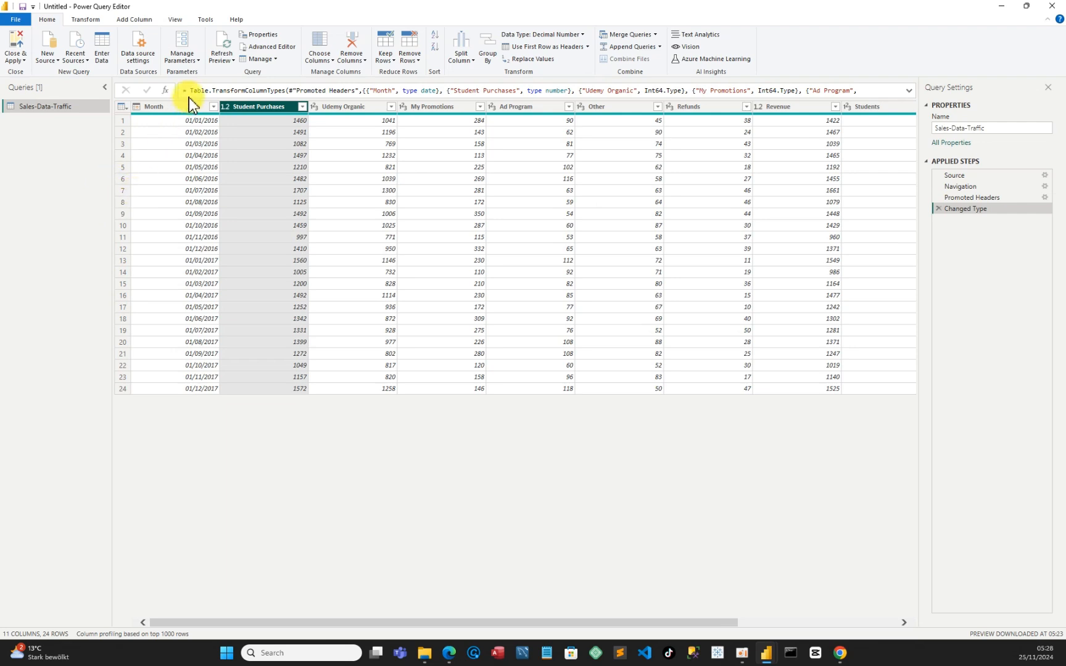
Show the column quality indicators, check every column for errors and empty values, and hide the indicators again
left_click(177, 19)
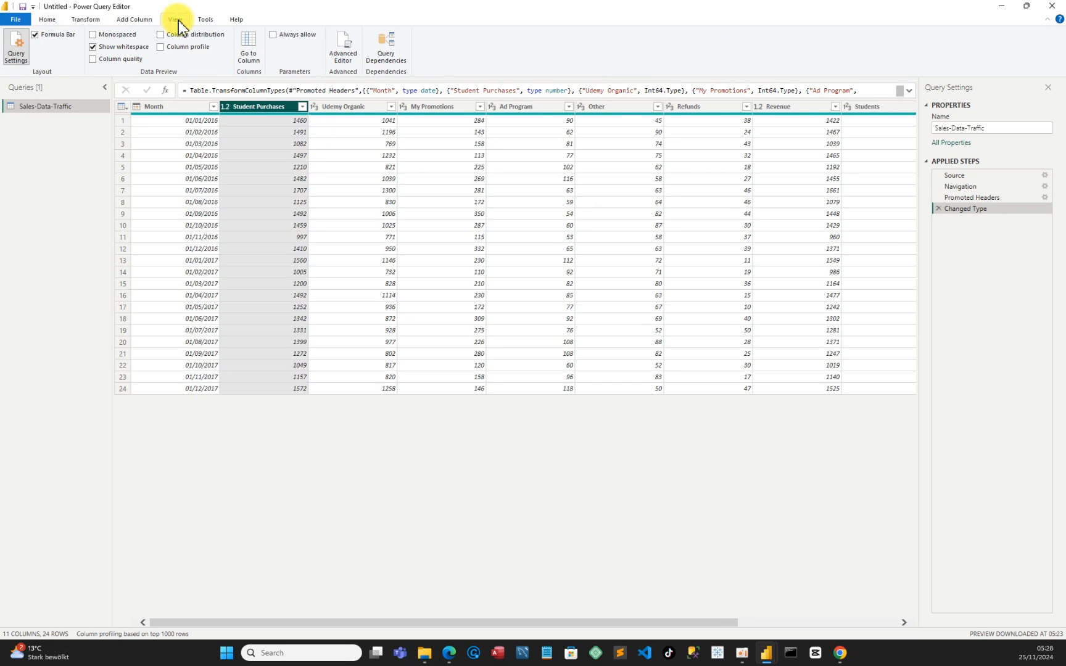
left_click(92, 59)
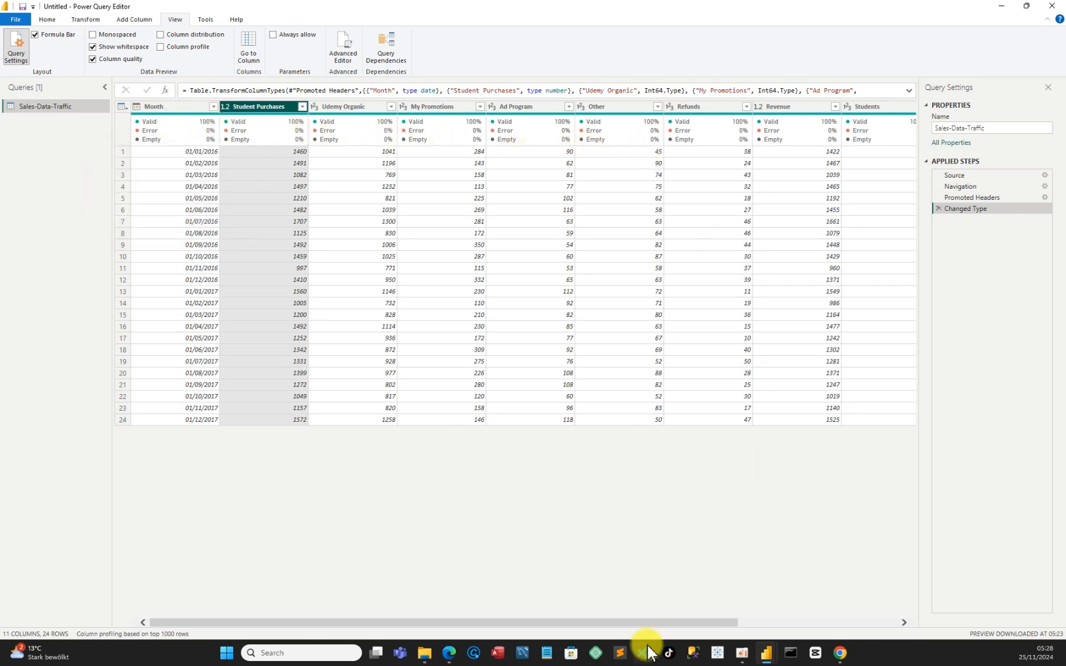
left_click_drag(667, 624, 852, 602)
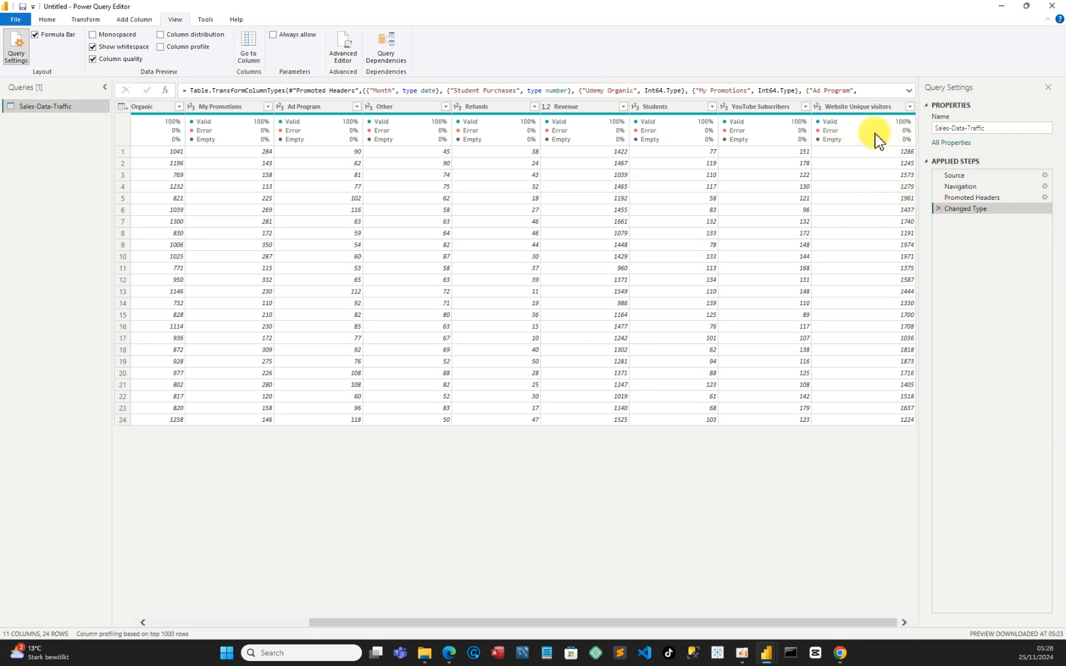
mouse_move(830, 127)
left_click(93, 59)
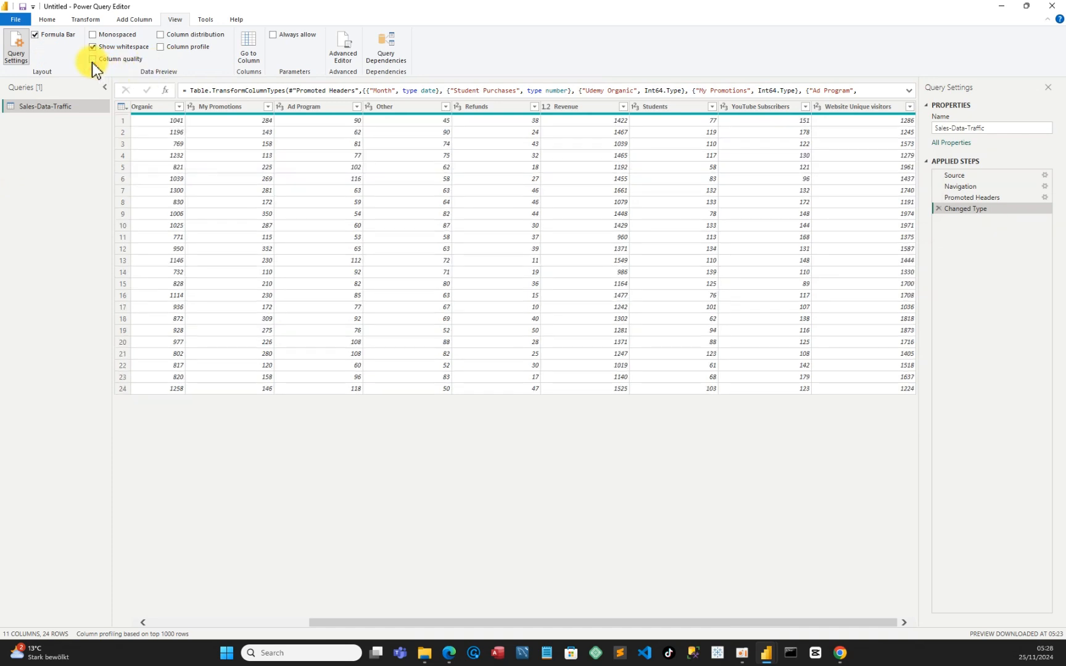
Close Power Query applying the changes, return to the untitled report and expand the Sales-Data-Traffic table's fields
left_click(46, 19)
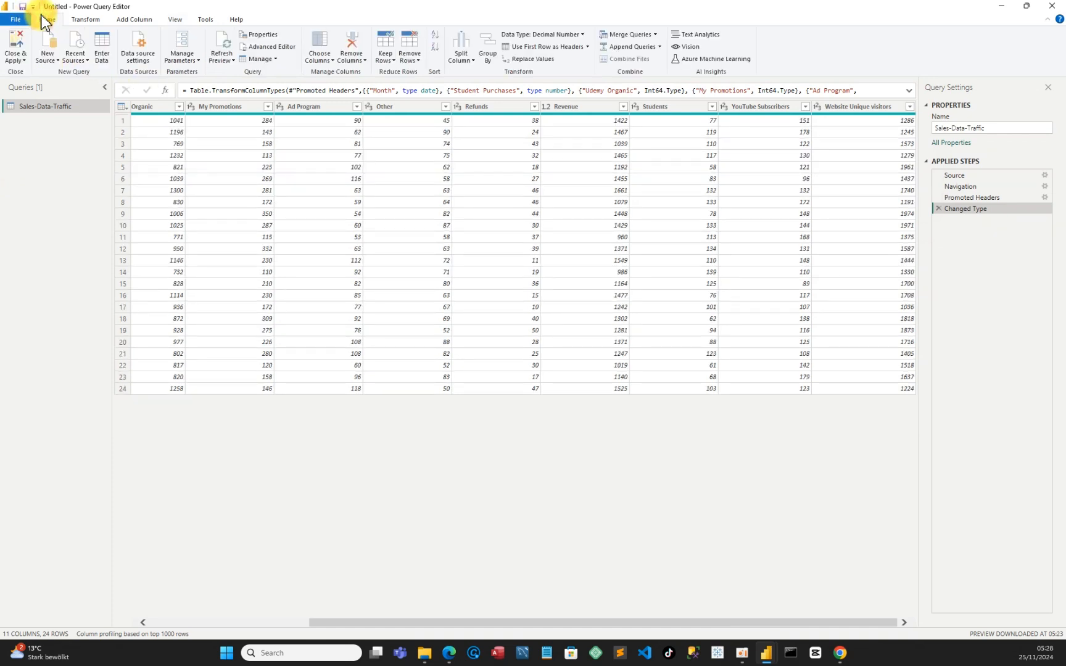
left_click(24, 61)
left_click(32, 73)
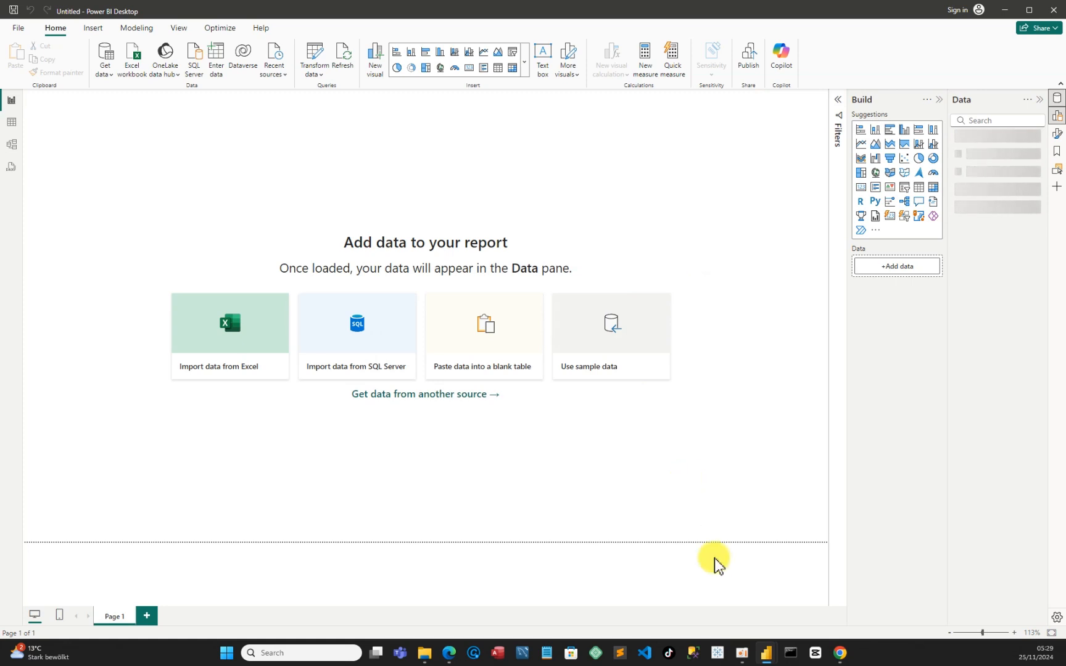
mouse_move(767, 654)
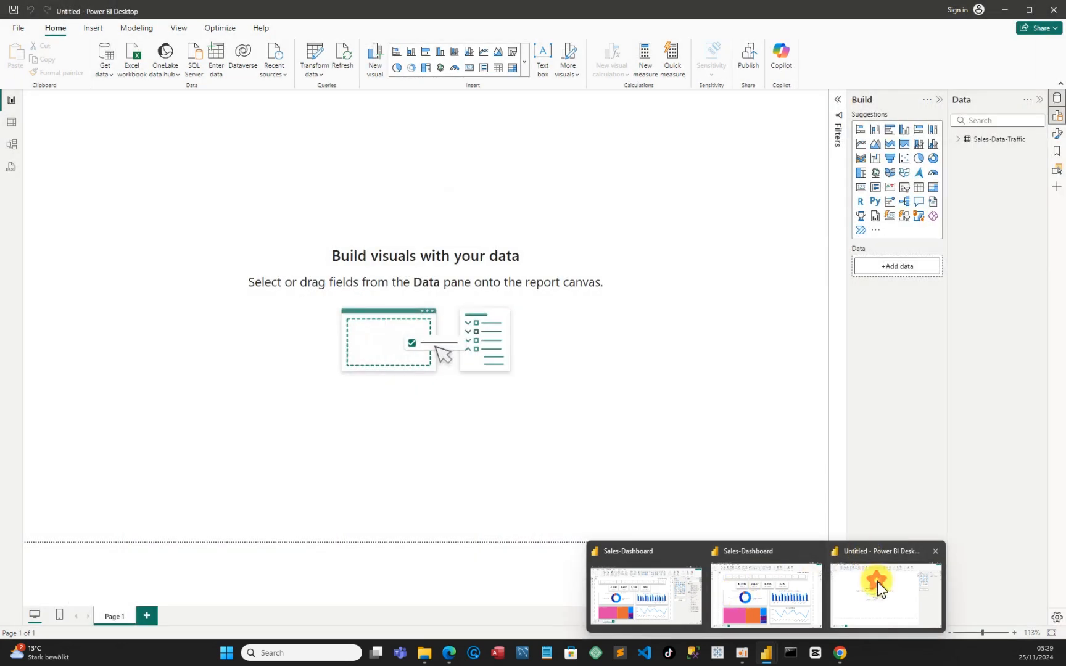
left_click(878, 583)
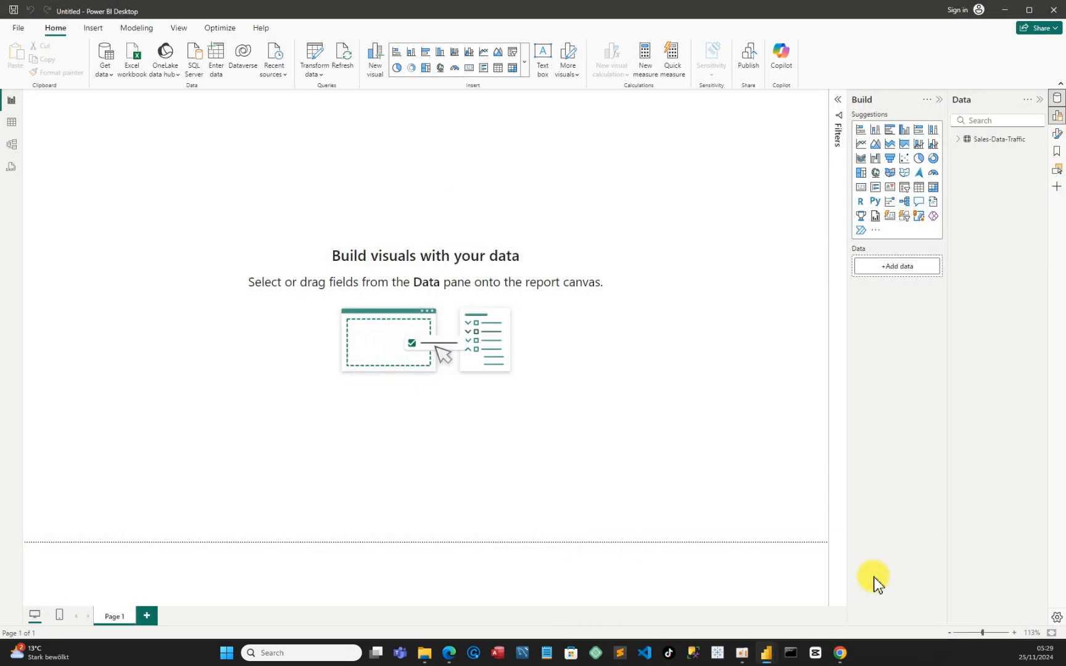
left_click(960, 140)
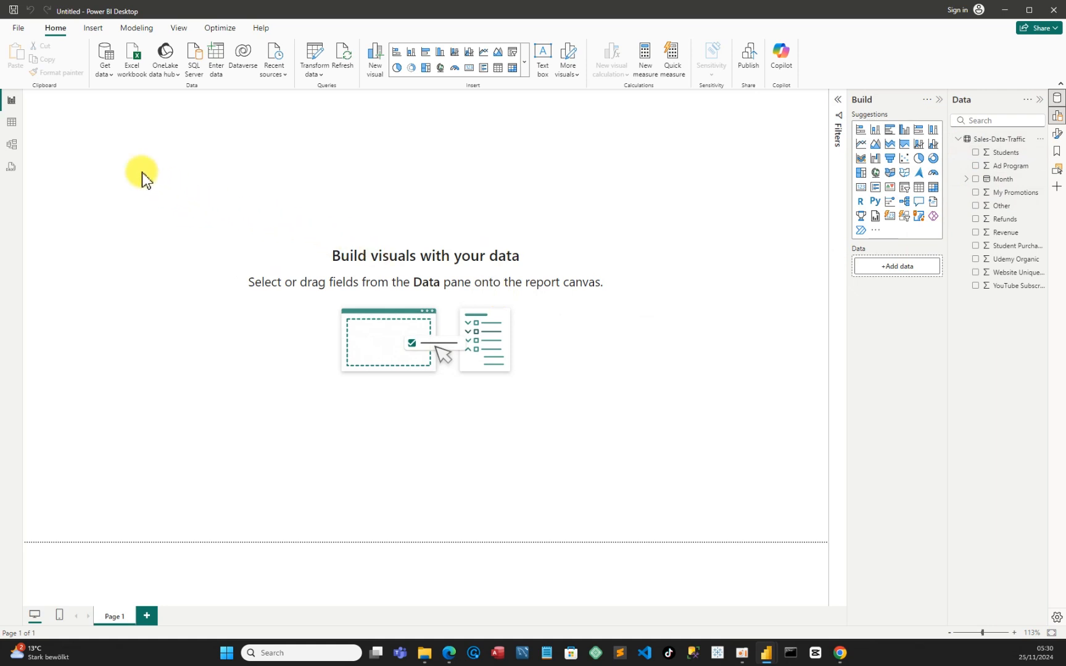
Save the report as a Power BI file named Sale-Data-Traffic in the Downloads folder
left_click(20, 28)
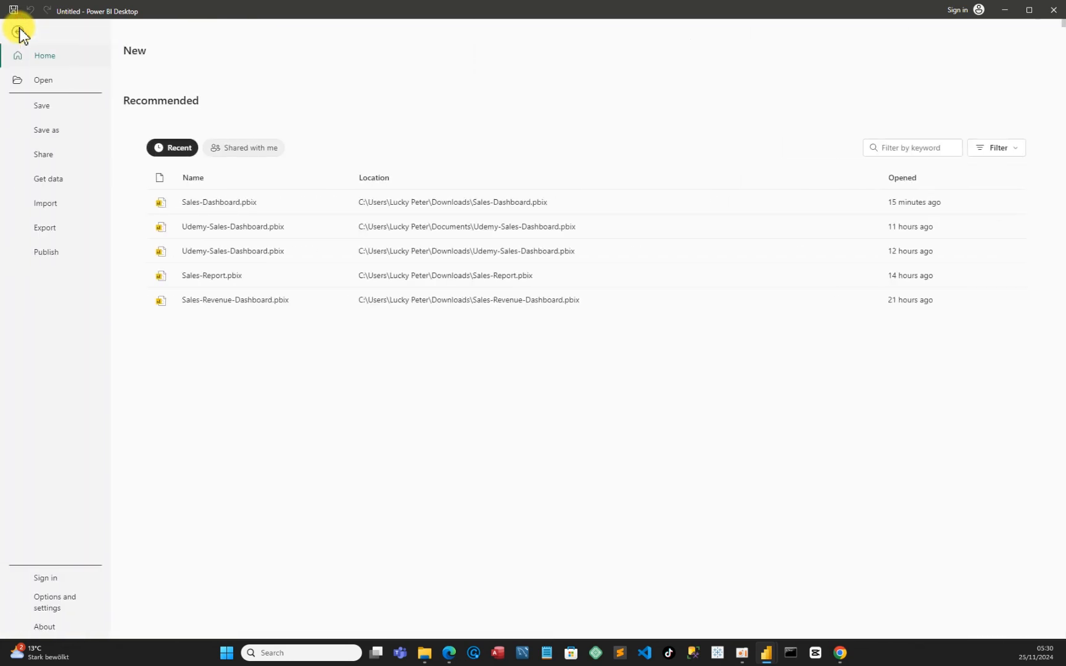
left_click(61, 133)
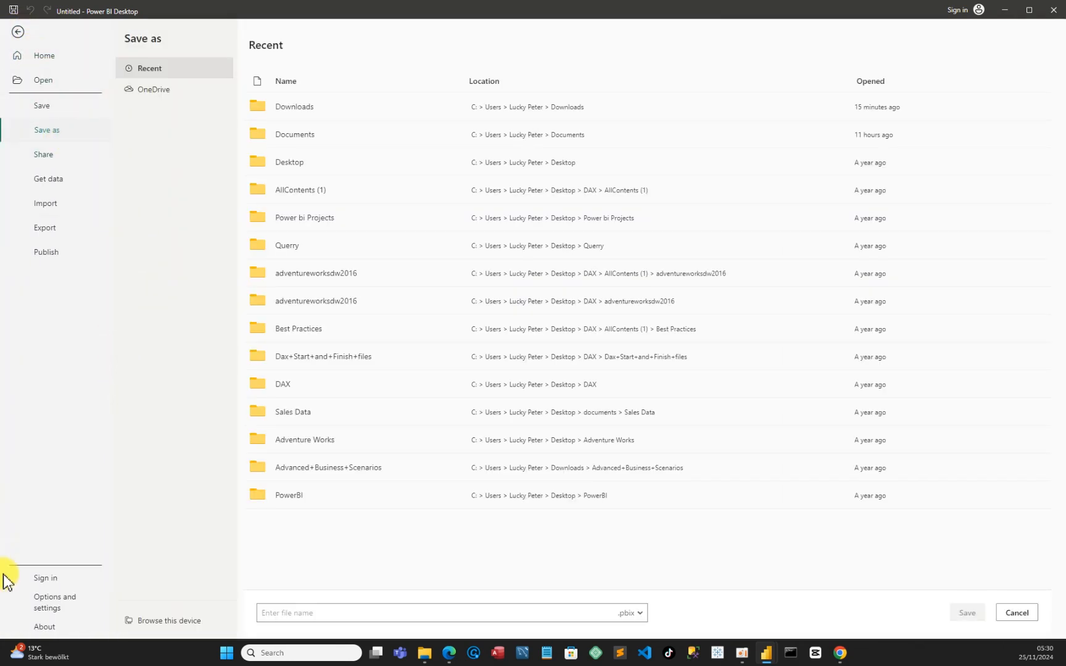
left_click(148, 623)
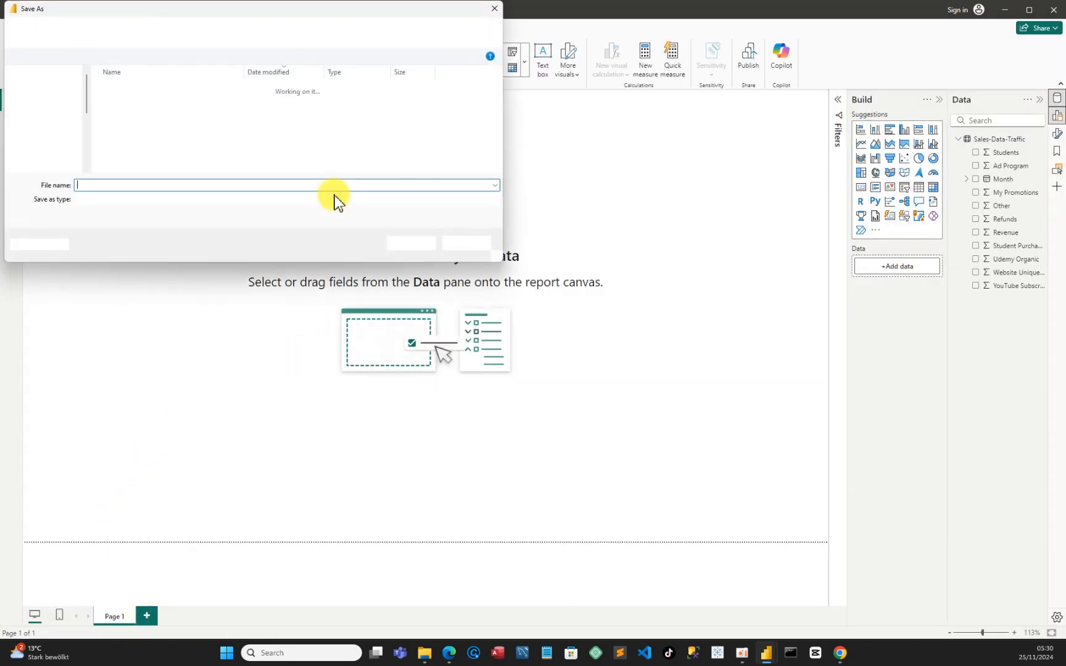
left_click(59, 114)
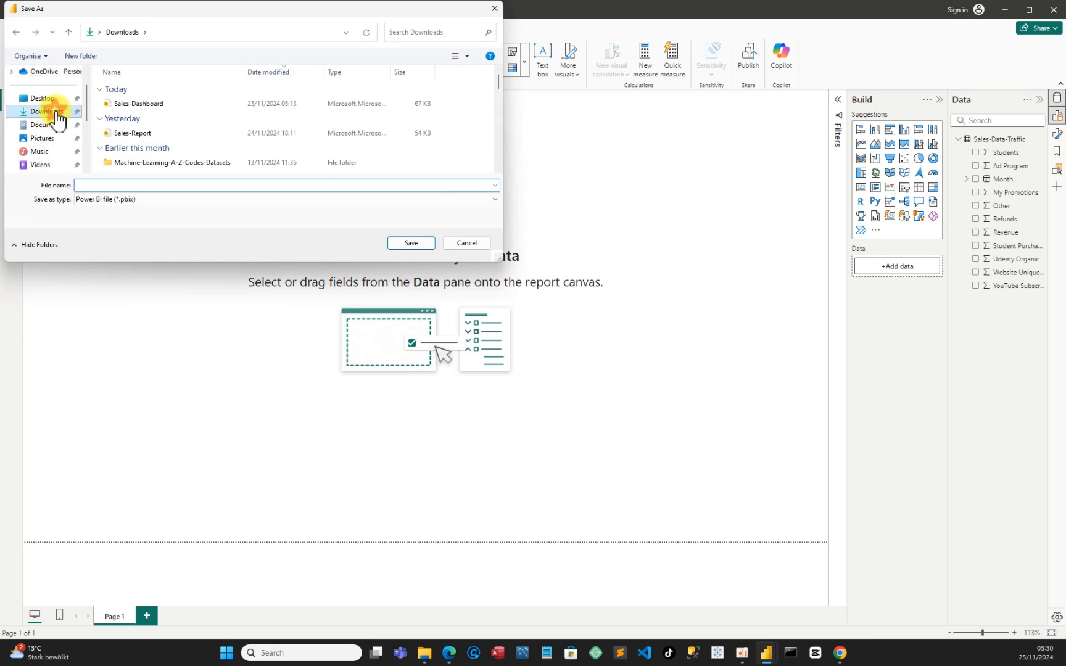
left_click(102, 184)
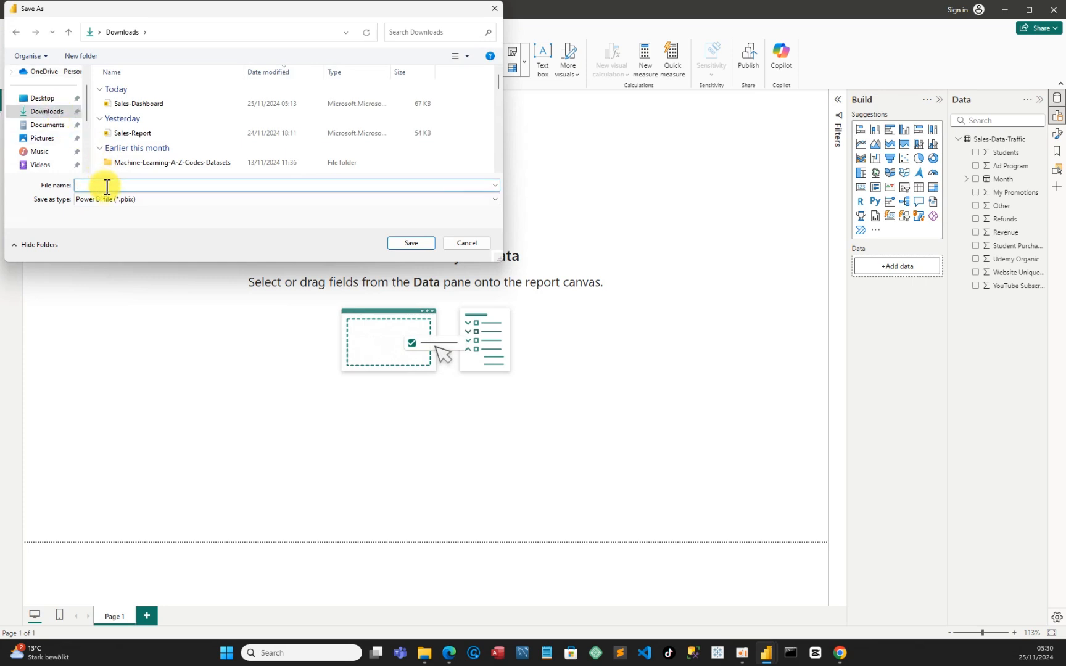
type("Sal")
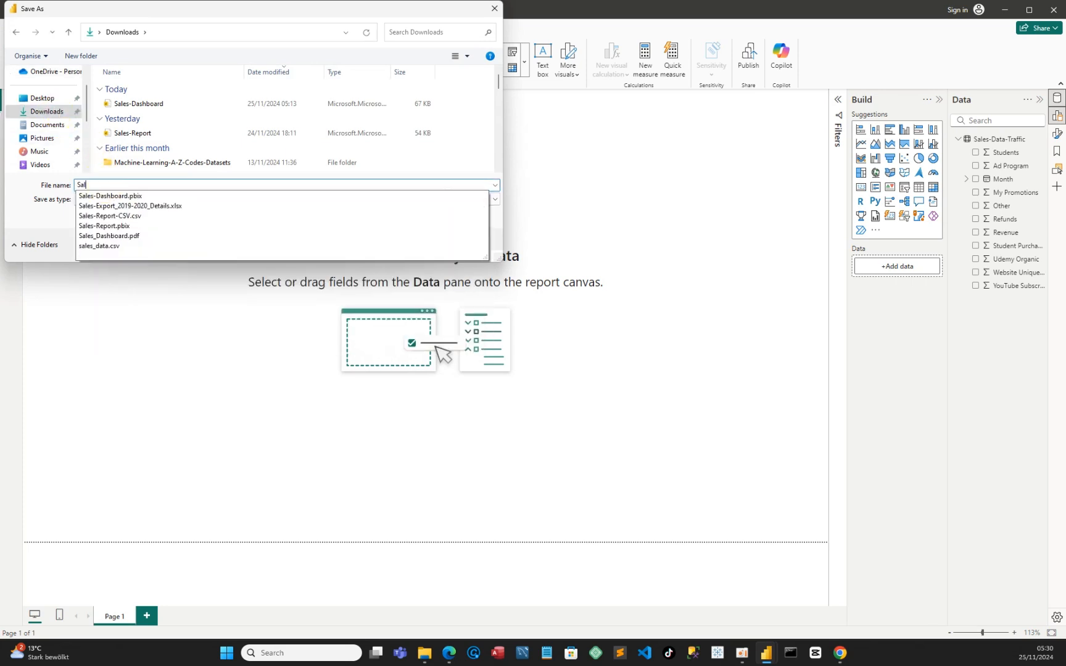
type("e-D")
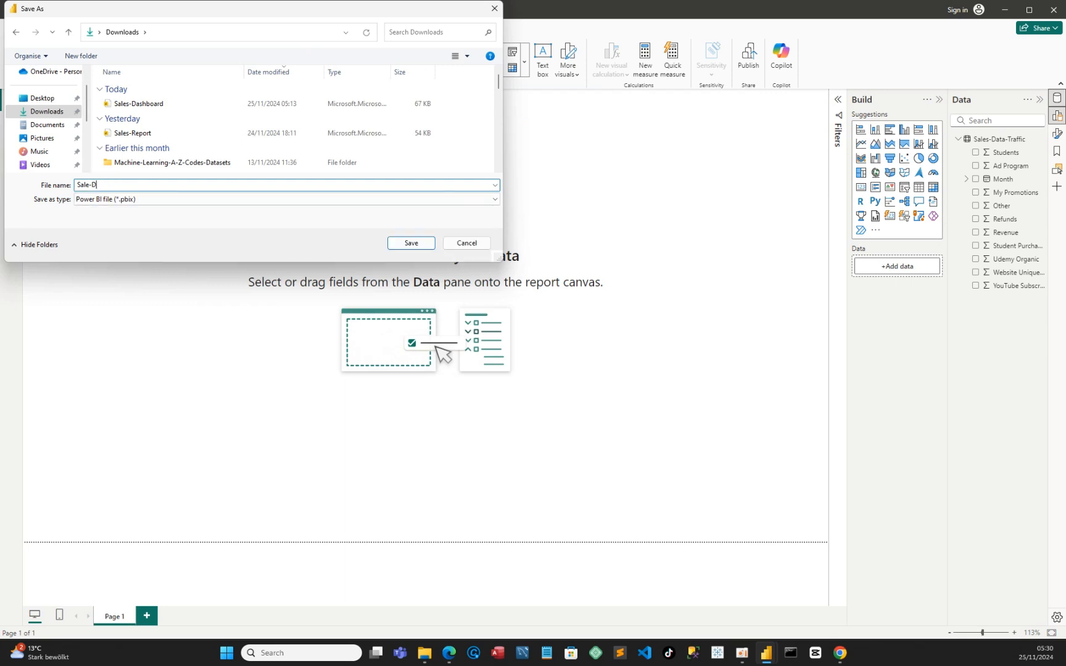
type("ata-Traffic")
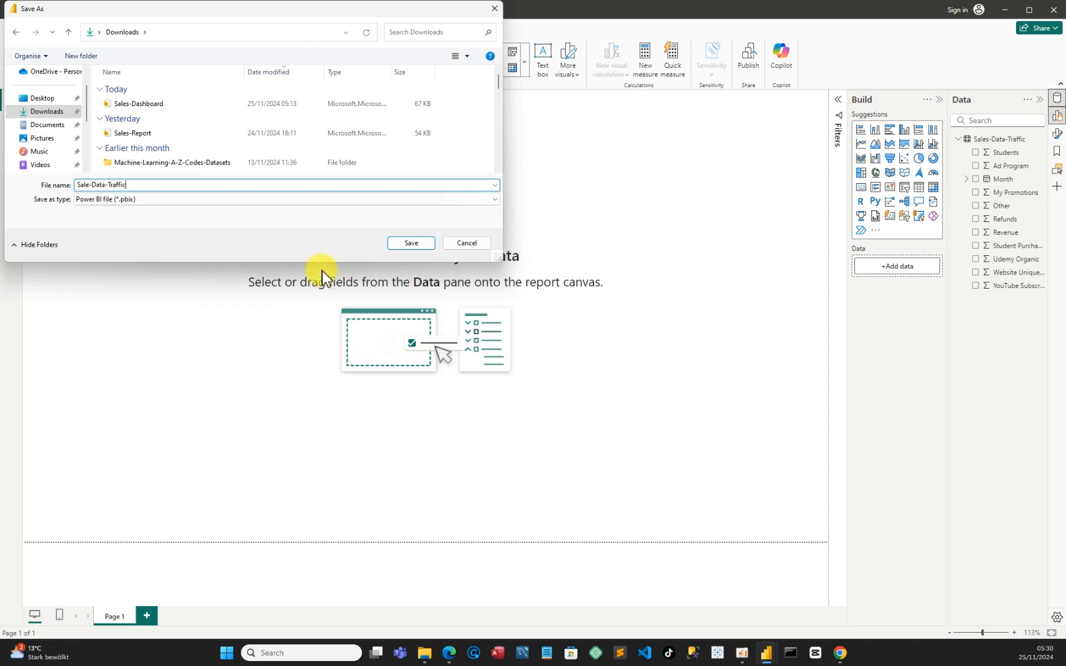
left_click(415, 247)
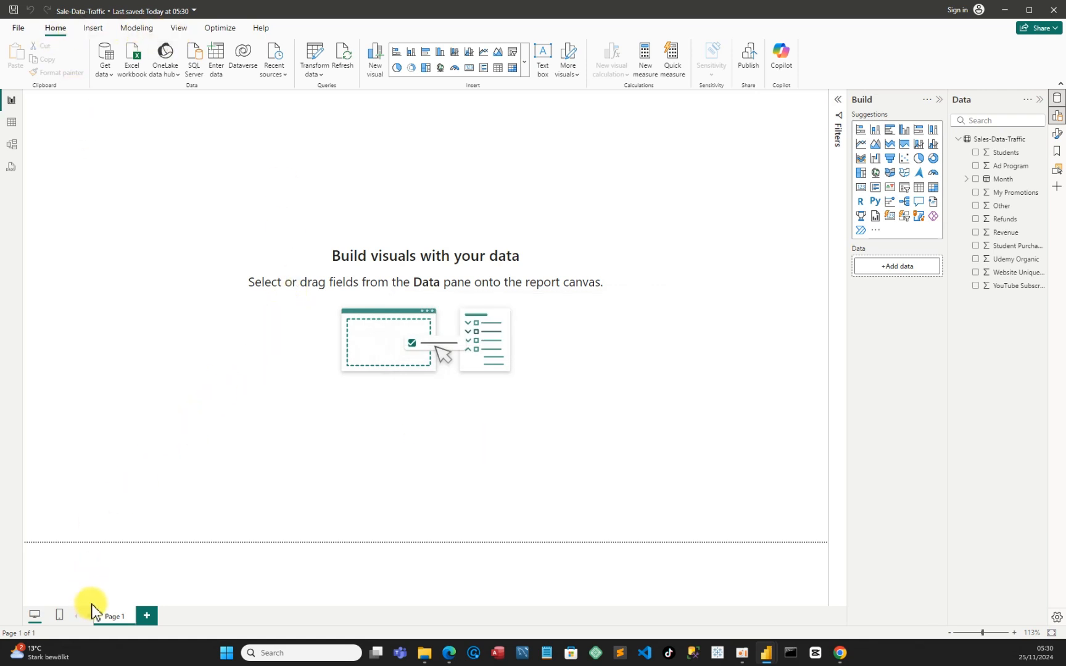
Rename the report page Page 1 as Revenue Traffic
double_click(115, 617)
key("BackSpace")
type("Repor")
type(" Traffic")
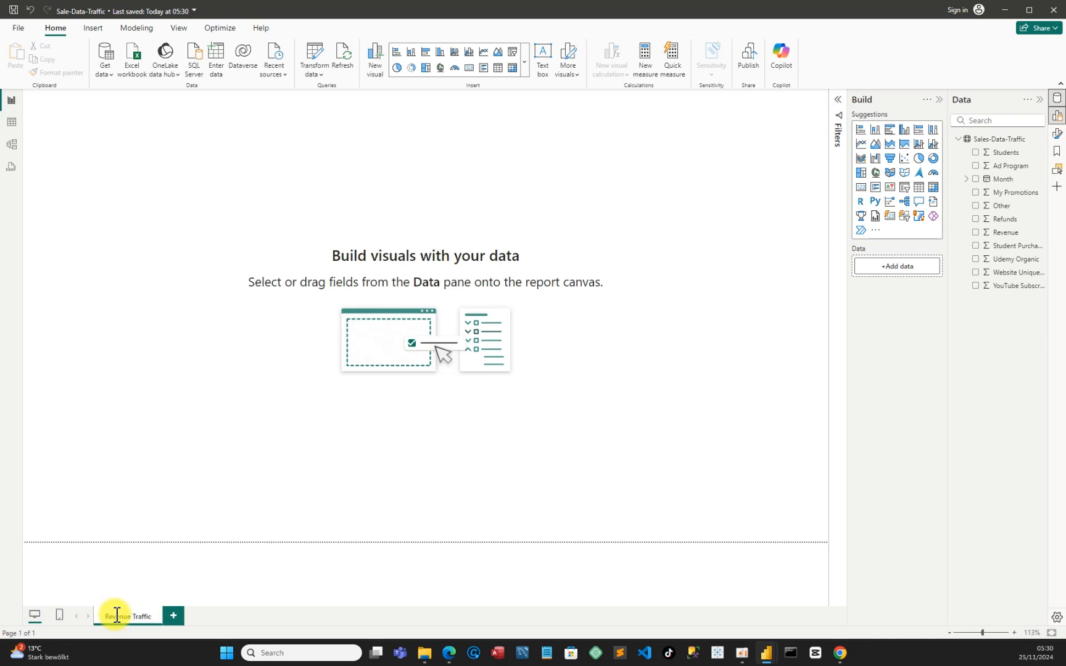
key("Return")
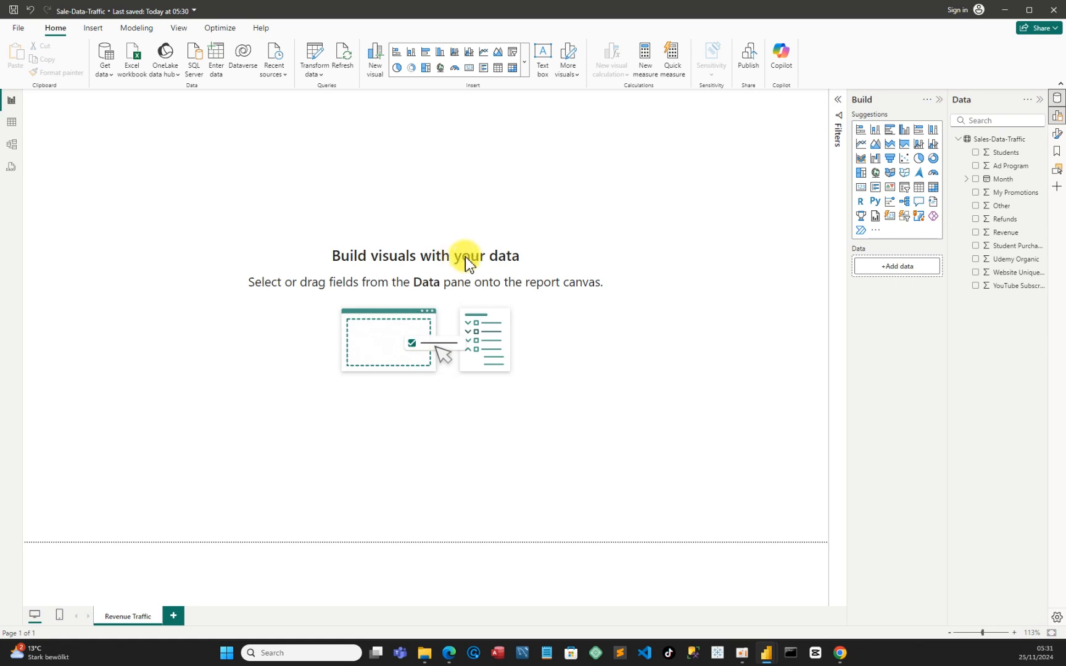
Create an empty table named Measure through Enter Data and load it into the model
left_click(216, 65)
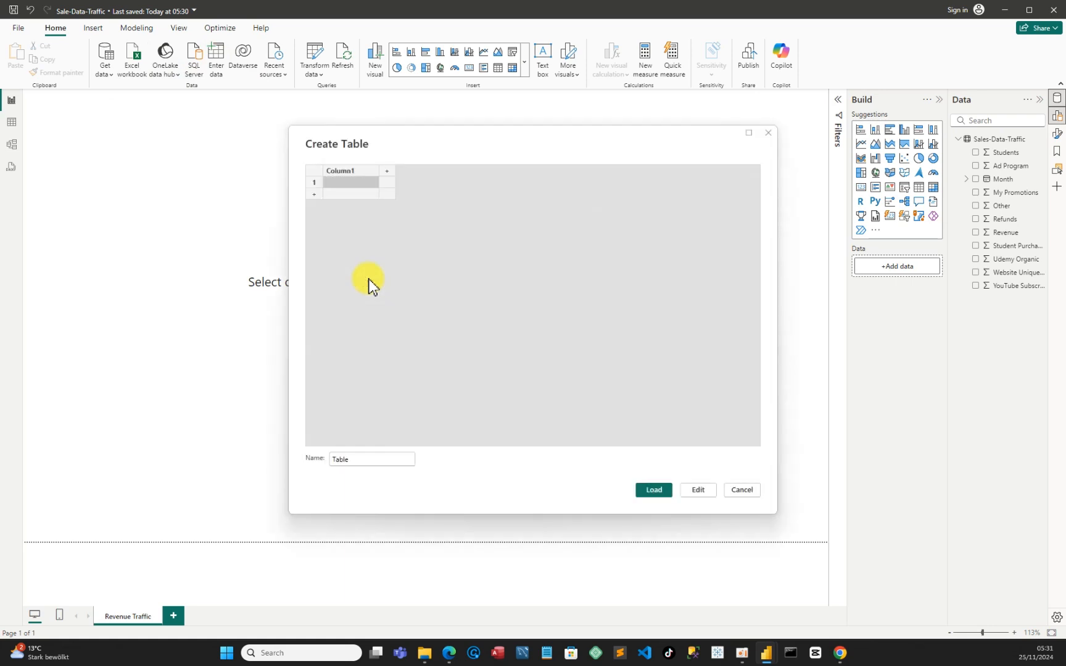
left_click_drag(369, 458, 300, 461)
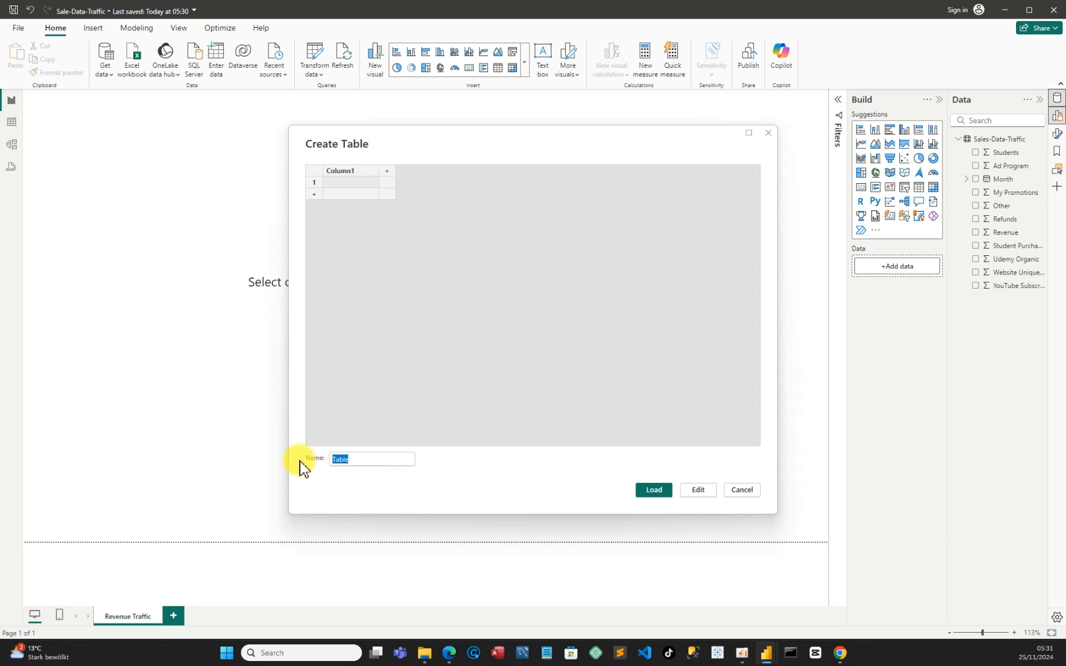
type("Mease")
key("BackSpace")
type("ure")
left_click(648, 490)
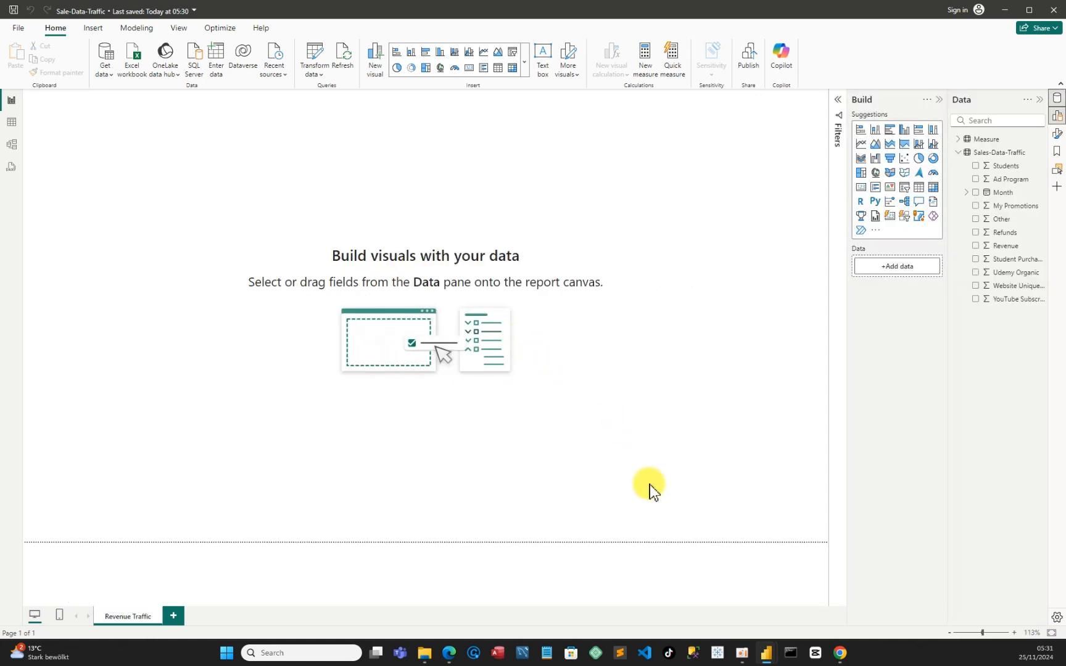
Review the finished Traffic Revenue page in the Sales-Dashboard report, and return to the Sale-Data-Traffic report
mouse_move(764, 649)
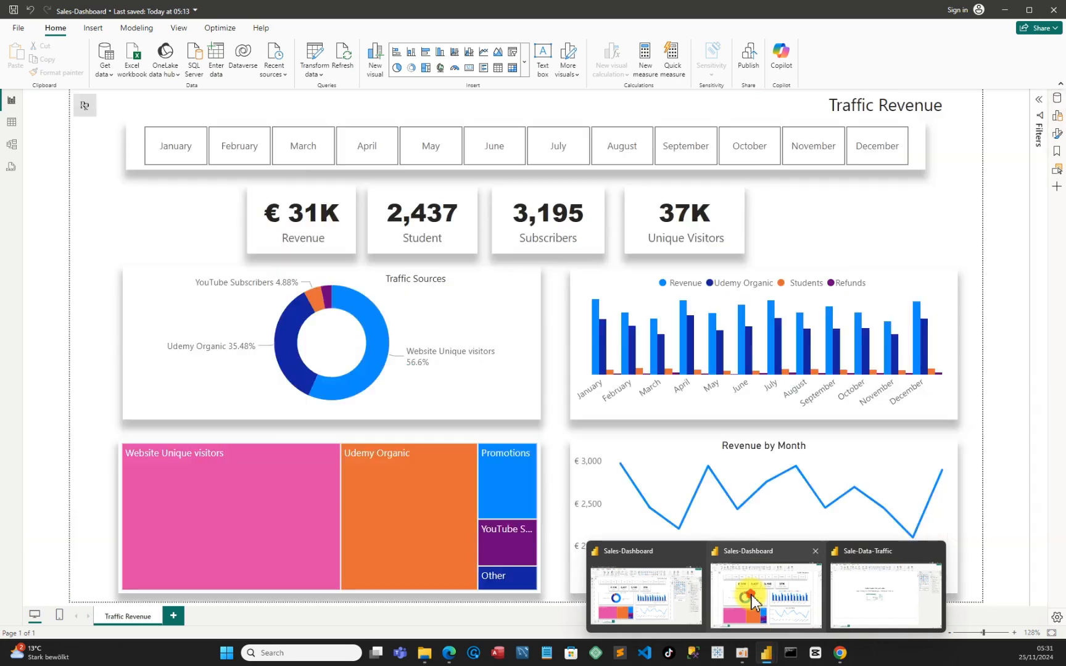
left_click(753, 600)
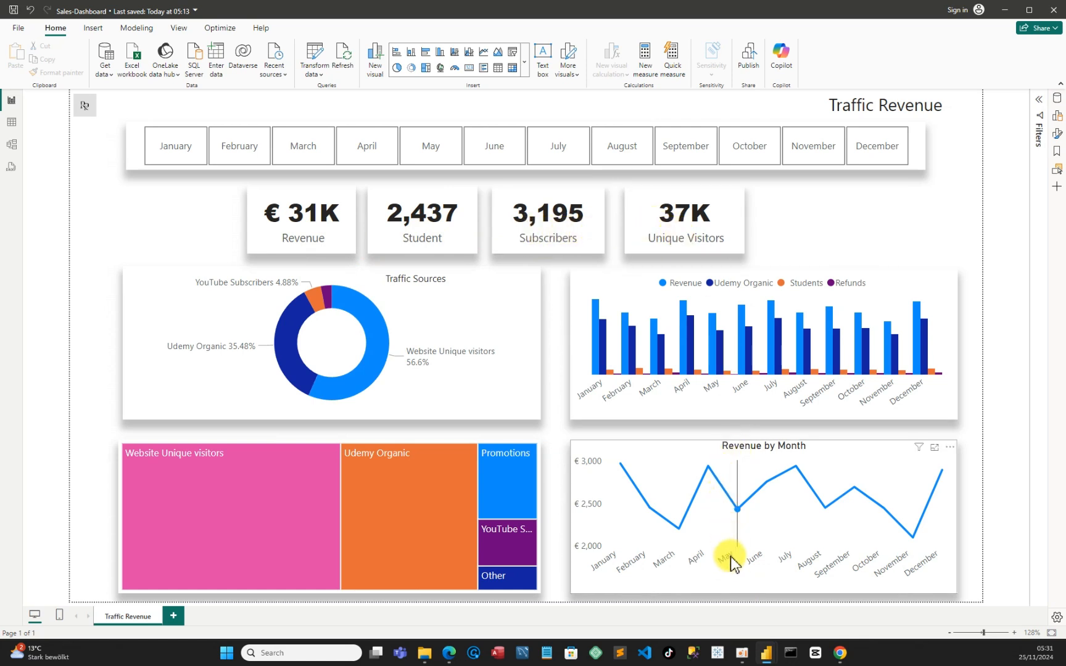
mouse_move(764, 650)
left_click(859, 611)
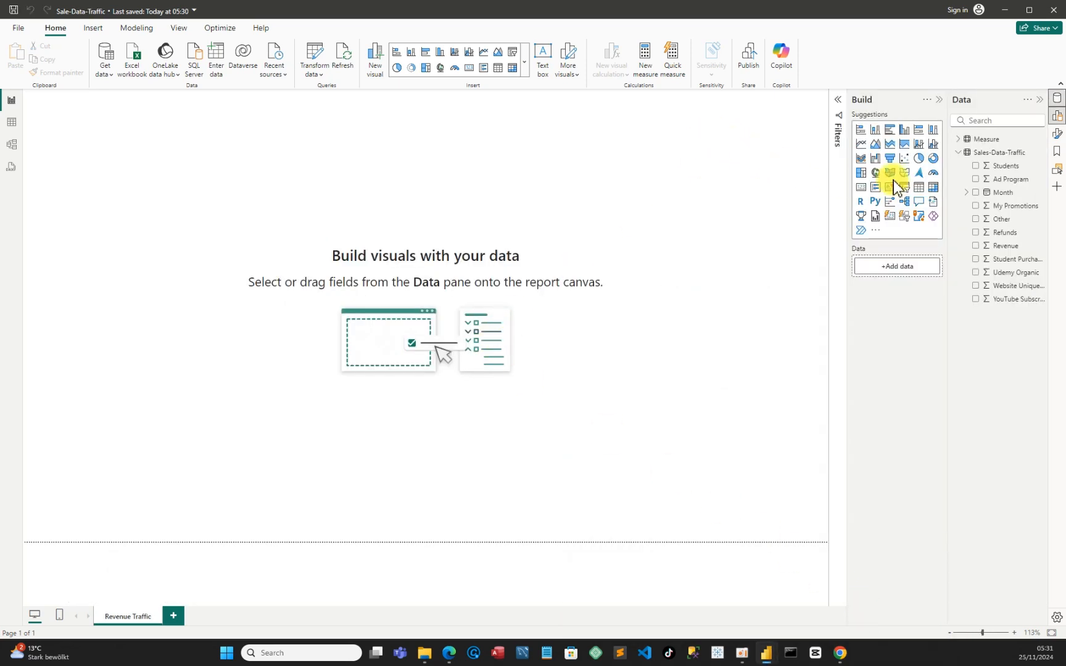
Add a new measure named Revenue to the Measure table
left_click(959, 141)
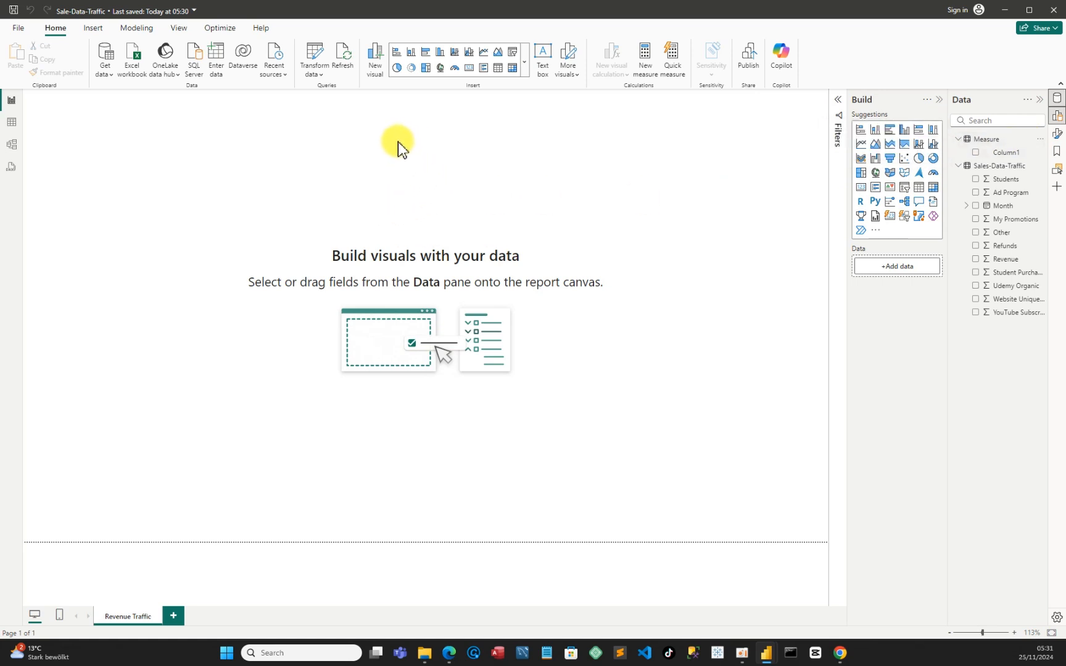
left_click(1041, 139)
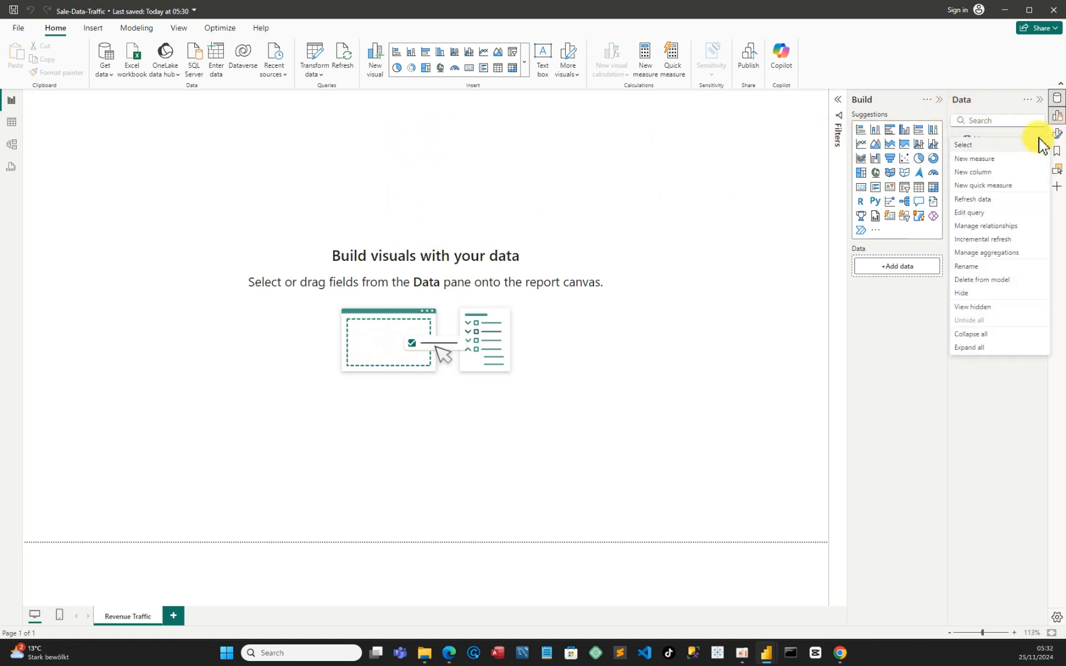
left_click(990, 167)
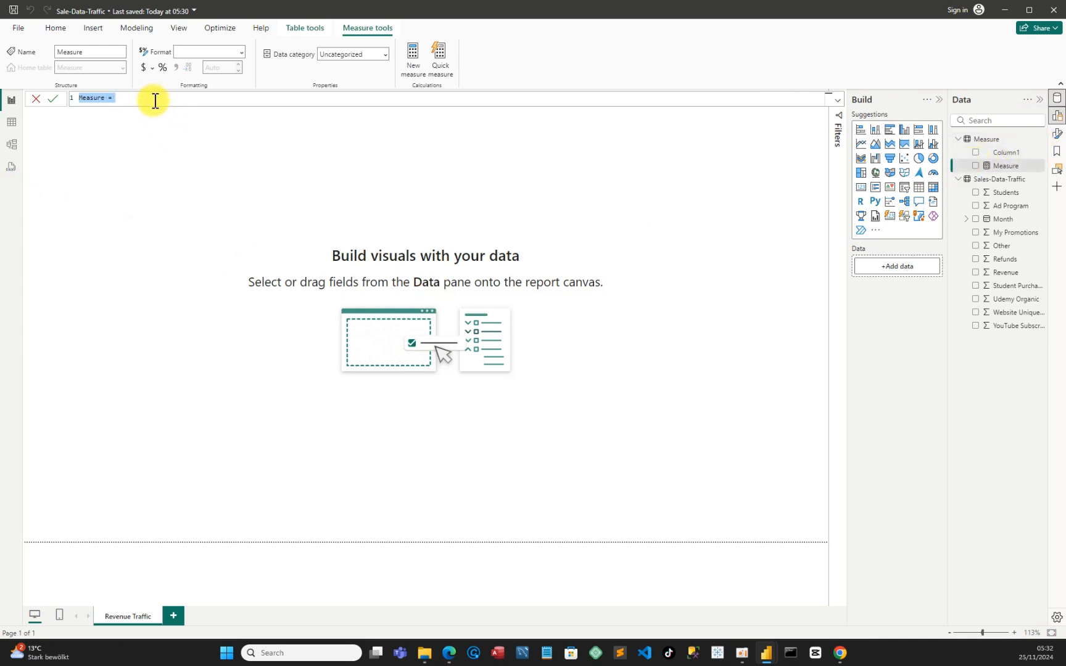
scroll(150, 99, "down", 3)
scroll(149, 98, "up", 6)
scroll(148, 97, "up", 3)
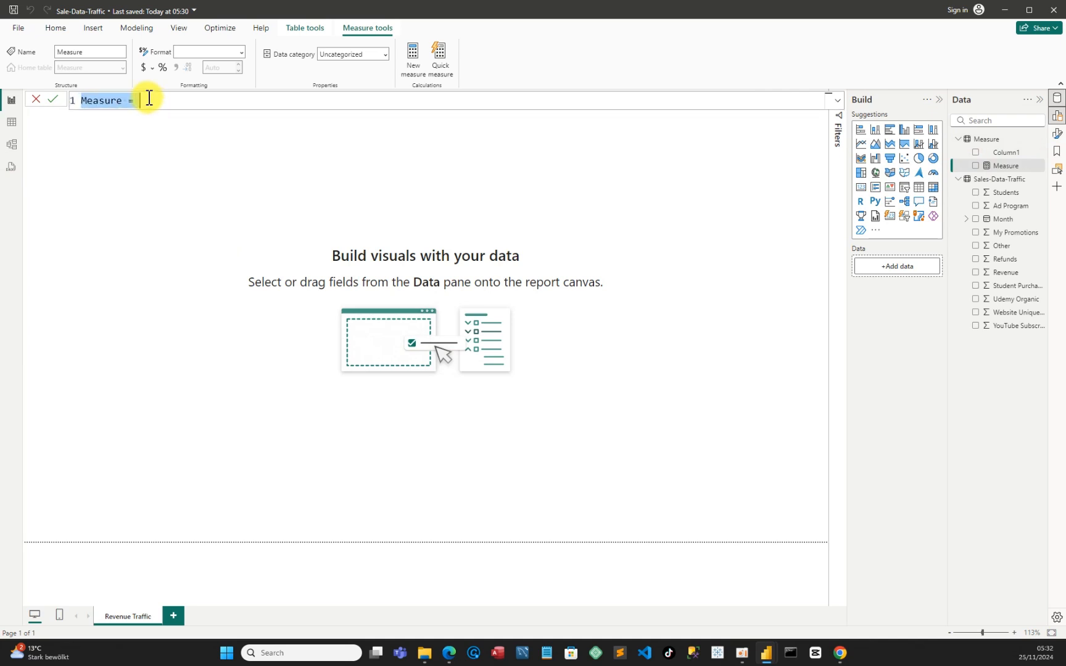
scroll(149, 98, "up", 1)
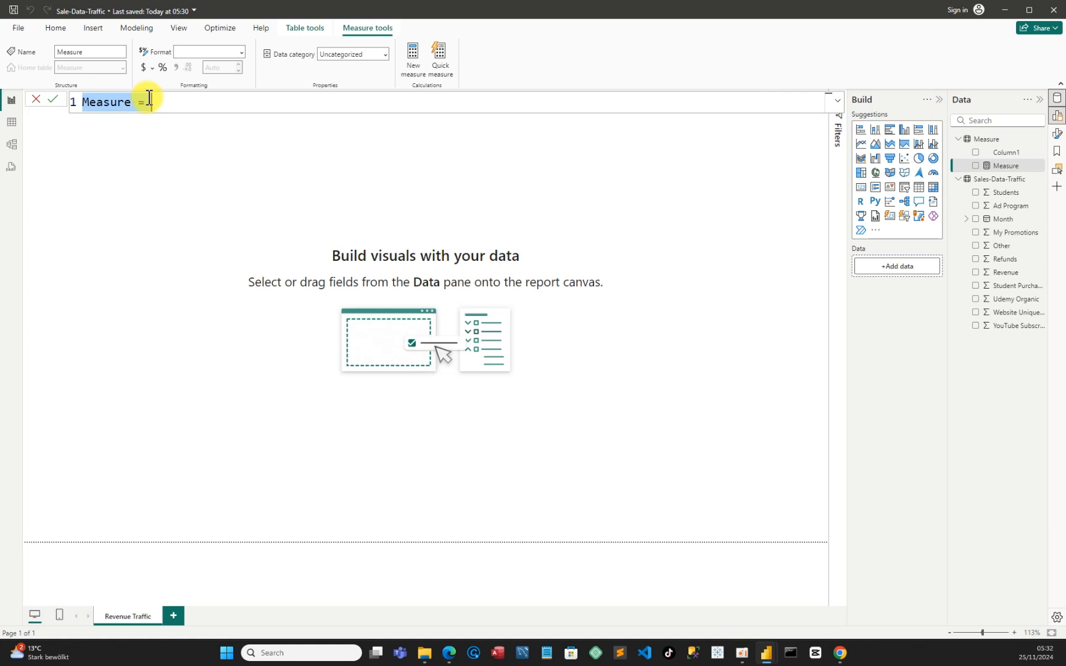
left_click(136, 103)
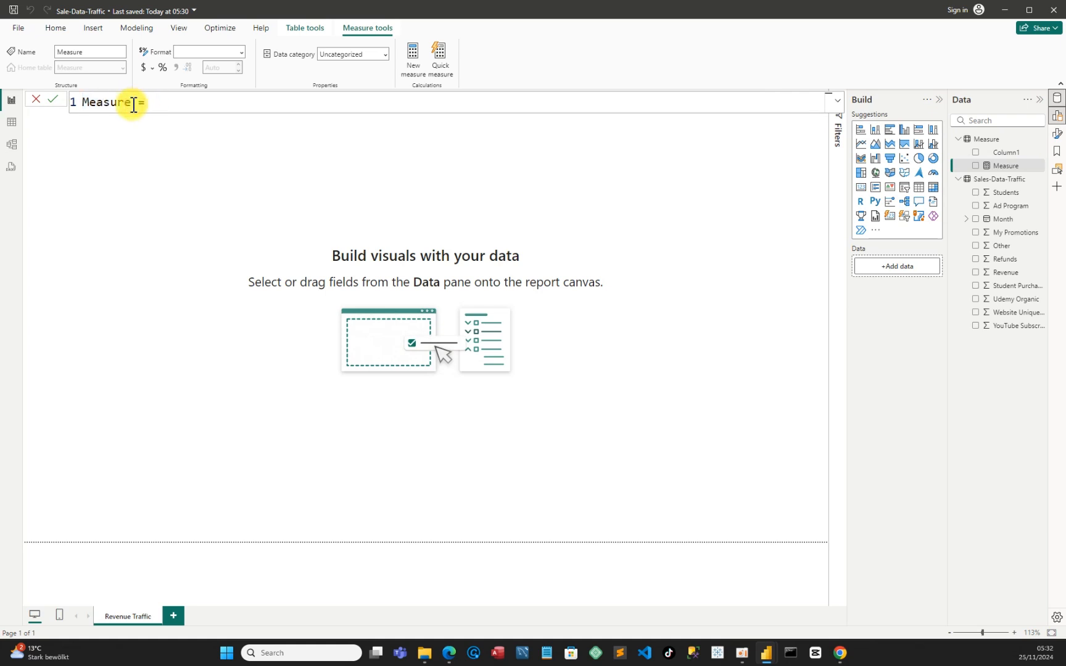
double_click(136, 102)
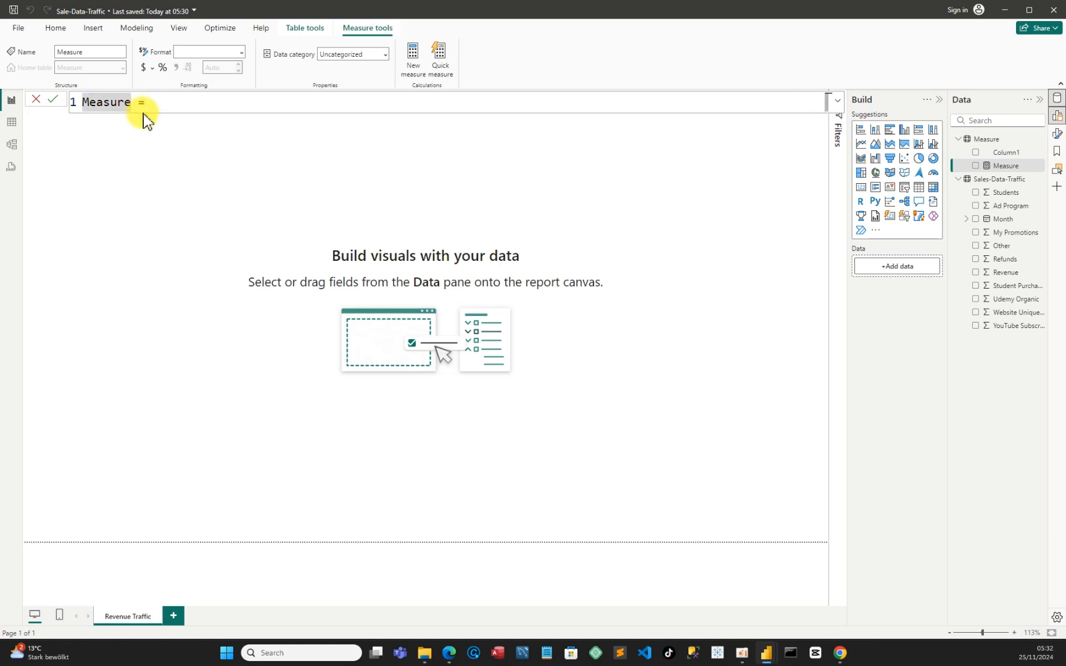
key("BackSpace")
key("BackSpace")
key("BackSpace")
key("BackSpace")
key("BackSpace")
key("BackSpace")
key("BackSpace")
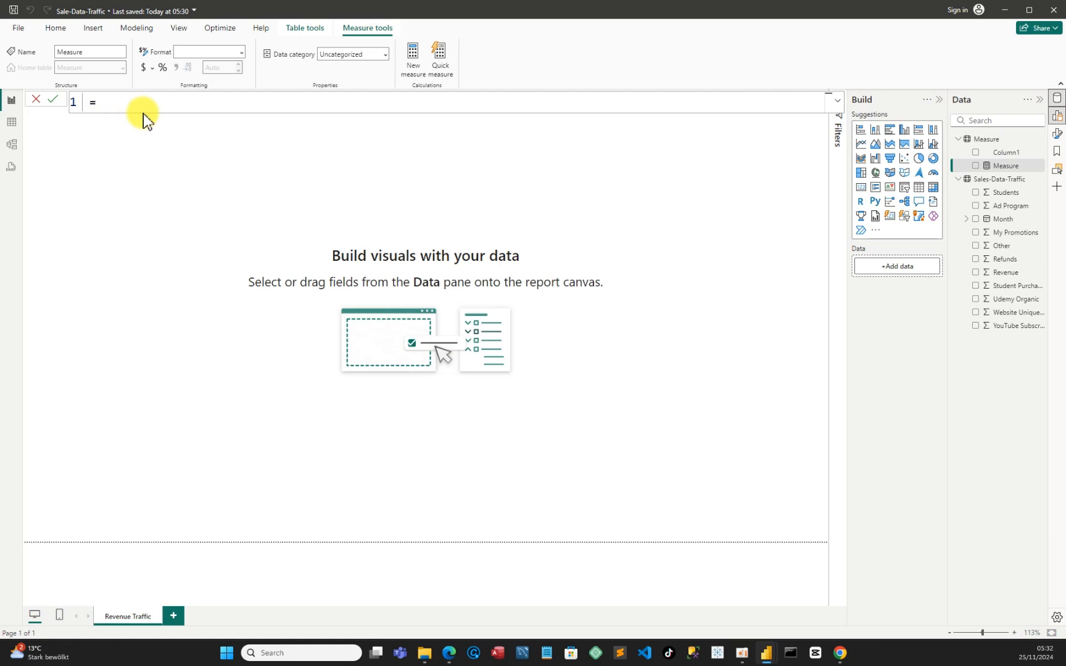
type("Revenue")
key("Delete")
Define the Revenue measure as SUM('Sales-Data-Traffic'[Revenue])
left_click(179, 108)
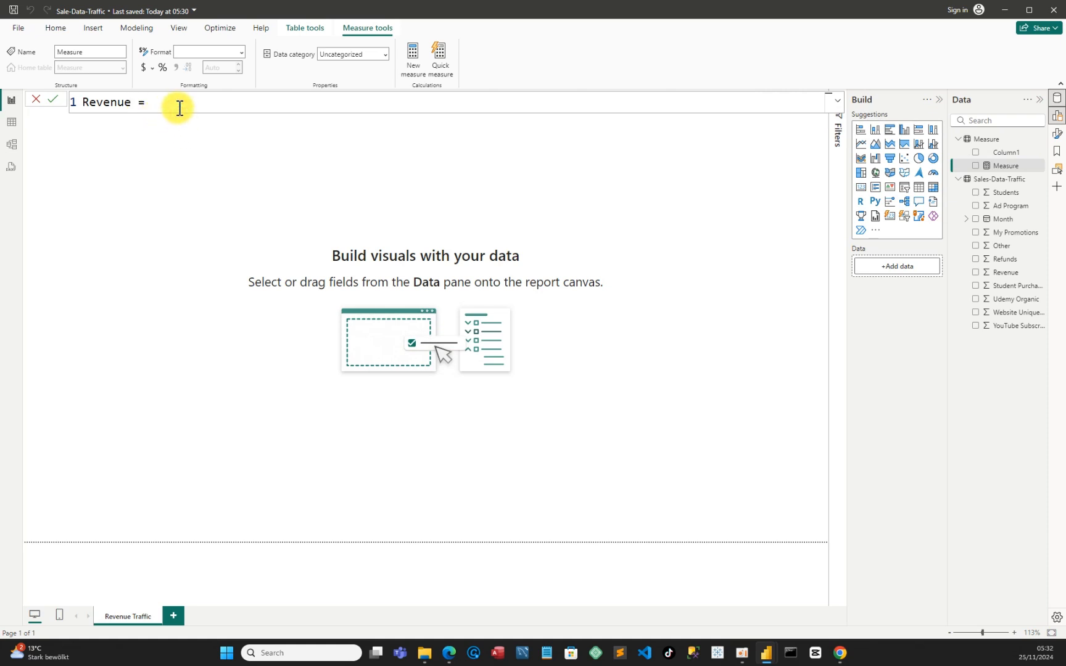
type("sum")
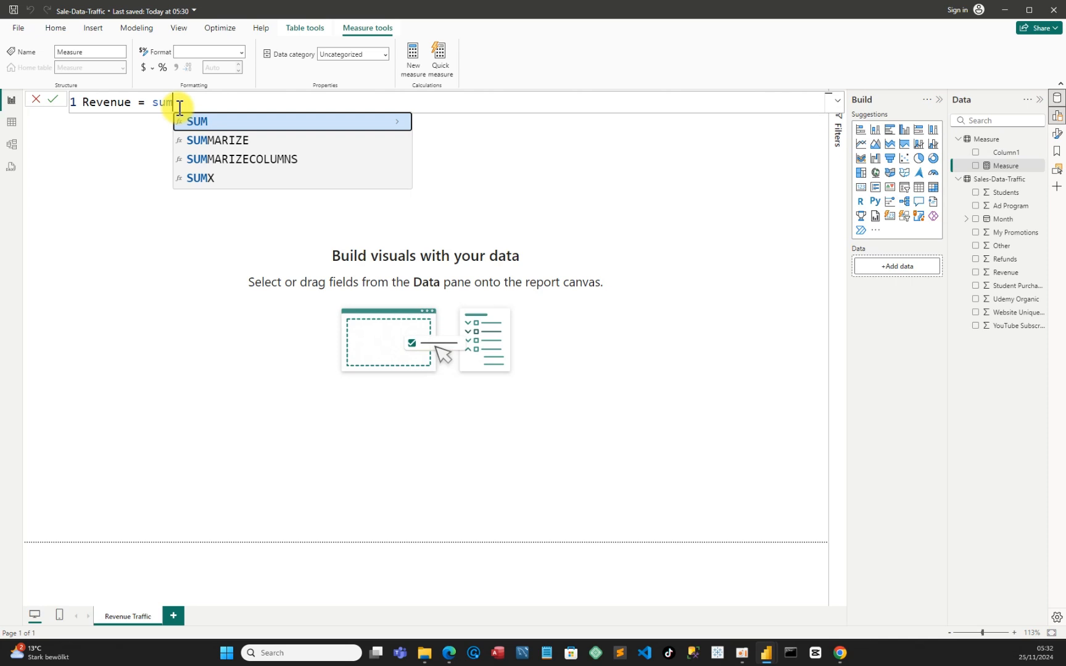
key("Tab")
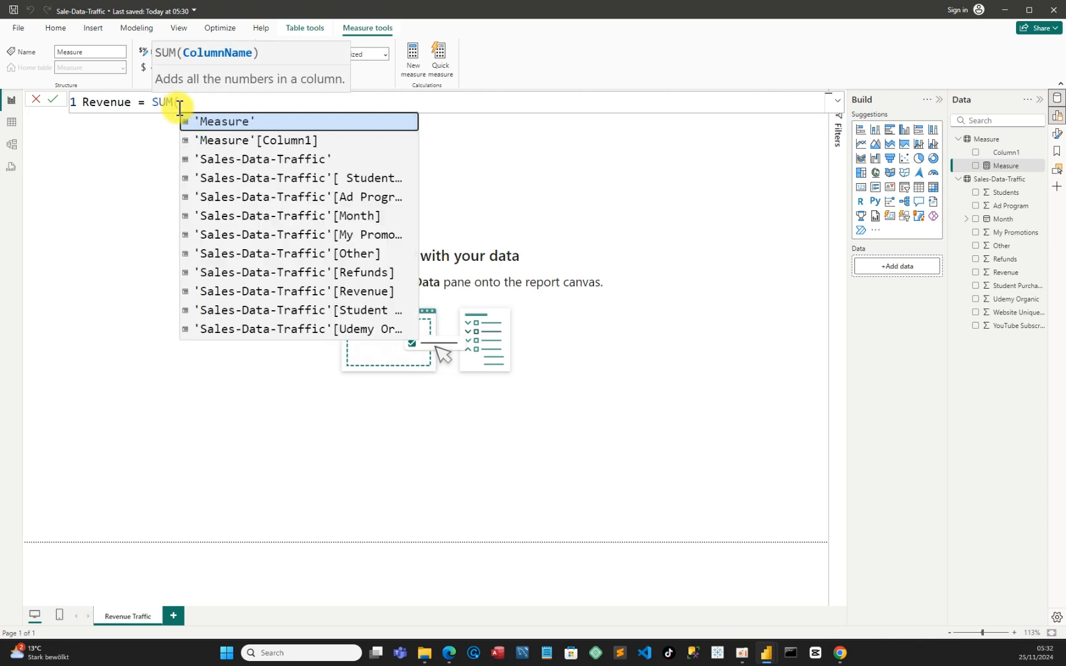
left_click(282, 291)
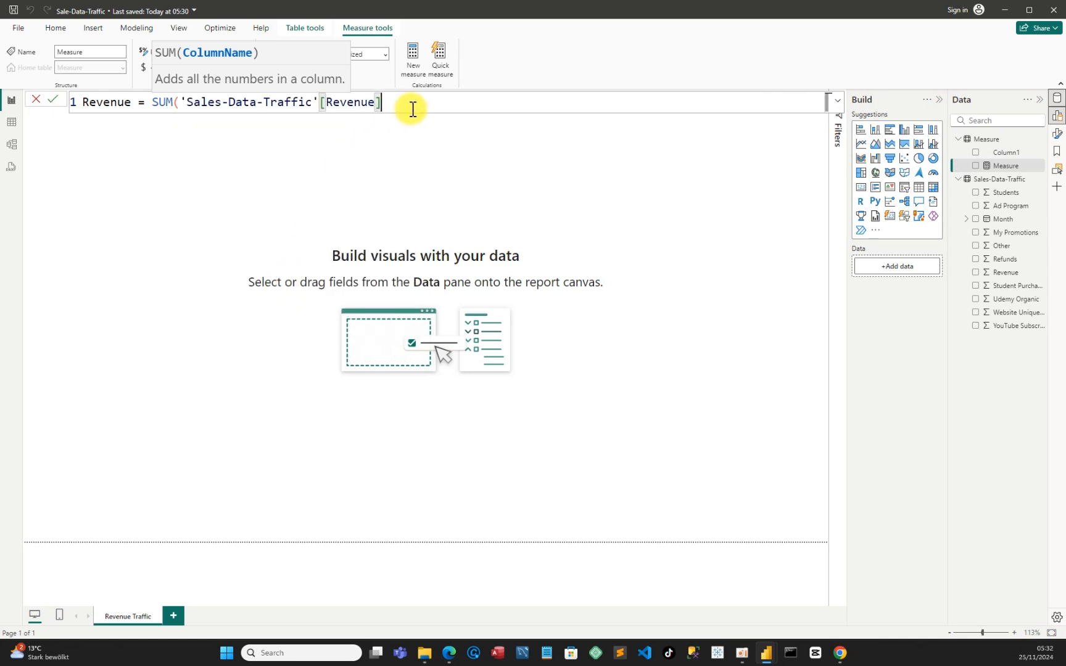
type(")")
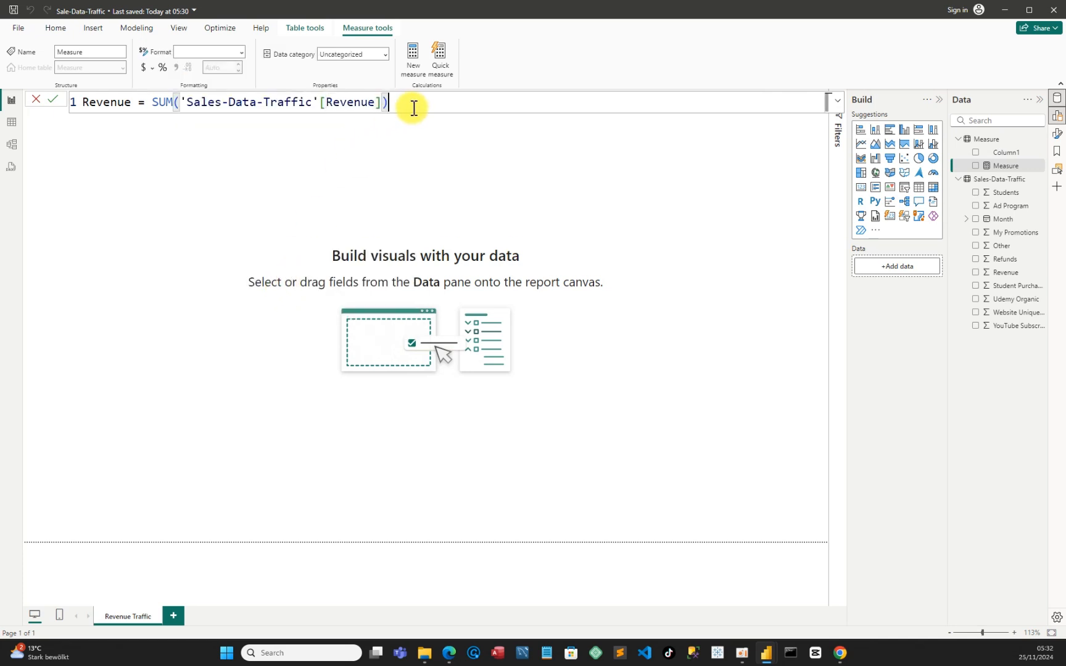
key("Return")
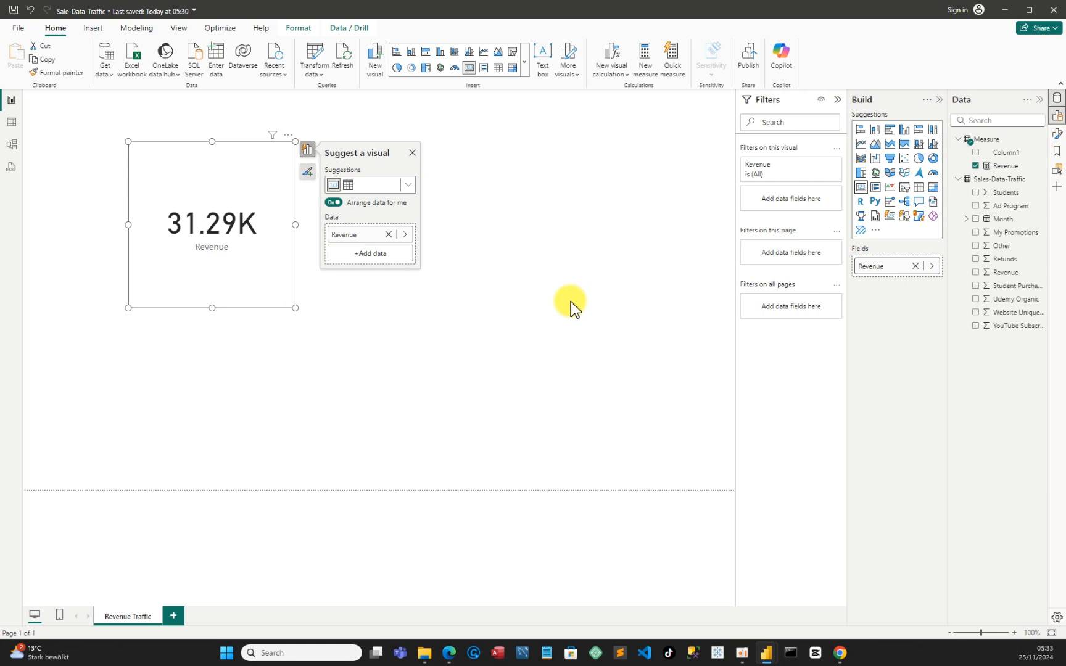
Format the Revenue measure as Euro currency
left_click(1014, 166)
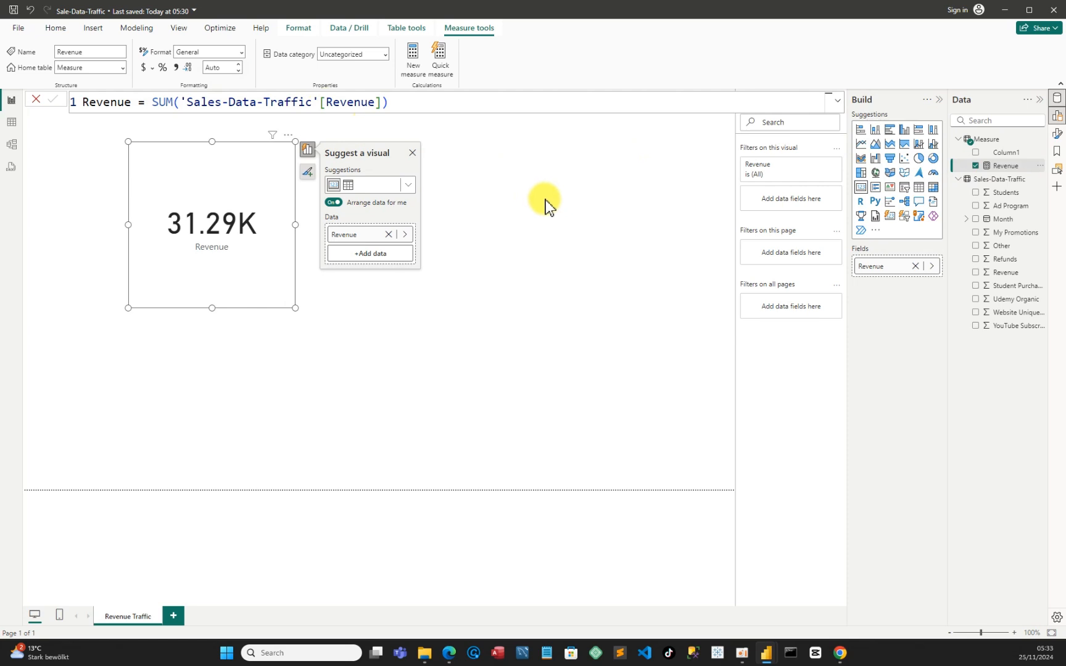
left_click(152, 70)
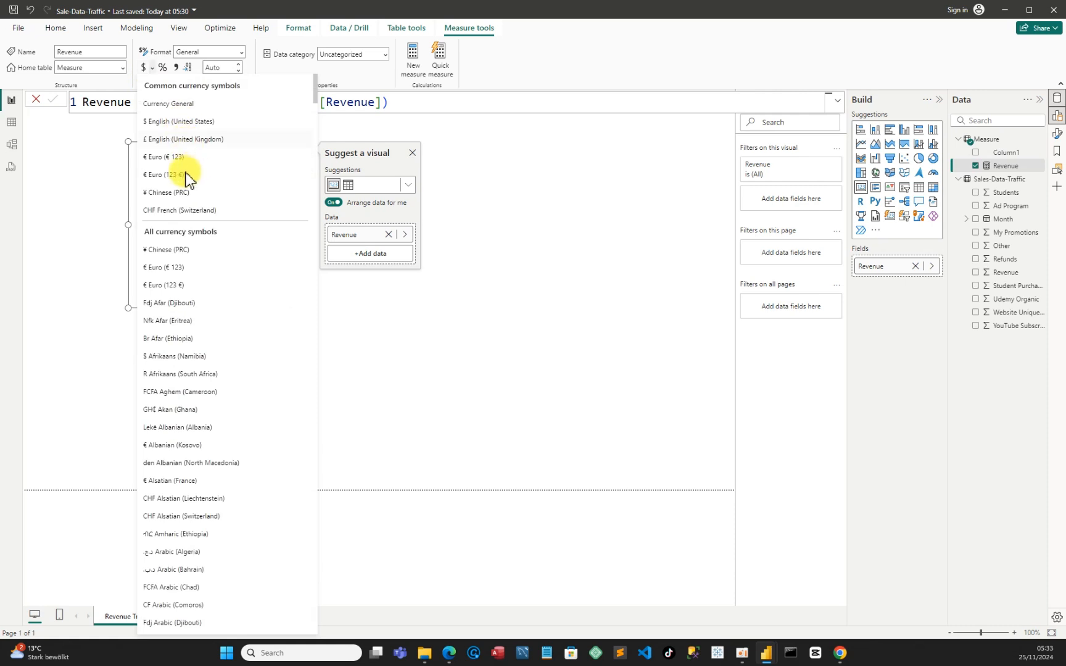
left_click(185, 175)
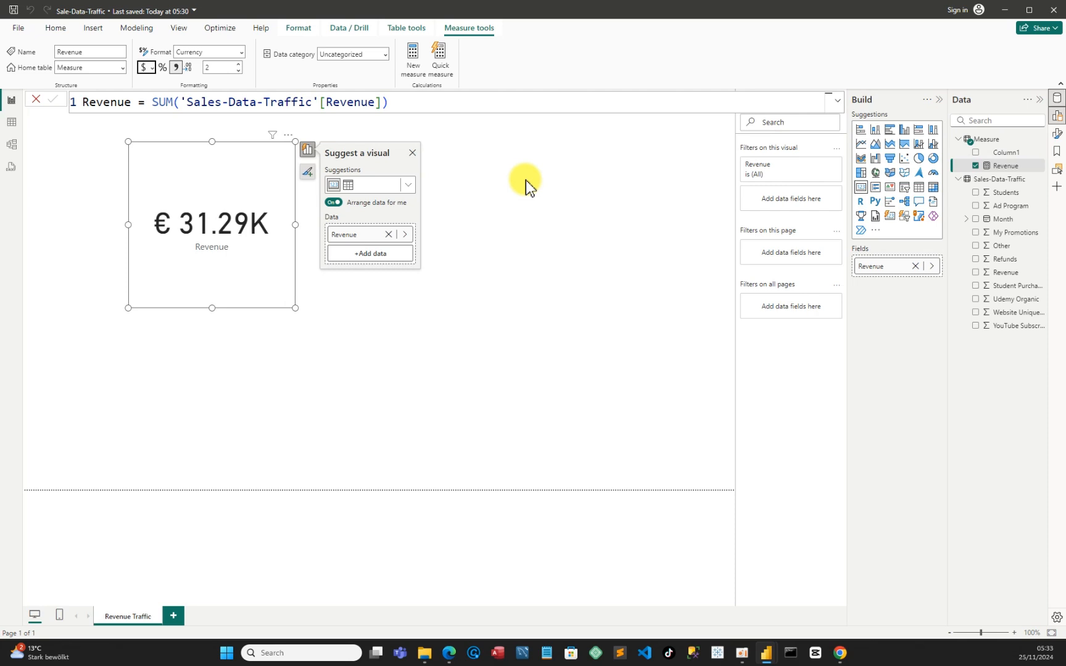
left_click(417, 105)
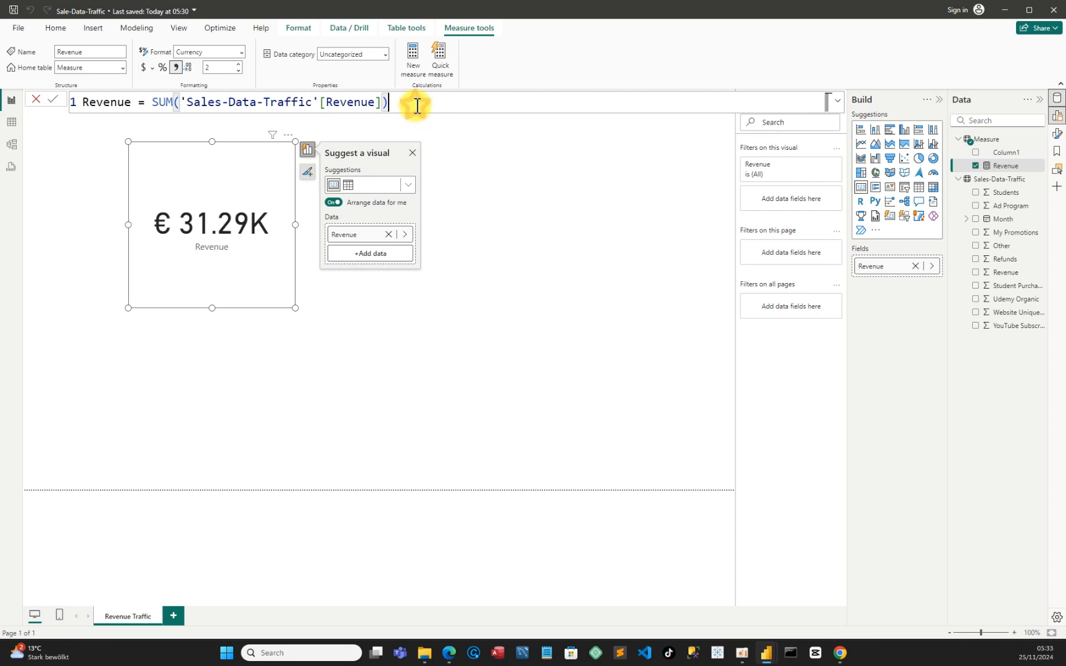
key("Return")
Move the Revenue card to the left edge of the report canvas
left_click(309, 311)
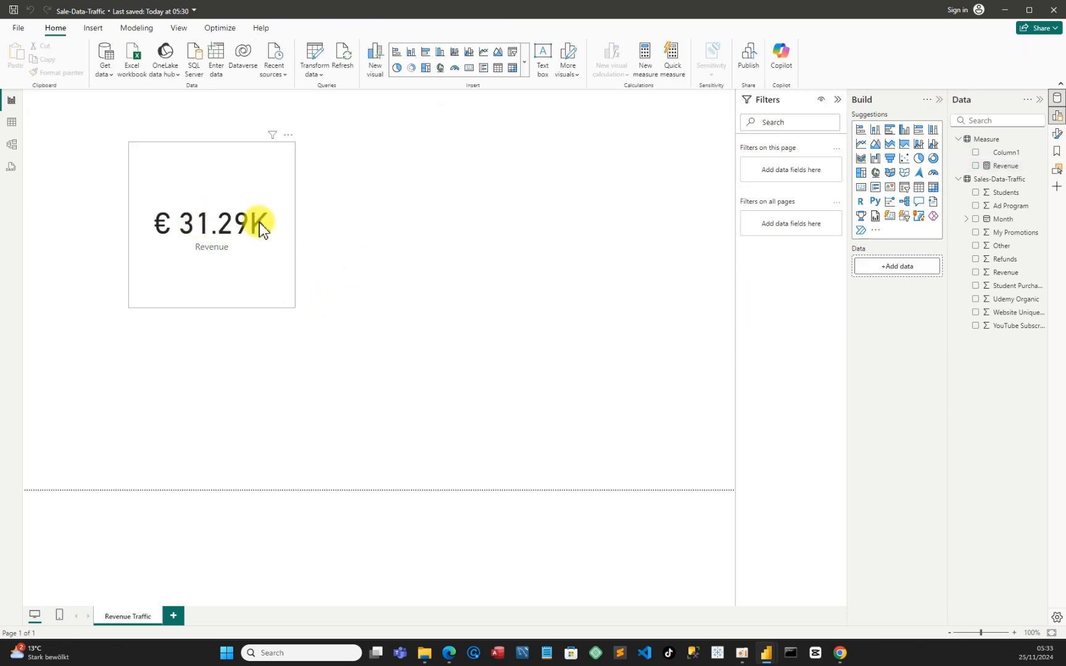
left_click_drag(260, 224, 138, 261)
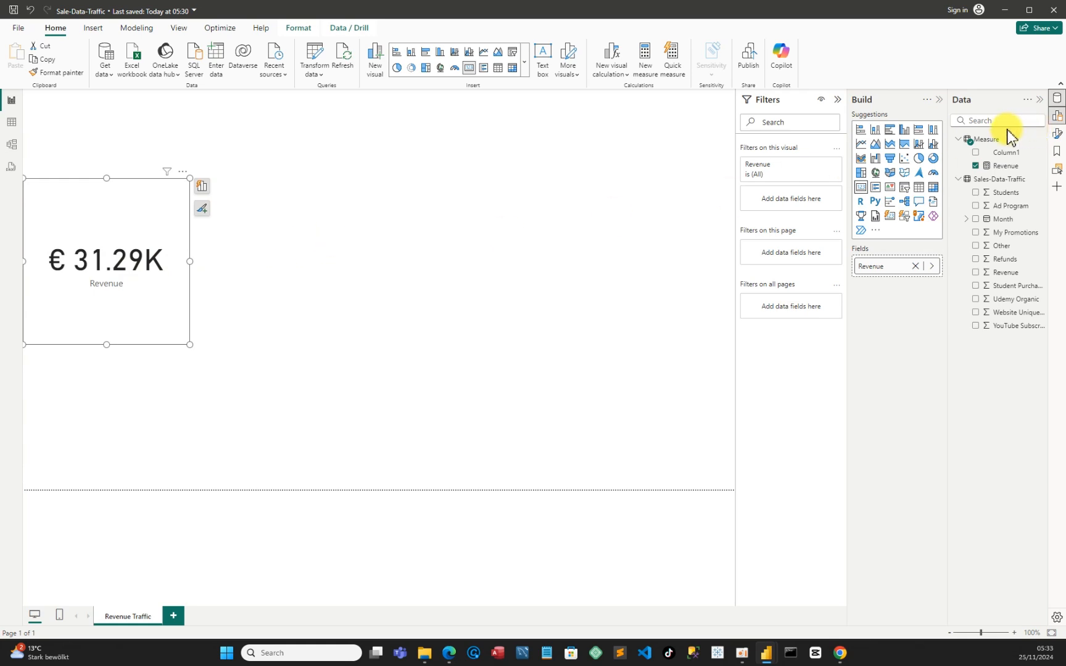
left_click(1045, 154)
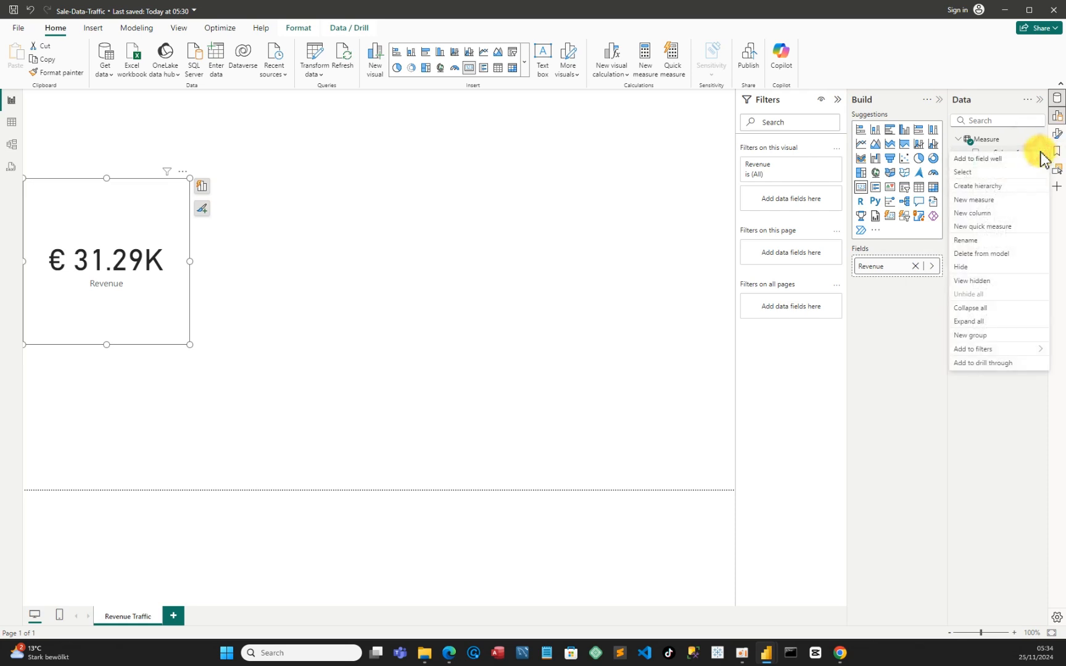
left_click(982, 202)
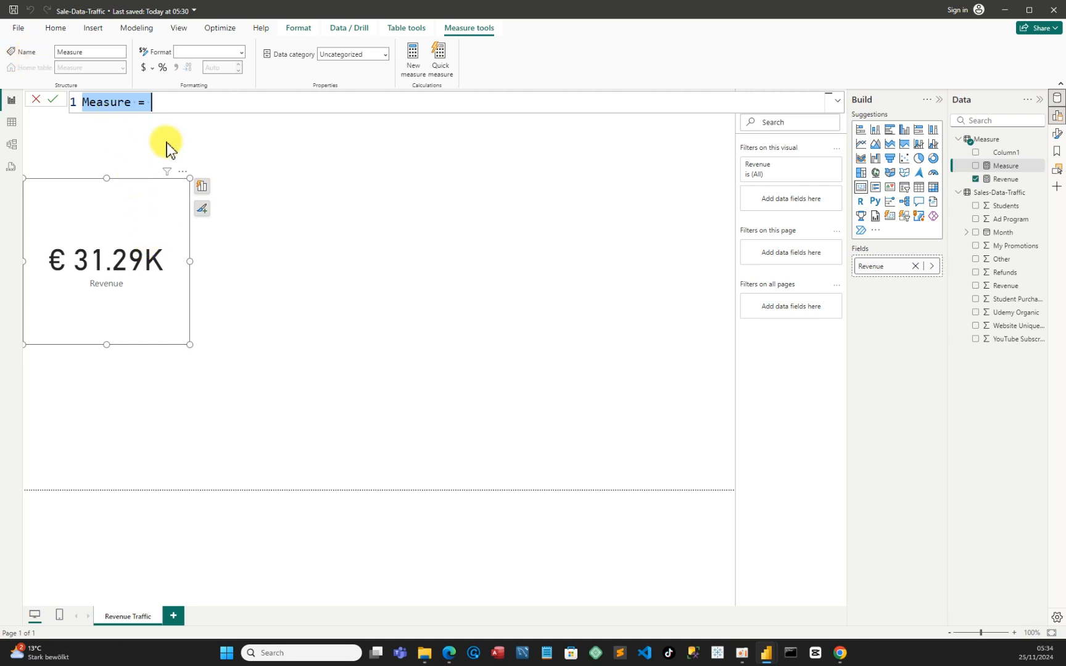
left_click(137, 107)
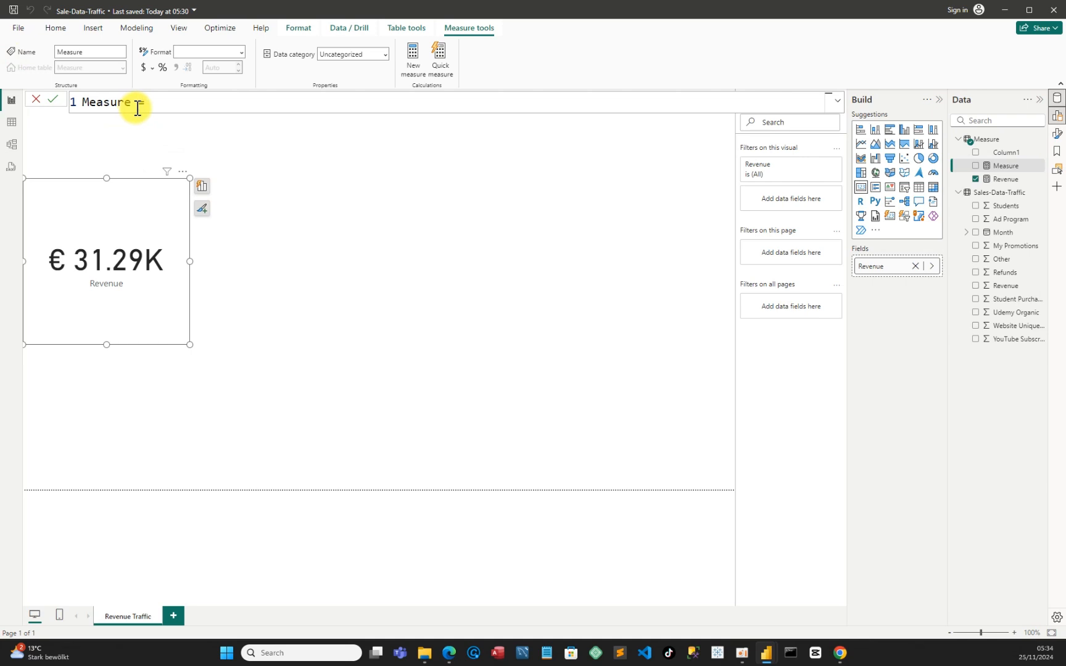
left_click(274, 347)
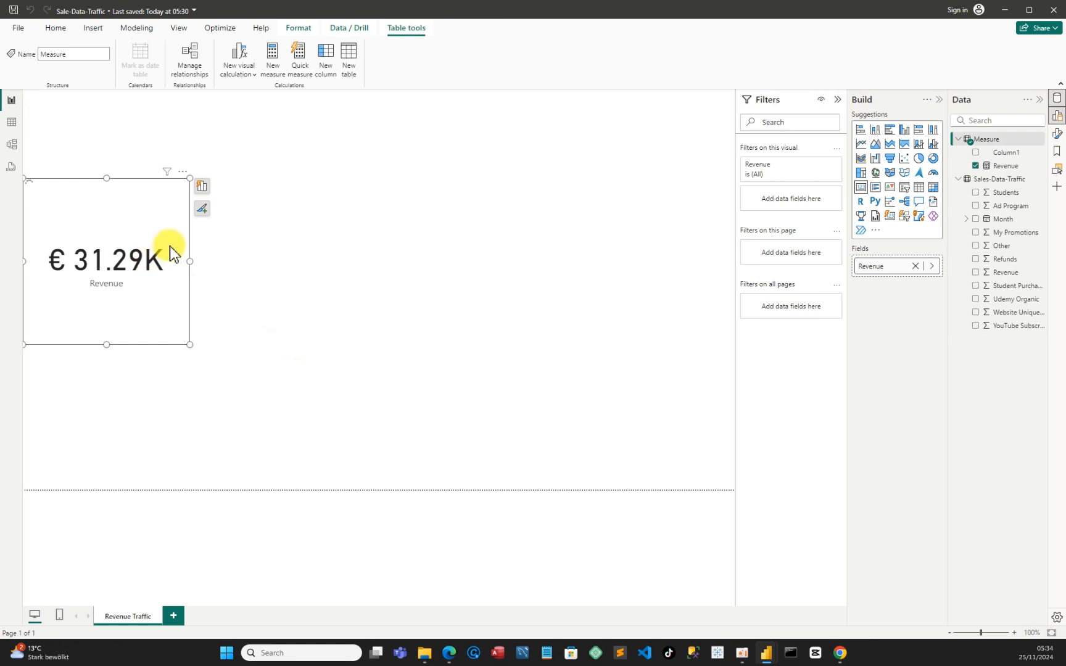
Remove the Revenue card from the report page
left_click(228, 254)
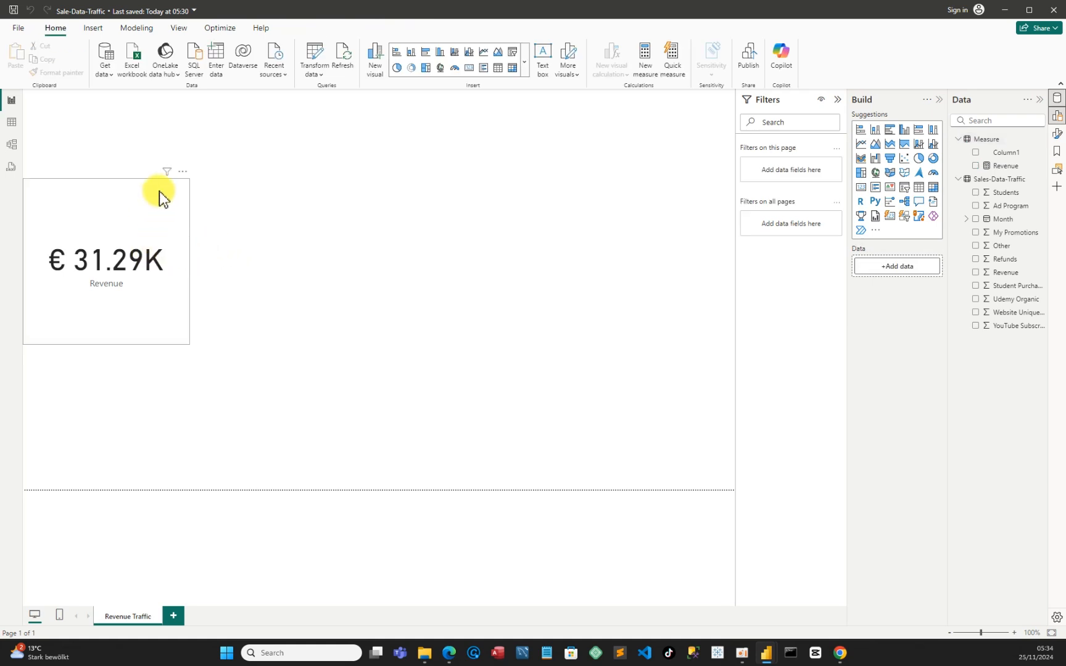
left_click(186, 173)
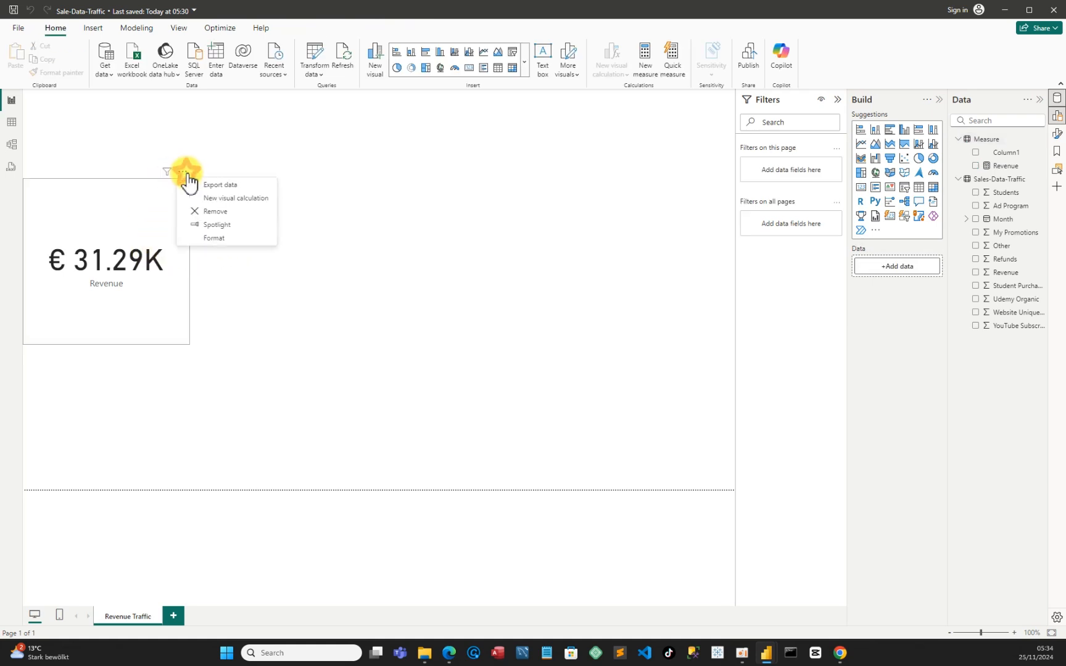
left_click(224, 211)
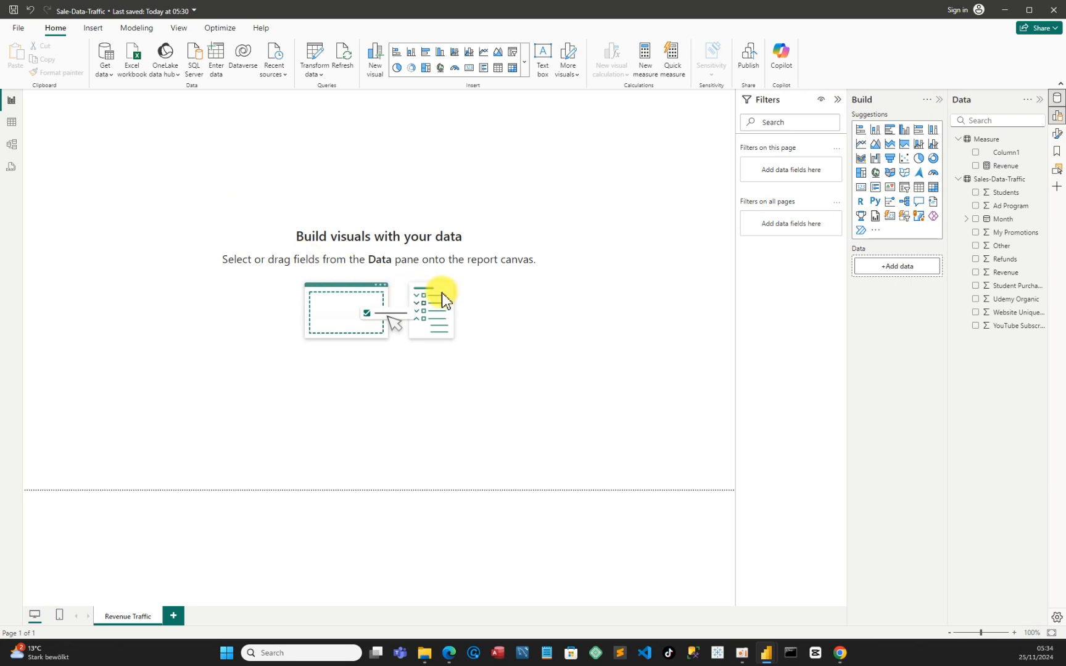
Add a new measure named Student to the Measure table
left_click(1042, 140)
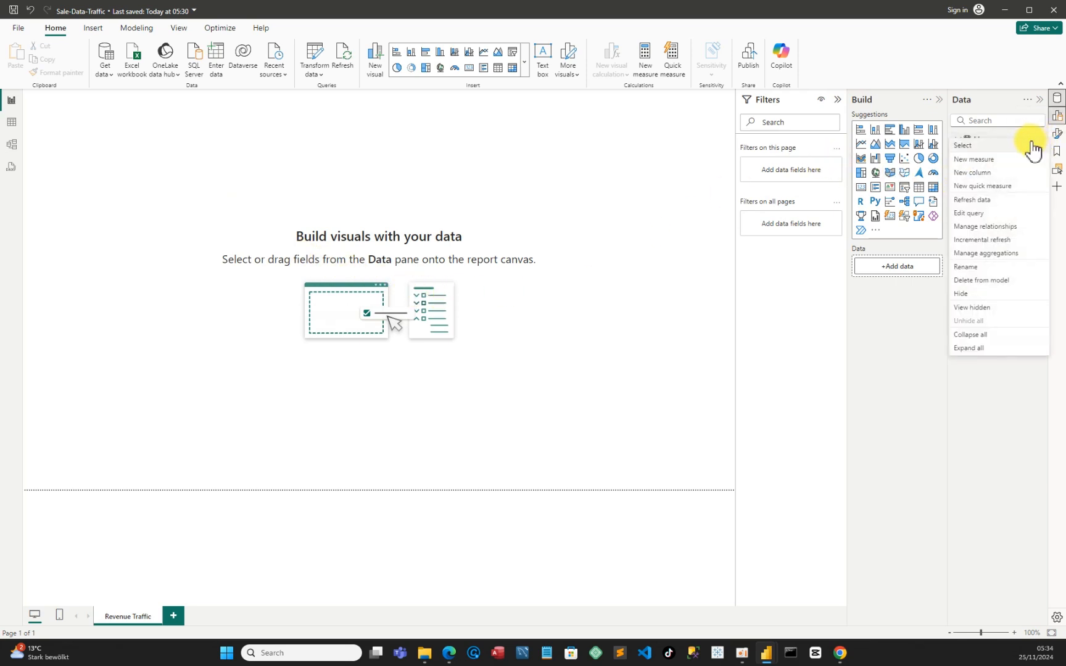
left_click(991, 159)
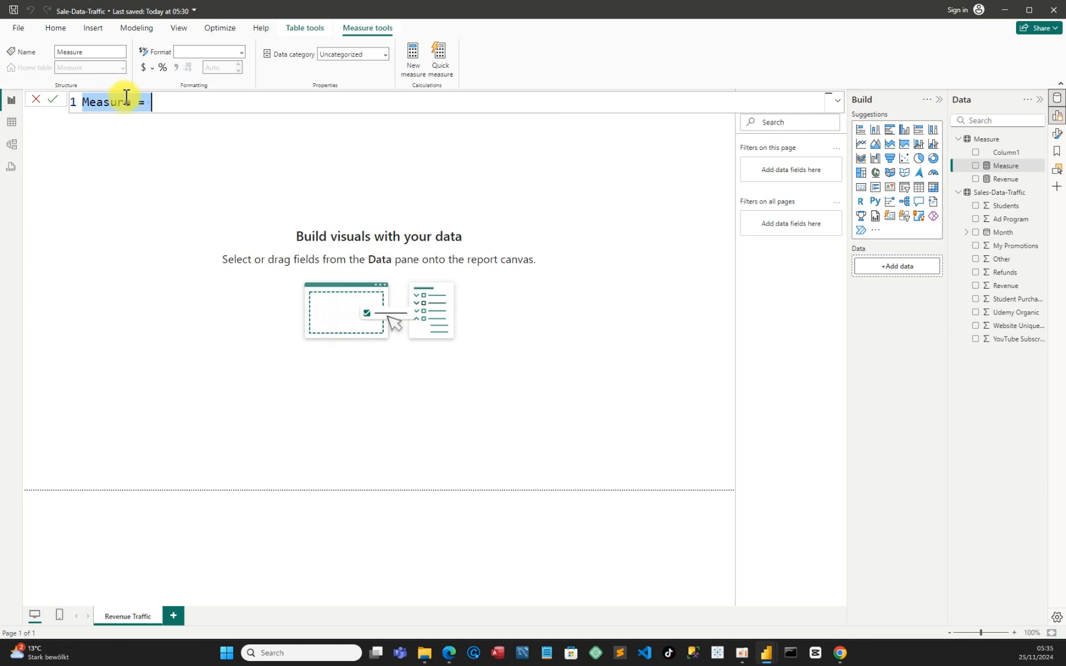
left_click(131, 102)
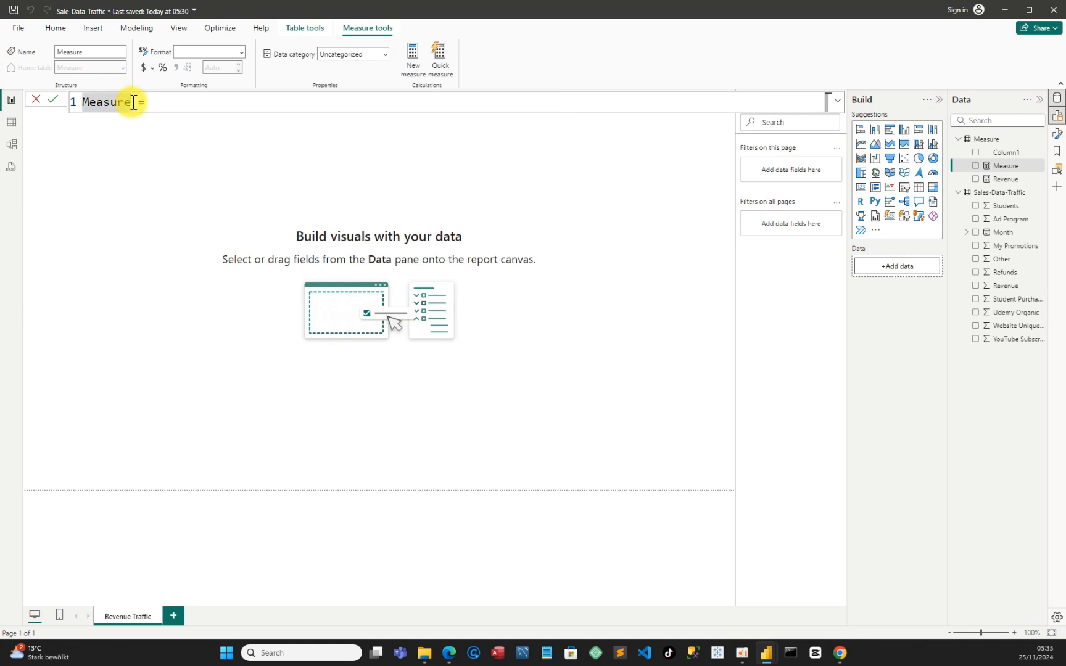
key("BackSpace")
key("BackSpace")
key("BackSpace")
key("BackSpace")
key("BackSpace")
key("BackSpace")
key("BackSpace")
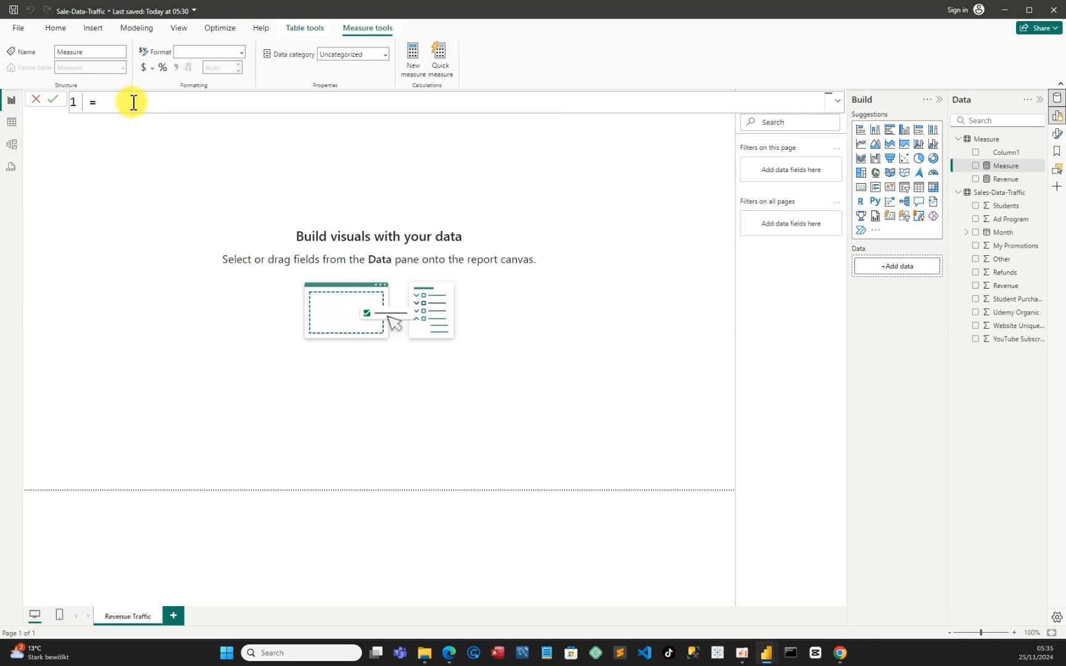
type("Student")
Define the Student measure as the SUM of the Students column in Sales-Data-Traffic
left_click(156, 104)
type("Sum")
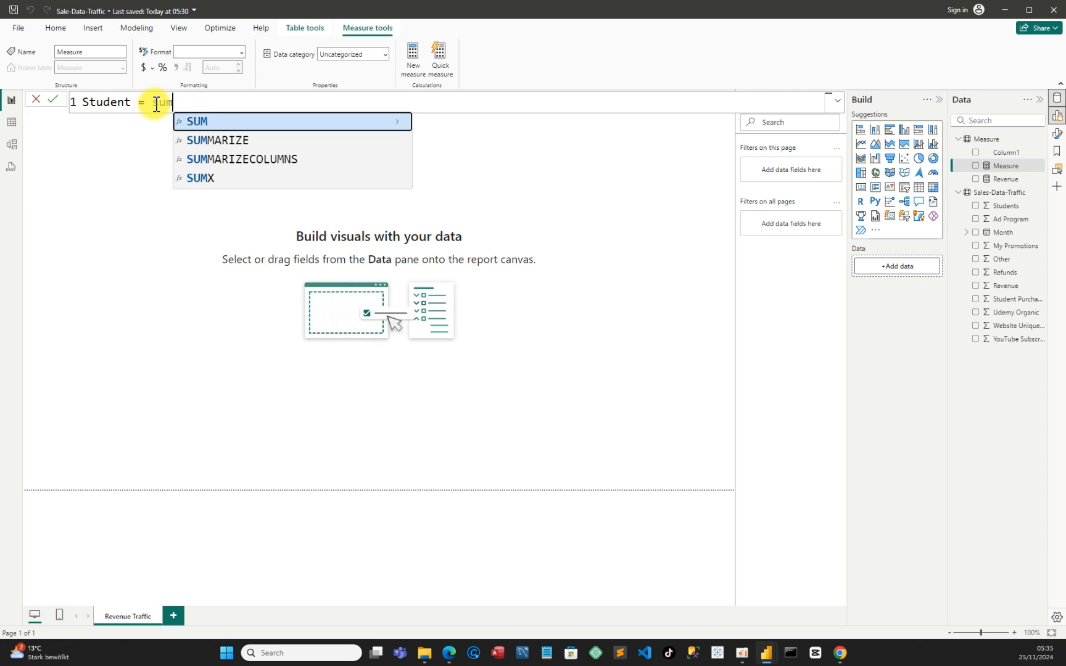
key("Tab")
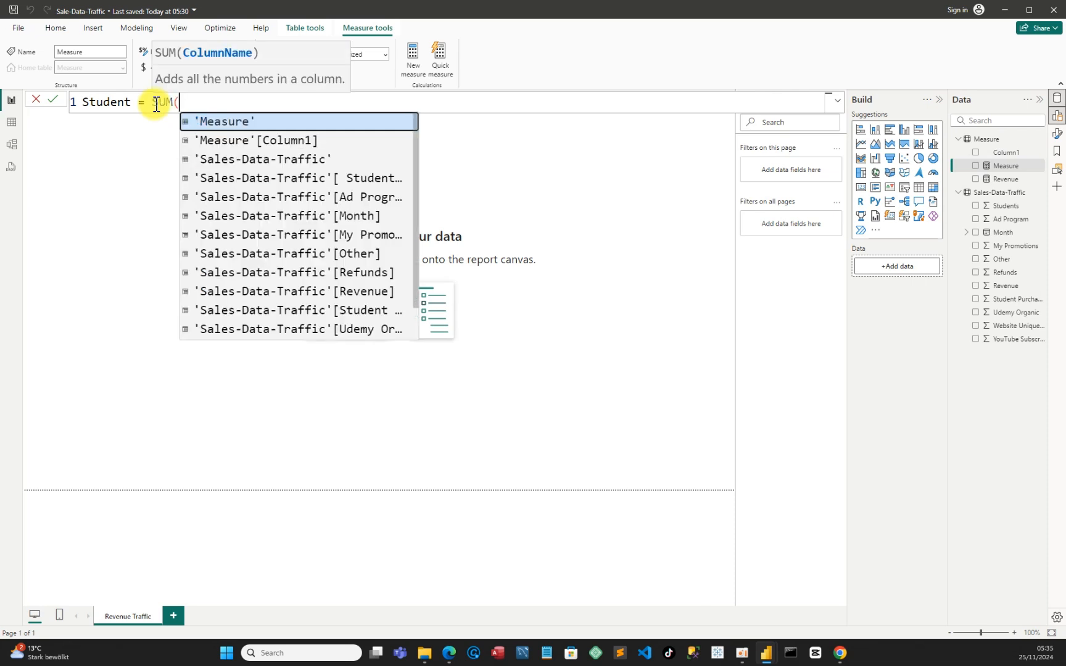
type("stdu")
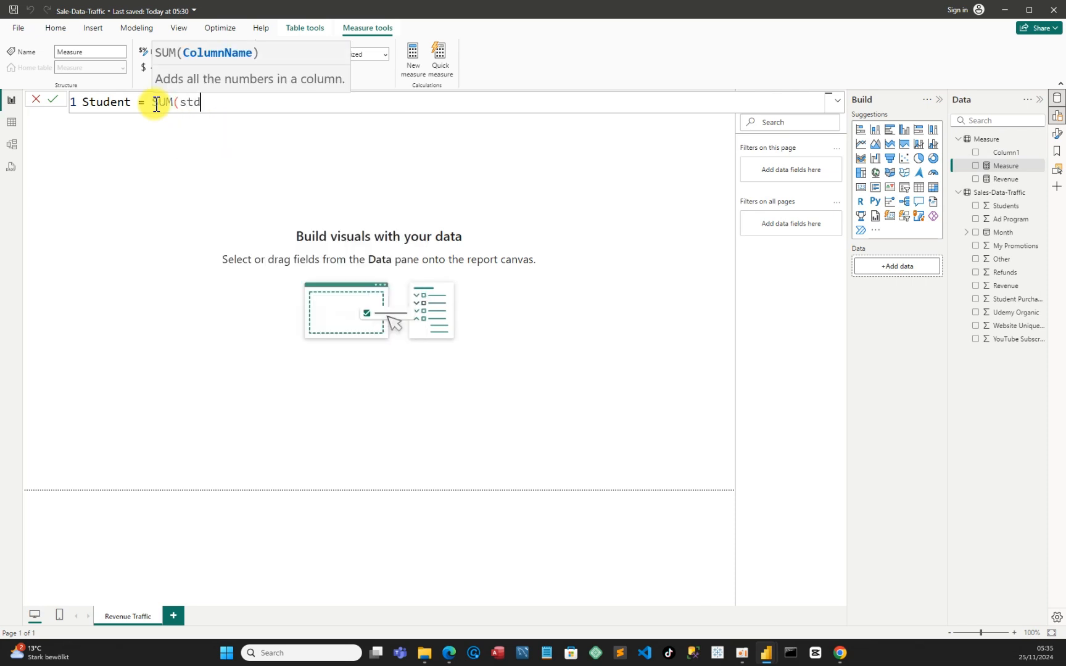
key("BackSpace")
key("BackSpace")
key("BackSpace")
key("BackSpace")
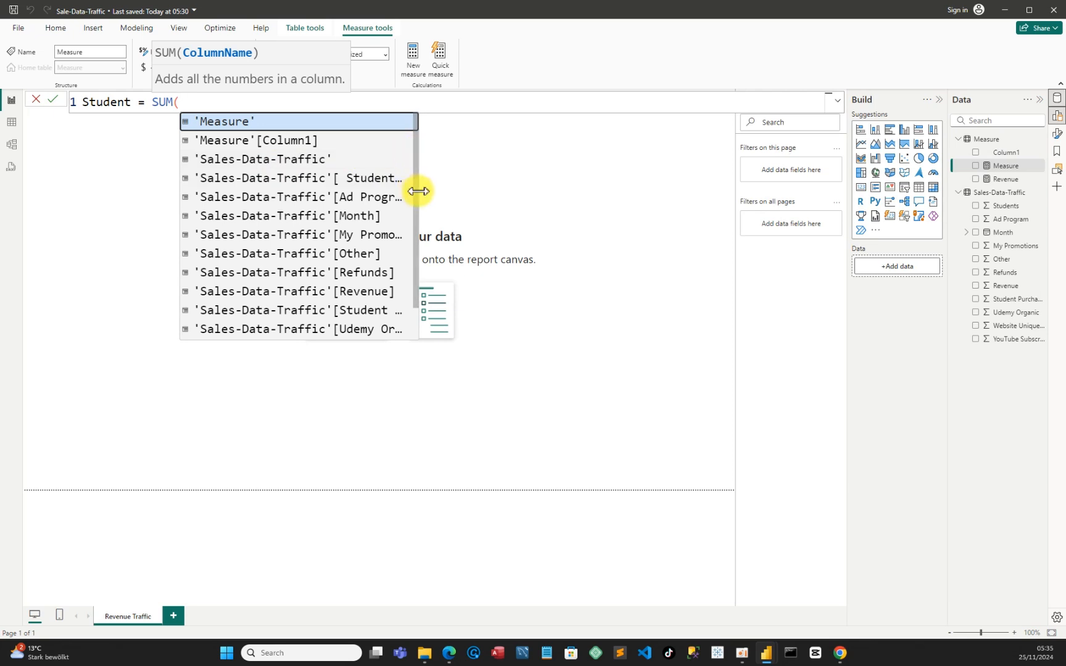
left_click_drag(419, 192, 472, 212)
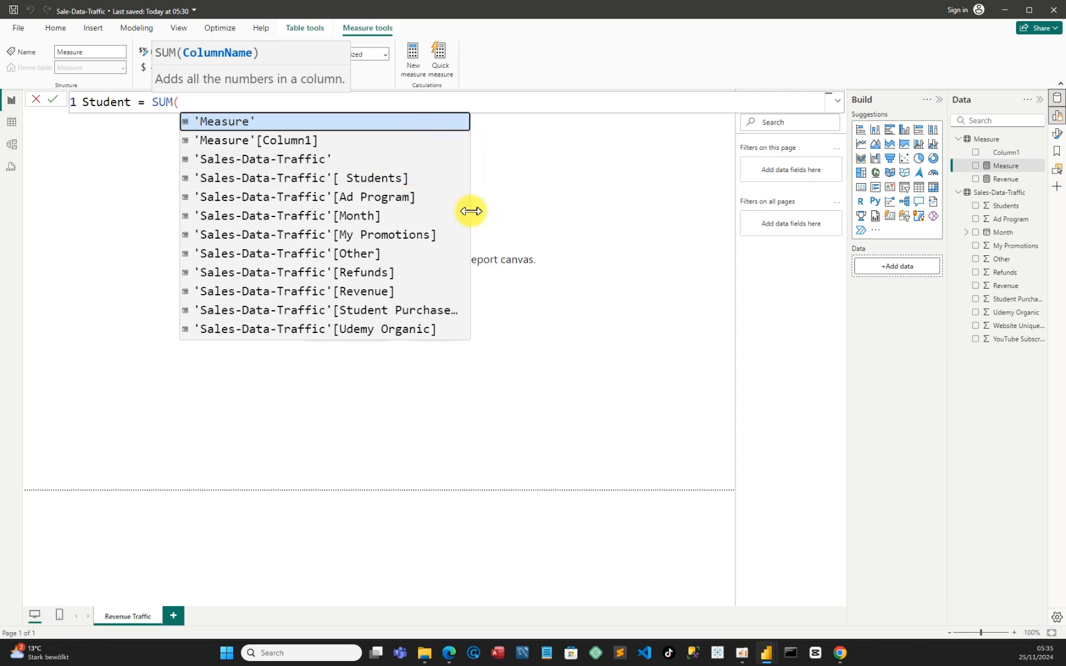
left_click(316, 179)
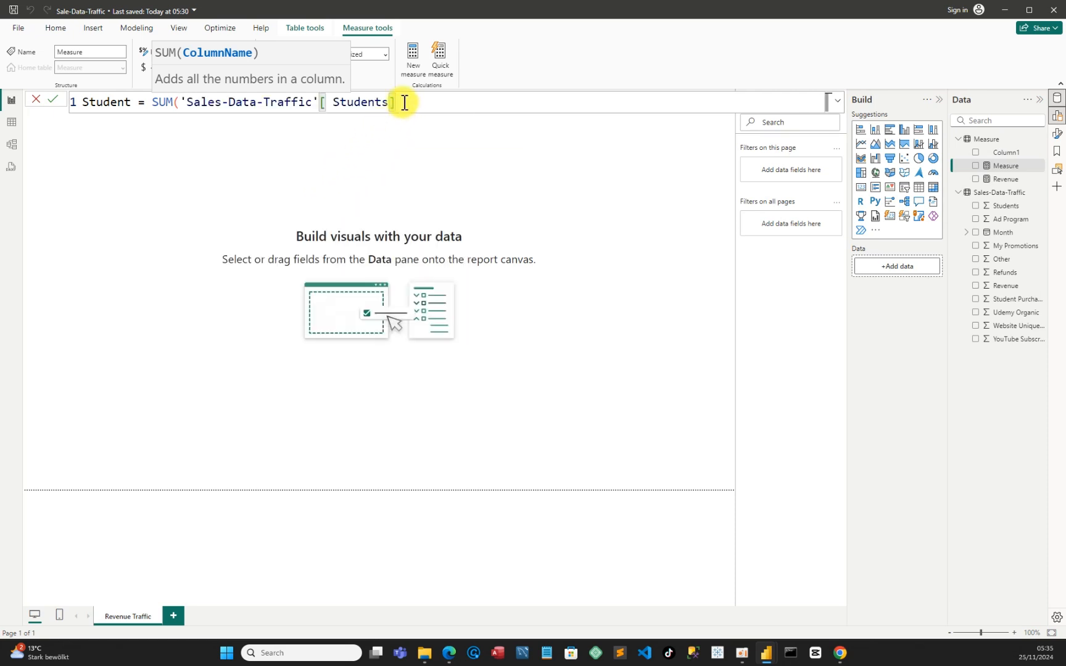
type(")")
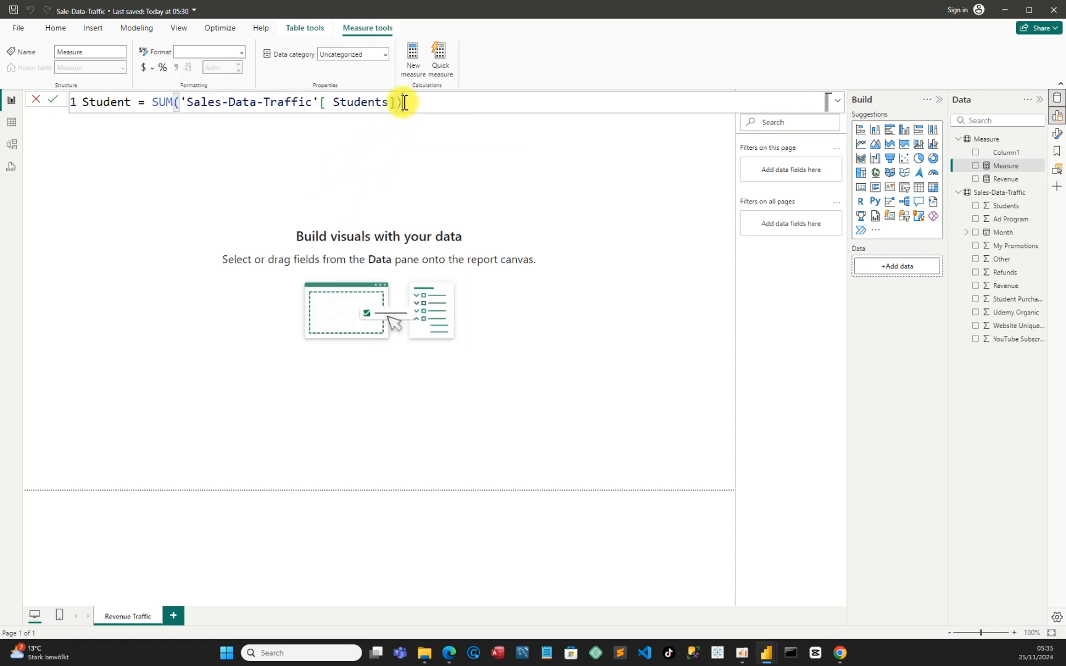
key("Return")
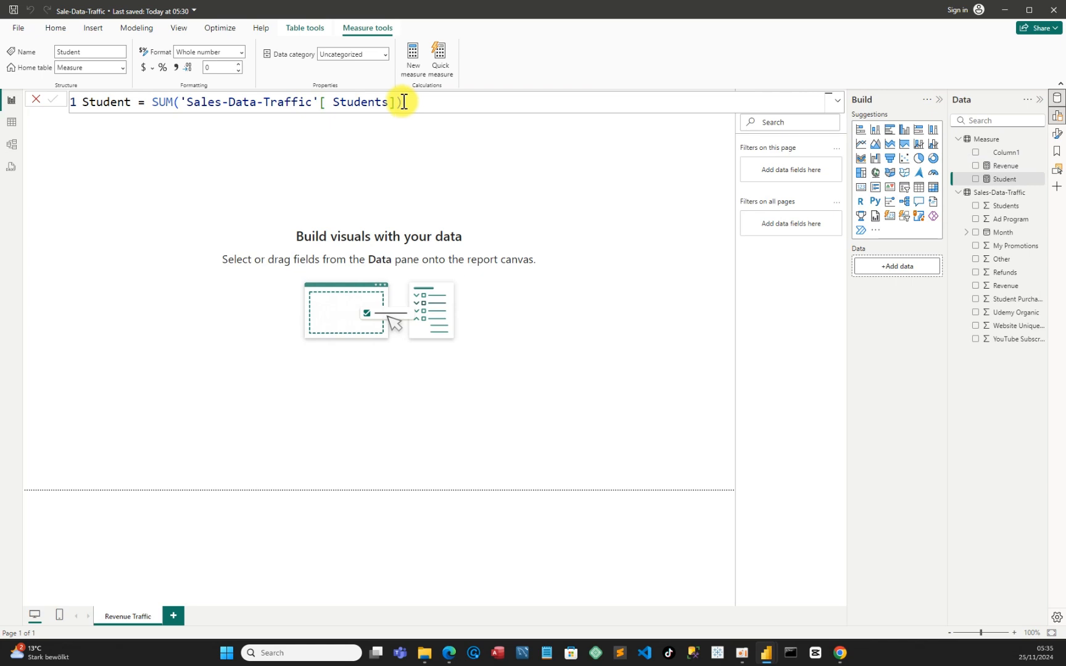
Check the sum of the Sales-Data-Traffic Students field in a temporary card visual and remove the card from the page
left_click(862, 189)
left_click_drag(52, 191, 167, 281)
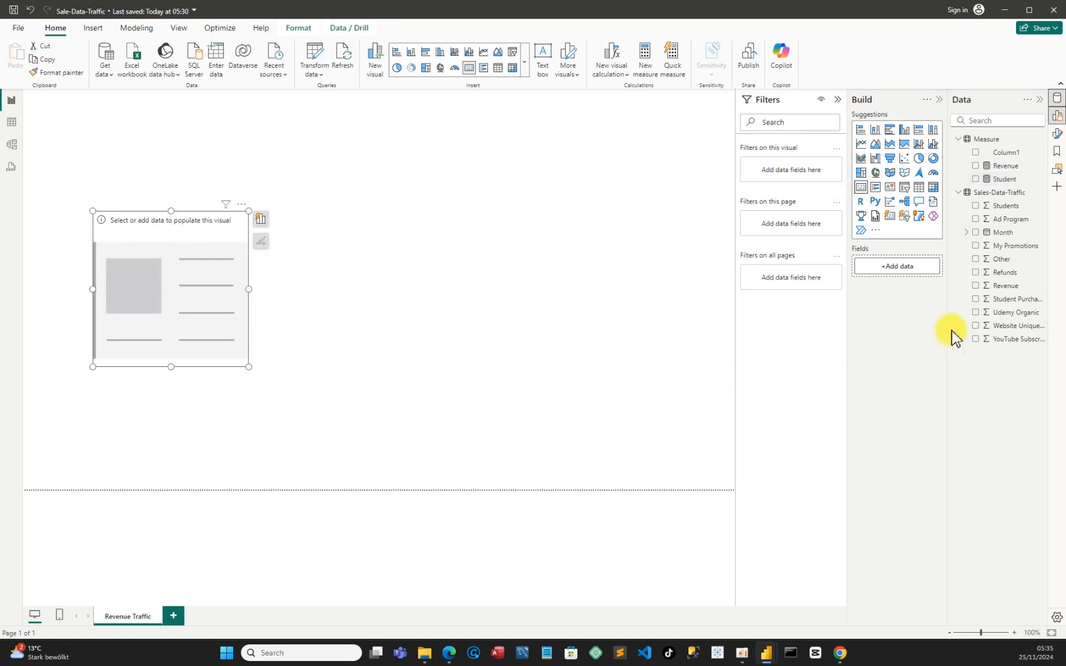
left_click(977, 206)
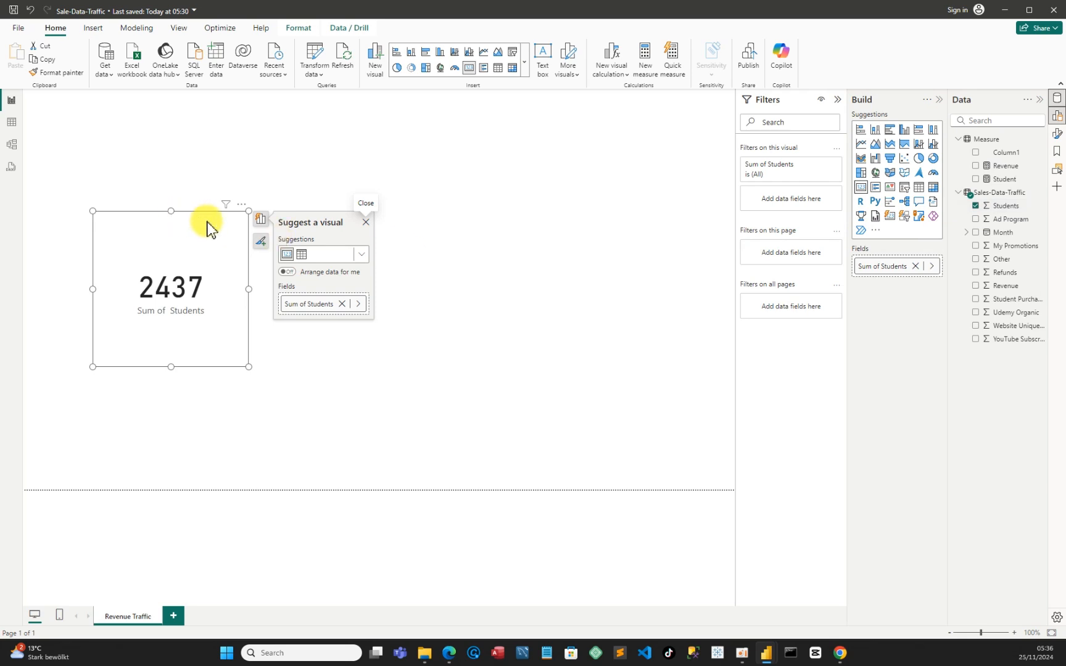
left_click(241, 206)
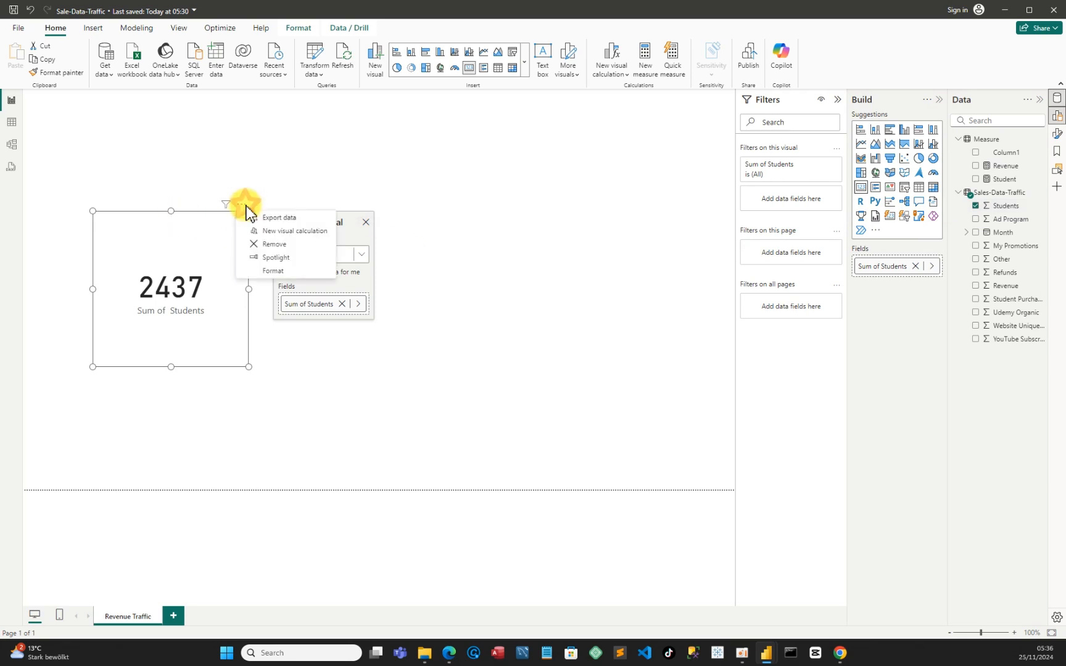
left_click(273, 245)
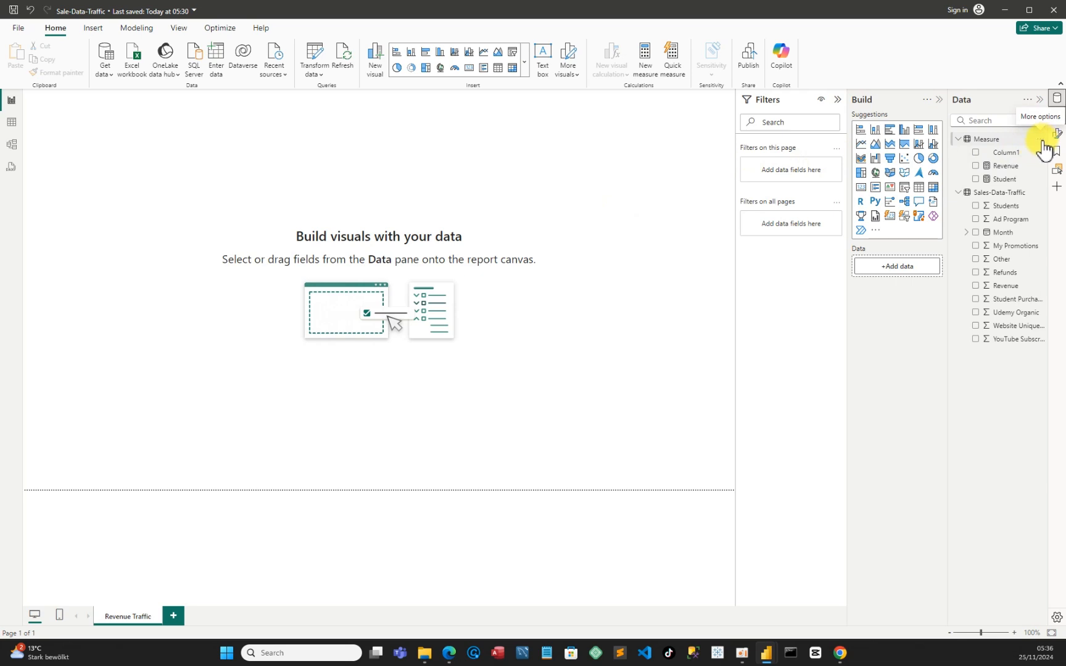
Add a new measure named Subscribers to the Measure table
left_click(1043, 143)
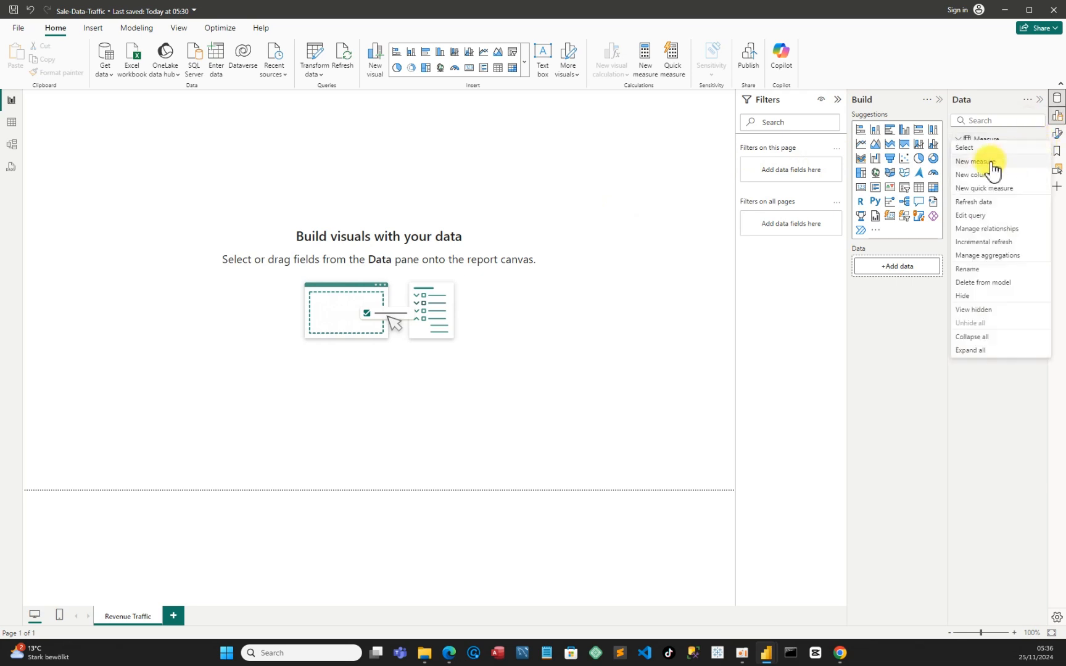
key("Escape")
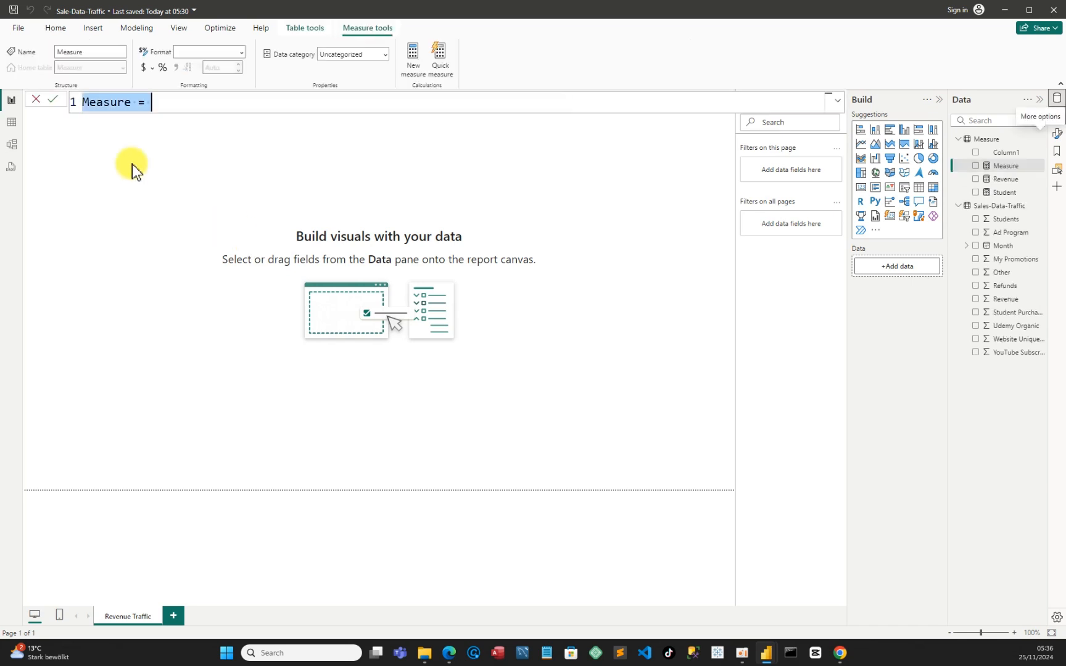
left_click(136, 103)
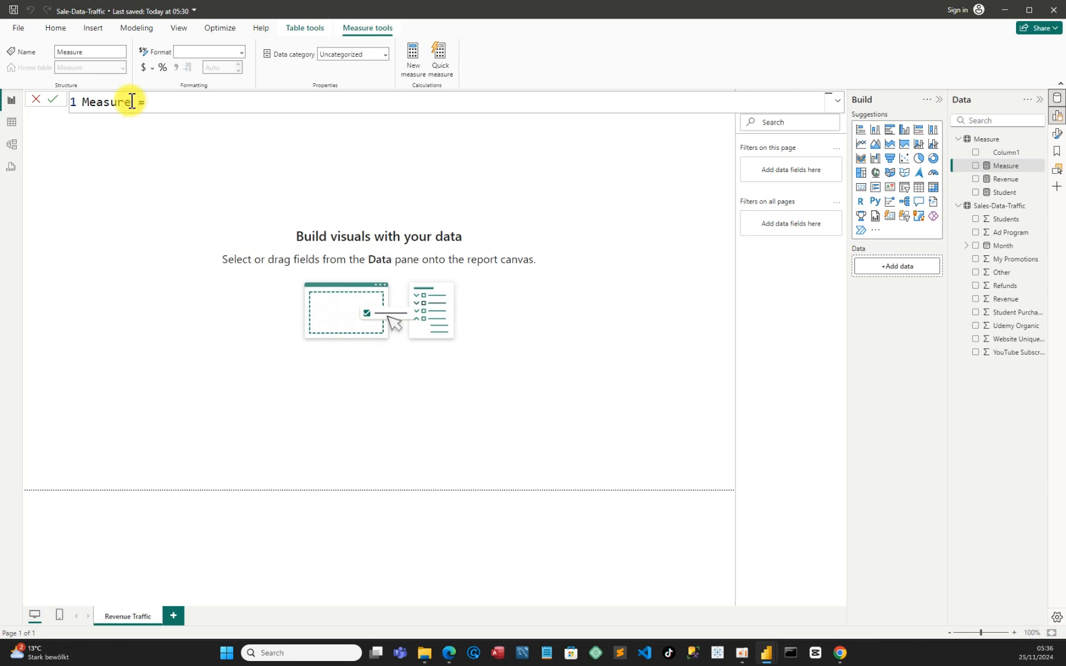
key("BackSpace")
key("BackSpace")
key("BackSpace")
key("BackSpace")
key("BackSpace")
key("BackSpace")
key("BackSpace")
type("Subscribers")
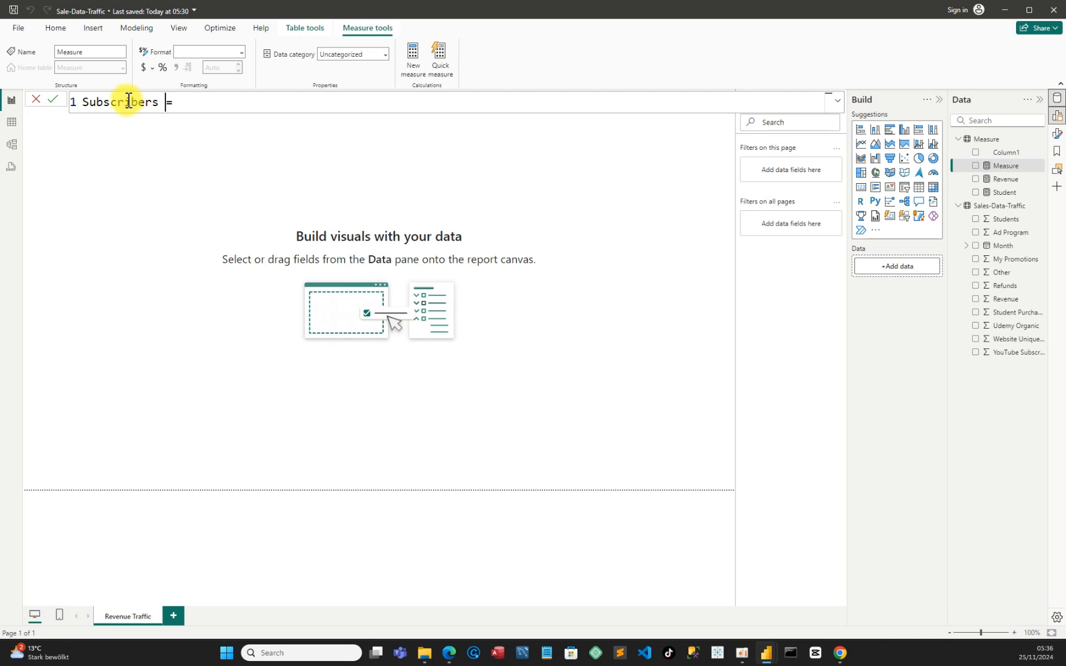
Define the Subscribers measure as the SUM of the YouTube Subscribers column in Sales-Data-Traffic
left_click(208, 110)
type("sum")
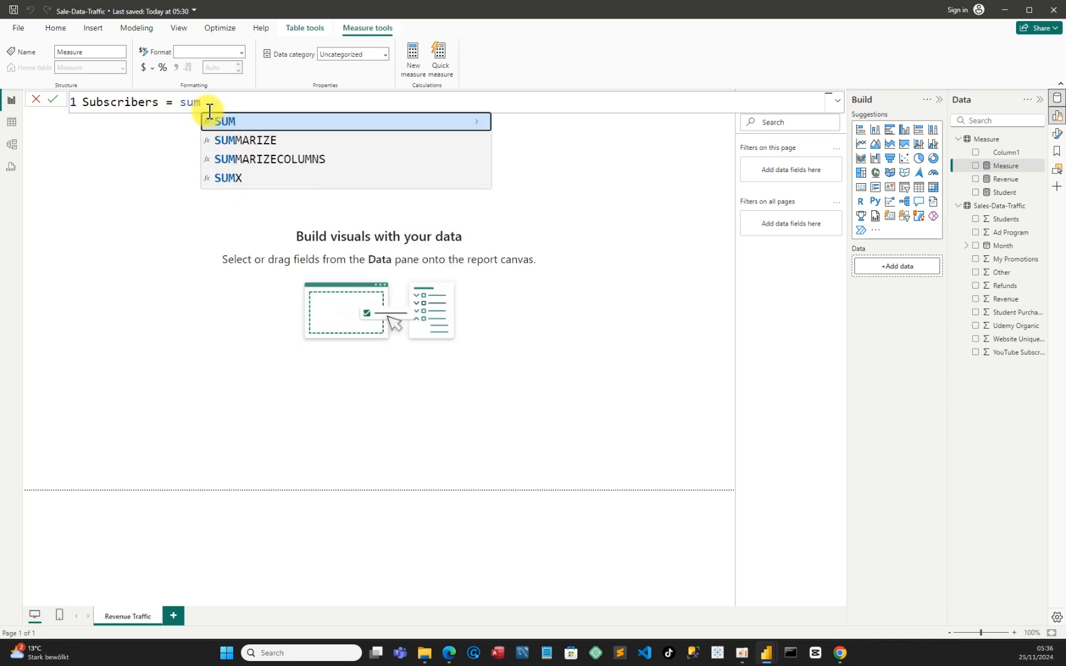
key("Tab")
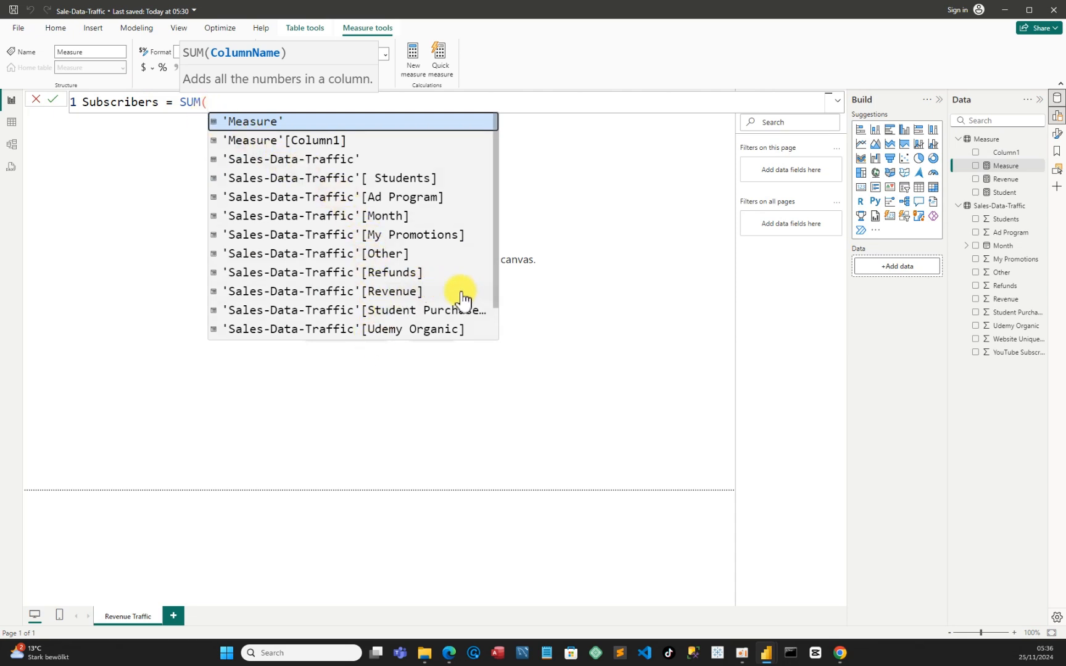
scroll(463, 296, "down", 1)
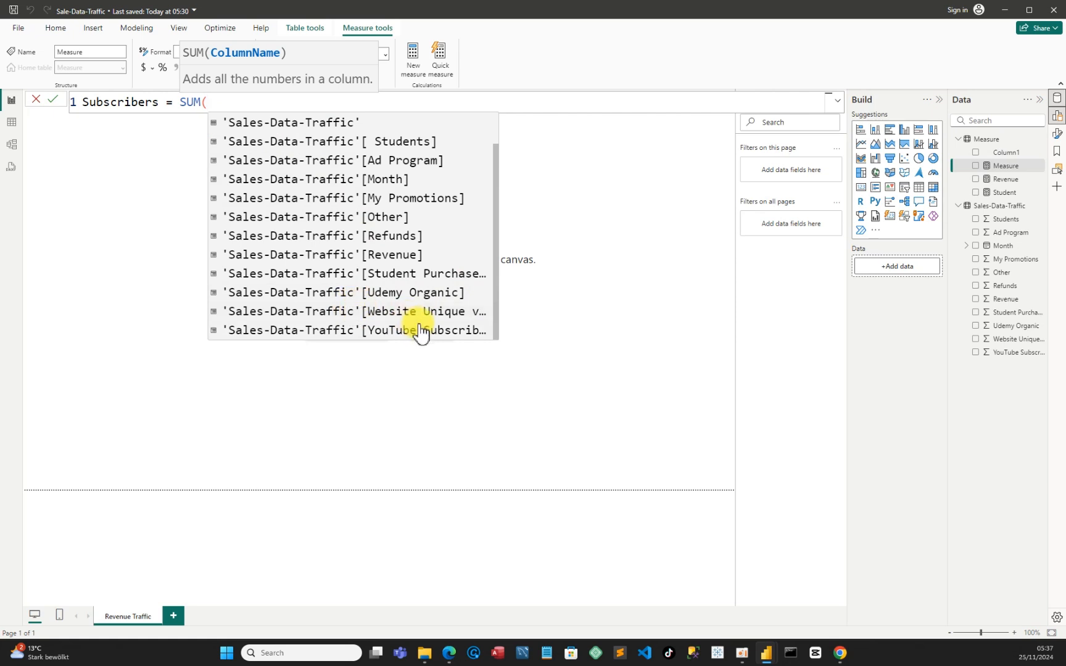
left_click(334, 331)
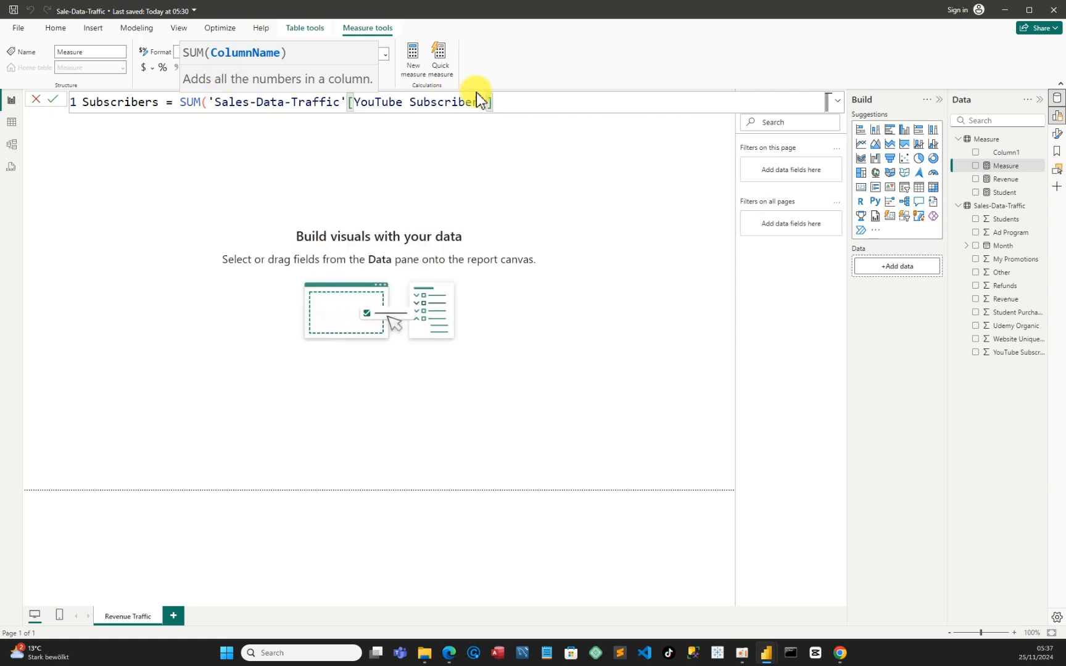
type(")")
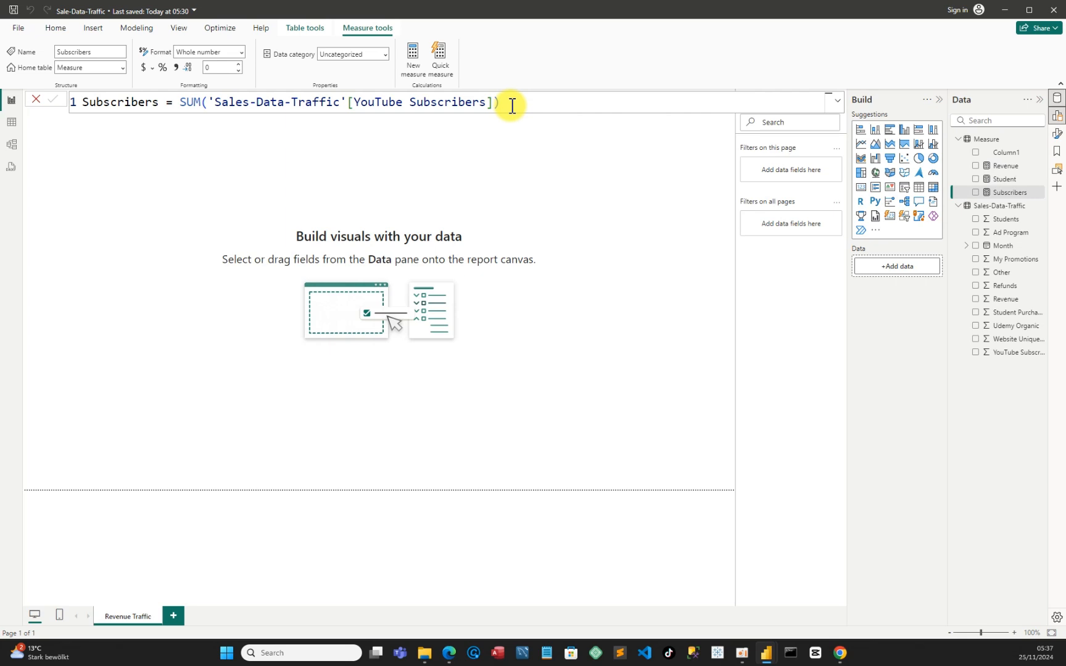
Check the sum of Website Unique visitors in a temporary table visual and remove the table from the page
left_click(861, 188)
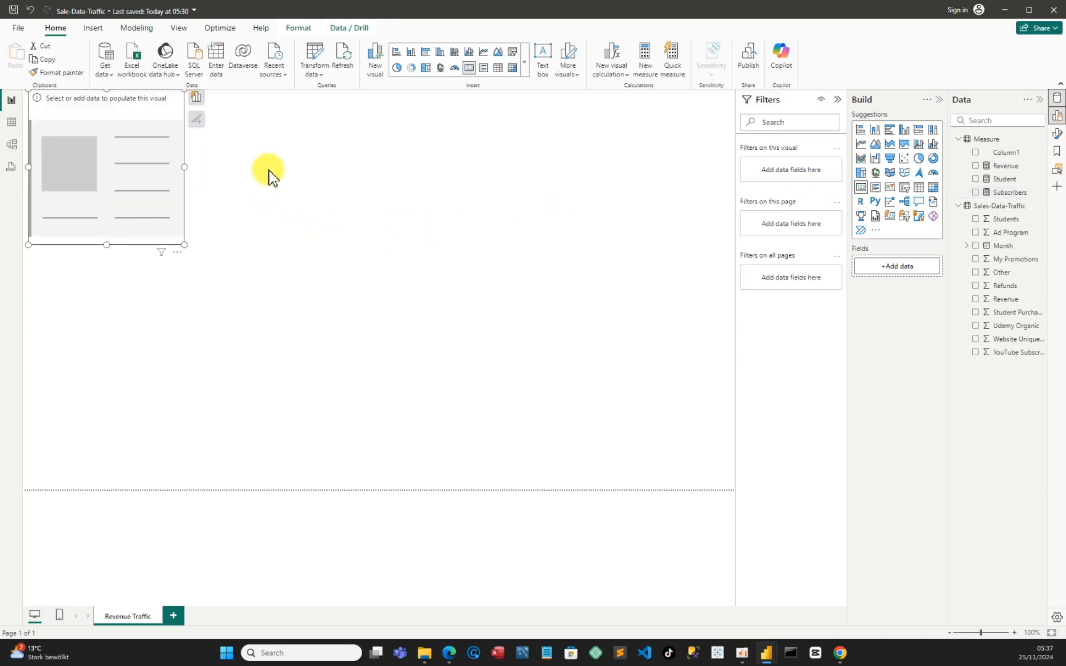
left_click(919, 190)
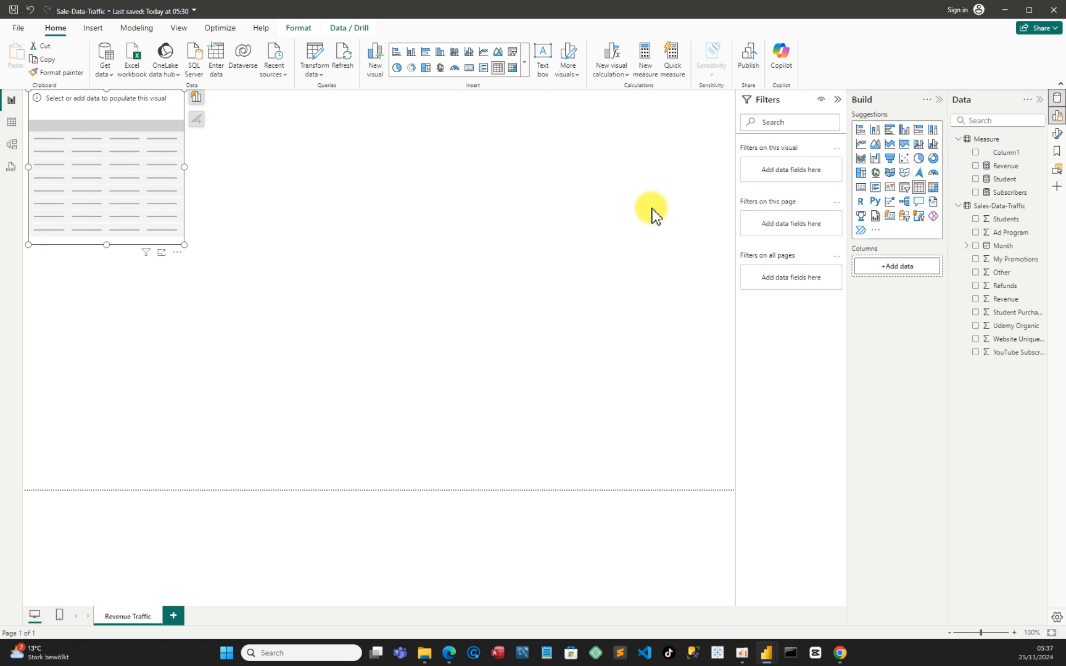
left_click_drag(61, 118, 138, 171)
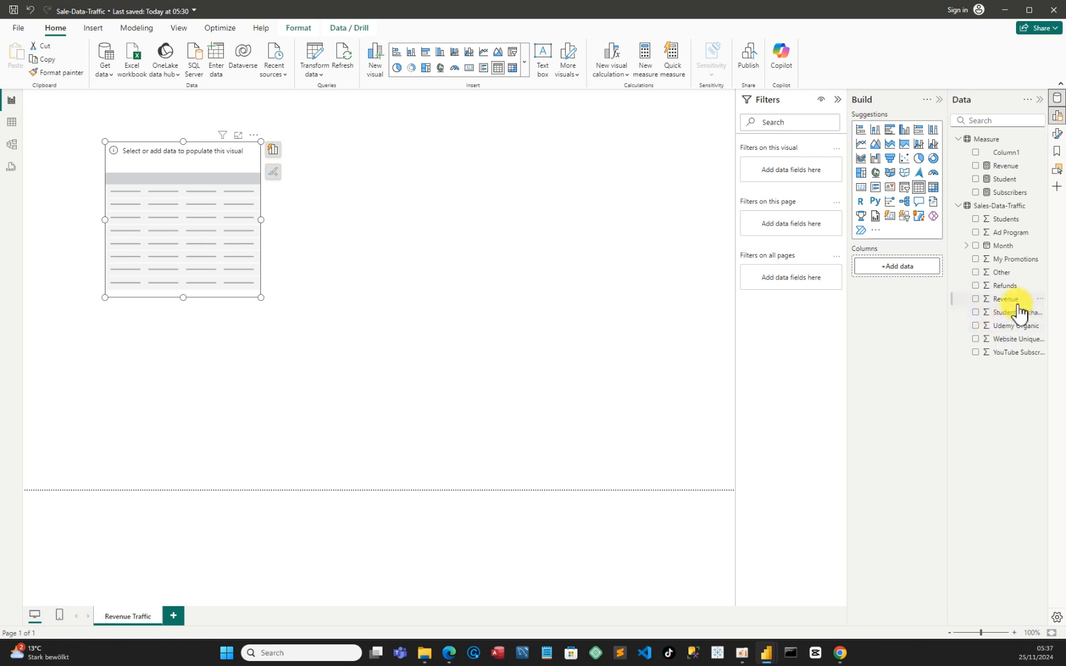
left_click(976, 339)
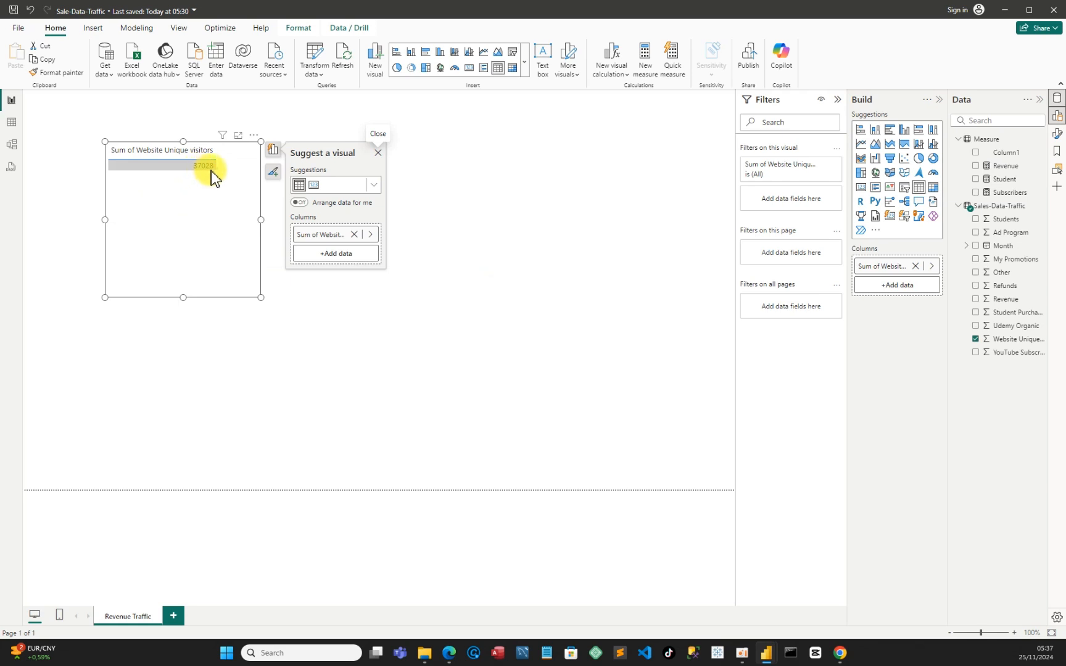
left_click(253, 135)
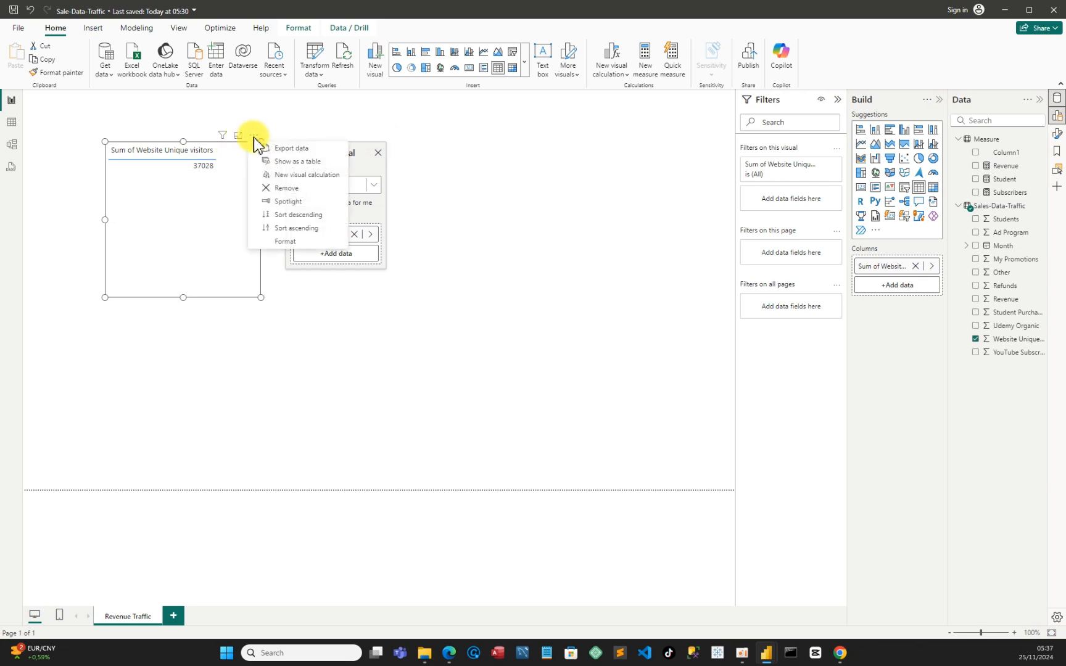
left_click(287, 188)
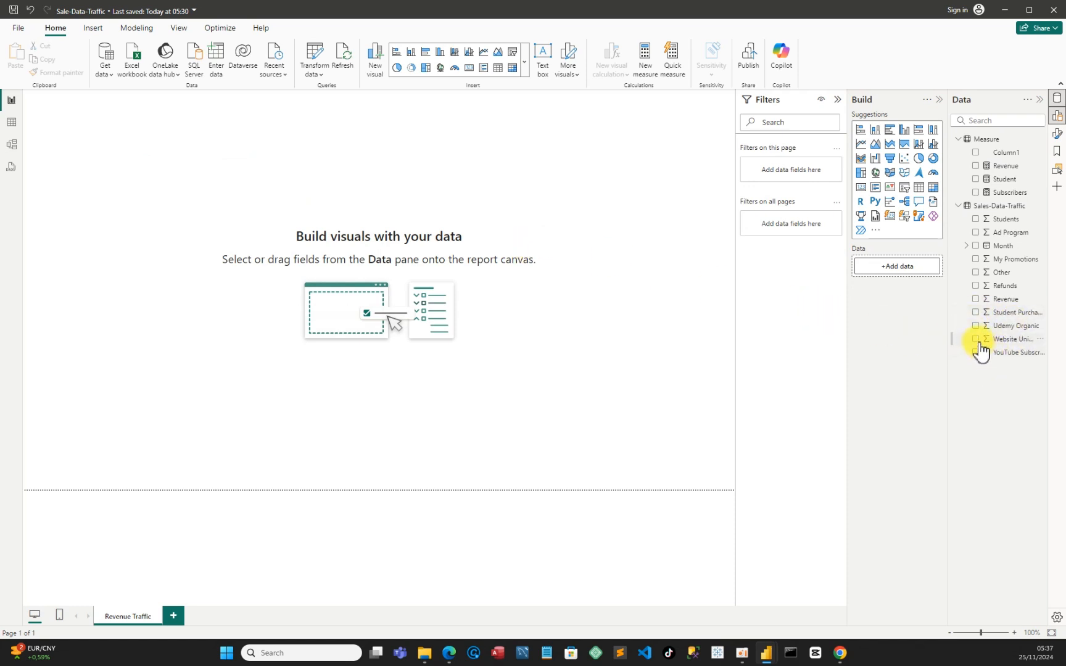
Add a new measure named Website Unique visitors to the Measure table
left_click(1042, 140)
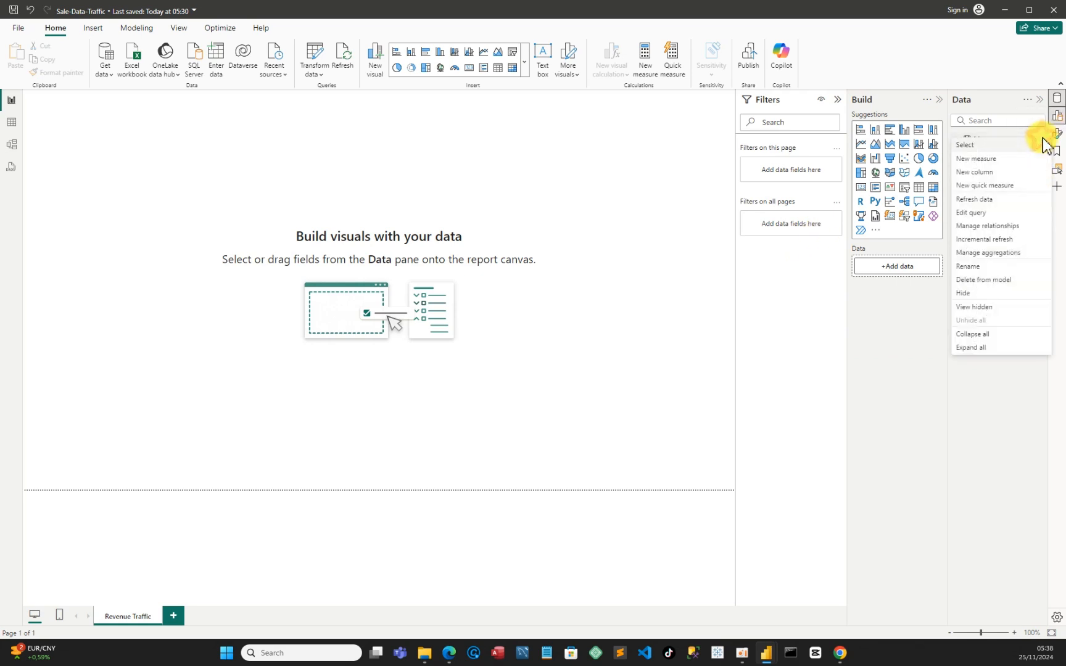
left_click(990, 161)
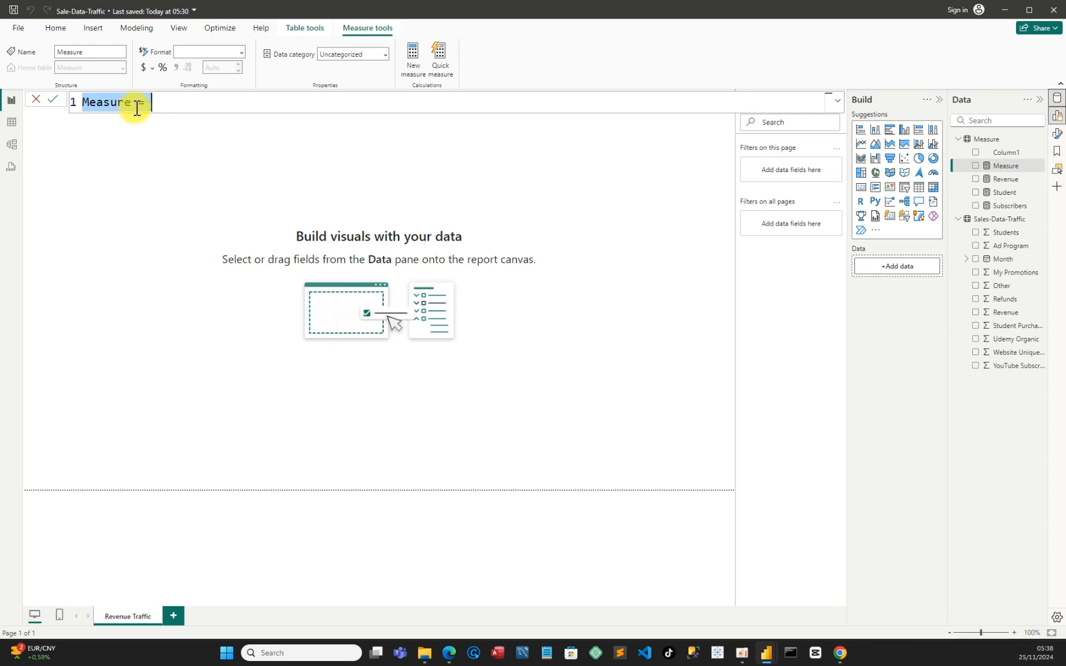
left_click(134, 105)
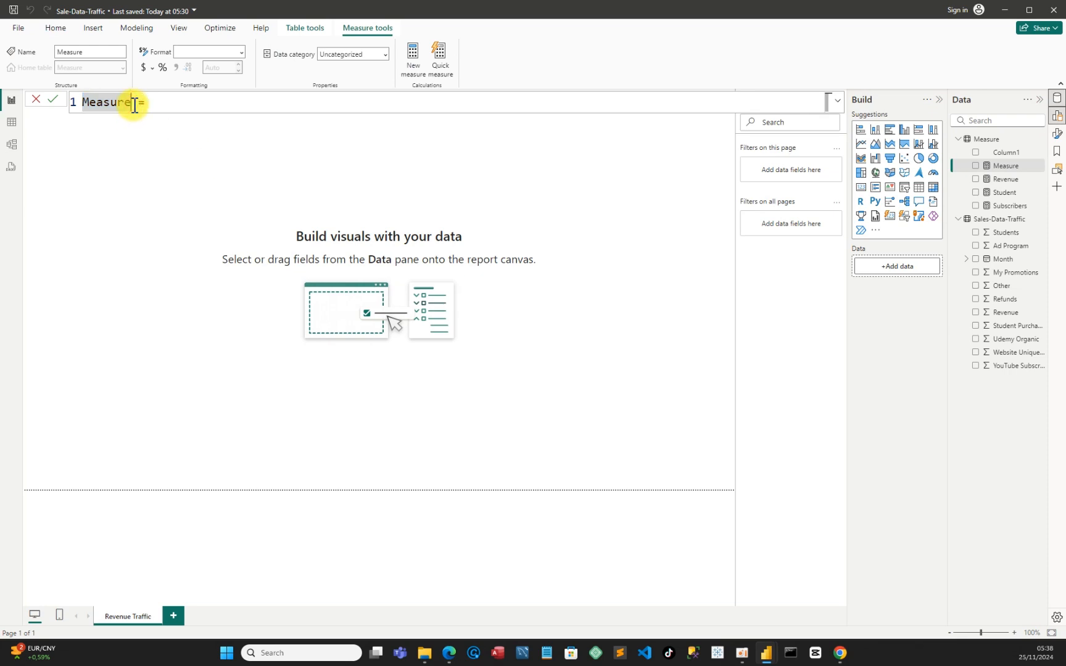
key("BackSpace")
key("BackSpace")
key("BackSpace")
key("BackSpace")
key("BackSpace")
key("BackSpace")
key("BackSpace")
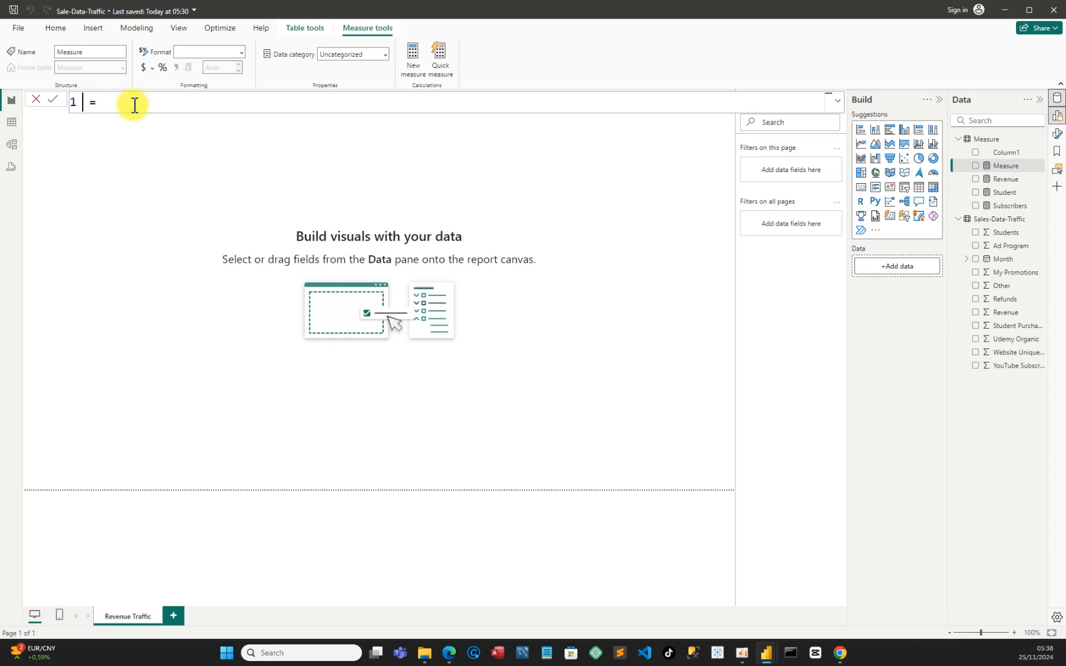
type("Website Unique visitors")
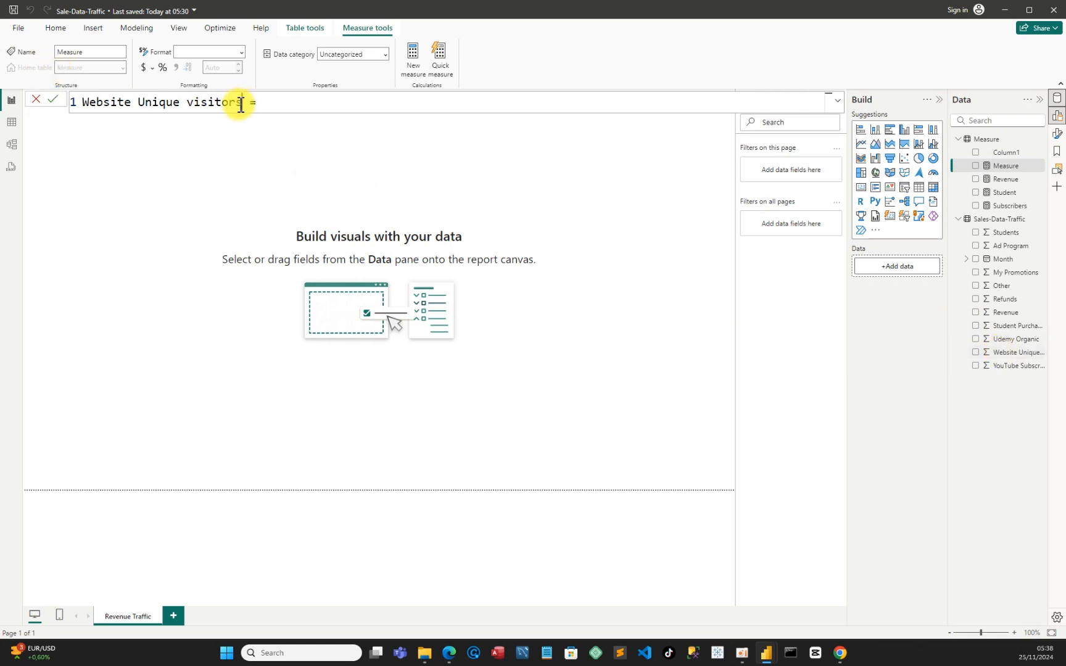
Start the Website Unique visitors formula with SUM over the Website Unique visitors column of Sales-Data-Traffic
left_click(268, 104)
type("S")
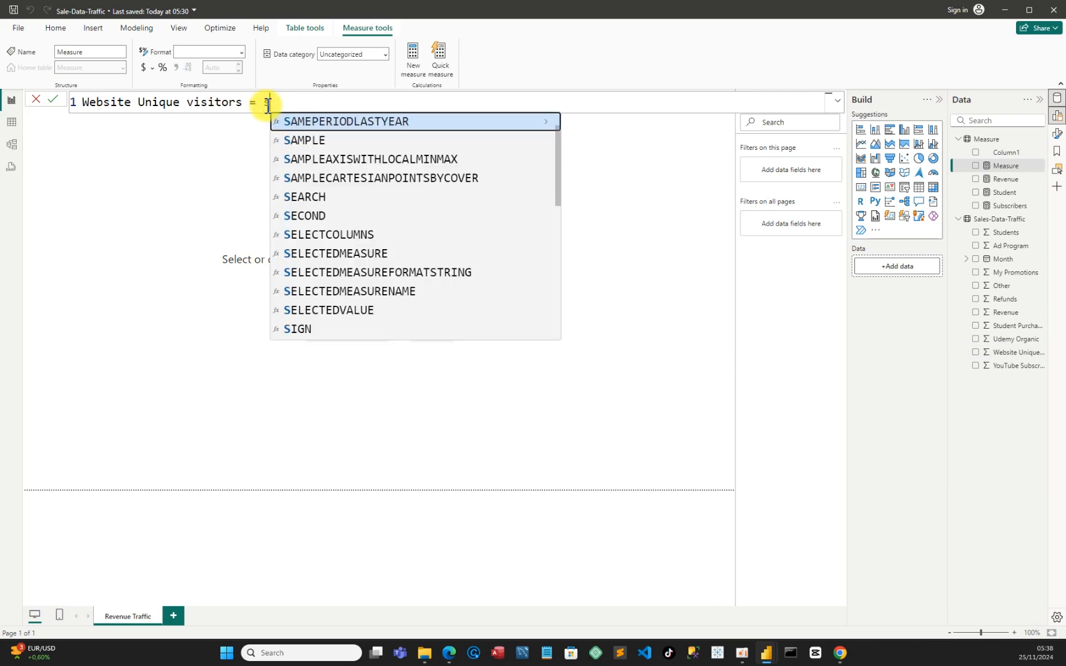
type("um")
key("Tab")
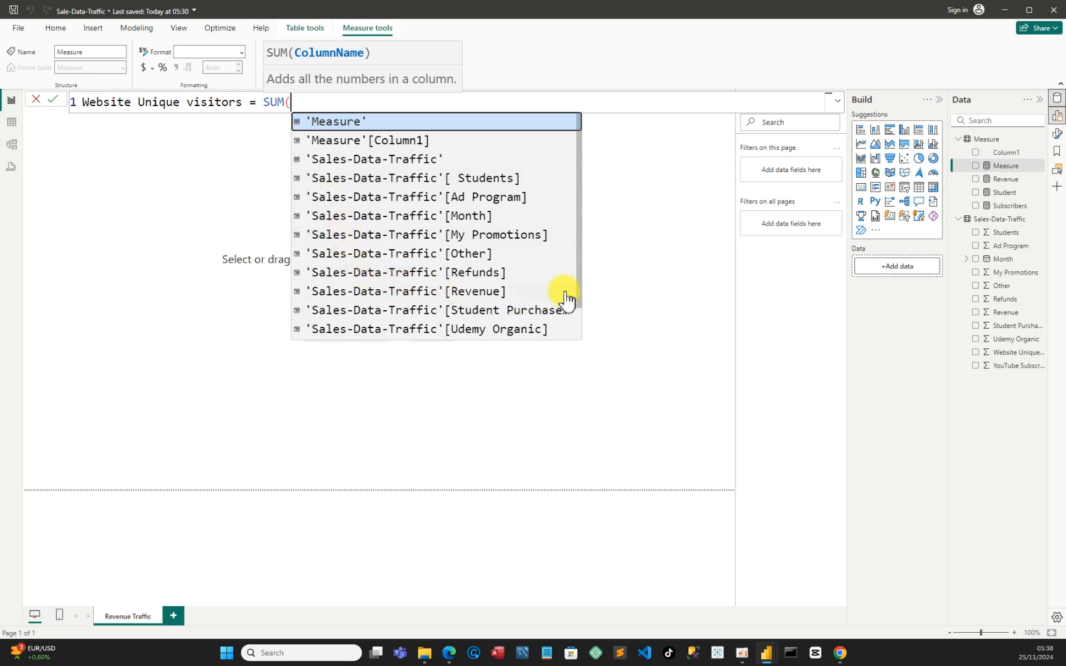
scroll(564, 301, "down", 1)
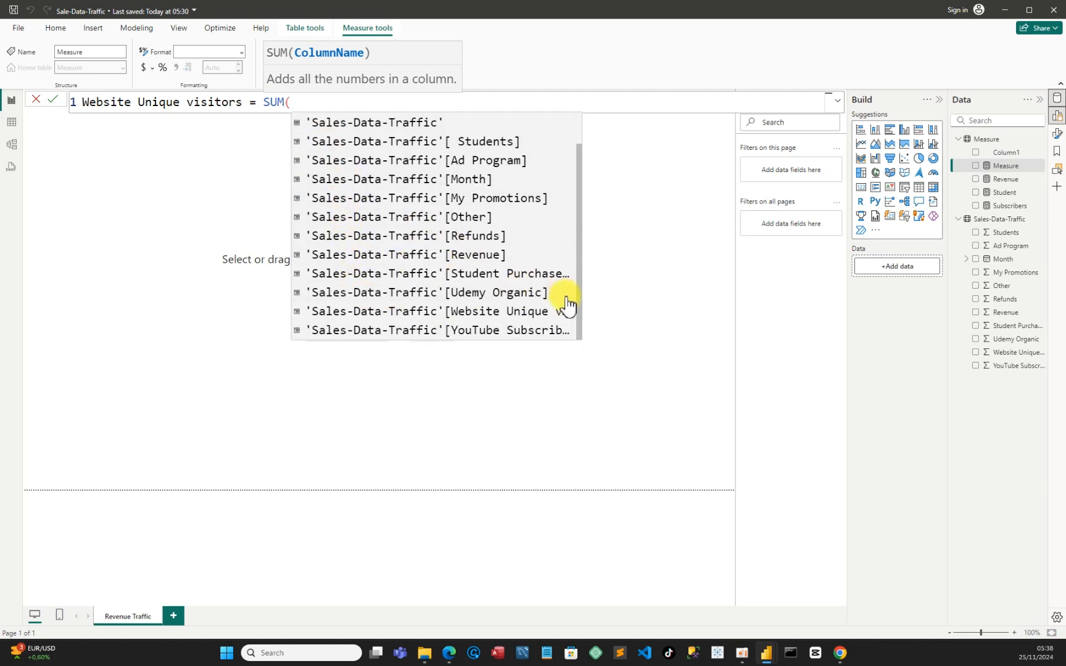
left_click(380, 311)
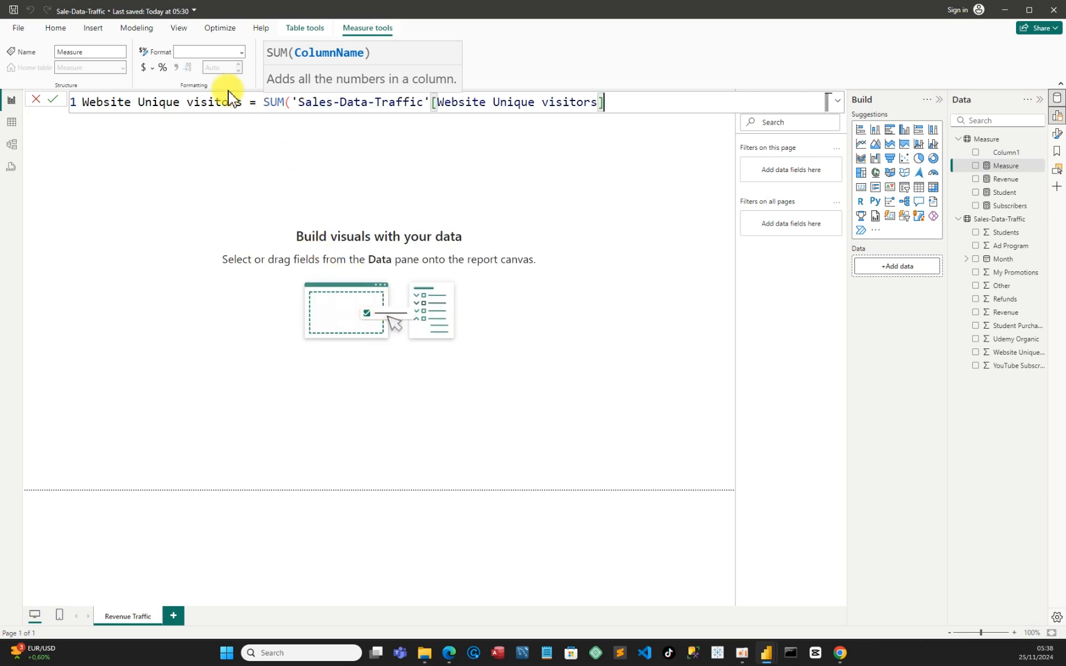
Change the measure name to Website Unique_visitors, close the SUM parenthesis and commit the formula
left_click(188, 102)
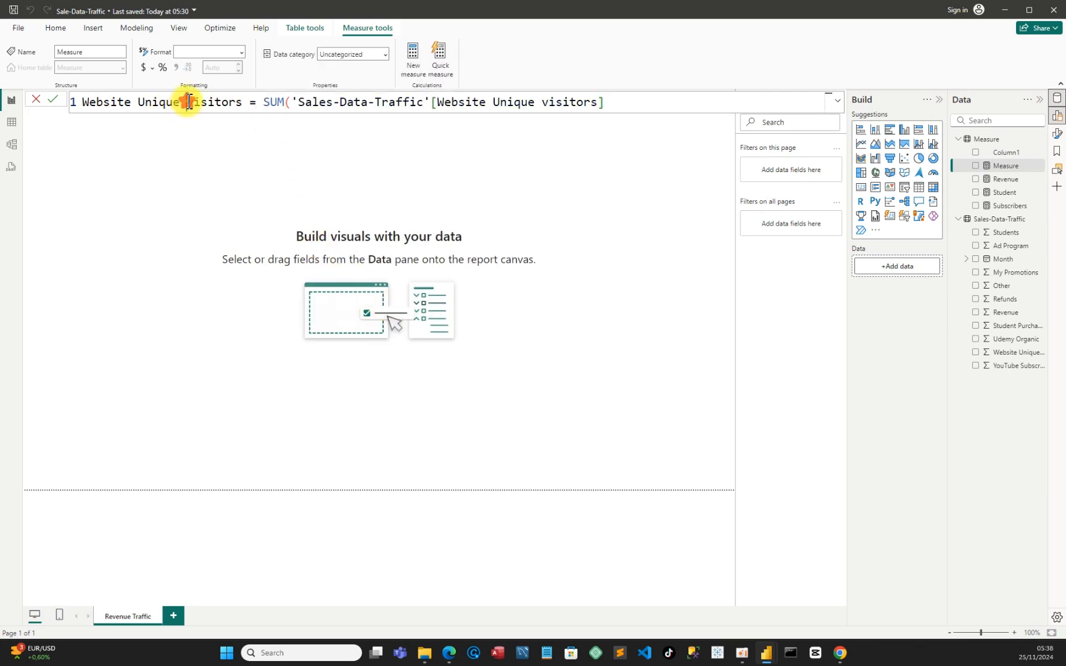
key("BackSpace")
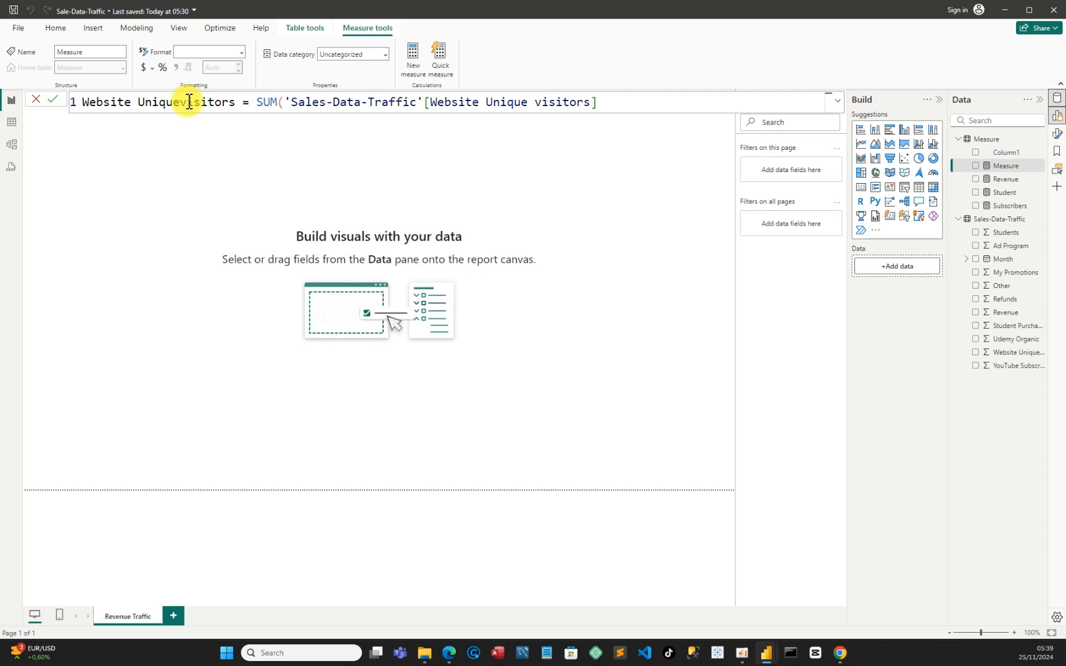
type("_")
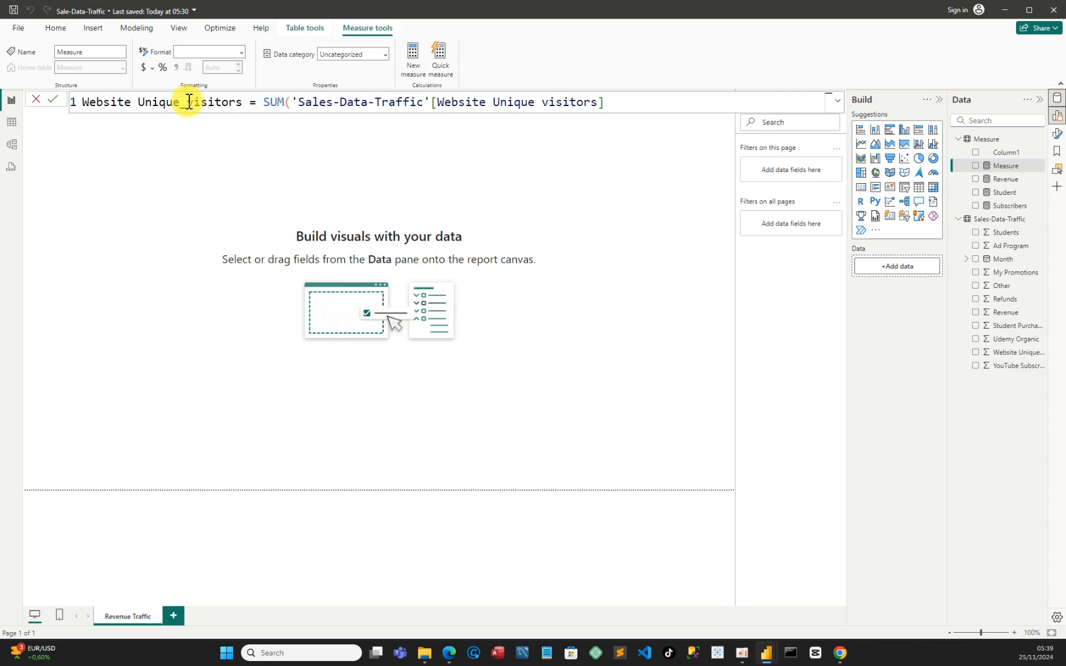
left_click(609, 100)
type(")")
key("Return")
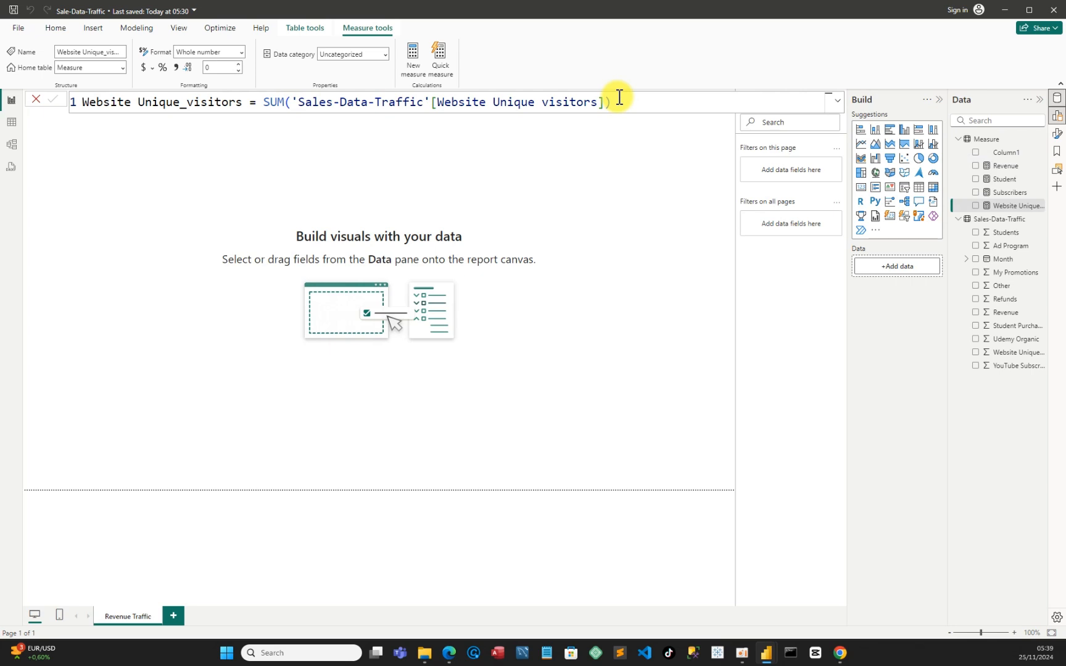
left_click(635, 102)
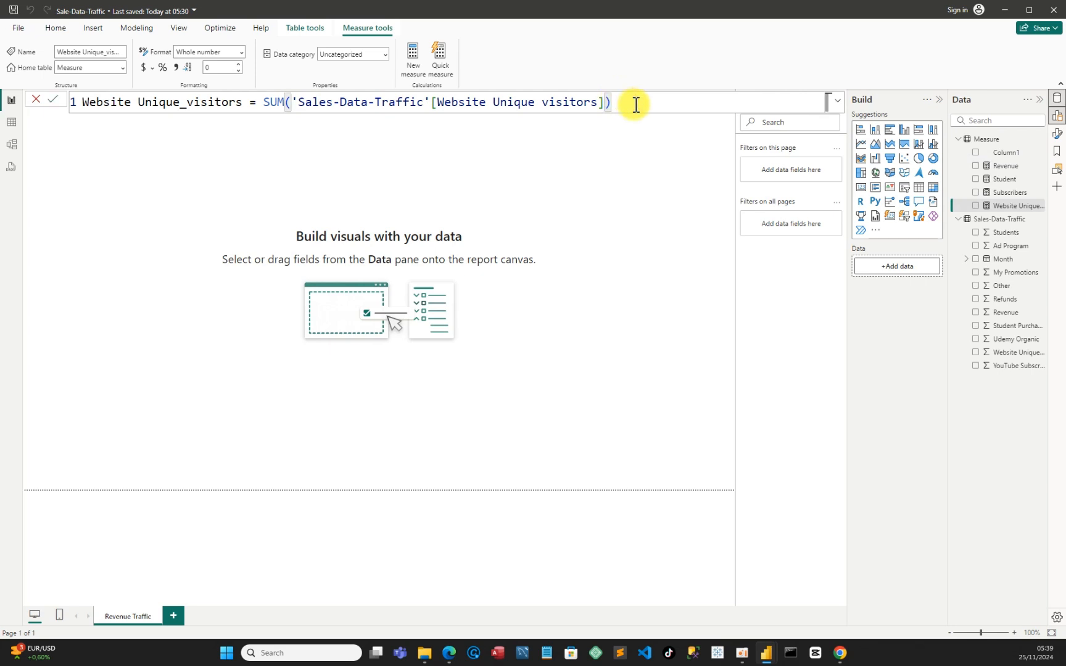
key("Return")
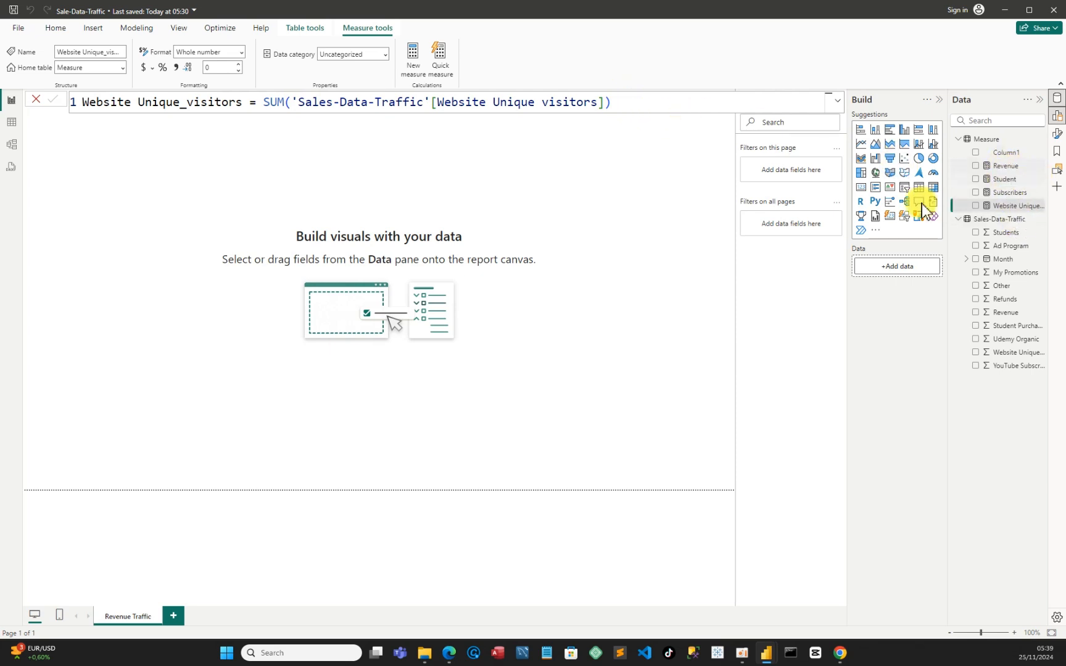
Delete Column1 from the Measure table in the model and leave the measure formula
left_click(1042, 158)
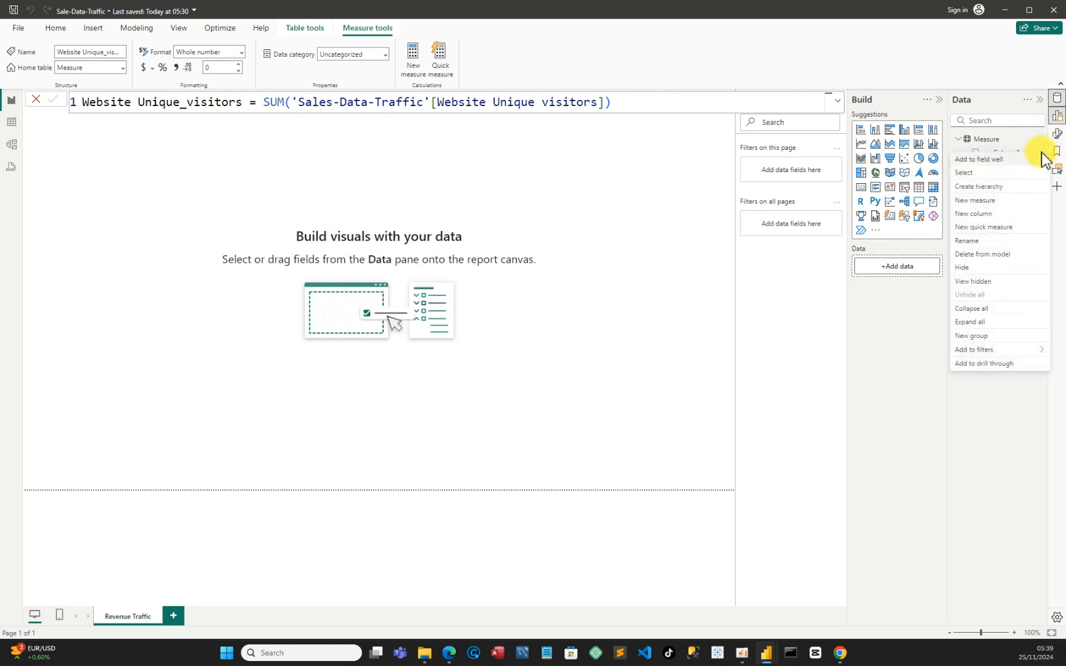
left_click(986, 254)
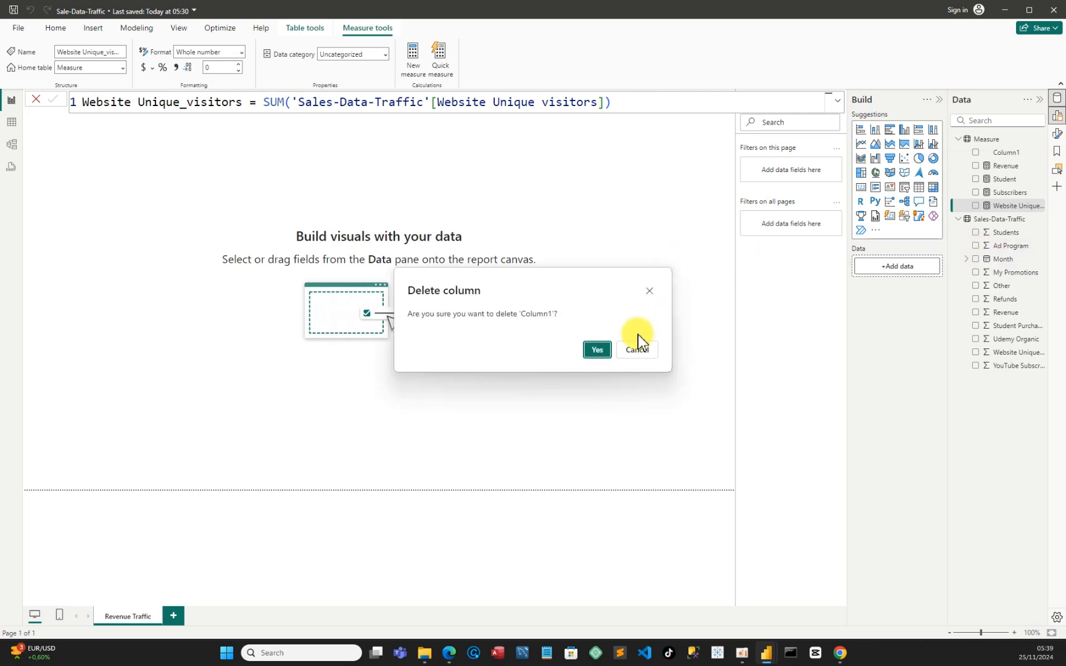
left_click(600, 353)
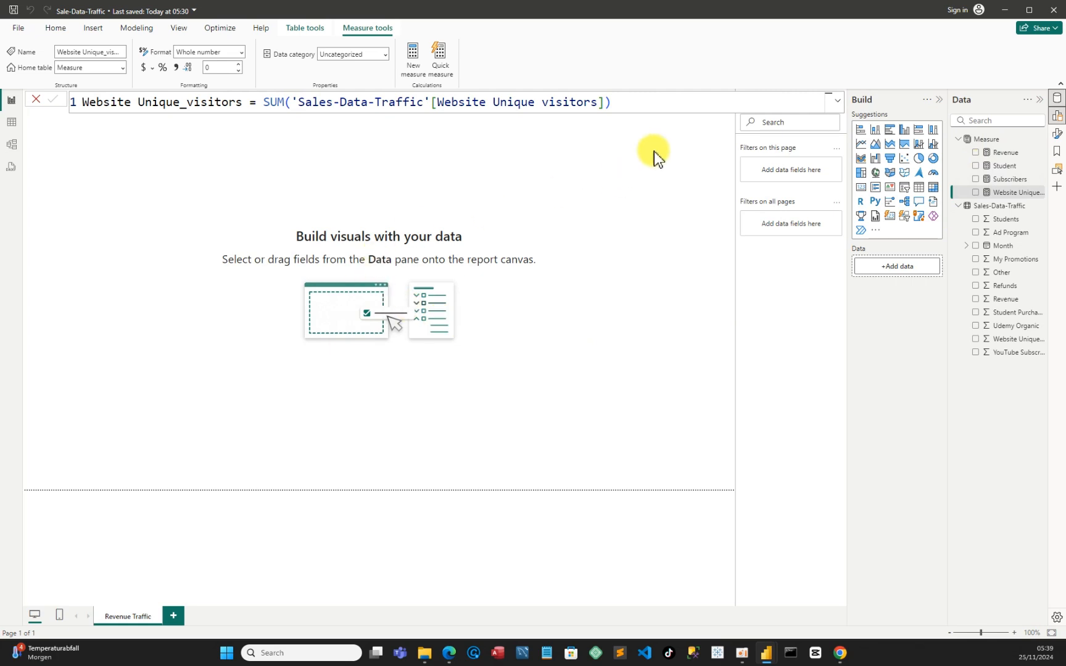
left_click(716, 102)
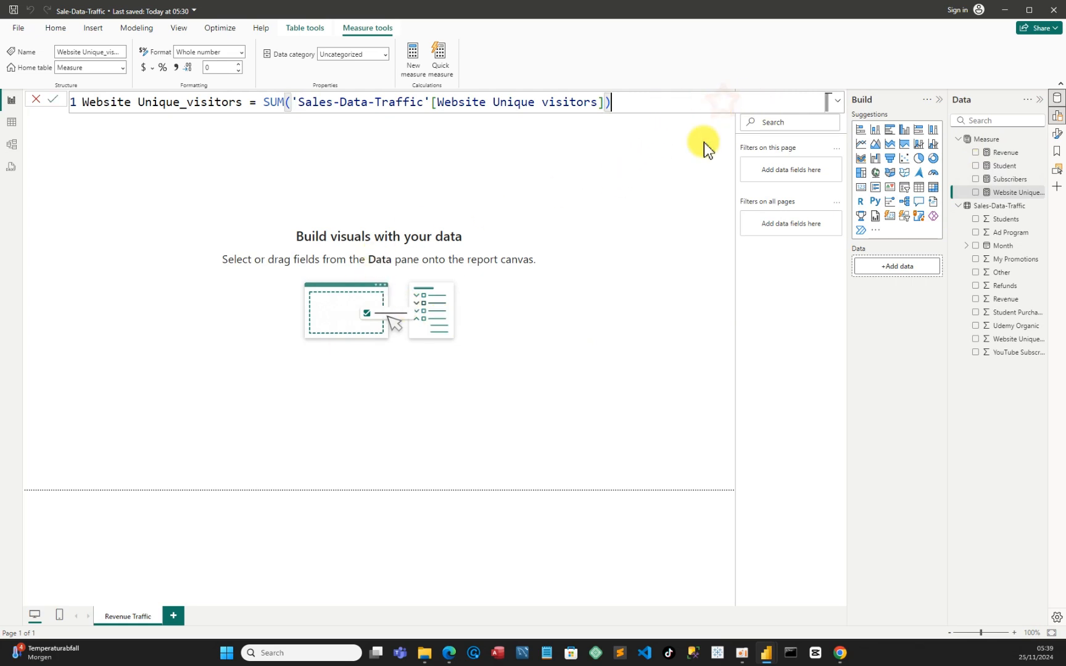
left_click(542, 288)
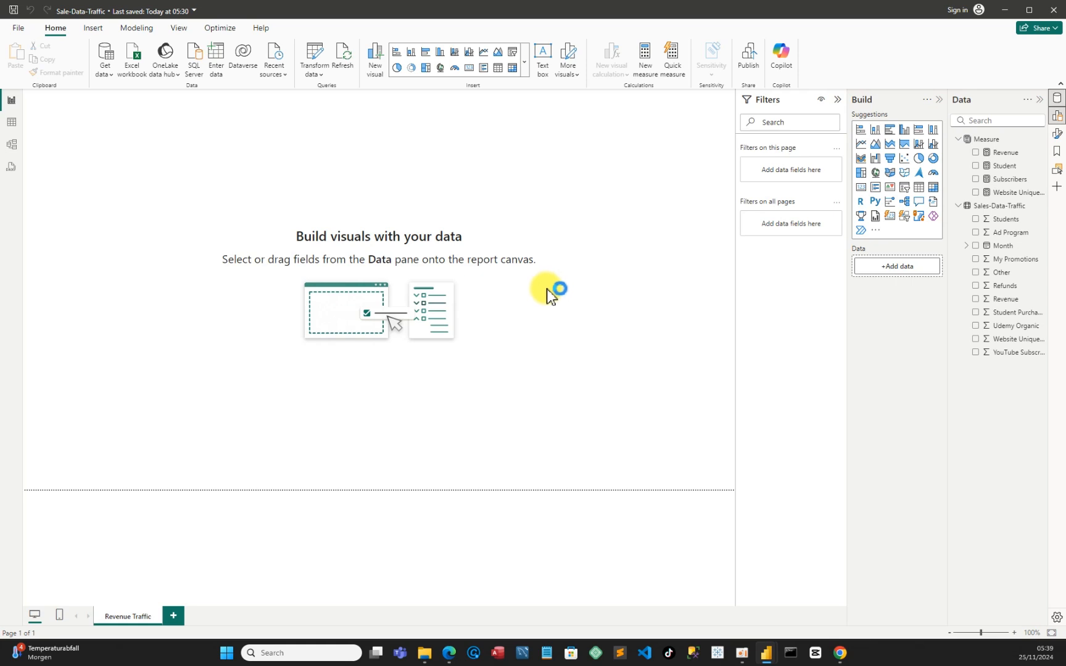
Look over the layout of the finished Sales-Dashboard report and return to the Sale-Data-Traffic report
mouse_move(767, 653)
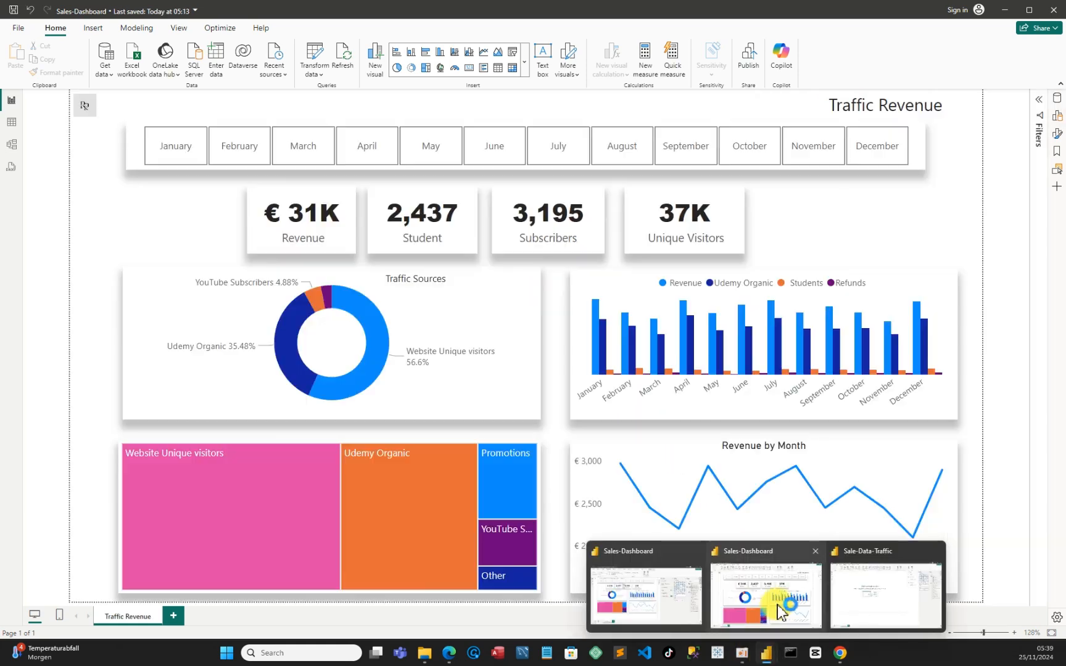
left_click(777, 605)
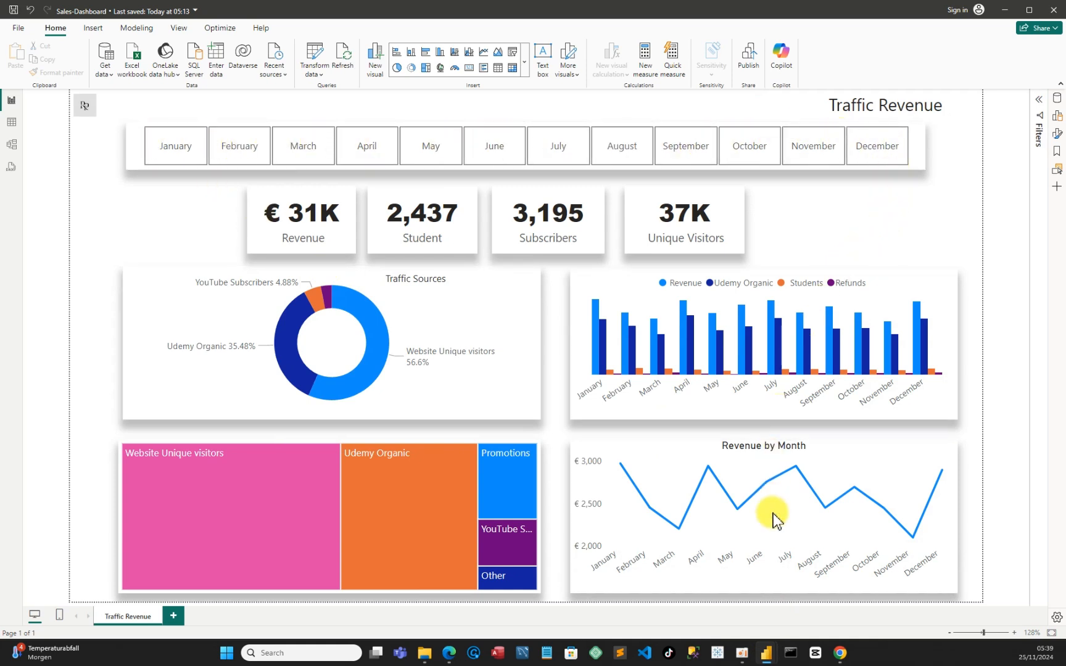
mouse_move(769, 659)
left_click(849, 604)
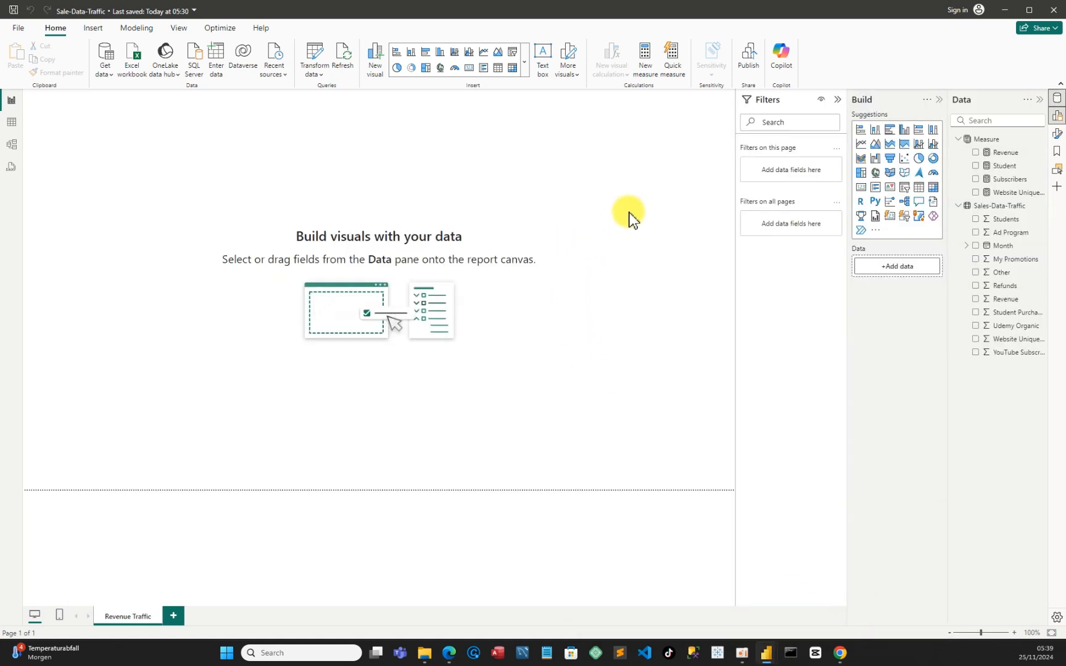
Insert a slicer on the Revenue Traffic page, widen it across nearly the full page and move it slightly down, checking against Sales-Dashboard
left_click(906, 190)
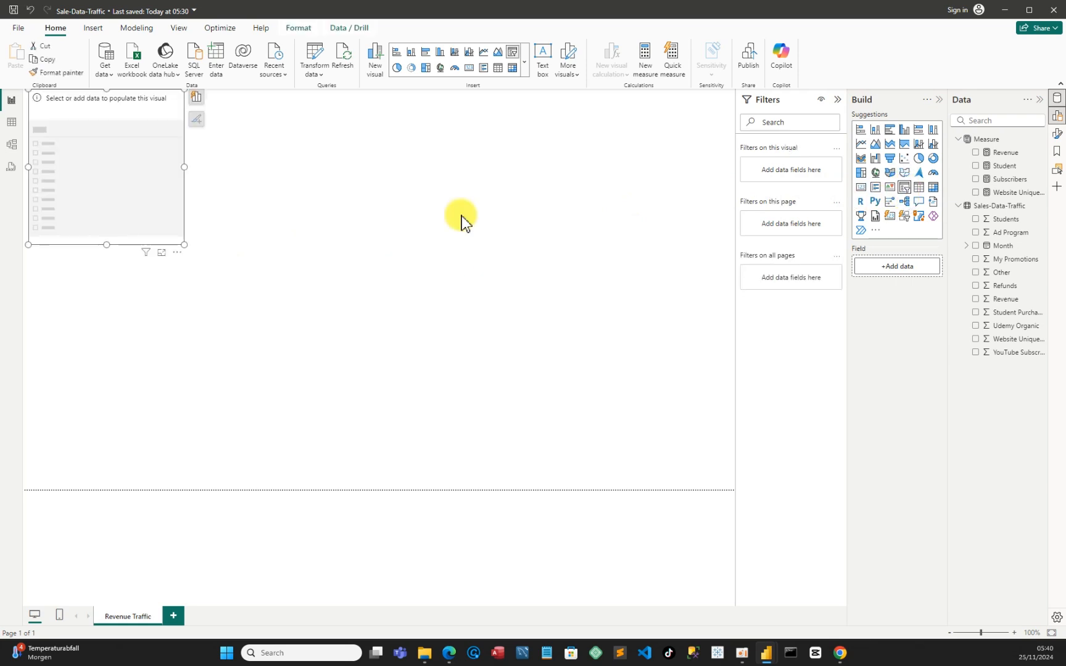
left_click_drag(188, 170, 699, 202)
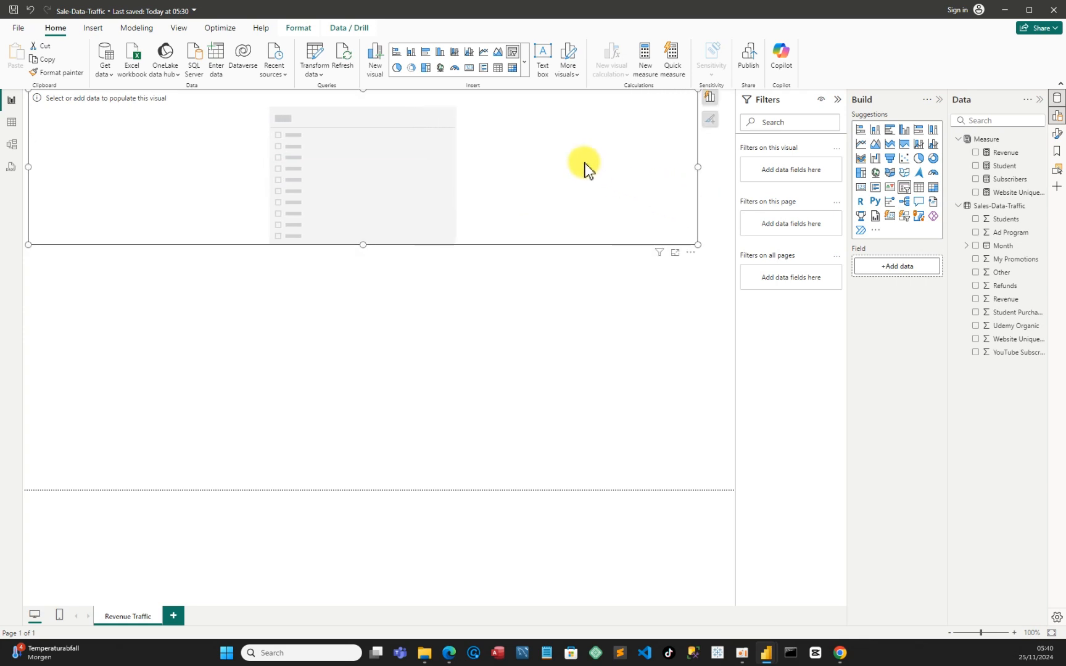
left_click_drag(551, 150, 539, 186)
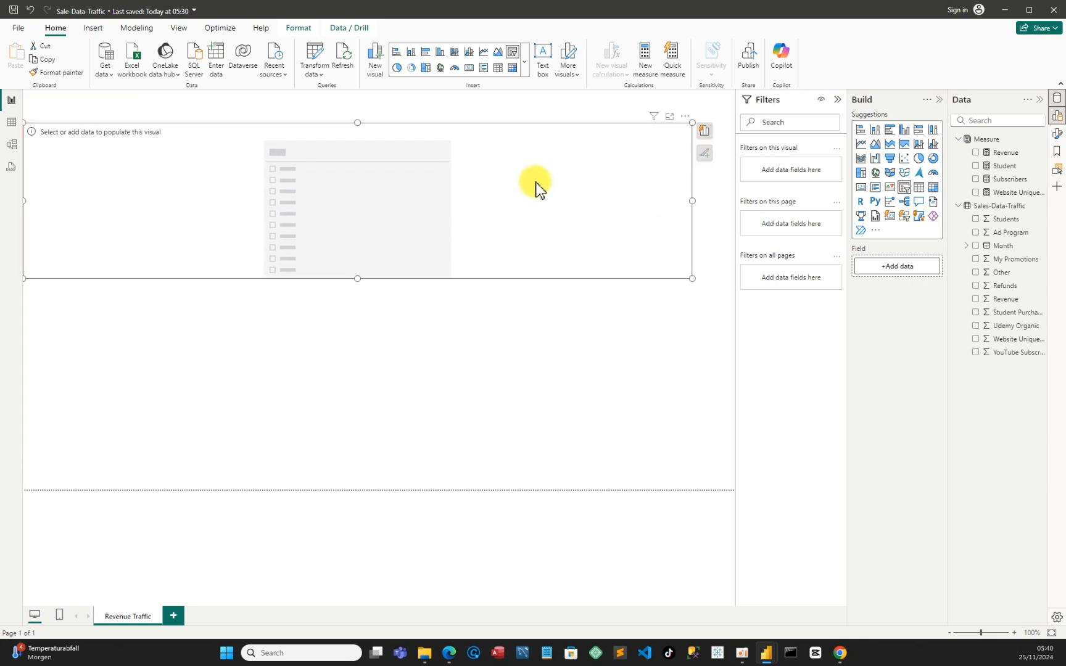
mouse_move(728, 616)
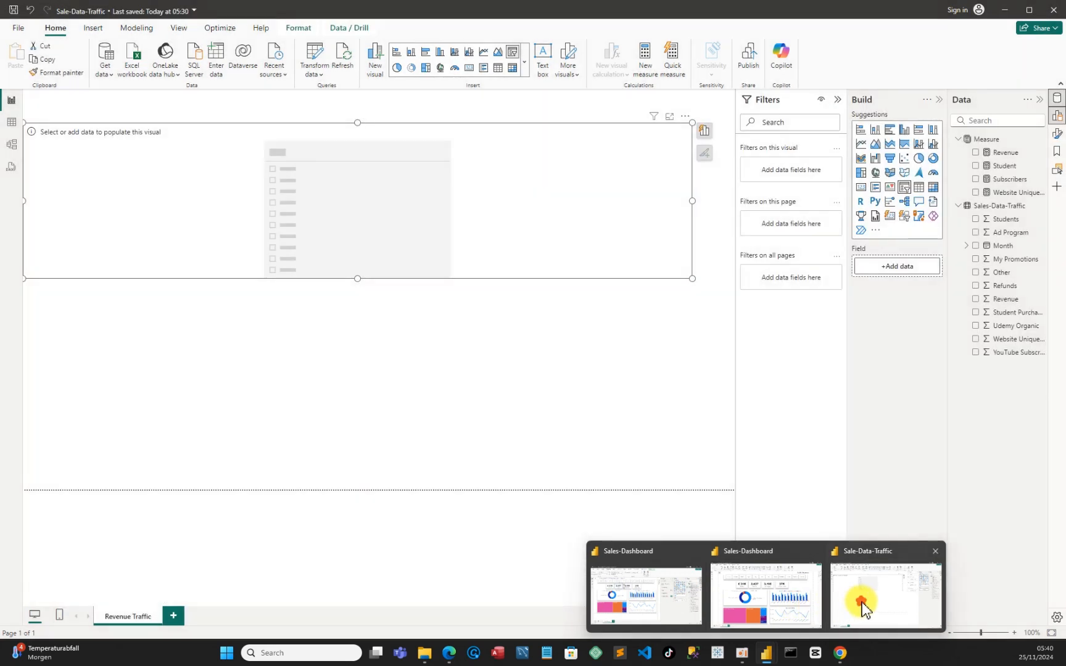
left_click(862, 602)
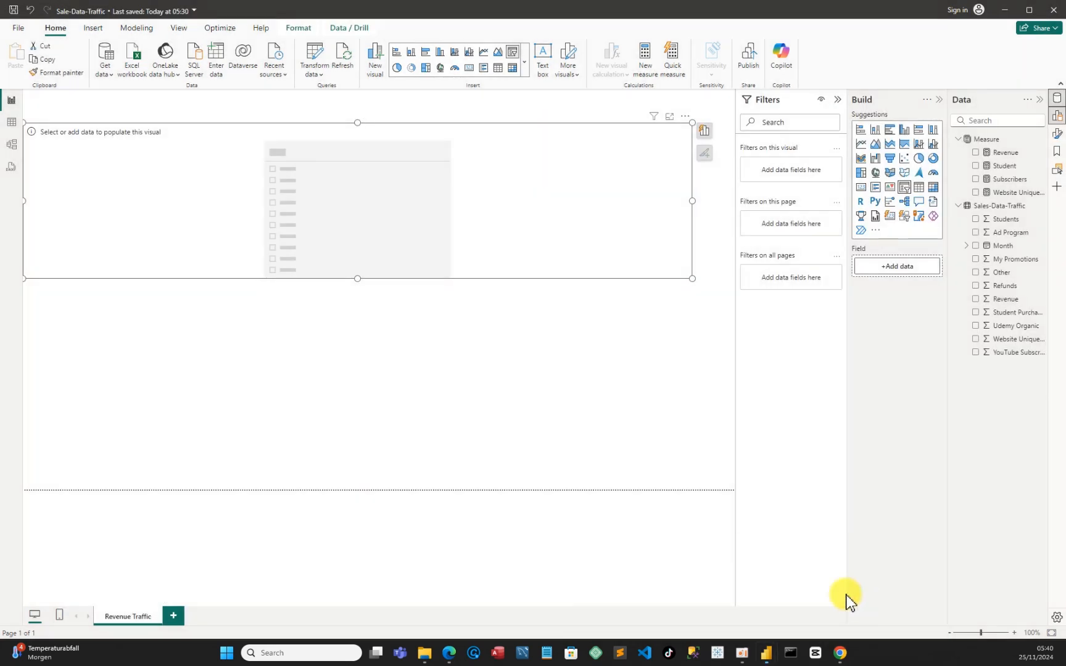
Set the page's canvas background color to White, 20% darker, with 84% transparency
left_click(574, 360)
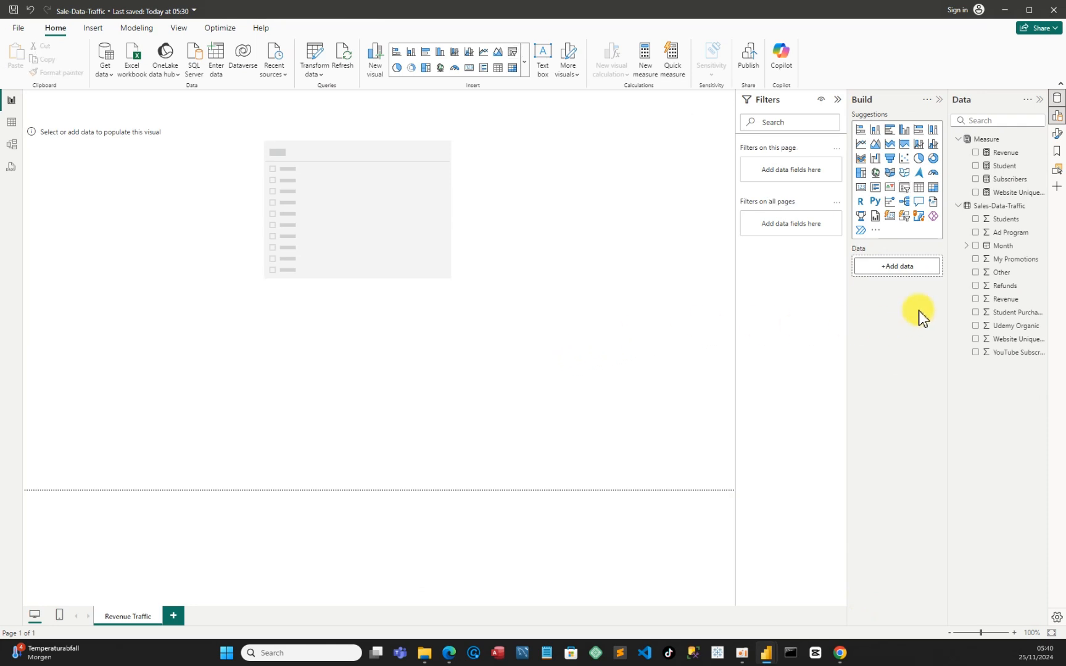
left_click(1058, 134)
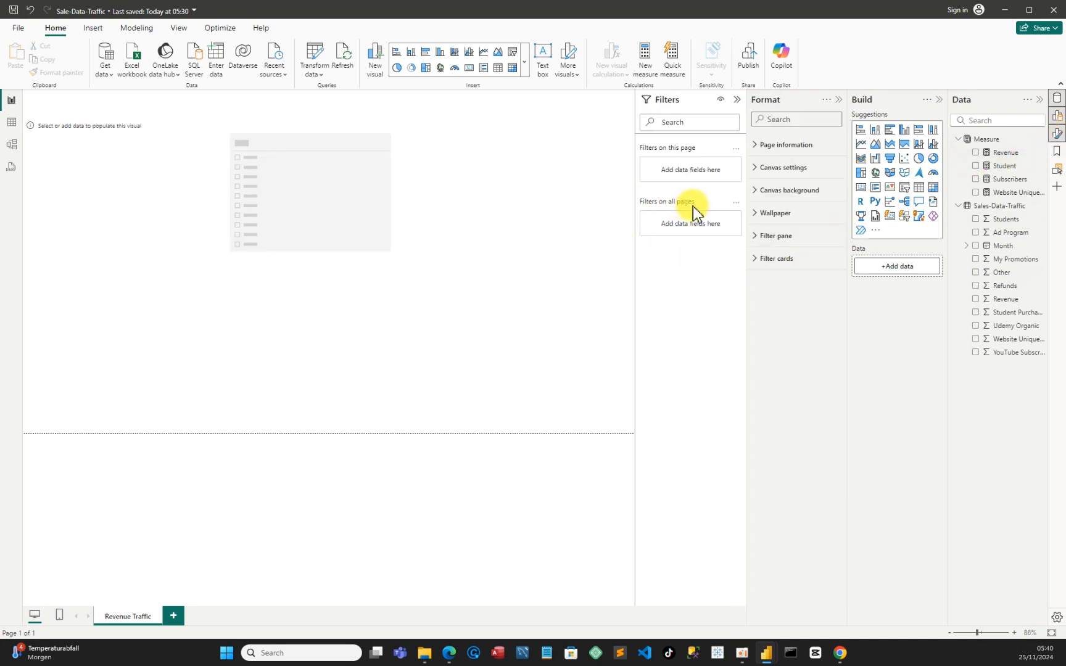
left_click(757, 196)
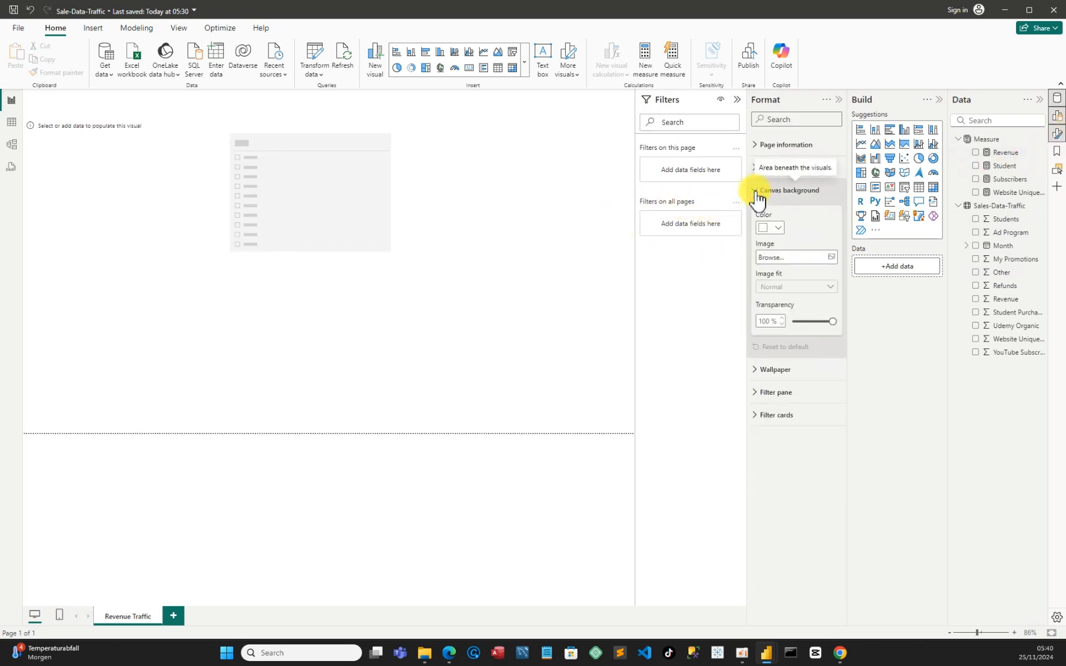
left_click(776, 228)
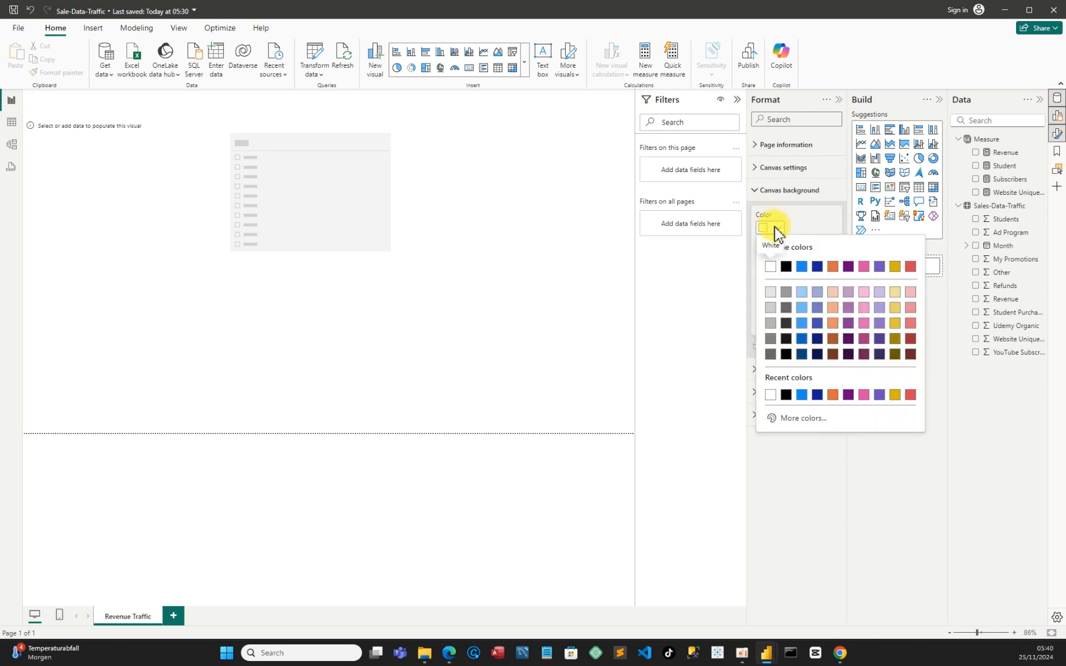
left_click(771, 292)
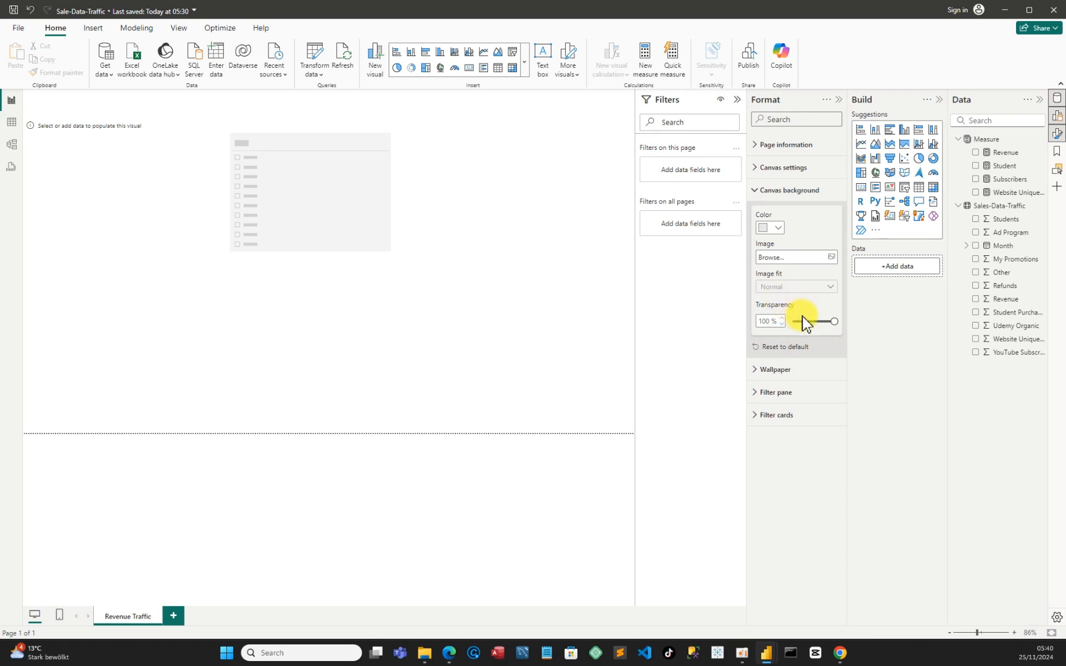
mouse_move(834, 322)
left_mouse_down()
mouse_move(785, 327)
mouse_move(827, 327)
left_mouse_up()
left_click(779, 230)
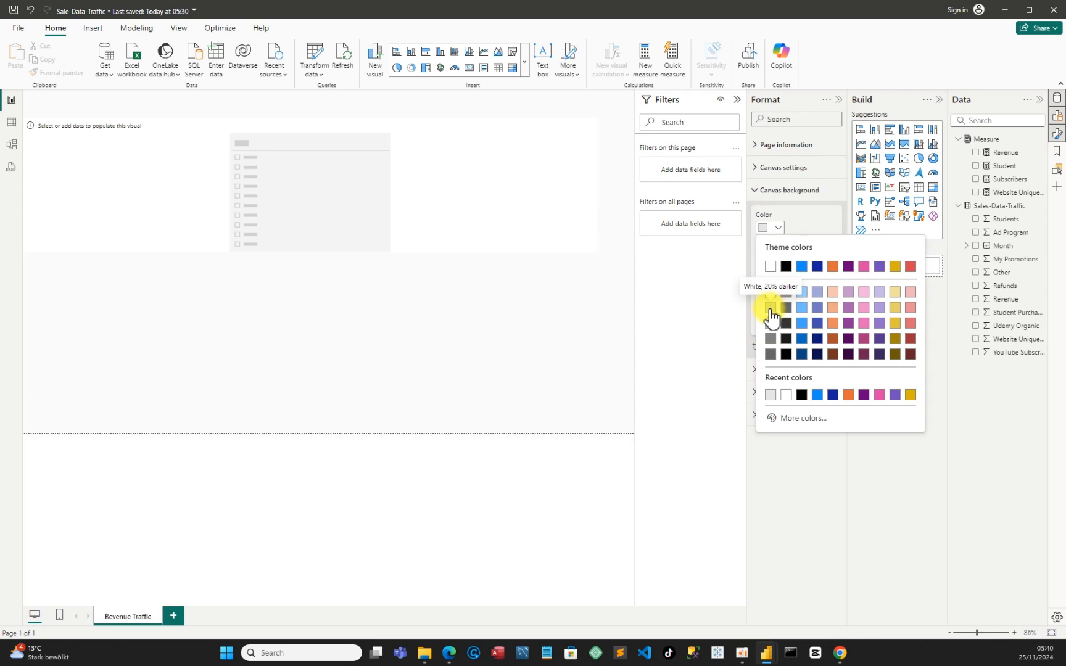
left_click(771, 307)
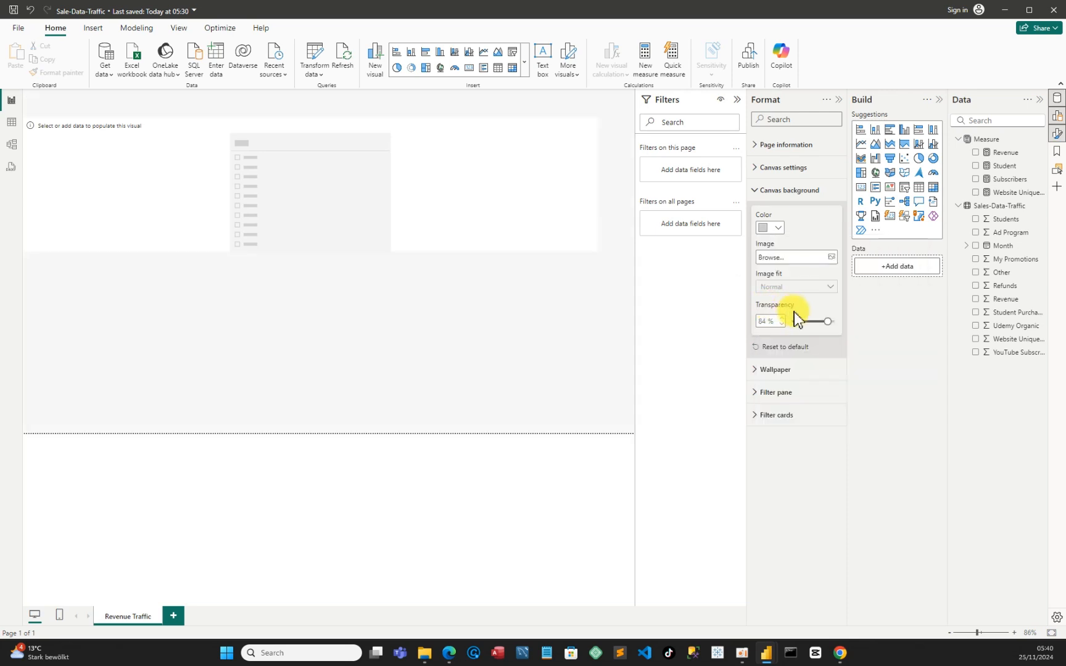
Try the canvas background at 0% and 100% transparency and settle on a value slightly below 100%
left_click_drag(826, 321, 787, 320)
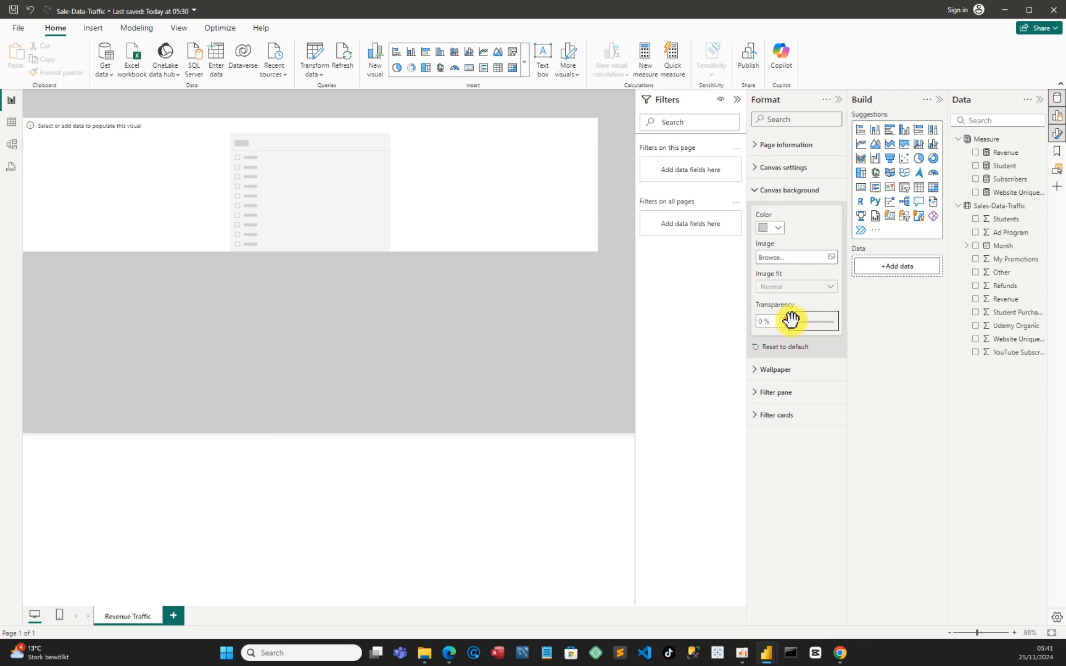
left_click_drag(790, 319, 834, 323)
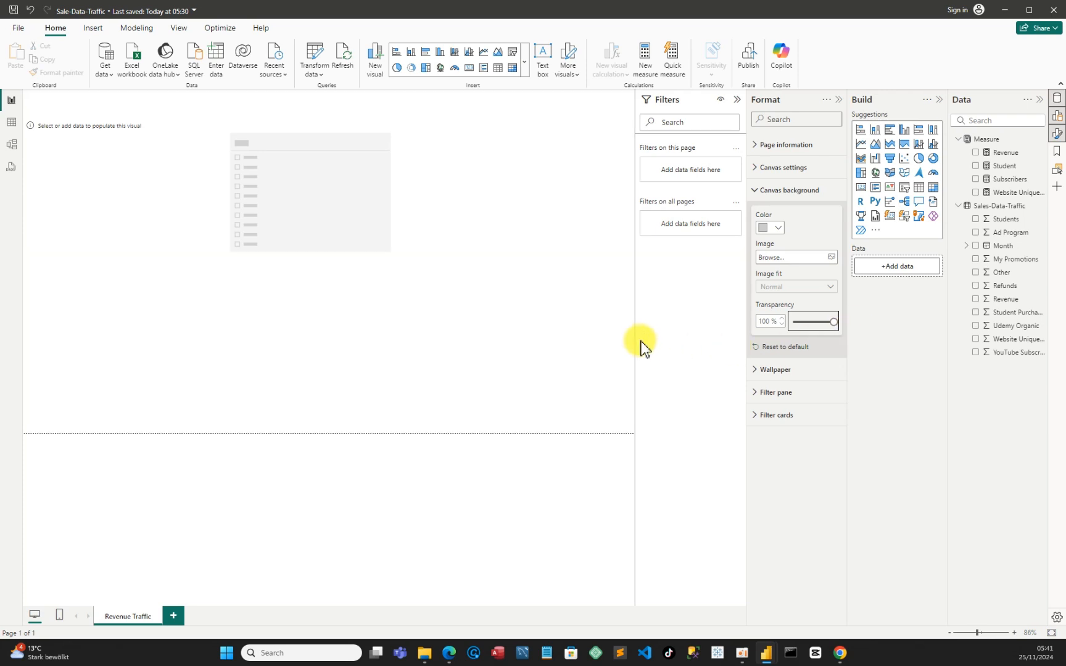
mouse_move(833, 321)
left_mouse_down()
mouse_move(804, 324)
mouse_move(828, 320)
left_mouse_up()
Rename the Month field in the Sales-Data-Traffic table to Date
left_click(545, 209)
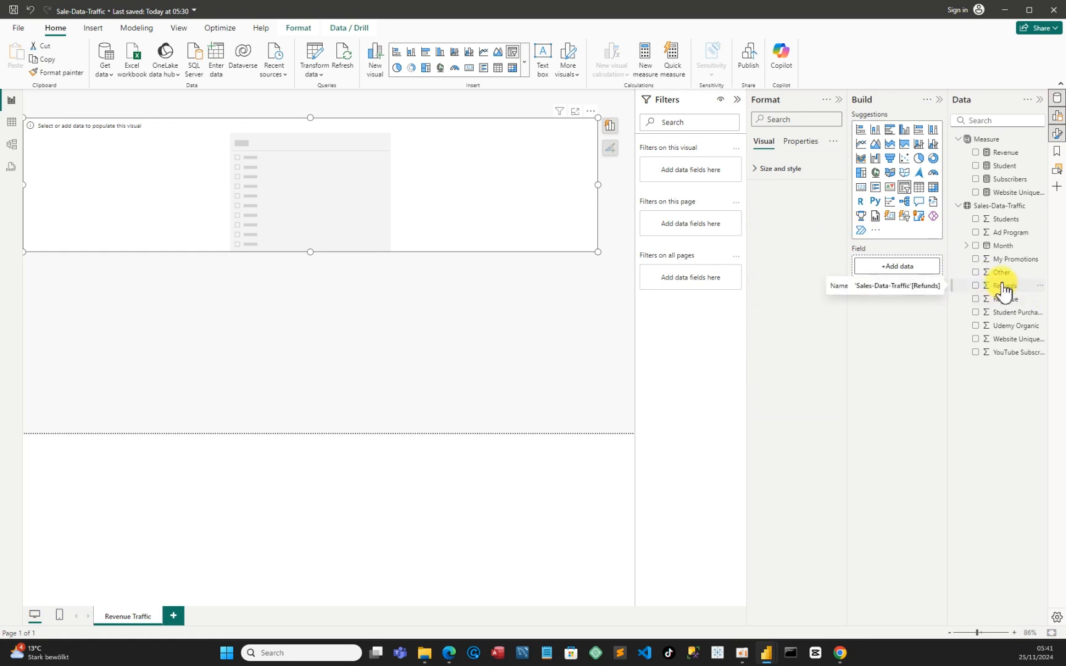
left_click(967, 246)
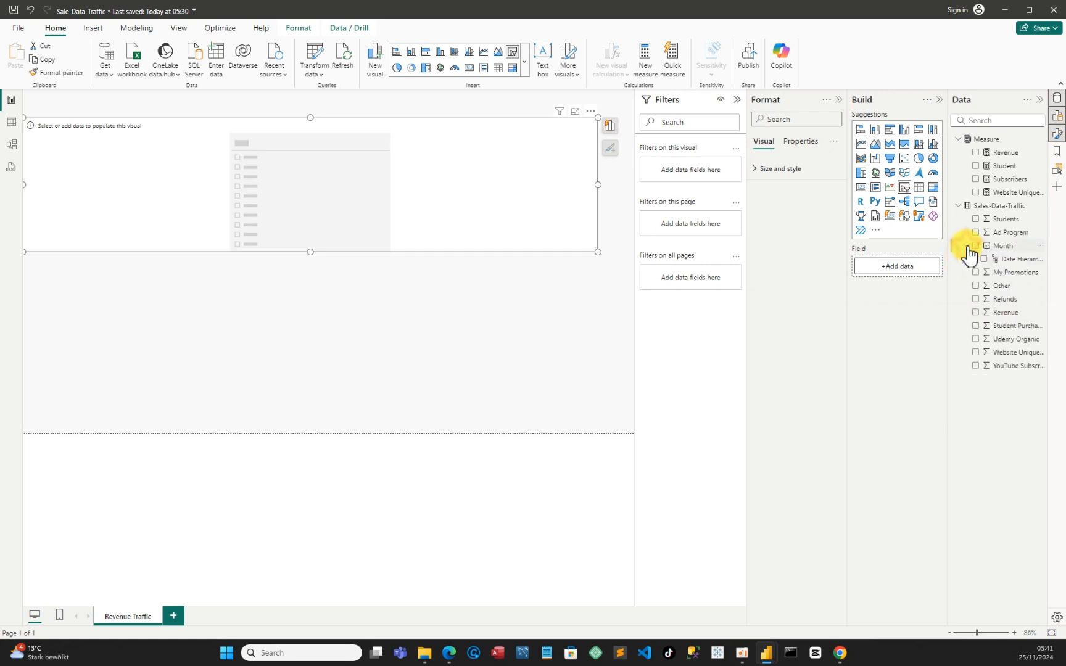
left_click(1040, 250)
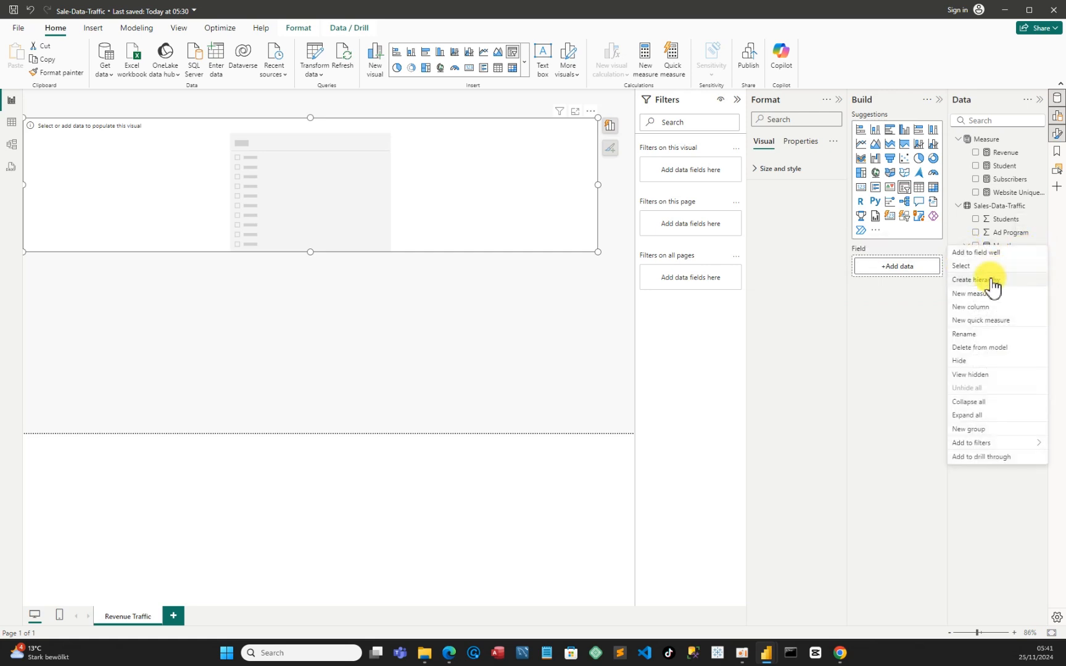
left_click(970, 337)
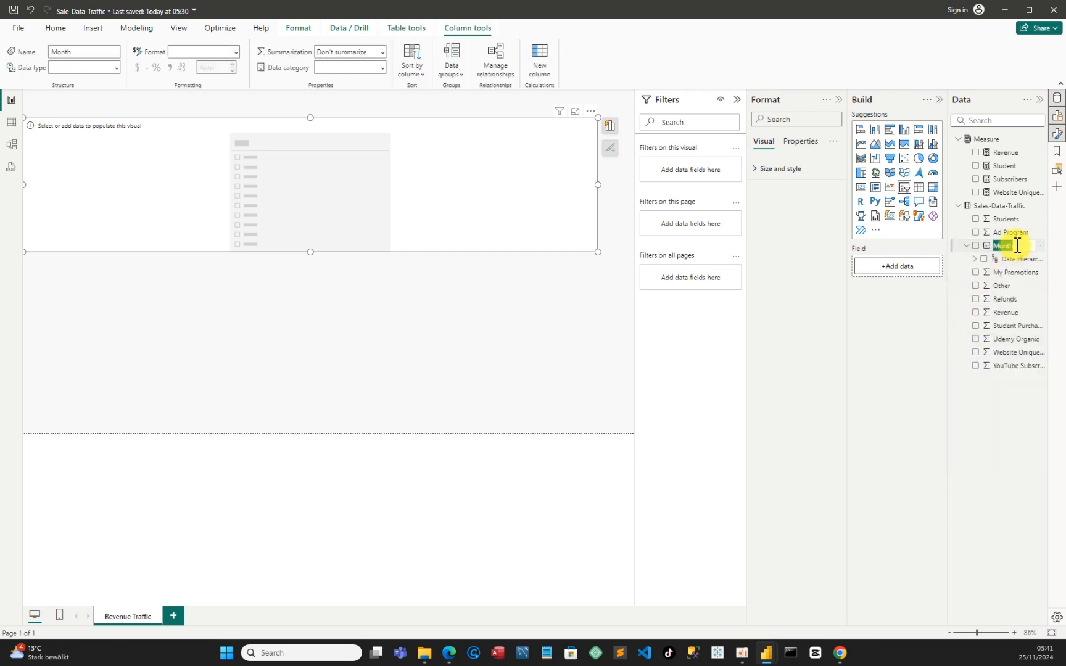
key("BackSpace")
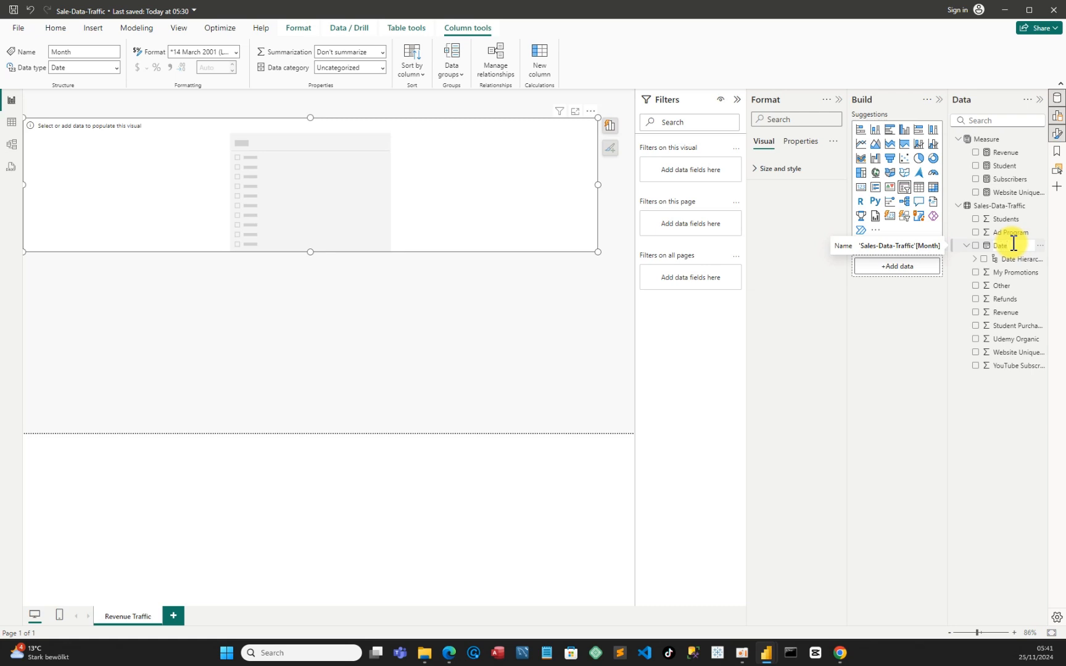
key("Return")
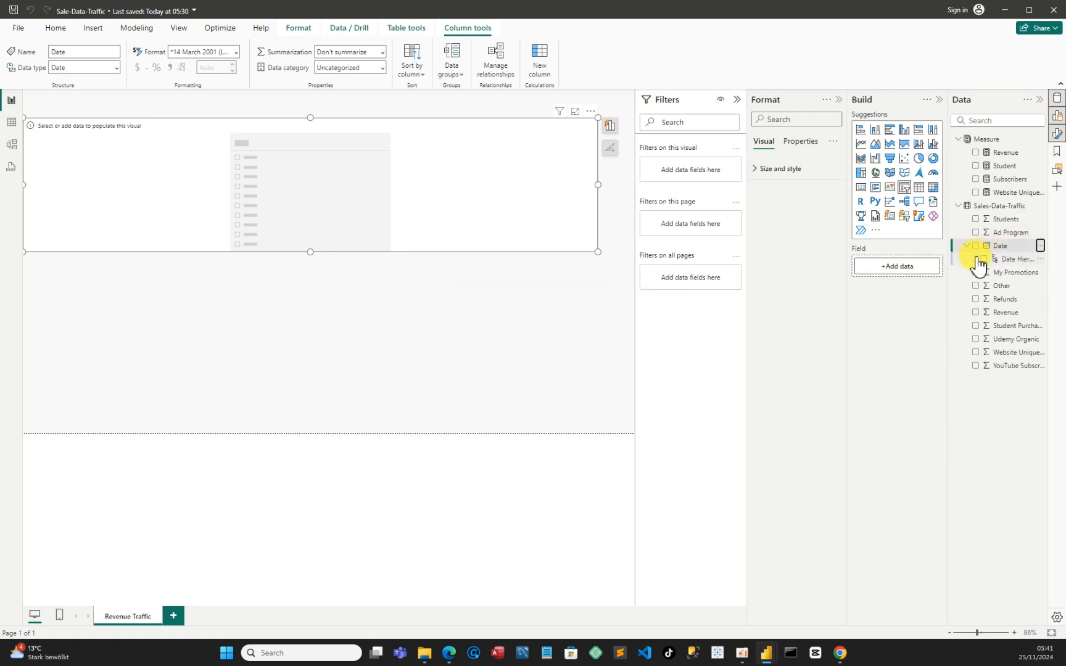
Add the Month level of the Date hierarchy to the slicer and make the slicer slightly taller
left_click(982, 259)
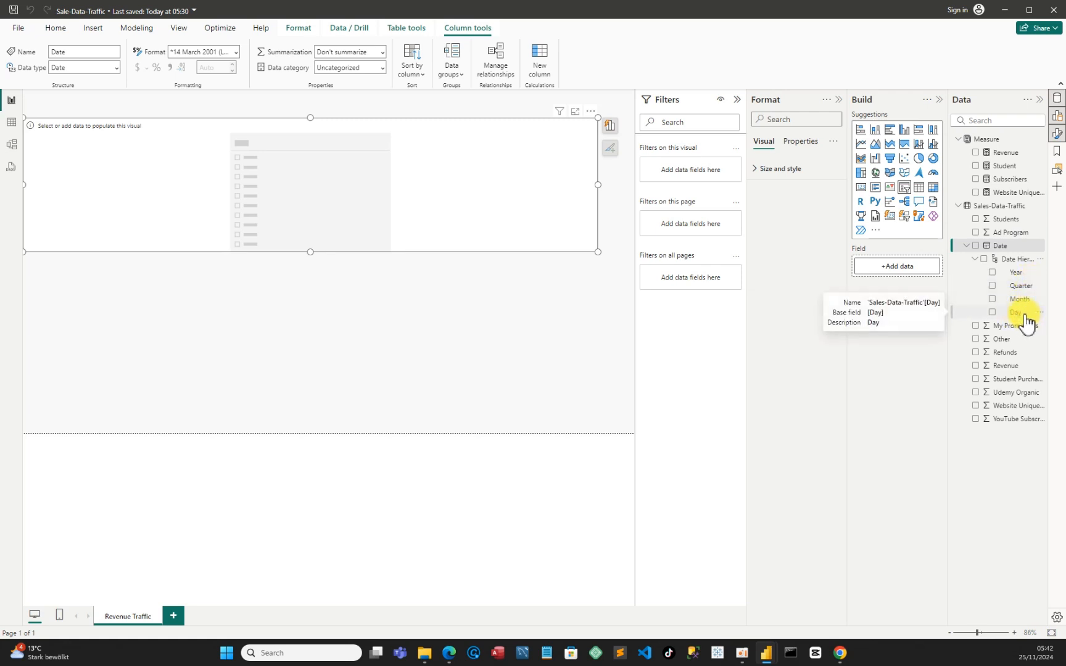
left_click(992, 300)
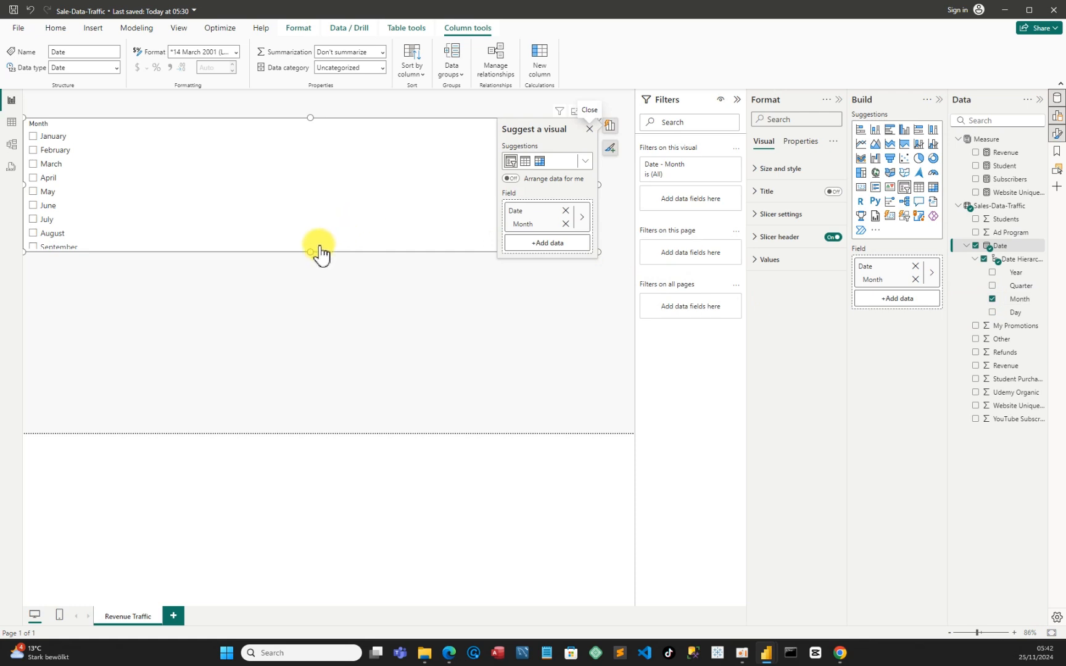
mouse_move(311, 250)
left_mouse_down()
mouse_move(312, 311)
mouse_move(319, 261)
left_mouse_up()
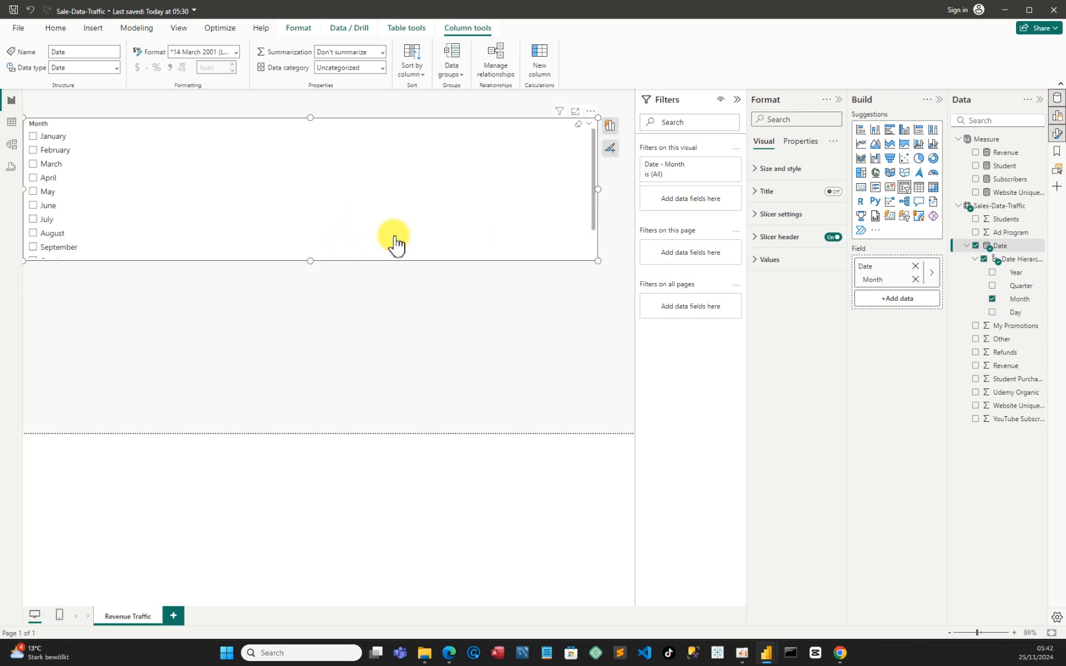
Open the month slicer's formatting and look over its available styles and selection options
left_click(590, 111)
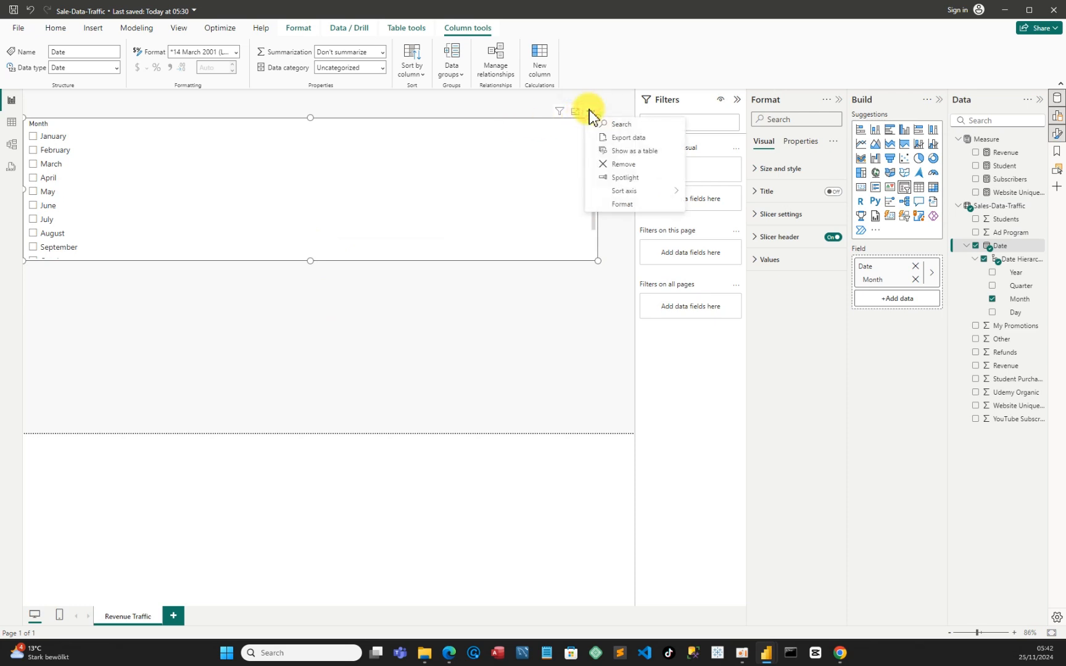
left_click(619, 205)
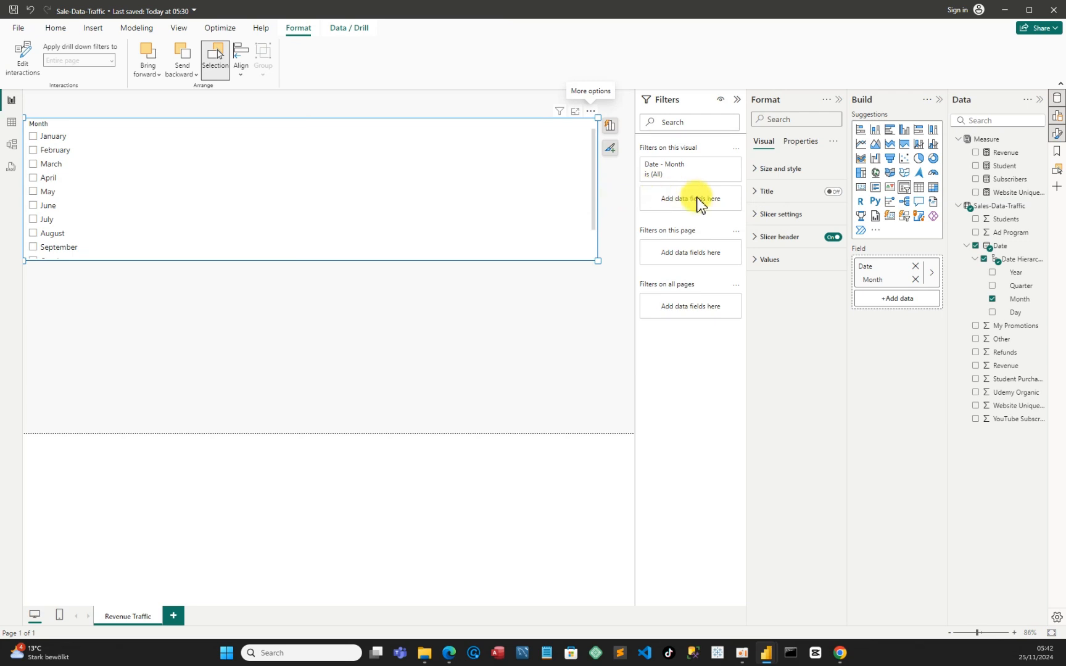
left_click(757, 216)
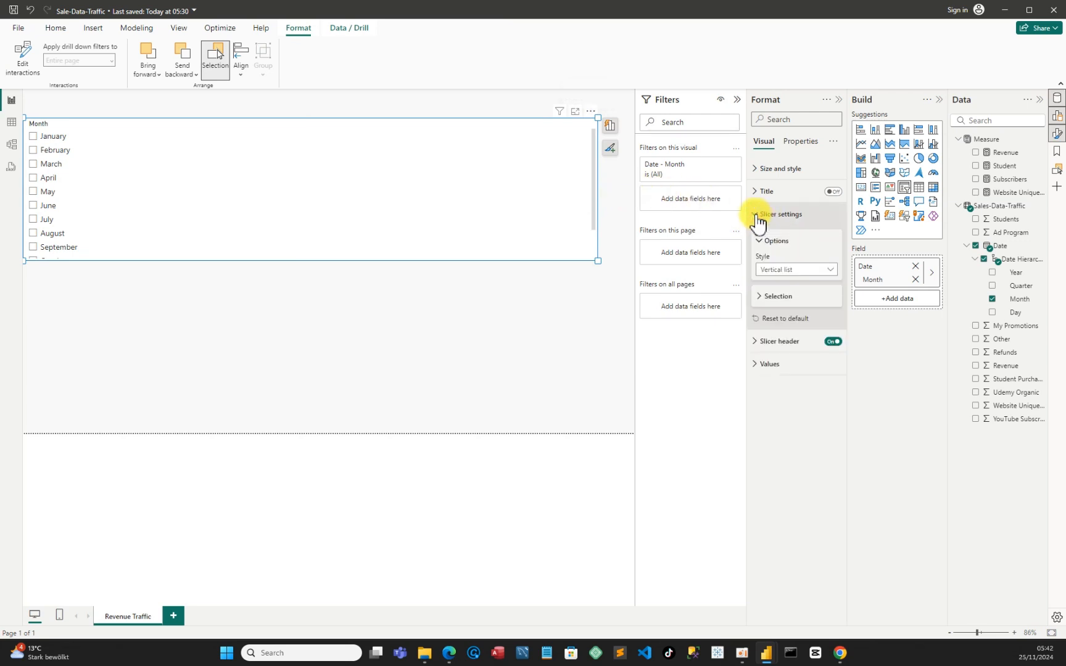
left_click(833, 272)
left_click(835, 270)
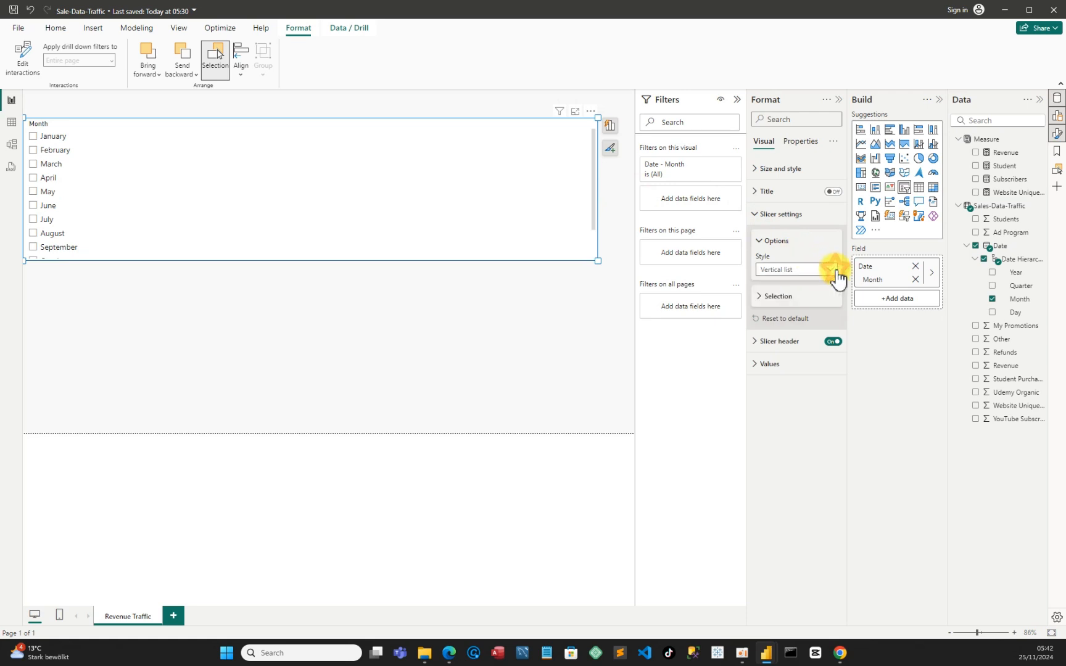
left_click(837, 271)
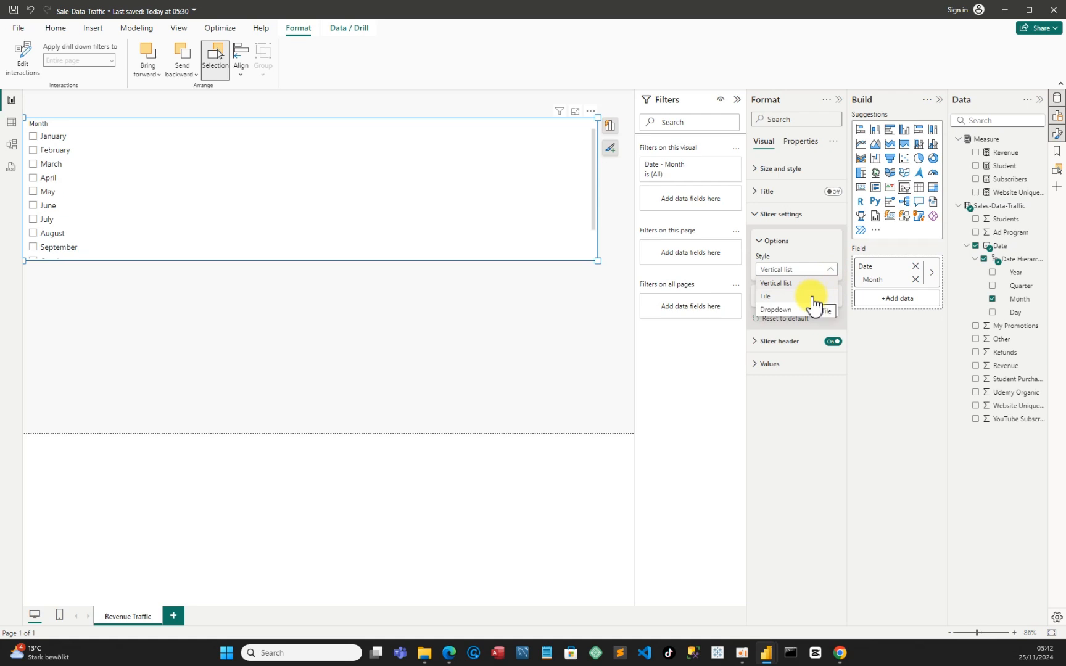
left_click(784, 282)
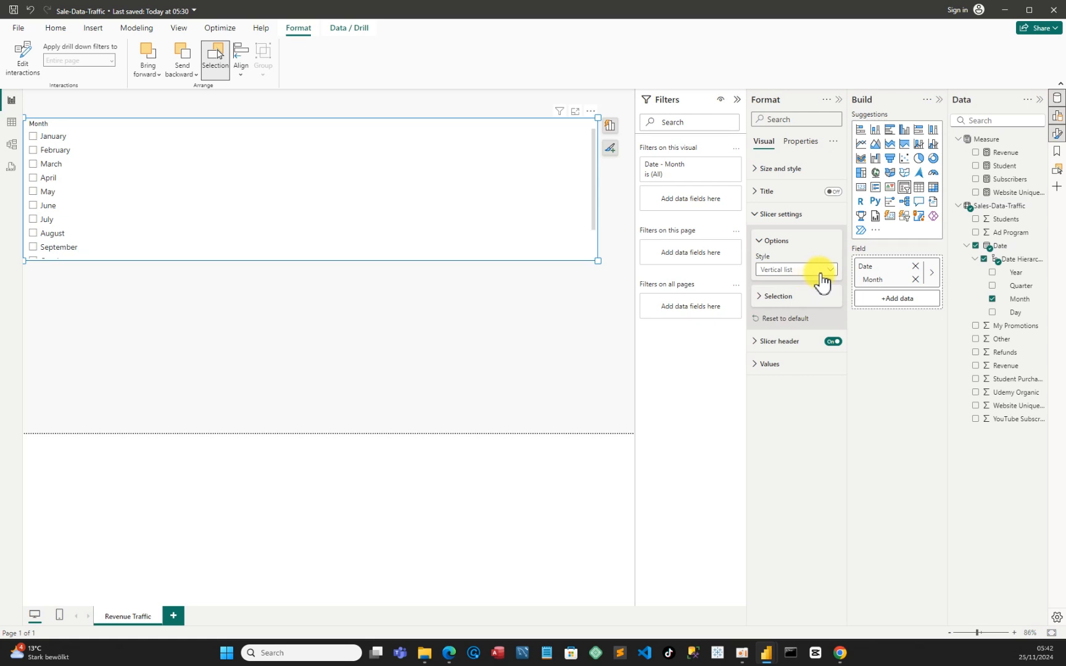
left_click(759, 299)
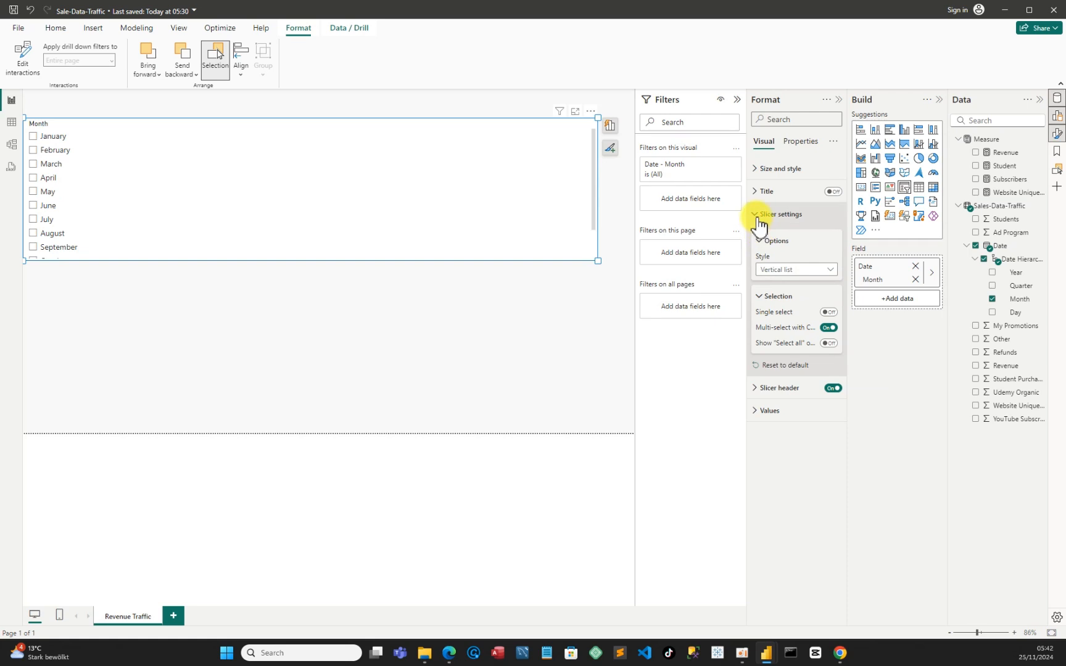
Try the Dropdown style on the month slicer
left_click(831, 272)
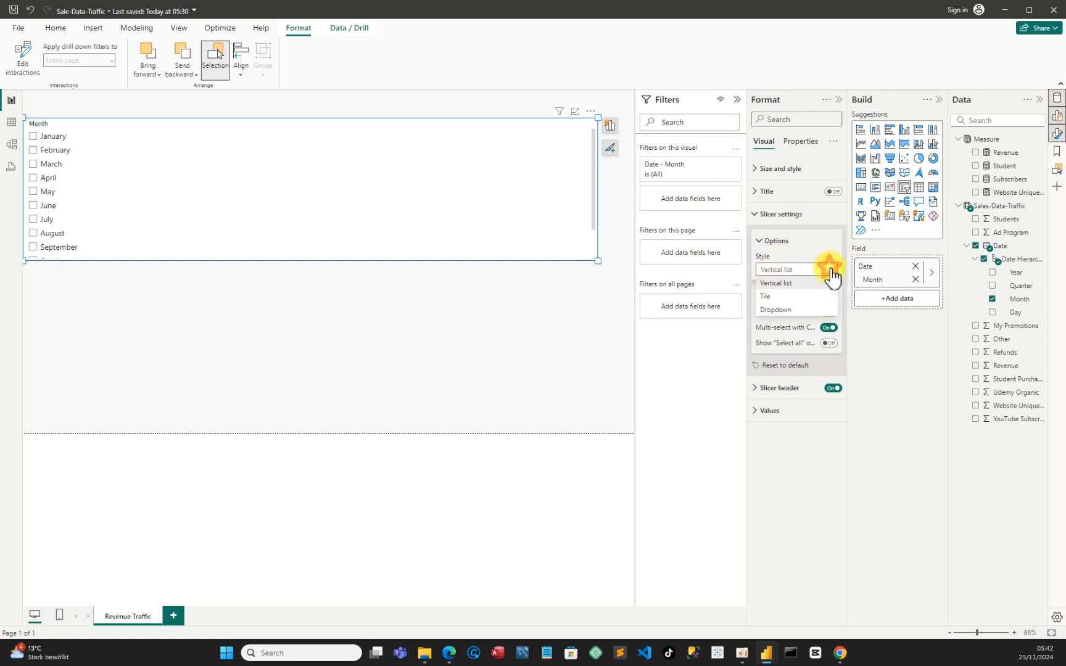
left_click(788, 310)
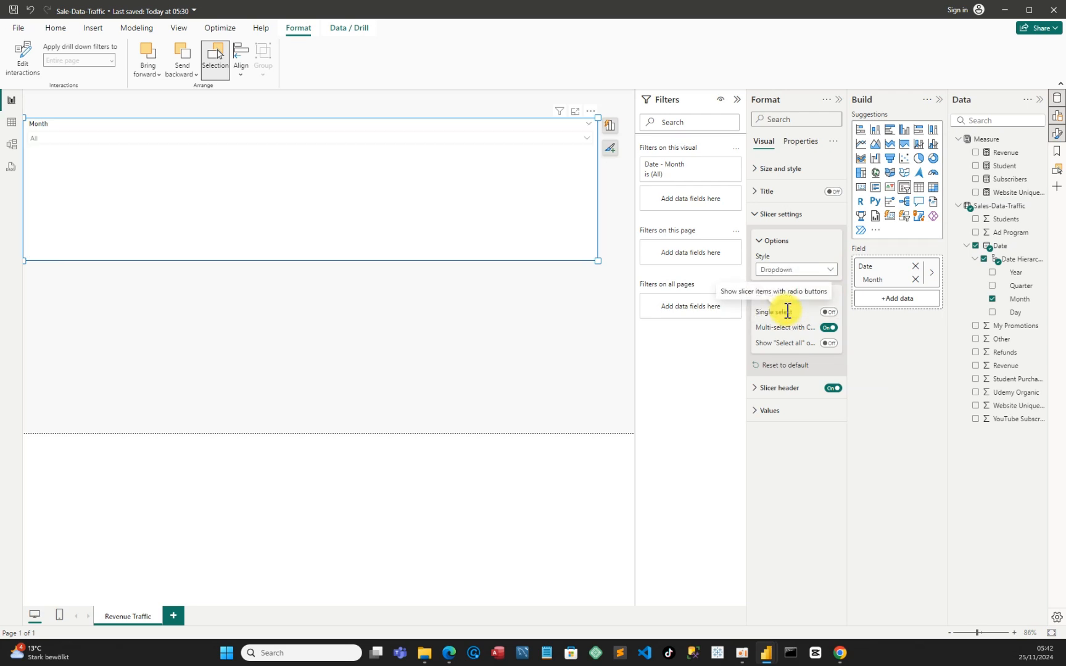
left_click(588, 148)
left_click(589, 148)
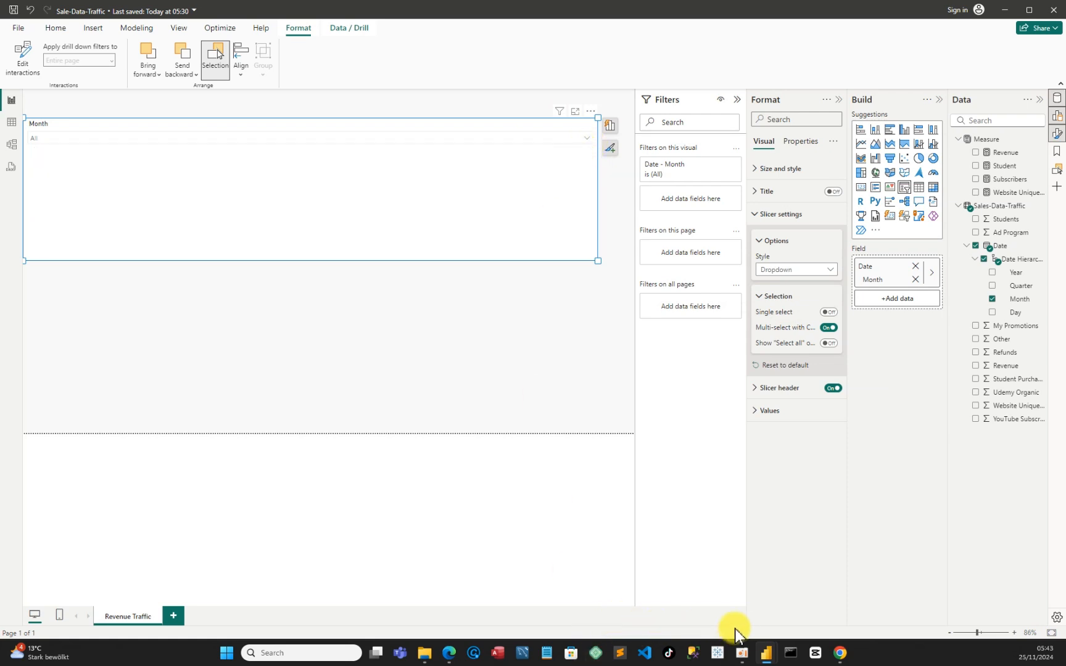
Switch to the Sales-Dashboard report and check which style its month slicer uses in the slicer settings
mouse_move(767, 655)
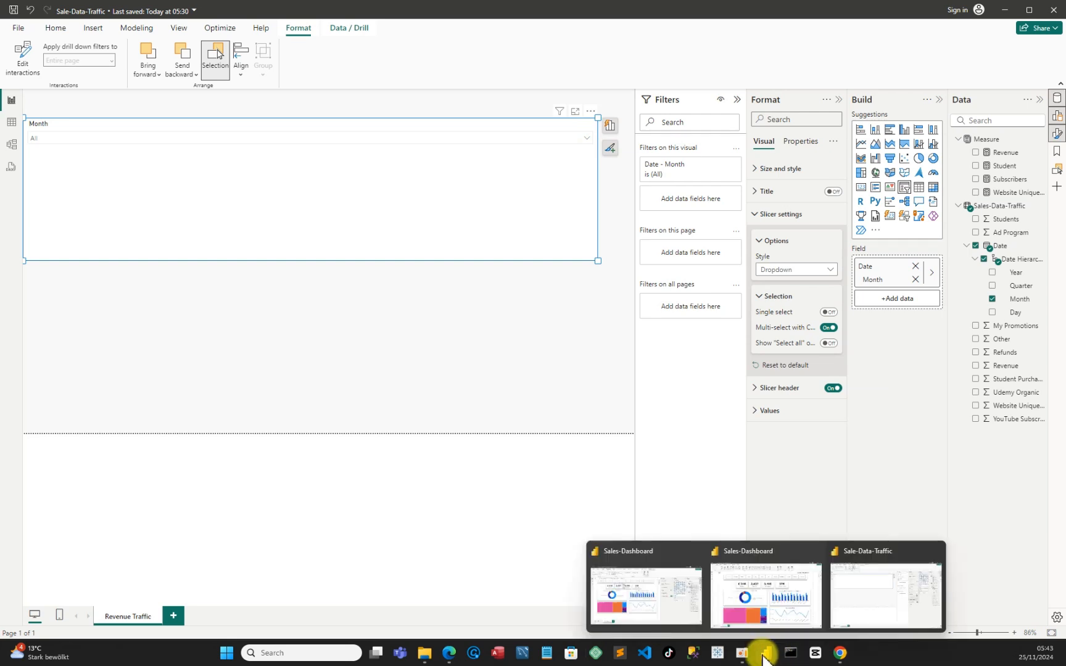
left_click(766, 610)
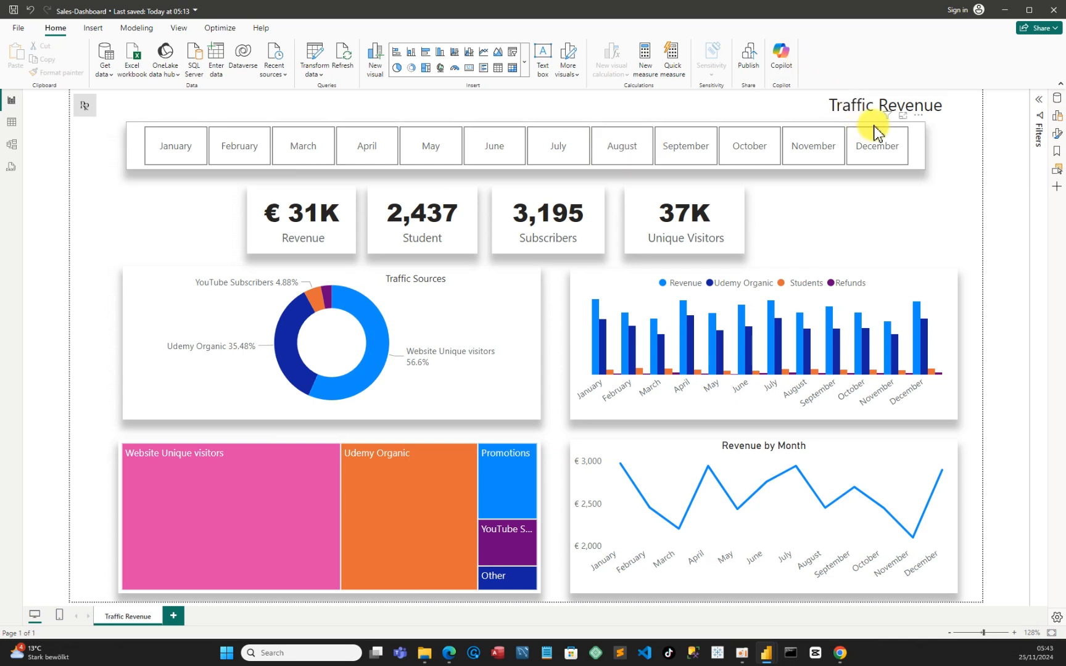
left_click(924, 124)
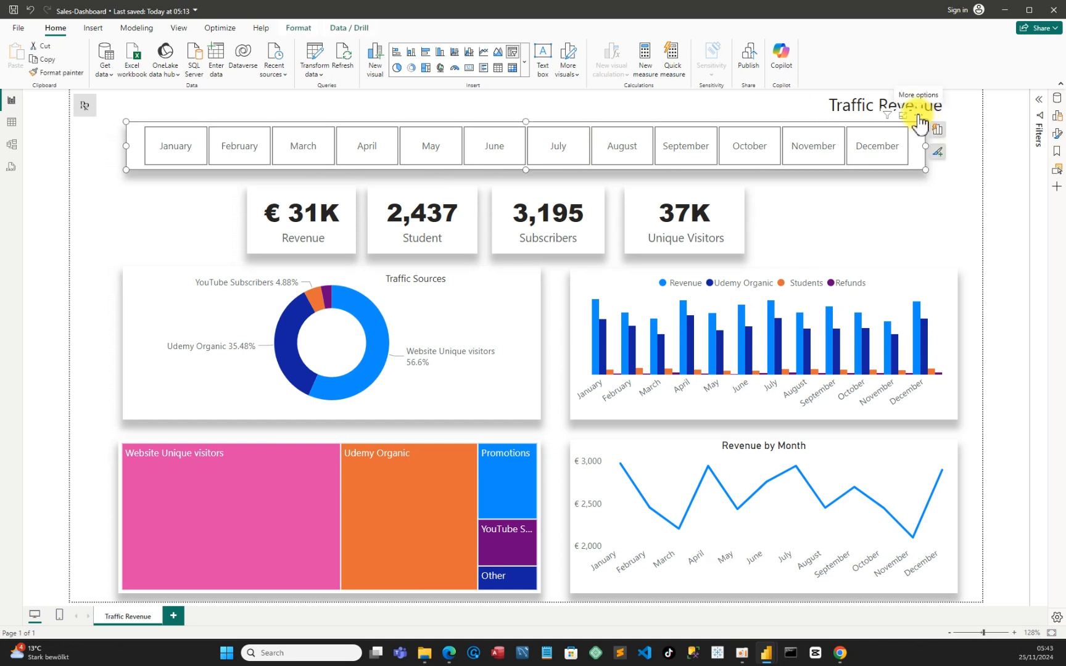
left_click(918, 116)
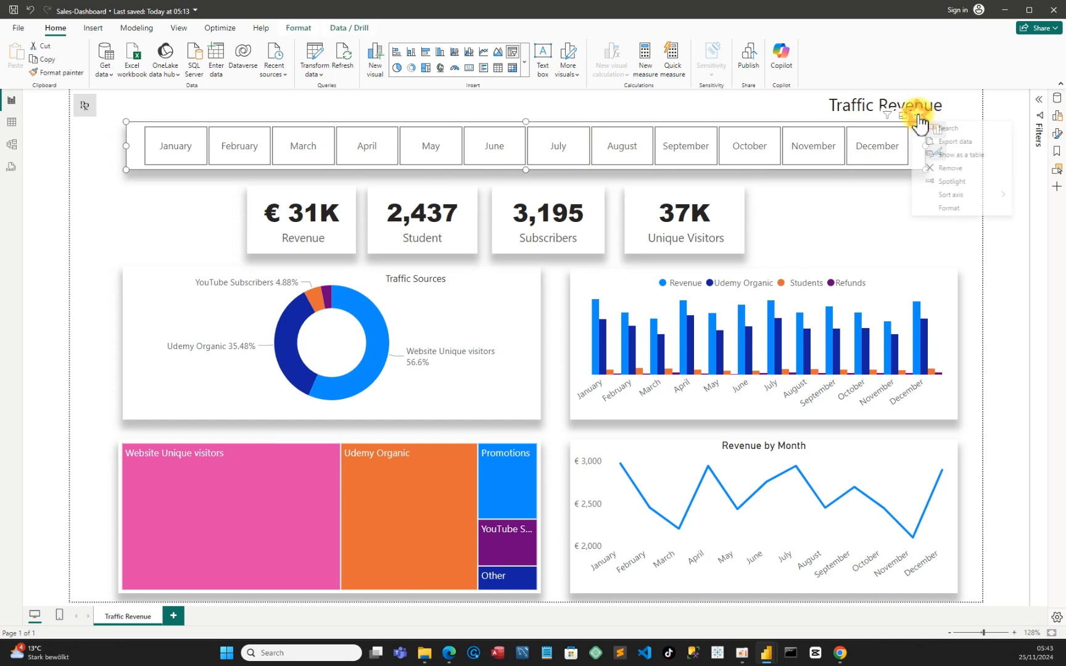
left_click(945, 207)
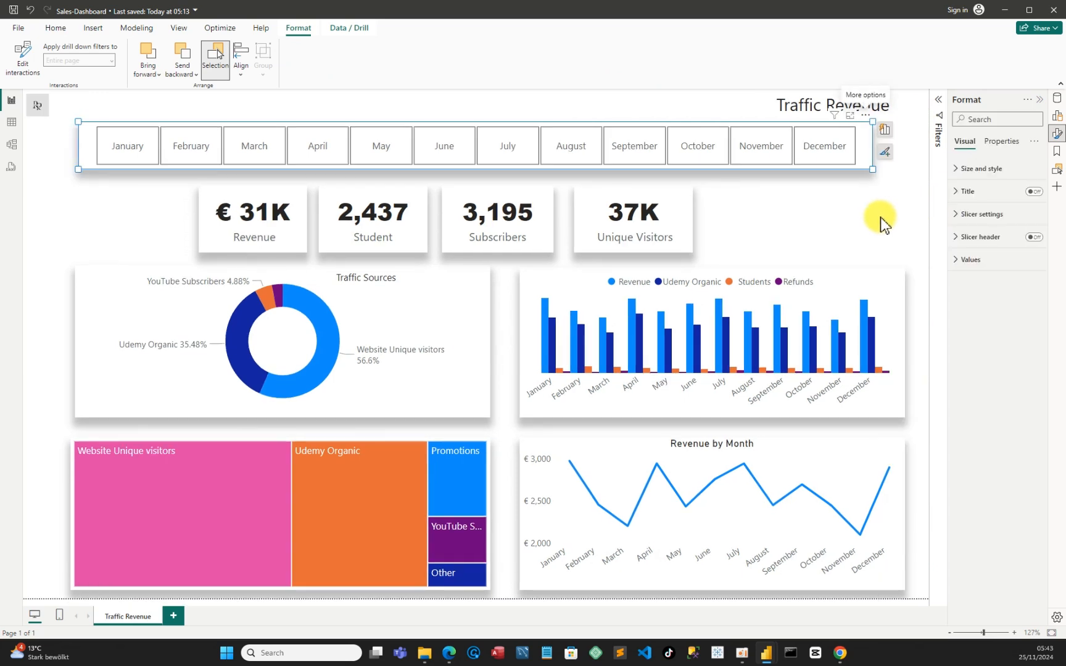
left_click(956, 216)
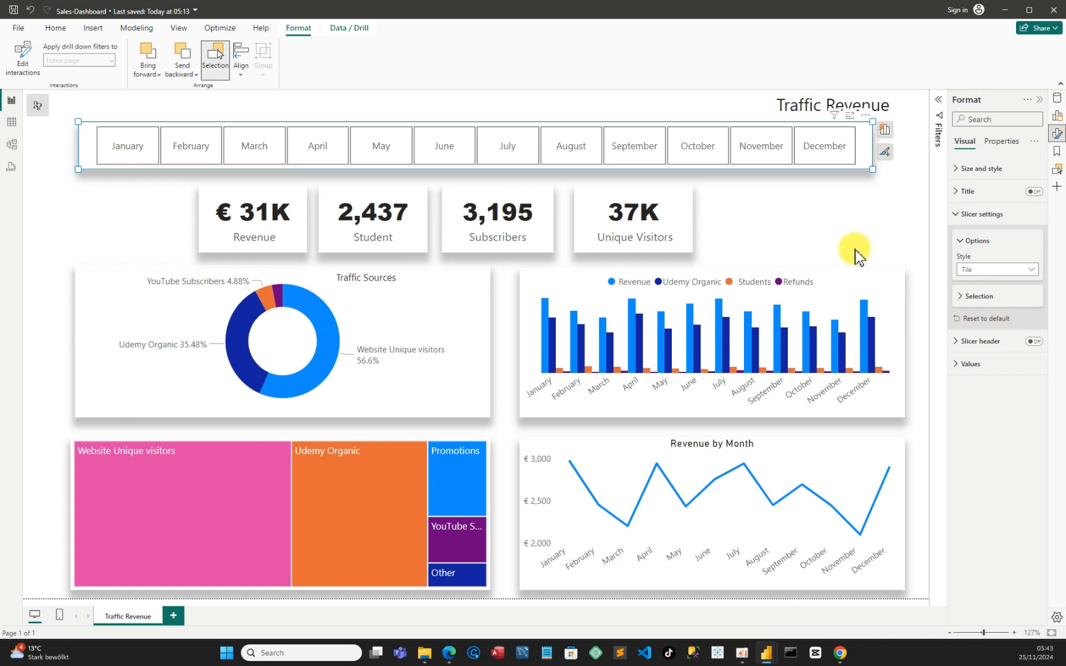
Back in Sale-Data-Traffic, set the month slicer's style to Tile, widen it to the page edge and reduce its height
mouse_move(767, 652)
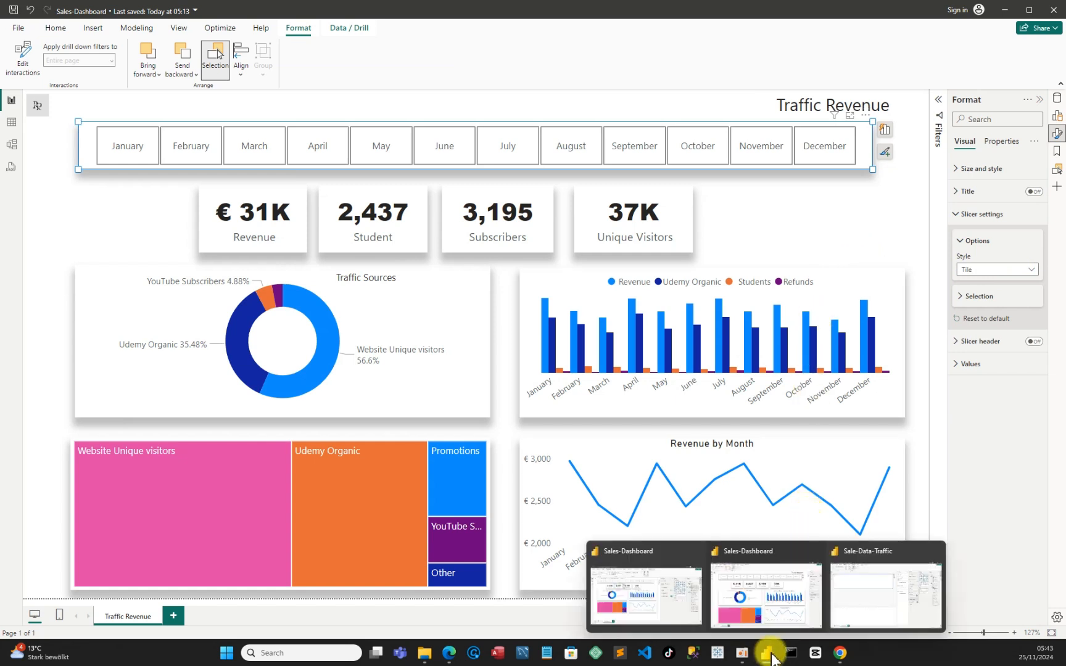
left_click(886, 605)
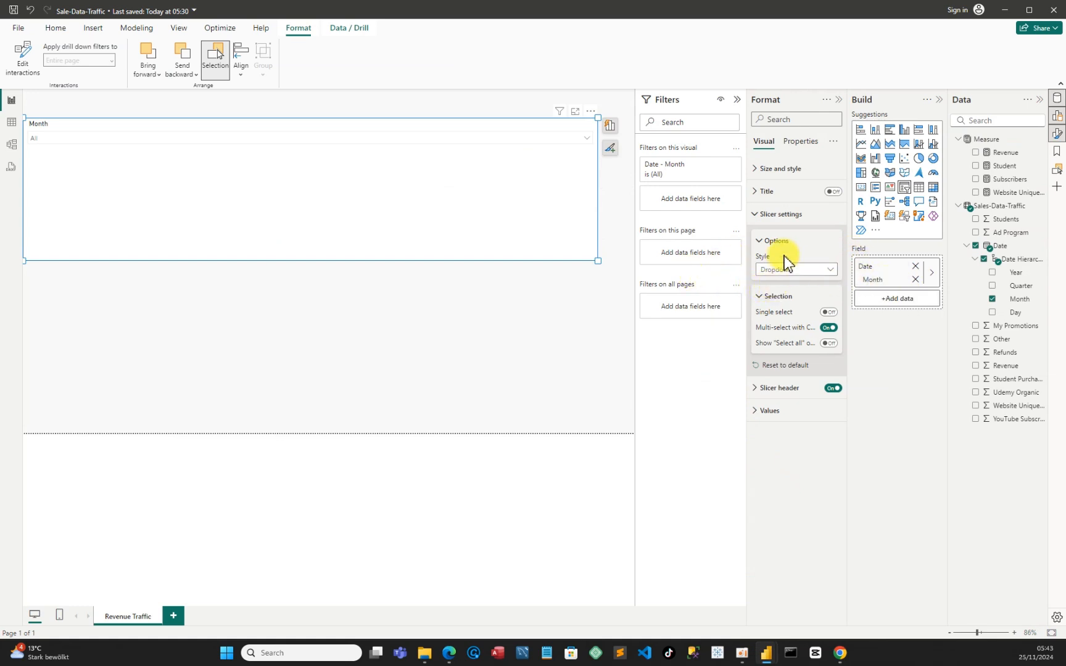
left_click(832, 272)
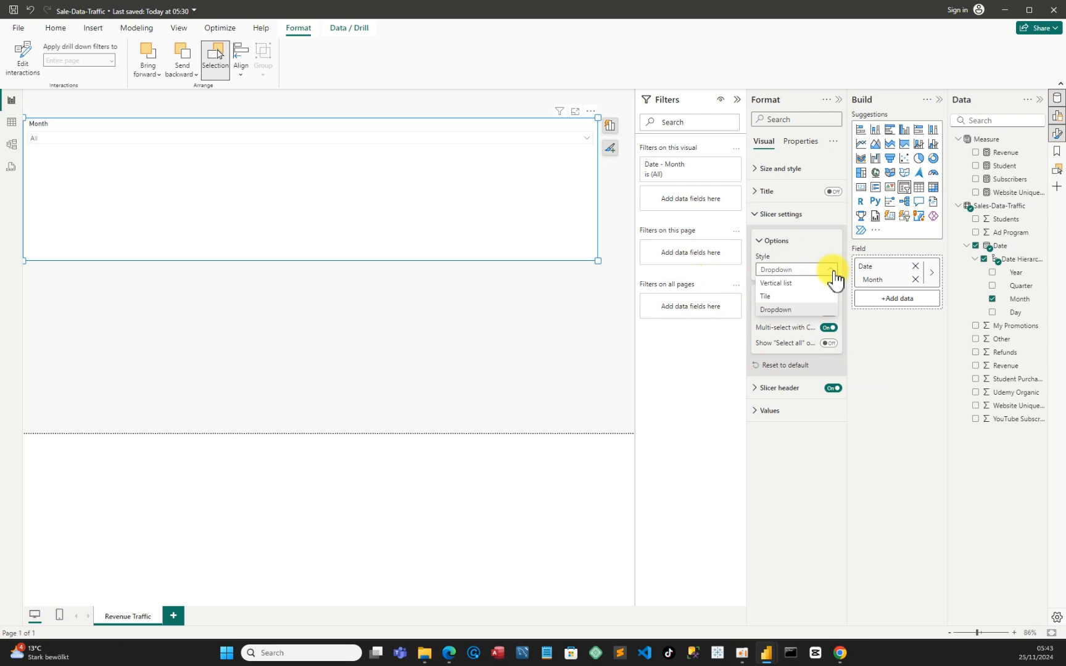
left_click(806, 309)
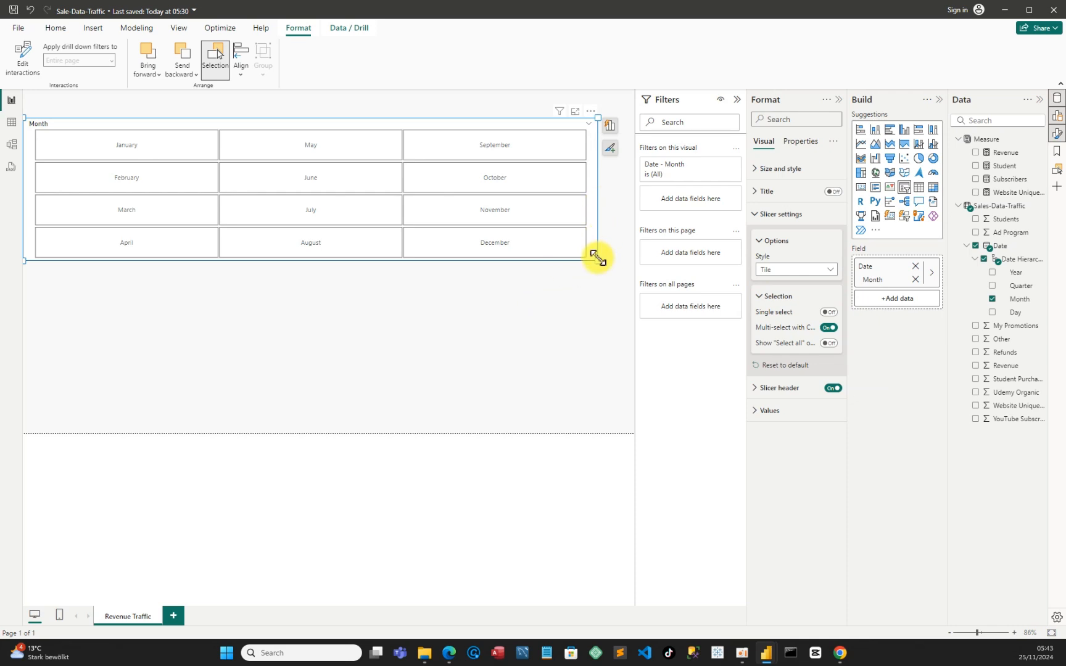
left_click_drag(598, 259, 648, 197)
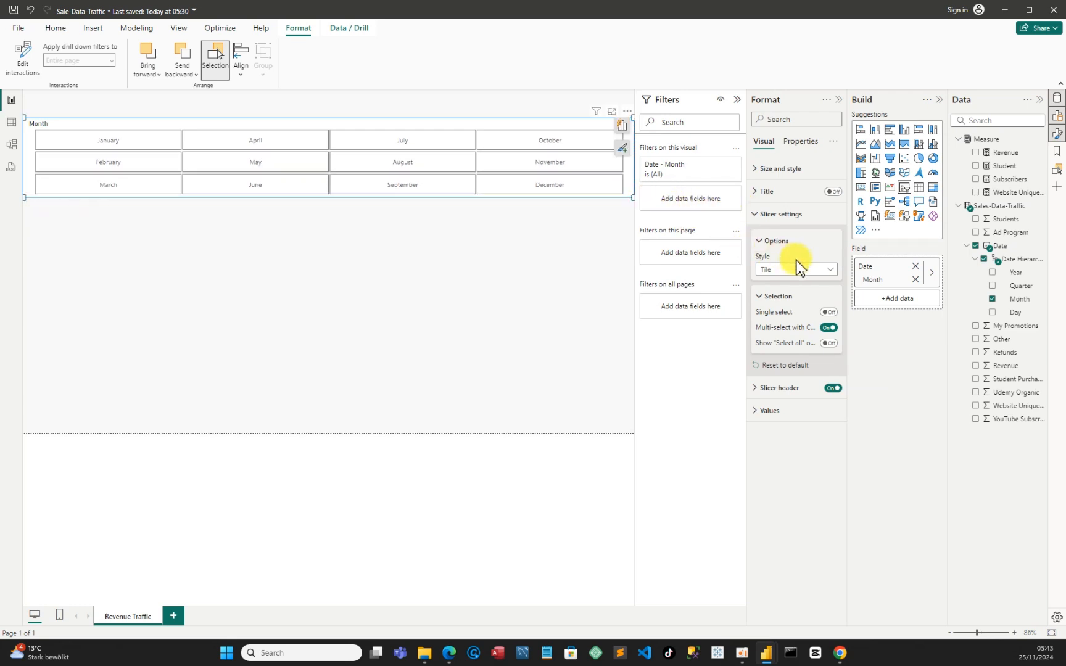
left_click(832, 272)
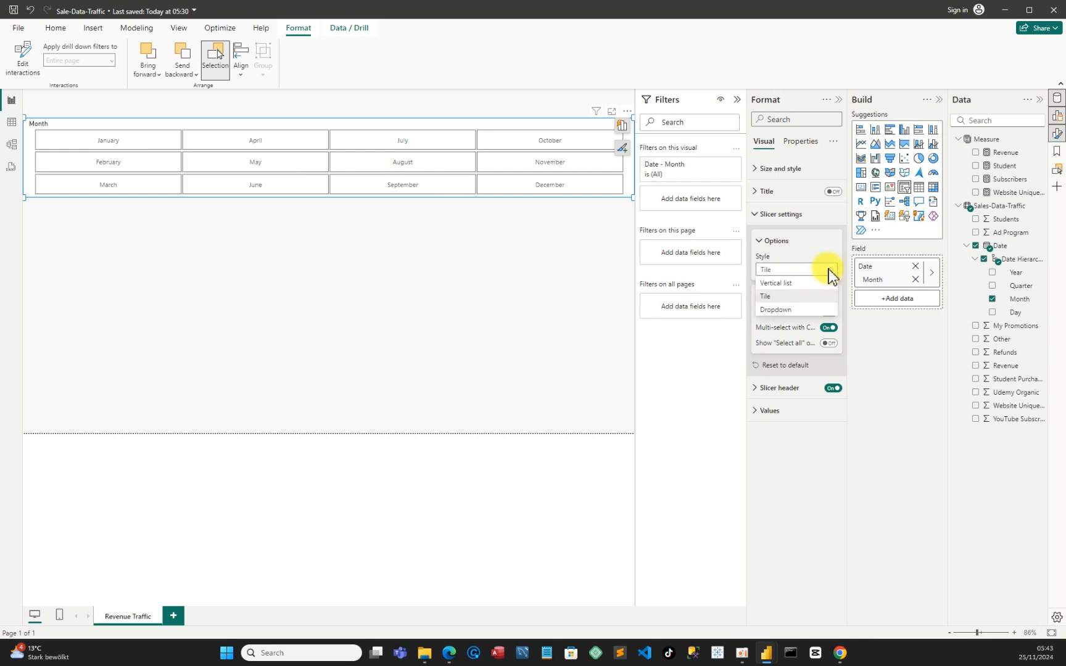
Switch to the Sales-Dashboard report and check the style options in its month slicer's settings
mouse_move(767, 654)
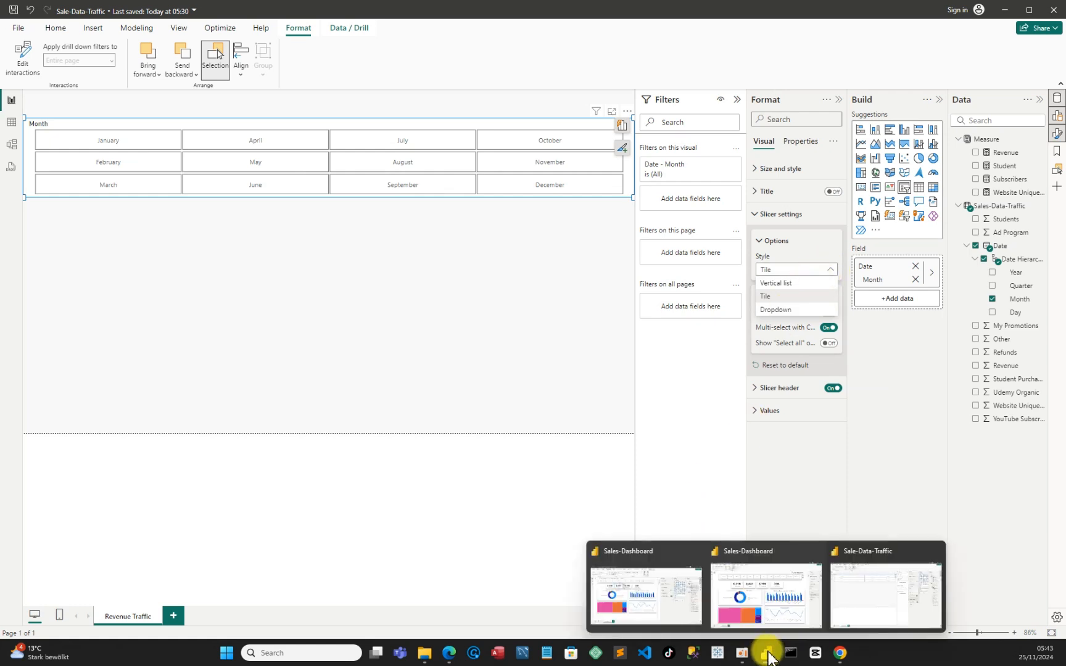
left_click(779, 600)
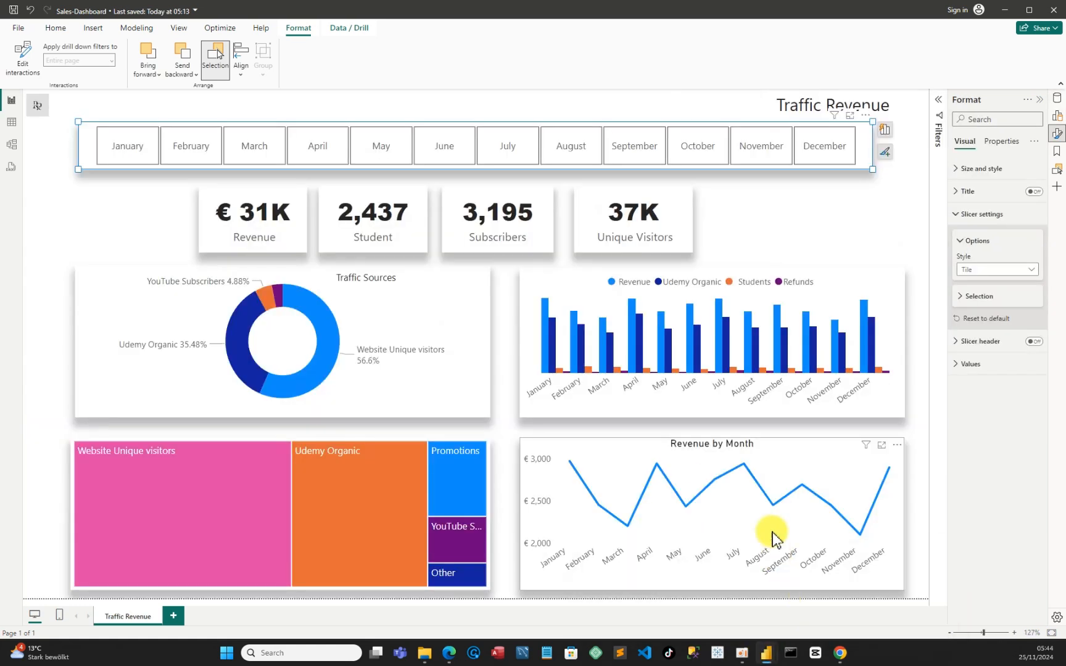
left_click(864, 115)
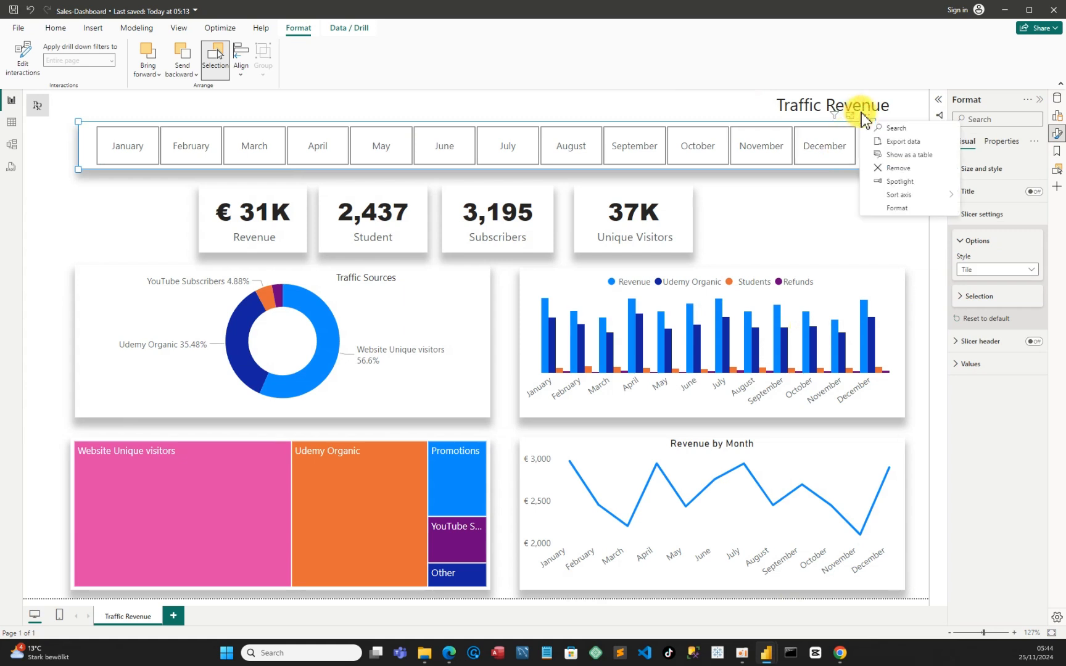
left_click(899, 205)
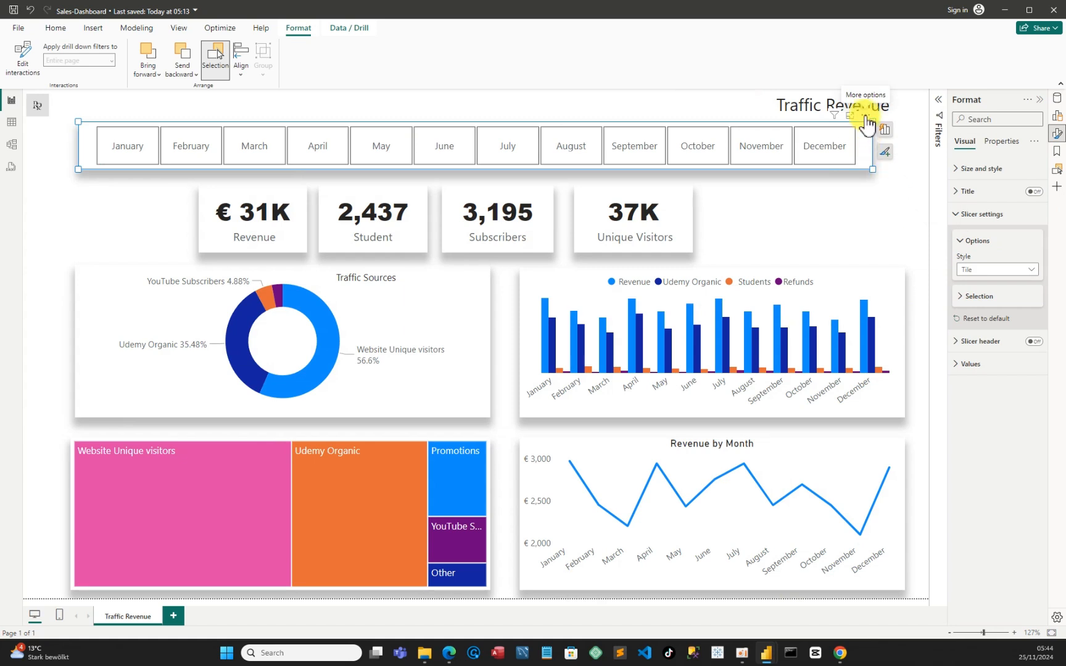
left_click(866, 116)
left_click(898, 209)
left_click(956, 215)
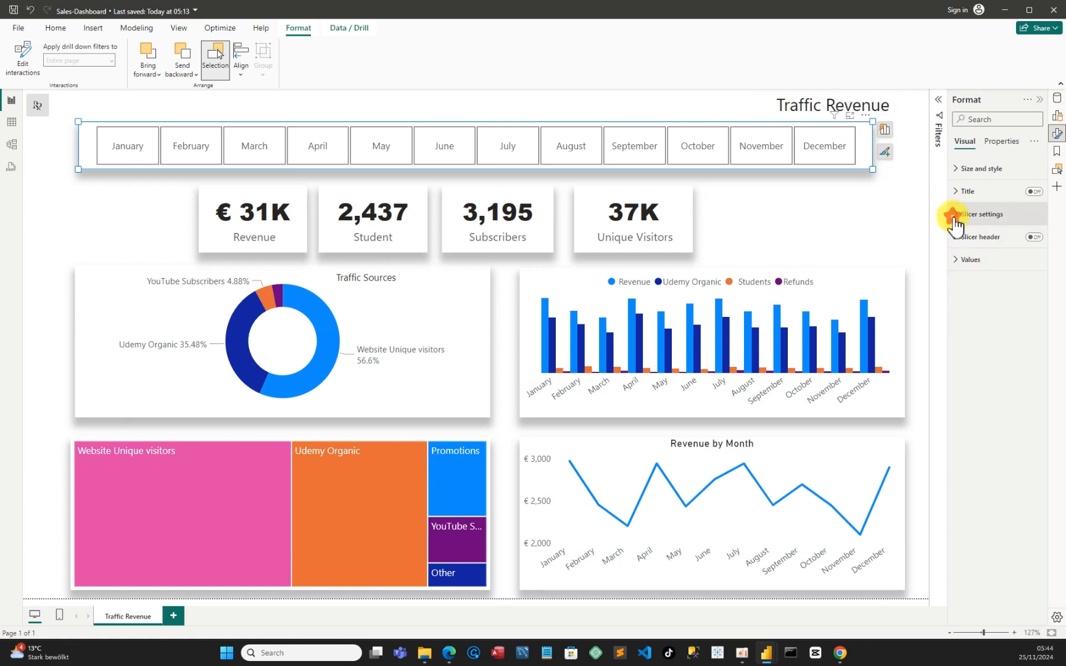
left_click(954, 217)
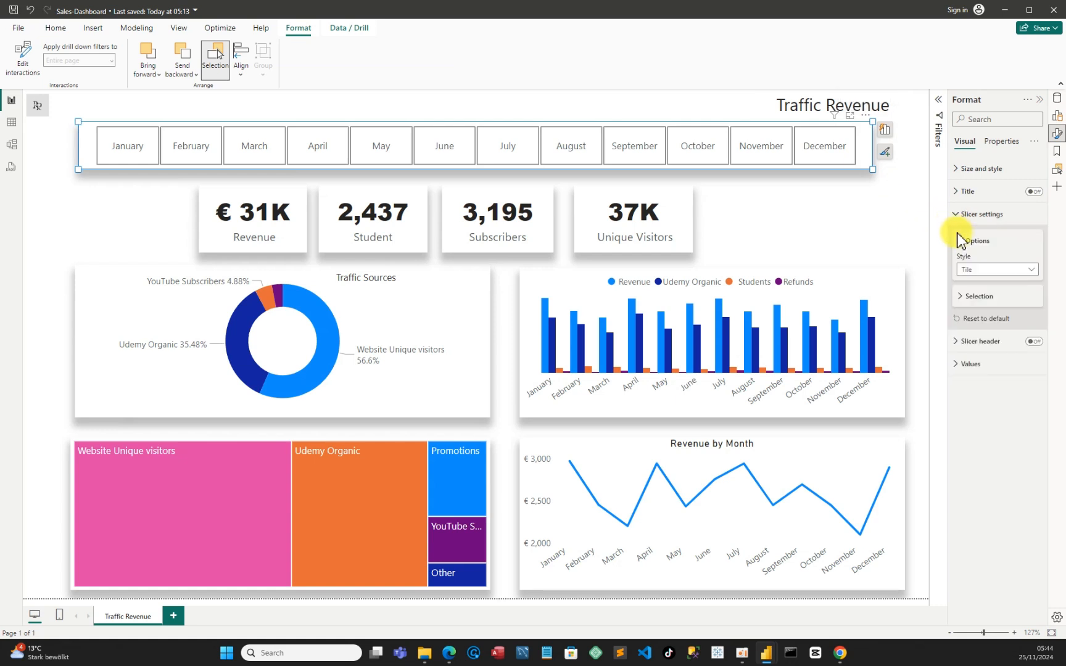
left_click(1036, 275)
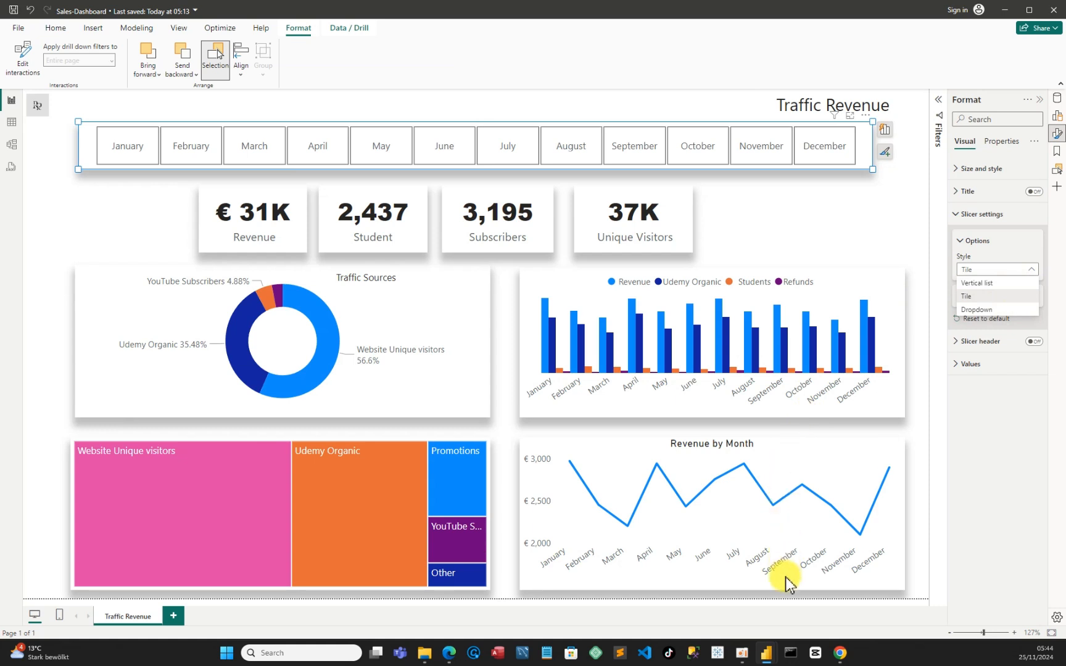
Return to the Sale-Data-Traffic report and collapse the Filters pane to give the canvas more room
mouse_move(775, 659)
left_click(869, 606)
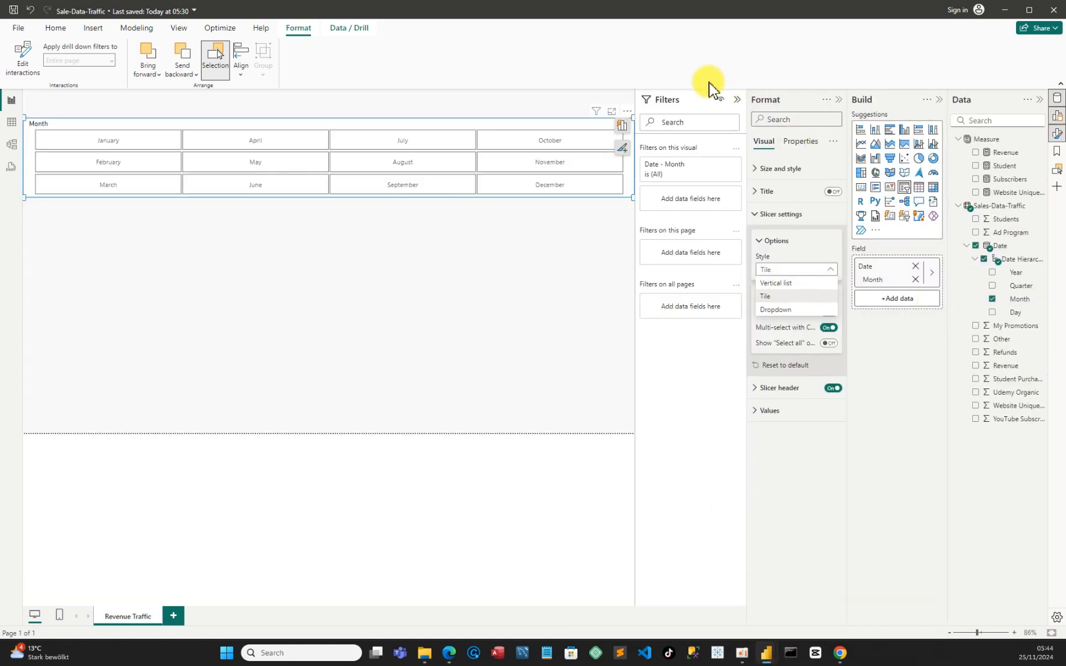
left_click(735, 99)
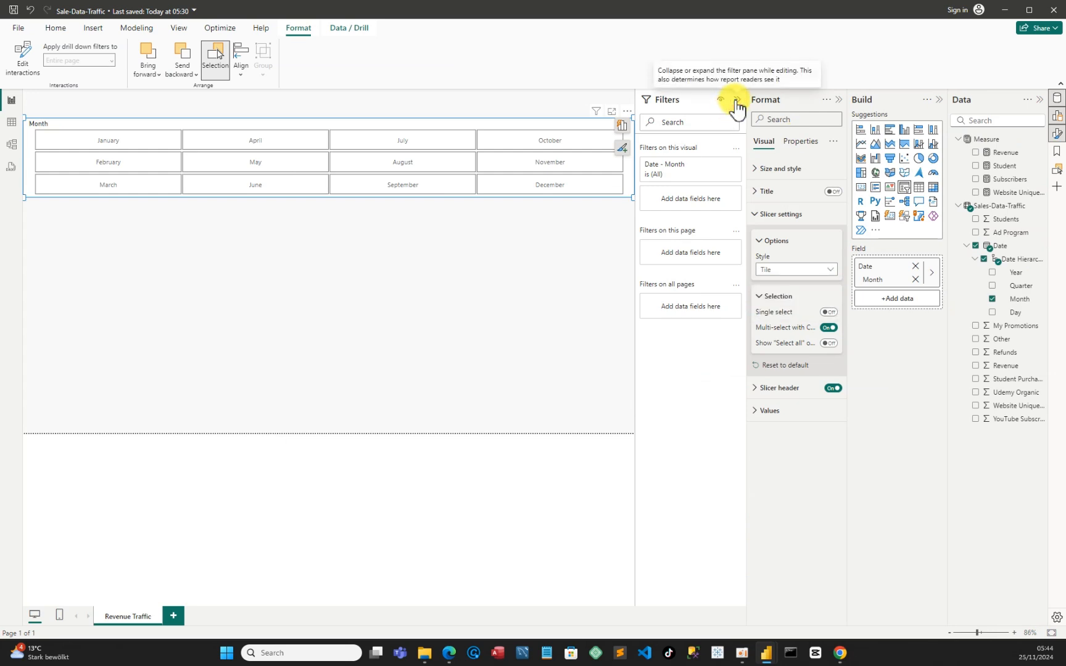
left_click(737, 100)
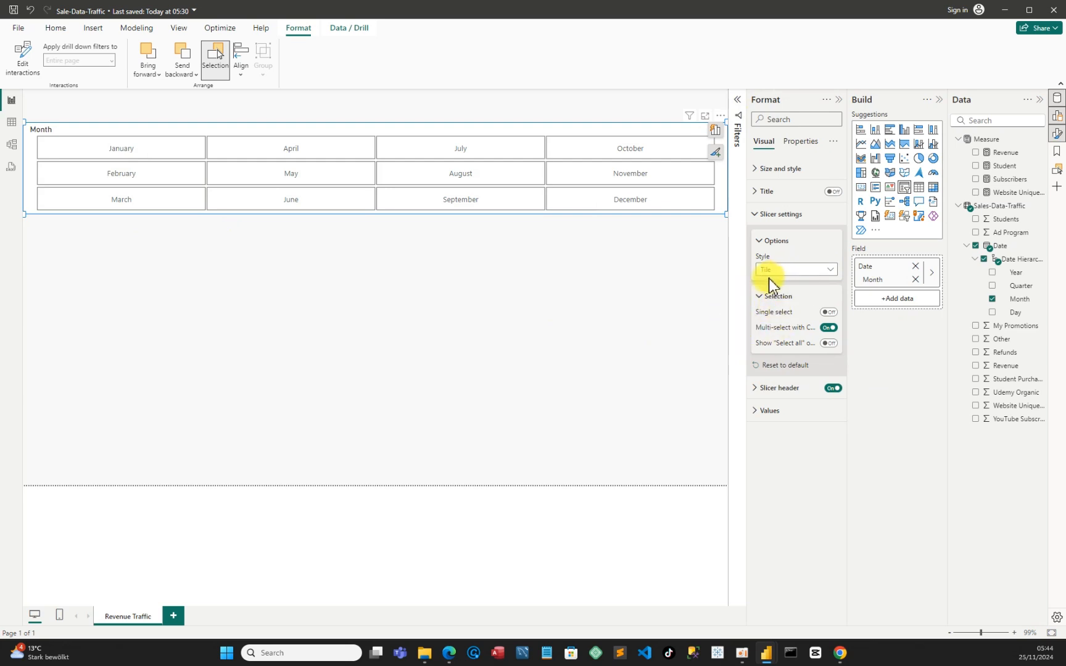
left_click(828, 270)
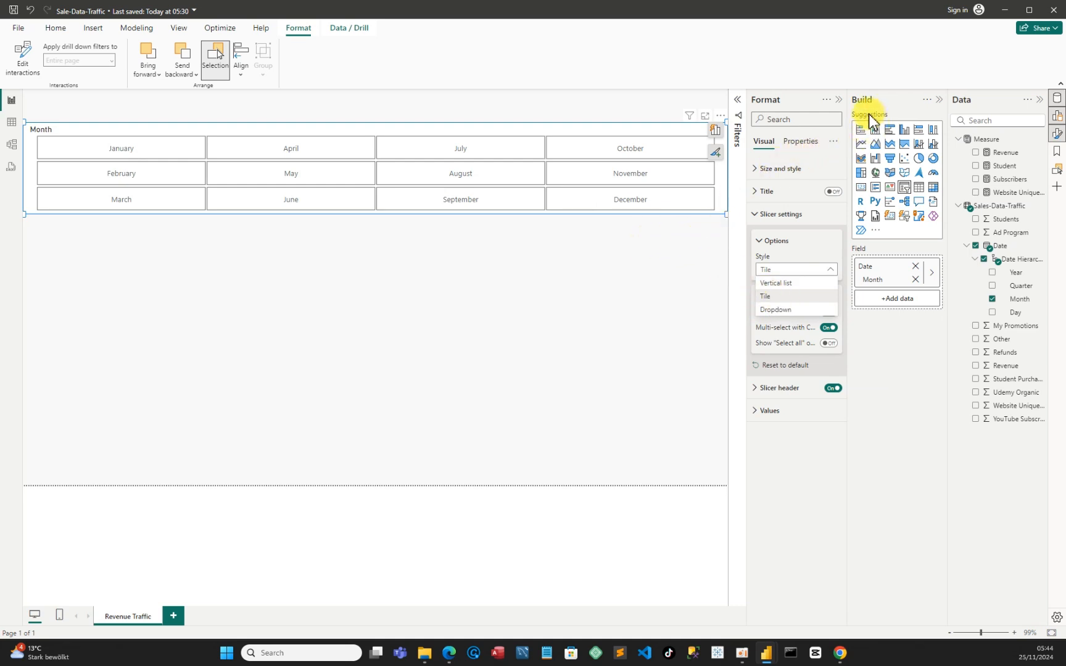
left_click(838, 102)
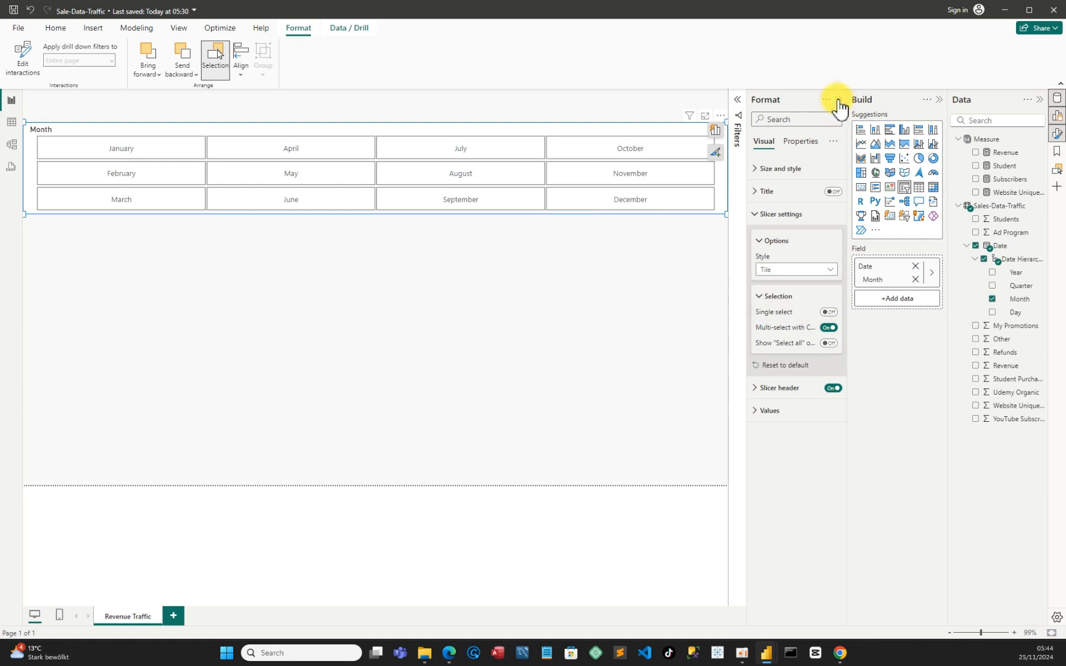
left_click(730, 228)
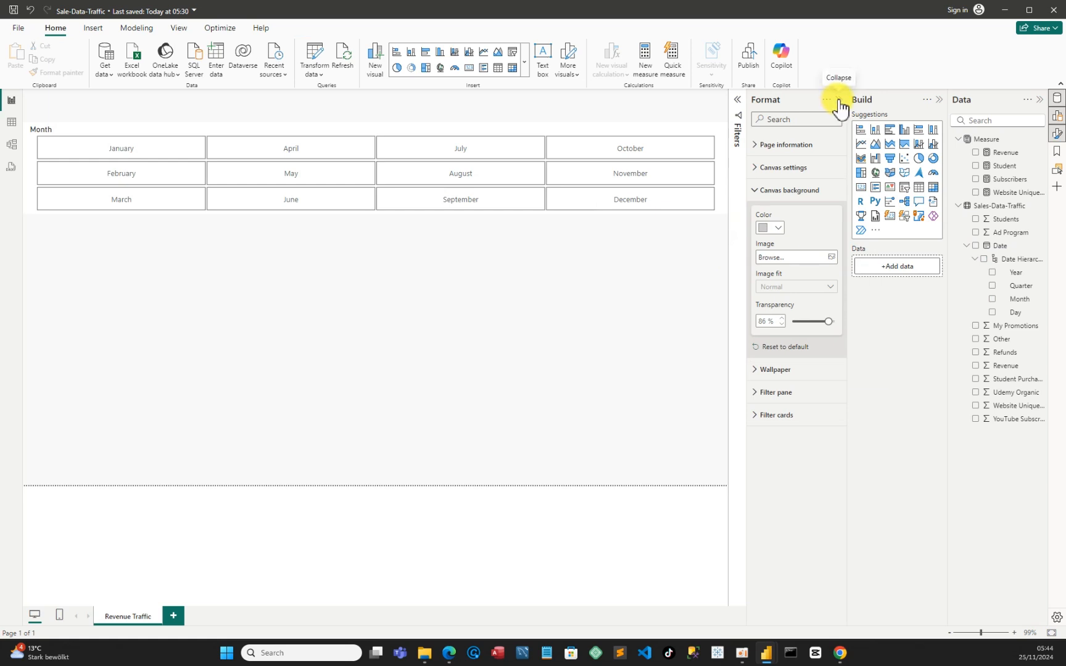
left_click(838, 99)
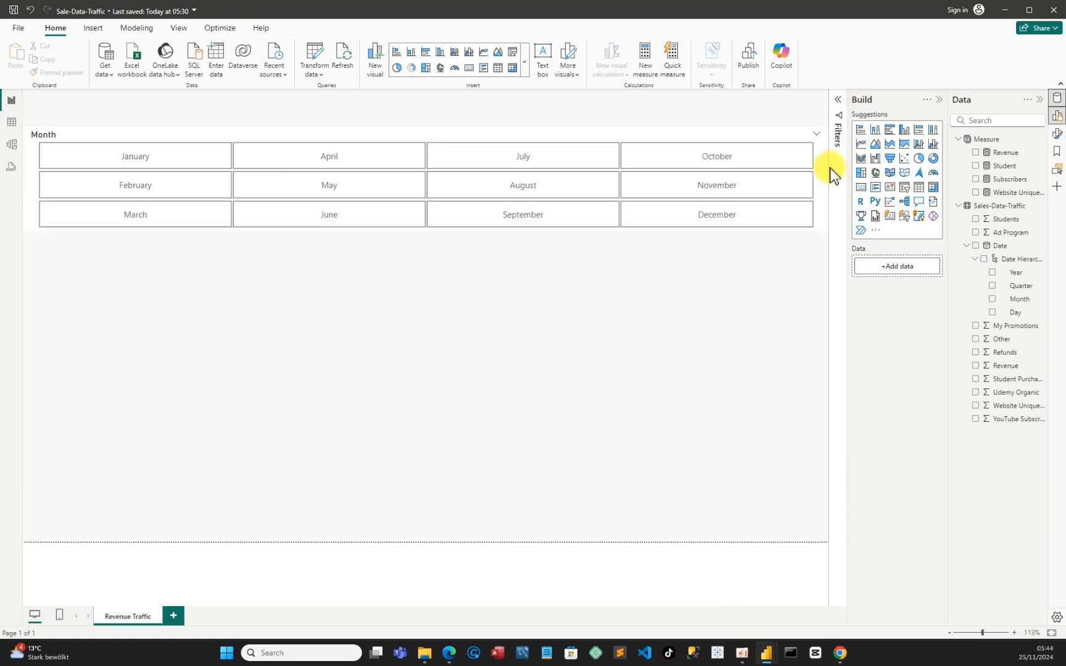
Reopen the month slicer's formatting and try hiding its slicer header
left_click(819, 138)
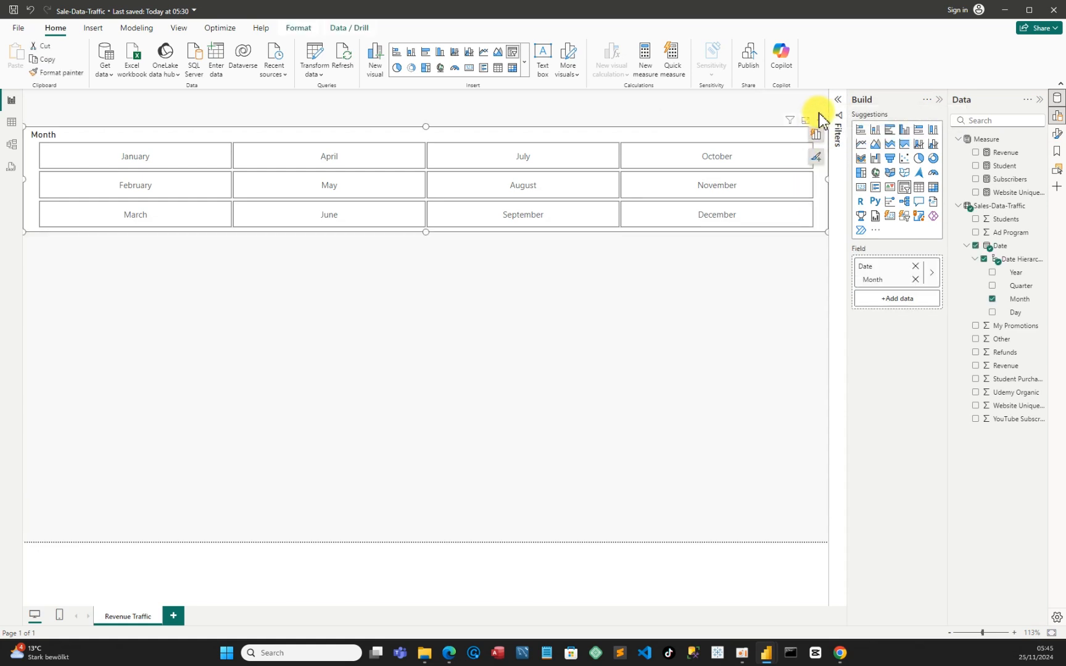
left_click(821, 121)
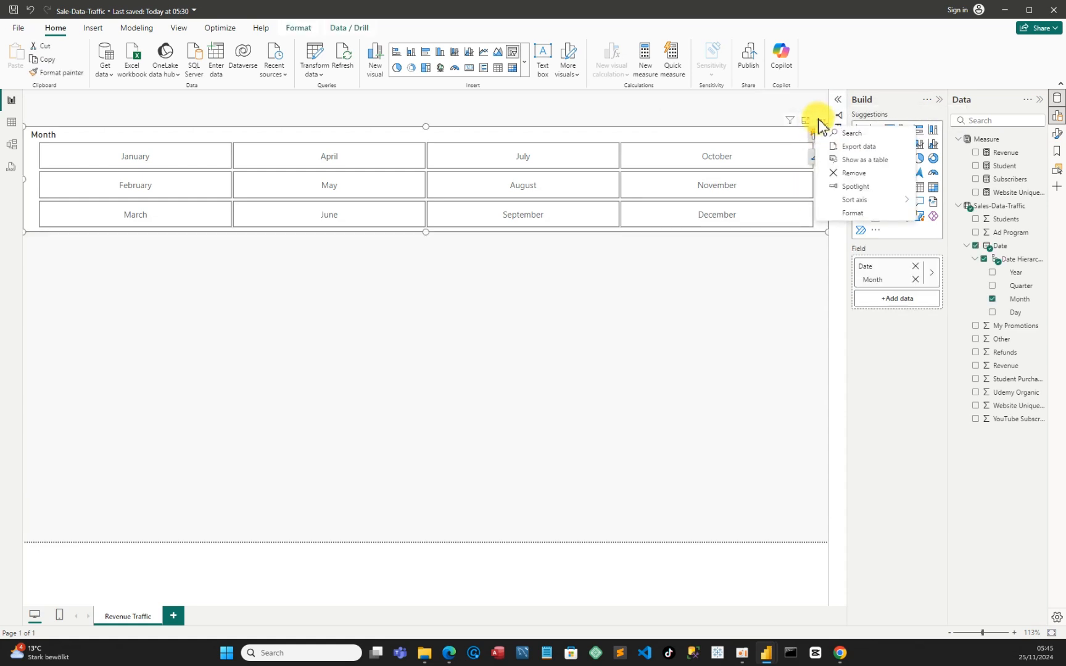
left_click(852, 215)
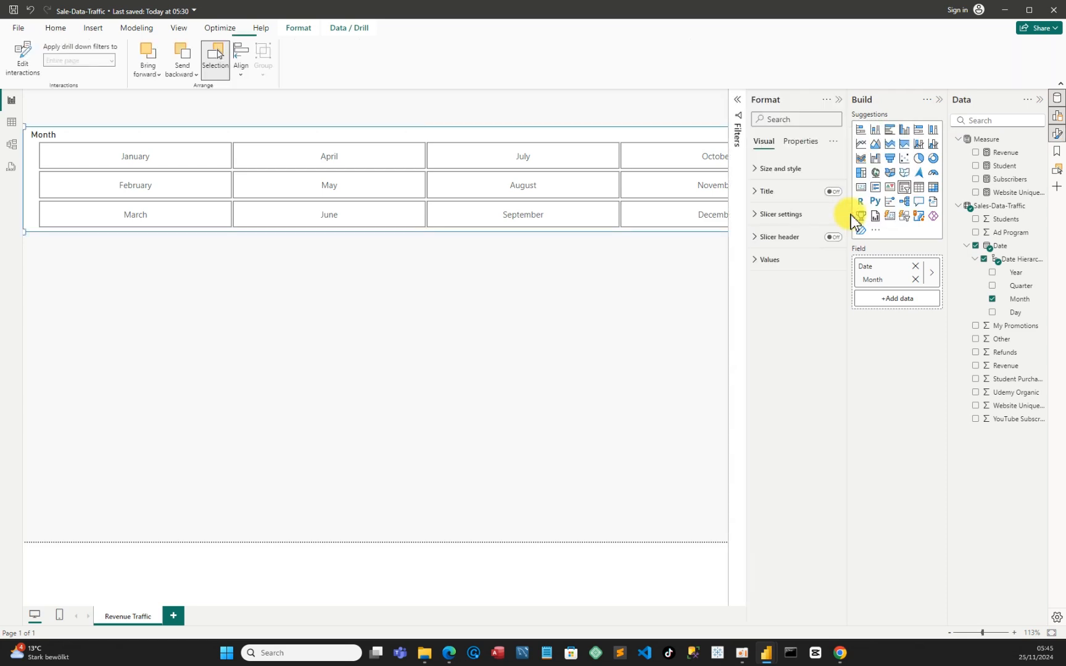
left_click(833, 237)
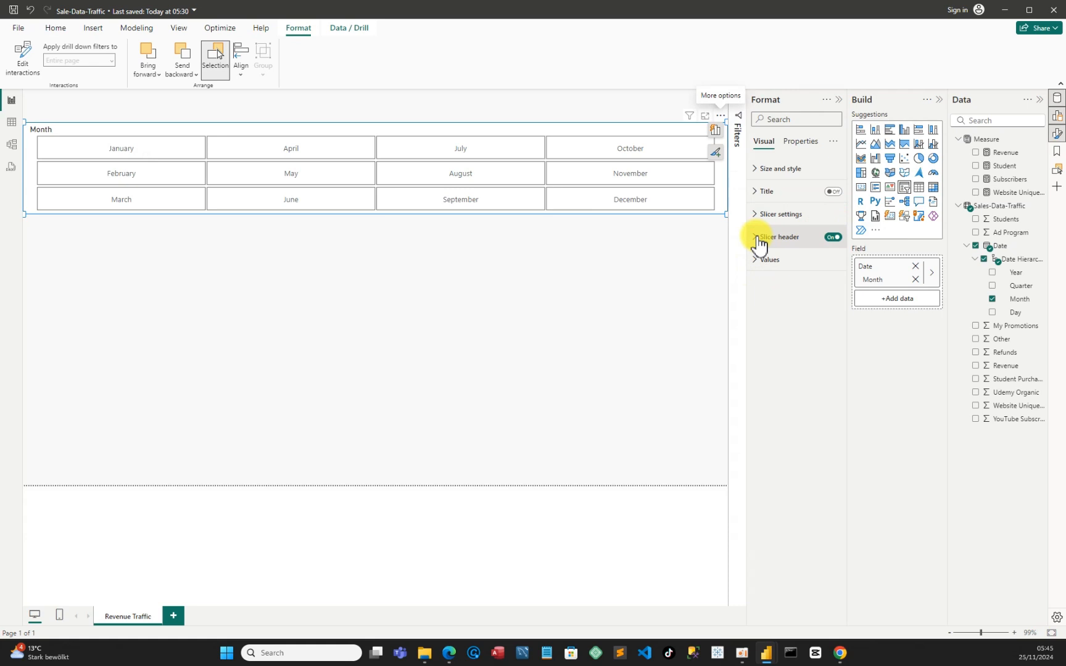
left_click(758, 241)
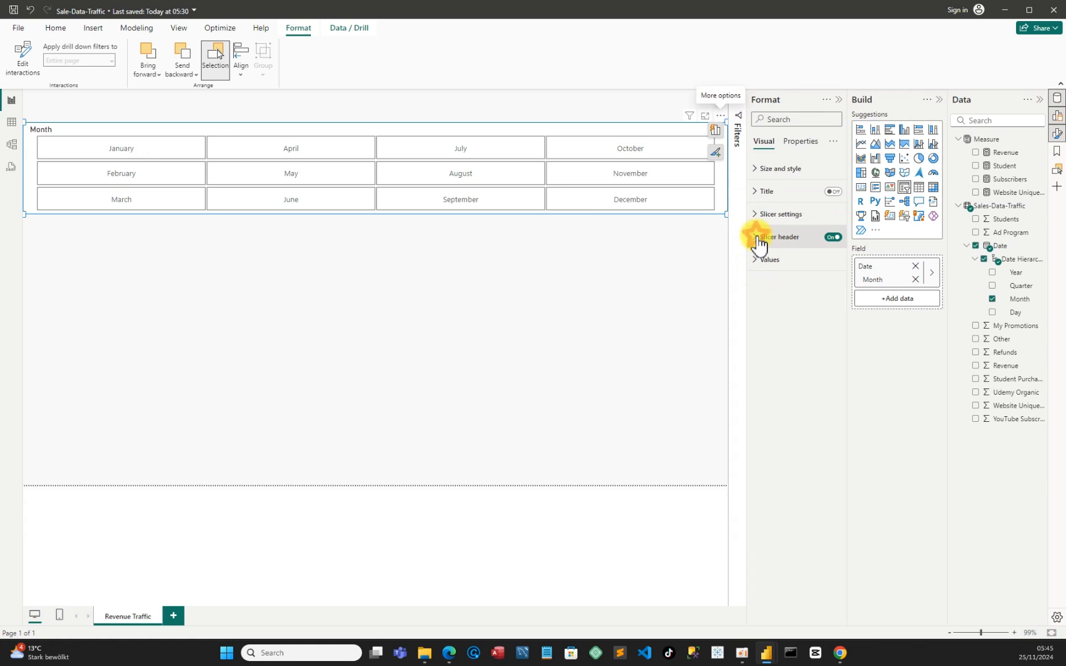
left_click(833, 240)
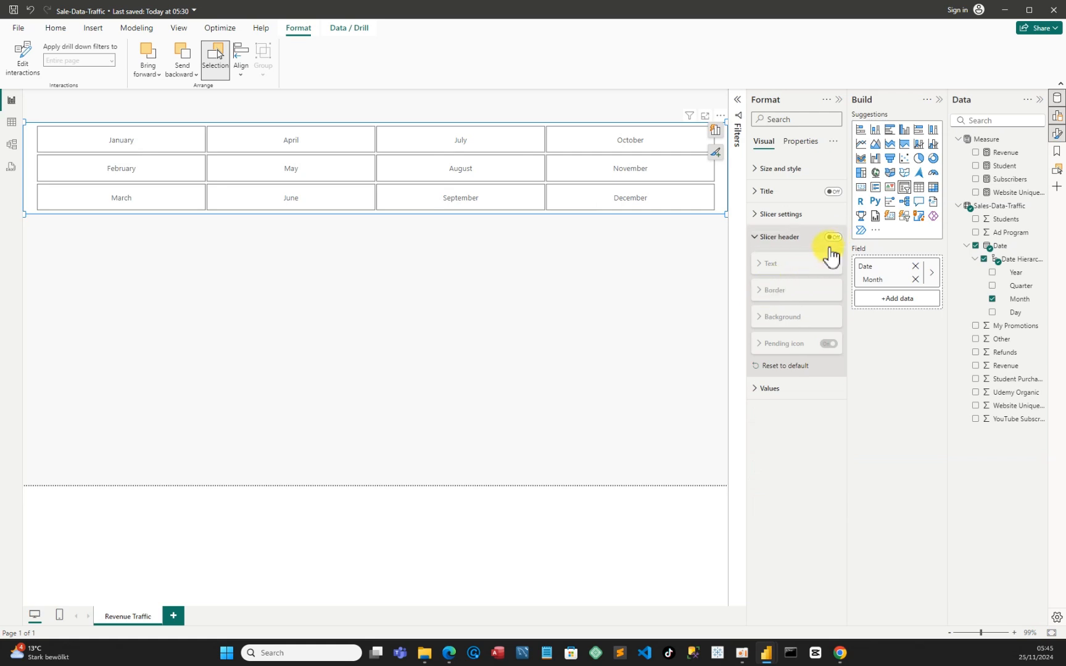
Turn off multi-select with Ctrl in the month slicer's selection settings
left_click(760, 191)
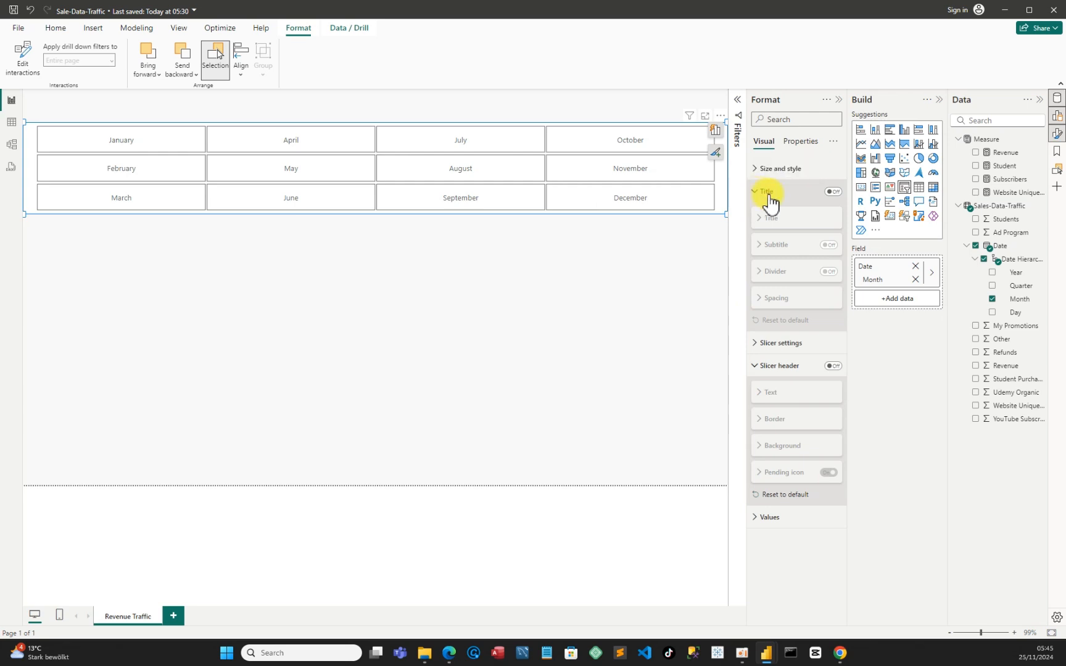
left_click(754, 344)
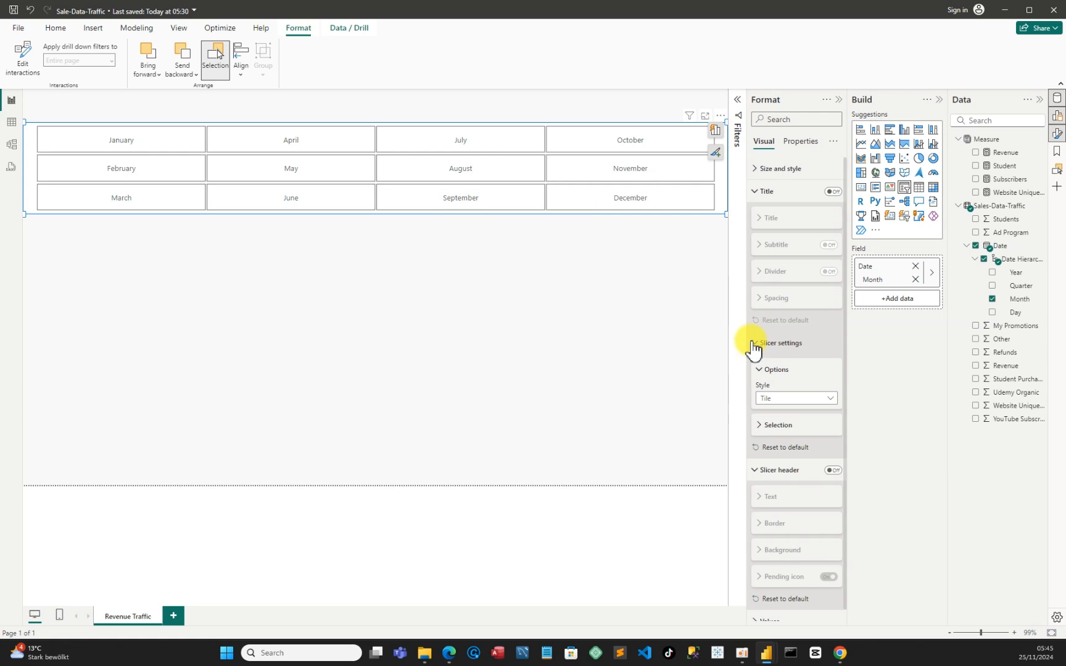
left_click(763, 427)
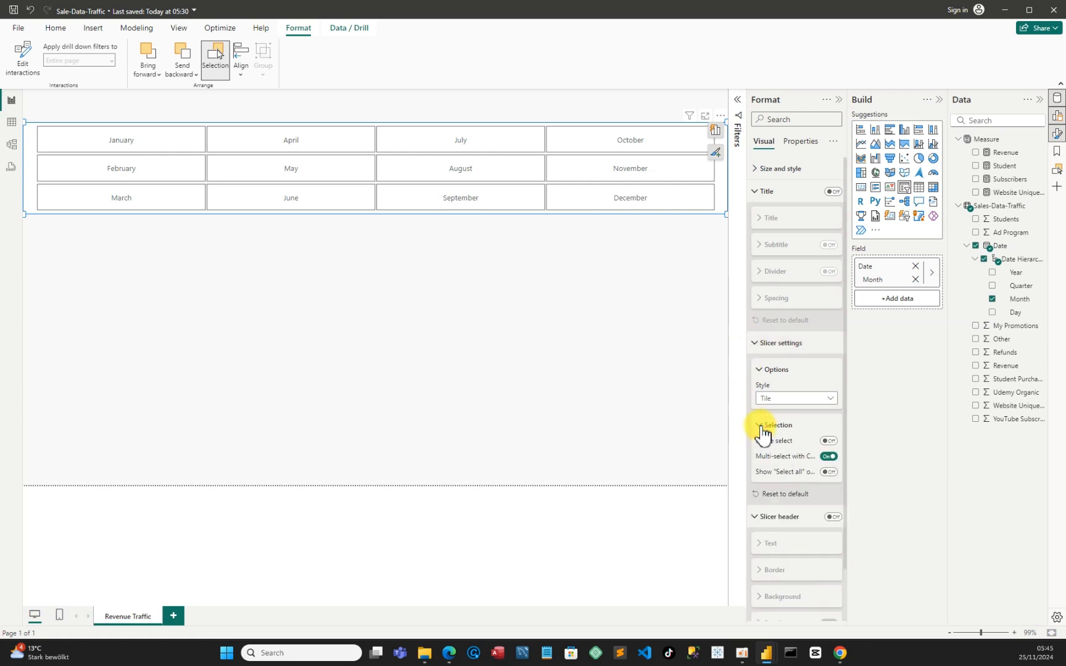
left_click(828, 457)
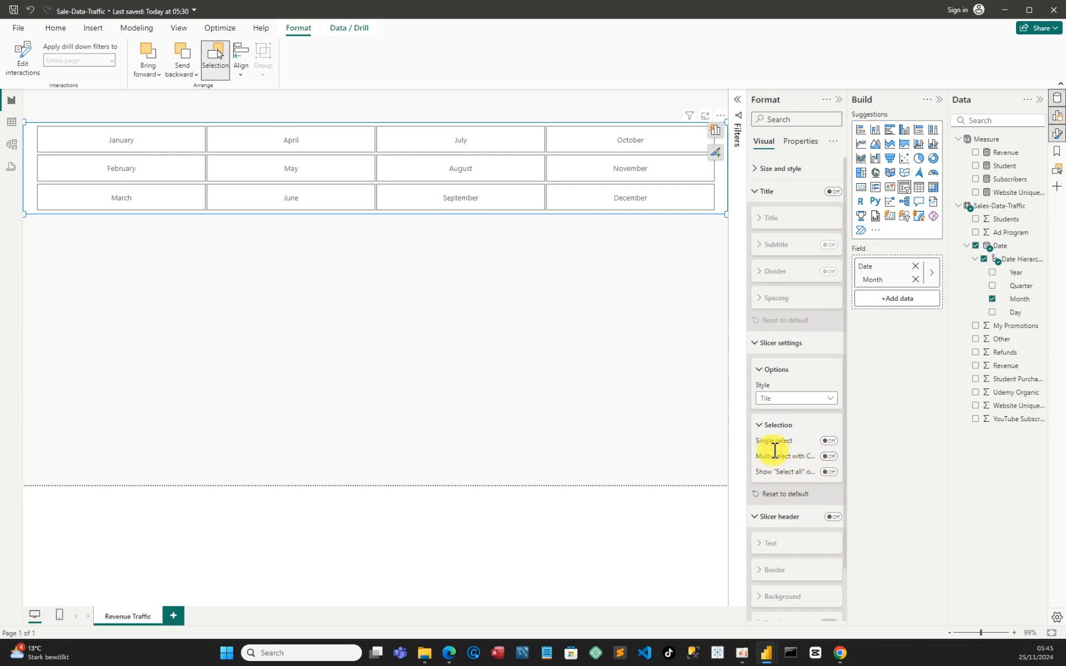
left_click(764, 371)
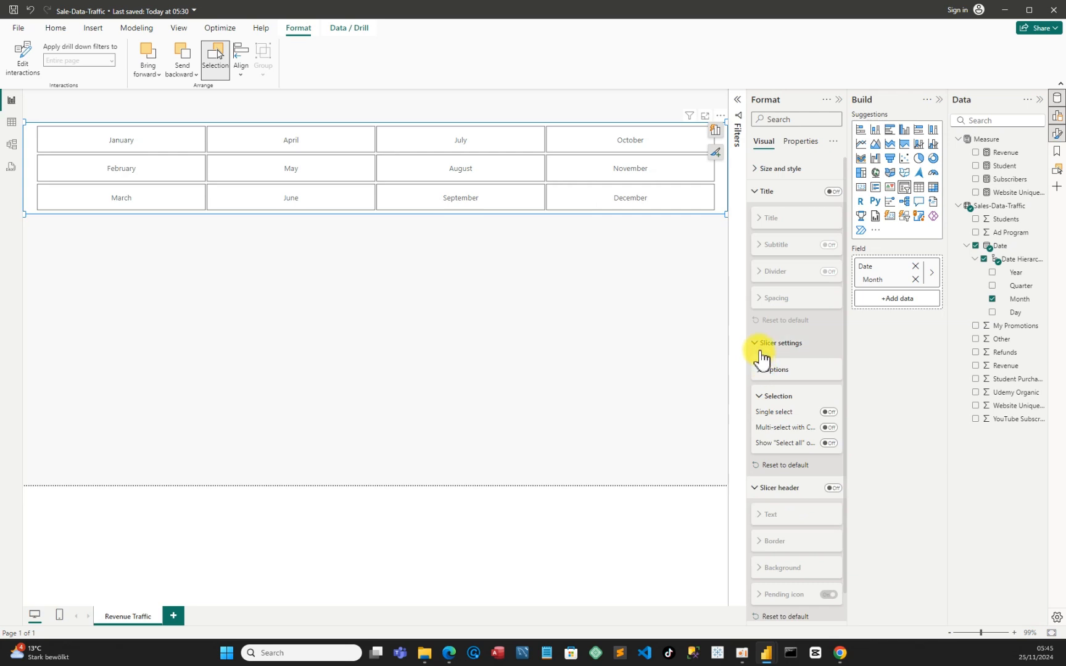
left_click(759, 345)
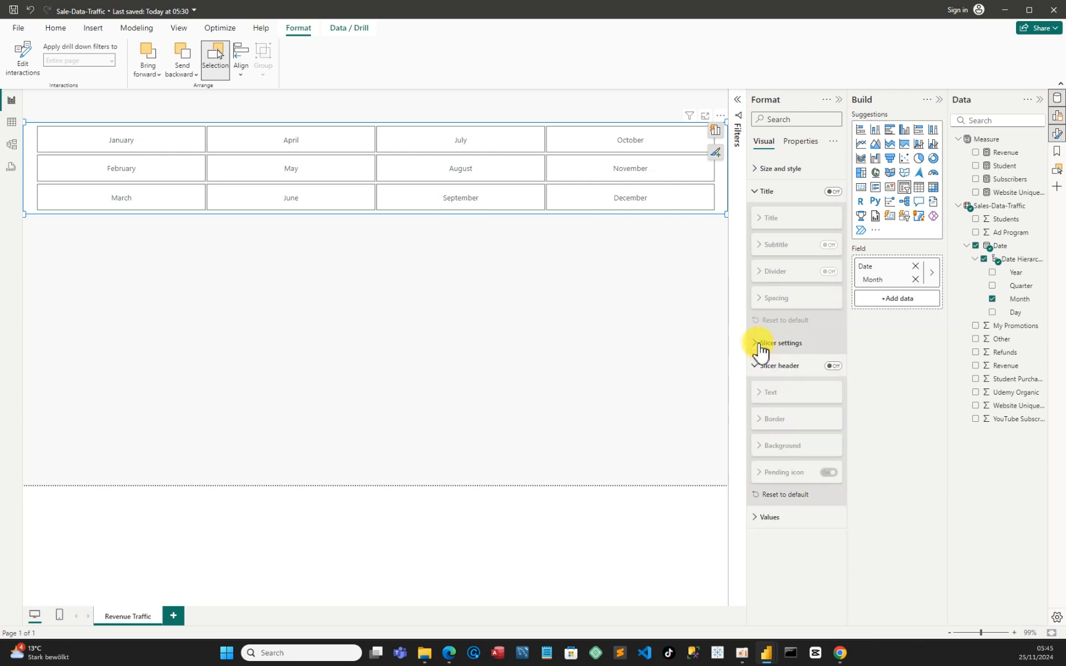
Turn the slicer header back on, review its text, background and border options, and switch off its pending icon
left_click(834, 366)
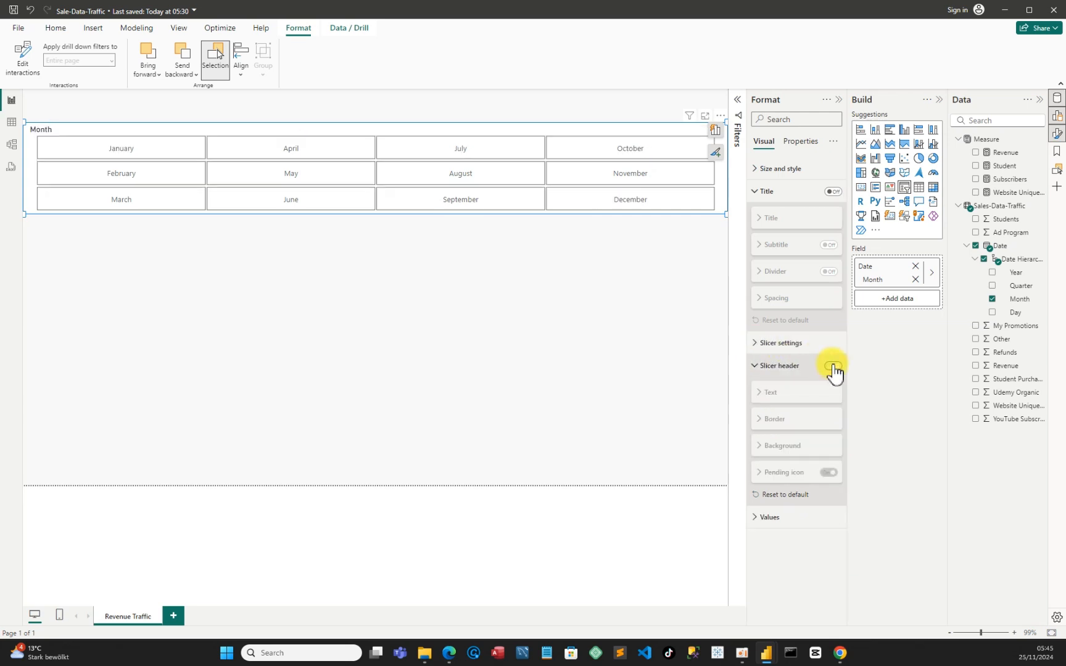
left_click(802, 392)
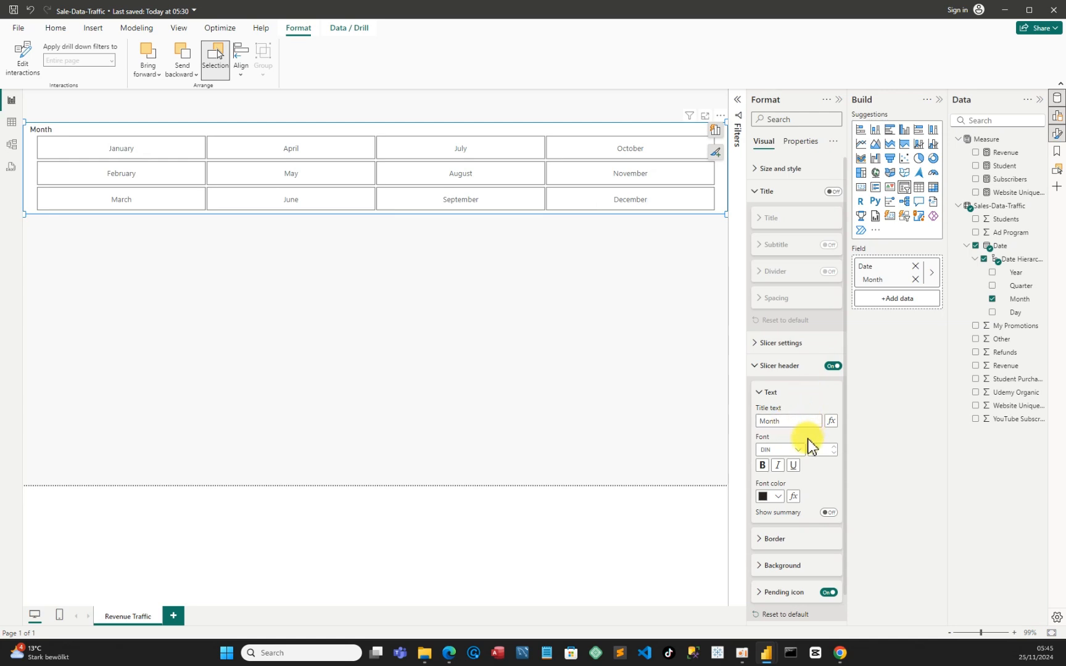
scroll(809, 444, "down", 1)
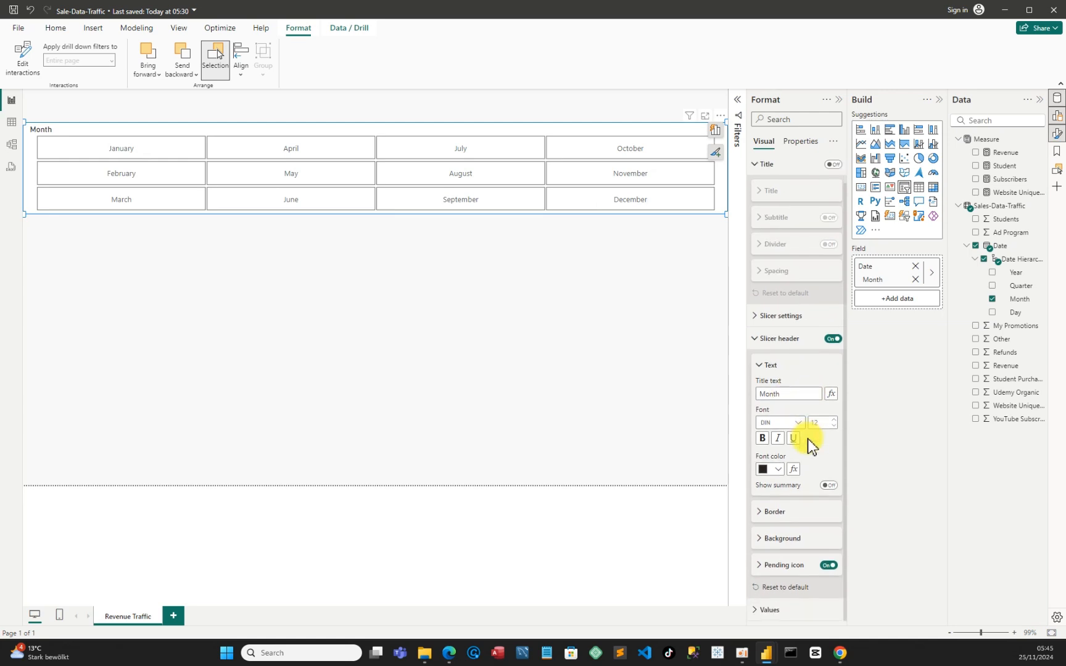
left_click(763, 539)
scroll(800, 539, "down", 1)
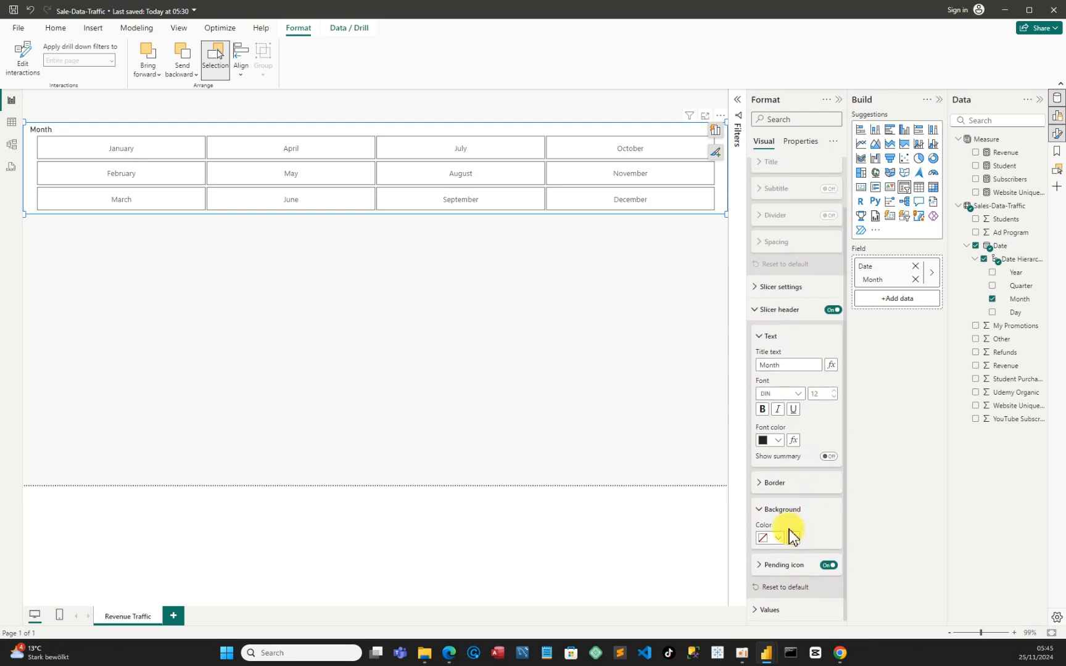
left_click(765, 486)
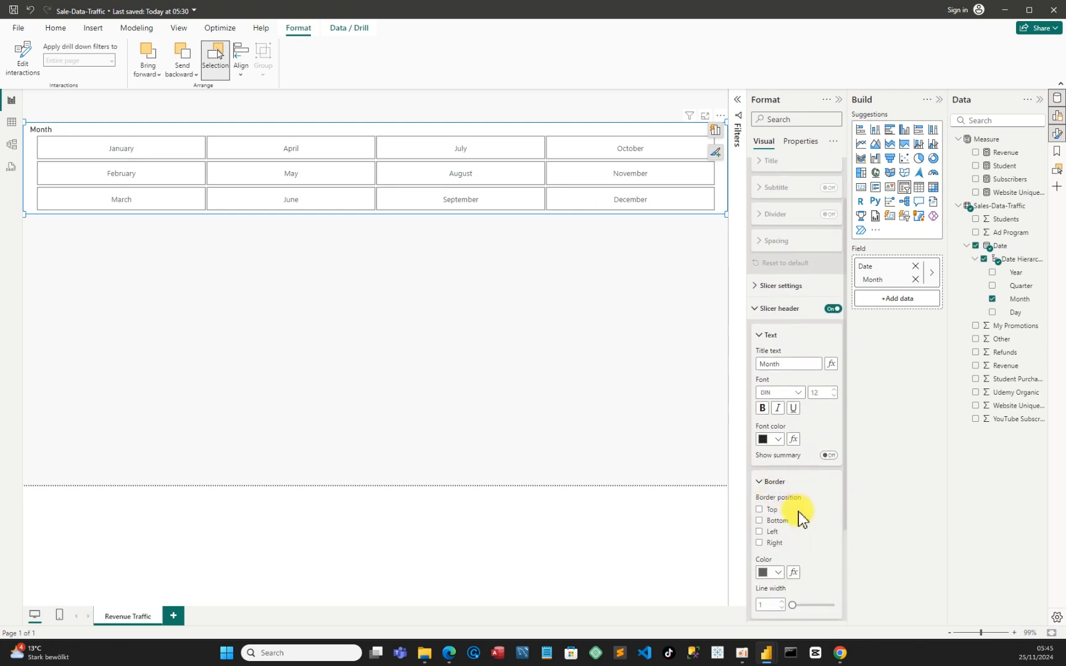
scroll(799, 516, "down", 2)
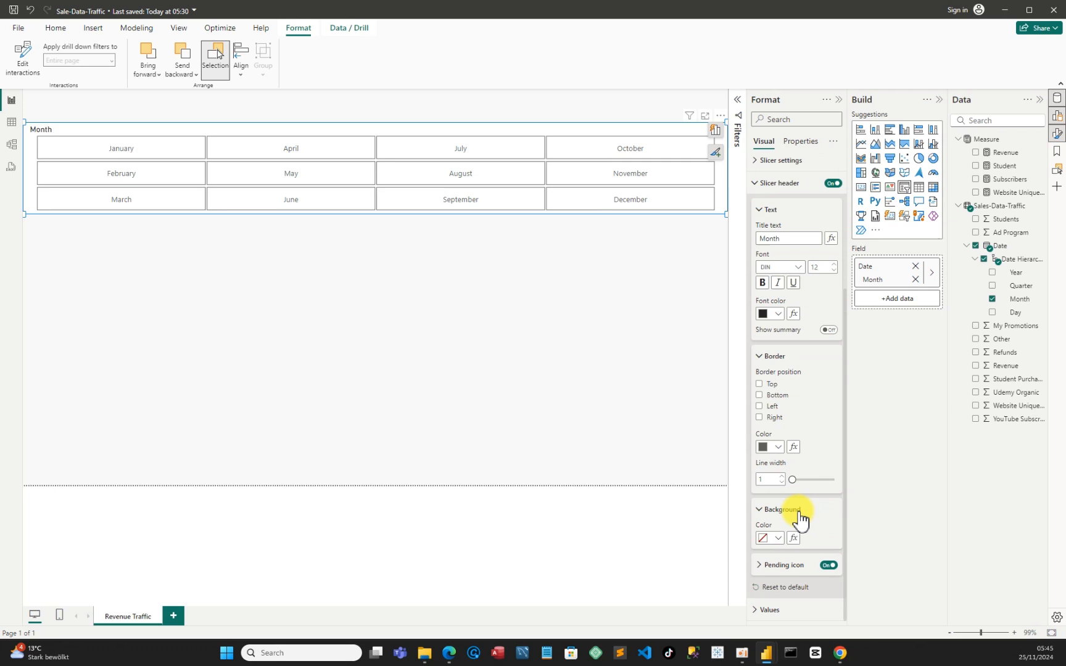
left_click(829, 566)
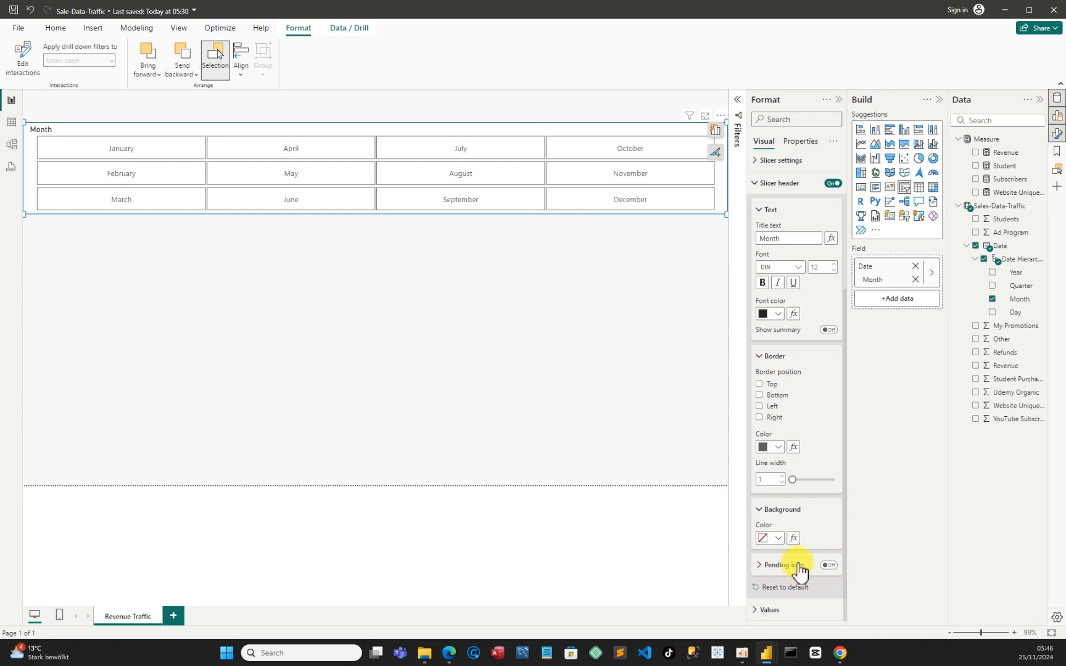
scroll(772, 484, "up", 3)
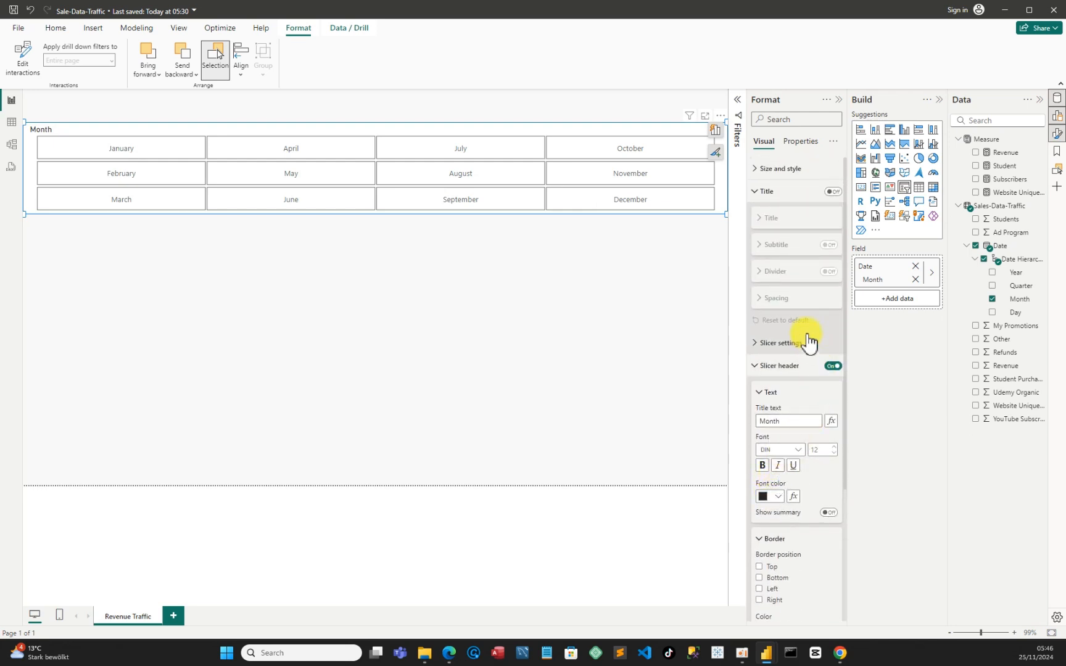
Turn off the month slicer's background, add a shadow positioned at Bottom, and collapse the Format pane
left_click(756, 172)
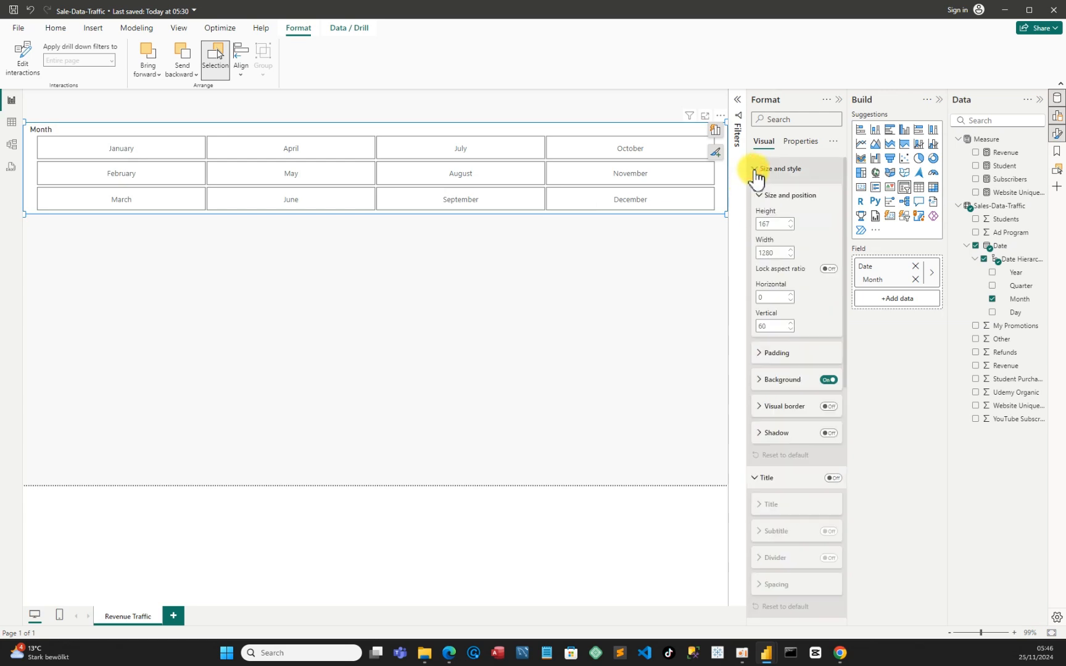
left_click(830, 381)
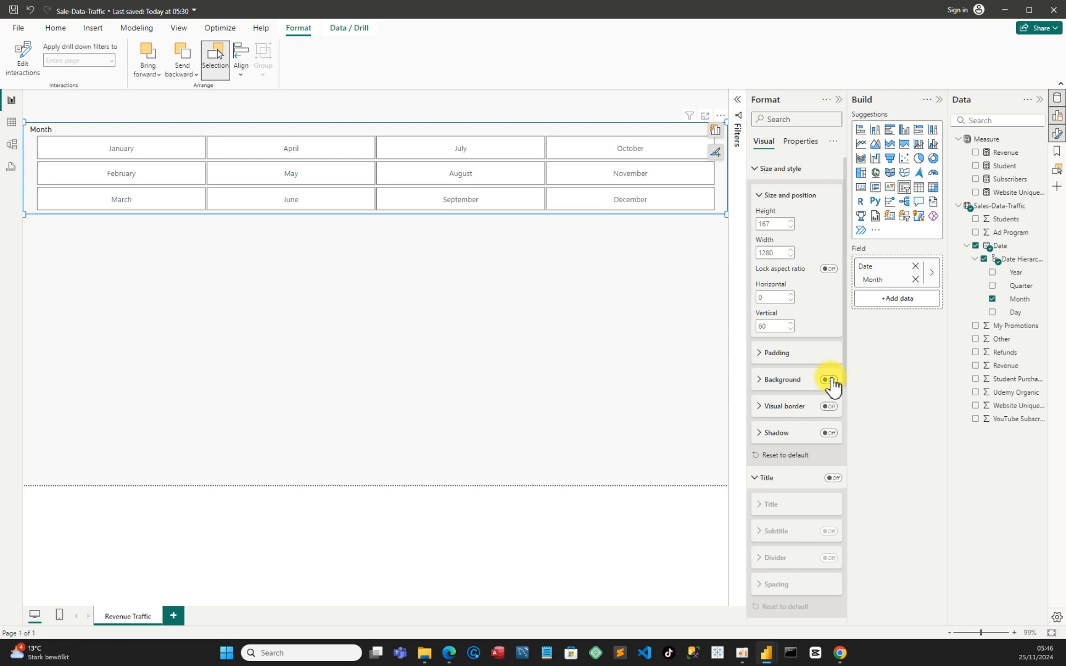
left_click(759, 438)
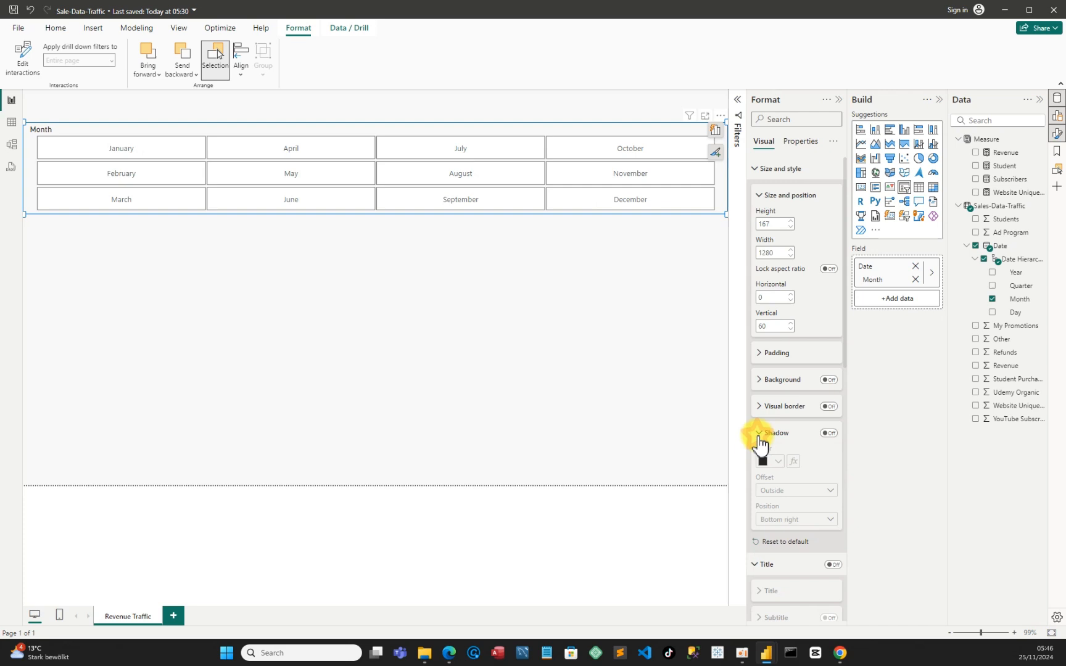
left_click(829, 433)
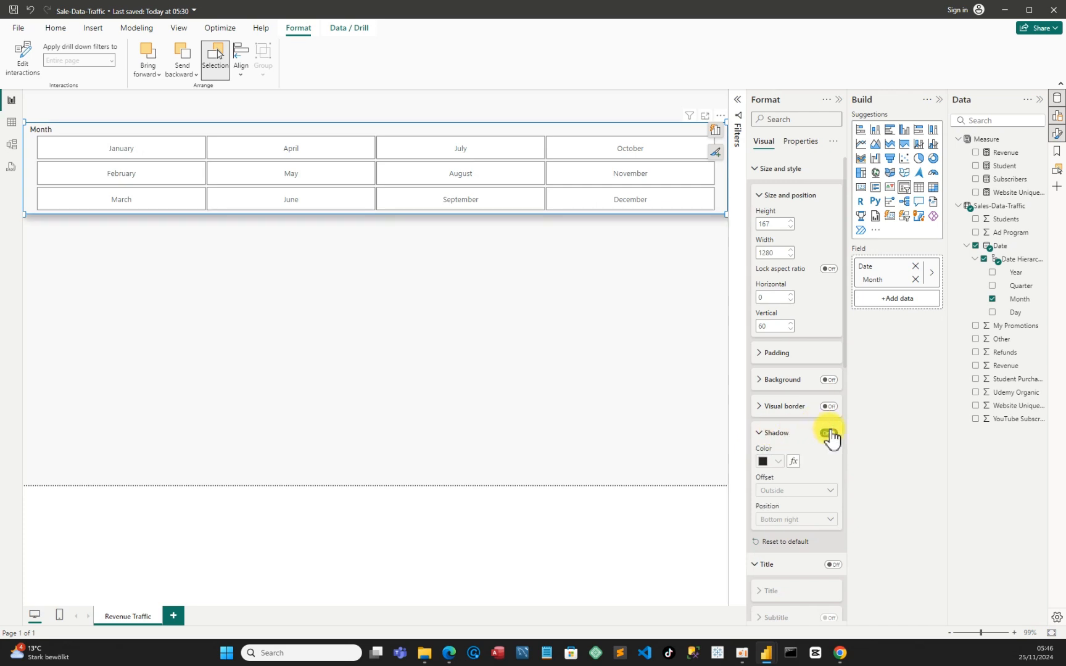
left_click(805, 519)
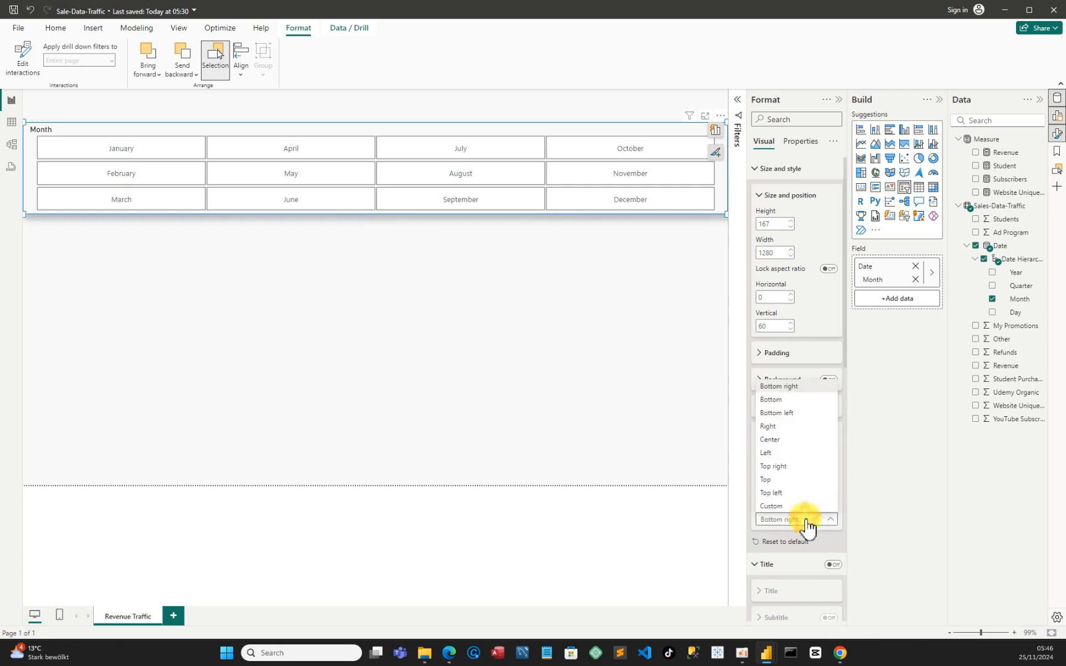
left_click(775, 401)
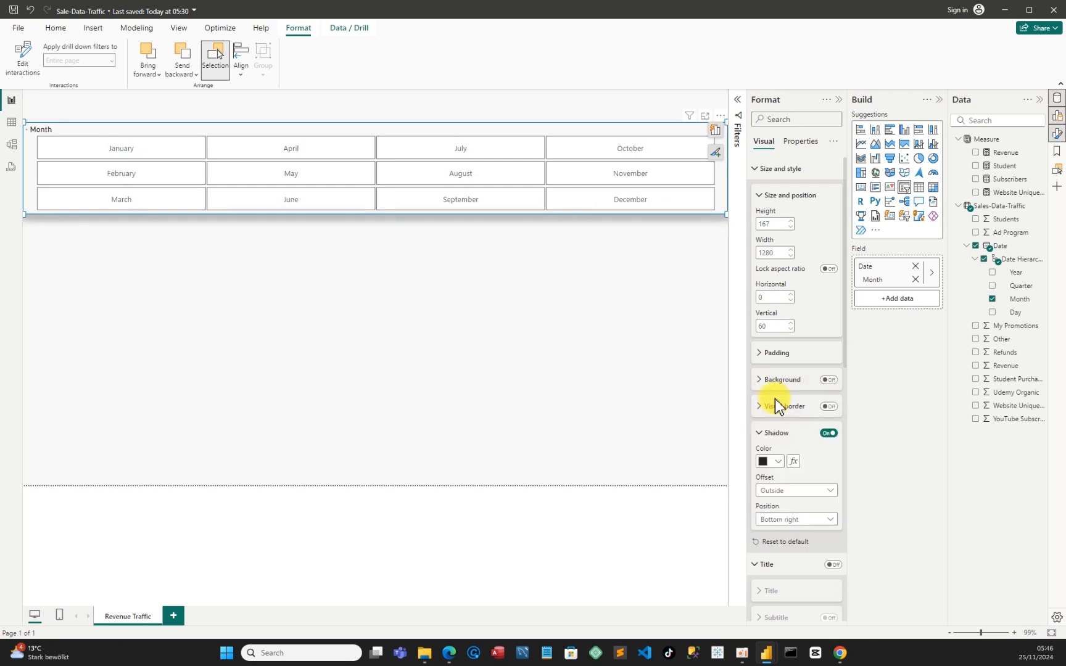
left_click(655, 331)
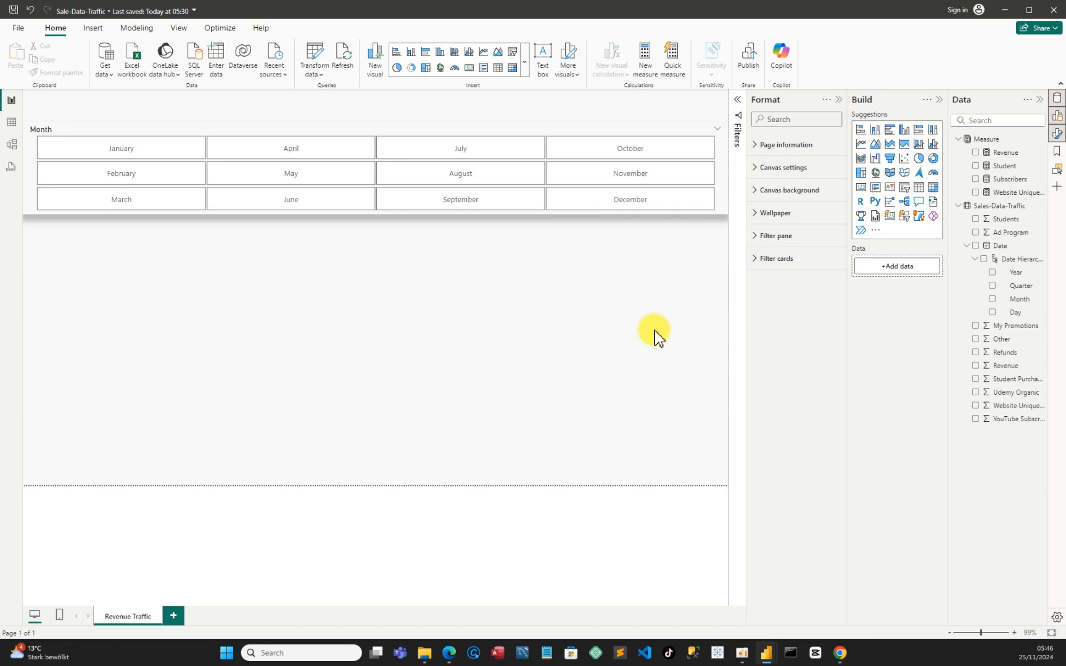
left_click(836, 100)
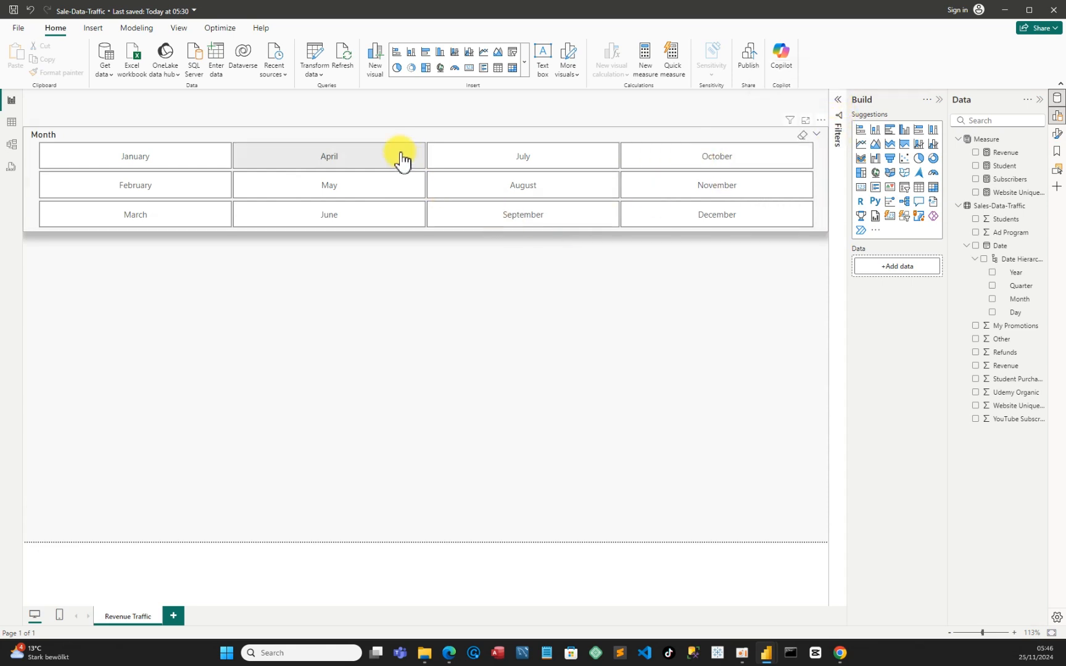
Shorten the month slicer until all twelve tiles form one thin row, placed slightly below the page's upper edge
left_click_drag(411, 119, 420, 100)
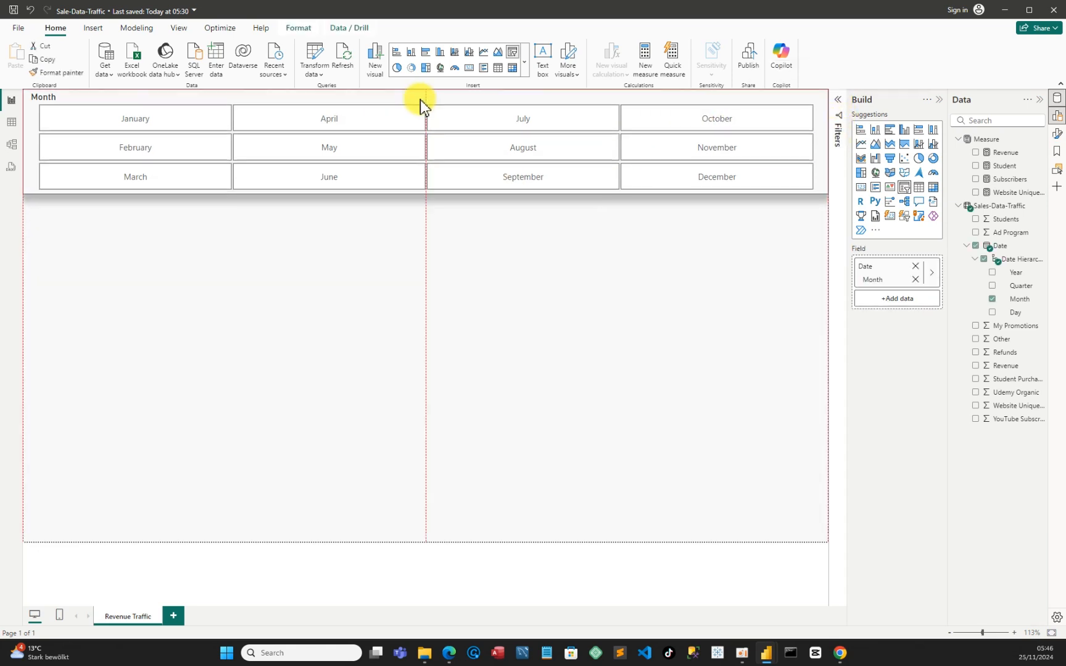
left_click_drag(428, 195, 430, 158)
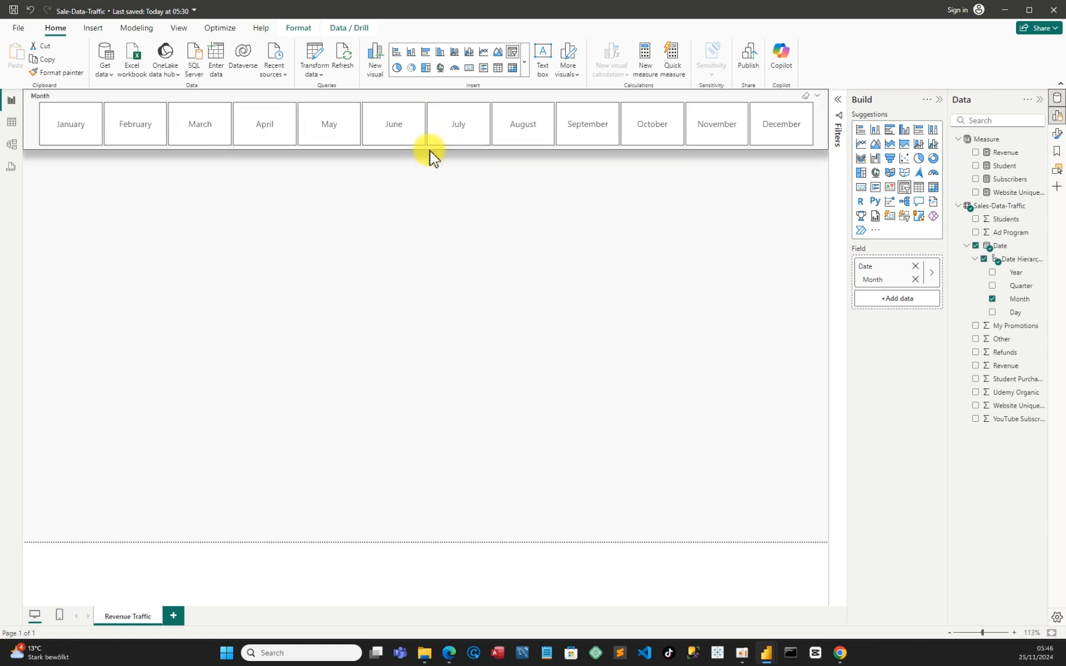
left_click_drag(279, 96, 313, 115)
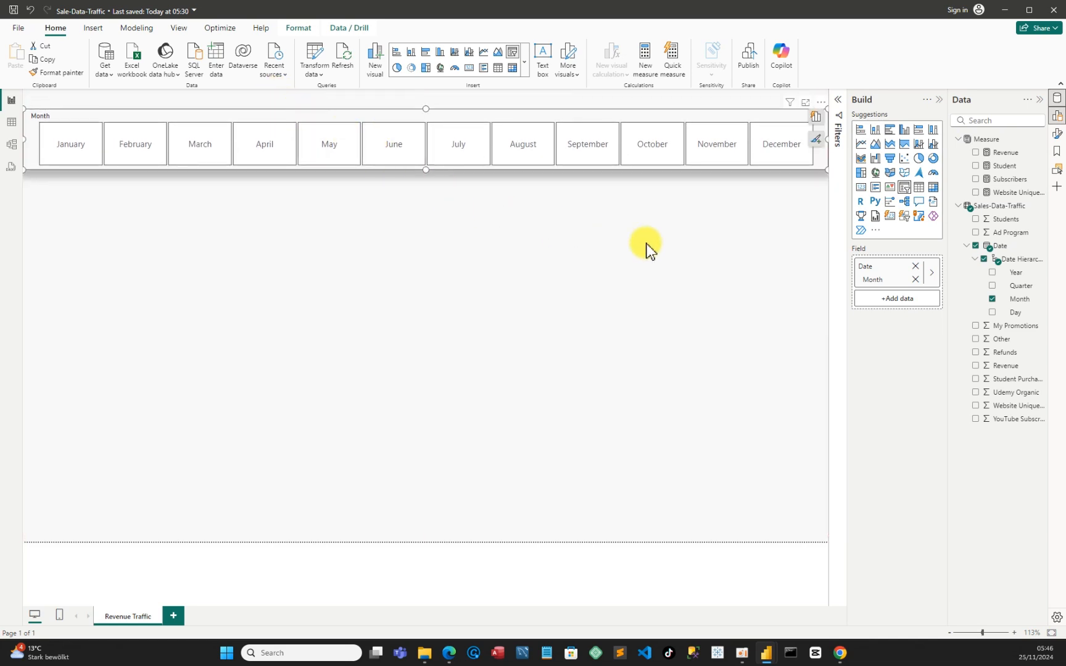
left_click_drag(686, 117, 686, 144)
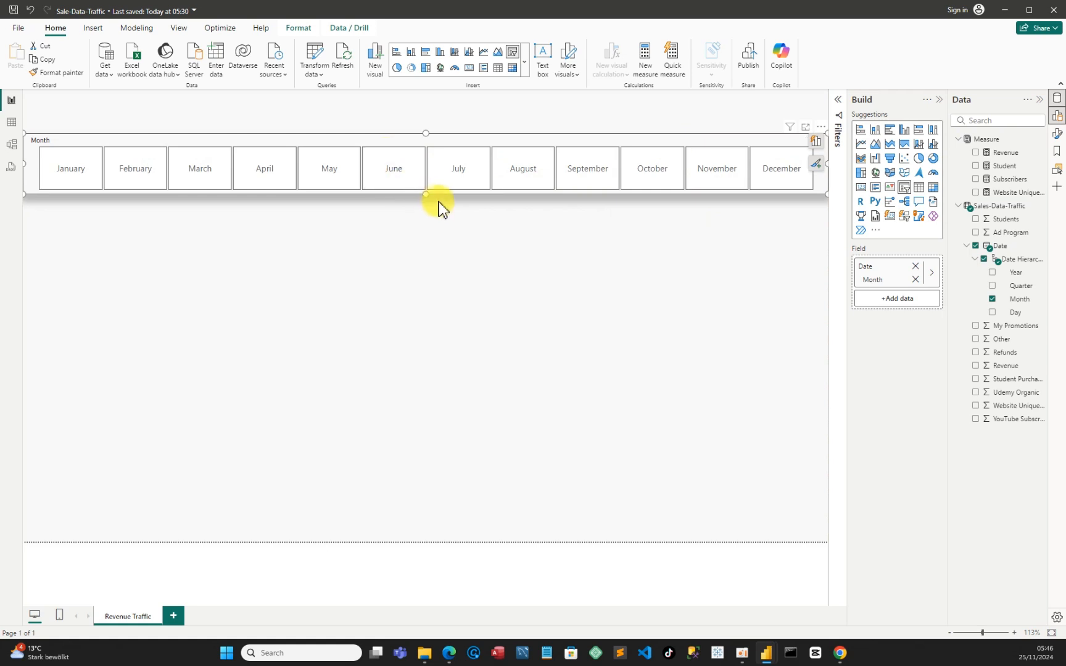
left_click_drag(427, 194, 436, 169)
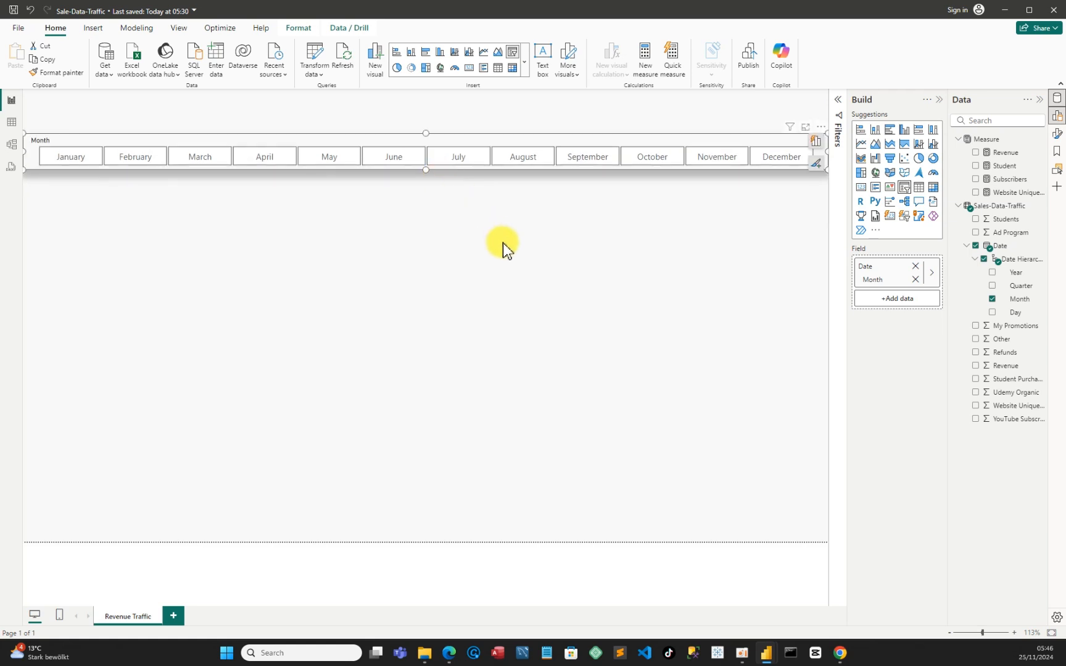
left_click(545, 269)
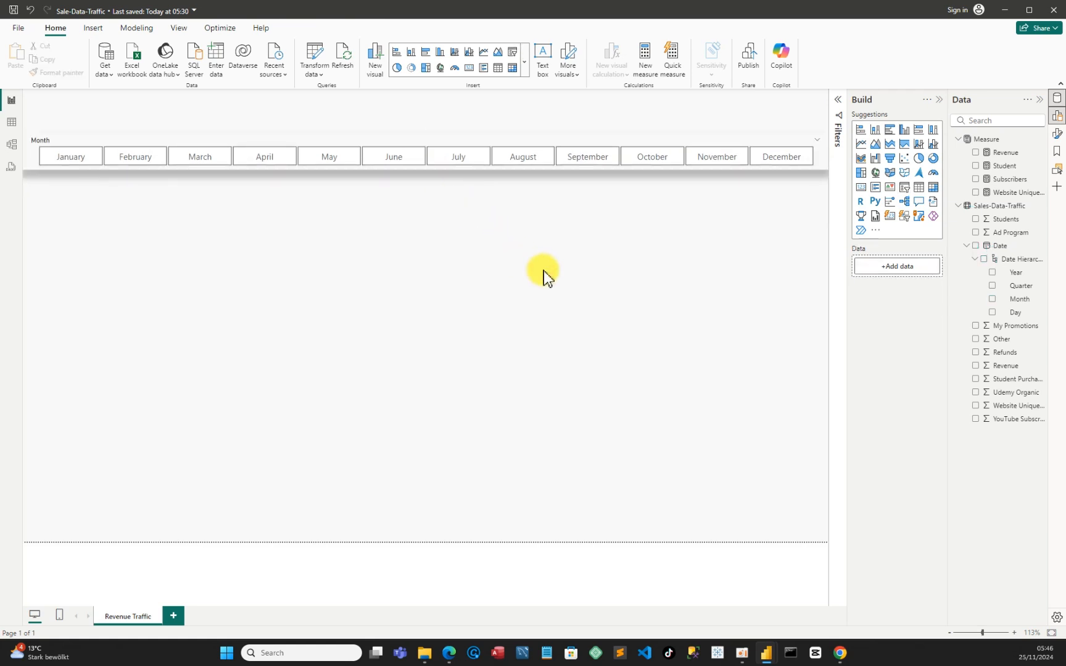
Narrow the month slicer, make its tiles slightly taller, and centre it horizontally near the upper edge of the page
left_click(826, 160)
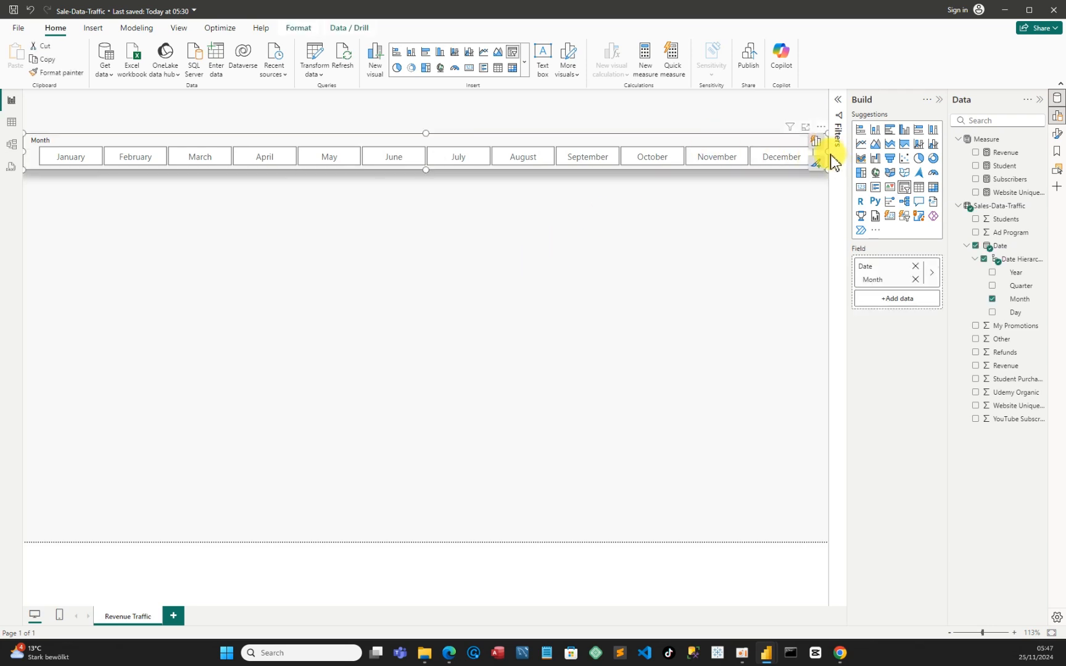
left_click_drag(828, 149, 798, 155)
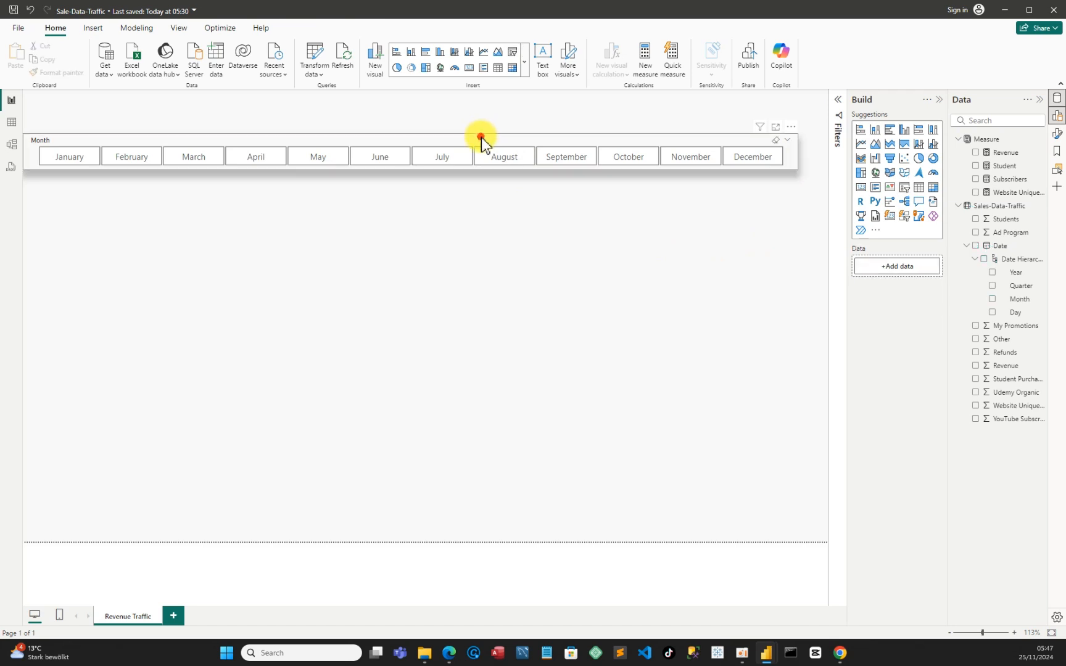
left_click_drag(528, 140, 505, 130)
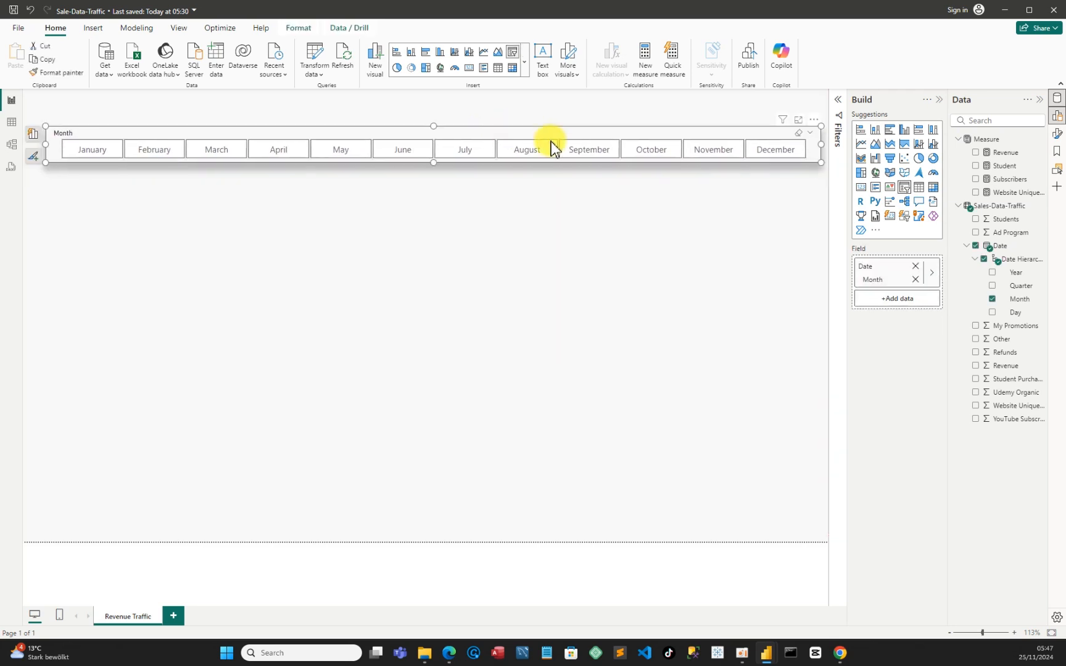
left_click_drag(820, 164, 743, 174)
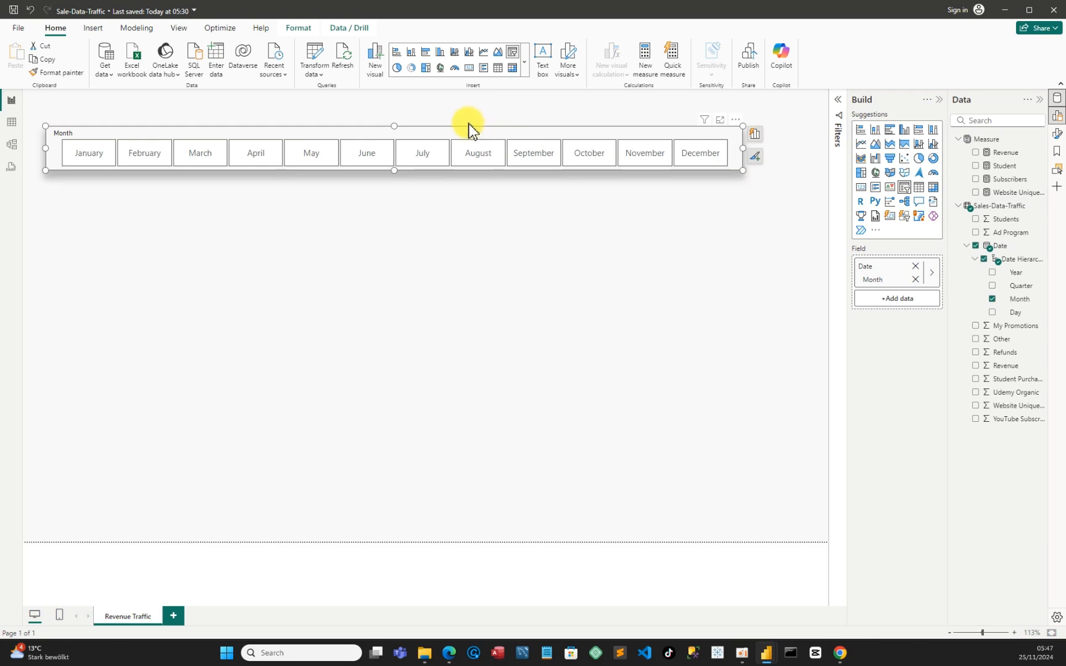
left_click_drag(469, 124, 510, 122)
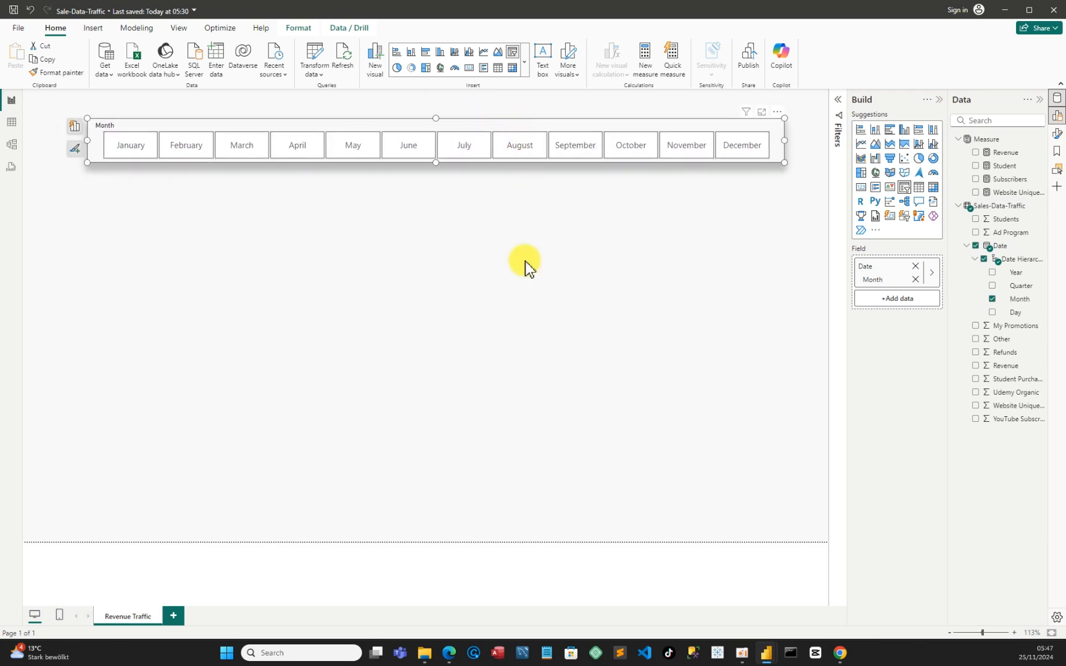
left_click(489, 298)
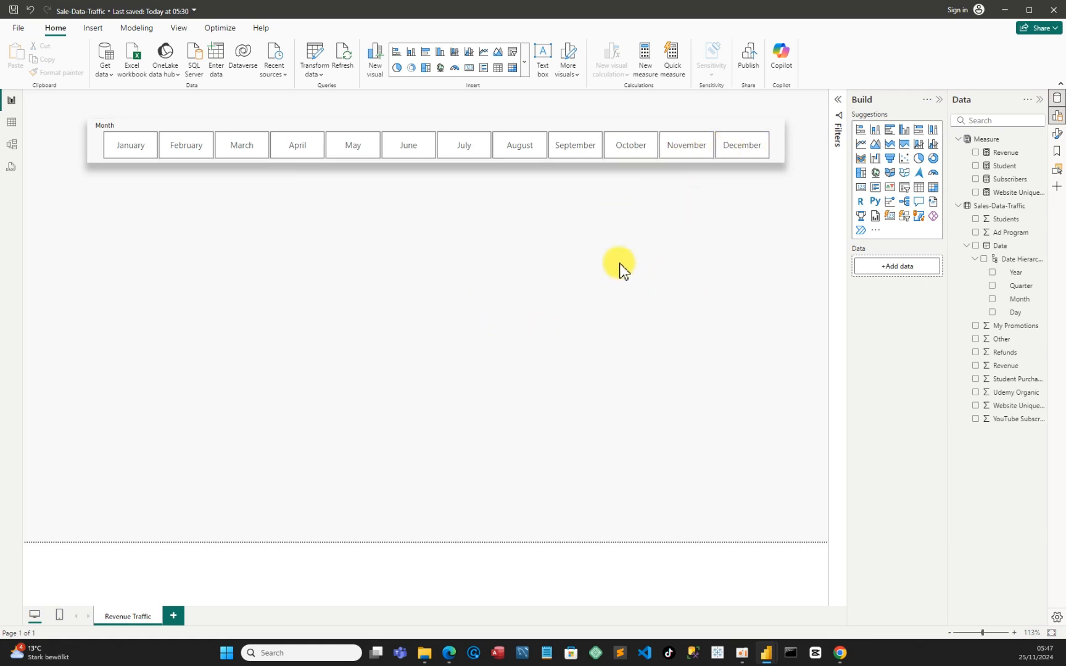
Check the layout below the slicer in the Sales-Dashboard report and return to the Sale-Data-Traffic report
mouse_move(767, 643)
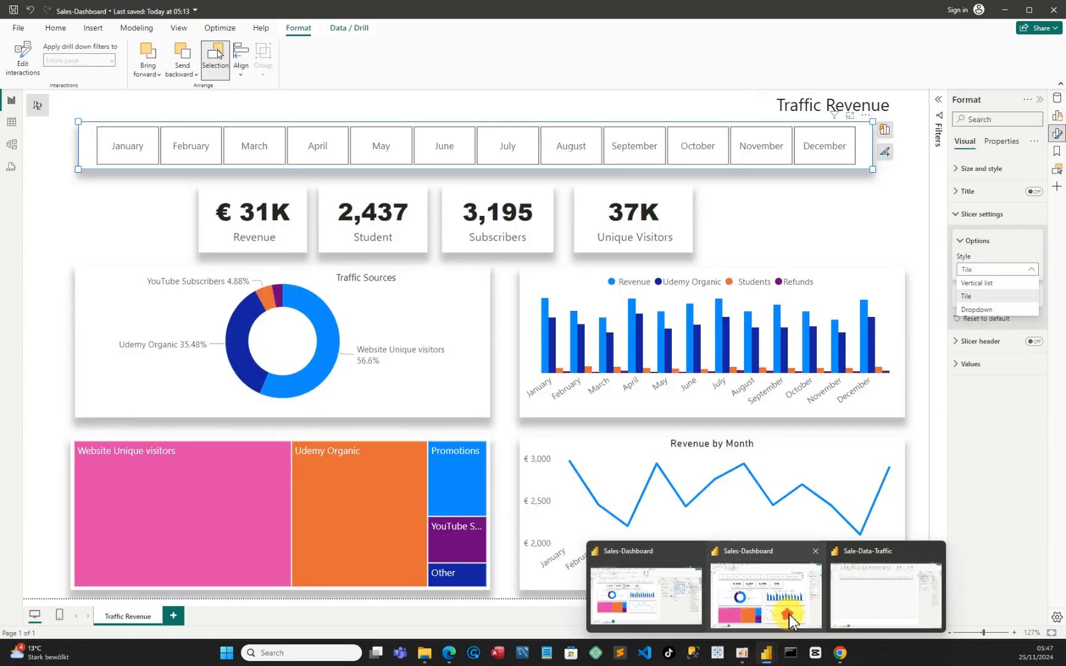
left_click(788, 616)
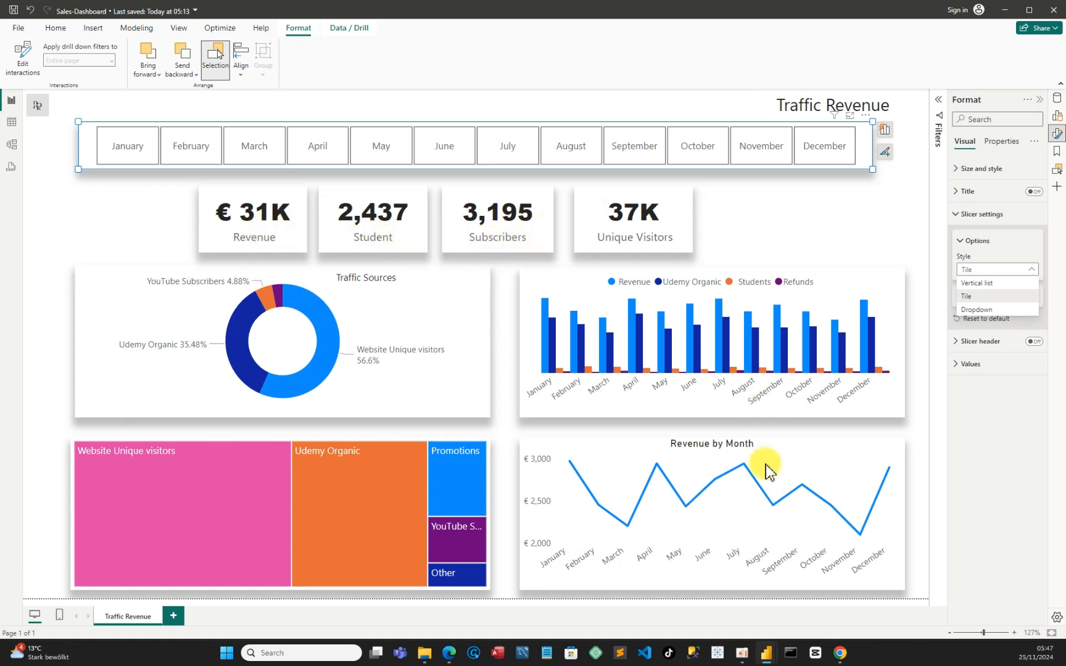
mouse_move(769, 647)
left_click(903, 572)
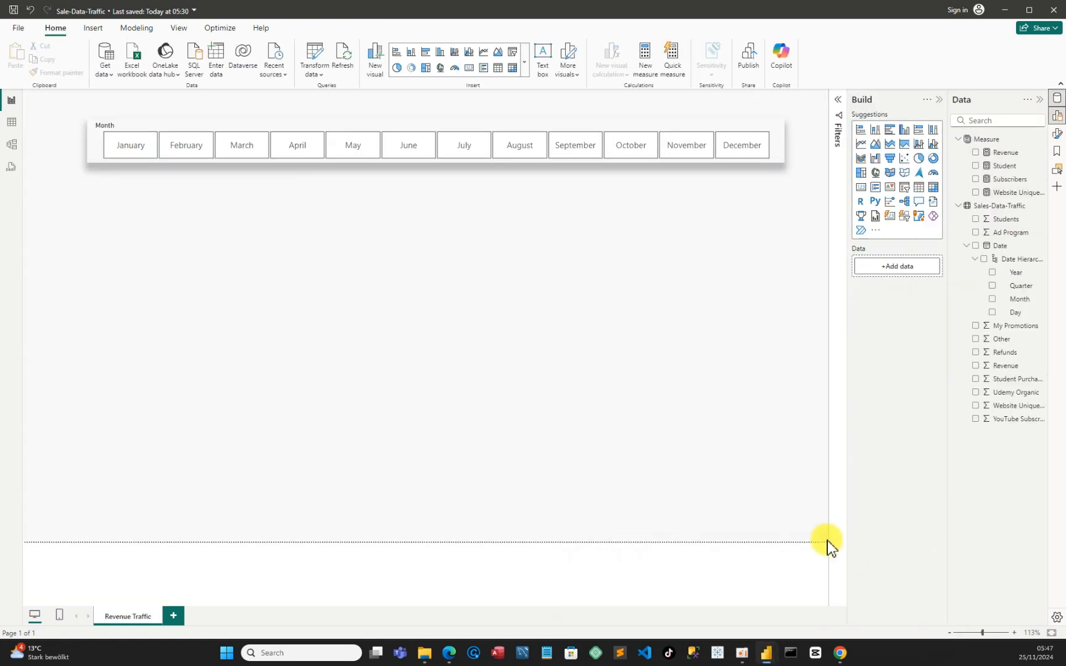
Add a card for the Revenue measure, about 261 wide and 153 high, under the January end of the month slicer
left_click(860, 187)
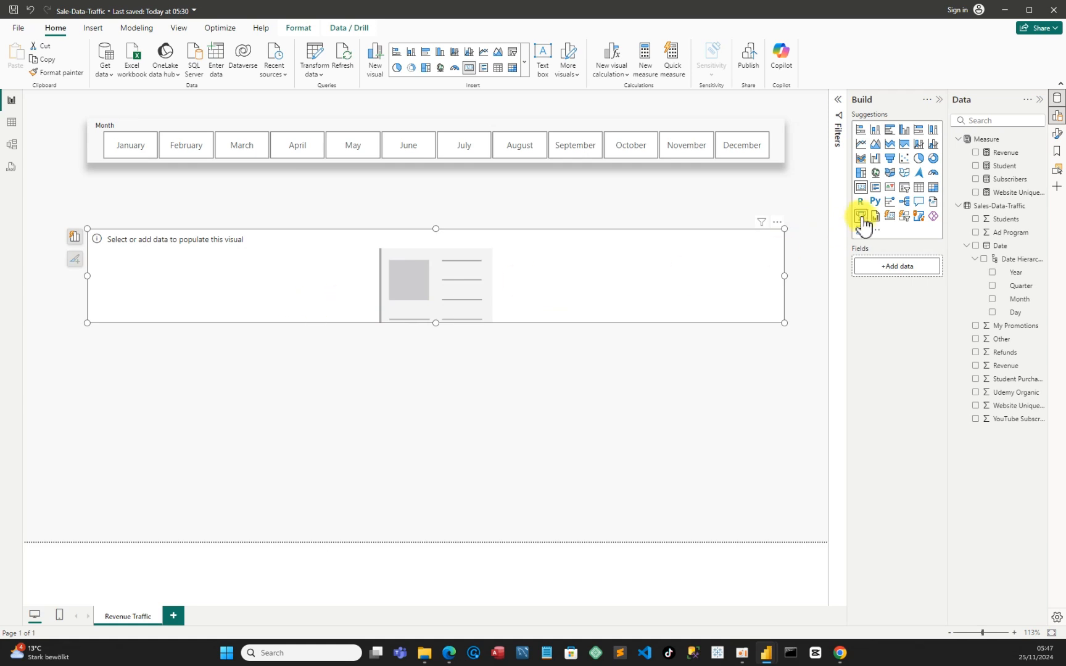
left_click_drag(785, 277, 221, 239)
left_click_drag(147, 266, 152, 220)
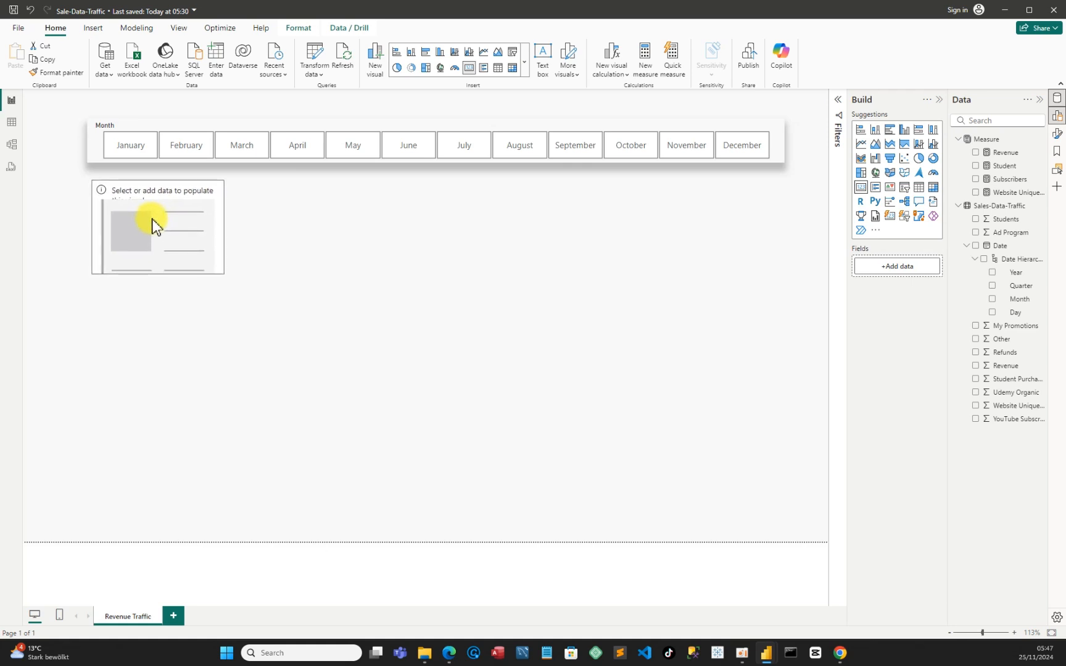
left_click(976, 153)
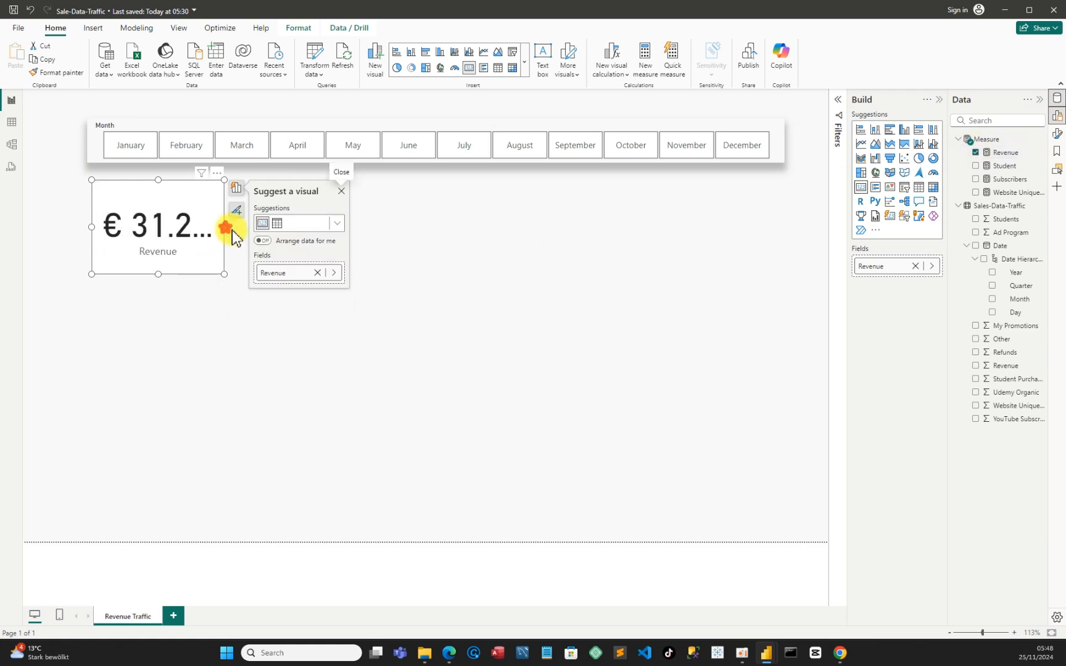
left_click_drag(229, 233, 257, 235)
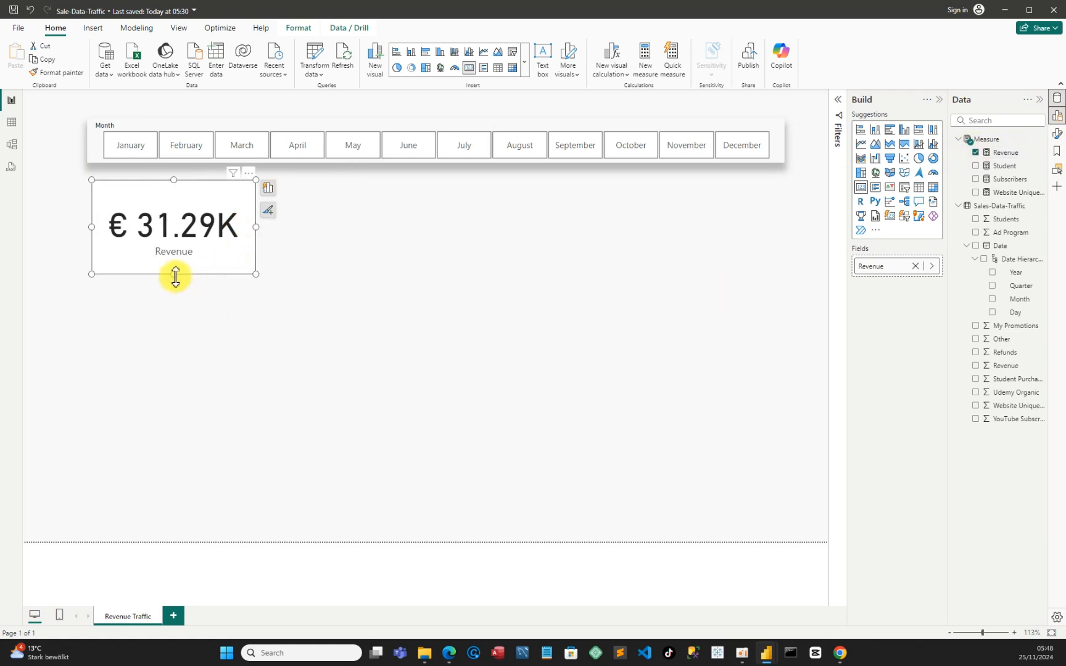
left_click_drag(175, 276, 172, 279)
left_click(205, 276)
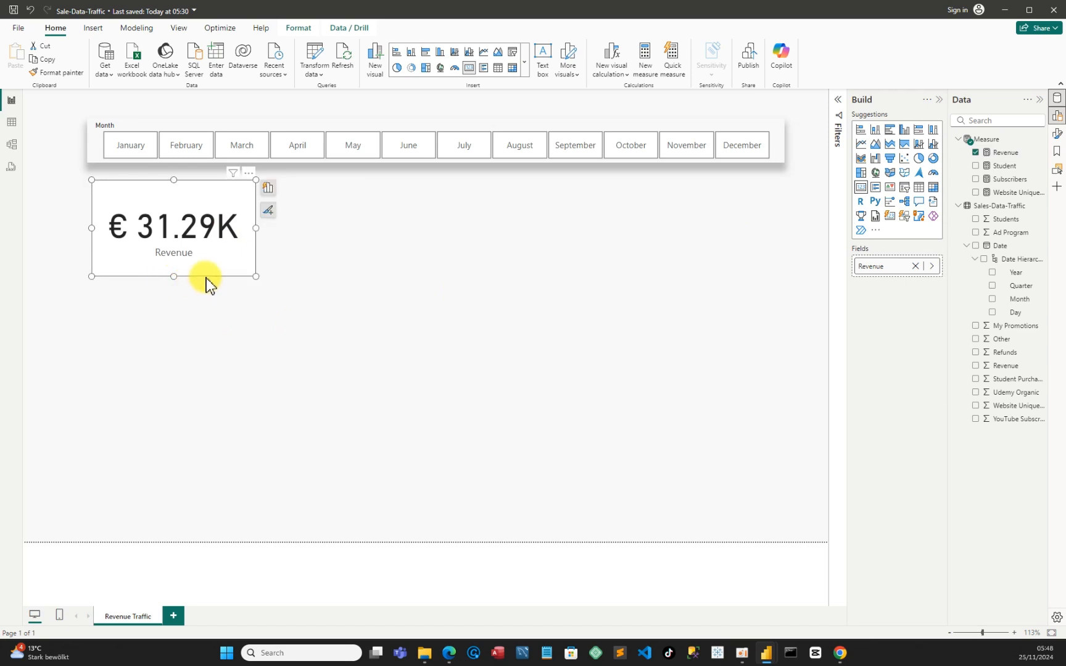
Open the Revenue card's formatting and turn on a shadow positioned at Bottom
left_click(248, 174)
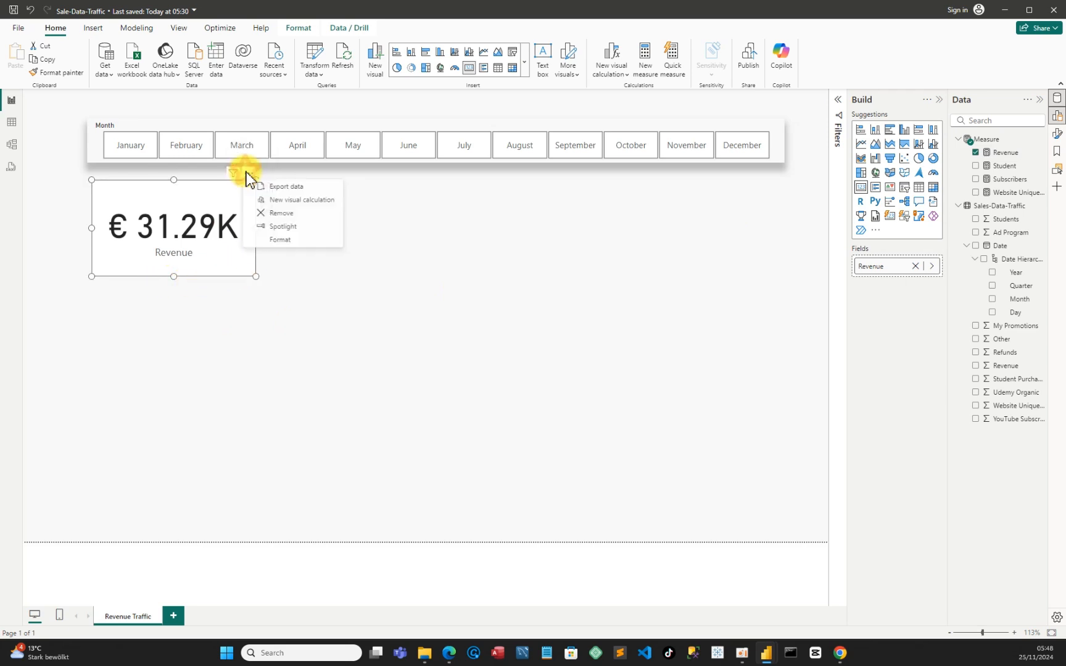
left_click(288, 240)
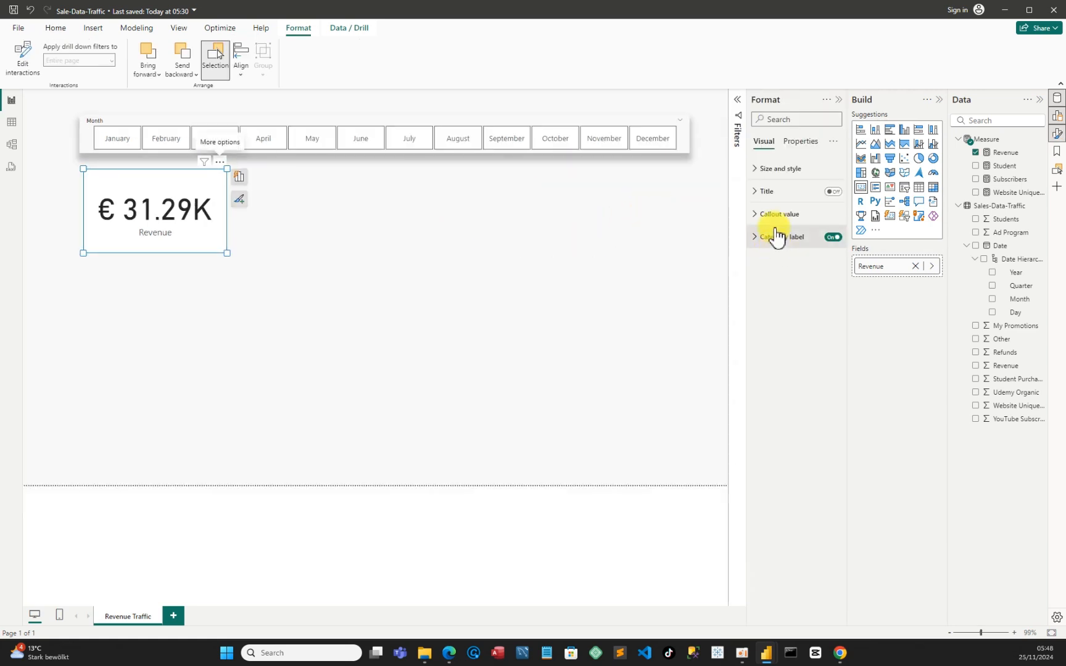
left_click(756, 175)
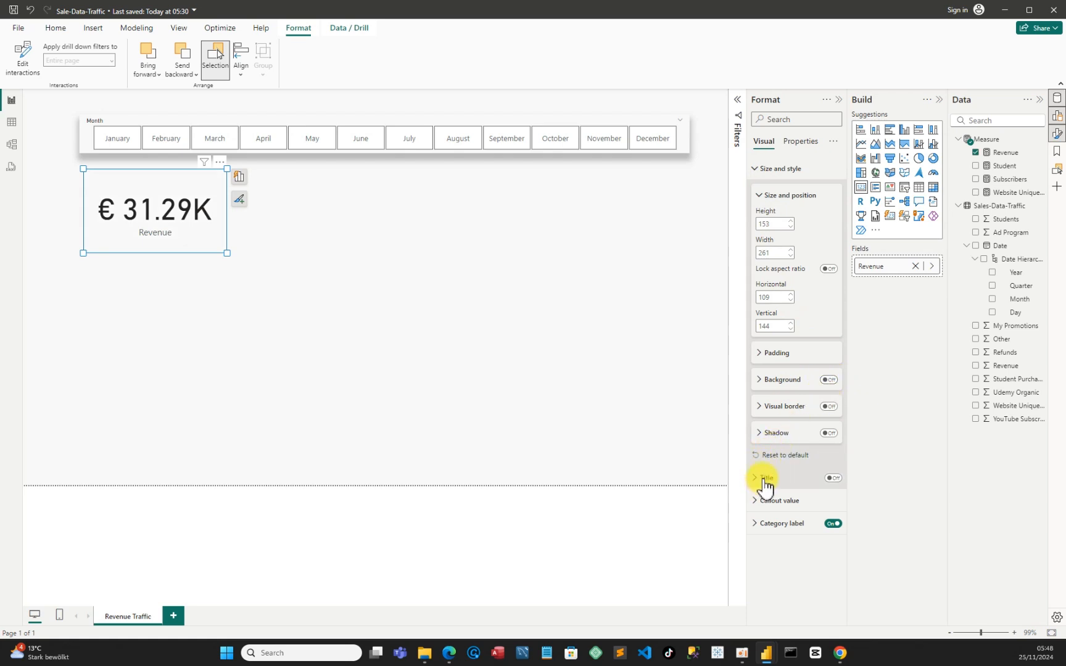
left_click(759, 434)
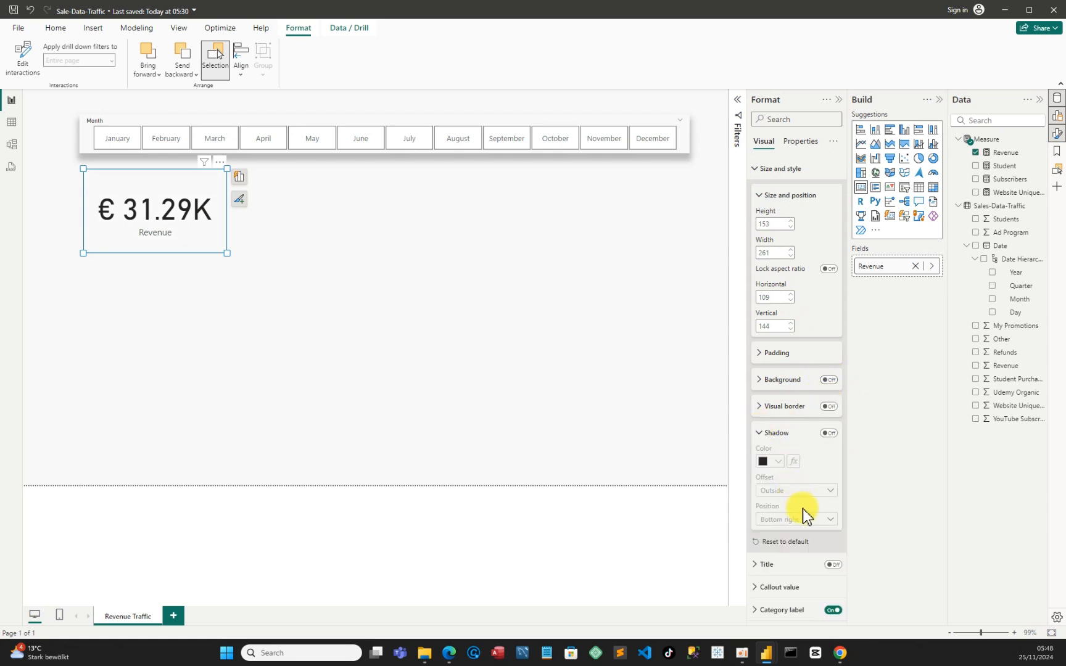
left_click(834, 434)
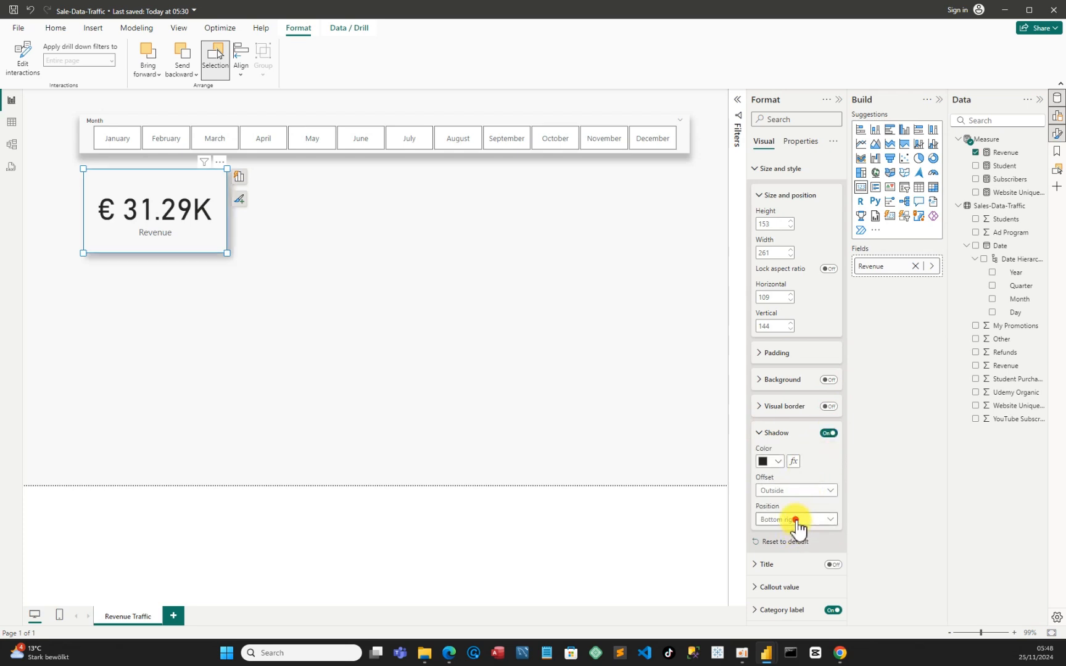
left_click(796, 520)
left_click(780, 402)
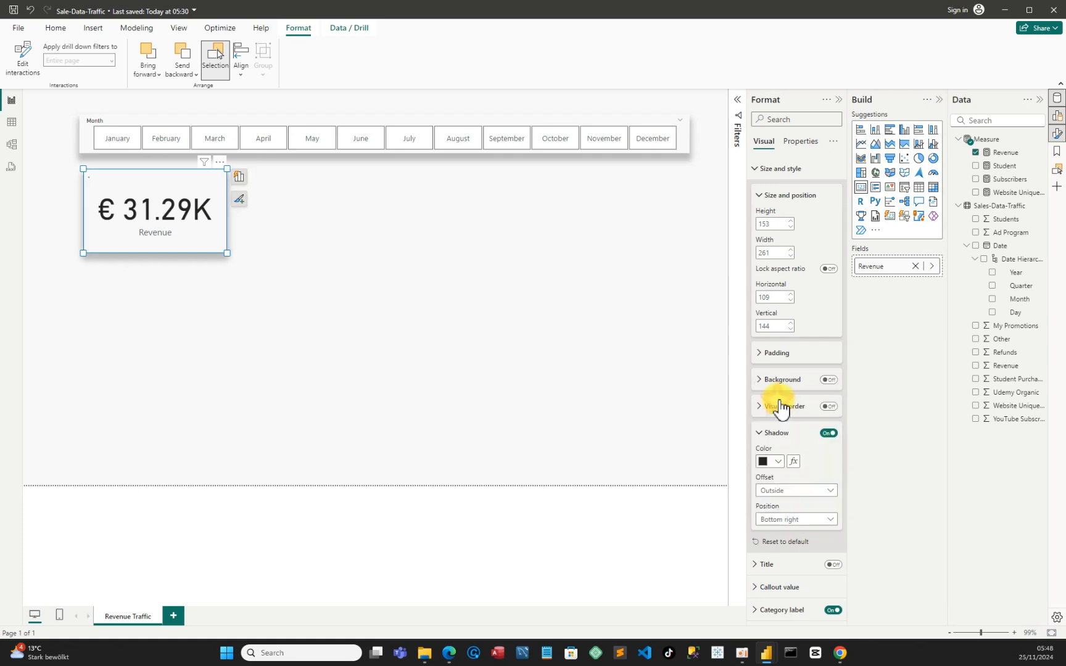
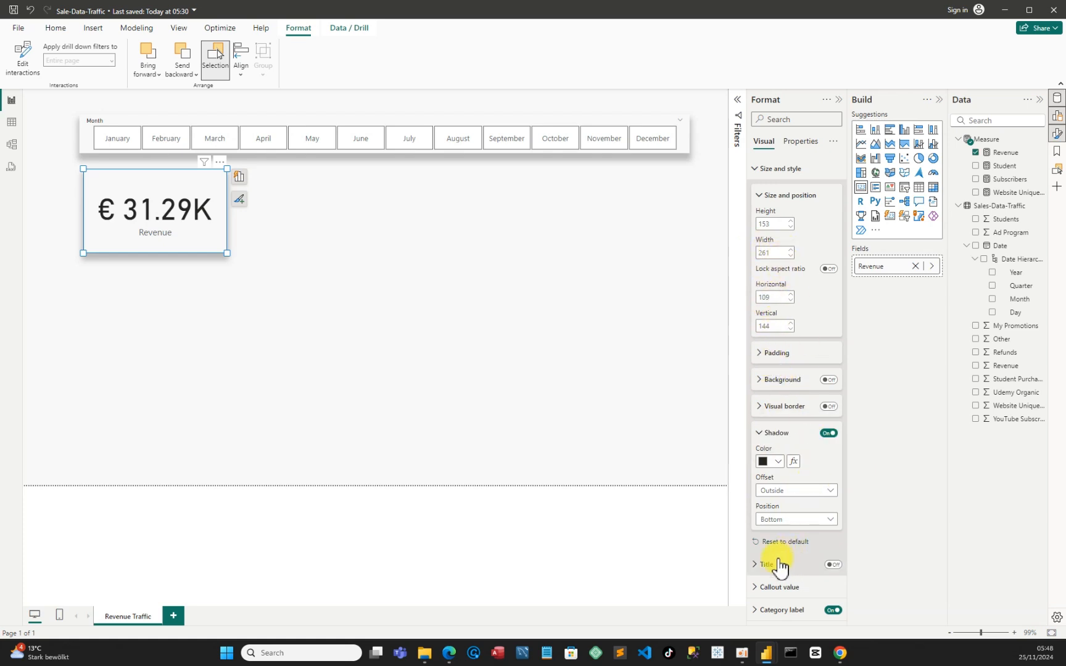
Set the Revenue card's callout value font to Arial Black and enlarge the card enough to fit the full value
left_click(759, 566)
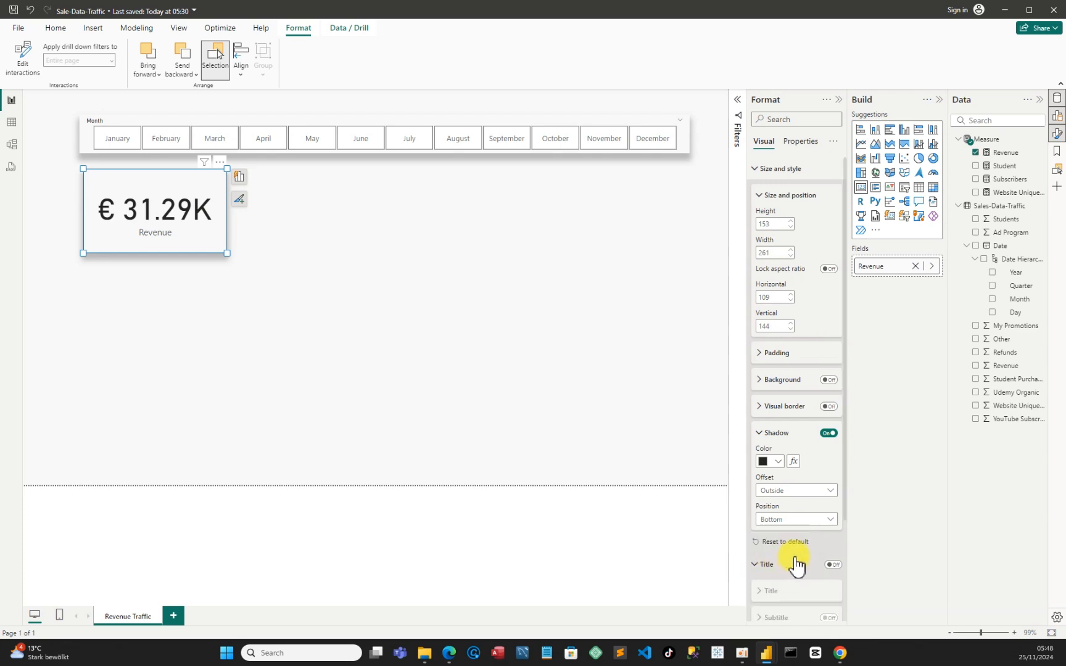
scroll(796, 562, "down", 2)
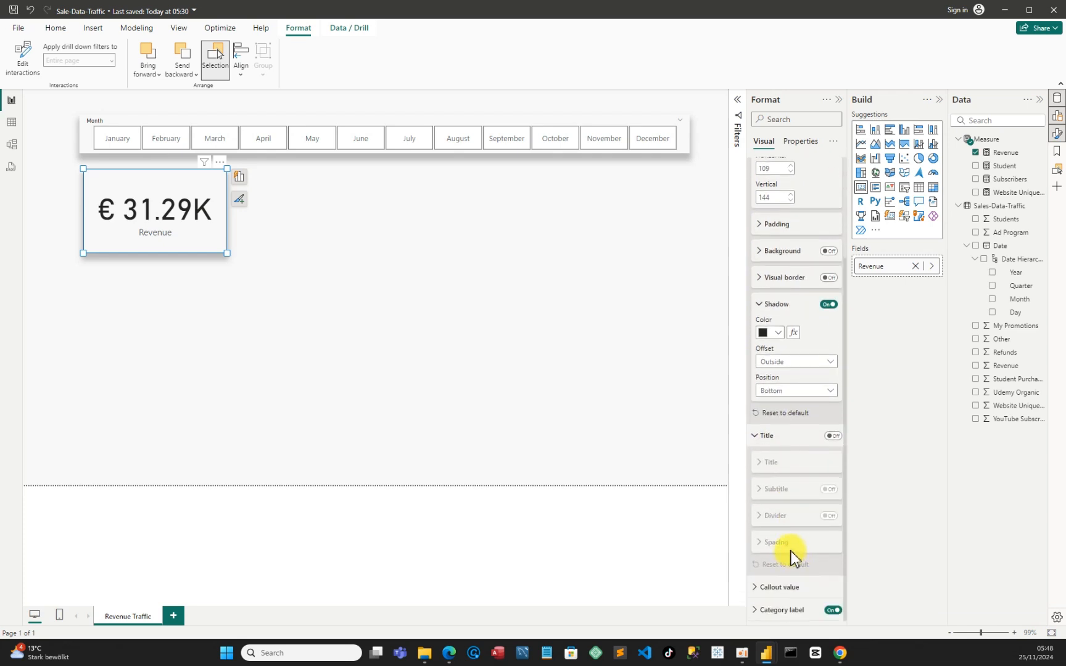
left_click(758, 587)
scroll(797, 550, "down", 3)
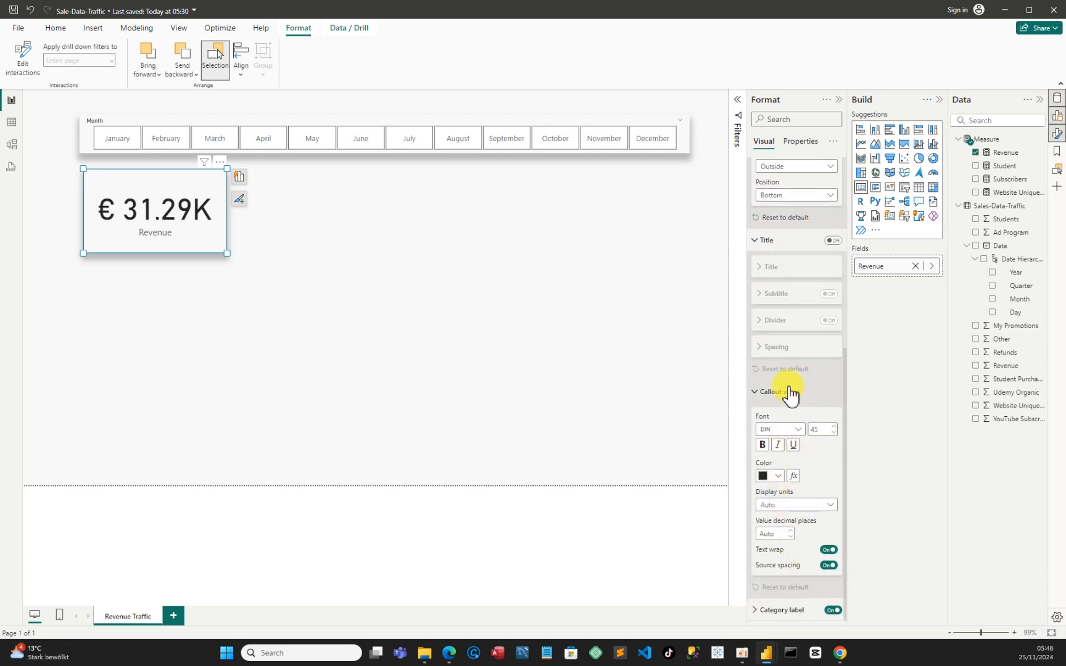
left_click(797, 432)
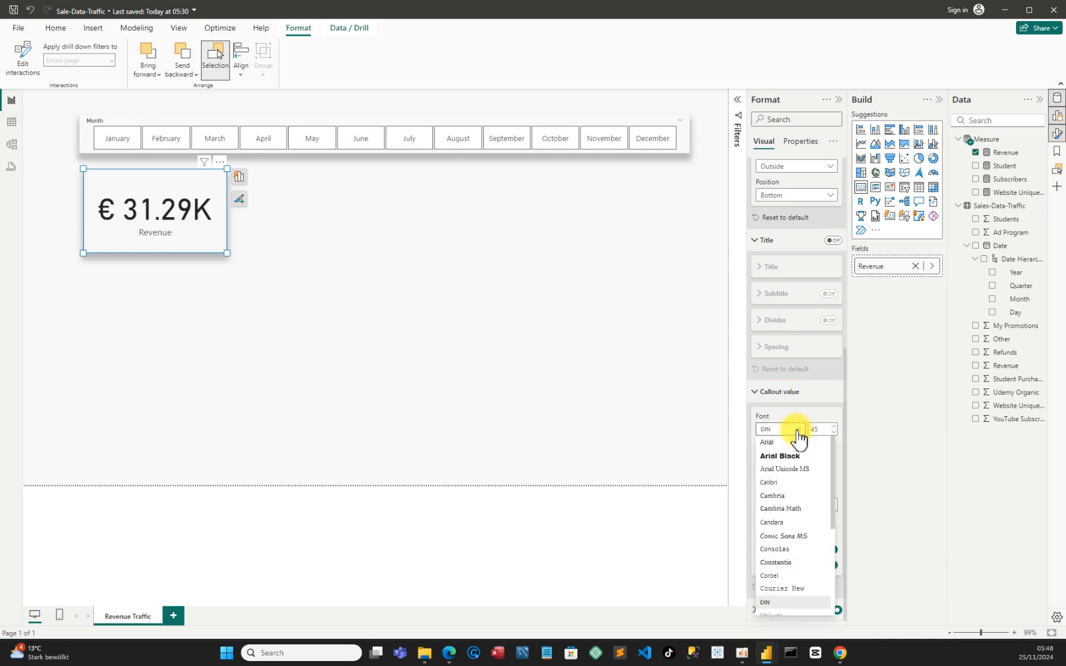
left_click(781, 456)
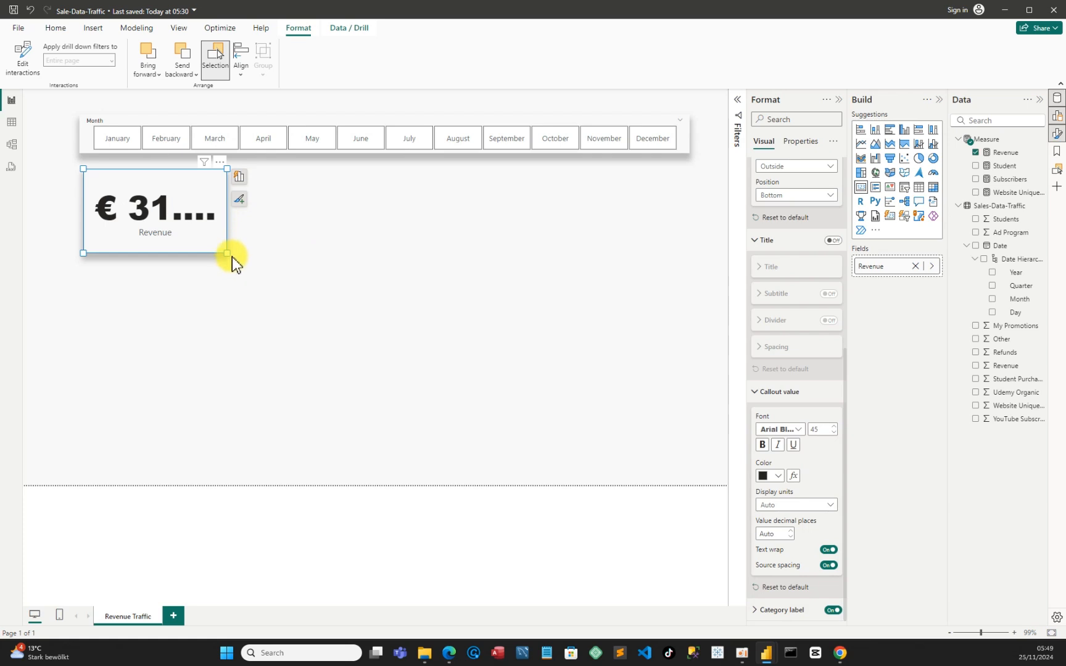
left_click_drag(232, 257, 256, 259)
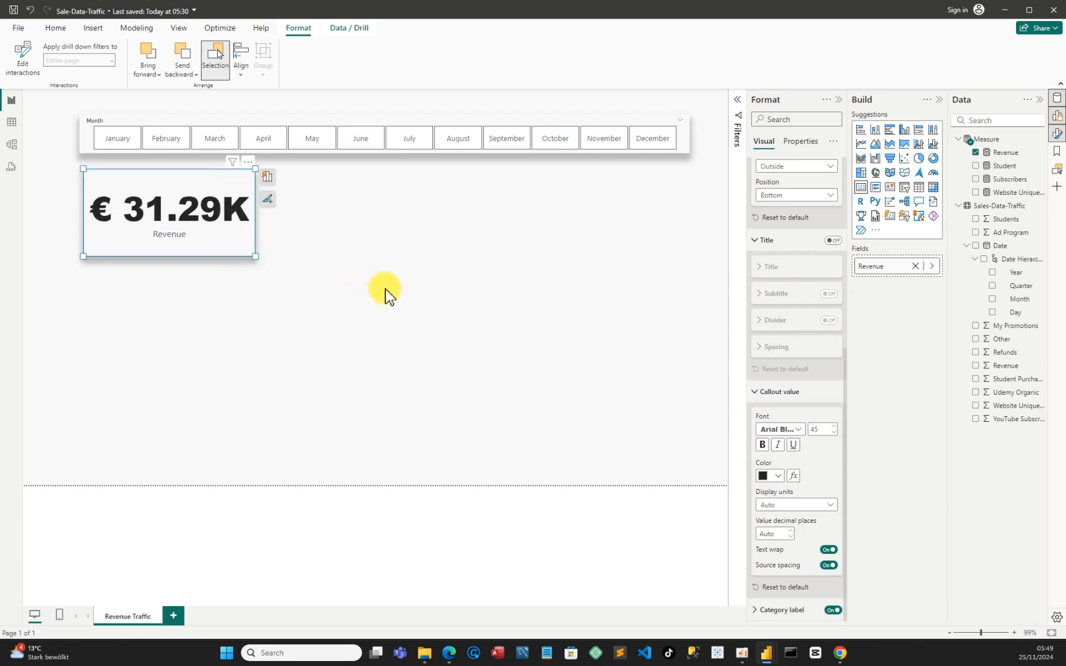
Reduce the Revenue card's callout value font size to 25
left_click(835, 433)
left_click(835, 433)
left_click(834, 433)
left_click(835, 433)
left_click(835, 433)
left_click(835, 433)
left_click(835, 433)
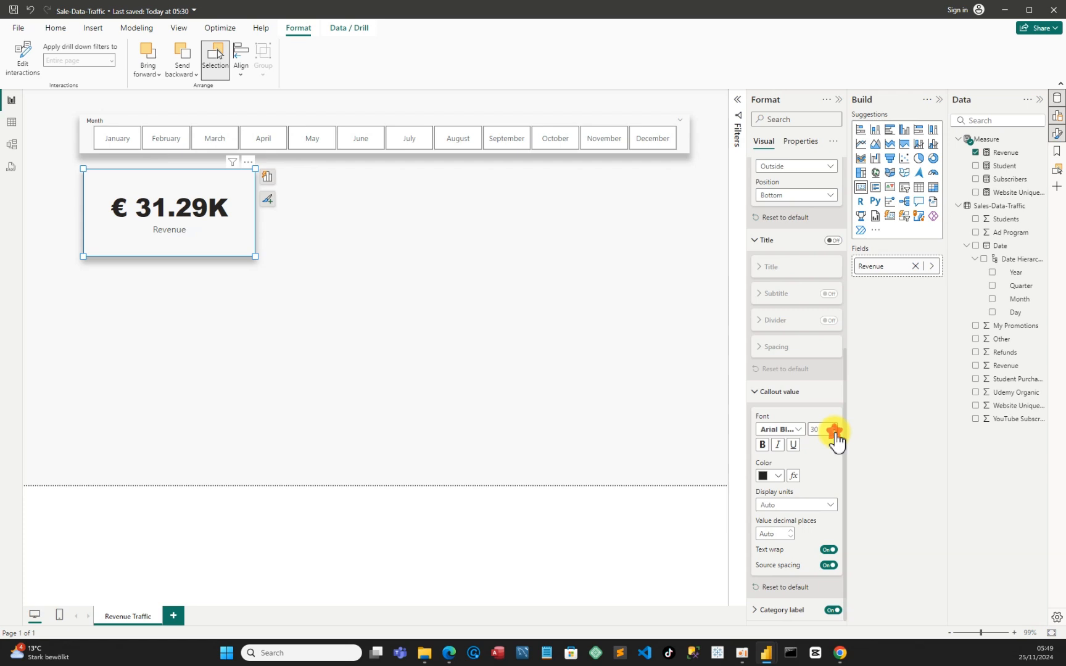
left_click(835, 433)
left_click(834, 434)
left_click(835, 433)
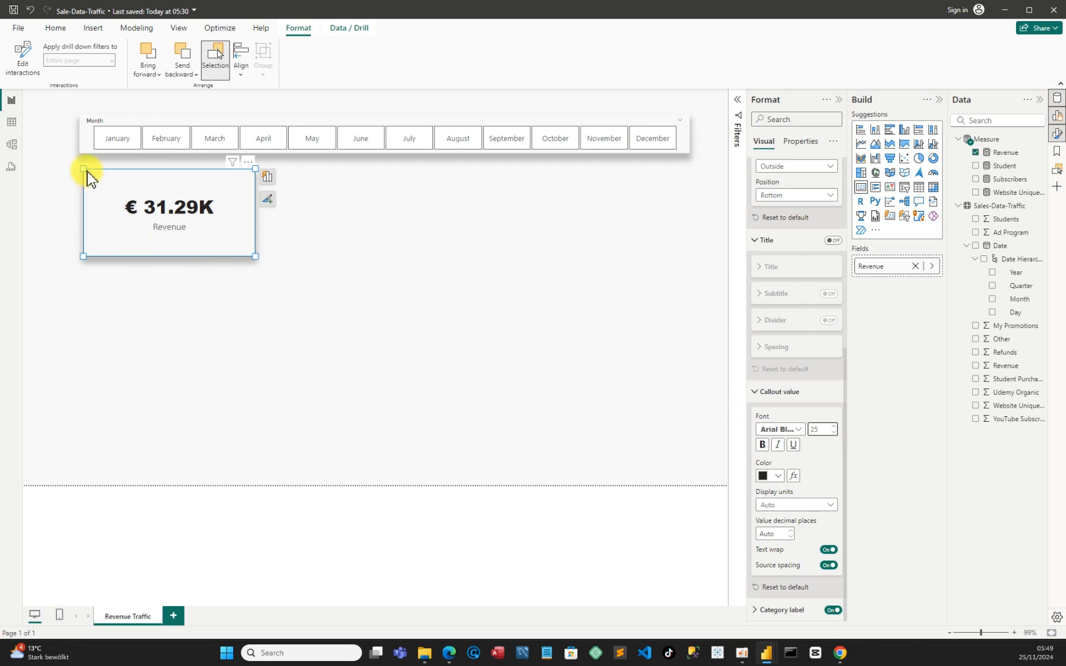
Shrink the Revenue card to about 188 wide and 140 high and move it under the January end of the month slicer
left_click_drag(86, 171, 173, 190)
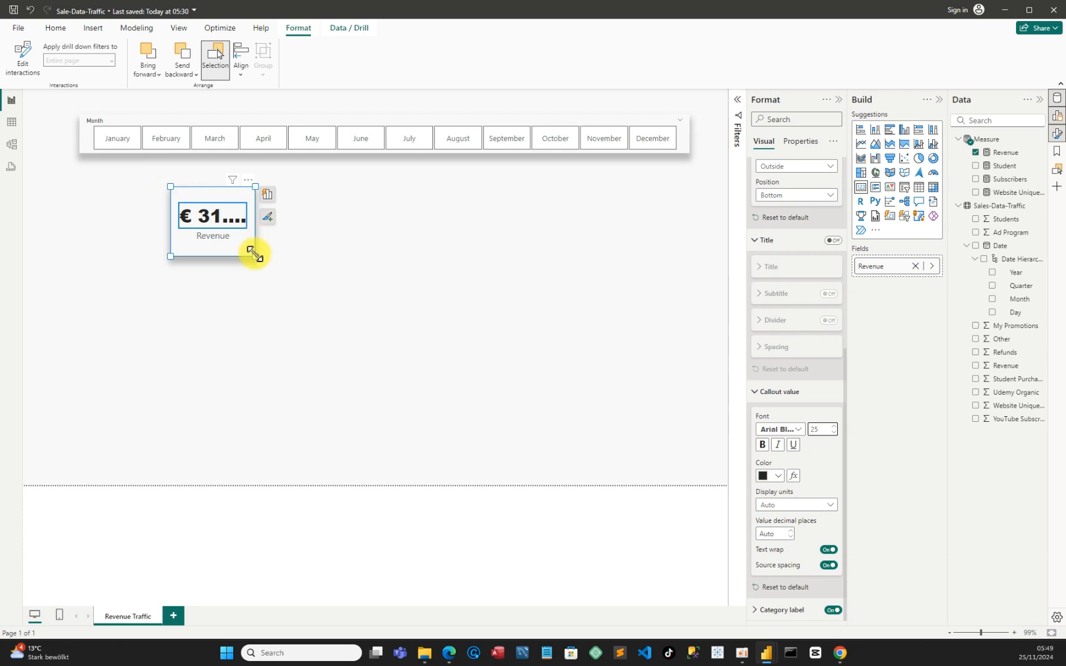
left_click_drag(255, 255, 276, 262)
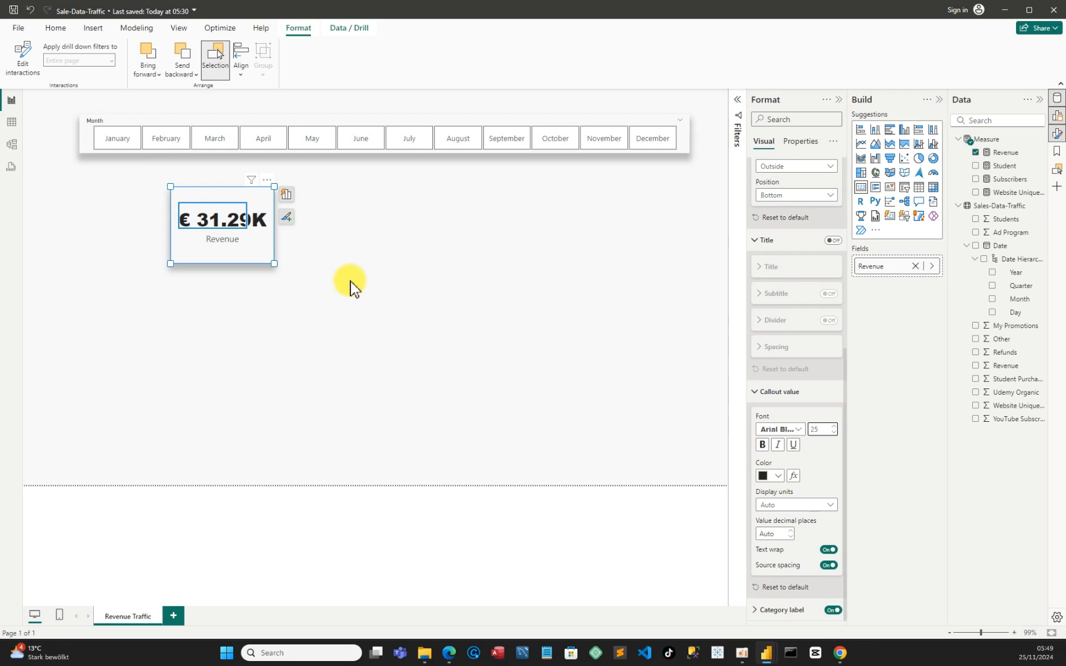
left_click(217, 294)
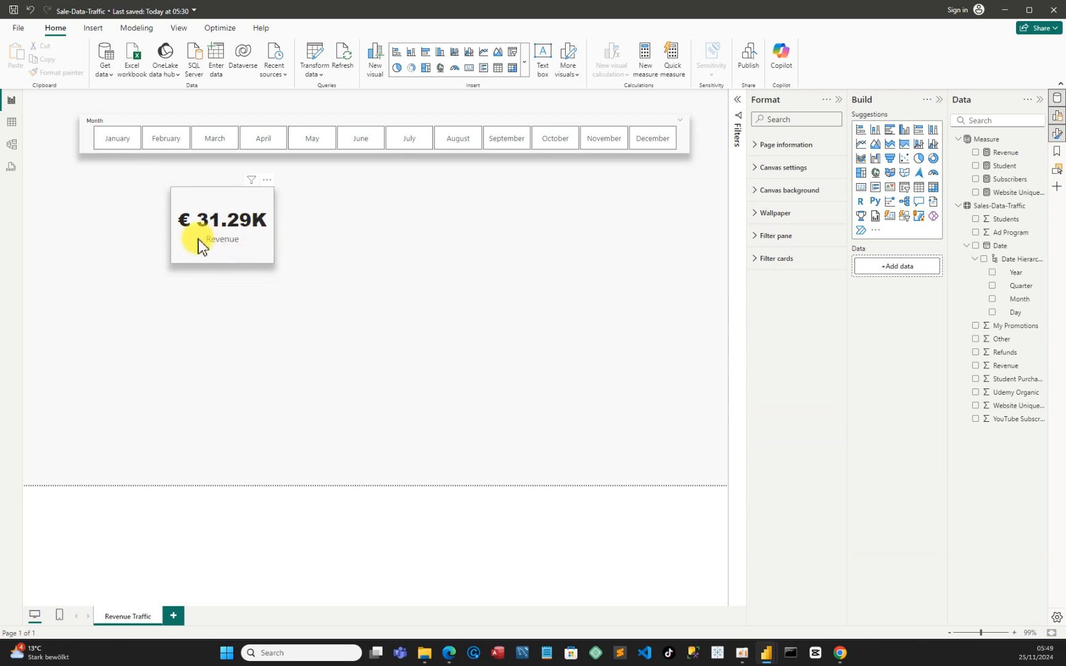
left_click_drag(200, 238, 183, 222)
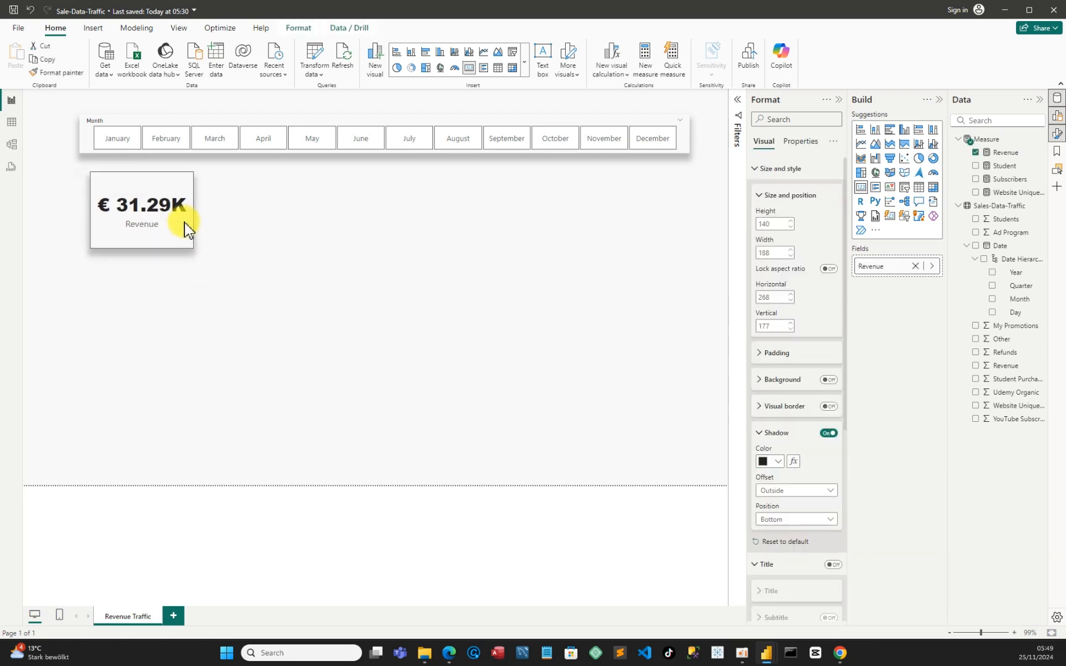
left_click(291, 285)
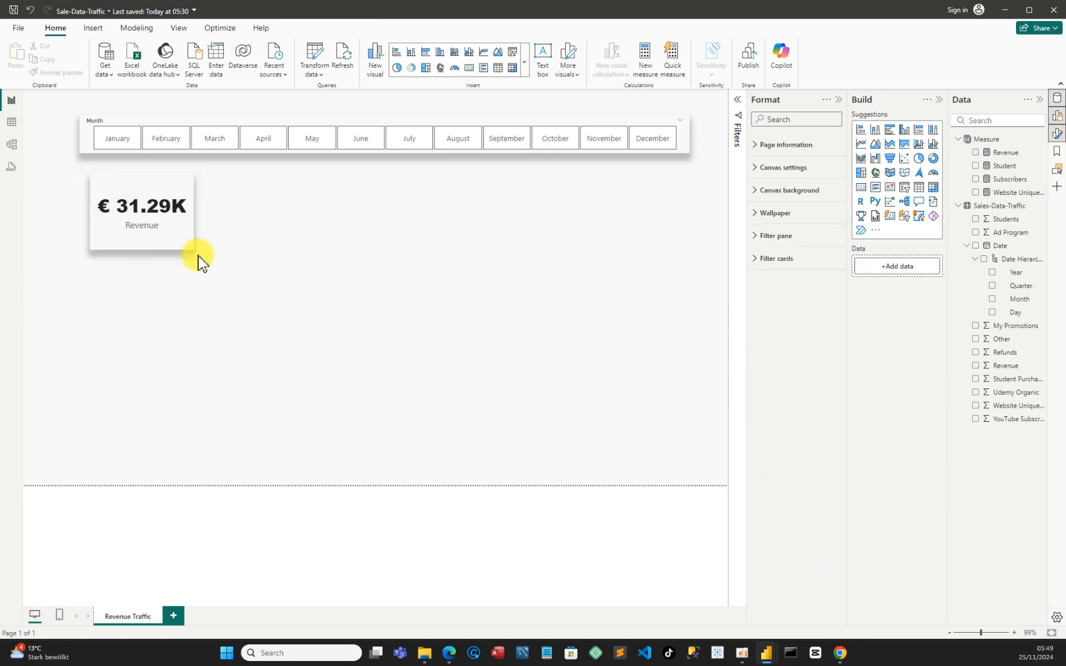
Reduce the Revenue card's height to about 96 and shift it to about horizontal 130, vertical 159
left_click(142, 250)
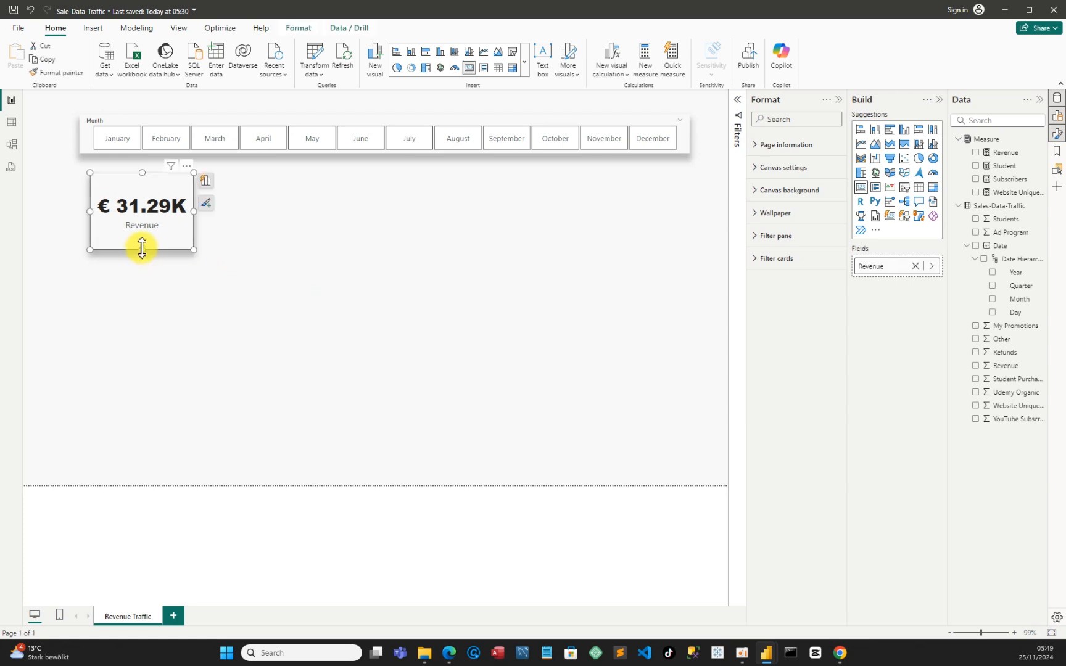
left_click_drag(142, 248, 154, 227)
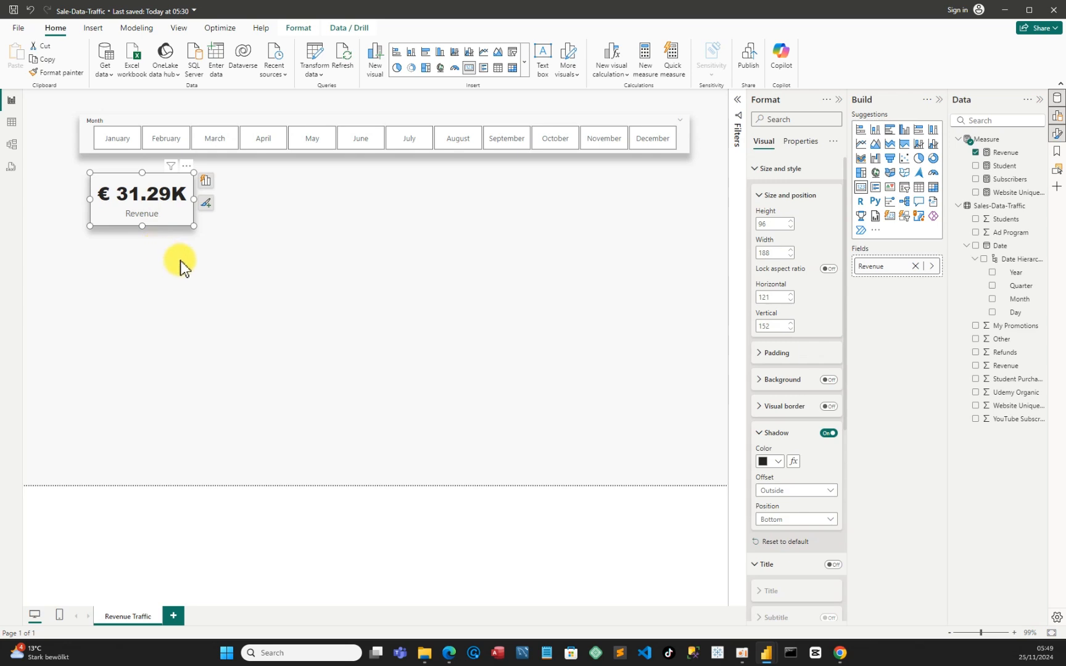
left_click(244, 264)
left_click(188, 215)
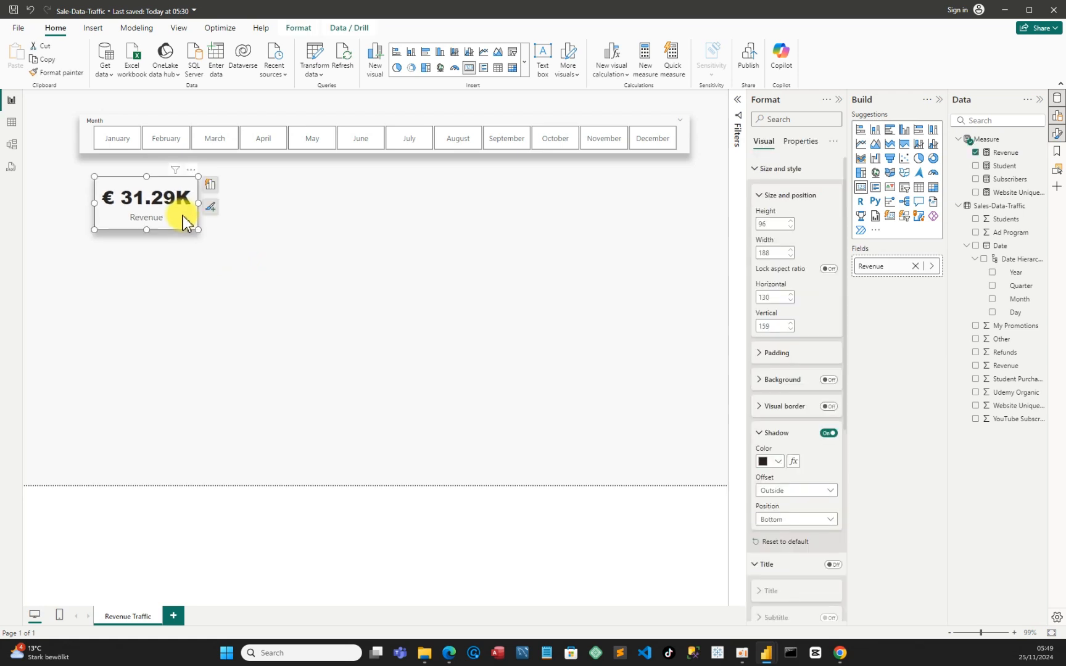
Duplicate the Revenue card, place the copy to its right at about horizontal 342, and replace its field with the Student measure
key("ctrl+c")
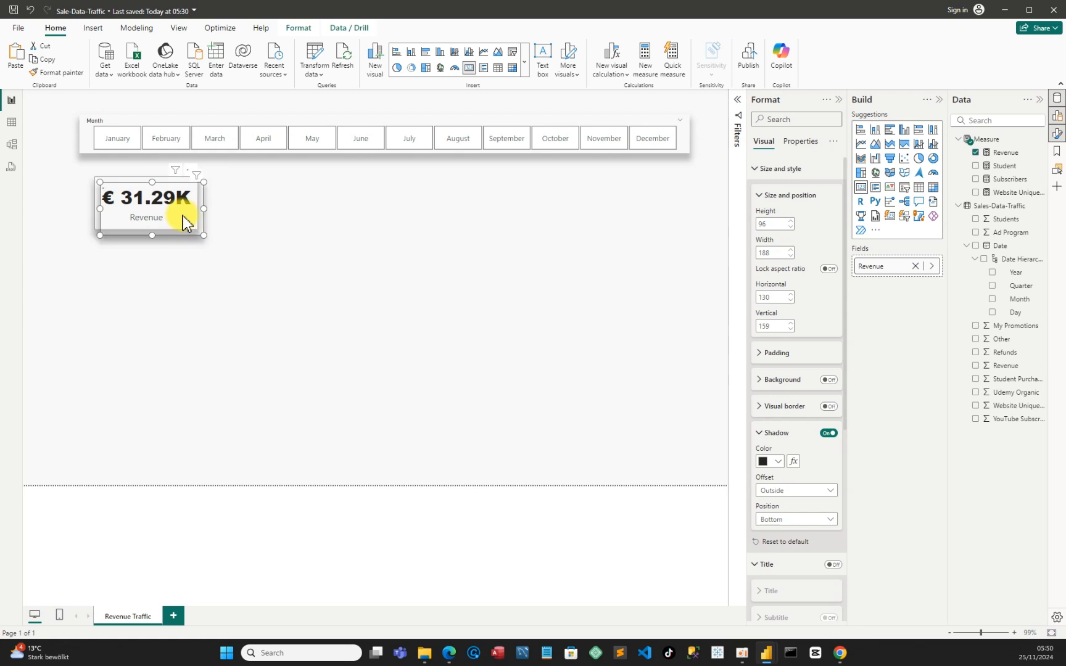
key("ctrl+v")
left_click_drag(202, 214, 306, 222)
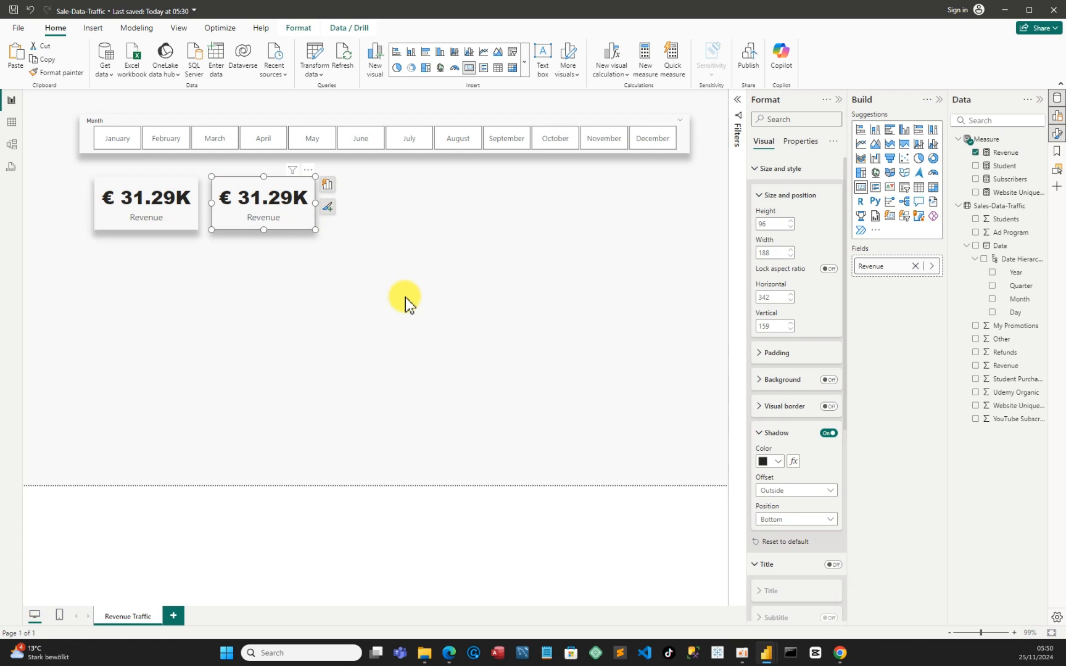
left_click(976, 152)
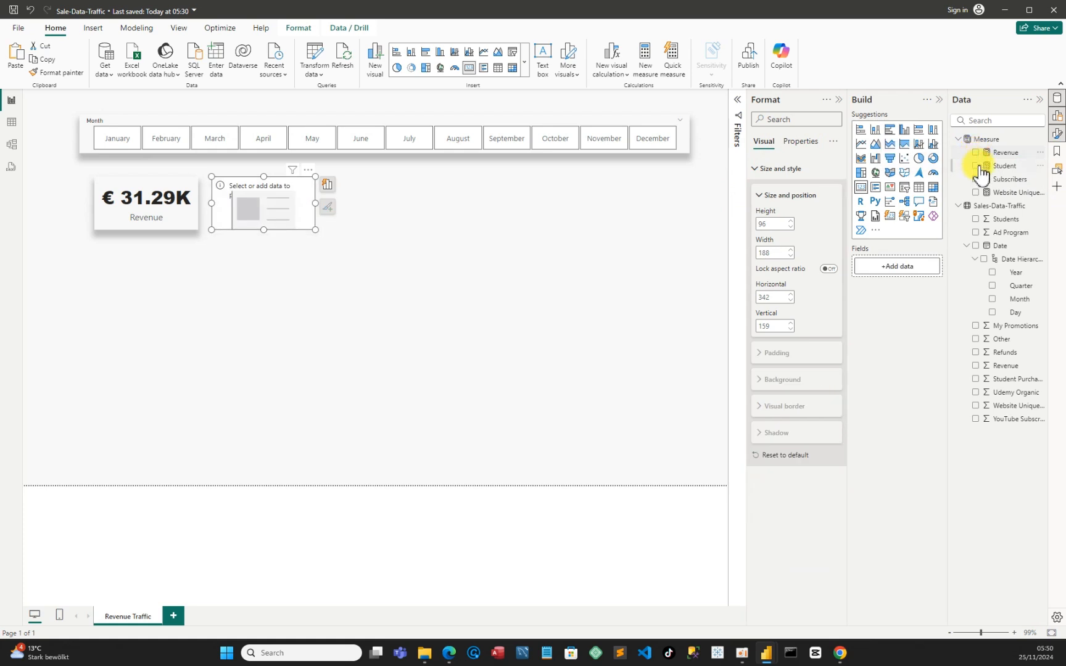
left_click(976, 166)
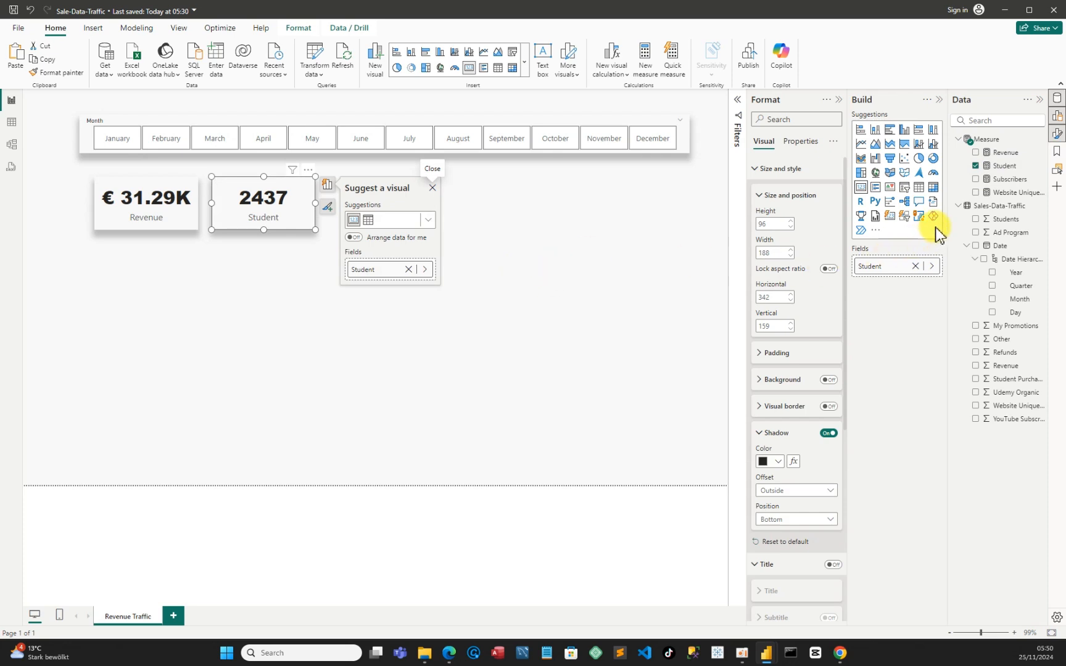
Format the Student measure with a thousands separator
left_click(1017, 168)
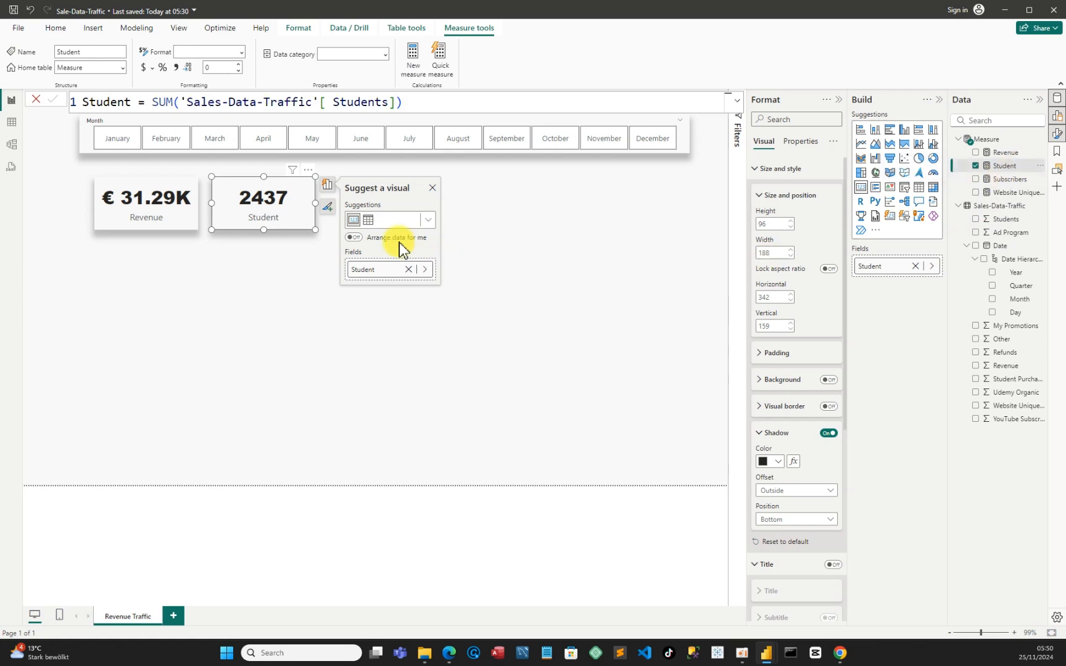
left_click(177, 68)
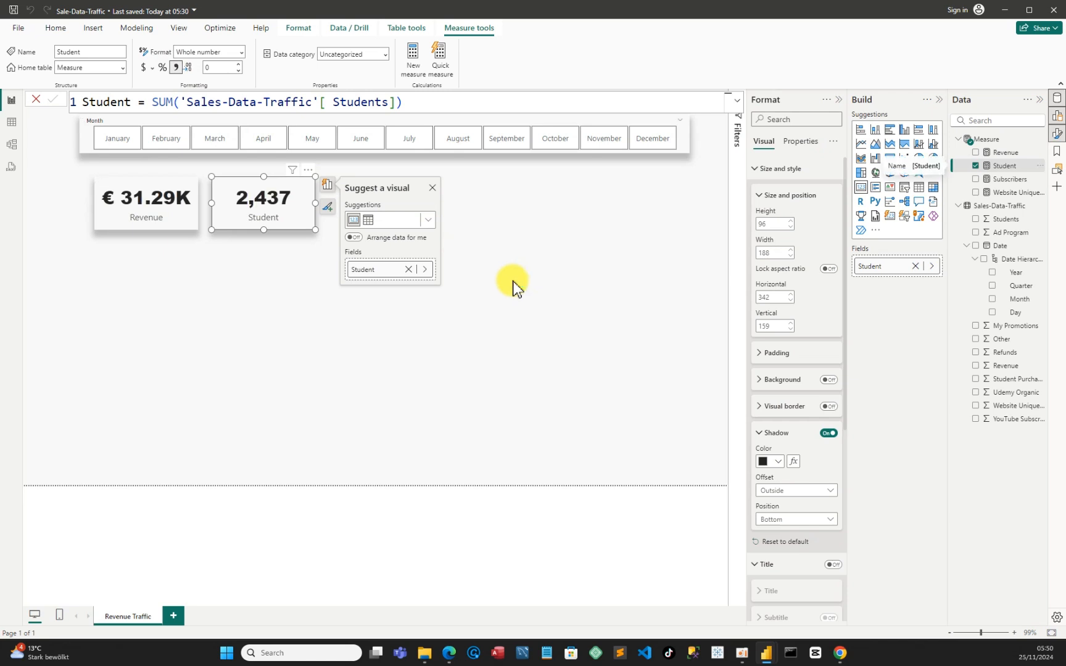
left_click(559, 236)
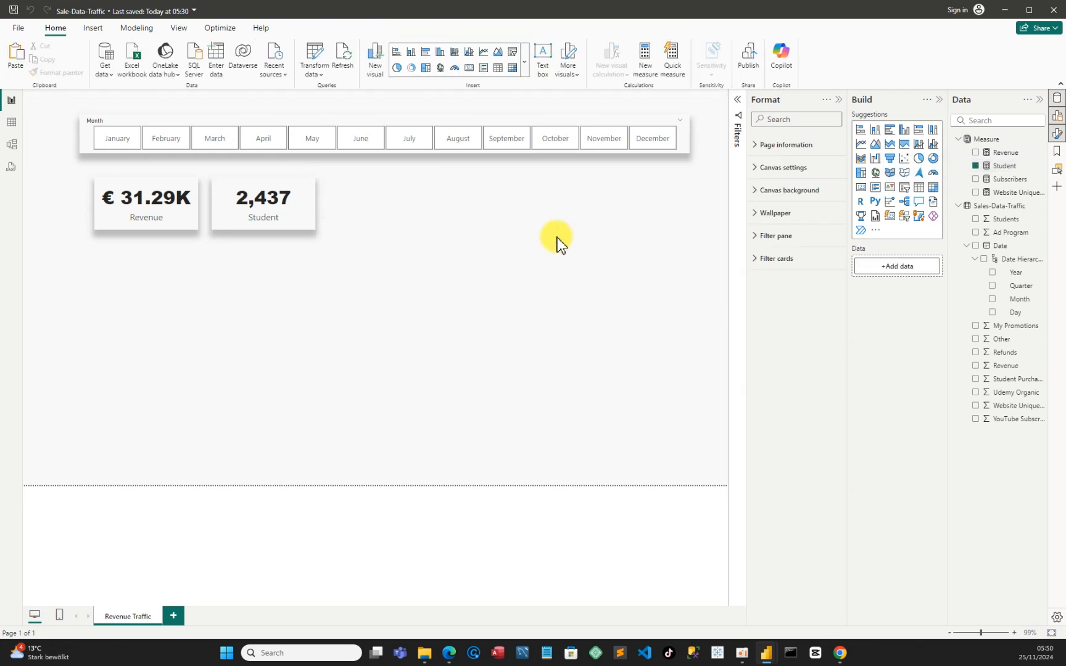
Duplicate the Student card at about horizontal 561 as a Subscribers card and format the Subscribers measure with a thousands separator
left_click(300, 219)
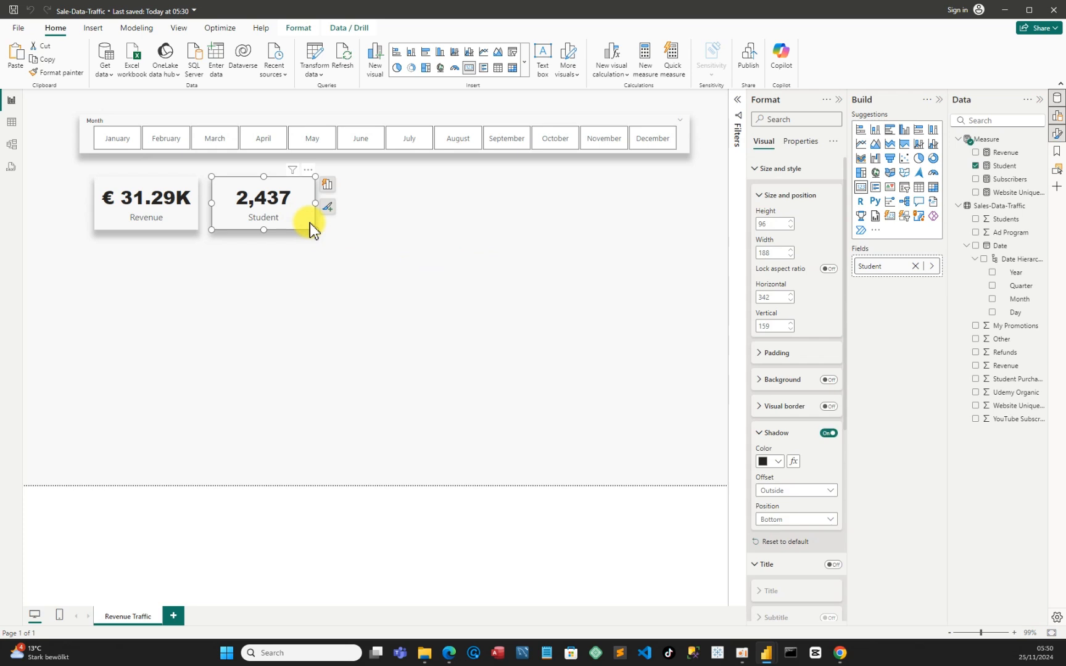
key("ctrl+c")
key("ctrl+v")
left_click_drag(285, 214, 399, 208)
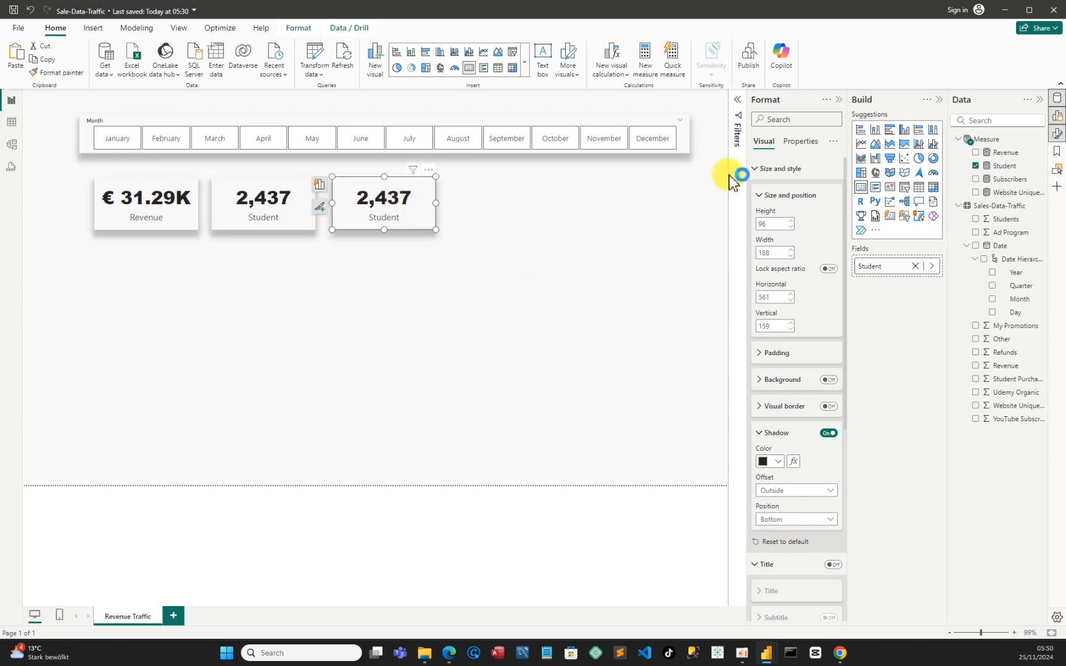
left_click(976, 166)
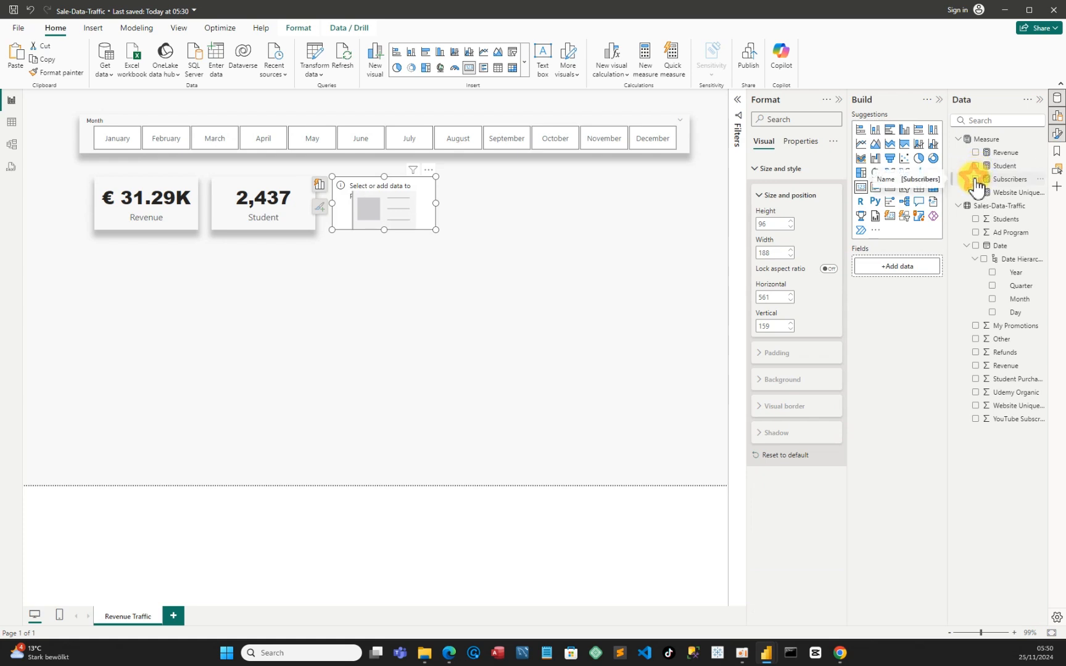
left_click(976, 180)
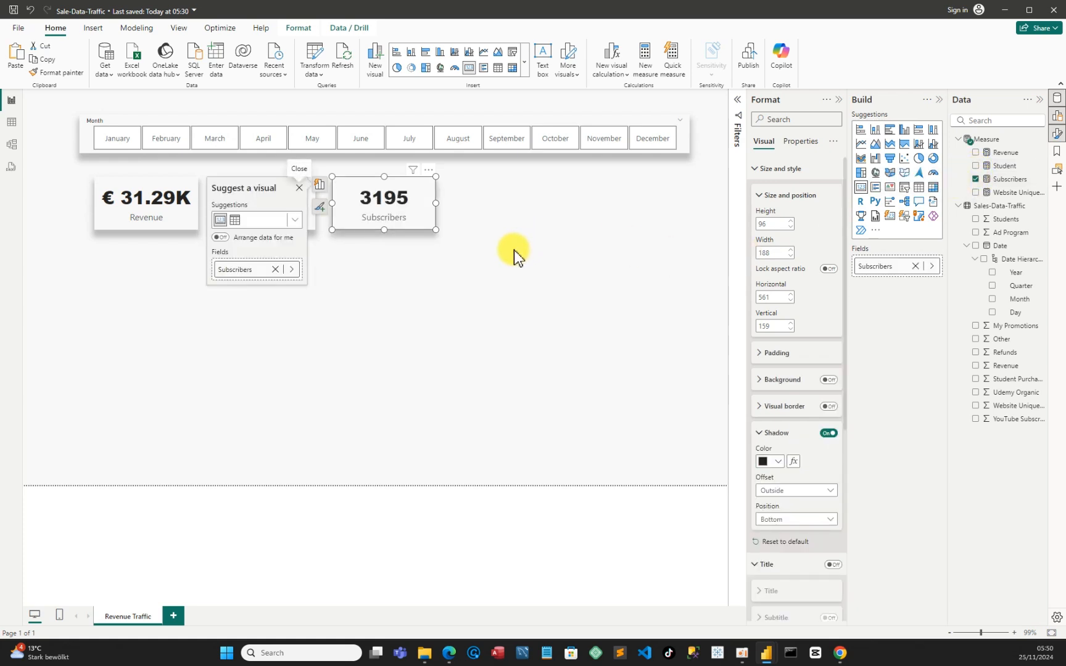
left_click(1031, 181)
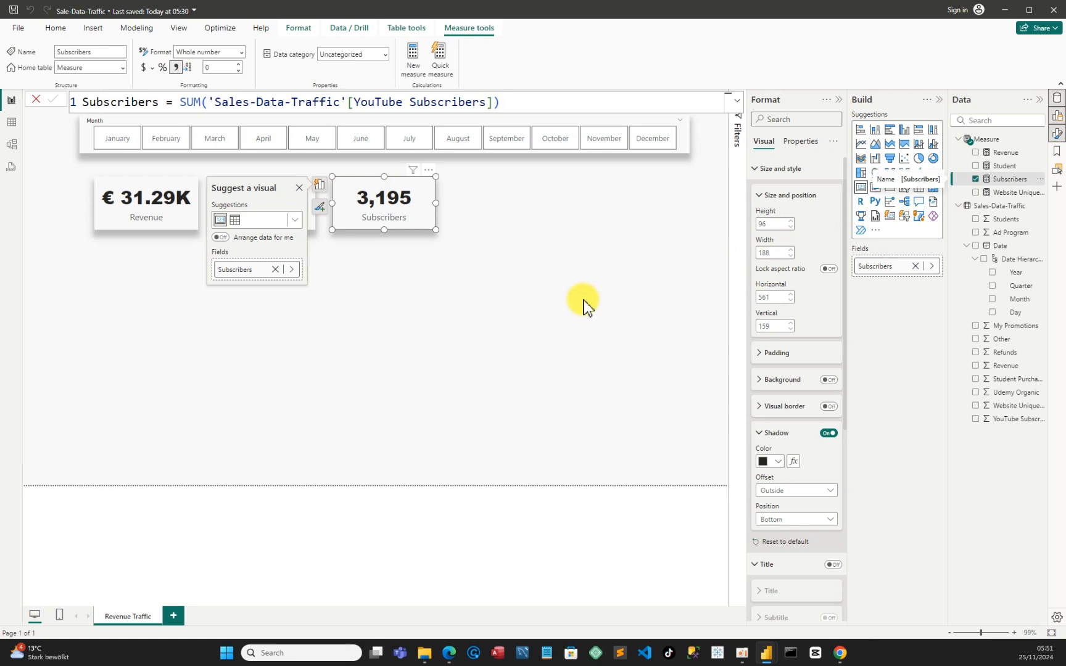
left_click(491, 238)
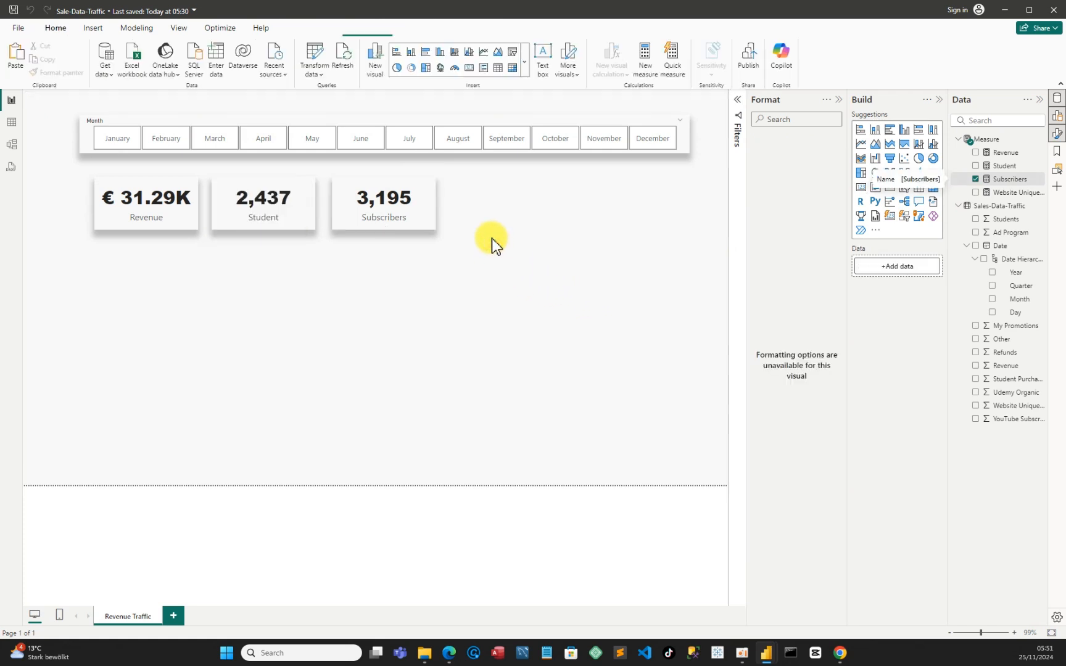
Duplicate the Subscribers card, place the copy at about horizontal 771, and replace its field with the Website Unique_visitors measure
left_click(426, 224)
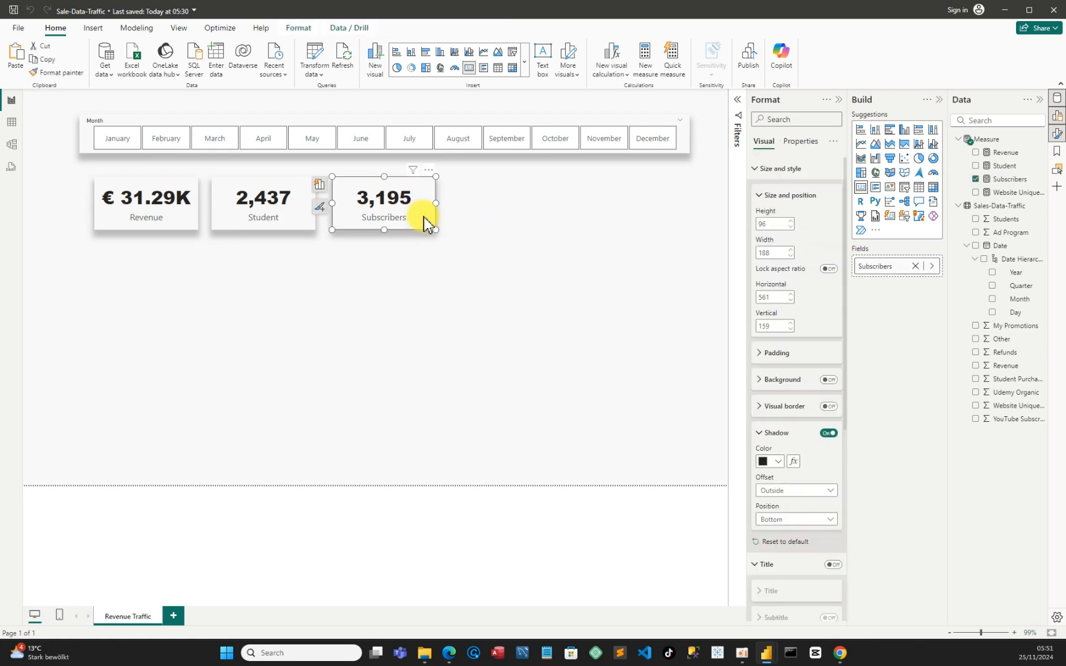
key("ctrl+v")
left_click_drag(406, 208, 520, 211)
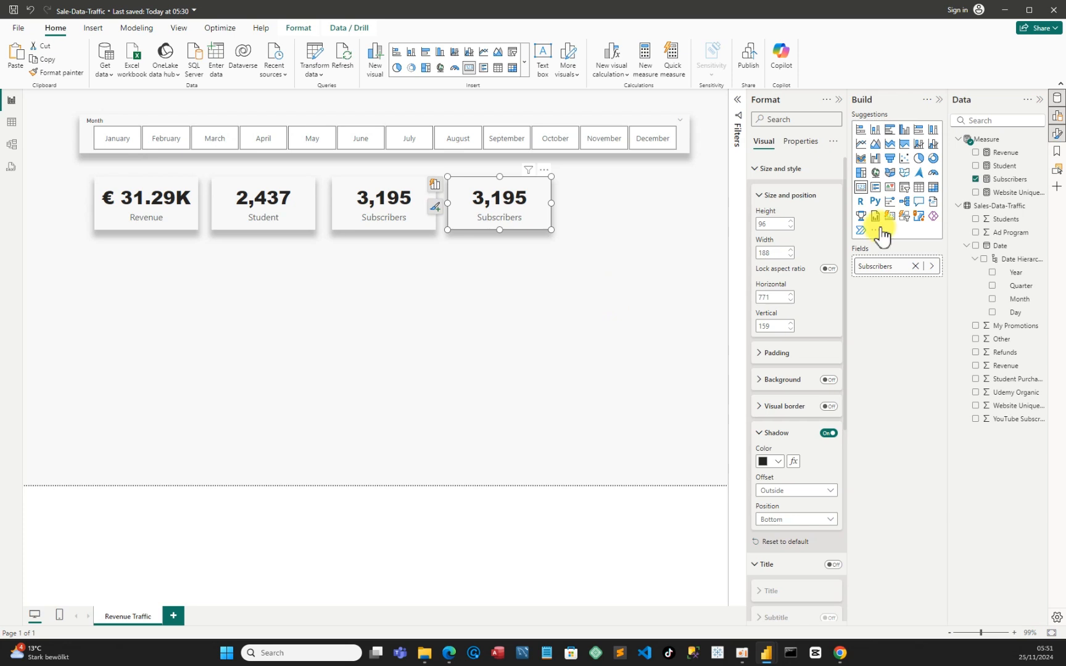
left_click(975, 180)
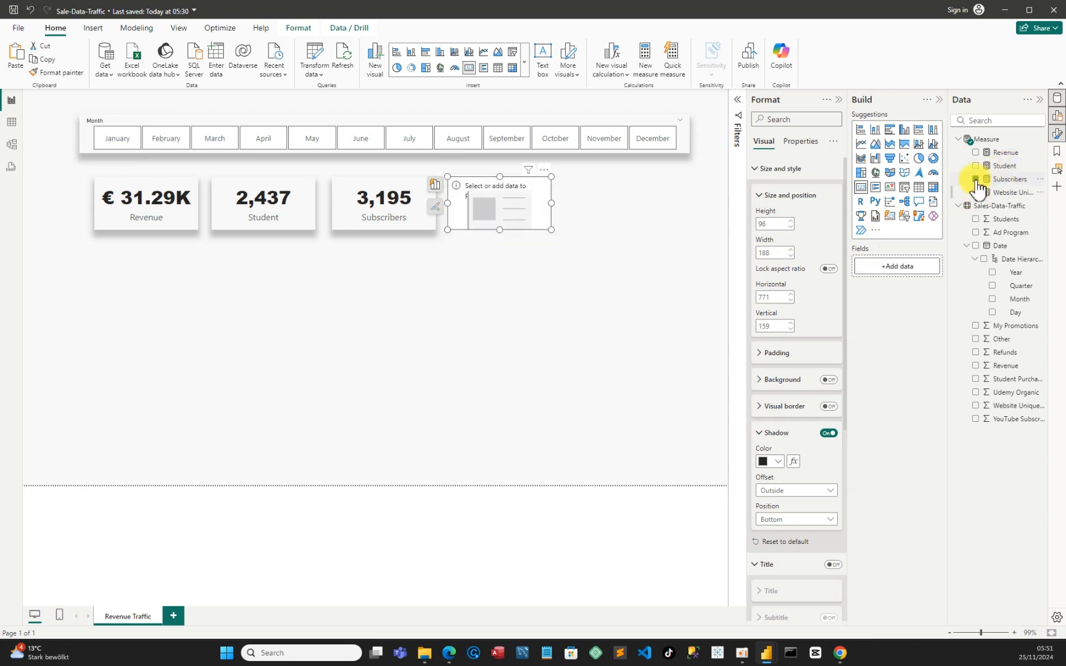
left_click(977, 194)
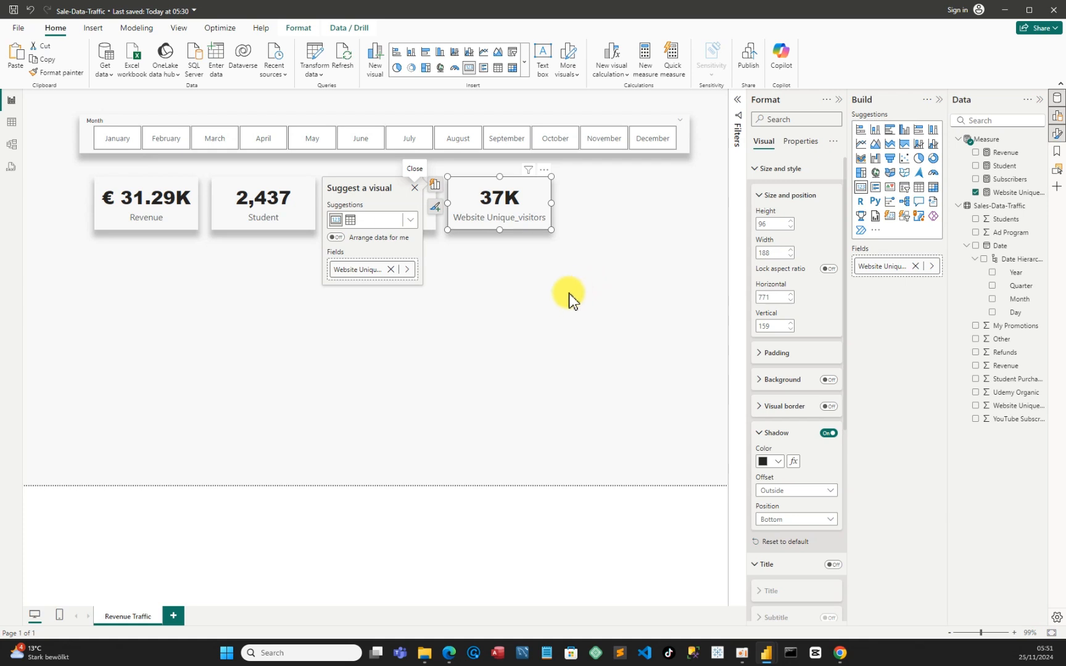
left_click(556, 303)
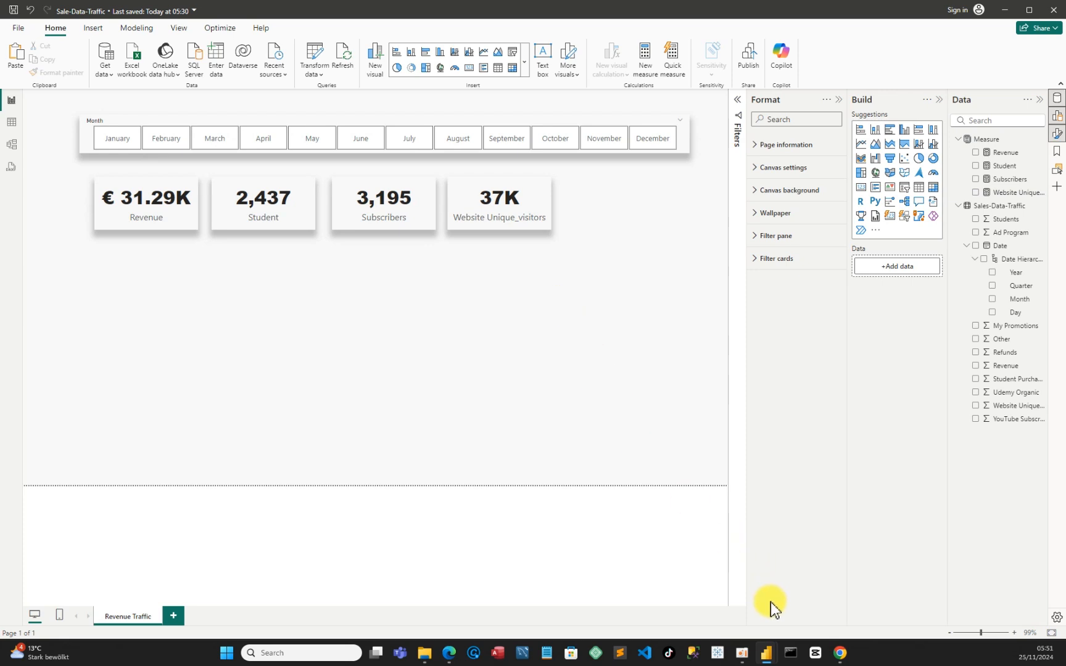
Check the Sales-Dashboard reference report and insert a donut chart below the Revenue card in Sale-Data-Traffic, about 249 wide and 215 high
mouse_move(767, 649)
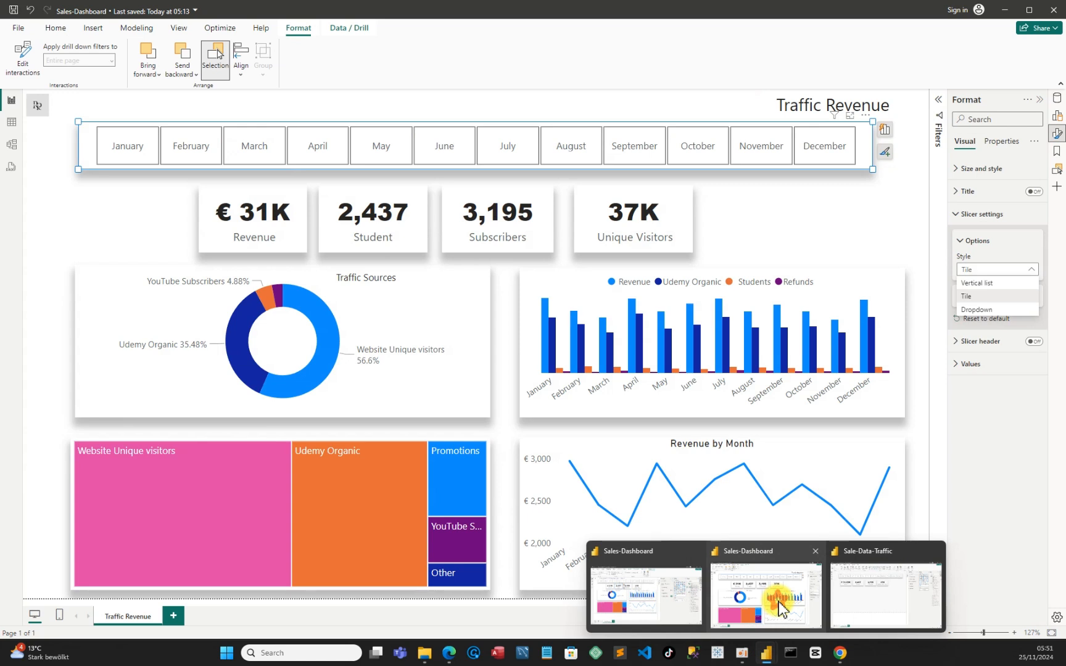
left_click(779, 602)
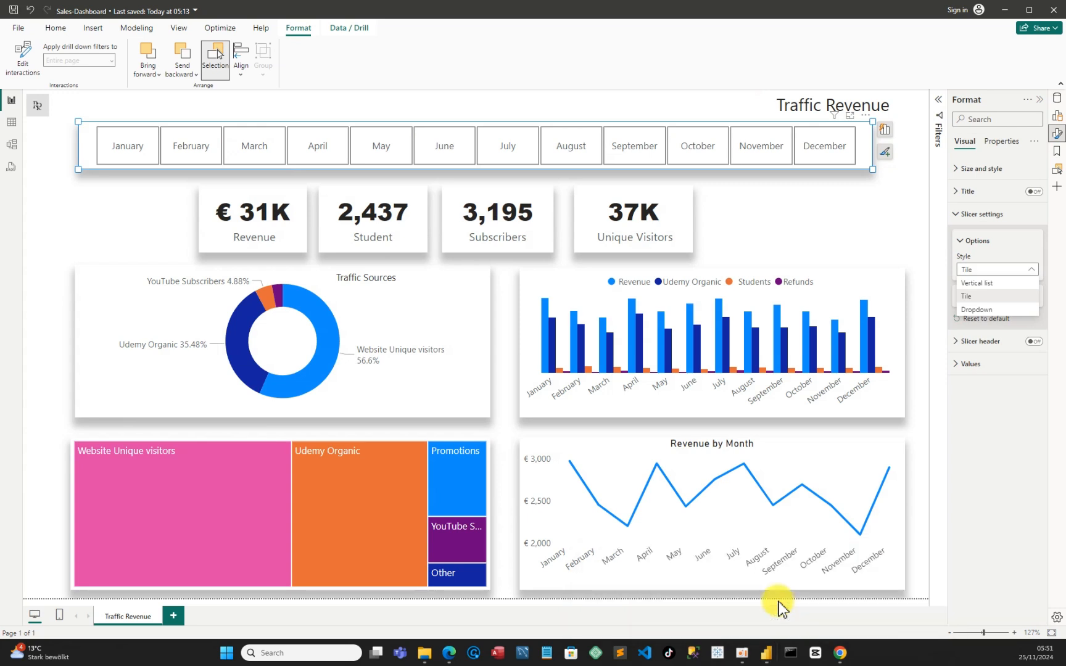
left_click(767, 651)
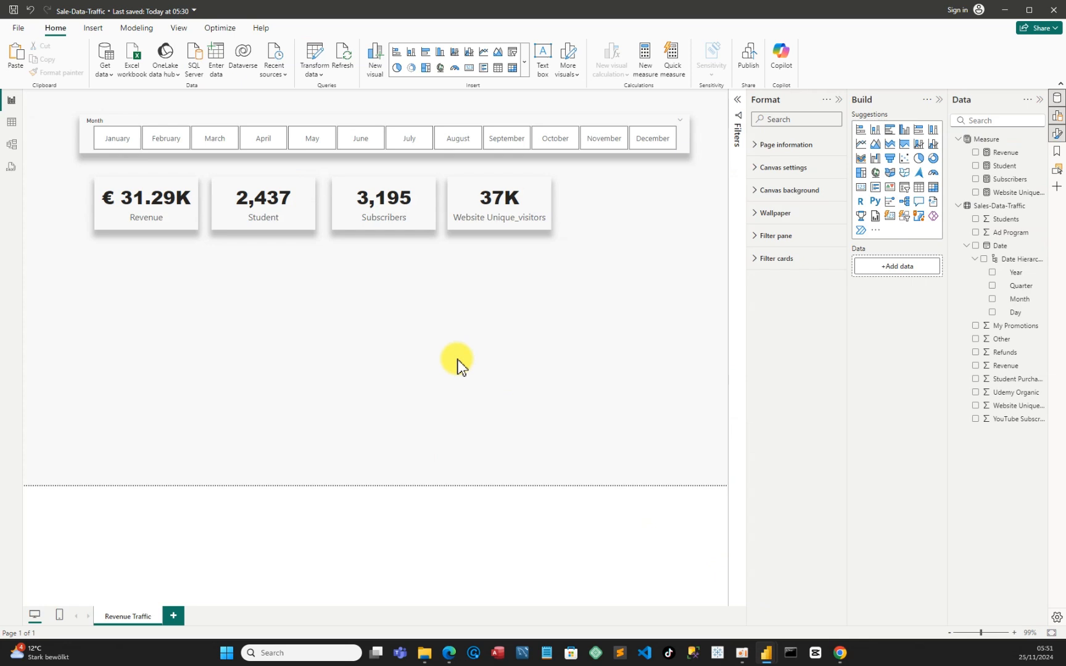
left_click(934, 159)
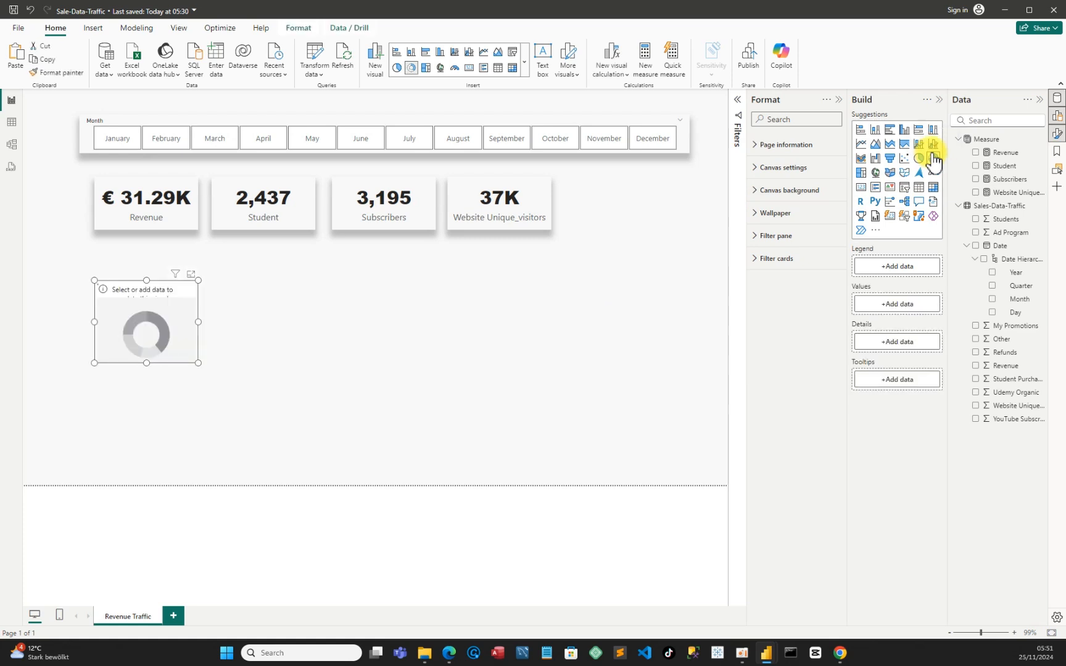
left_click(113, 306)
left_click_drag(137, 333, 119, 329)
left_click_drag(206, 343, 237, 352)
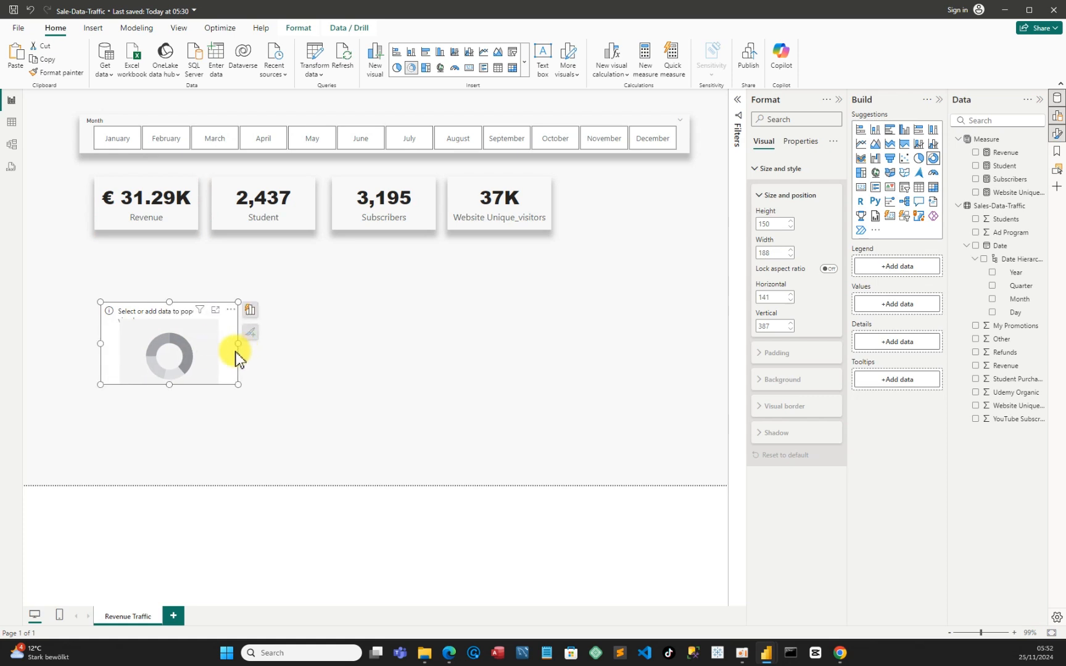
left_click_drag(177, 385, 162, 419)
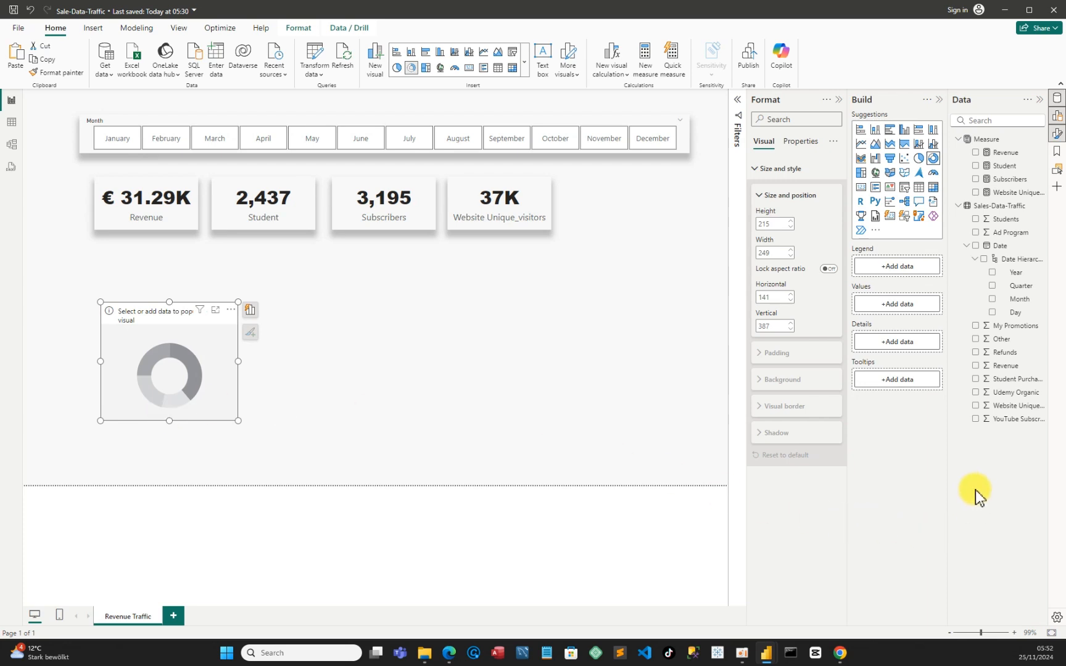
Add Udemy Organic, Website Unique visitors and YouTube Subscribers as the donut chart's values
left_click(975, 393)
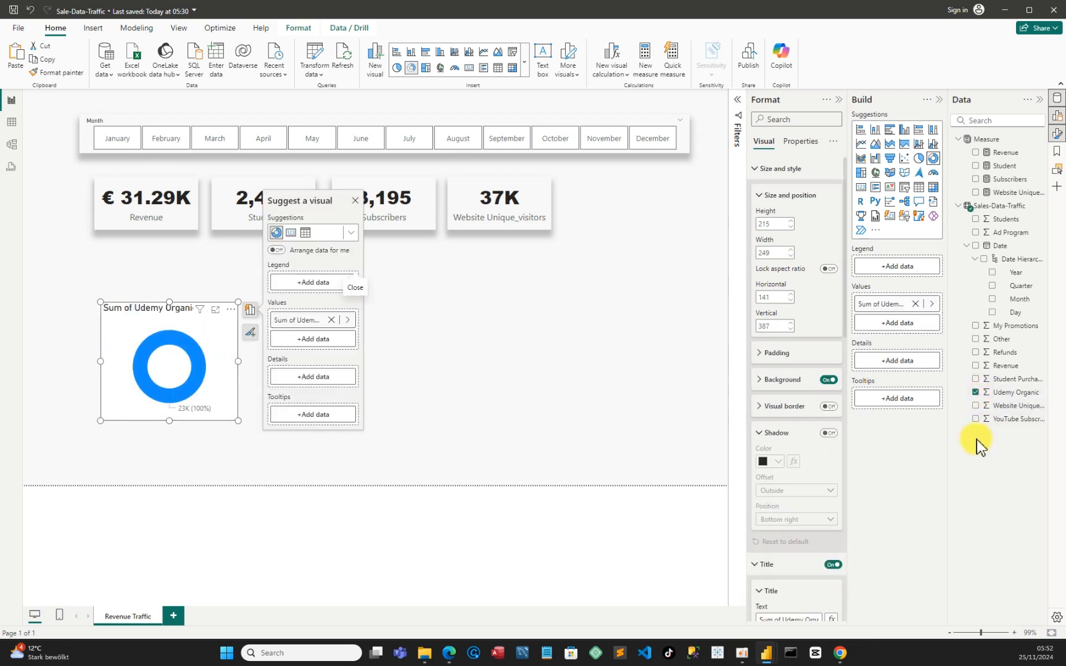
left_click(977, 406)
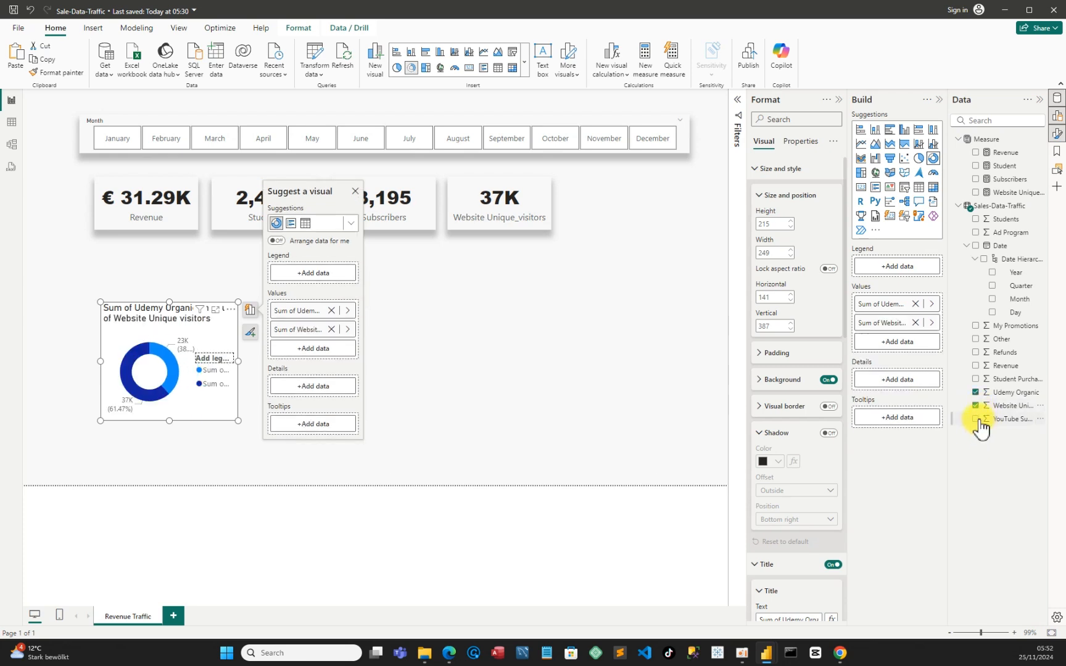
left_click(976, 420)
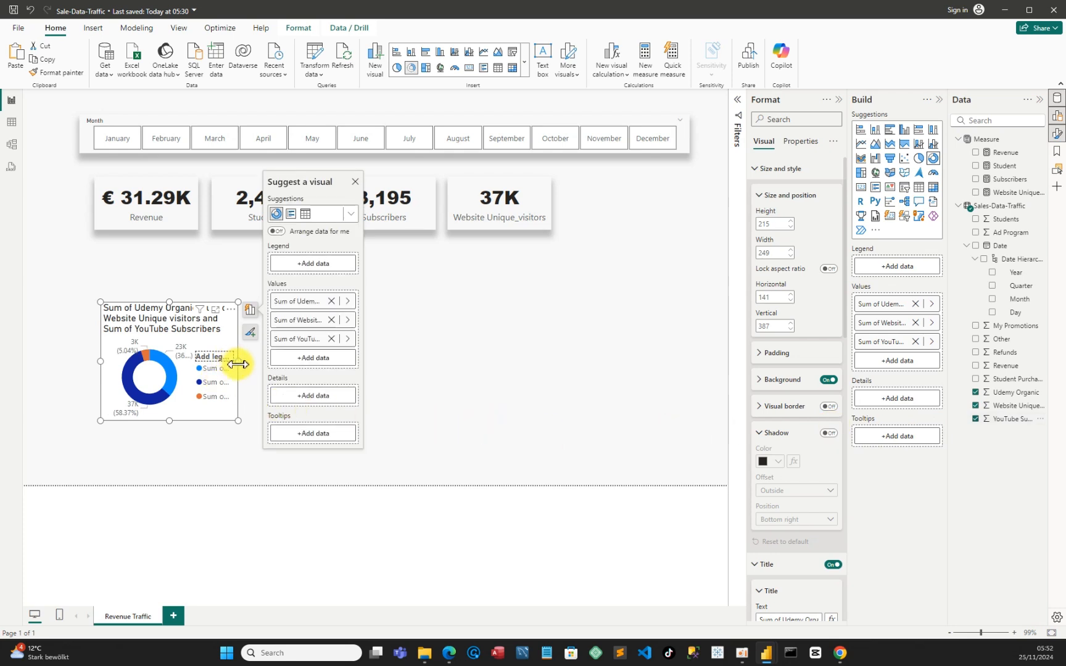
Resize the donut chart to about 405 wide and 281 high and place it at about horizontal 115, vertical 352
left_click_drag(238, 361, 321, 371)
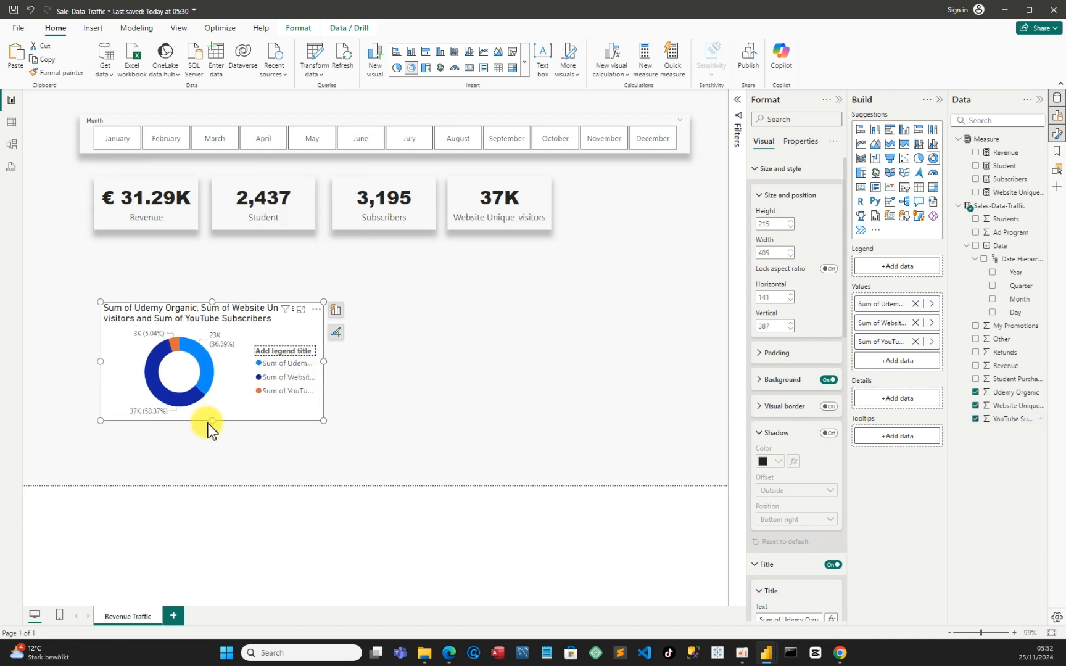
left_click_drag(209, 423, 202, 455)
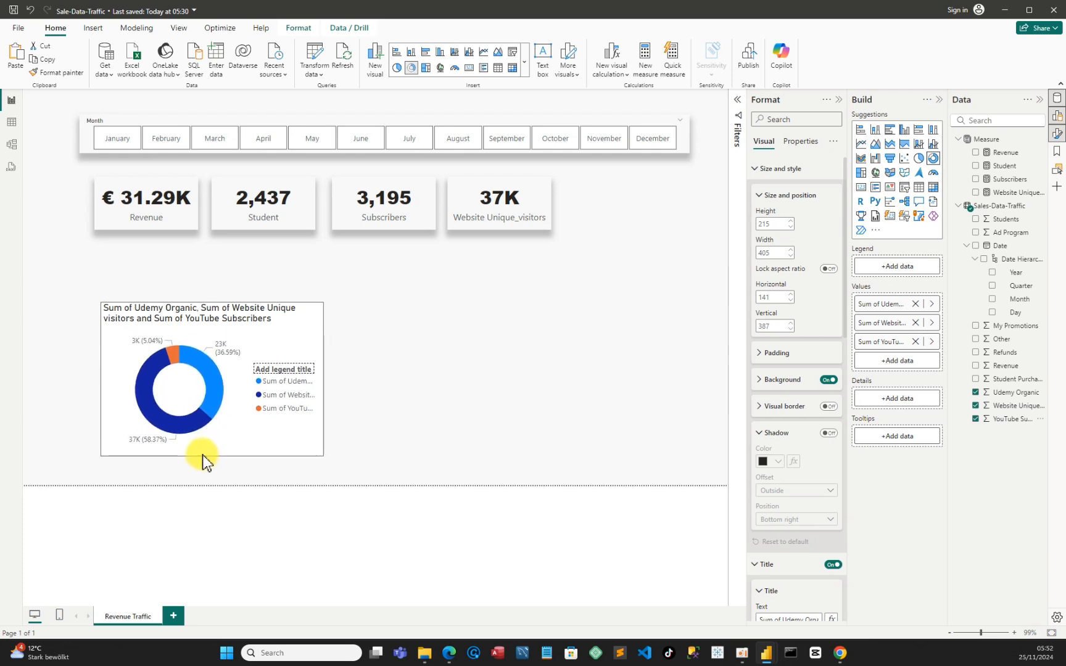
left_click_drag(250, 350, 232, 331)
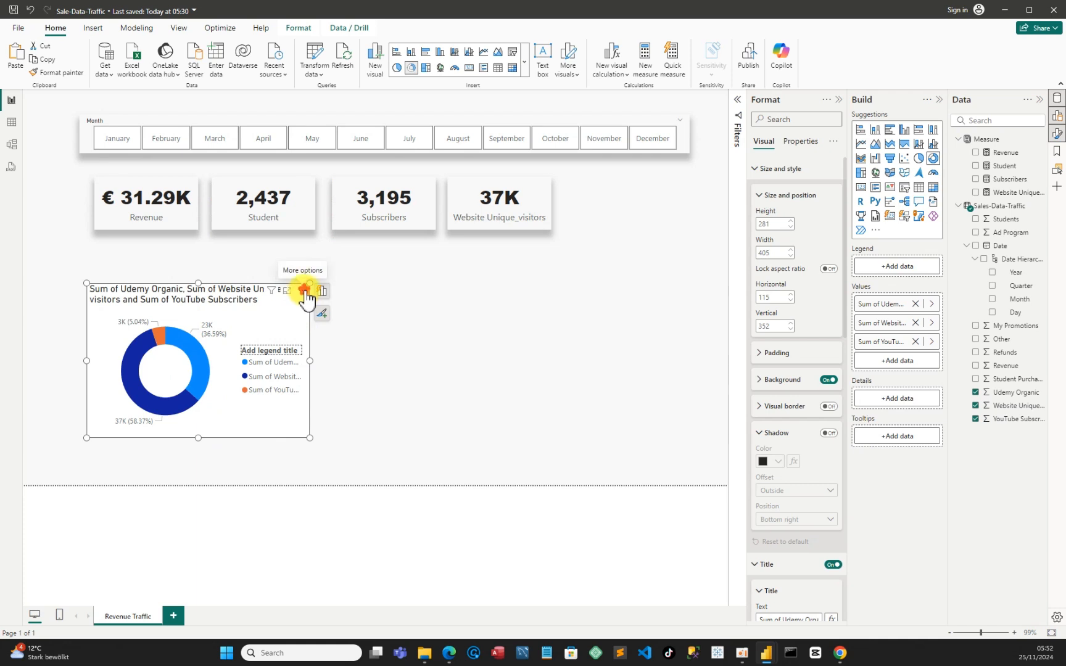
left_click(304, 290)
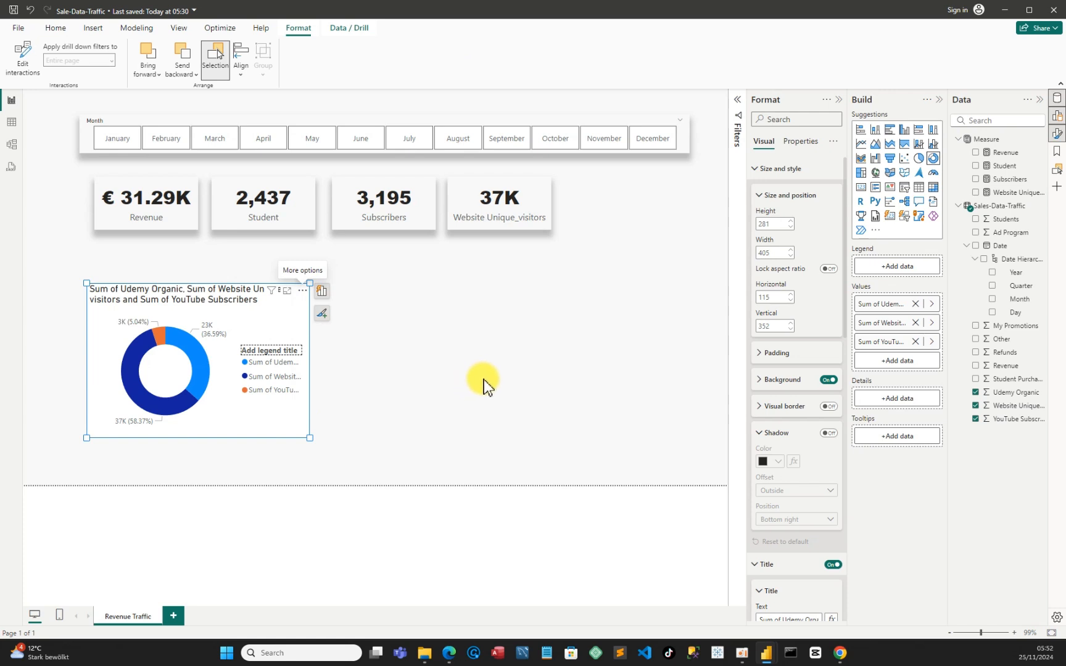
Turn off the donut chart's background and turn on its shadow with the position set to Bottom
left_click(831, 380)
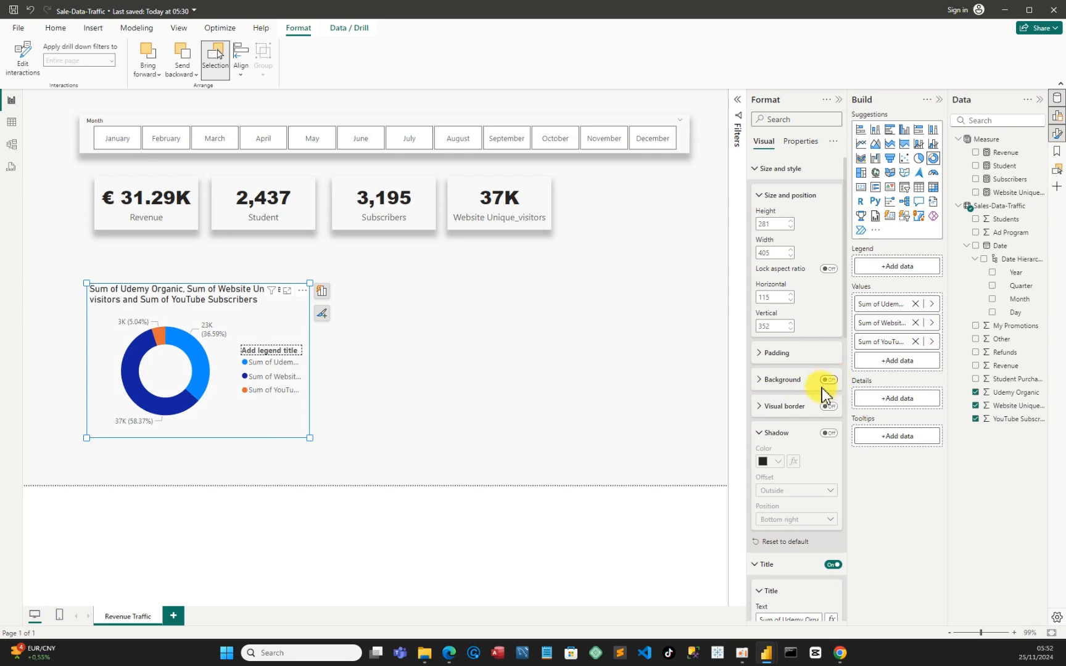
left_click(761, 406)
left_click(761, 406)
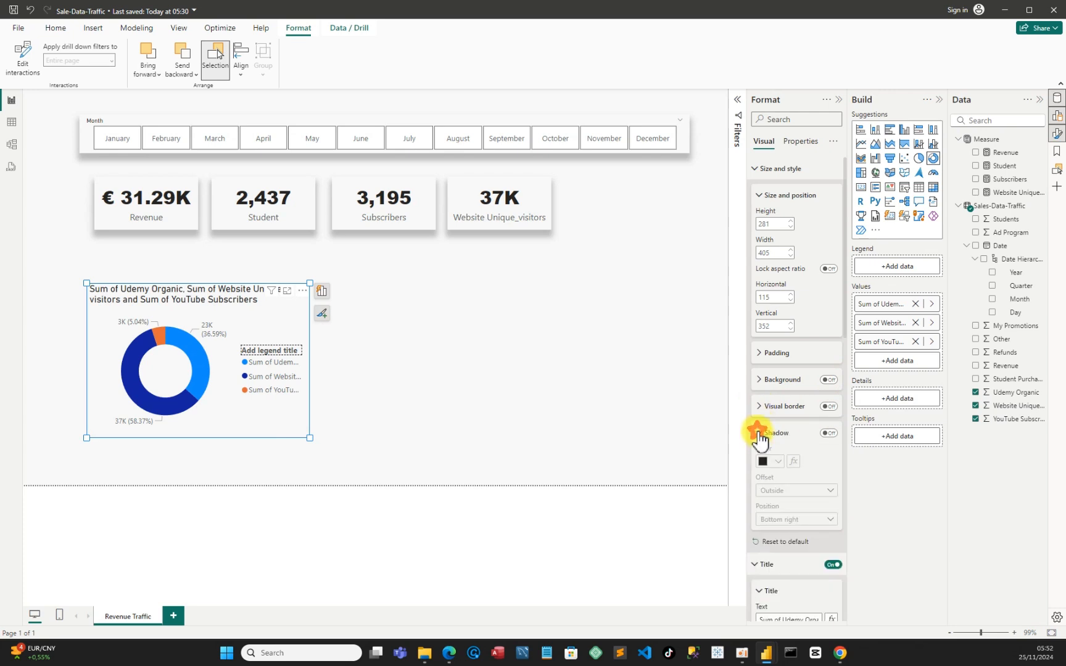
left_click(759, 435)
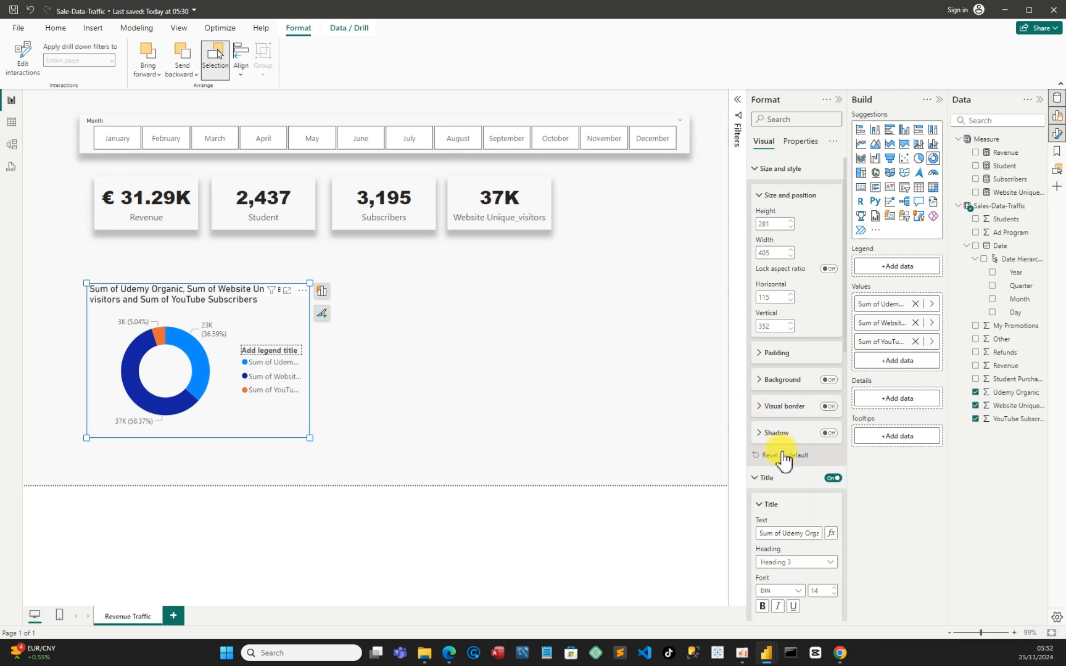
left_click(829, 434)
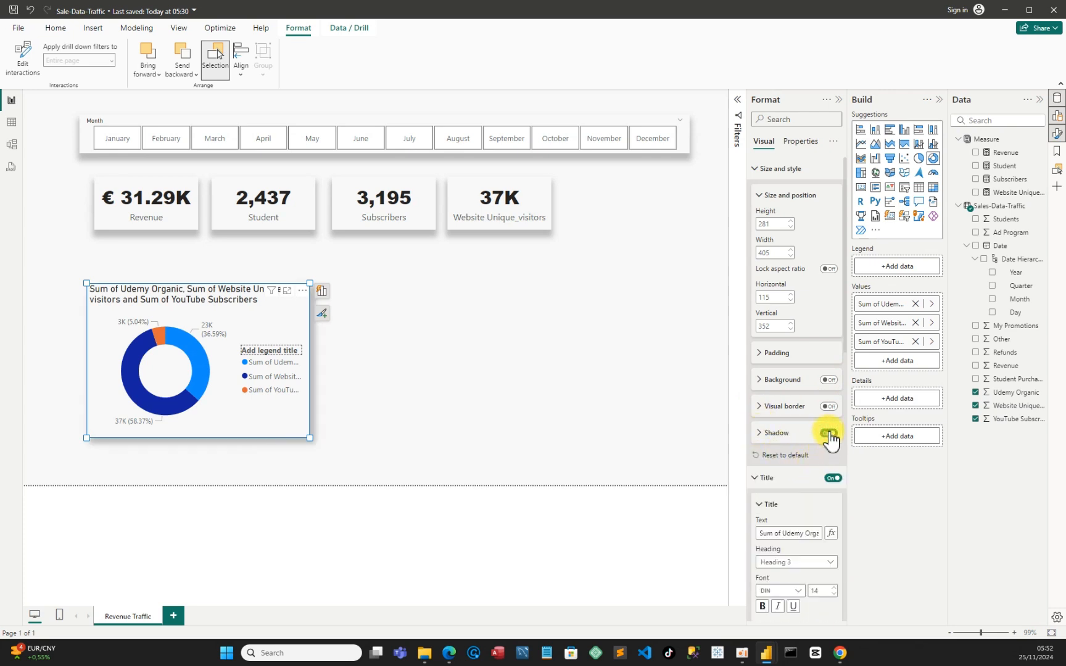
left_click(760, 434)
left_click(790, 519)
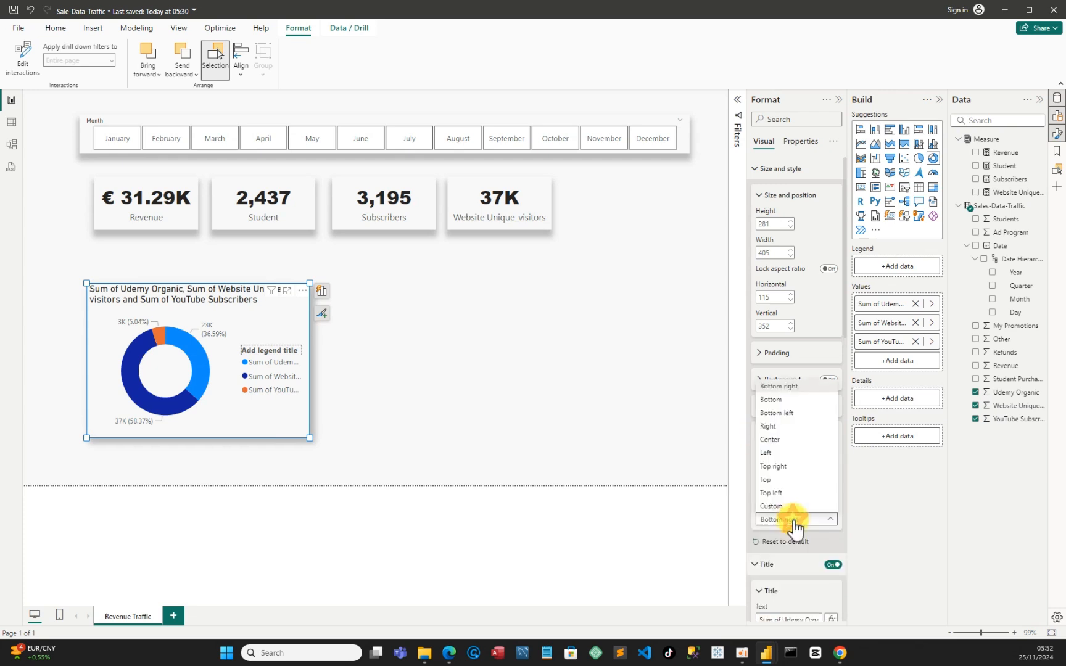
left_click(777, 400)
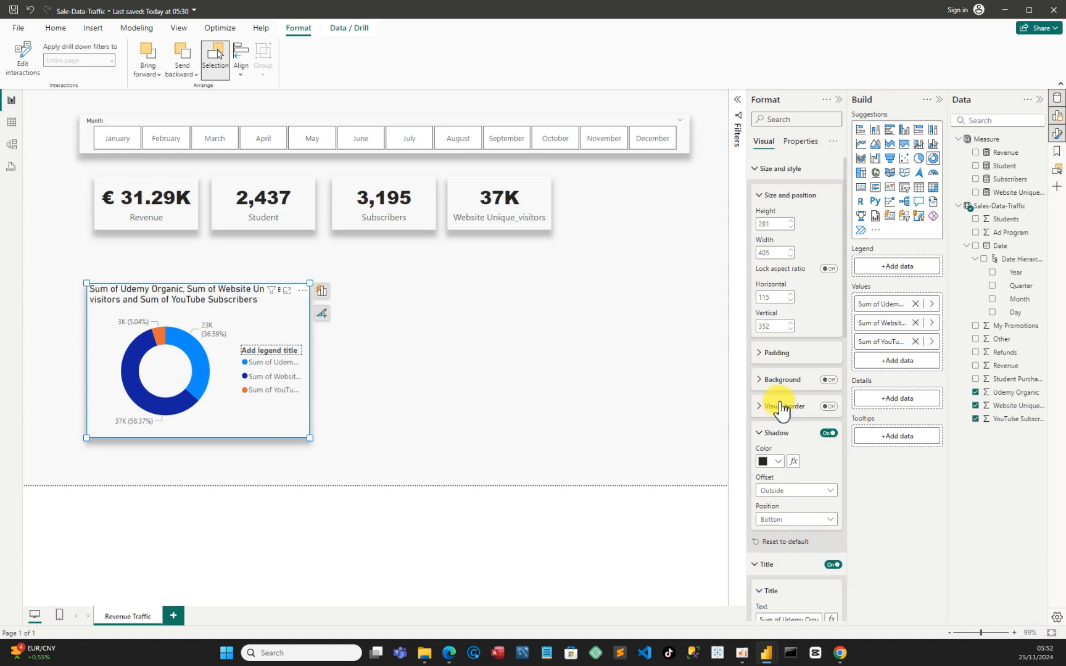
Turn off the donut chart's title and legend
scroll(785, 450, "down", 3)
scroll(785, 450, "down", 3)
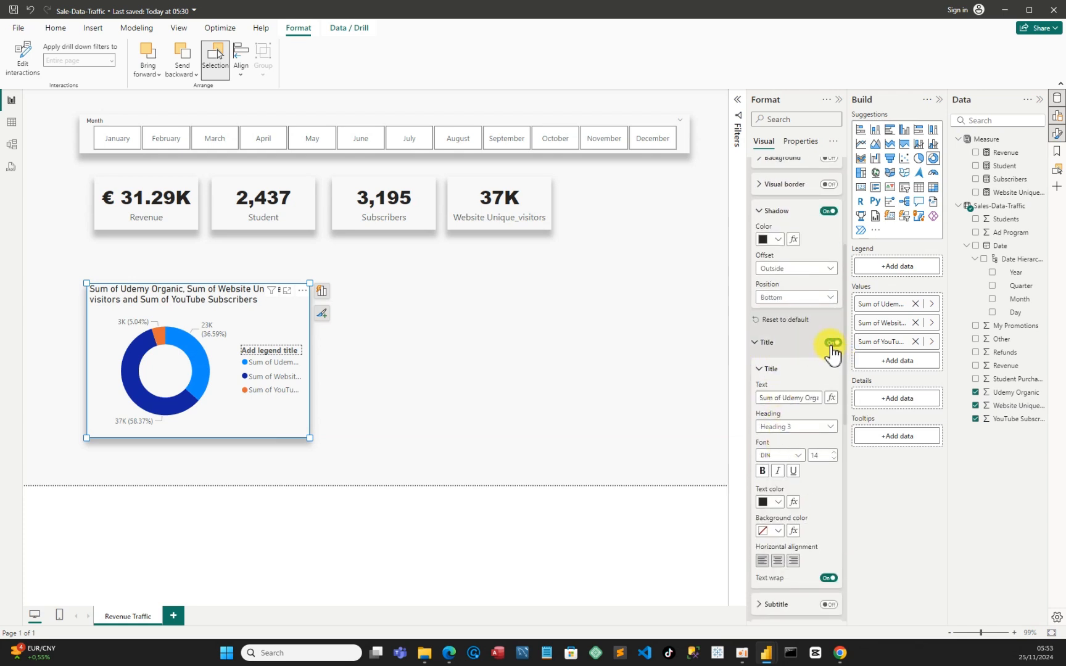
left_click(832, 343)
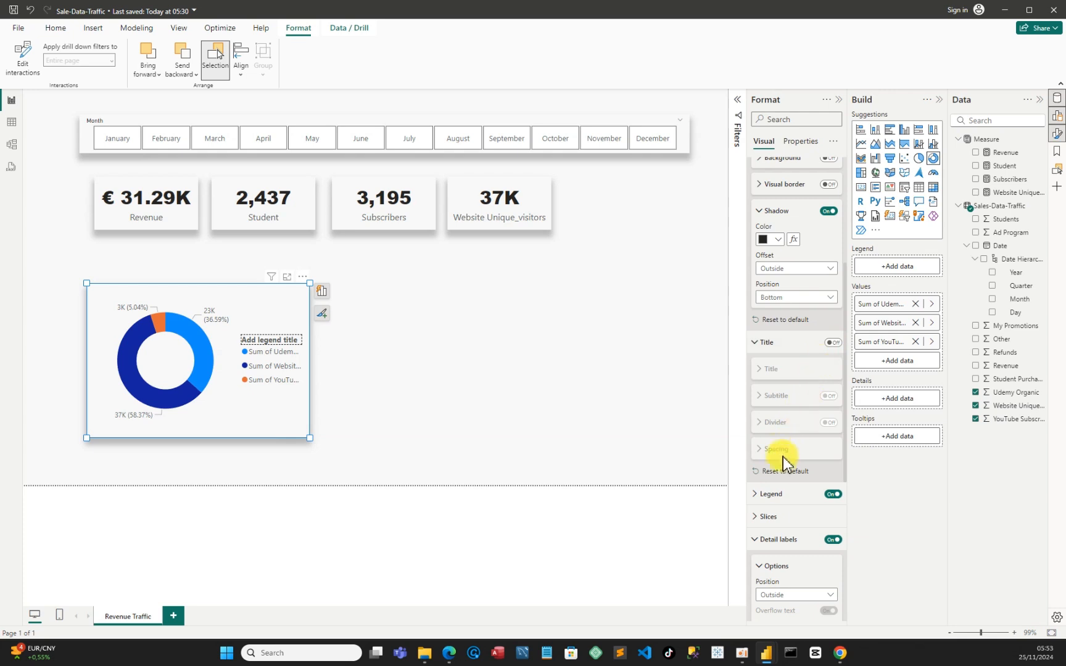
left_click(834, 495)
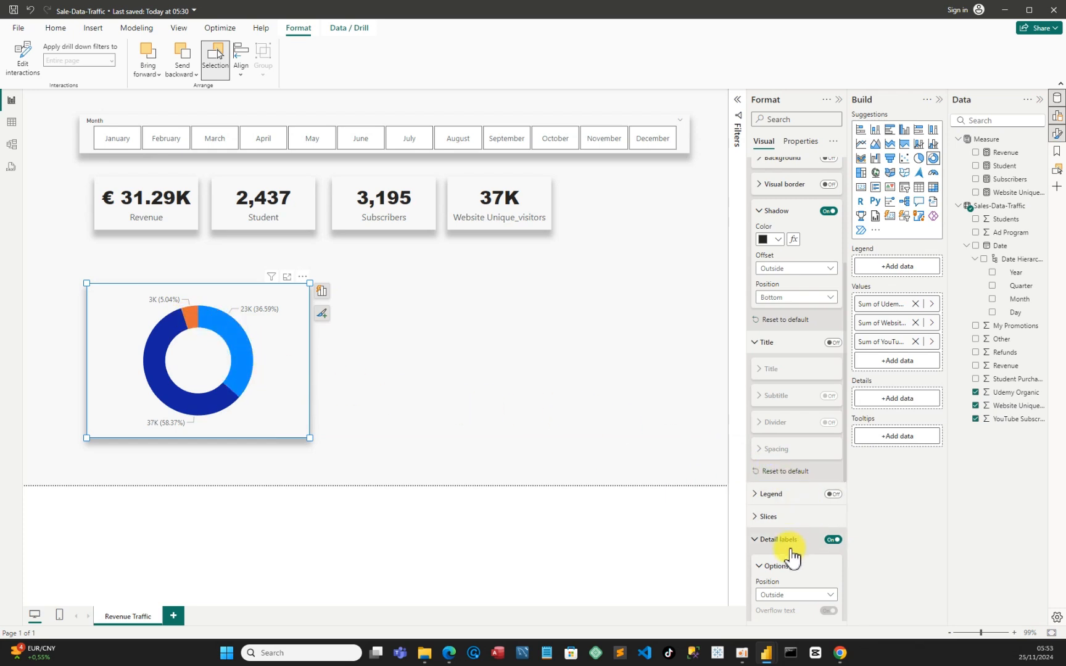
Set the donut chart's detail label contents to Category, percent of total, keeping the label position Outside
scroll(785, 553, "down", 5)
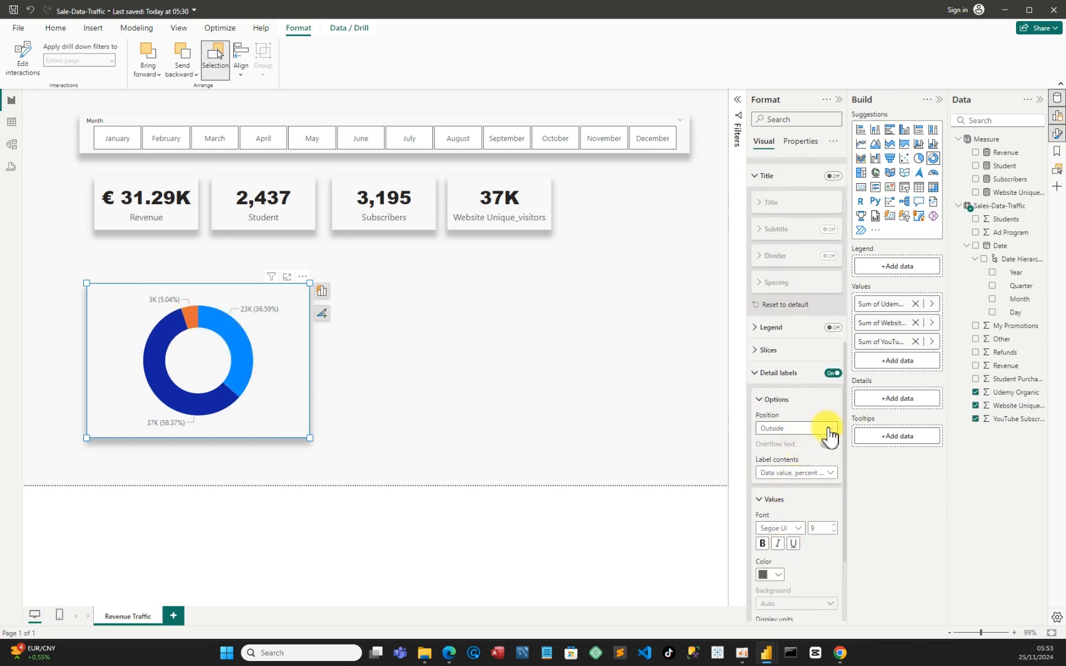
left_click(831, 432)
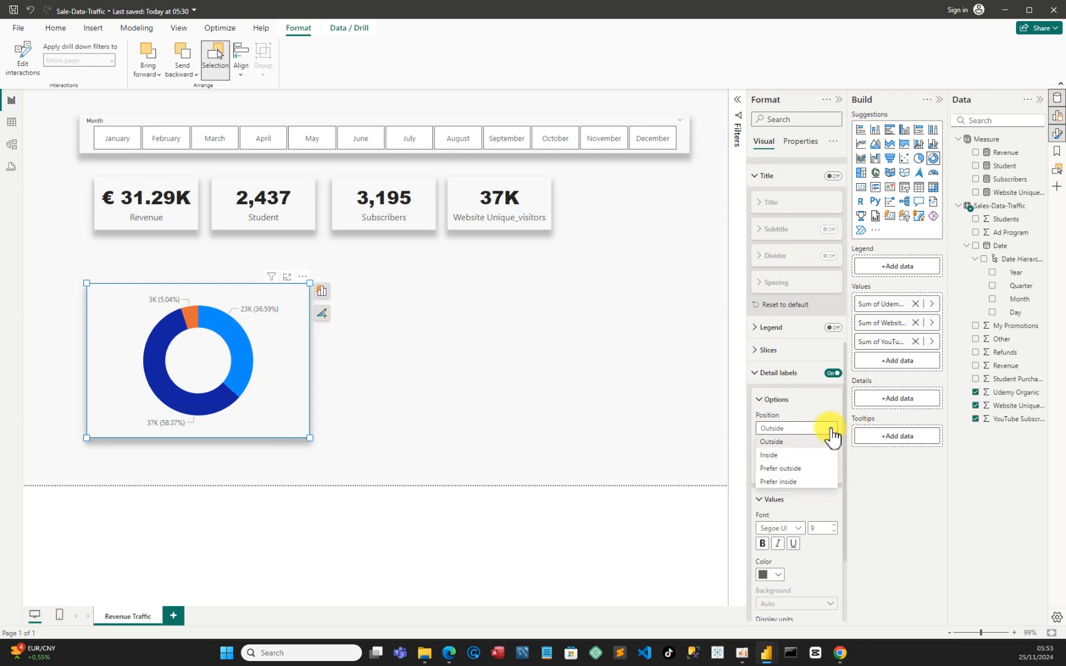
left_click(832, 435)
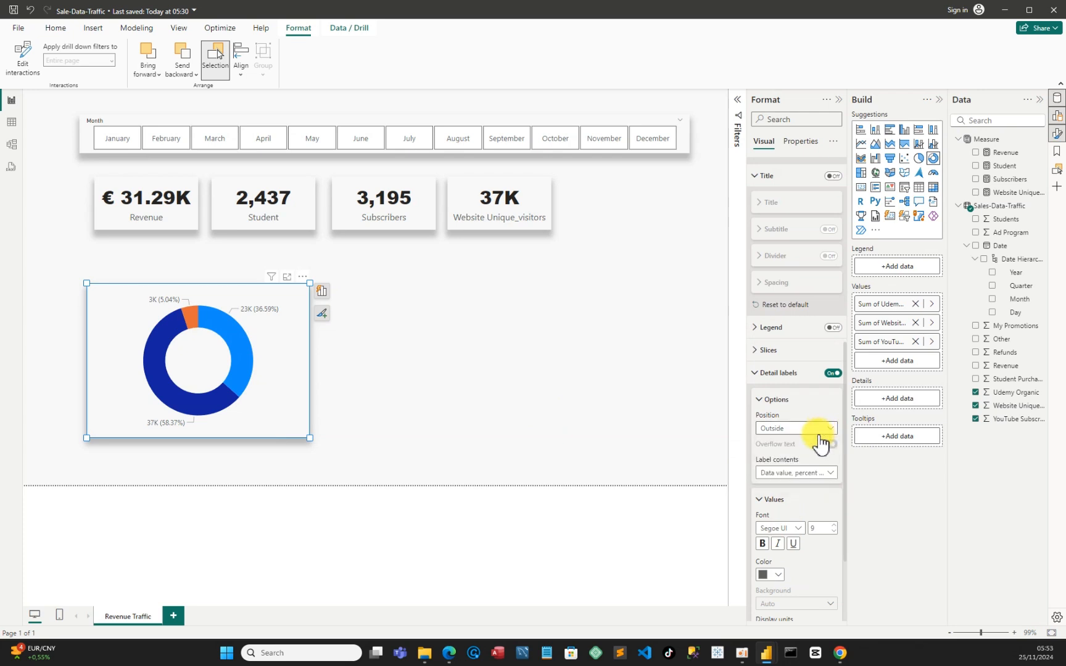
left_click(830, 477)
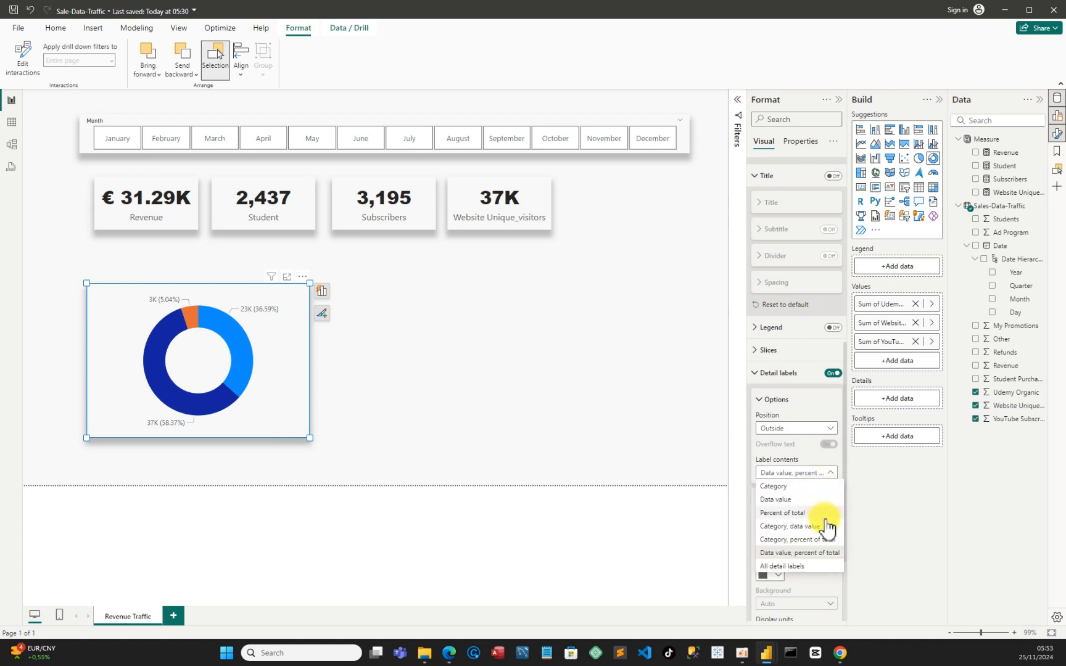
left_click(800, 542)
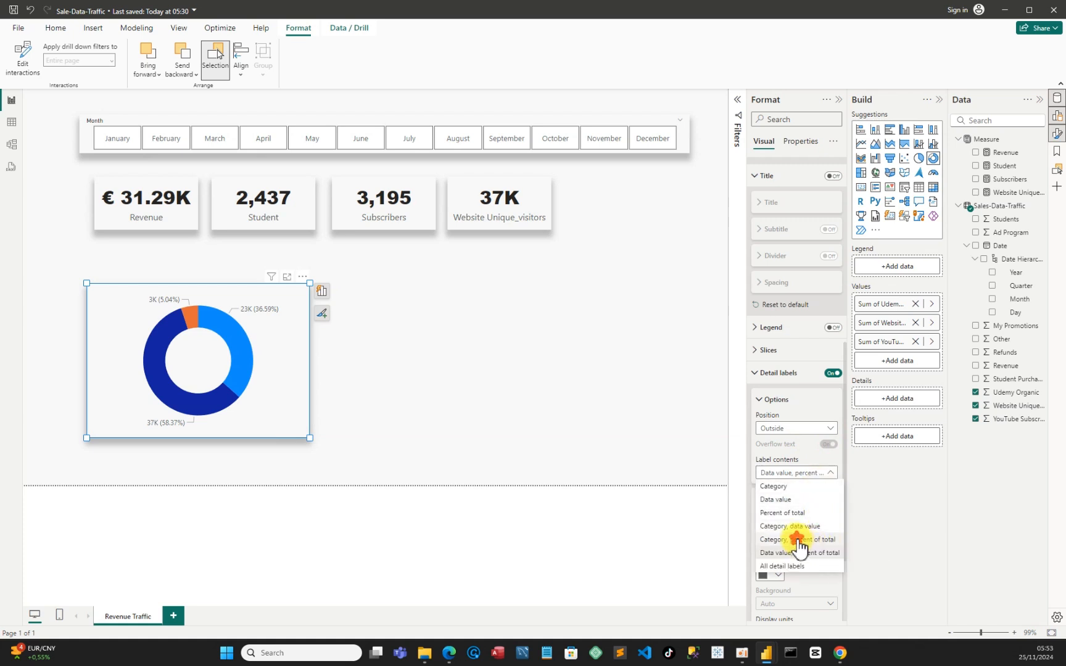
left_click(801, 547)
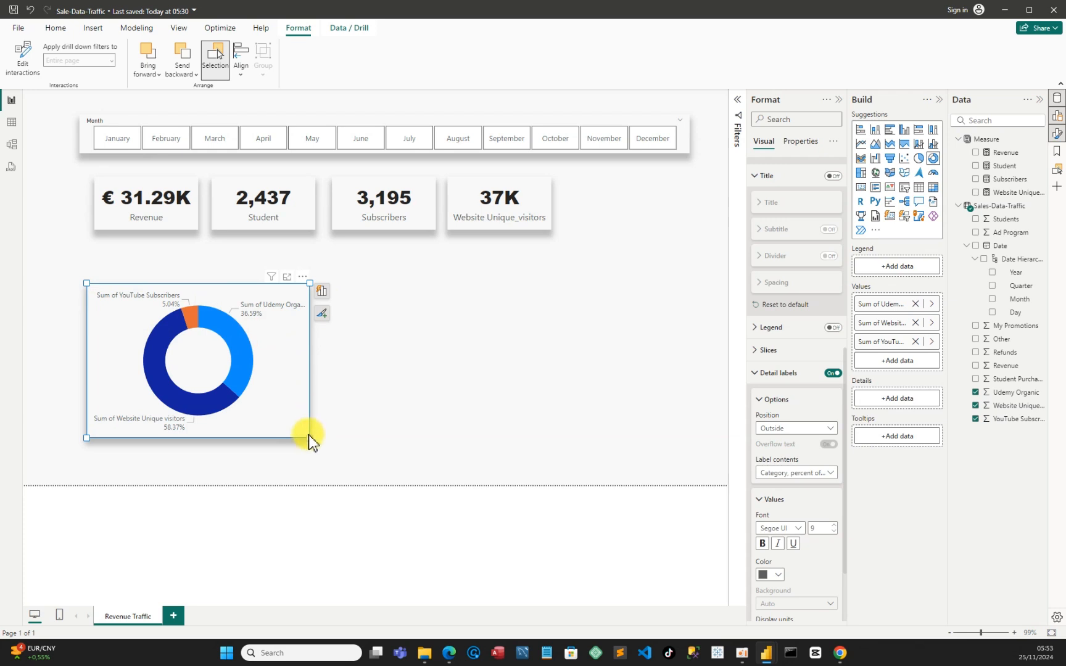
Enlarge the donut chart further and move it directly under the measure cards, near the left edge of the report page
left_click_drag(309, 435, 359, 445)
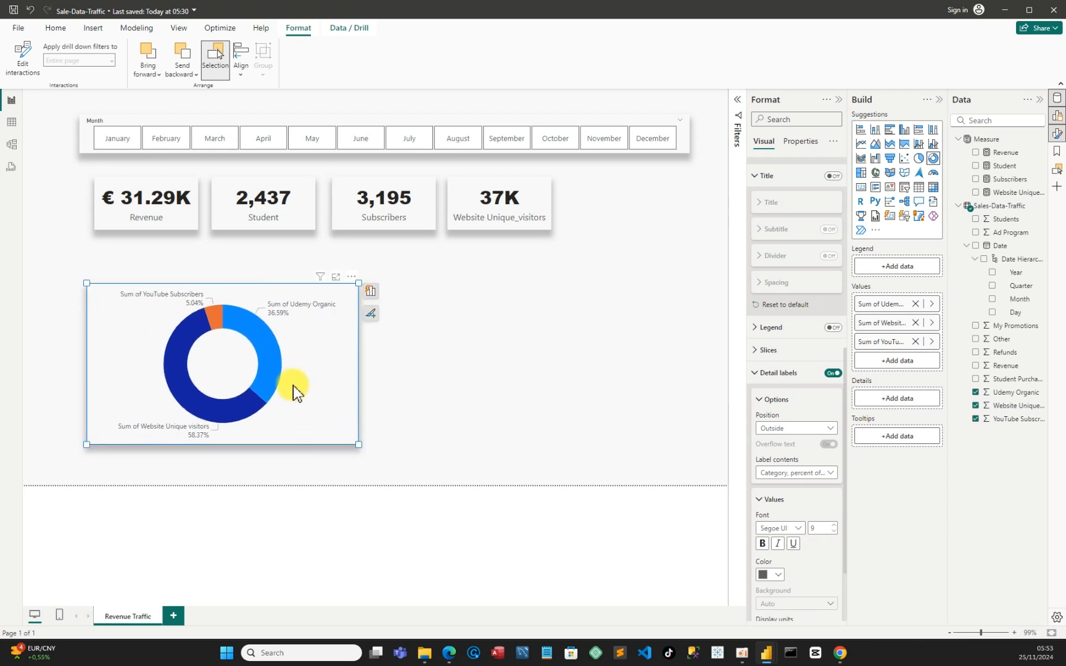
left_click_drag(295, 377, 269, 386)
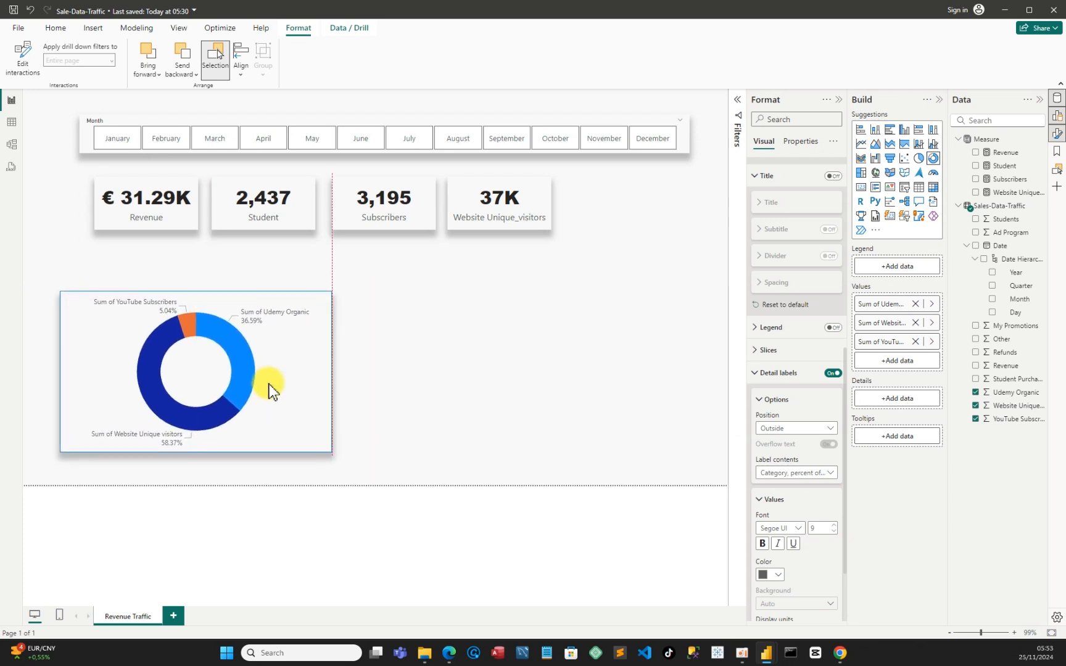
mouse_move(766, 652)
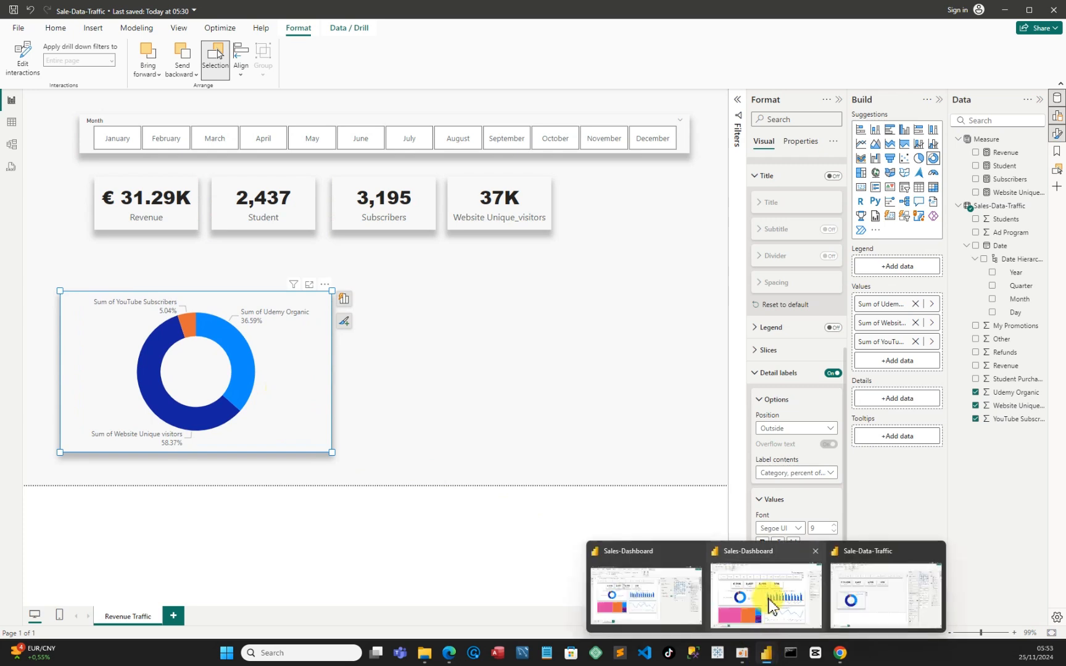
left_click(770, 601)
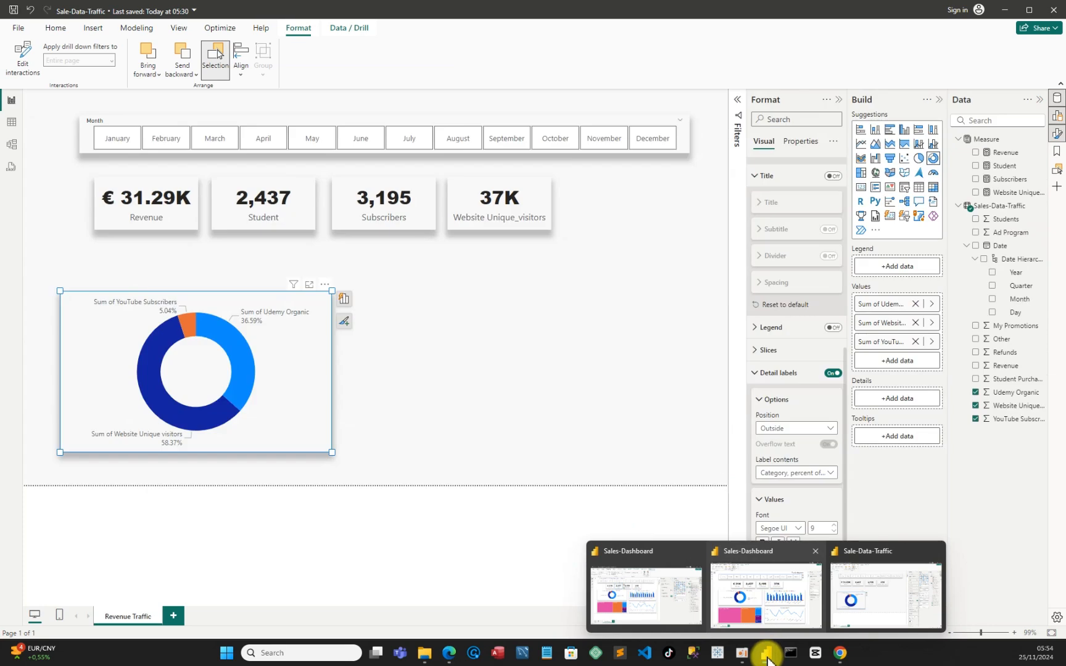
left_click(876, 608)
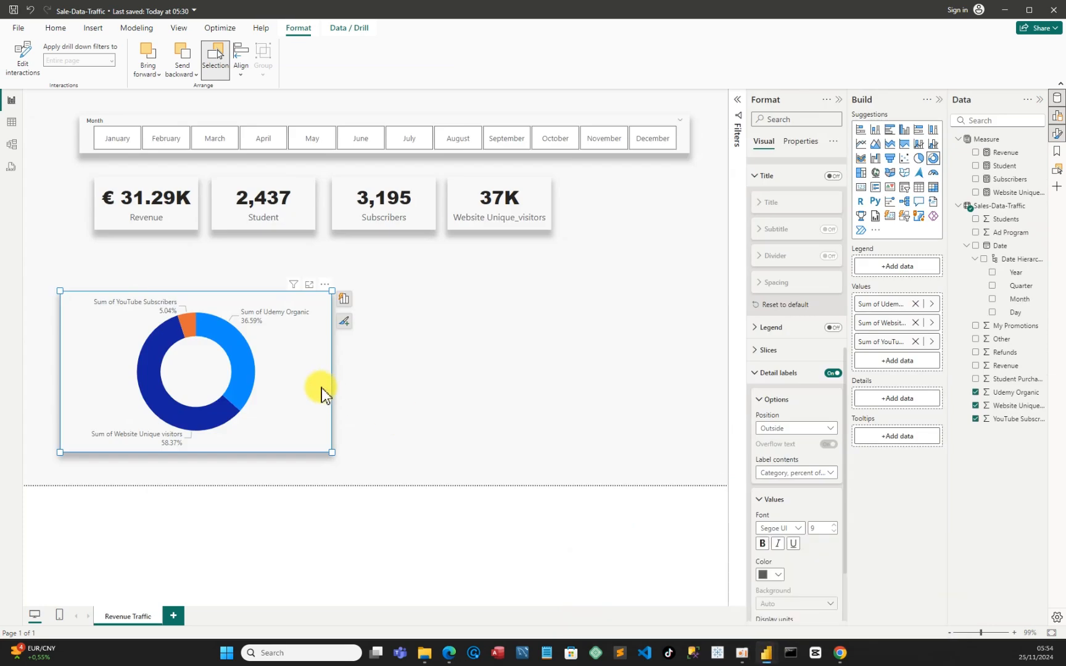
left_click_drag(332, 453, 420, 467)
left_click_drag(297, 424, 270, 369)
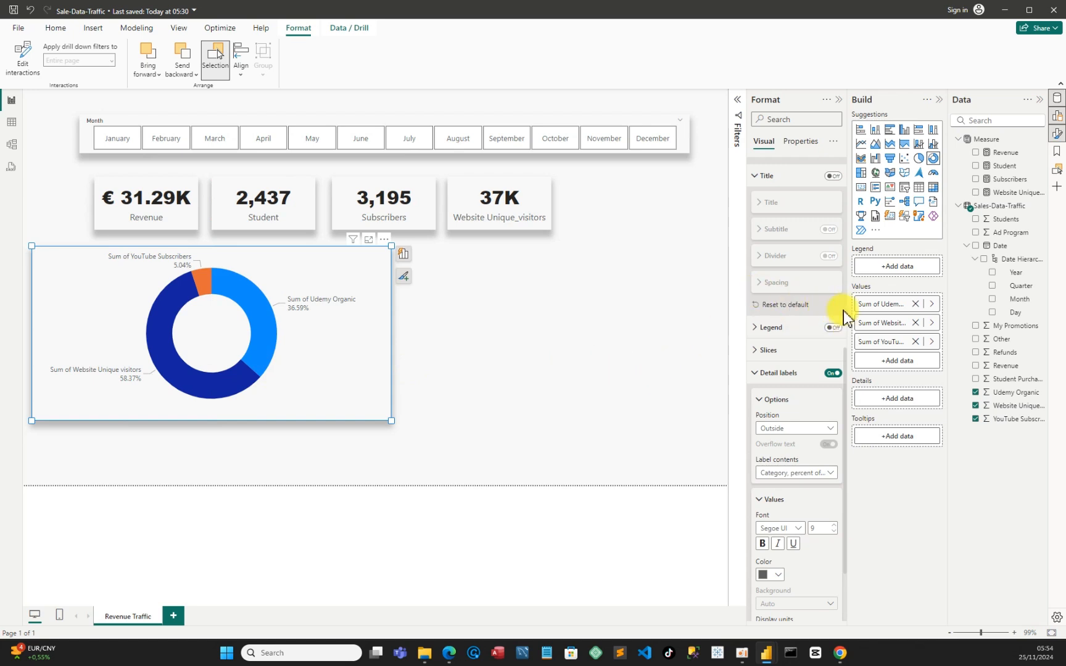
Rename the Sum of Udemy Organic value to Udemy Organic for the donut chart
right_click(882, 308)
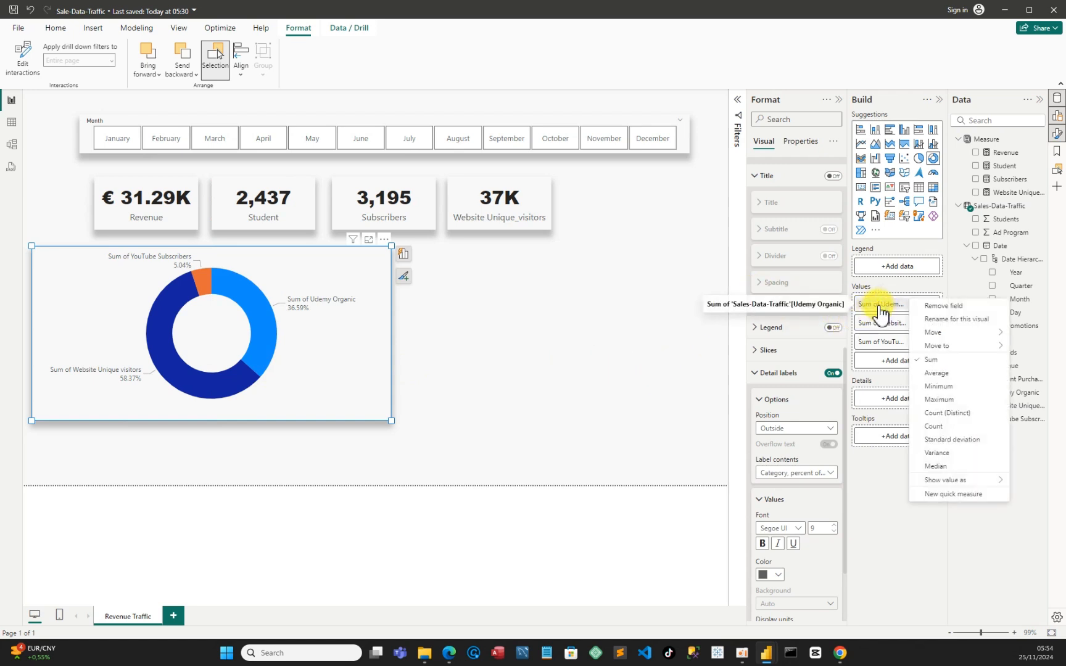
left_click(949, 321)
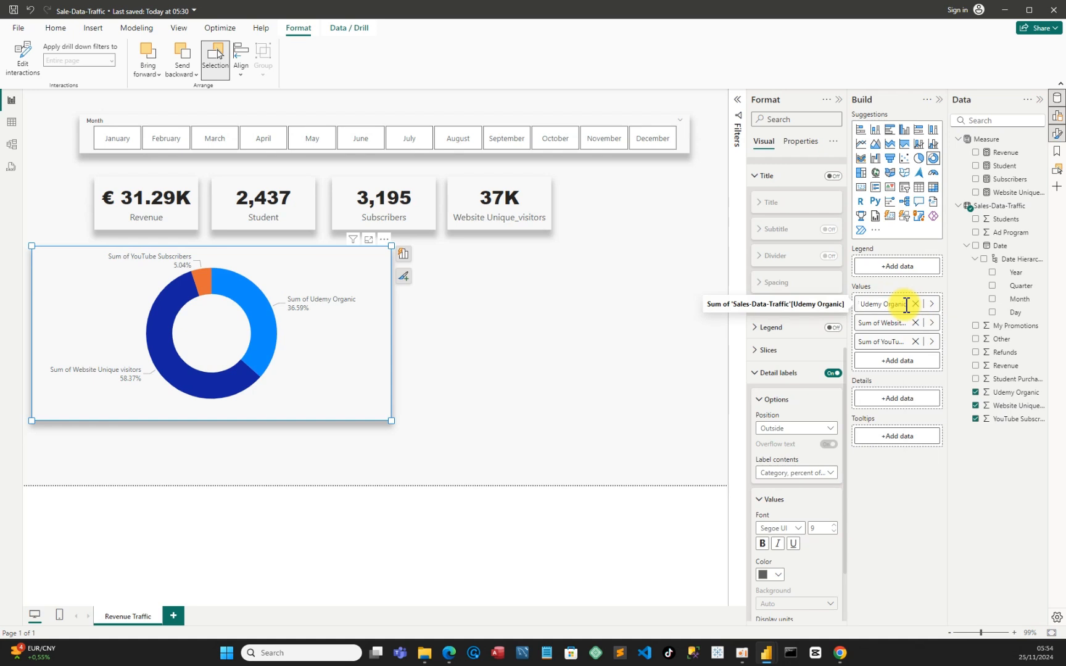
left_click_drag(906, 305, 852, 307)
left_click(881, 304)
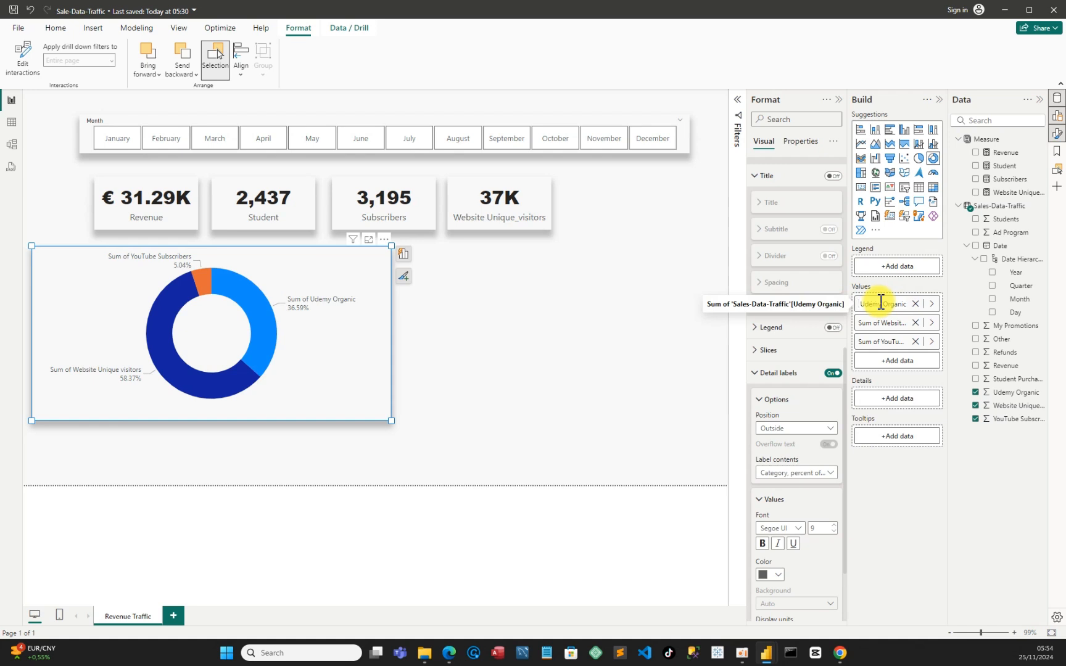
key("Return")
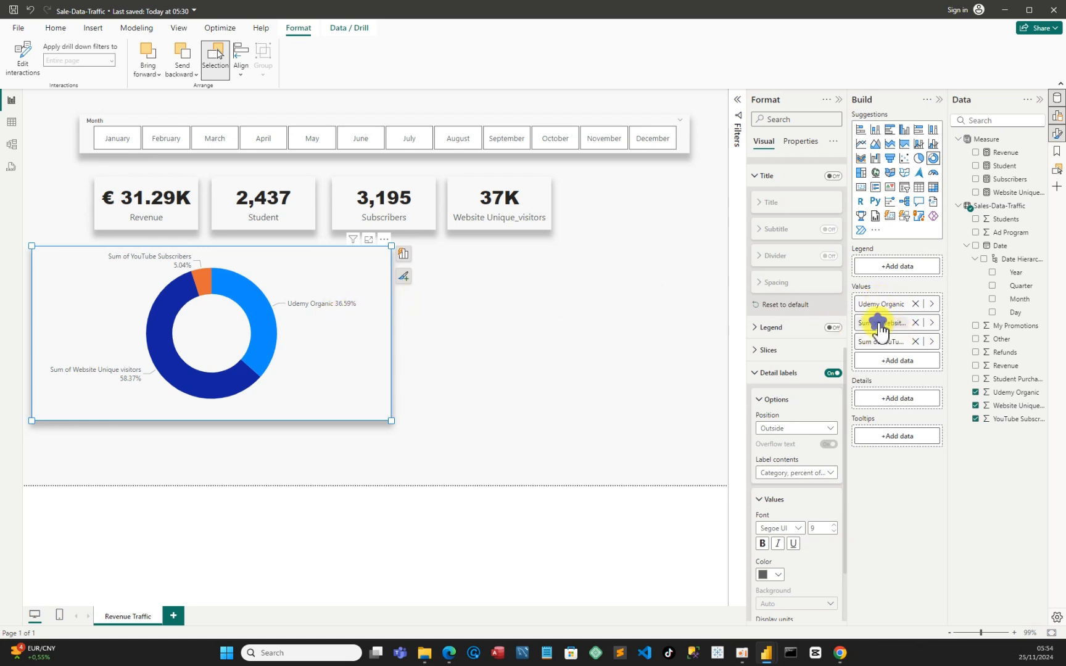
Rename the Sum of Website Unique visitors value to Website Unique visitors for the donut chart
right_click(879, 323)
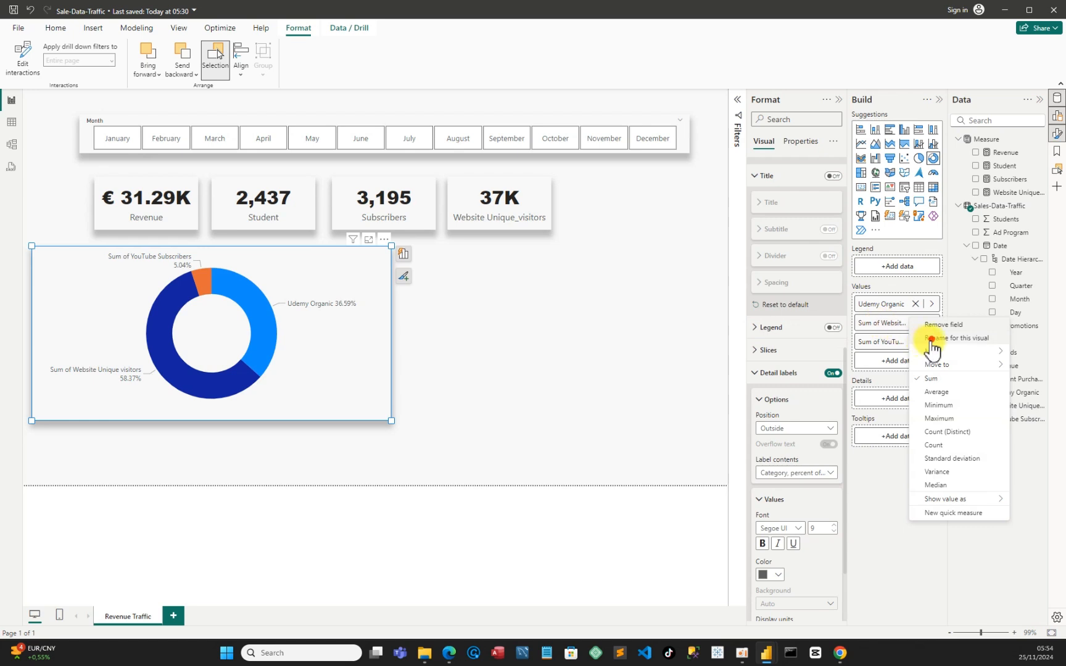
left_click(931, 339)
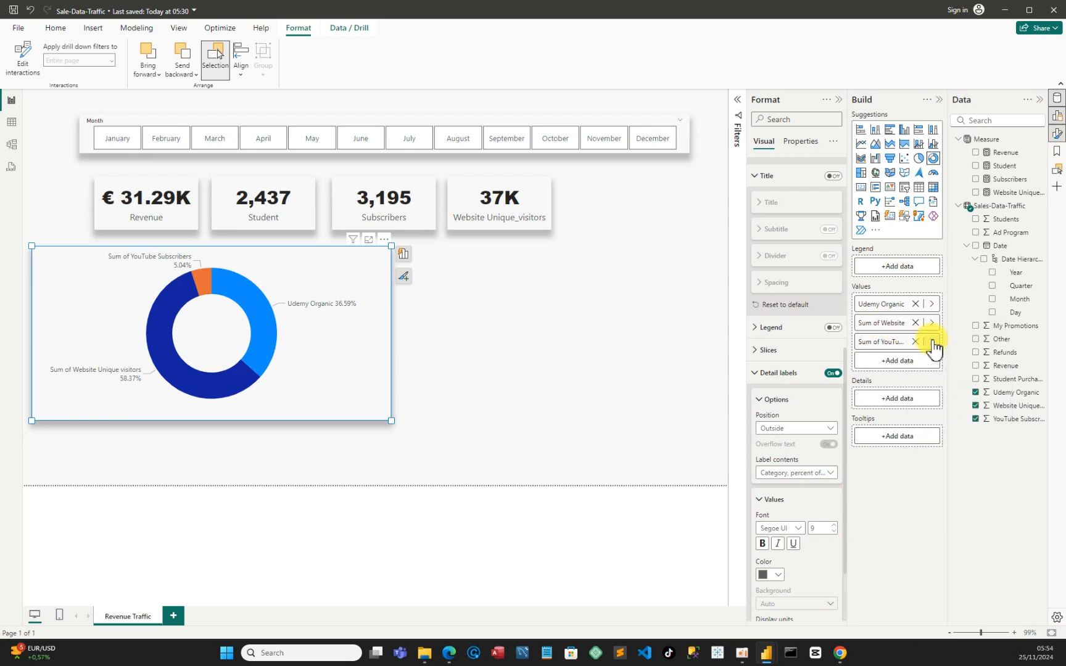
left_click_drag(875, 323, 859, 330)
left_click(881, 323)
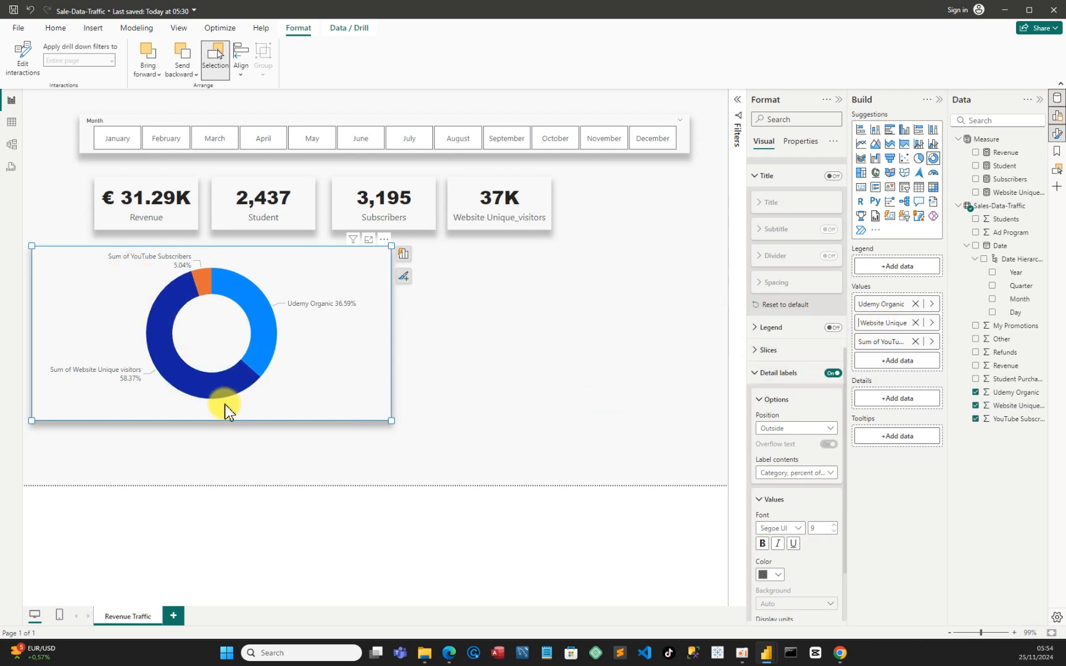
left_click(913, 342)
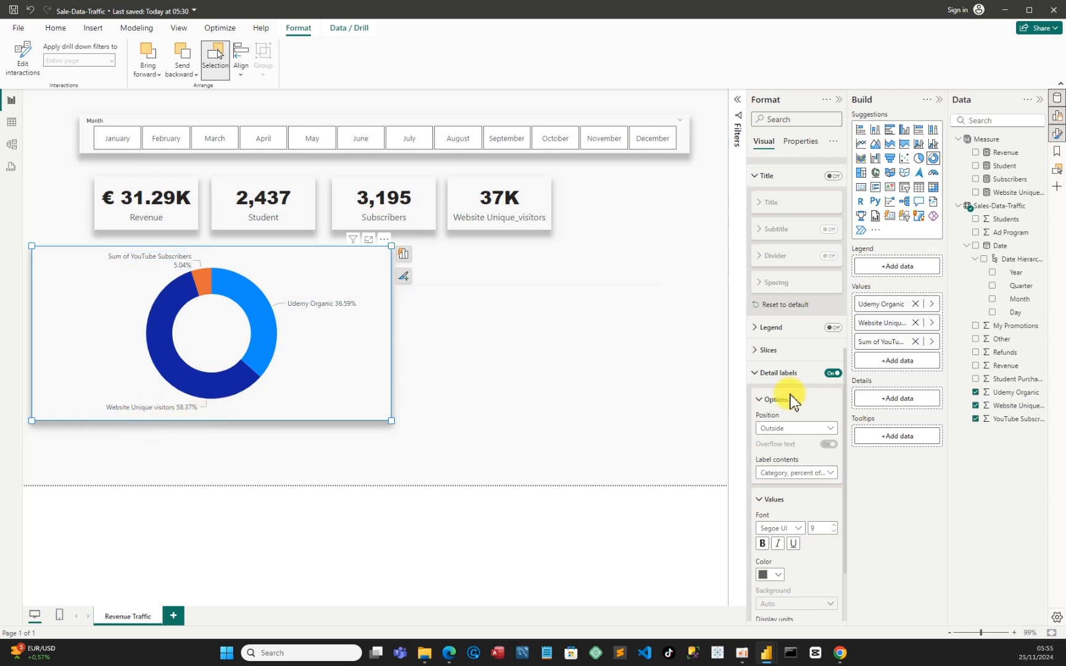
Rename the Sum of YouTube Subscribers value to YouTube Subscribers for the donut chart
right_click(880, 348)
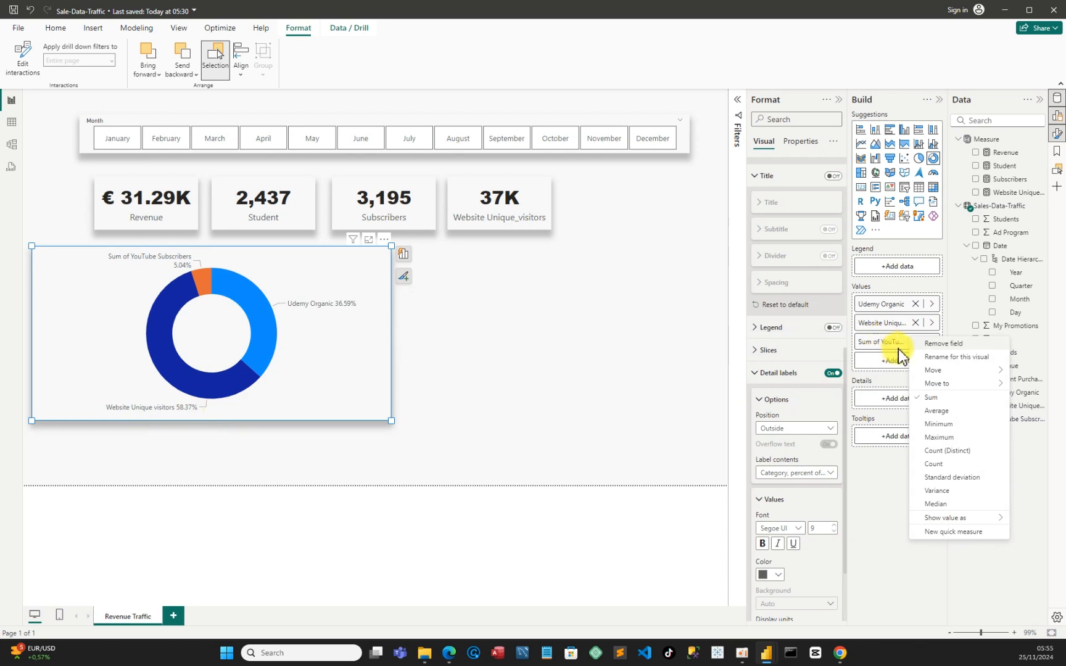
left_click(944, 356)
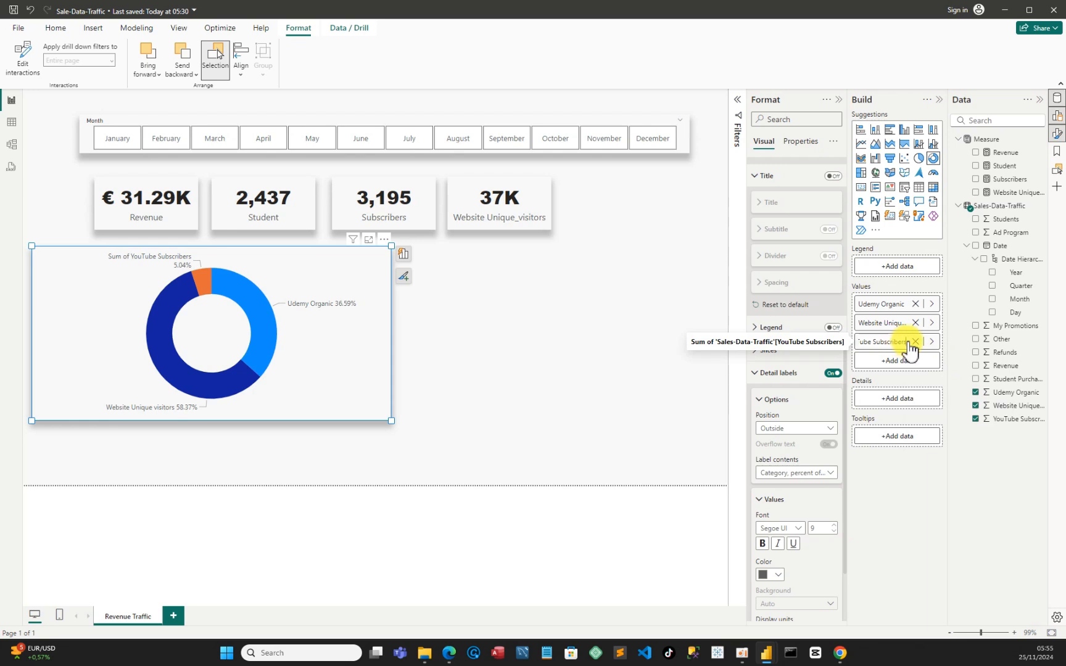
left_click_drag(905, 341, 850, 345)
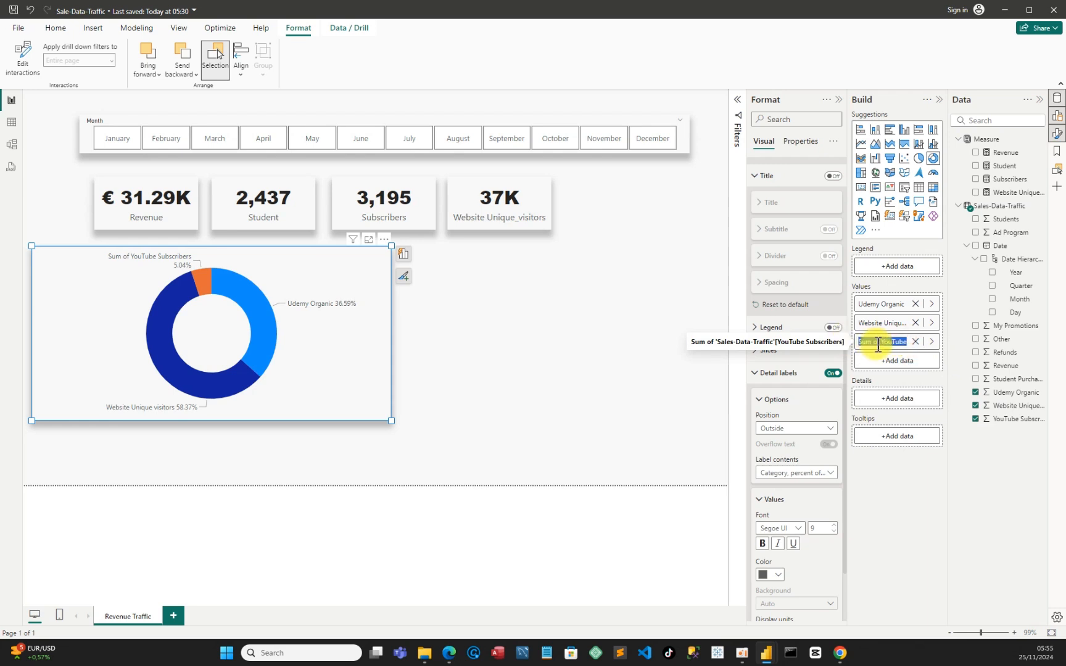
key("BackSpace")
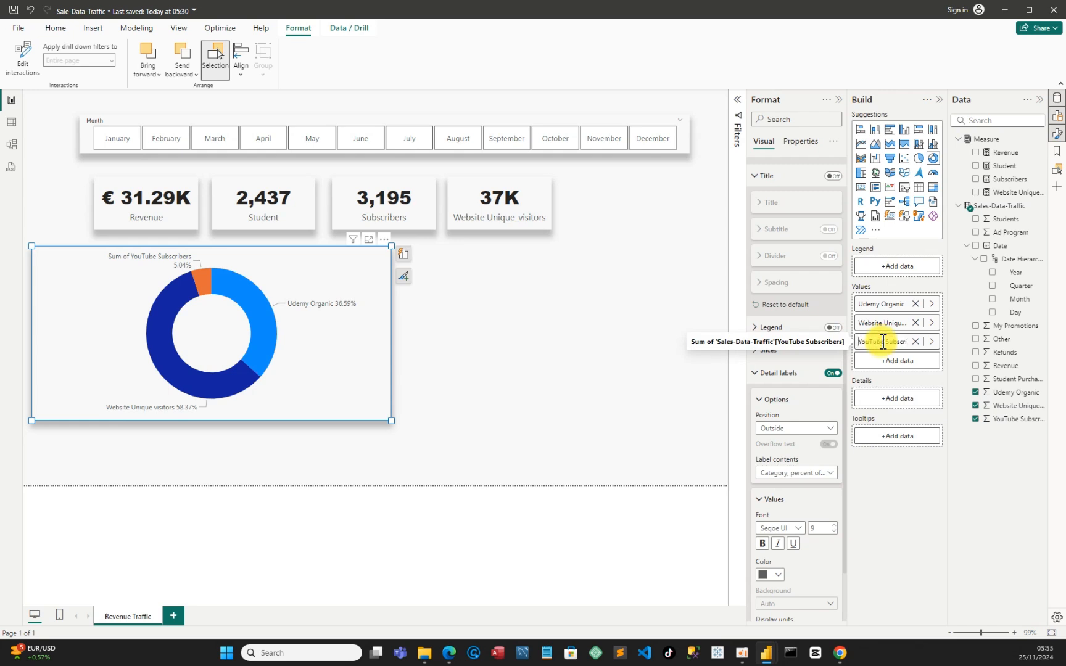
key("Return")
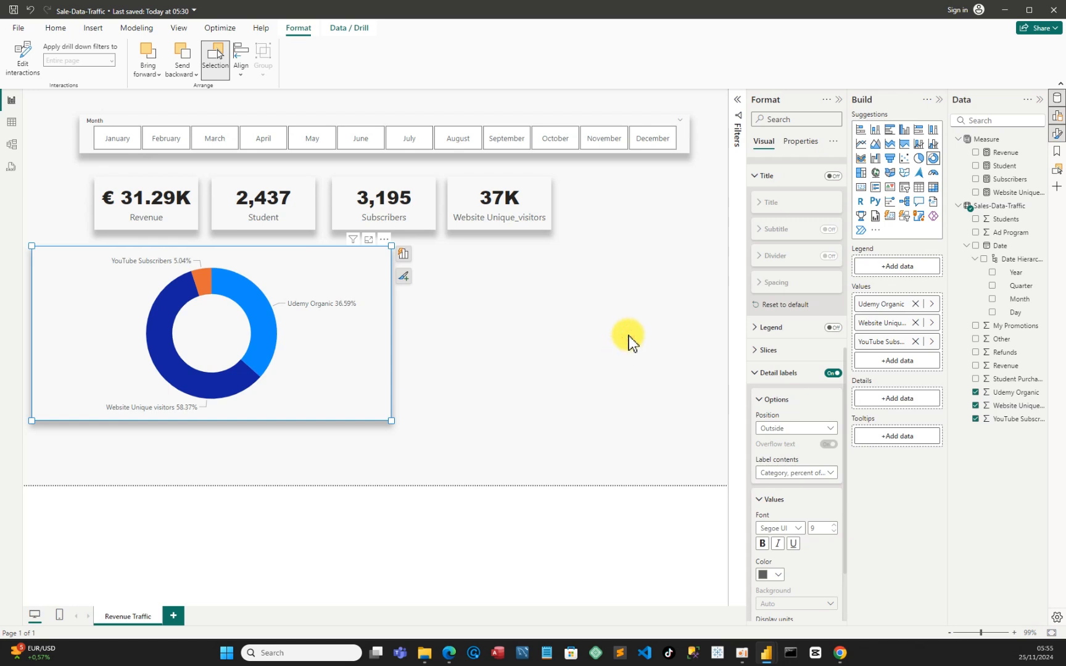
left_click(628, 339)
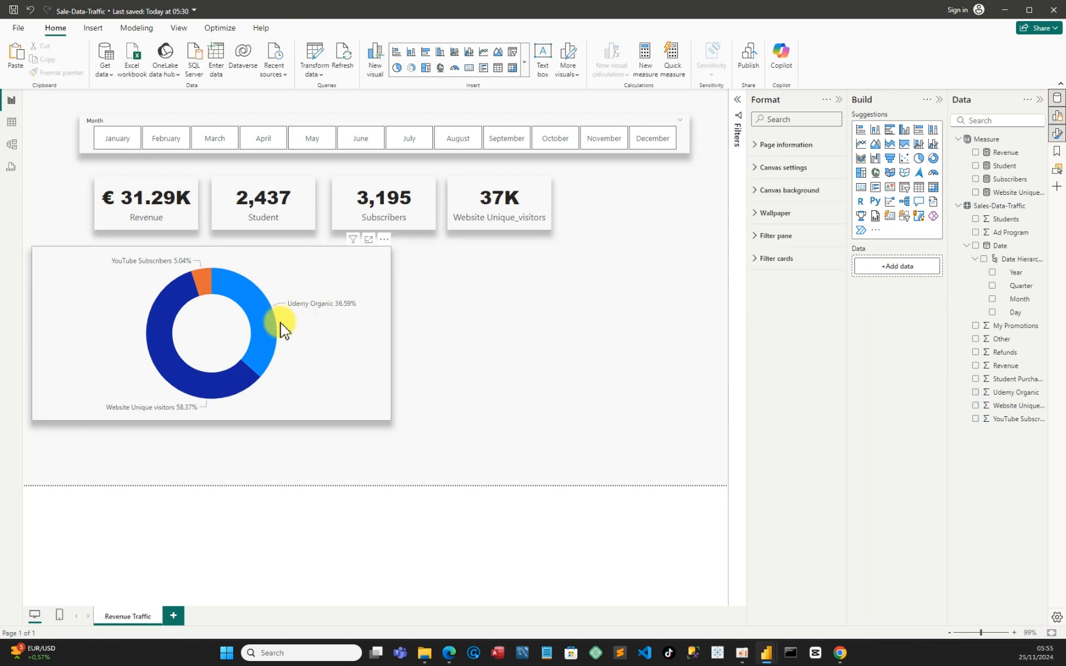
Examine the donut chart's slice values and compare them with the Traffic Sources donut chart in the Sales-Dashboard report
mouse_move(260, 331)
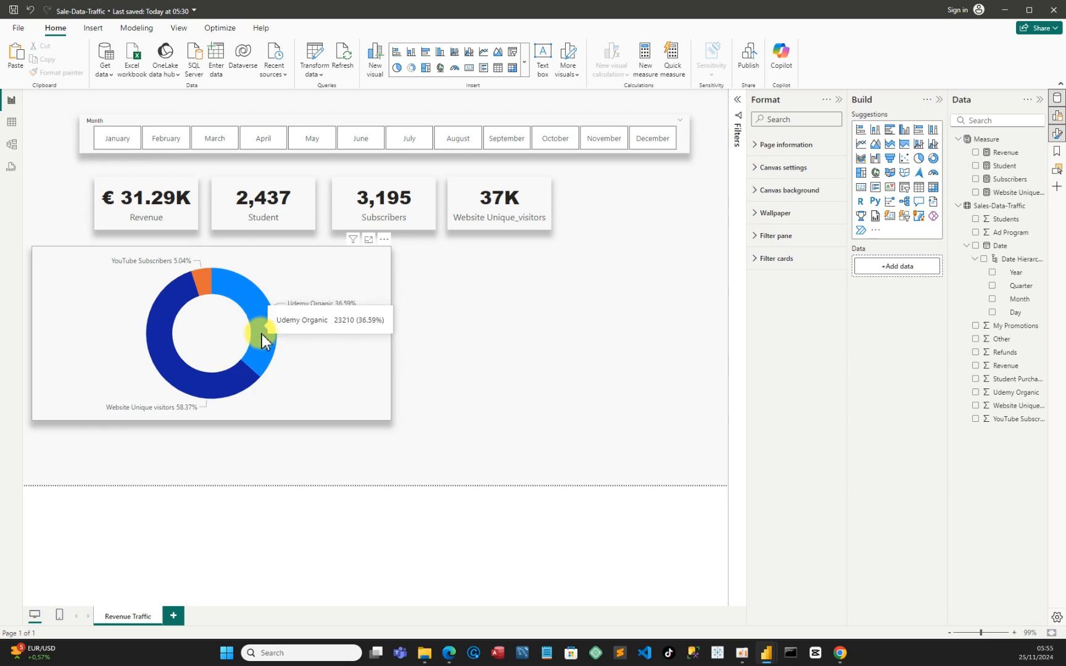
mouse_move(230, 384)
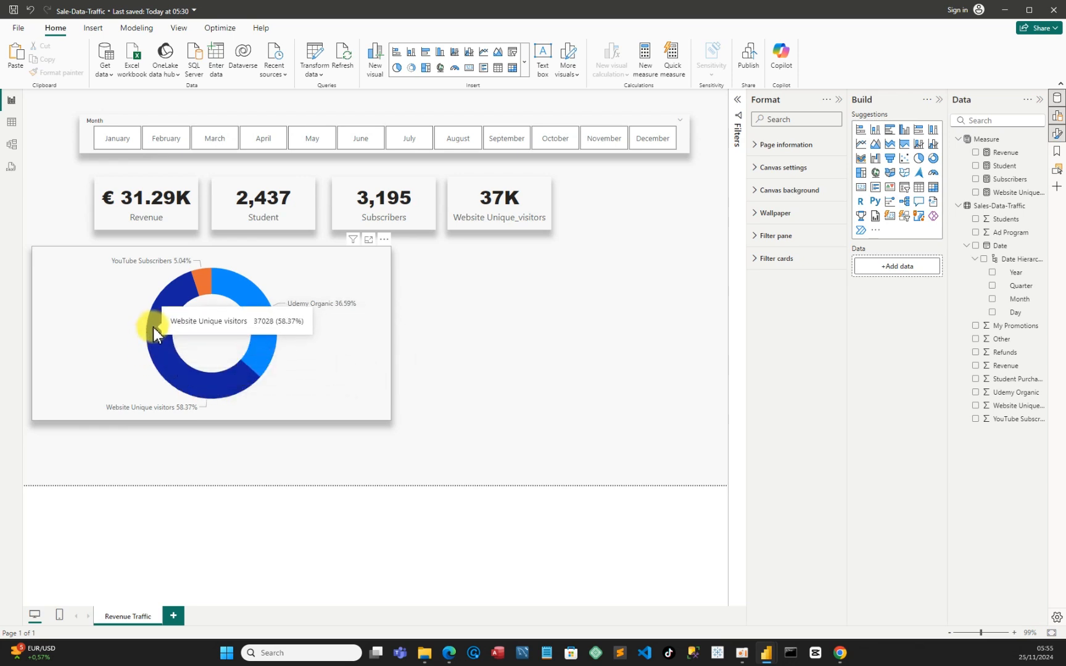
mouse_move(203, 290)
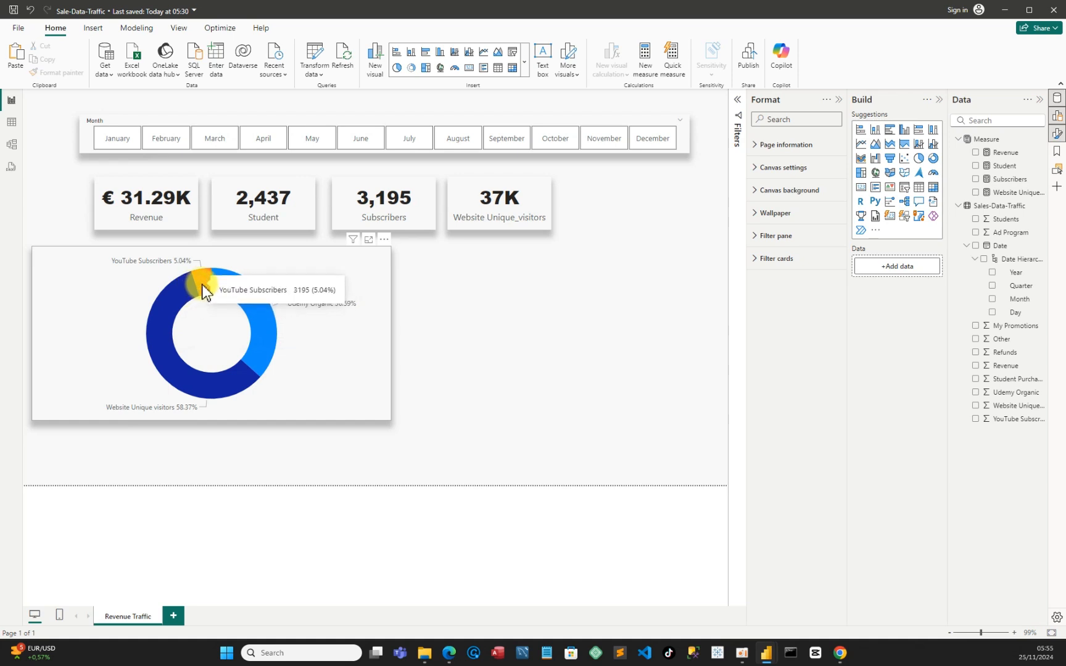
left_click(369, 335)
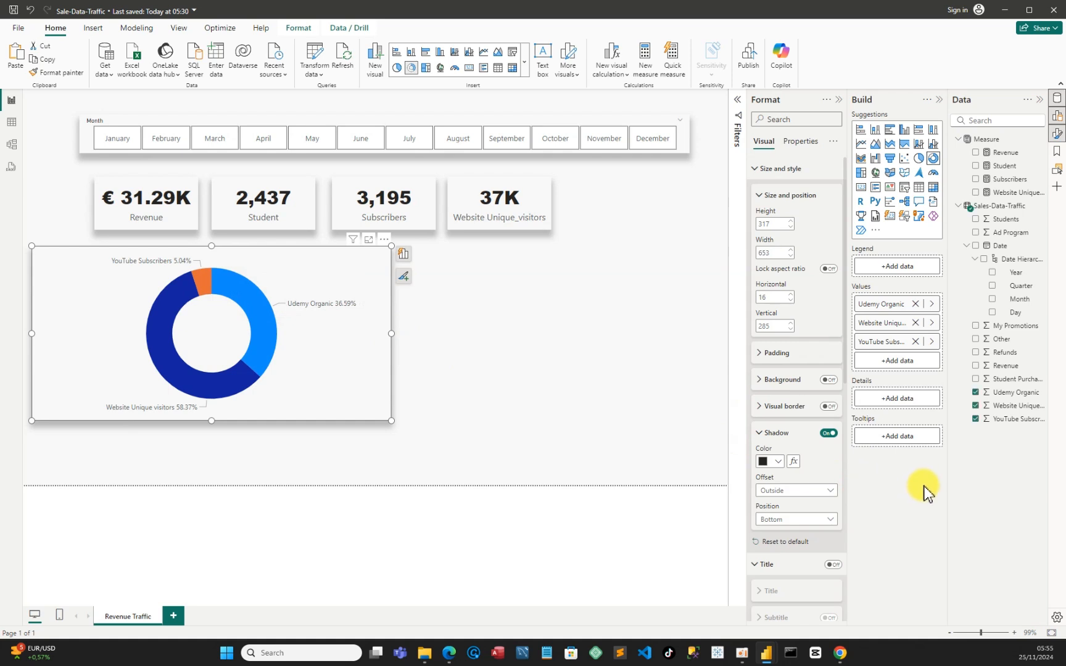
mouse_move(767, 651)
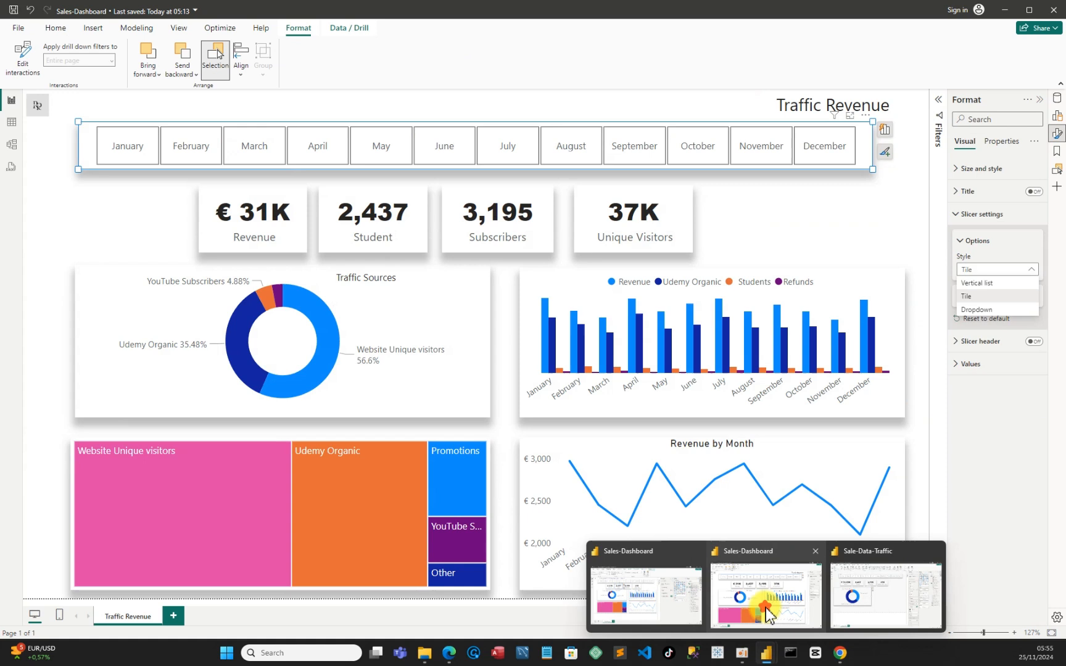
left_click(766, 616)
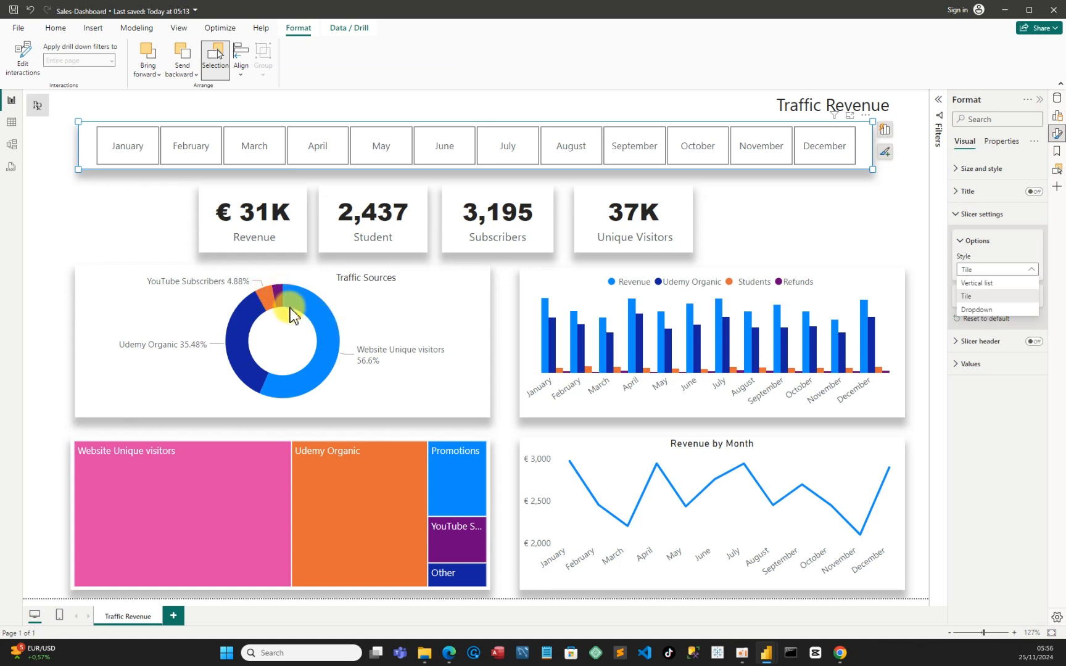
left_click(346, 315)
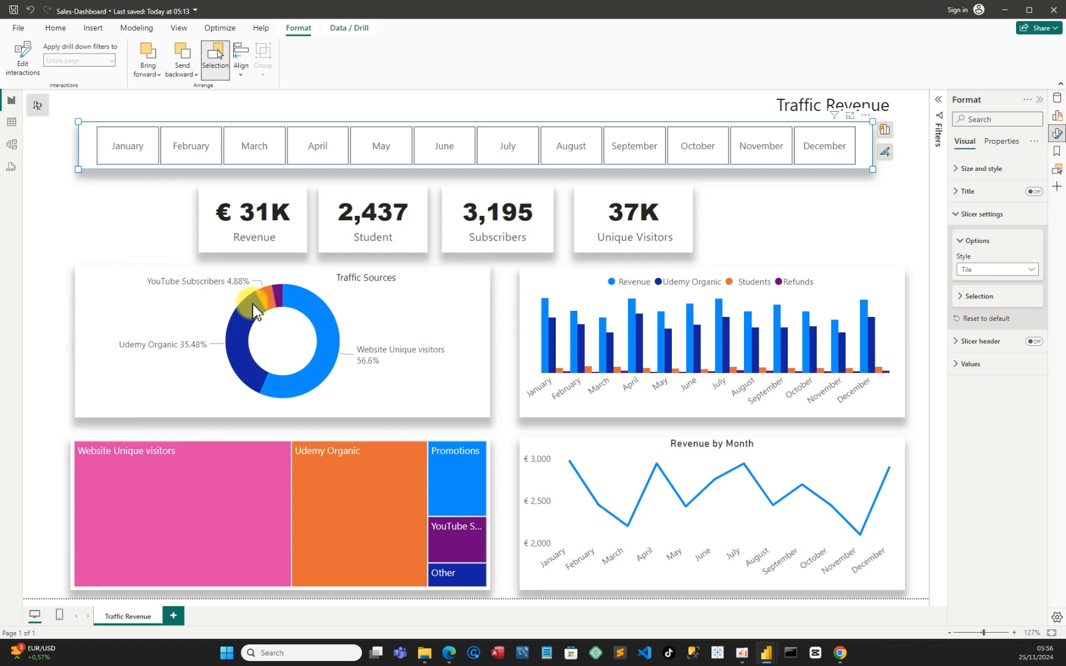
key("Escape")
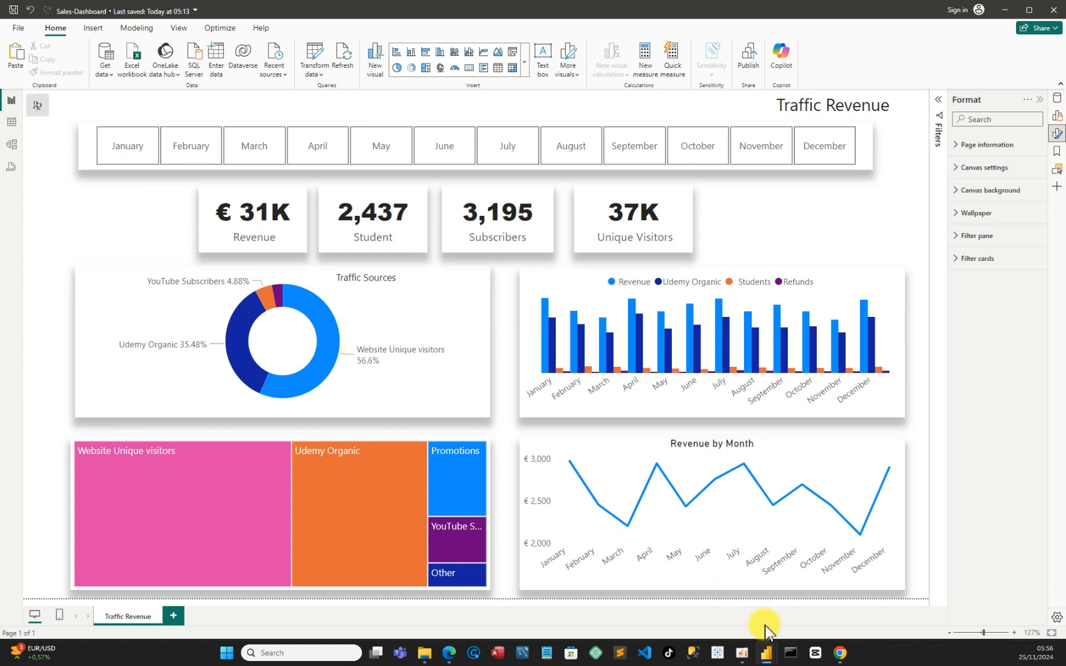
Switch back to the Sale-Data-Traffic report and add the Ad Program field to the donut chart's values
mouse_move(768, 653)
left_click(850, 613)
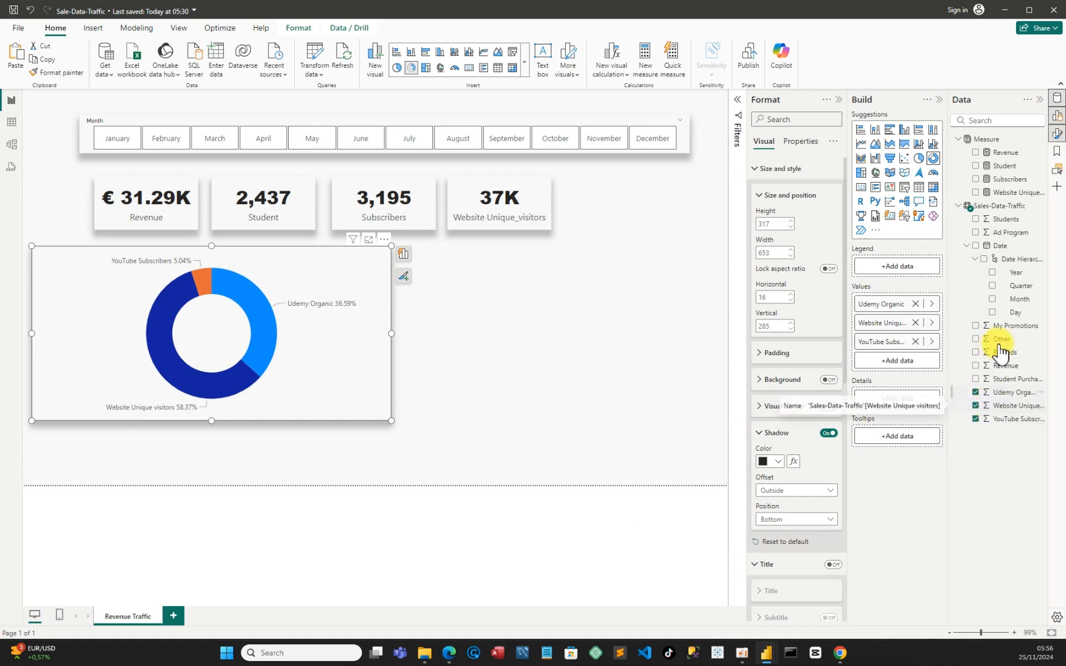
left_click(977, 233)
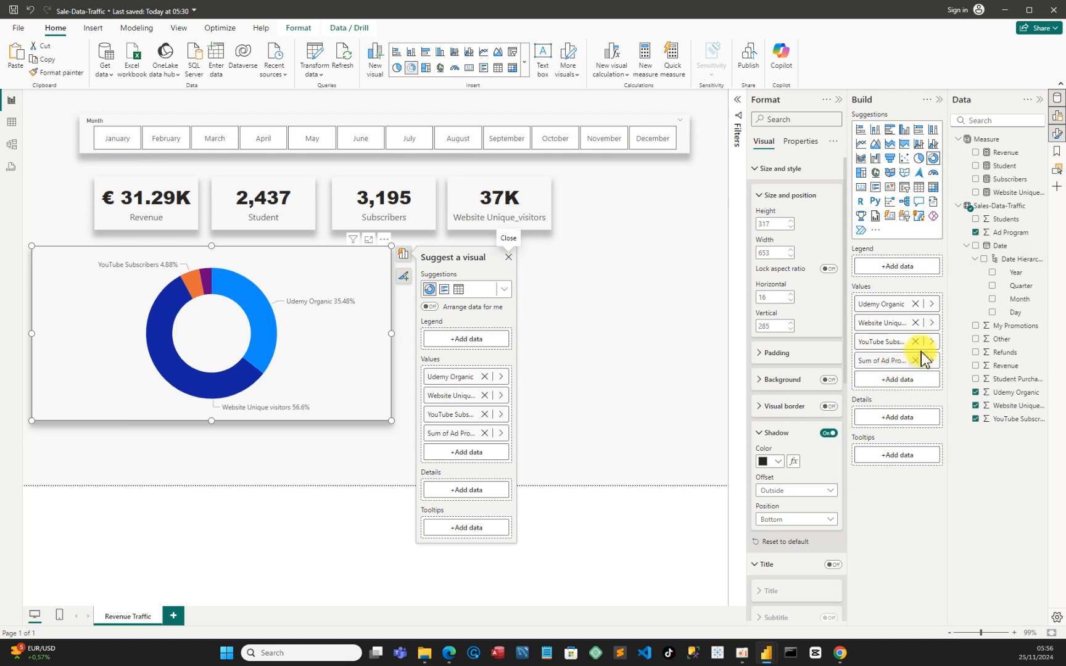
Rename the Sum of Ad Program value to Ad Program for the donut chart
right_click(878, 363)
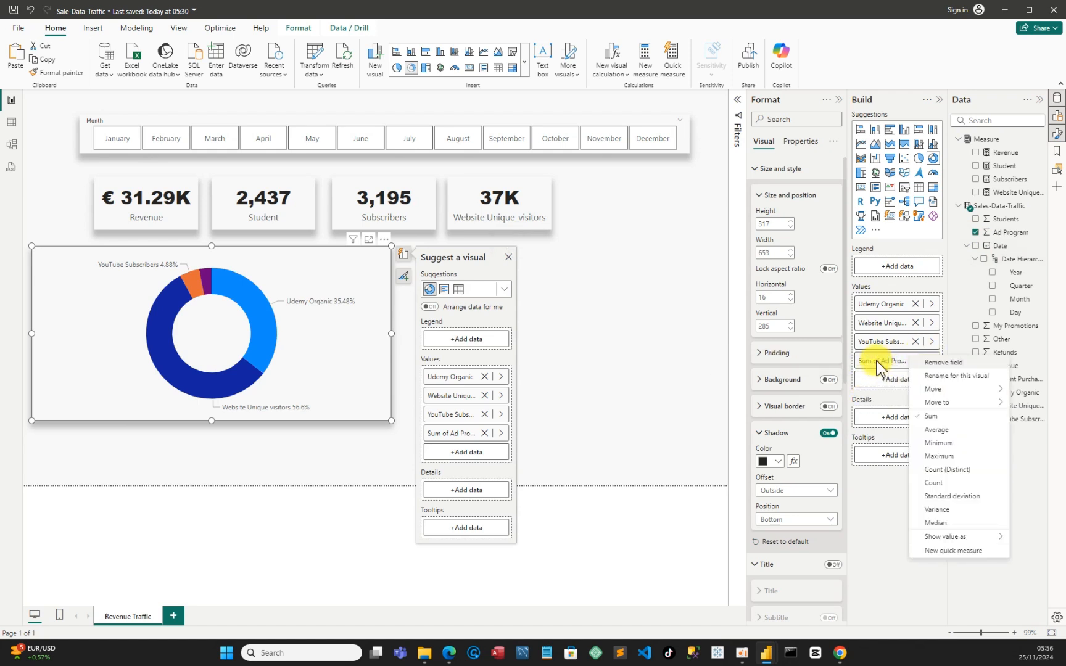
left_click(948, 375)
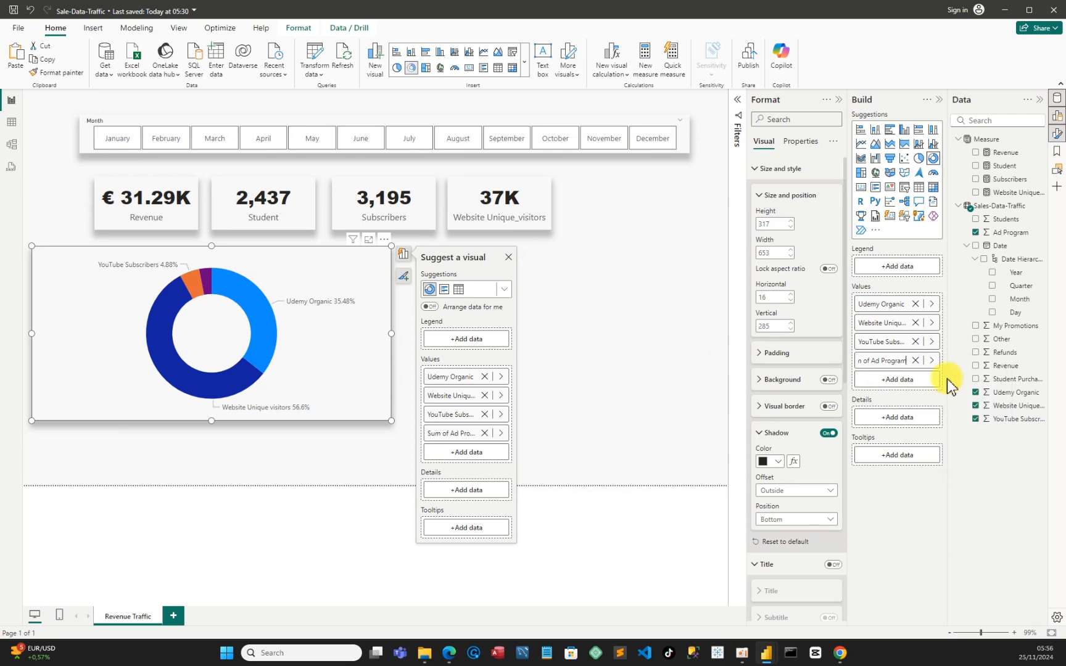
left_click(873, 363)
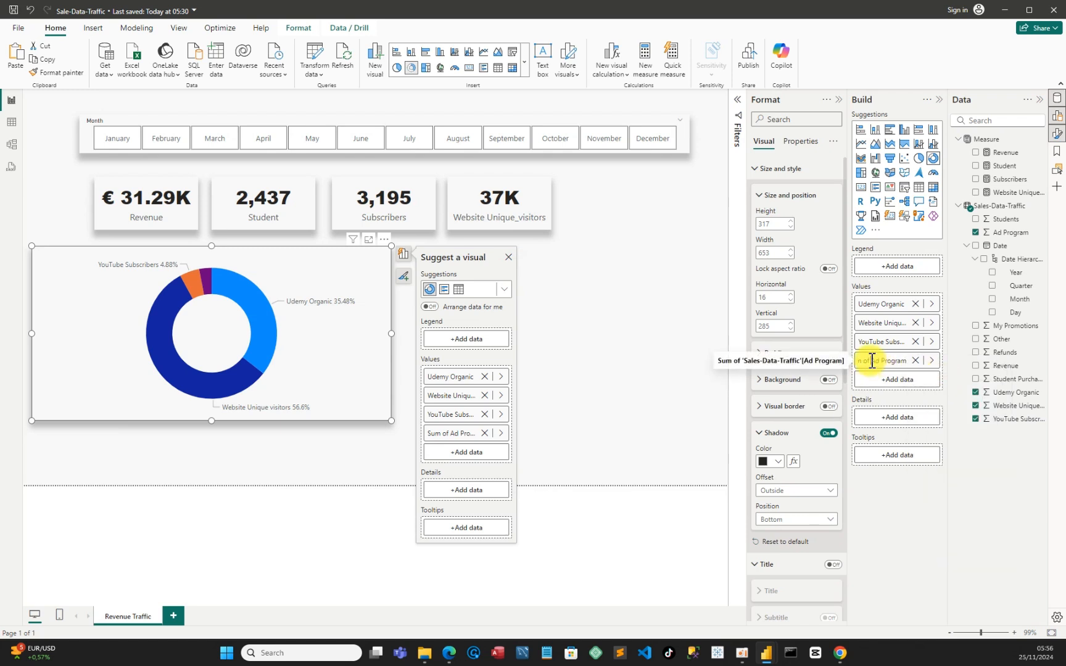
key("BackSpace")
key("Return")
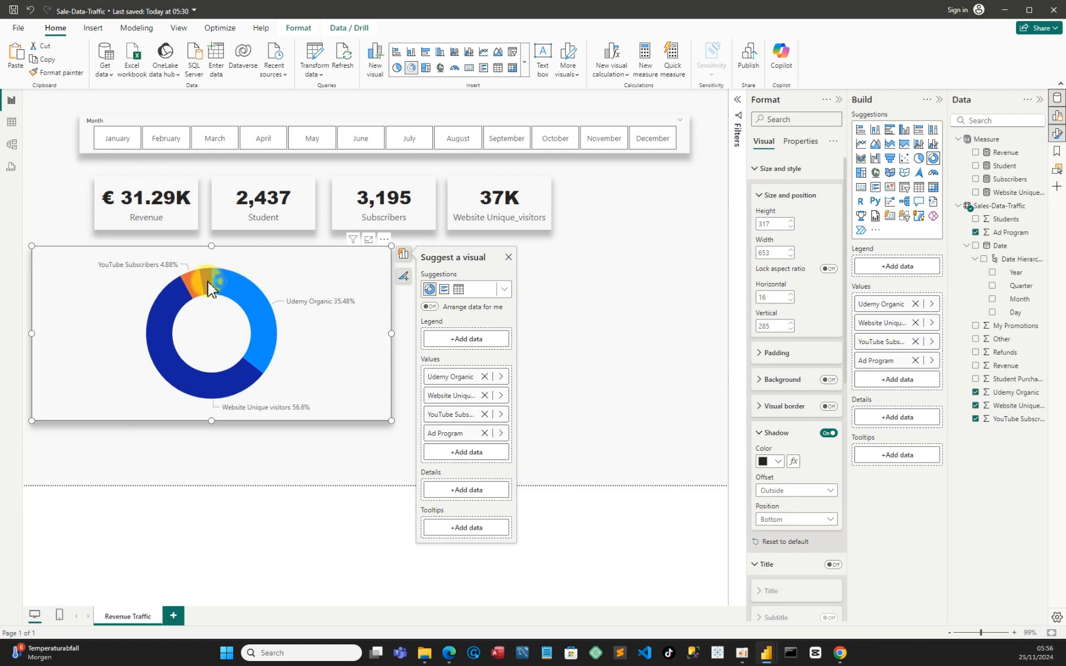
left_click(620, 358)
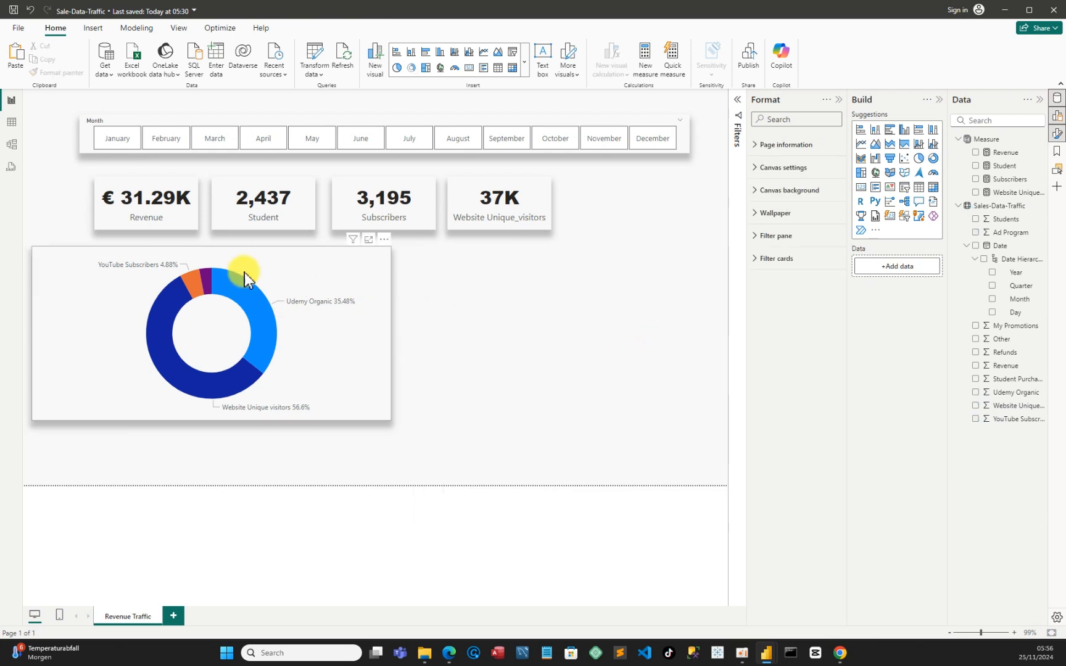
mouse_move(207, 279)
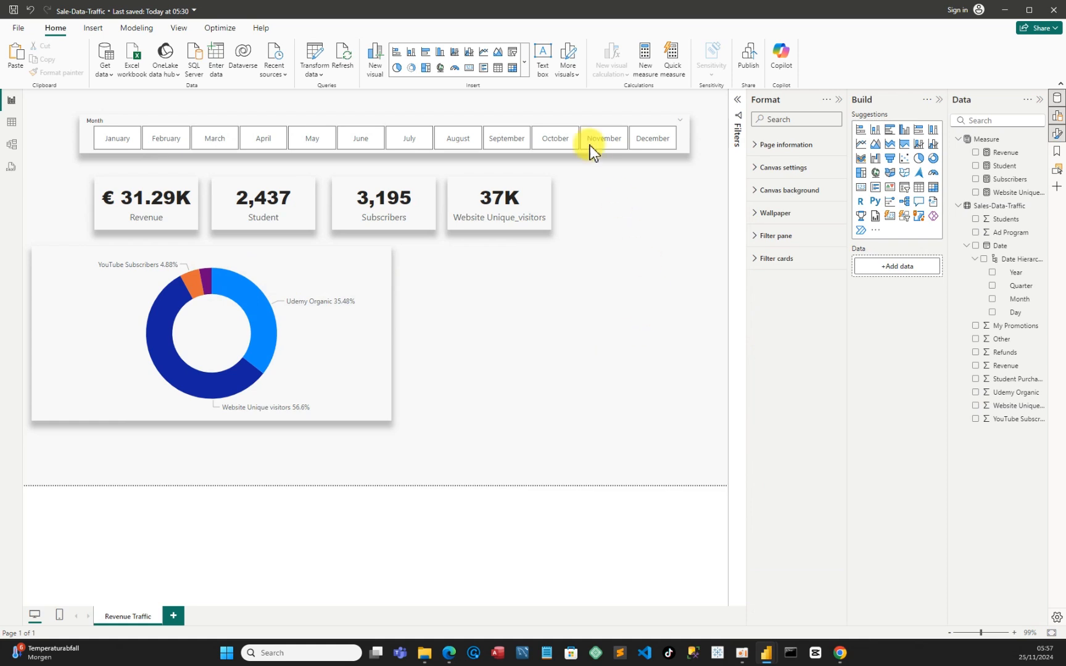
Insert a text box reading "Traffic Source" above the donut chart and shrink it to about 147 wide by 38 high
left_click(543, 58)
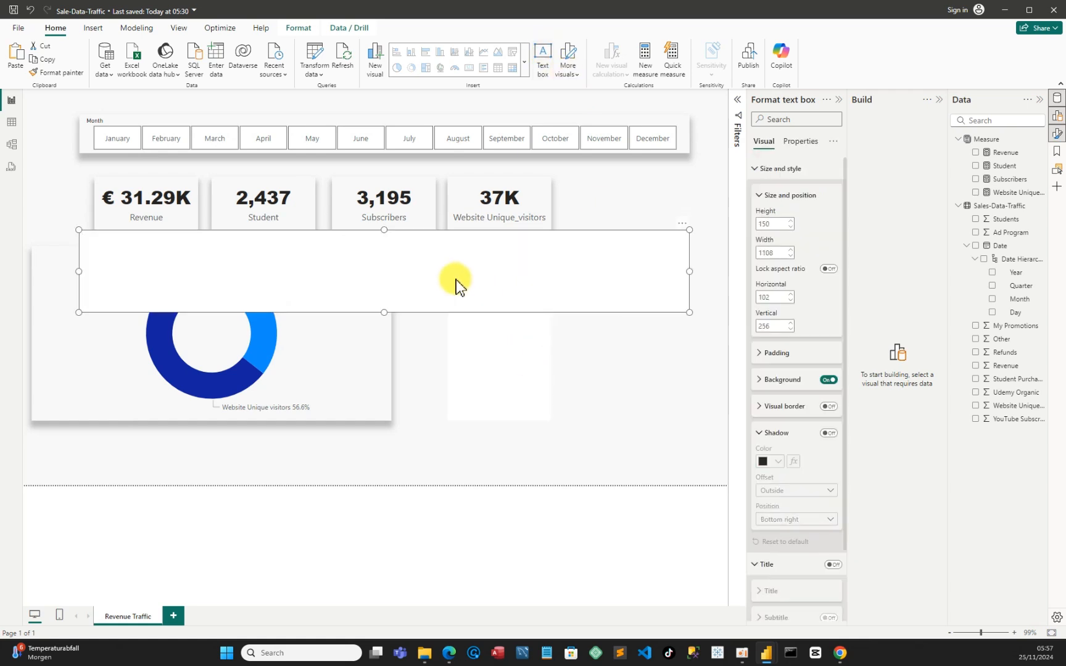
left_click(203, 261)
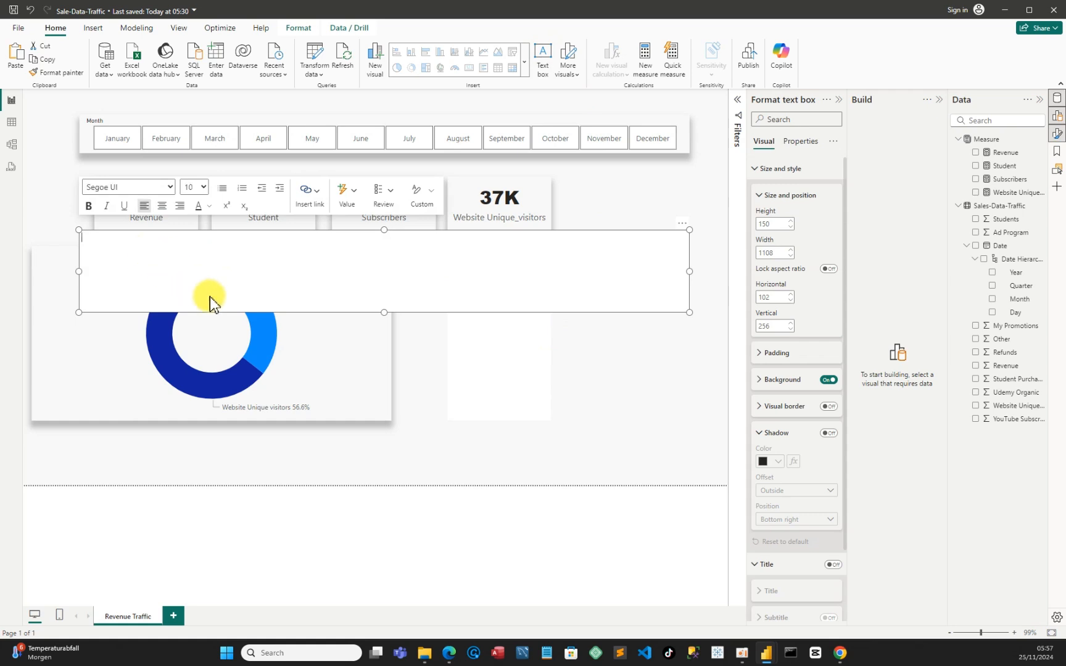
type("Traffic Source")
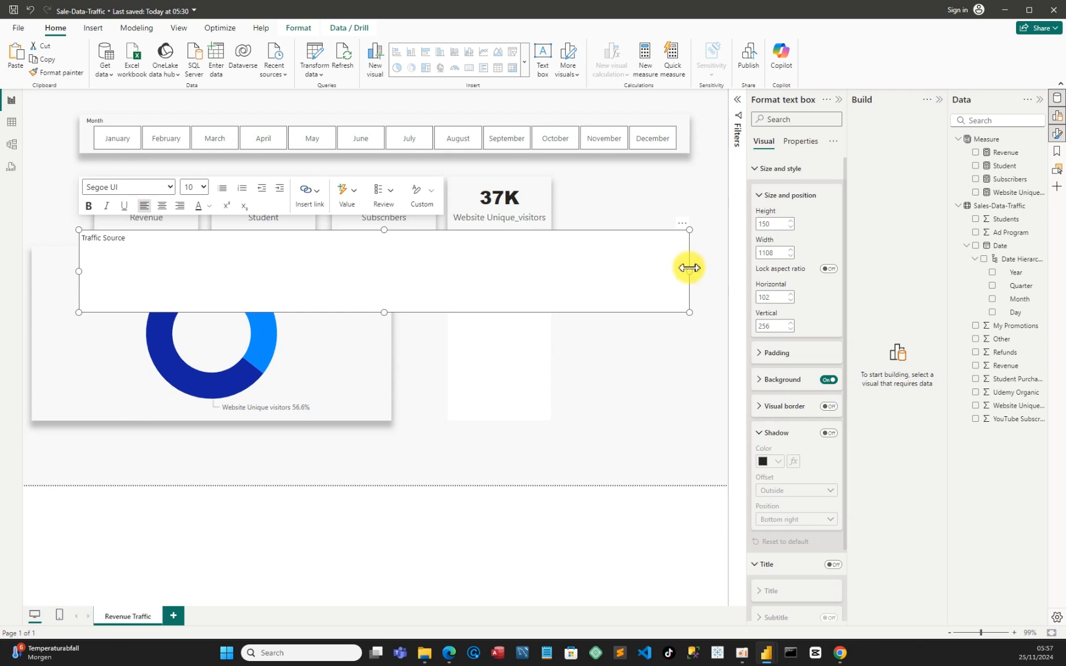
mouse_move(690, 270)
left_mouse_down()
mouse_move(134, 262)
mouse_move(159, 246)
mouse_move(122, 251)
left_mouse_up()
left_click(116, 309)
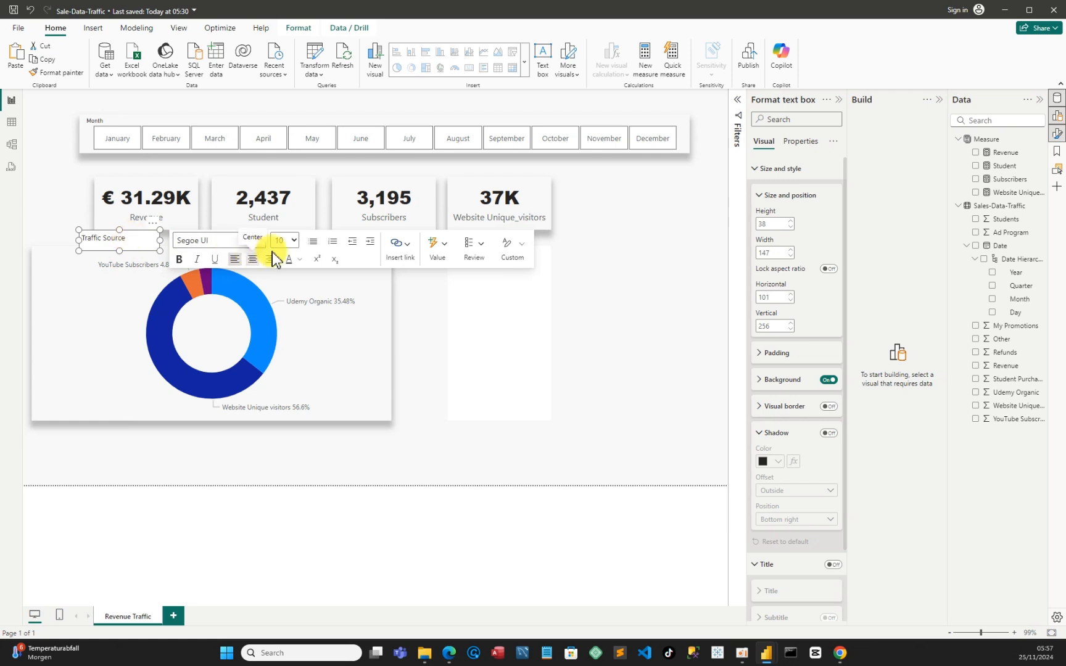
Try a font size of 12 for the Traffic Source text box and turn off its background
left_click(294, 242)
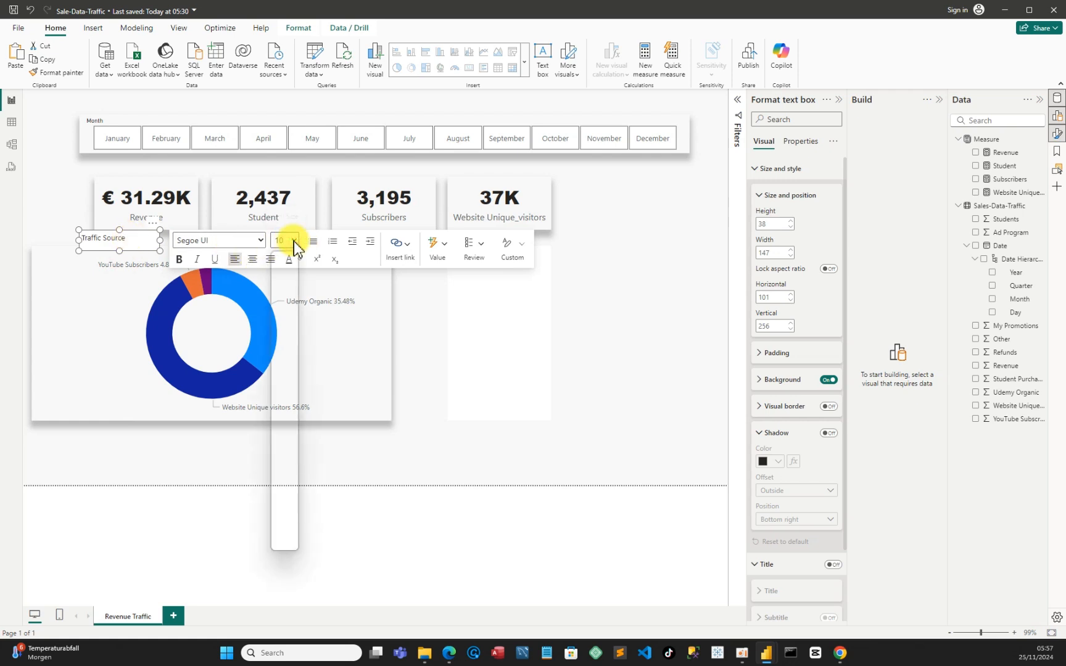
left_click(283, 332)
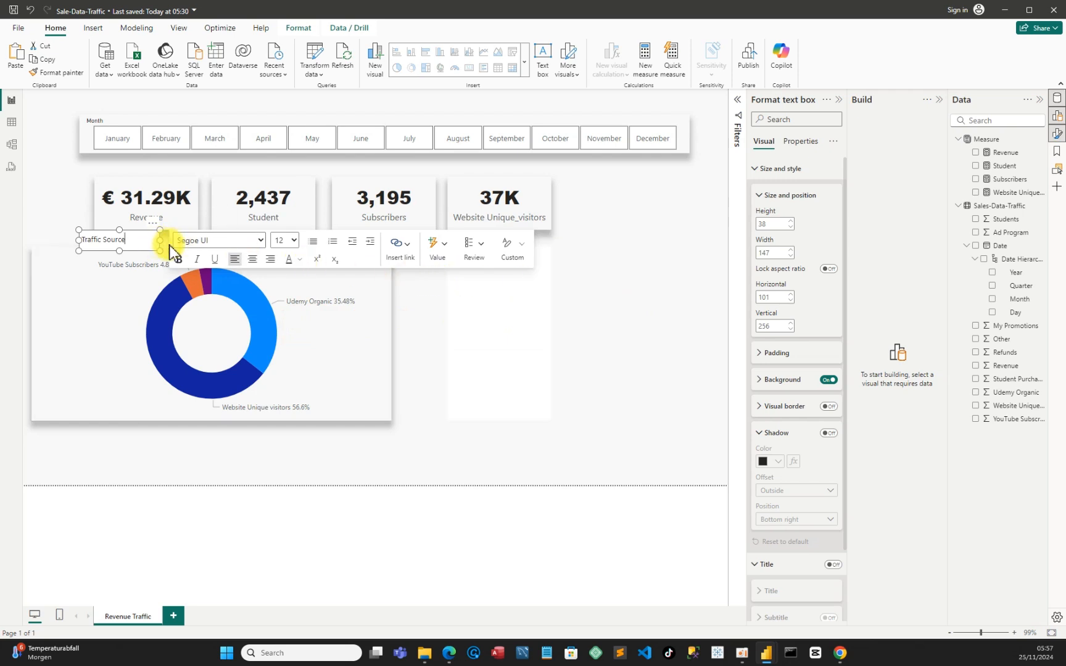
left_click(828, 380)
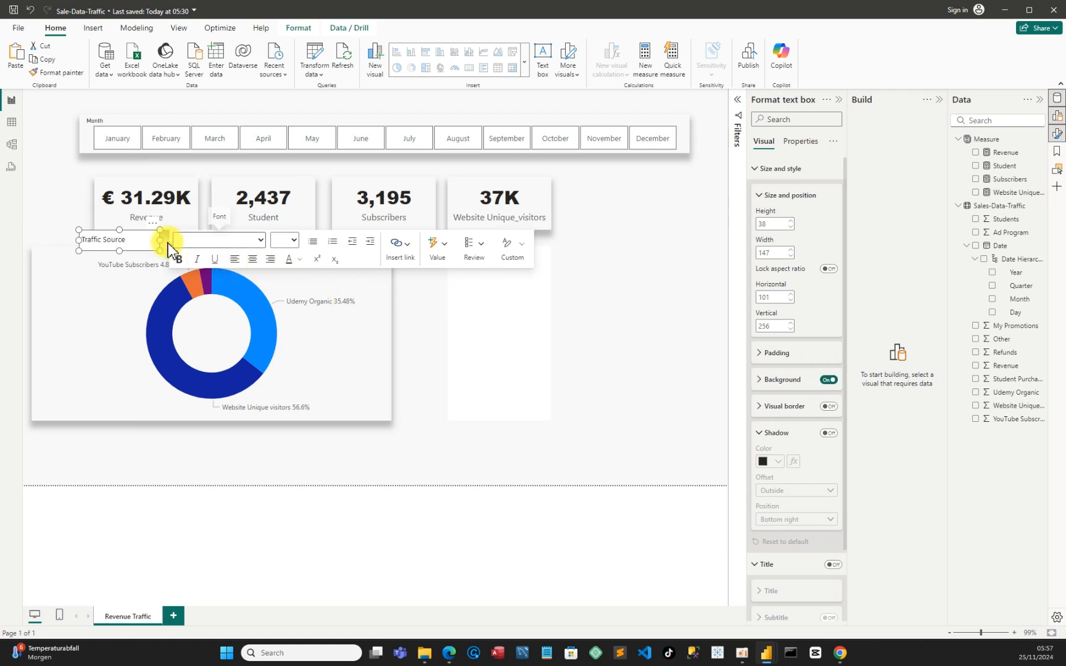
left_click(829, 381)
left_click(434, 330)
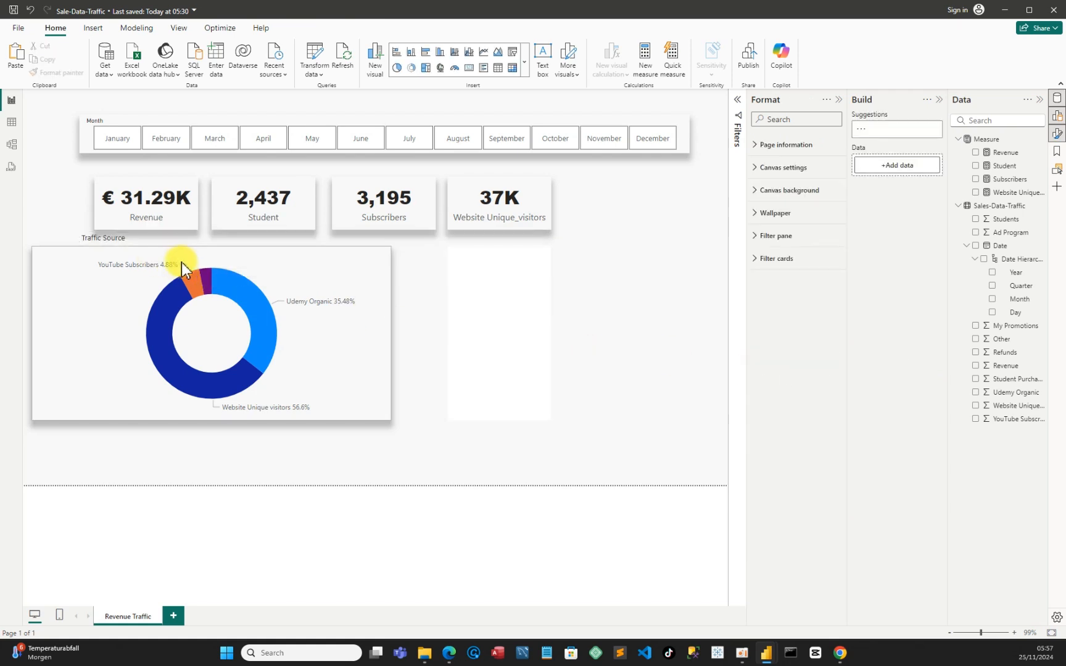
Move the Traffic Source text box onto the donut chart, into the empty area at its upper right
left_click(127, 239)
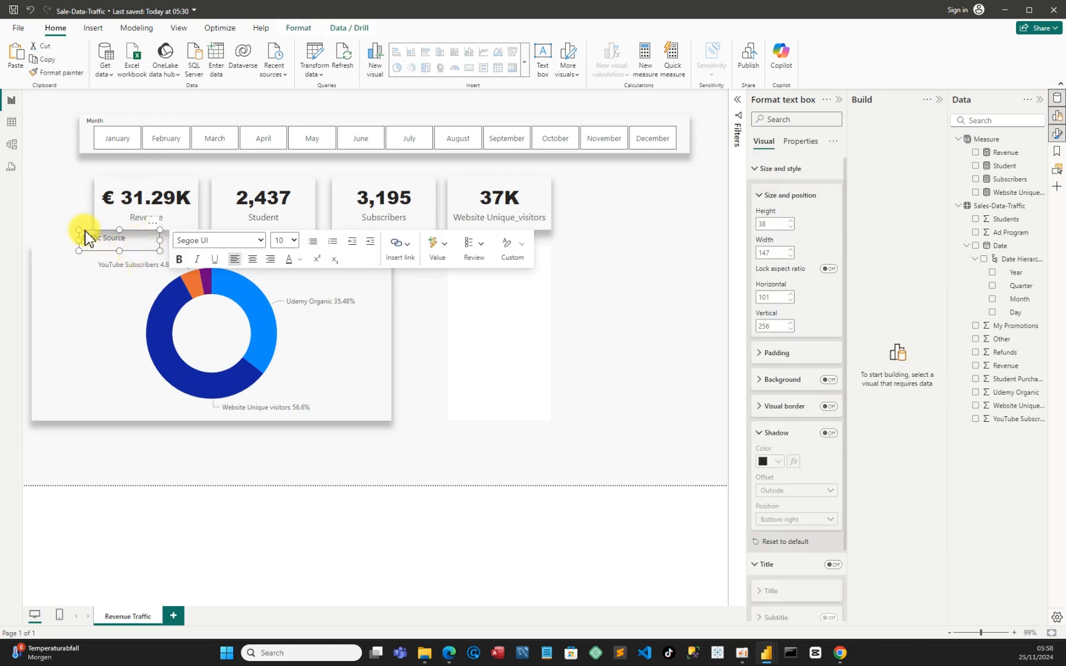
left_click_drag(87, 237, 303, 258)
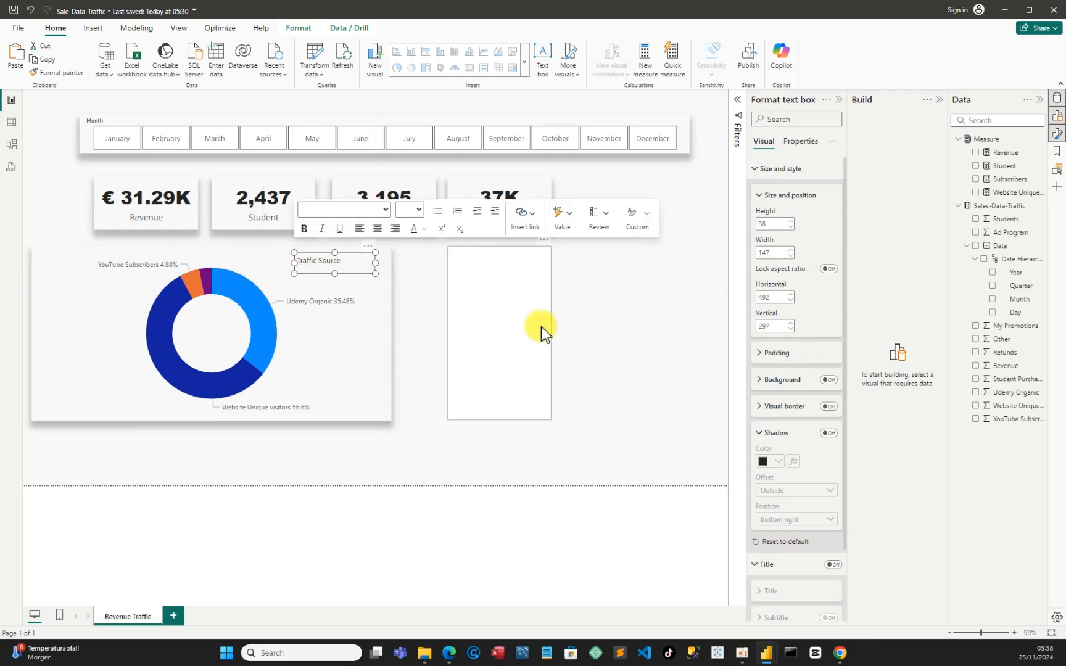
left_click(616, 349)
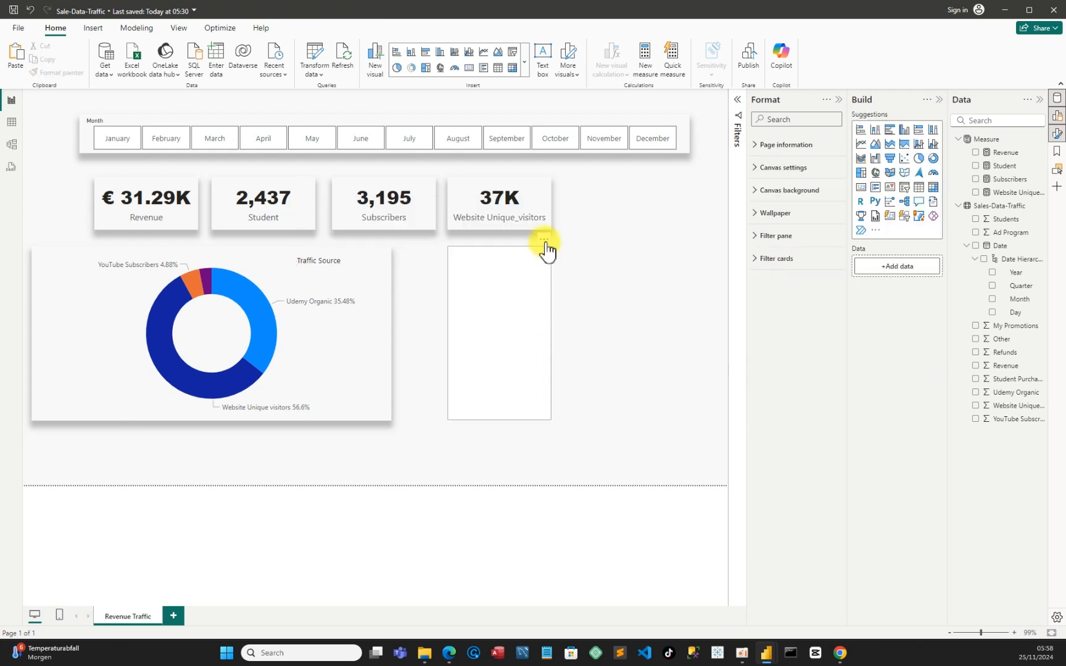
Remove the empty visual to the right of the donut chart
left_click(543, 239)
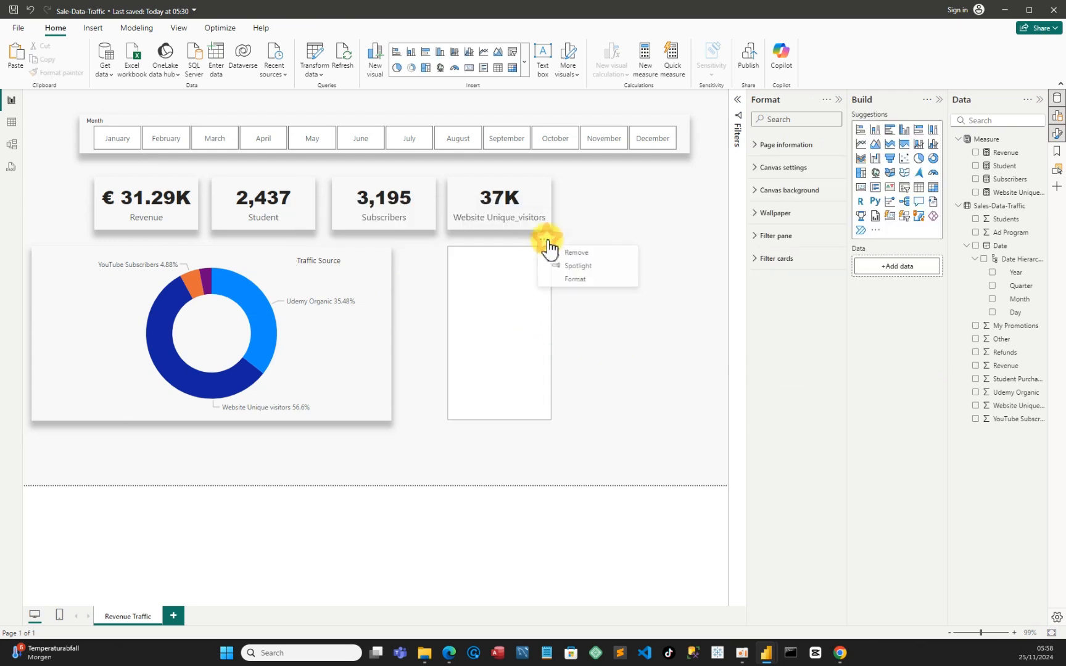
left_click(583, 251)
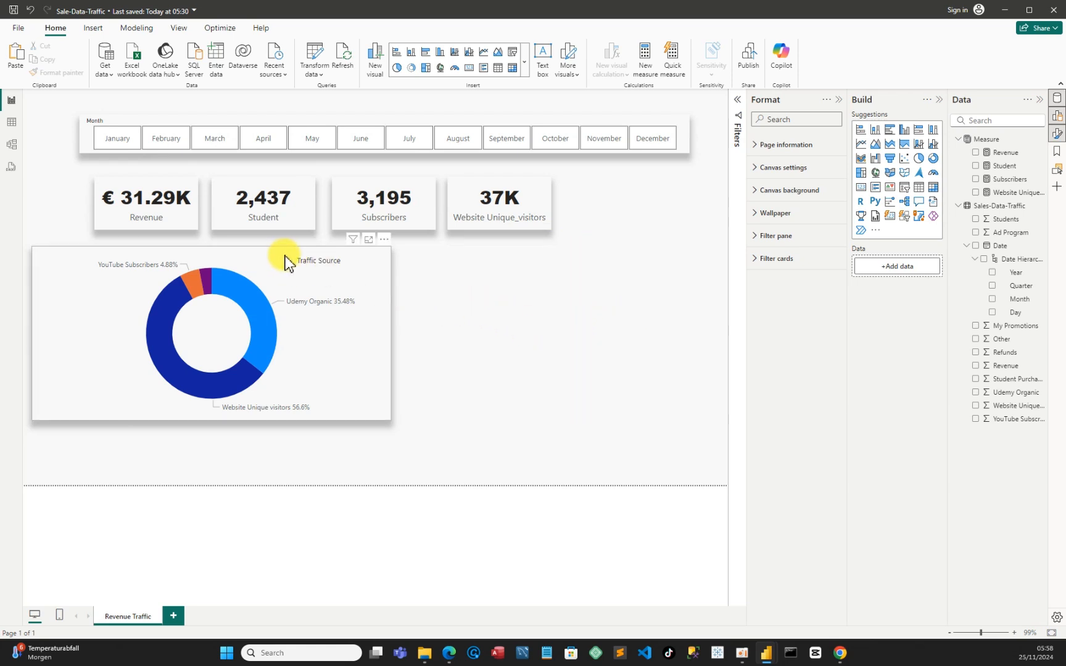
Set the Traffic Source title text to font size 14
left_click(325, 267)
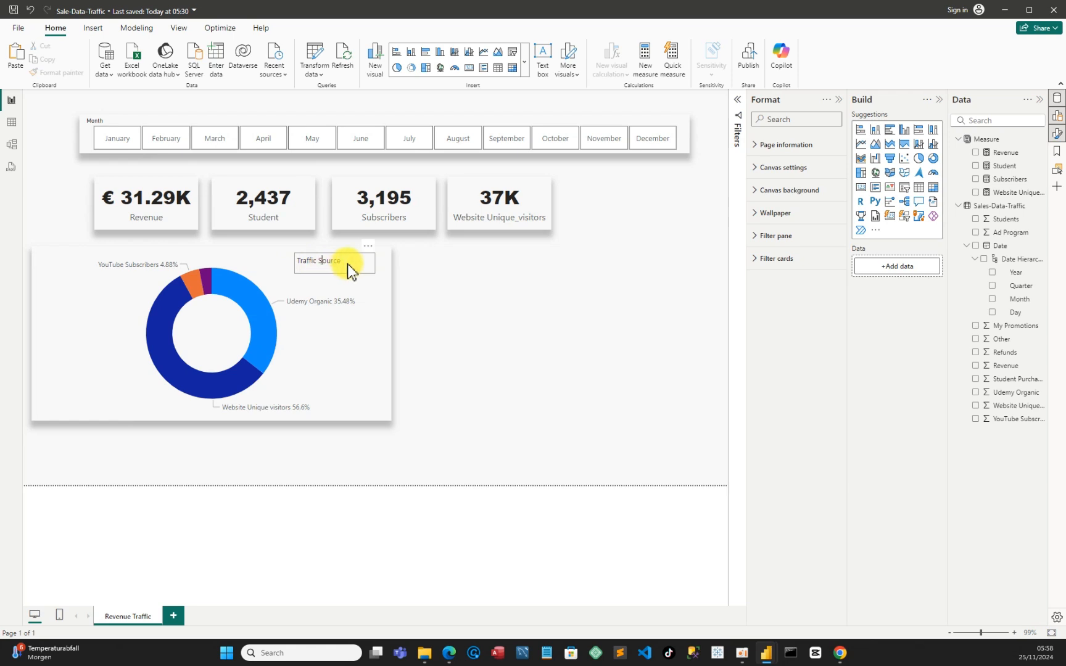
left_click(348, 262)
left_click_drag(333, 260, 295, 262)
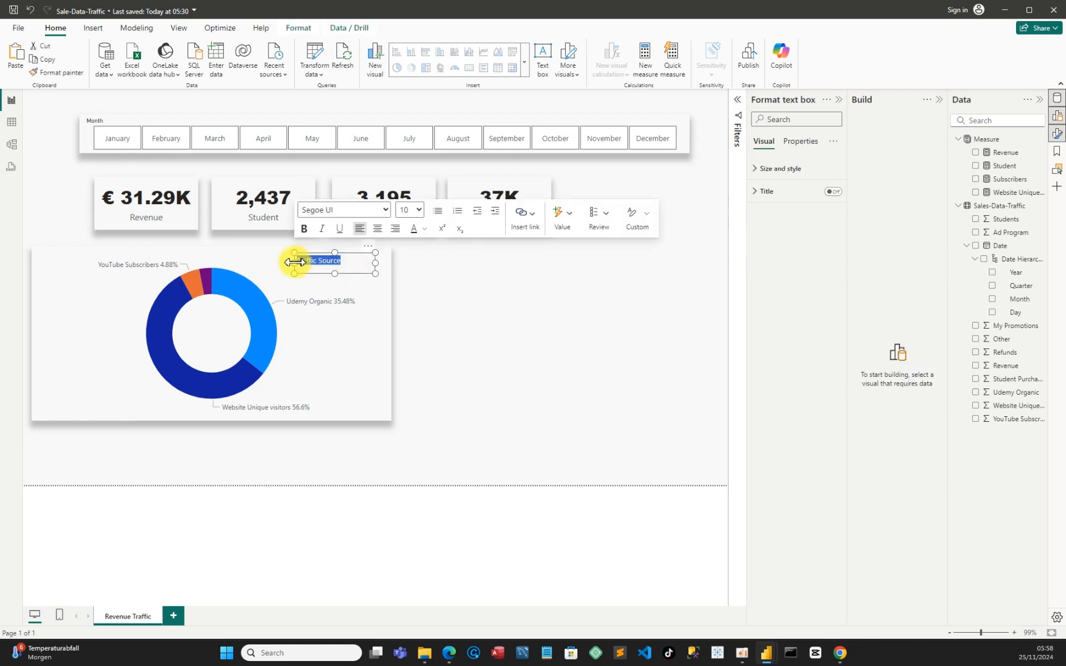
left_click(419, 211)
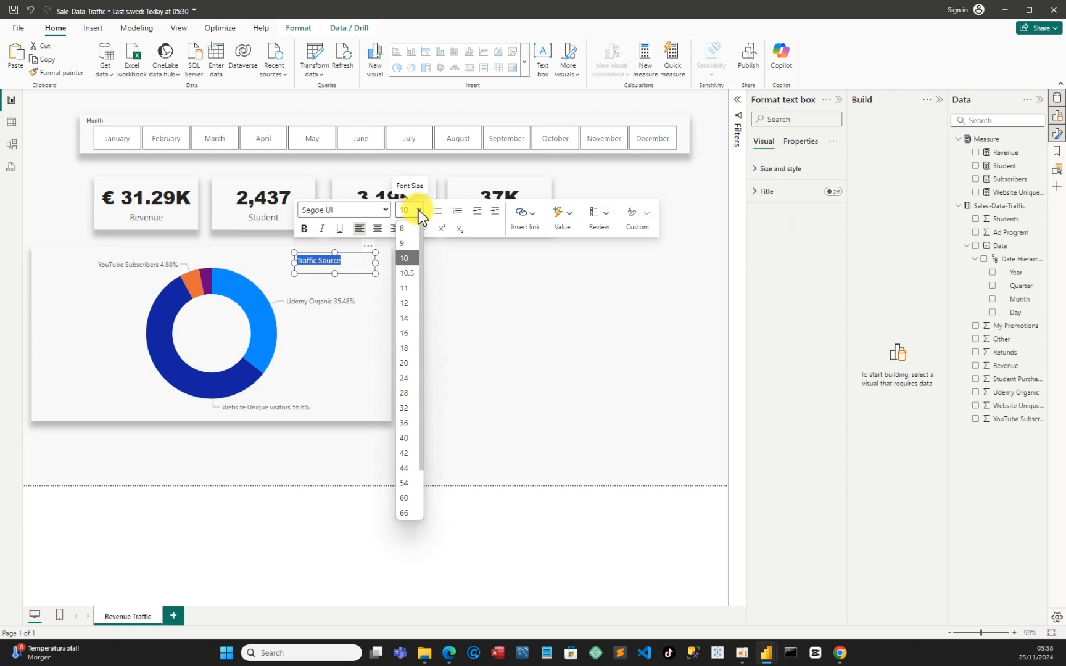
left_click(406, 303)
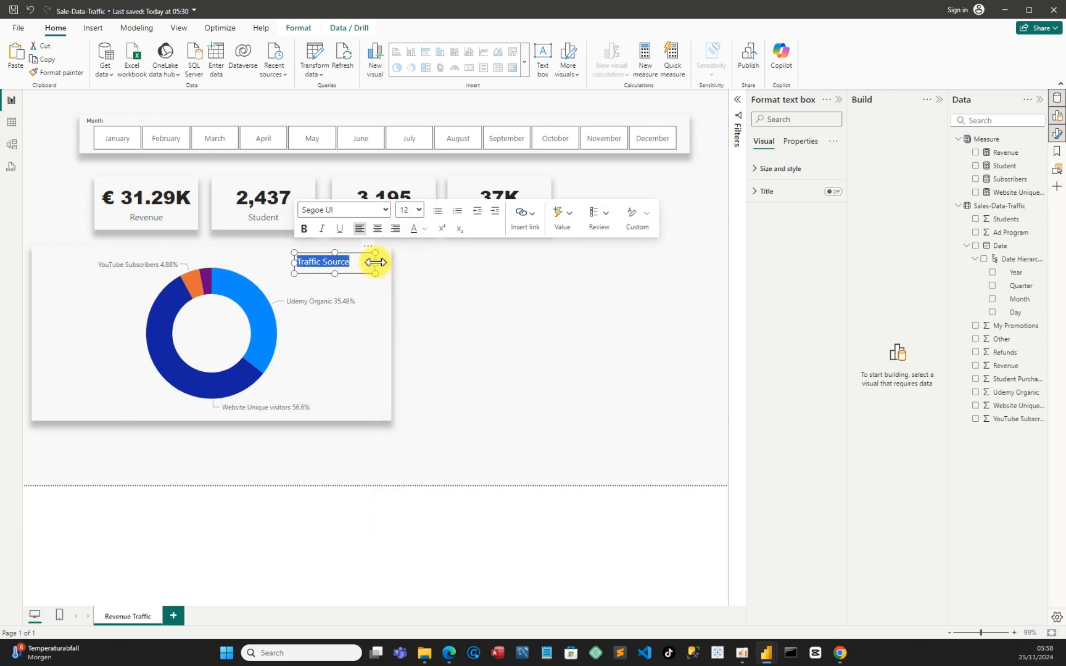
left_click_drag(374, 262, 375, 266)
left_click(420, 211)
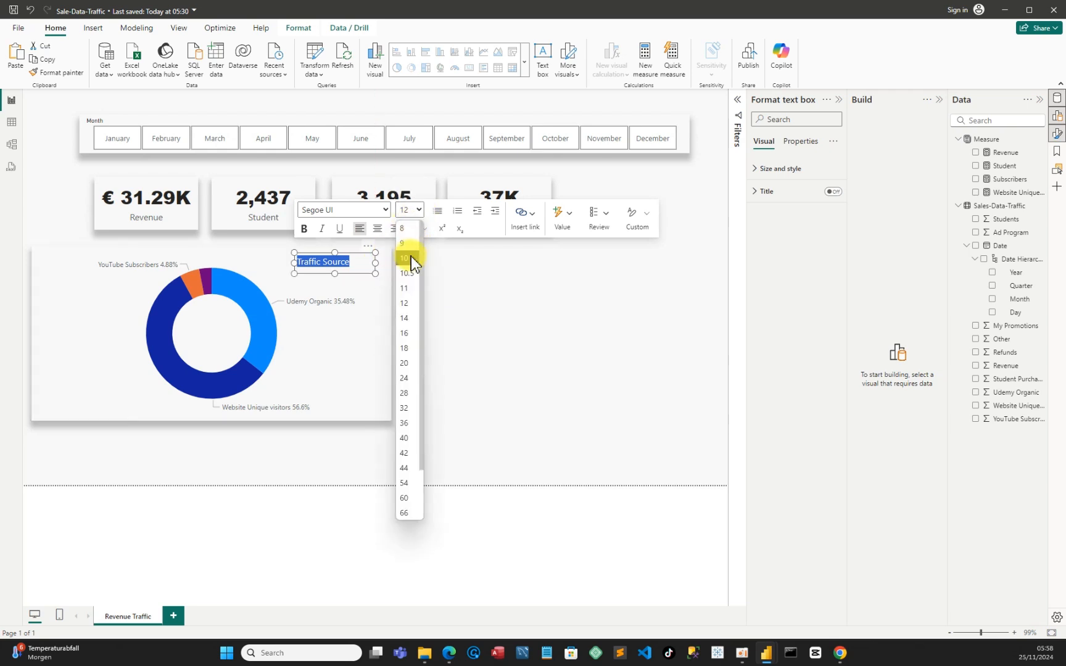
left_click(404, 317)
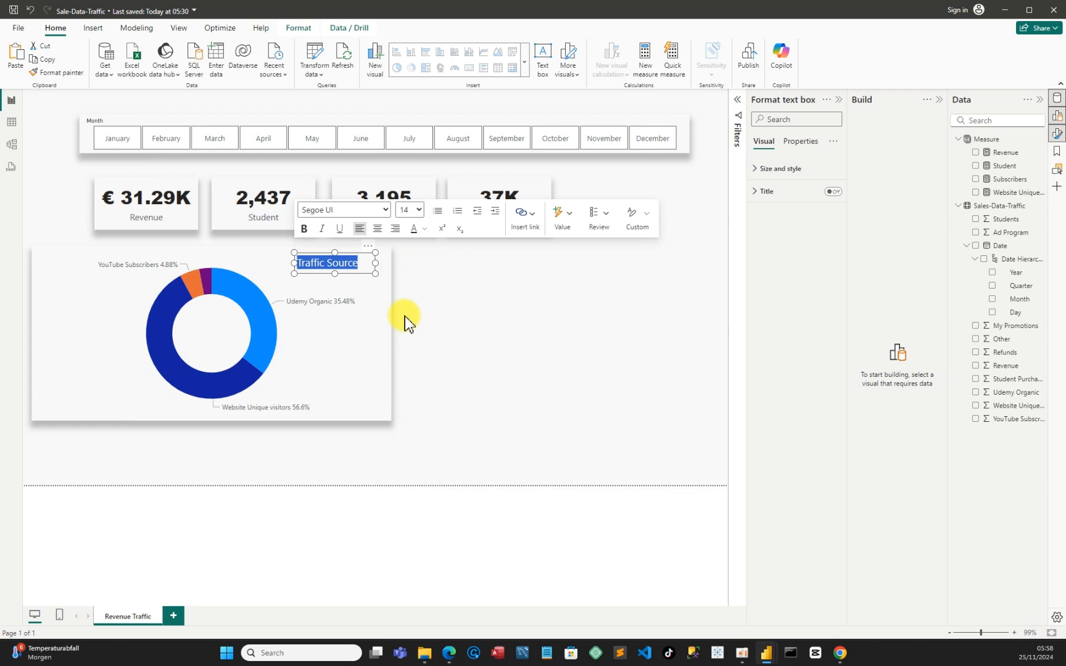
left_click(460, 276)
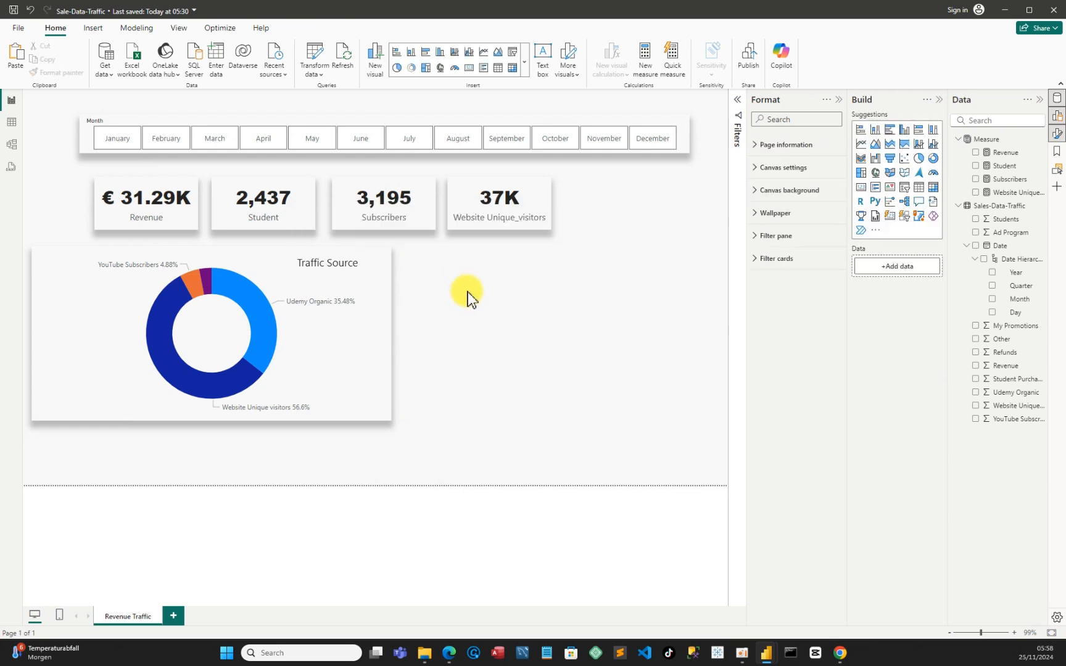
Move the Traffic Source text box slightly further into the upper-right corner of the donut chart
left_click(348, 261)
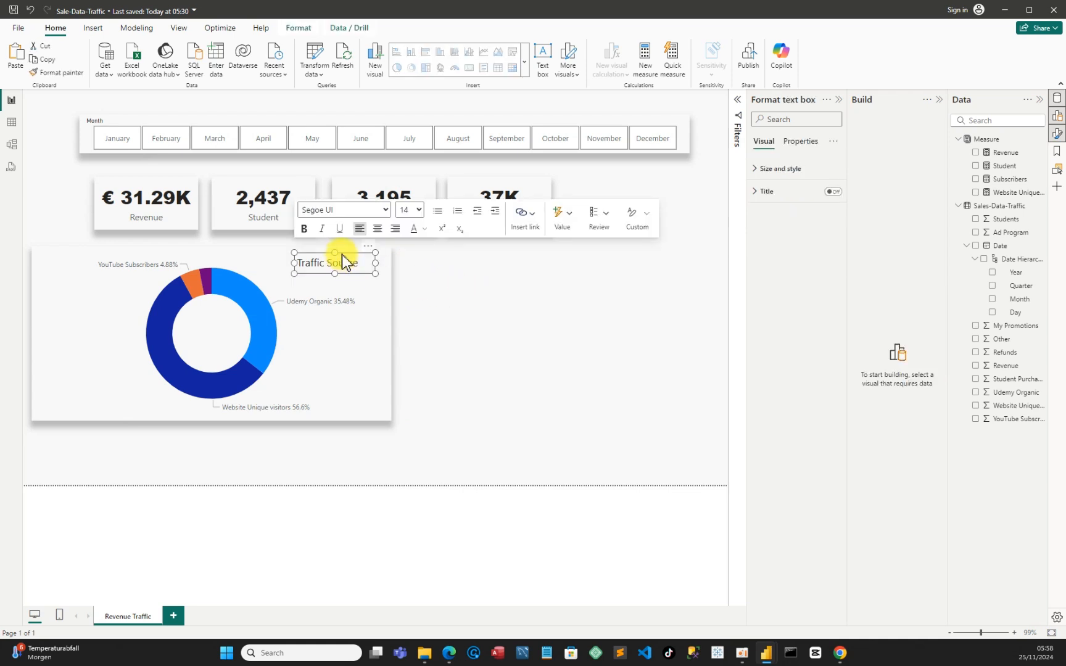
left_click_drag(345, 254, 355, 260)
left_click_drag(359, 257, 353, 253)
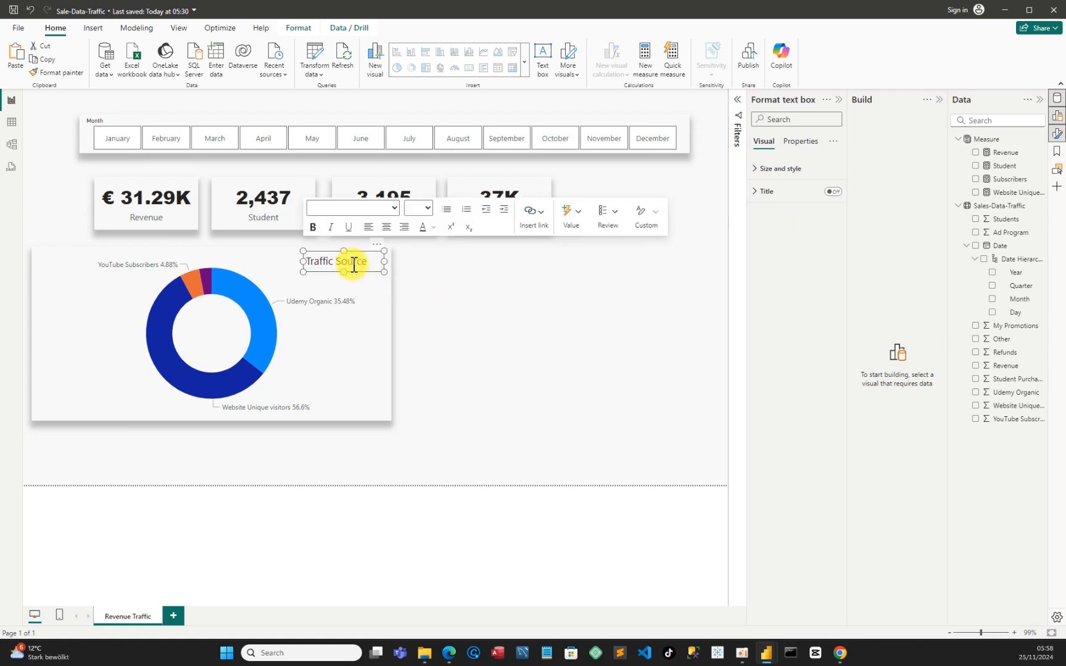
Group the Traffic Source text box with the donut chart
left_click(361, 328, "ctrl")
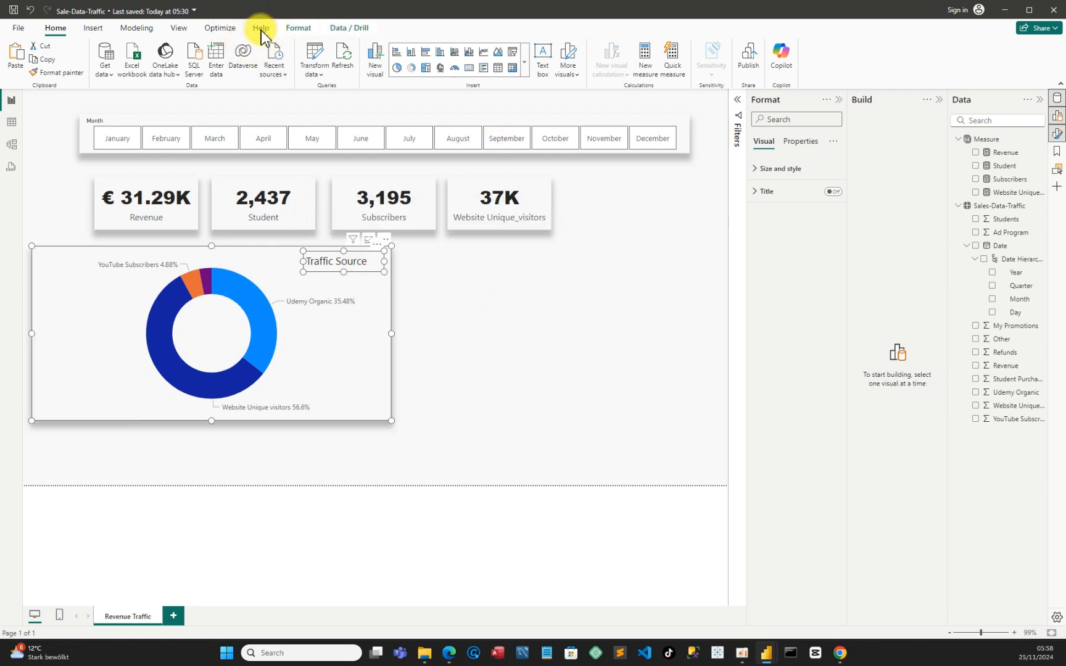
left_click(296, 29)
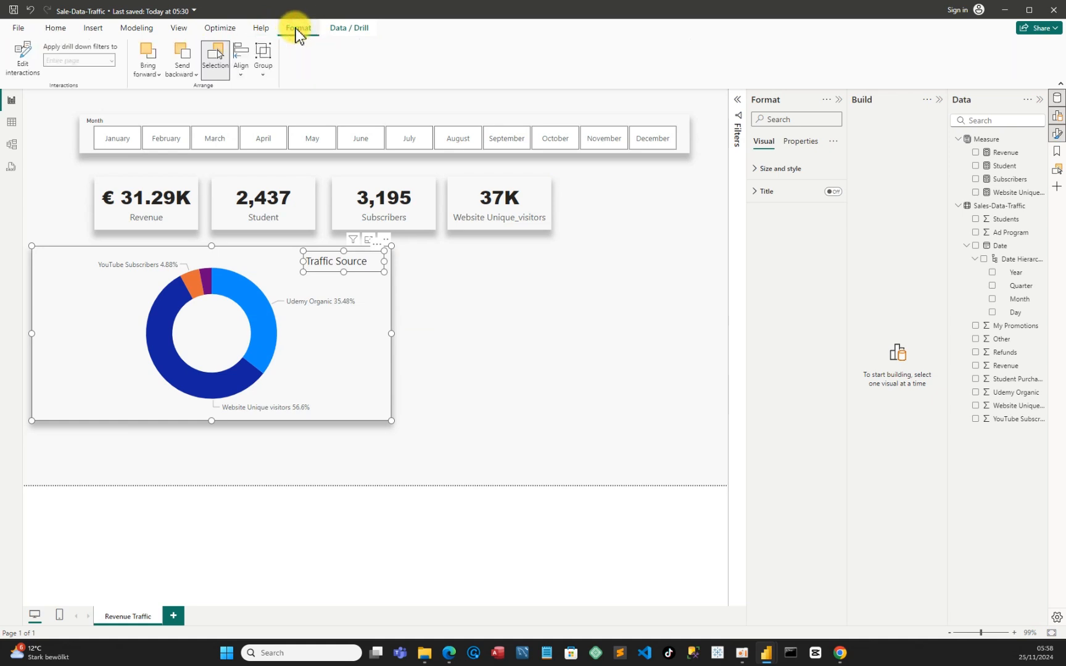
left_click(264, 77)
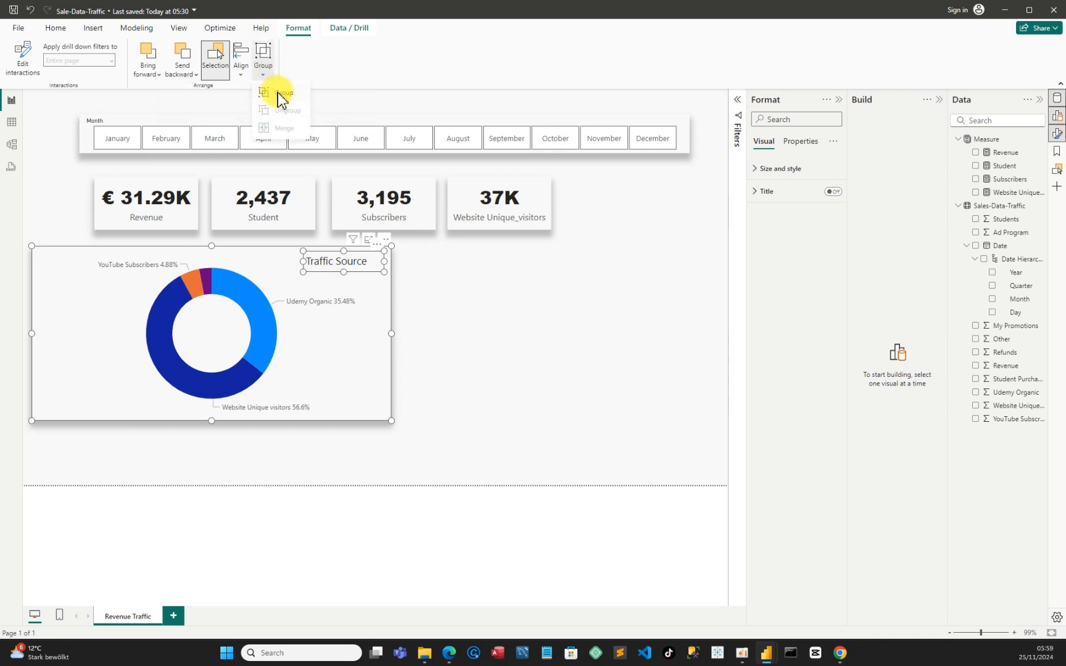
left_click(281, 94)
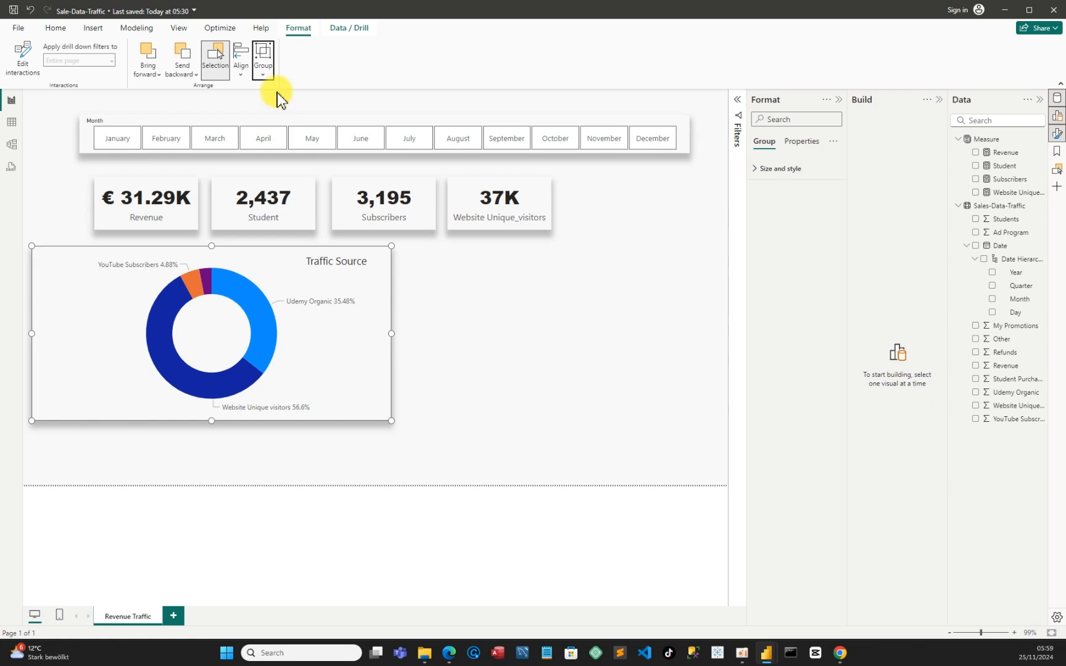
left_click(498, 299)
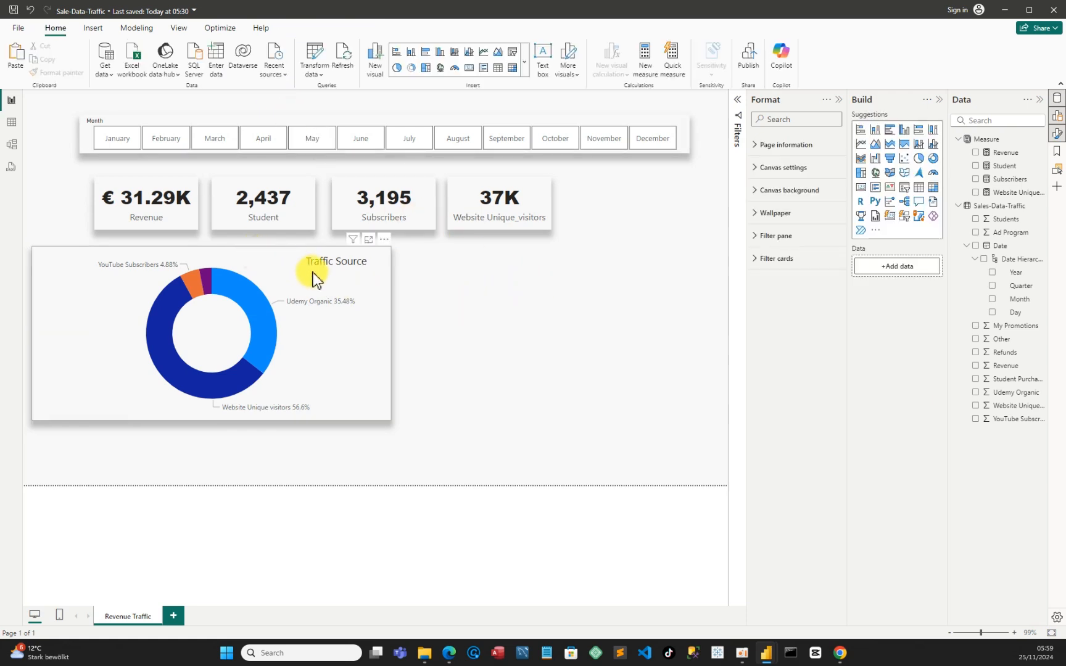
Move the grouped donut chart and title down and left to the page's left edge
mouse_move(251, 259)
left_mouse_down()
mouse_move(285, 290)
mouse_move(370, 285)
mouse_move(301, 264)
mouse_move(318, 270)
mouse_move(254, 267)
left_mouse_up()
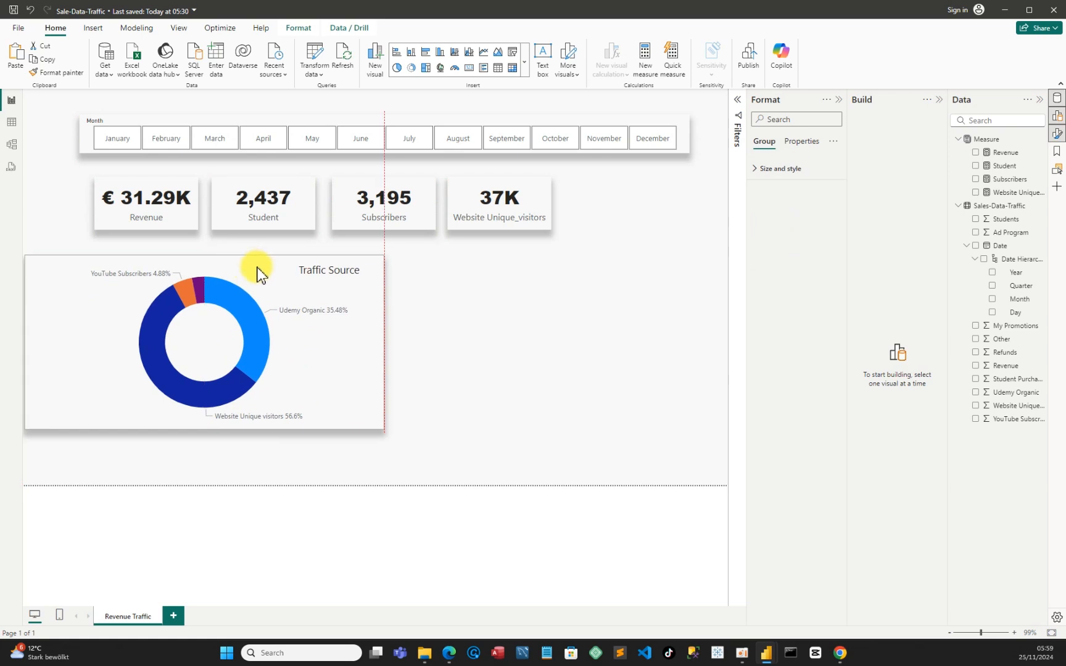
left_click(274, 303)
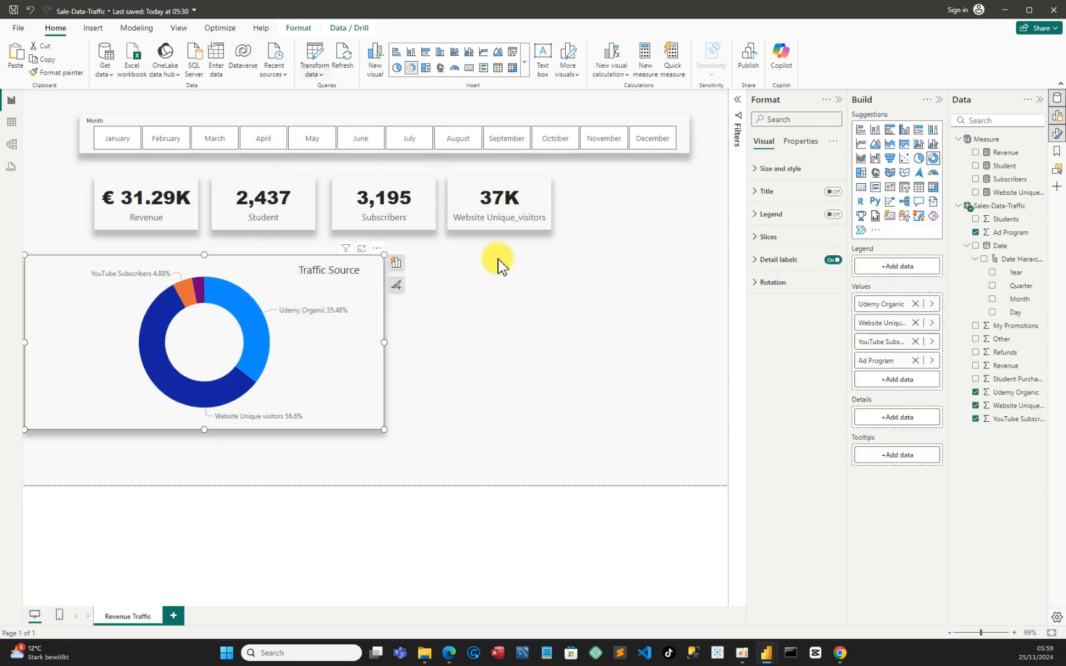
left_click(523, 344)
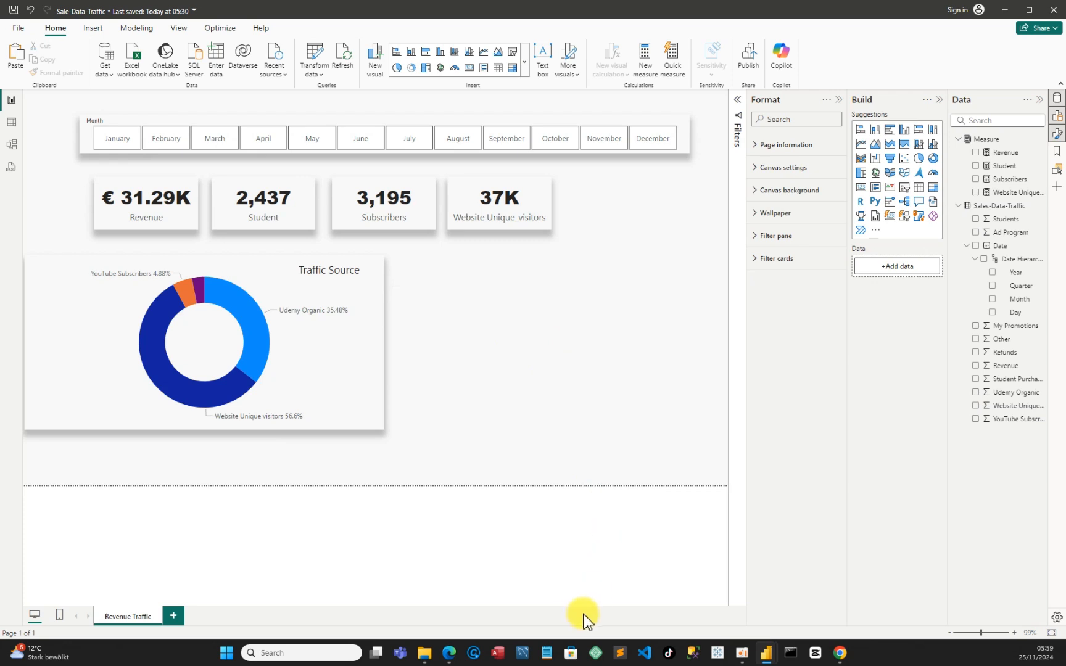
Check the visual layout in the Sales-Dashboard report and return to the Sale-Data-Traffic report
mouse_move(767, 659)
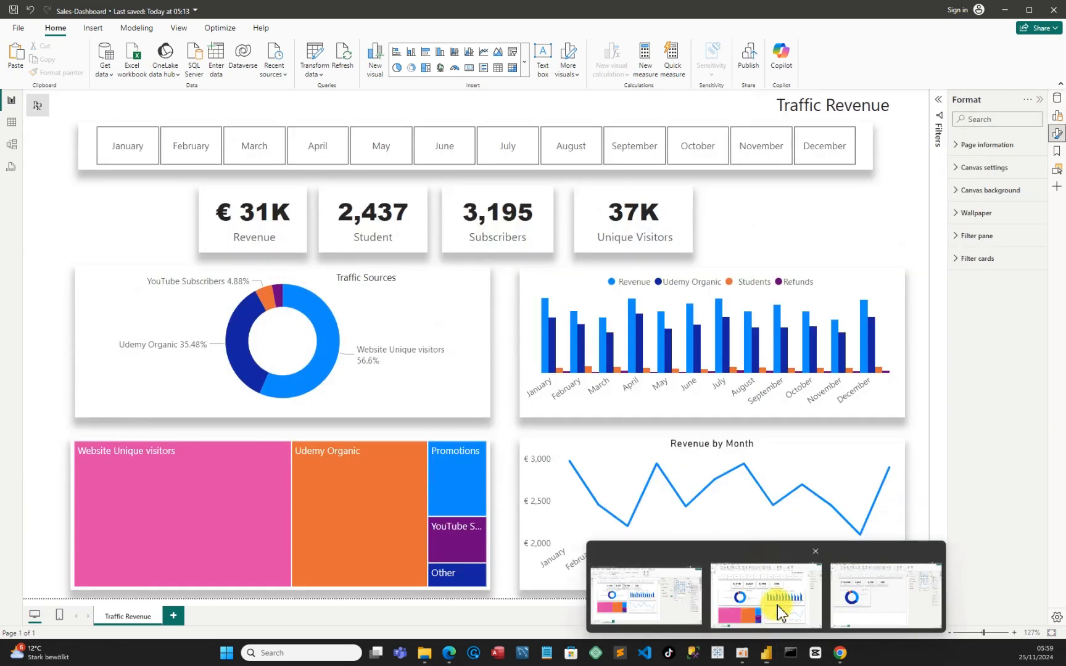
left_click(777, 606)
mouse_move(767, 652)
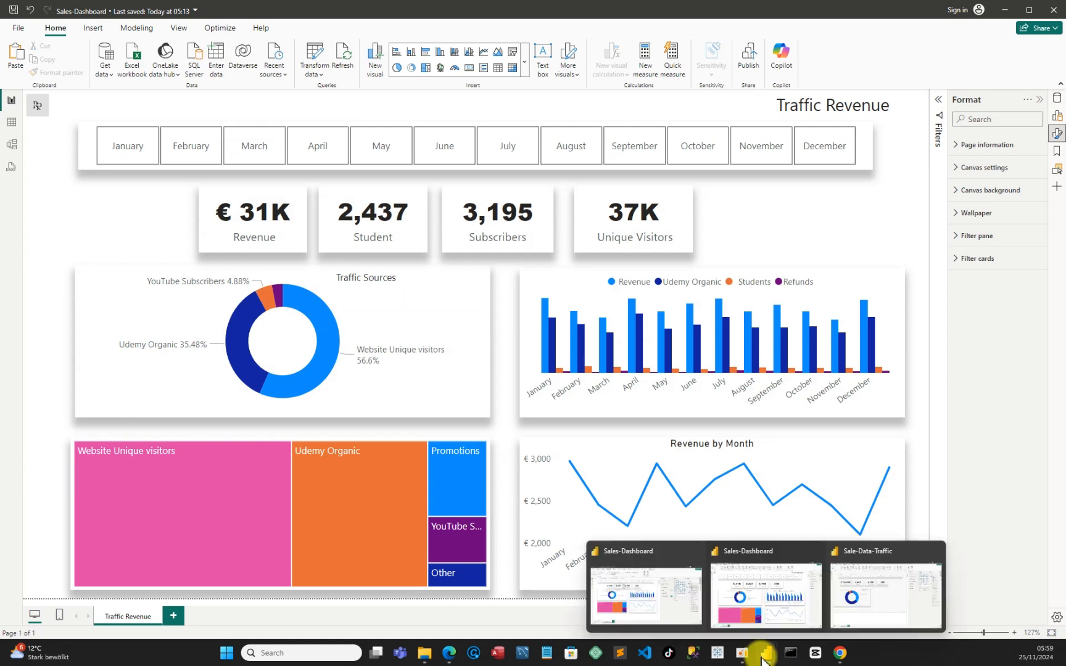
left_click(876, 616)
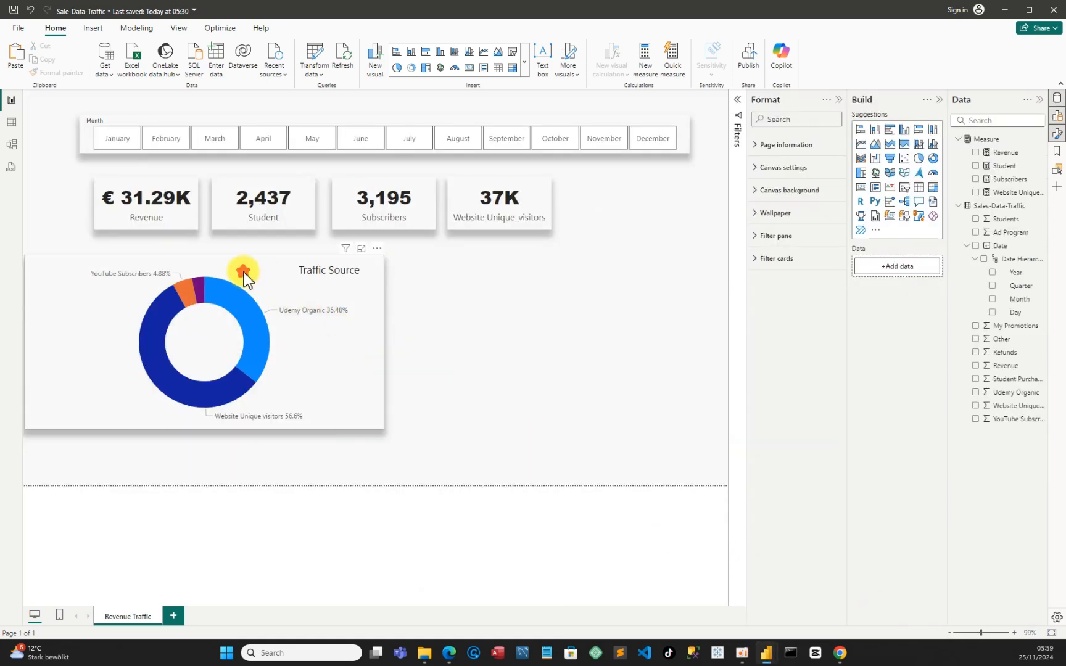
Reposition the donut chart group just below the cards and reduce the chart's height by about a quarter from its lower edge
left_click_drag(241, 275, 261, 274)
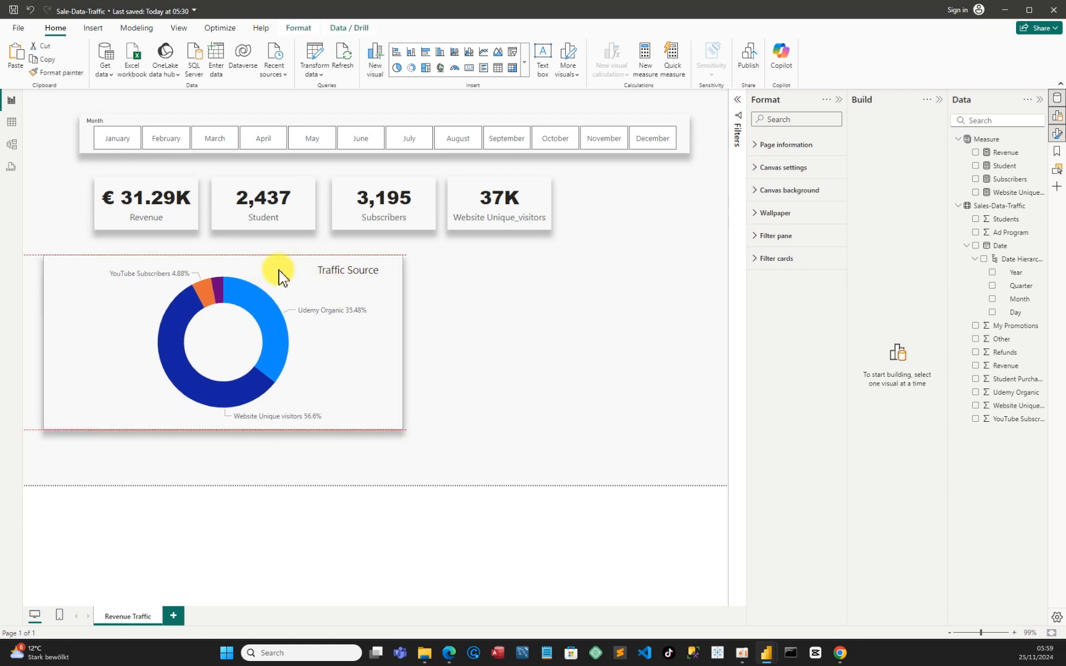
mouse_move(270, 283)
left_mouse_down()
mouse_move(284, 266)
mouse_move(257, 270)
left_mouse_up()
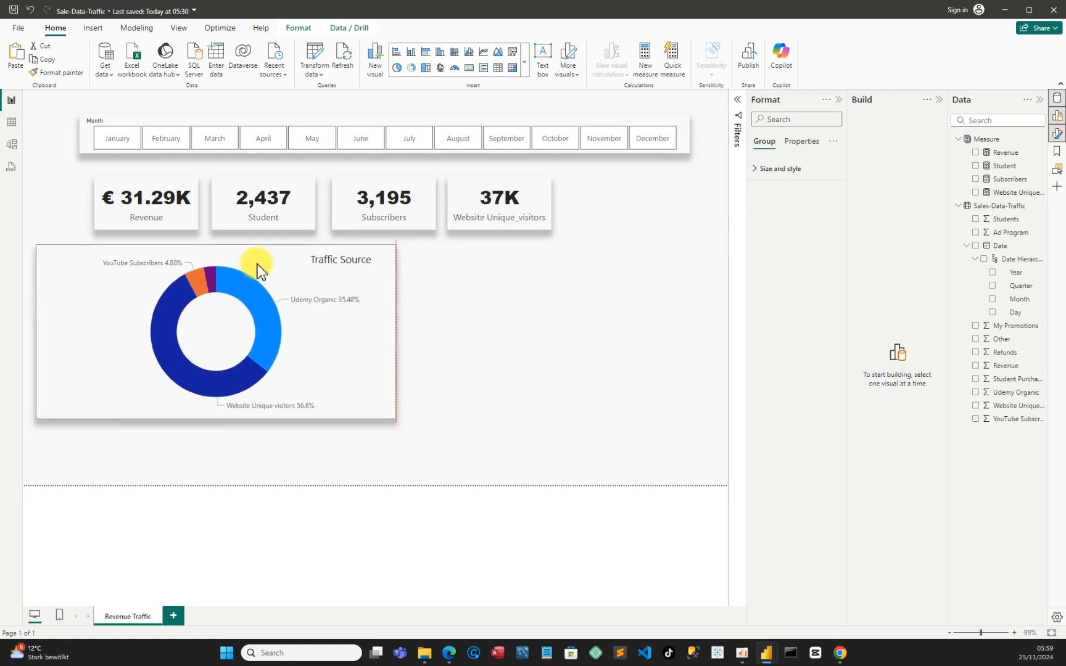
left_click(841, 101)
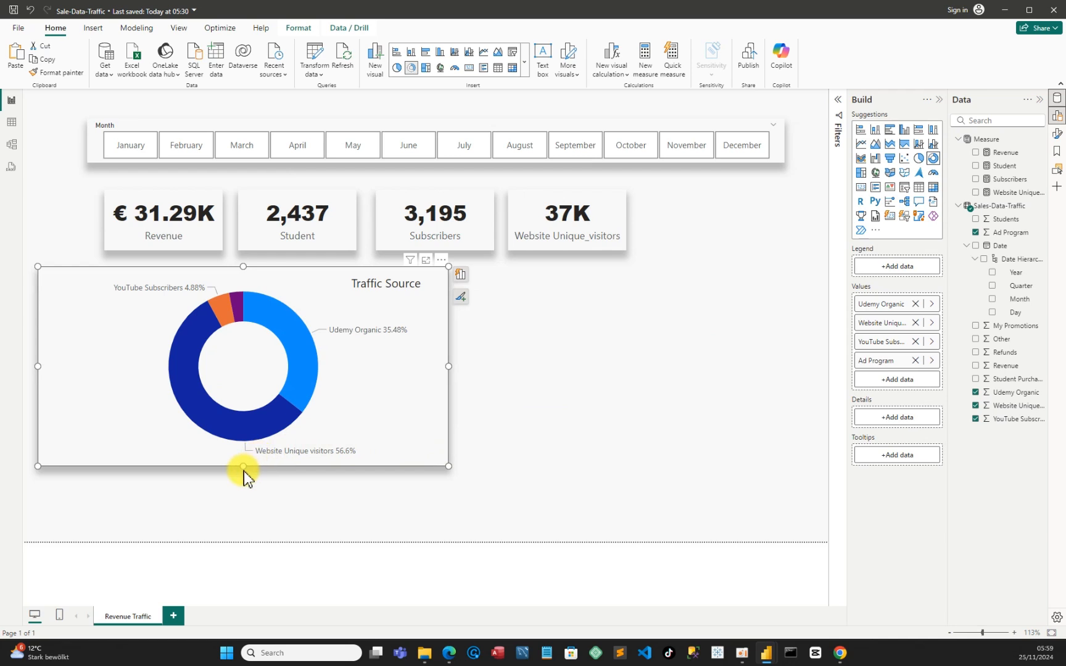
left_click_drag(243, 469, 247, 416)
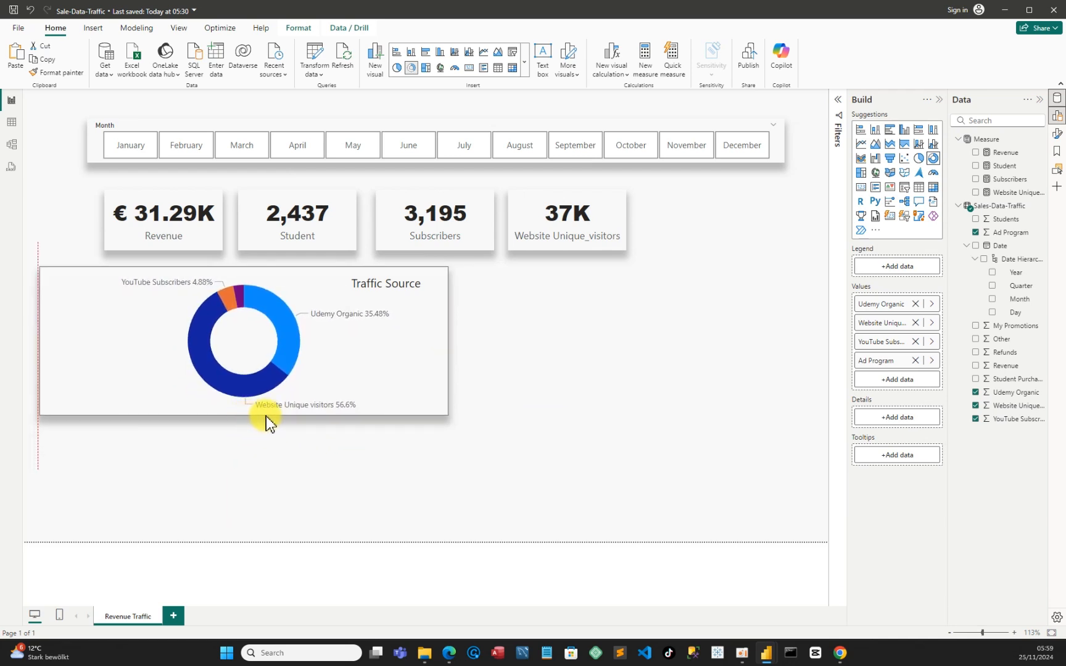
Insert an empty treemap and place it below the donut chart near the page's left edge
left_click(610, 398)
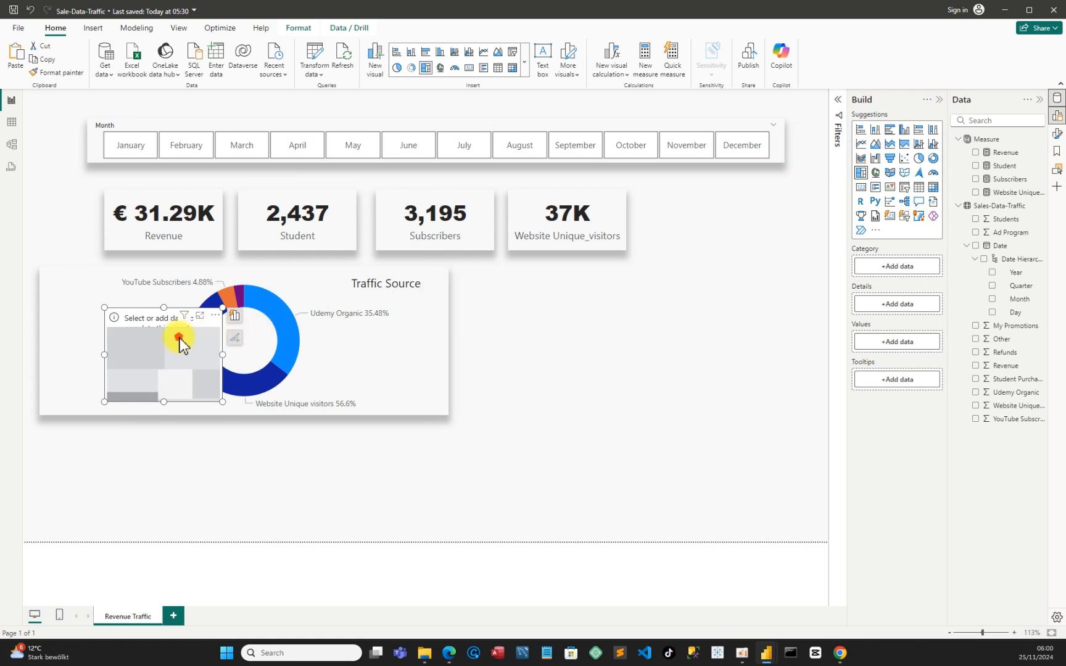
left_click_drag(184, 341, 128, 463)
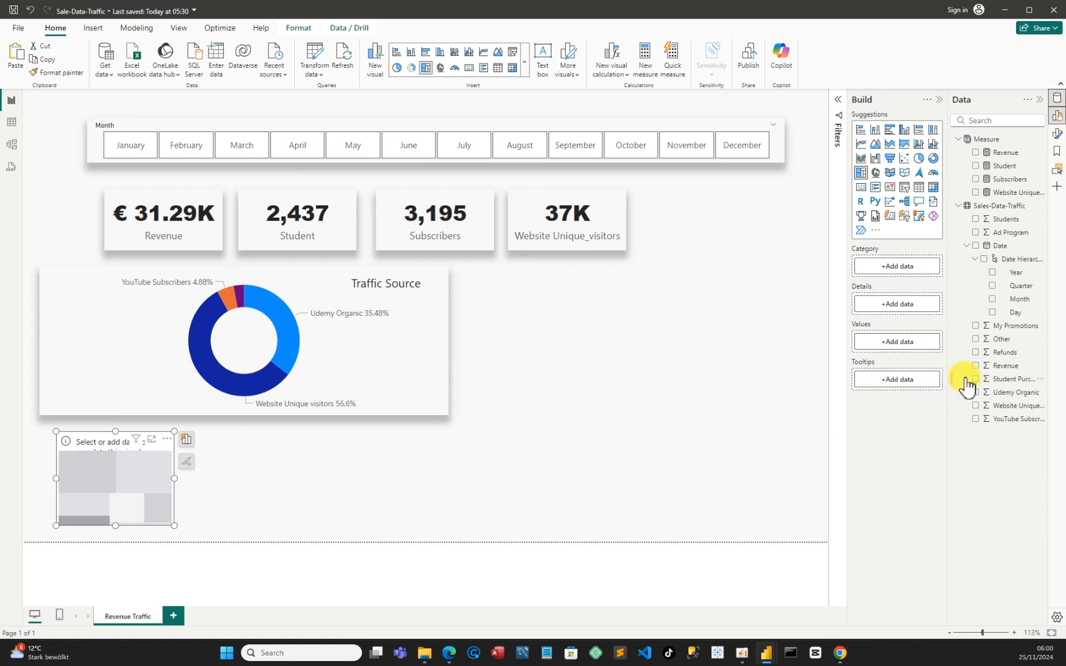
Add My Promotions, Other, Udemy Organic, Website Unique visitors, YouTube Subscribers and Ad Program as treemap values and enlarge it to about 564 by 175
left_click(976, 327)
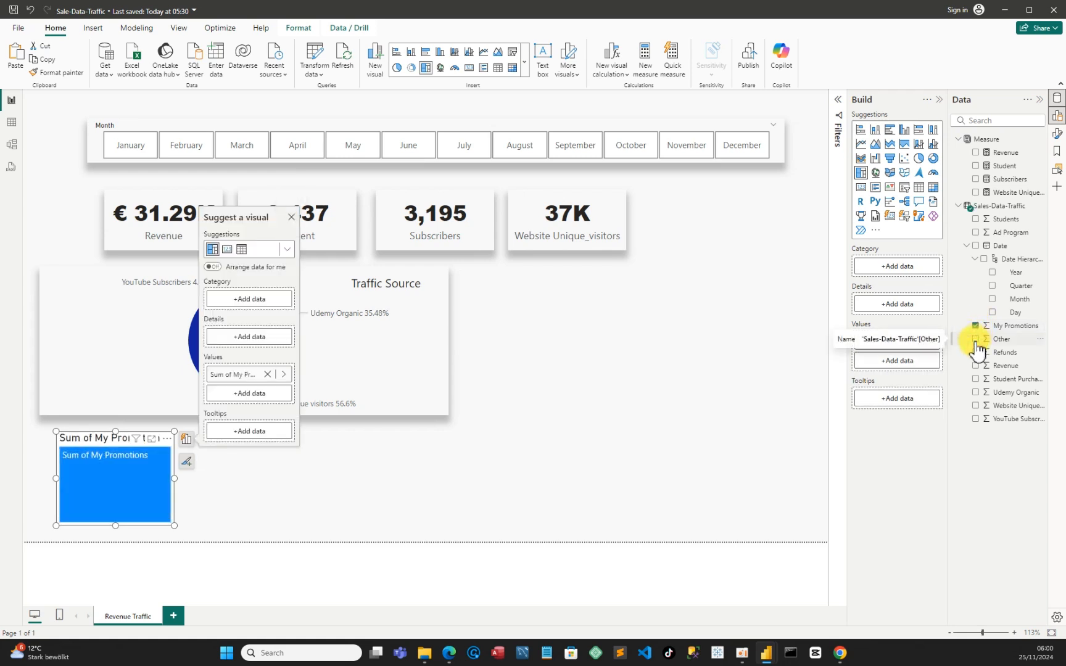
left_click(976, 339)
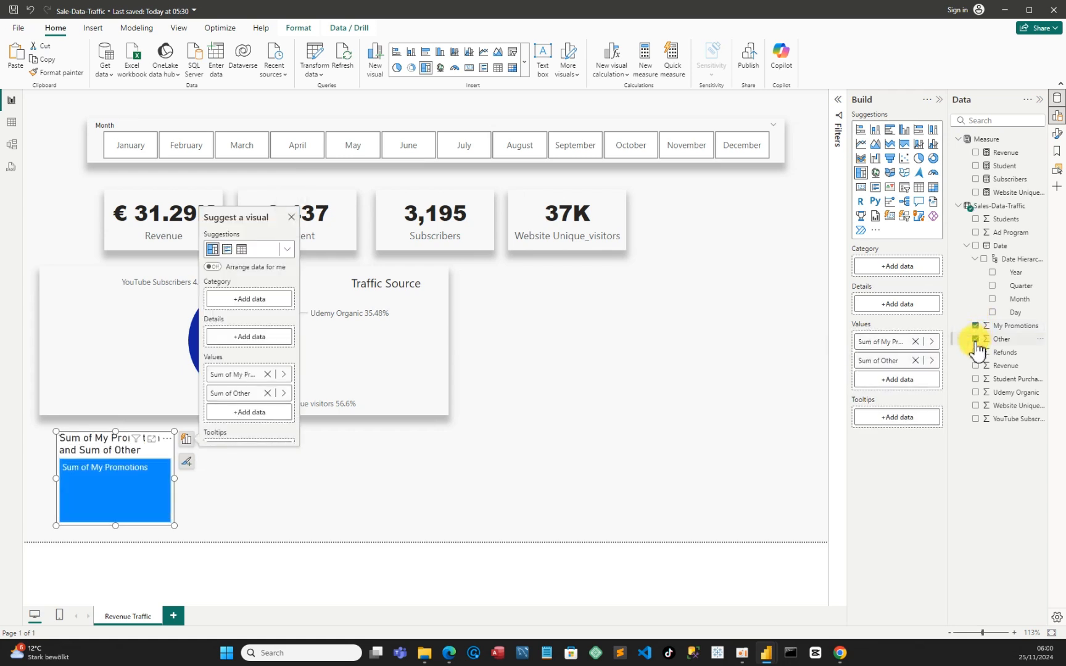
left_click(976, 393)
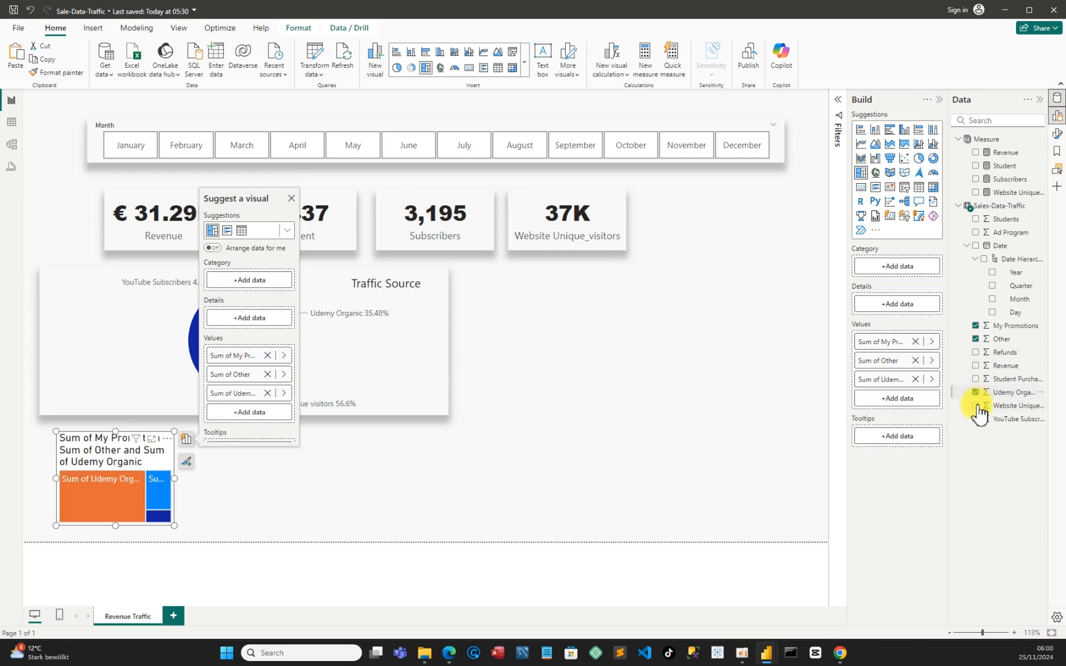
left_click(976, 406)
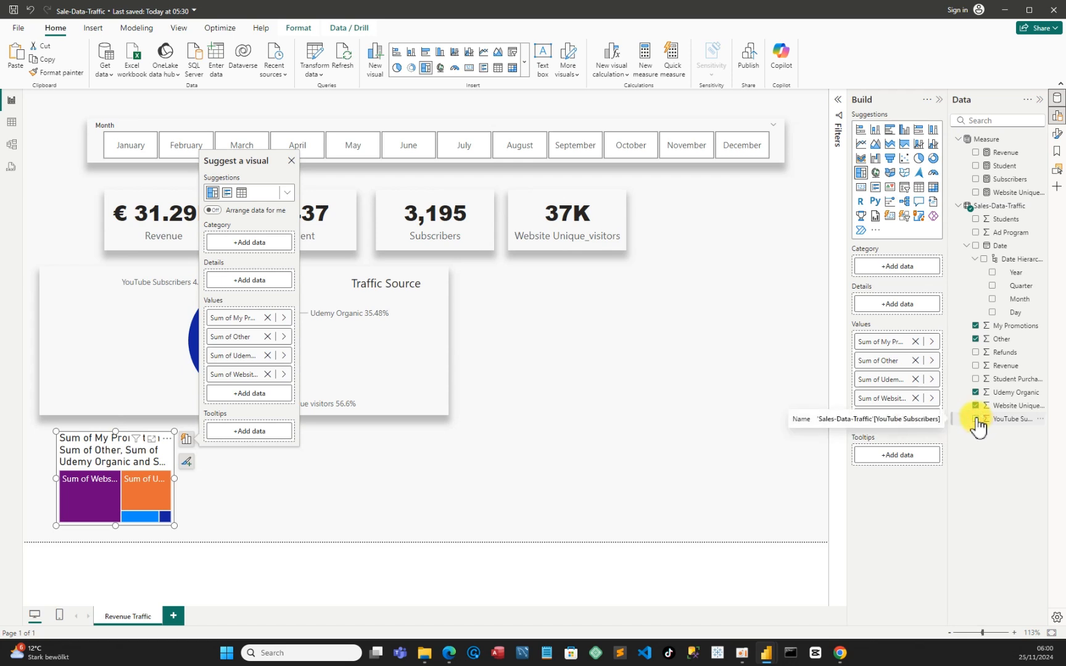
left_click(977, 421)
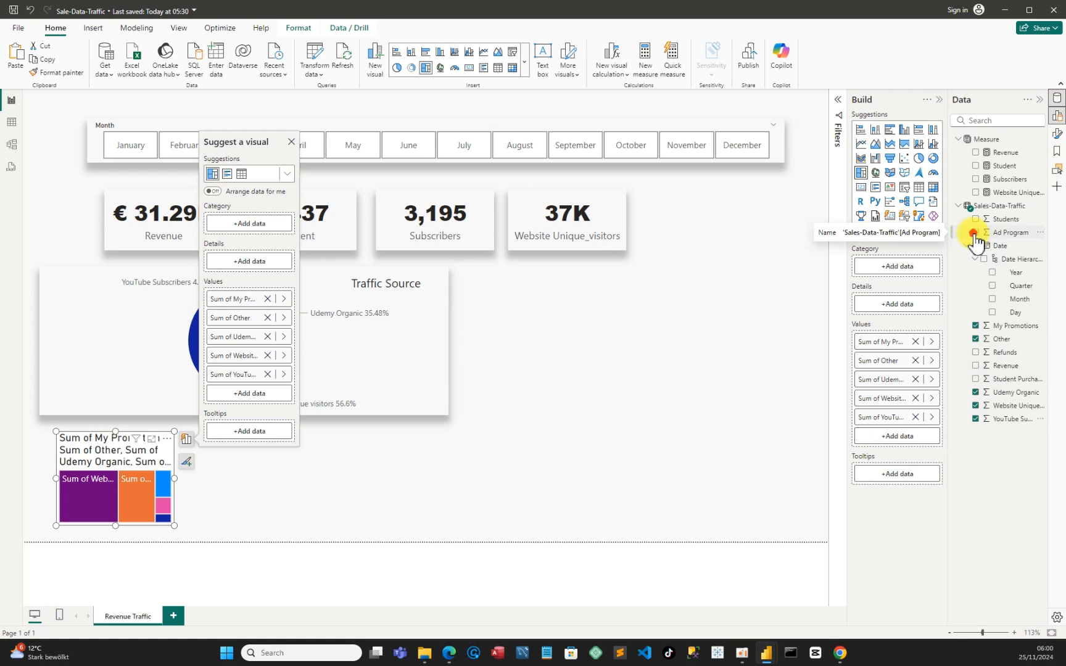
left_click(975, 233)
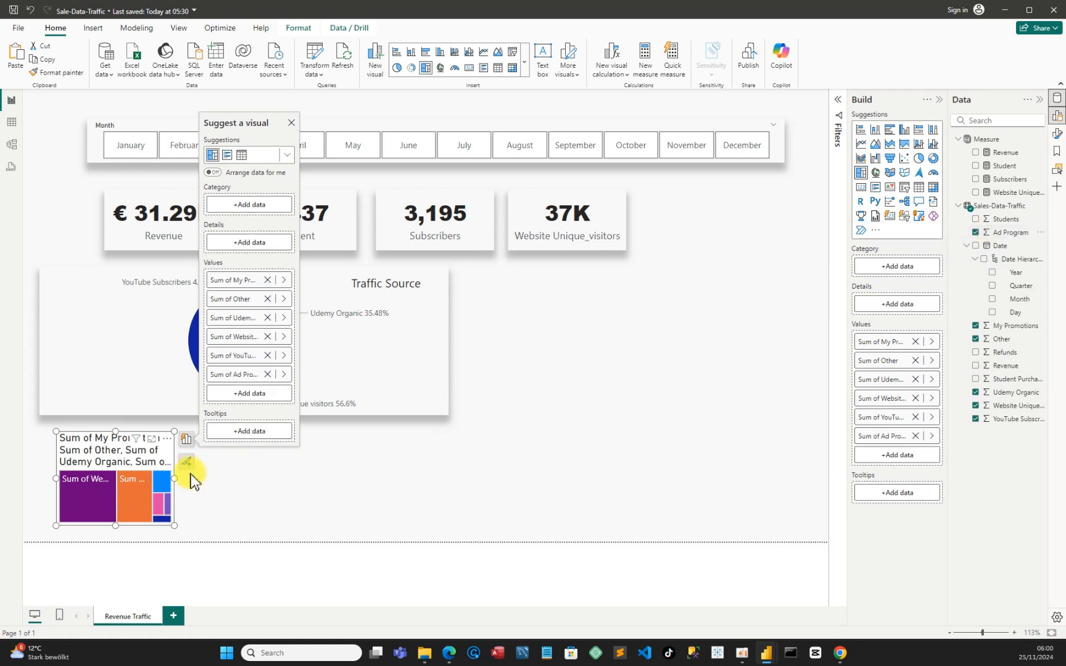
left_click_drag(176, 488, 412, 486)
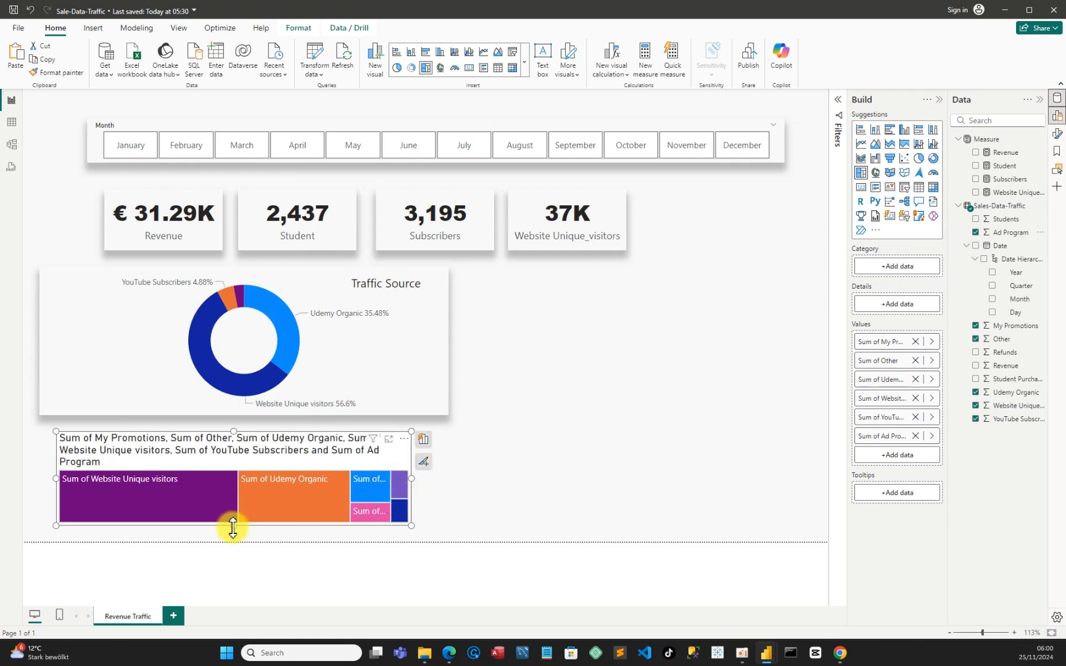
left_click_drag(233, 527, 231, 544)
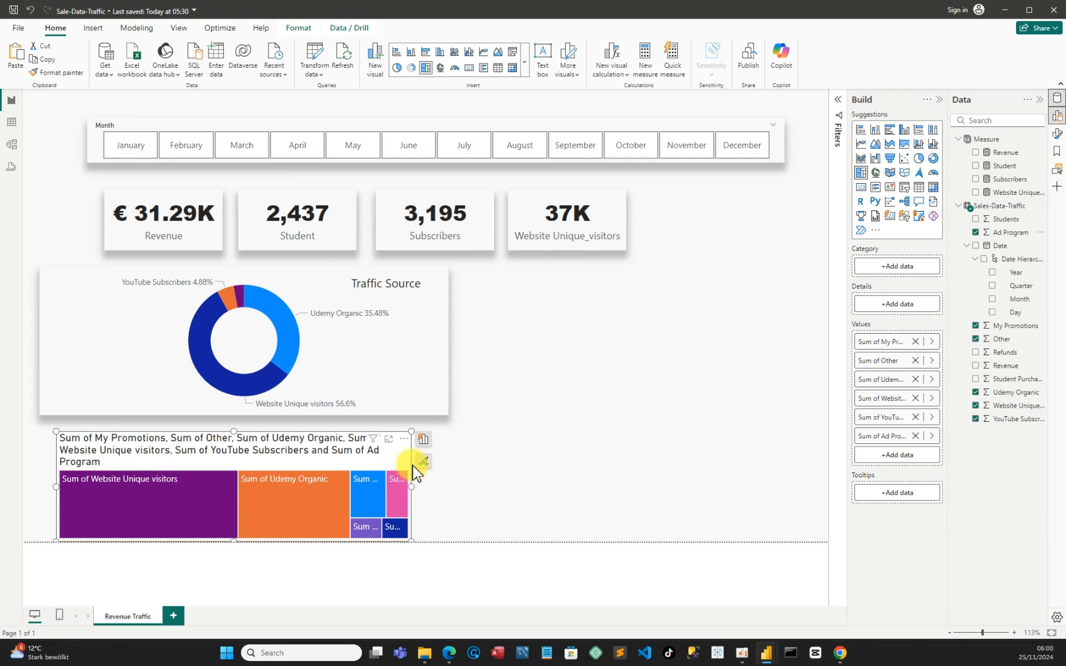
Turn off the treemap's title and background
left_click(404, 439)
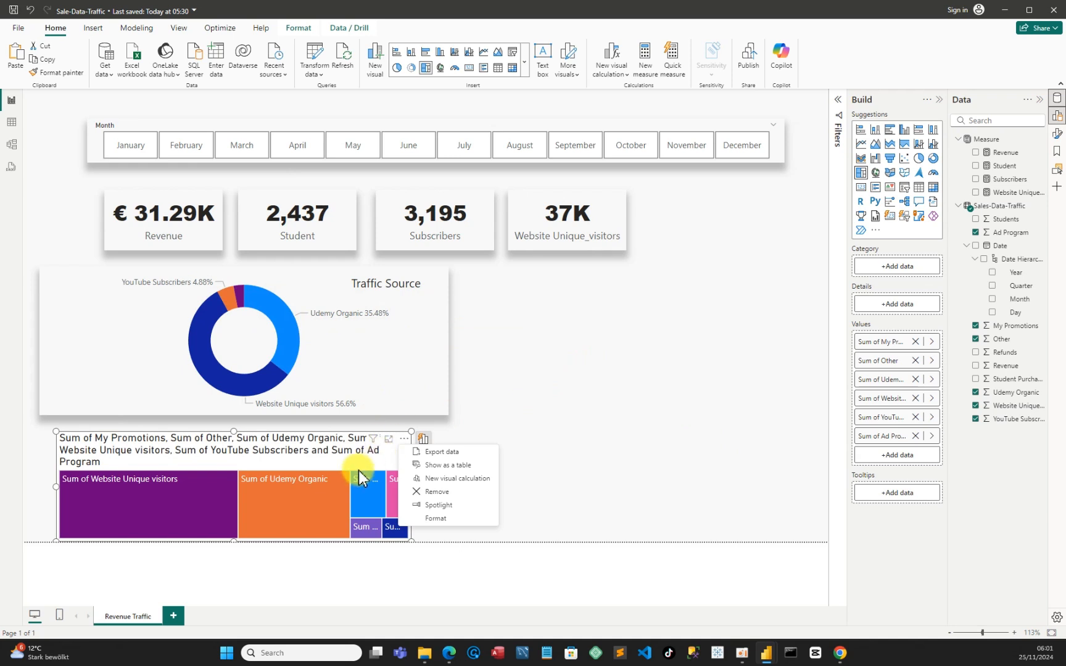
left_click(439, 518)
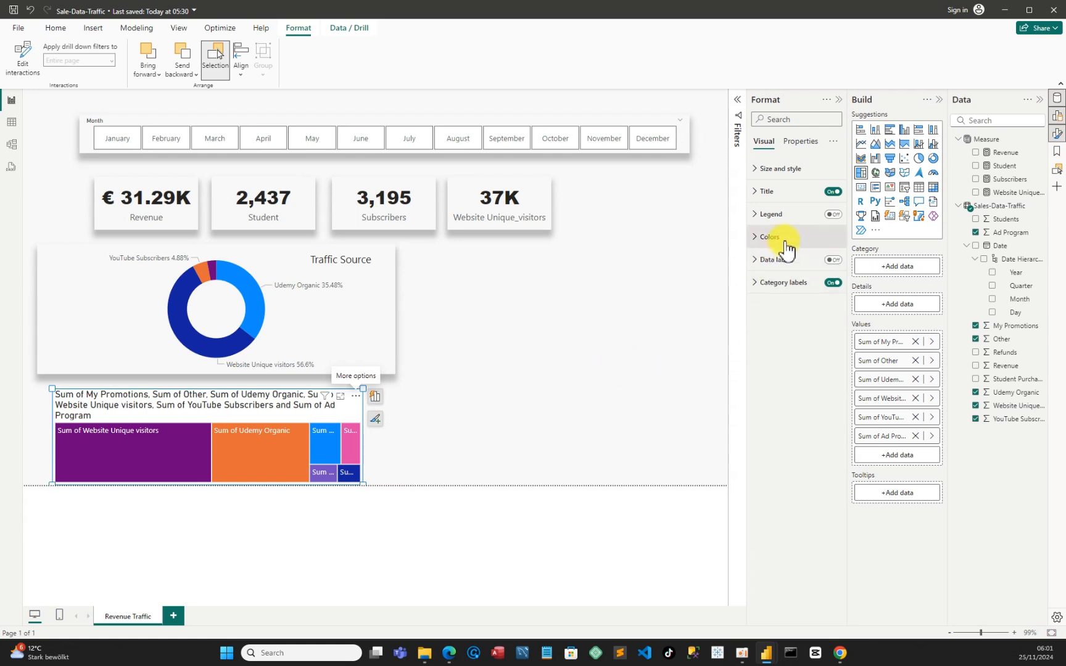
left_click(765, 195)
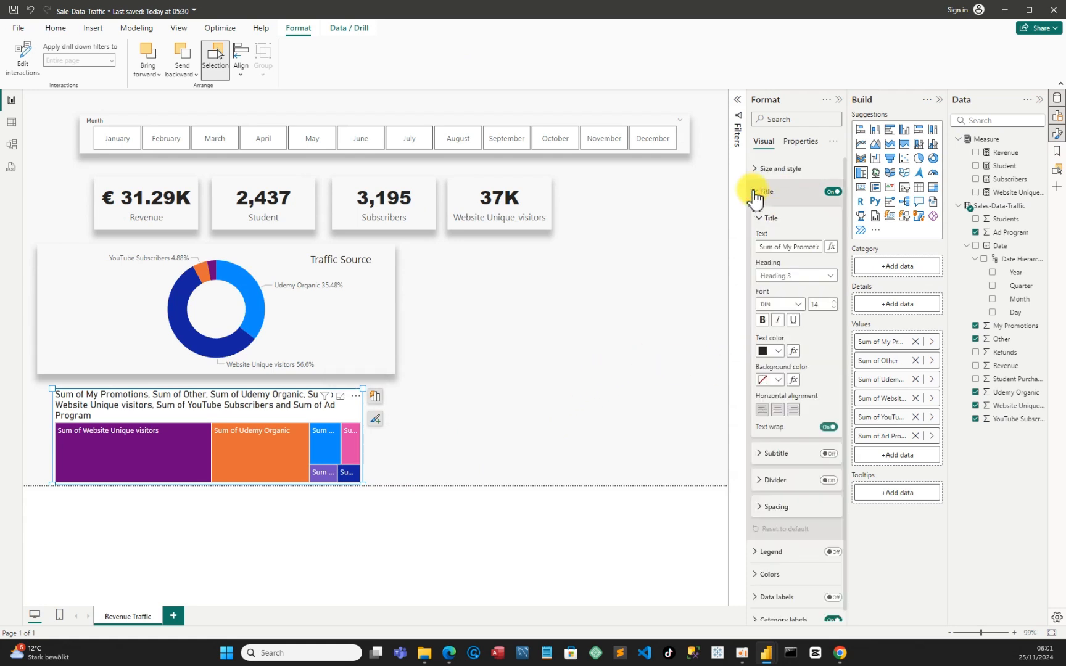
left_click(832, 192)
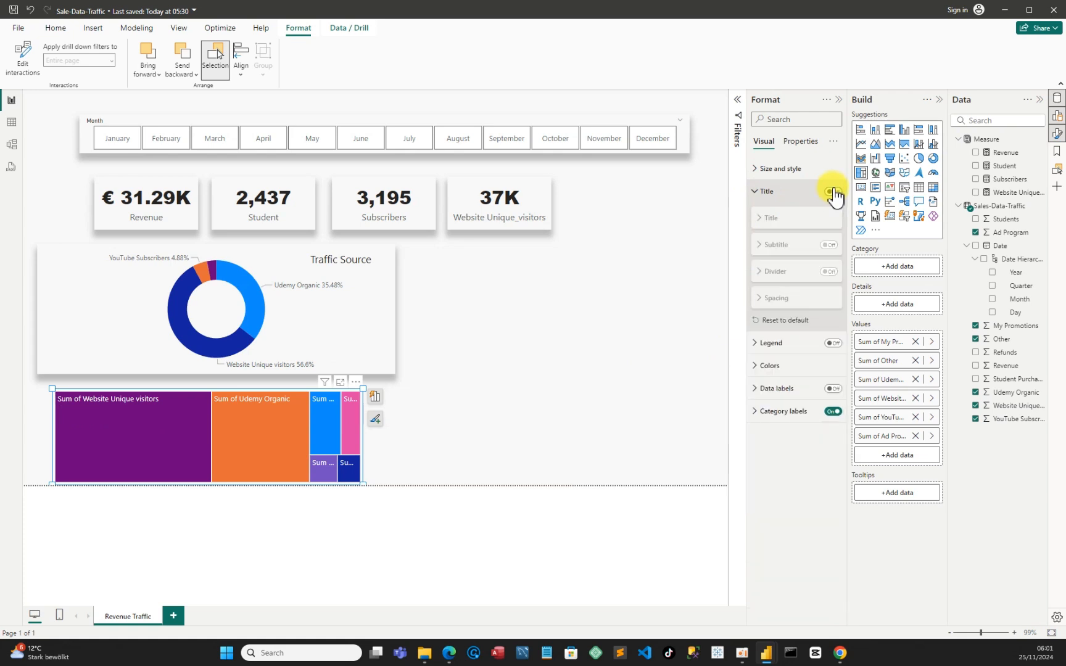
left_click(763, 173)
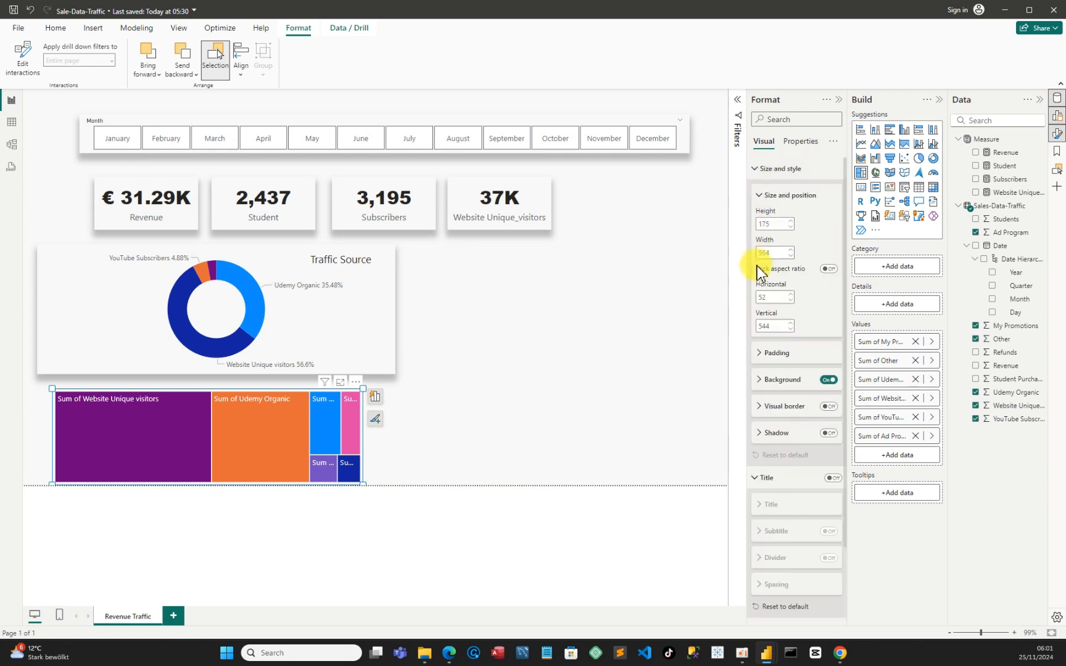
left_click(828, 379)
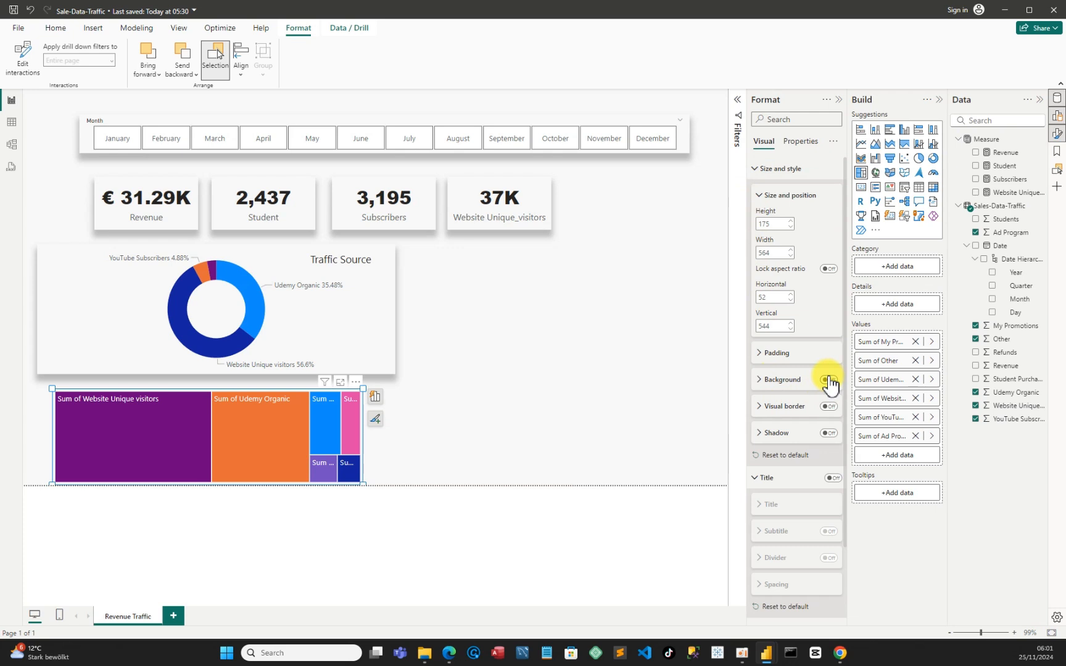
Give the treemap a shadow positioned at Bottom and stretch its upper-left corner to the page's left edge, about 617 wide and 201 high
left_click(757, 434)
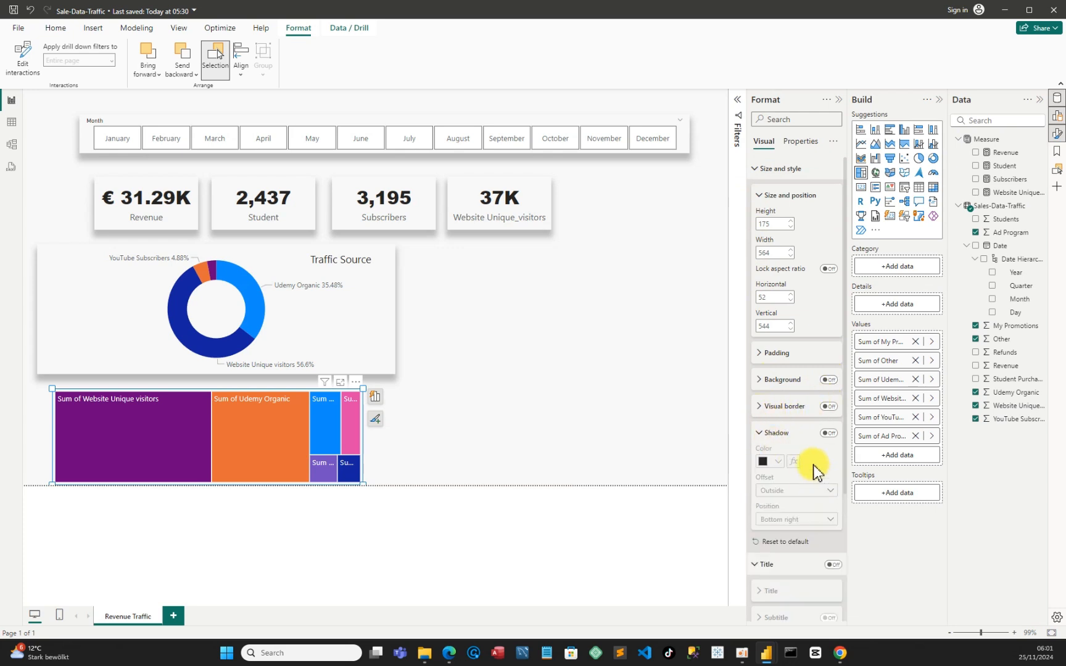
left_click(829, 433)
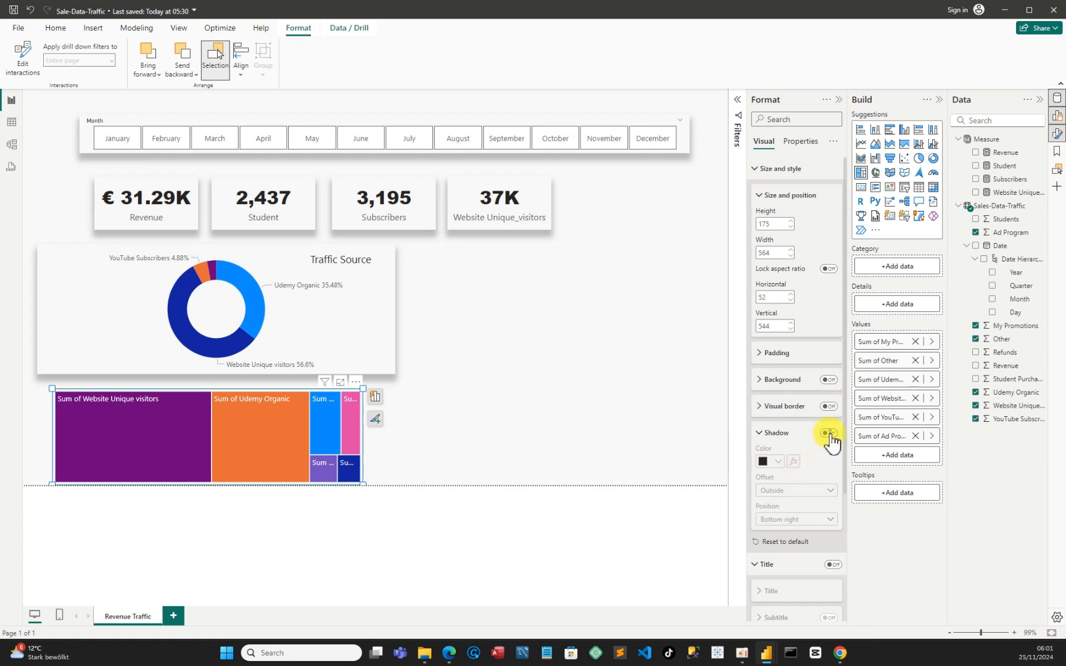
left_click(830, 435)
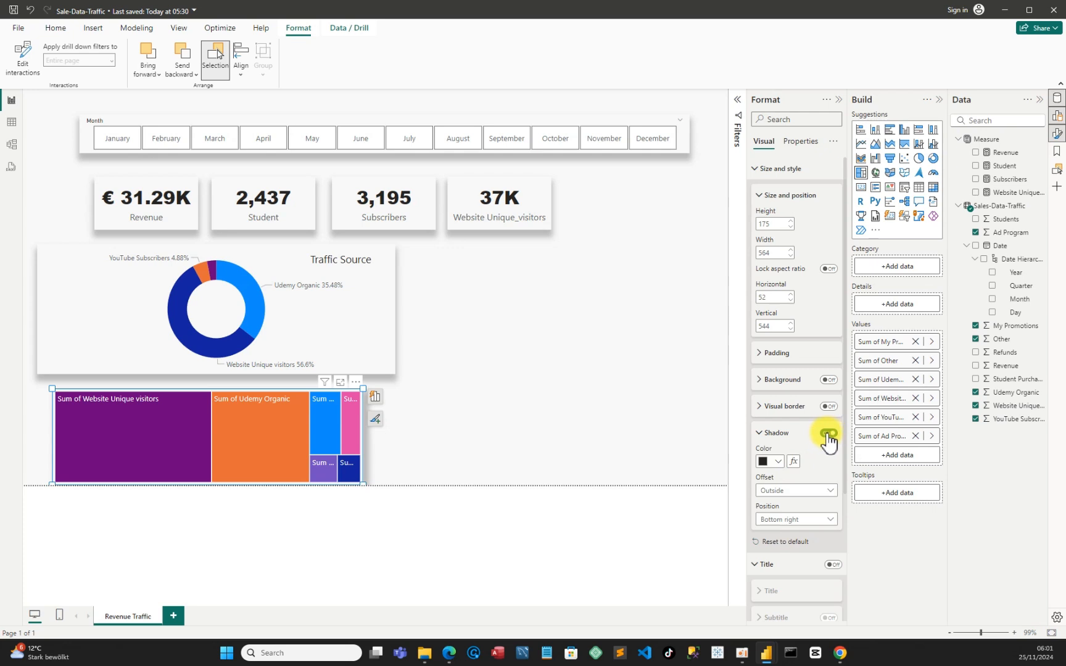
scroll(788, 476, "down", 1)
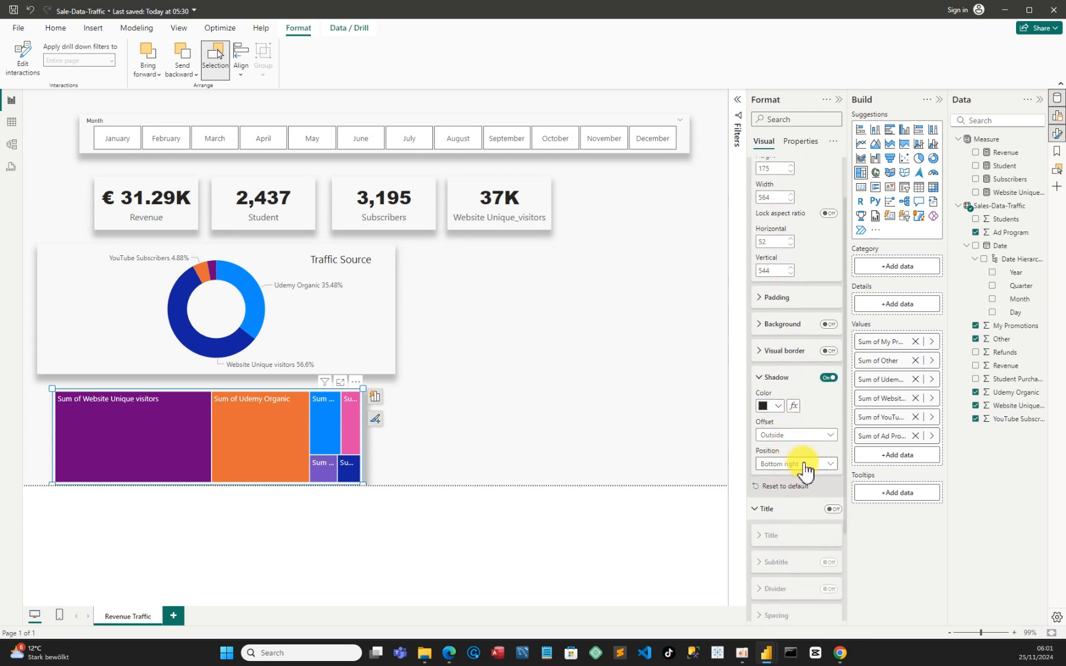
left_click(801, 465)
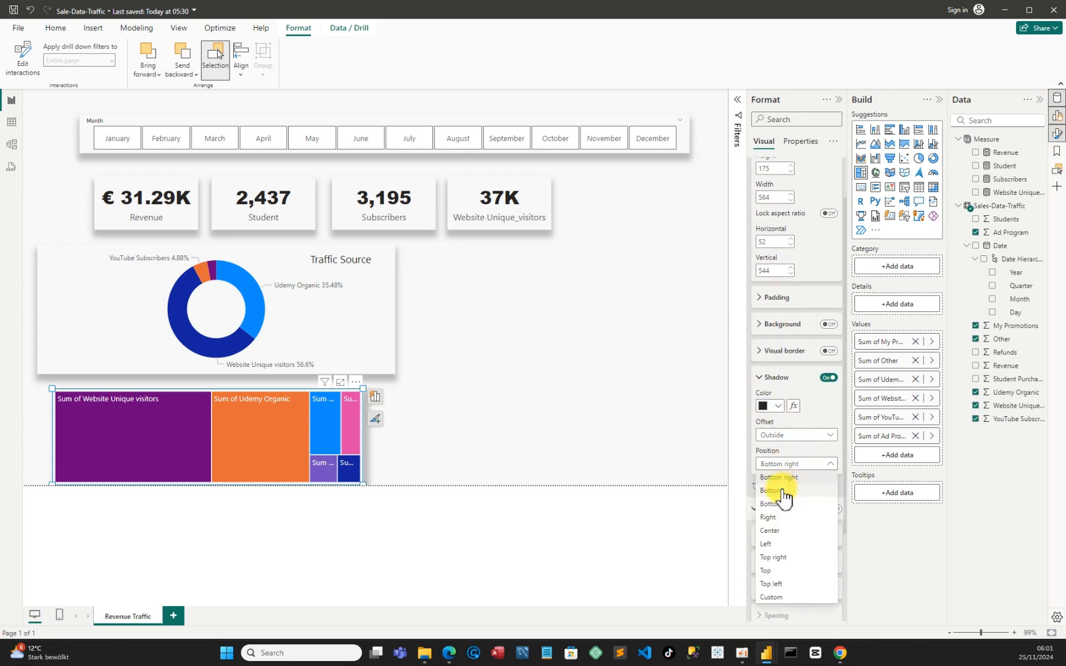
left_click(790, 478)
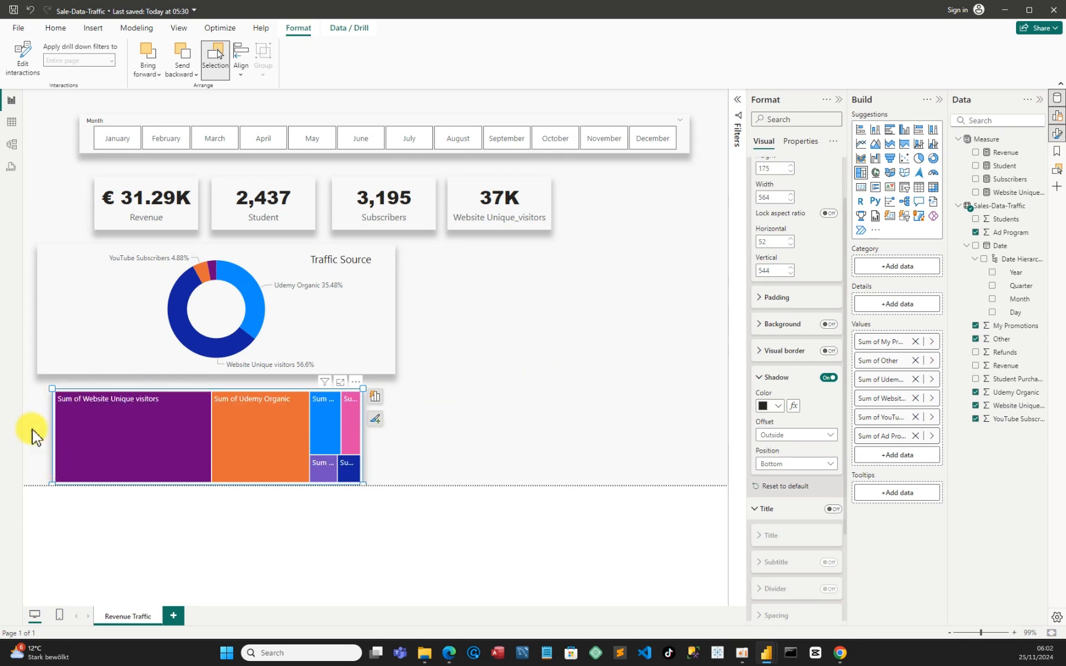
mouse_move(50, 390)
left_mouse_down()
mouse_move(21, 386)
mouse_move(31, 382)
left_mouse_up()
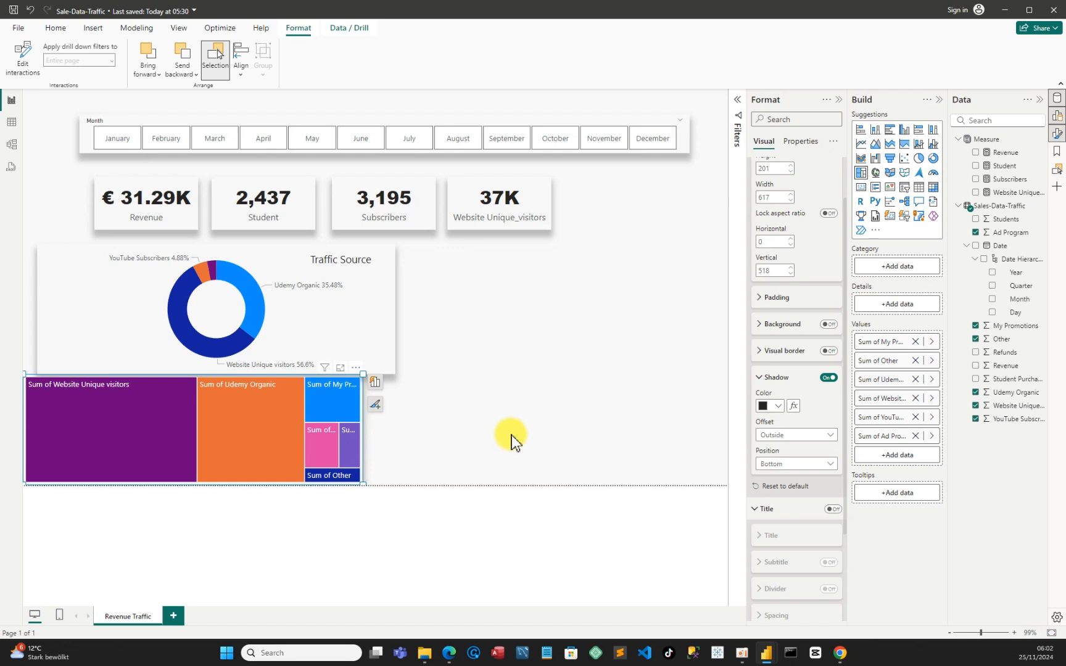
Rename the treemap's Sum of My Promotions value to My Promotions for this visual
right_click(886, 345)
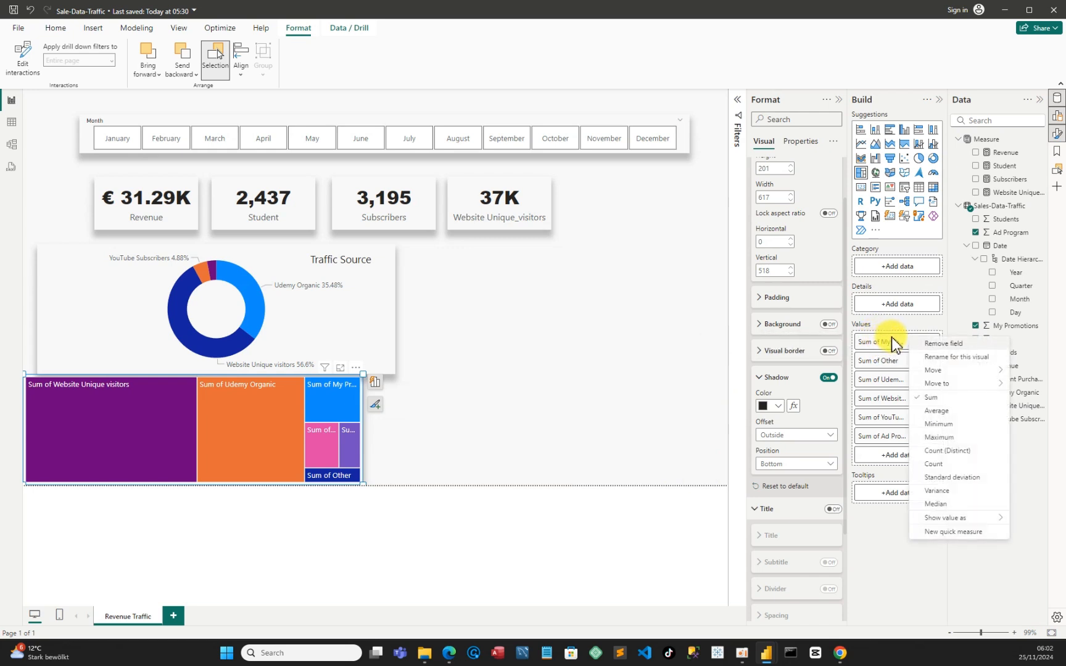
left_click(944, 356)
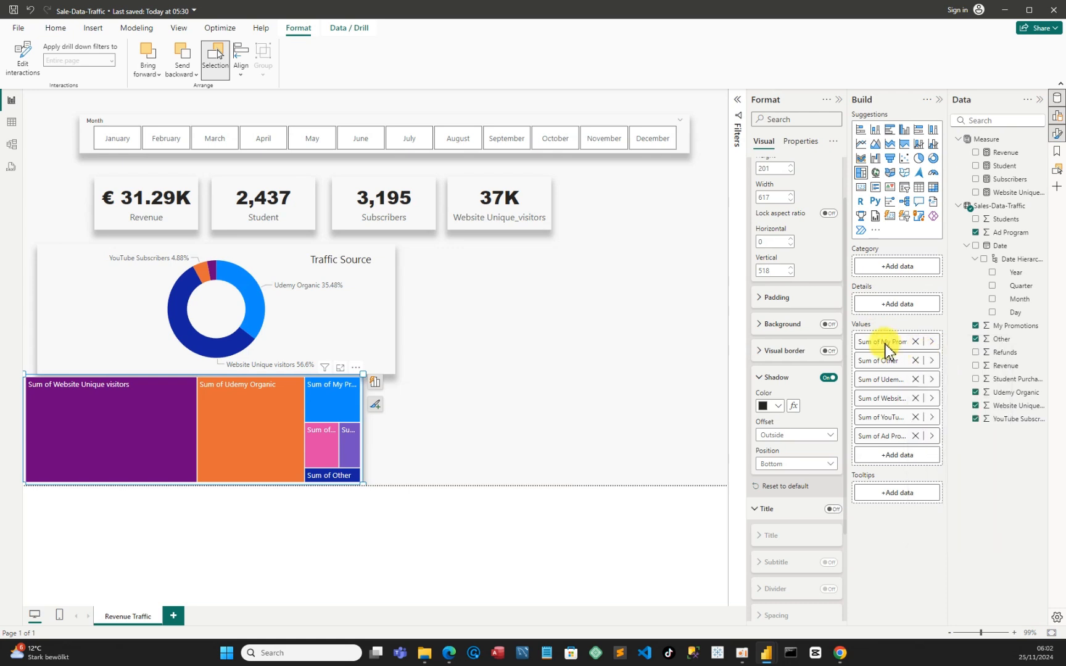
left_click(907, 343)
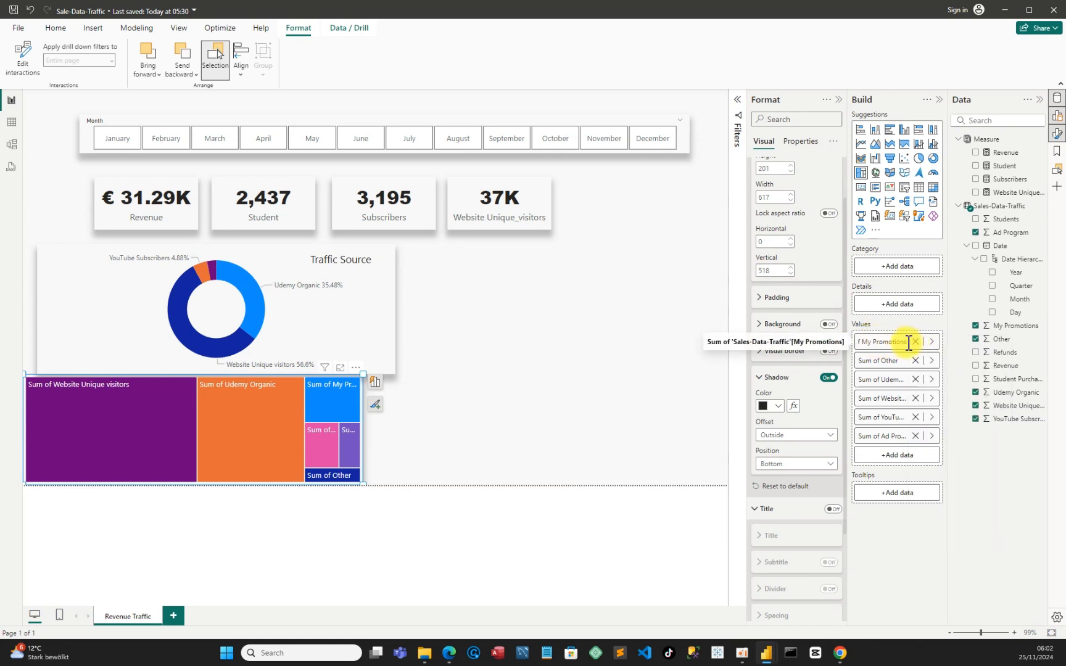
left_click_drag(908, 343, 852, 342)
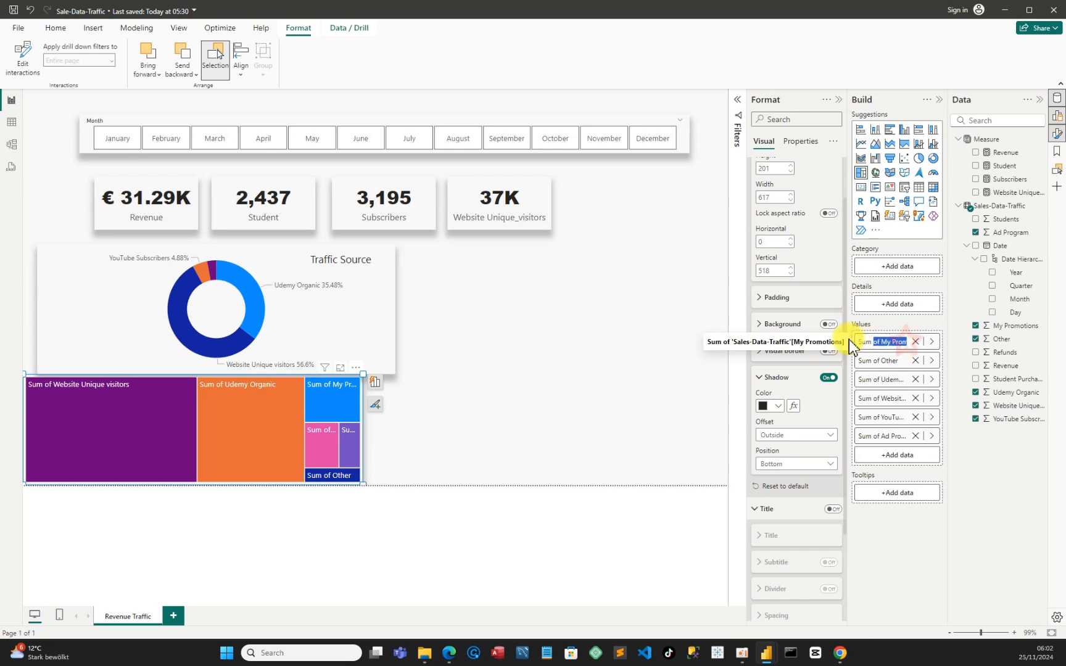
left_click(882, 343)
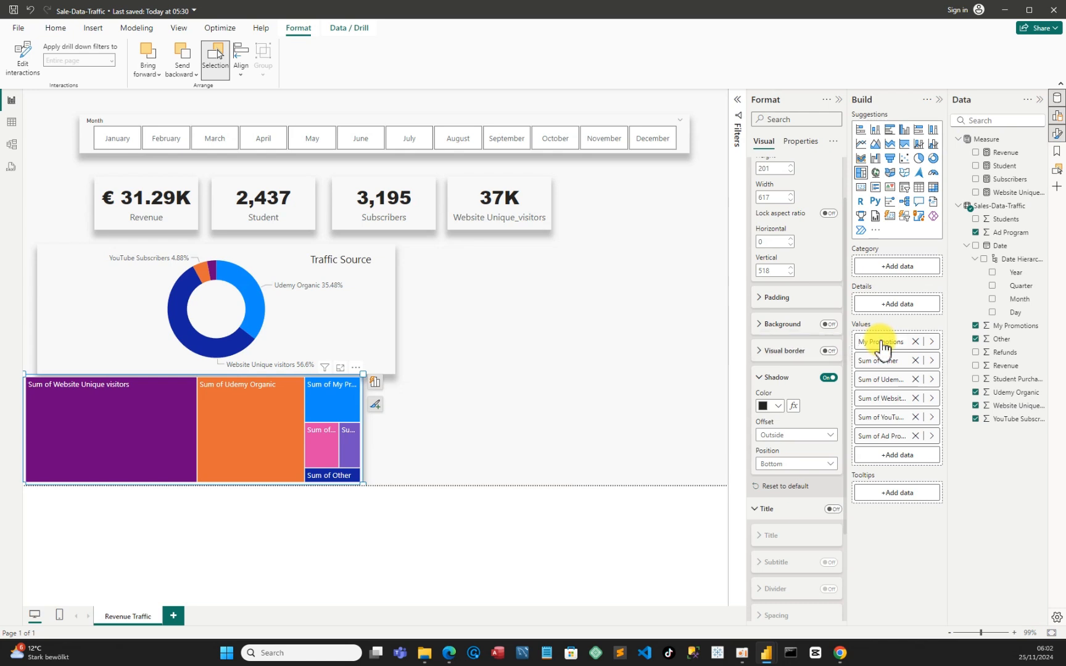
Rename the treemap's Sum of Other value to Other for this visual
left_click(883, 370)
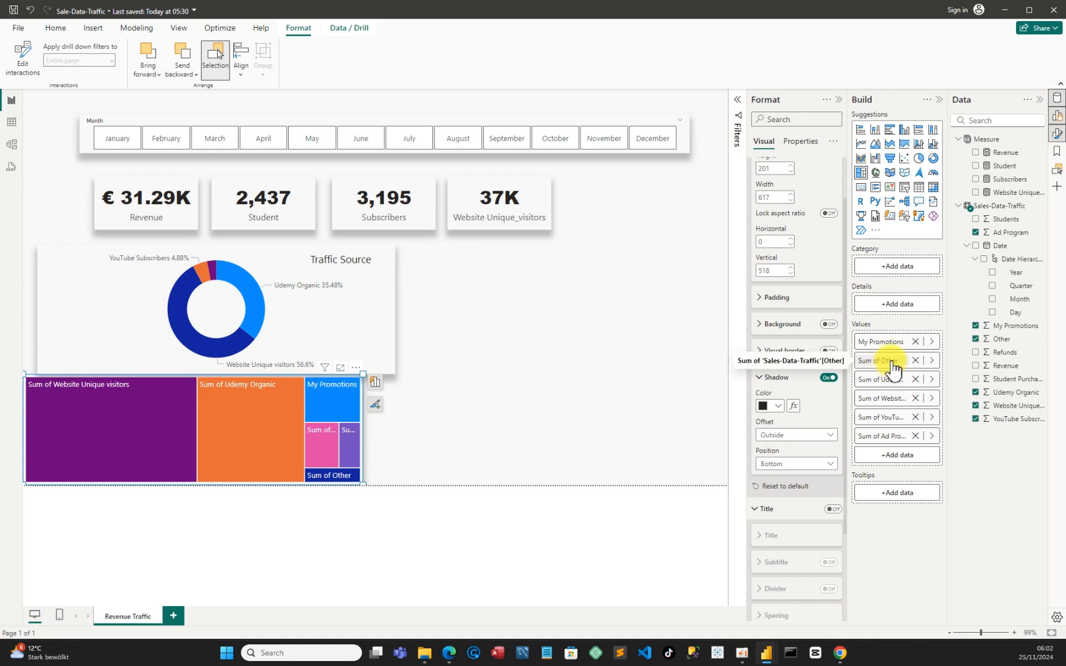
right_click(893, 368)
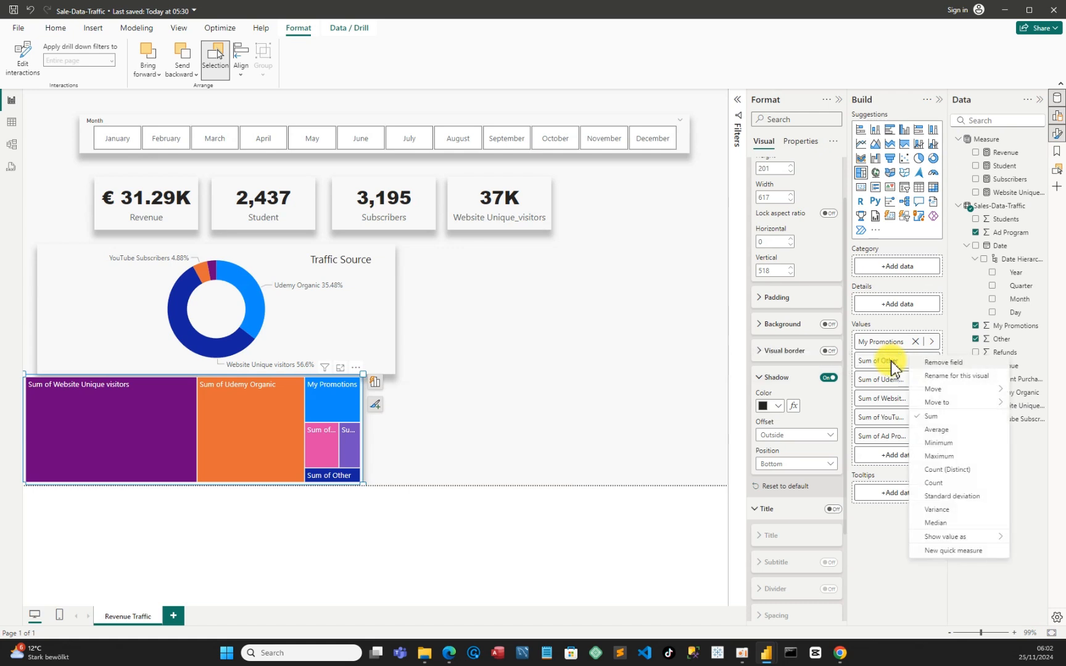
left_click(945, 376)
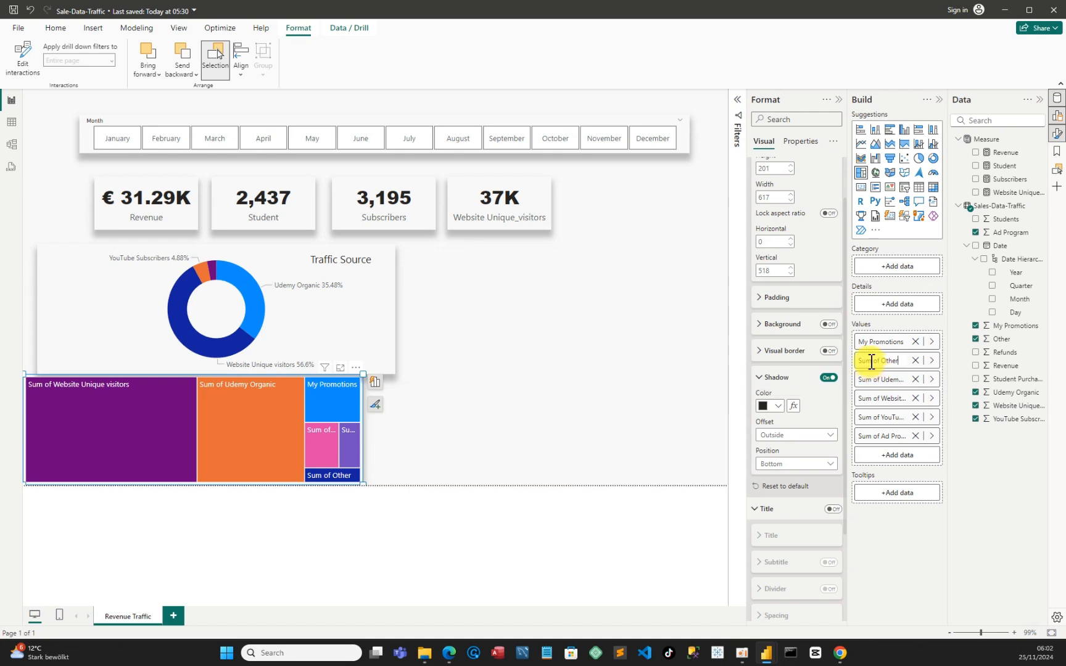
left_click_drag(882, 360, 840, 358)
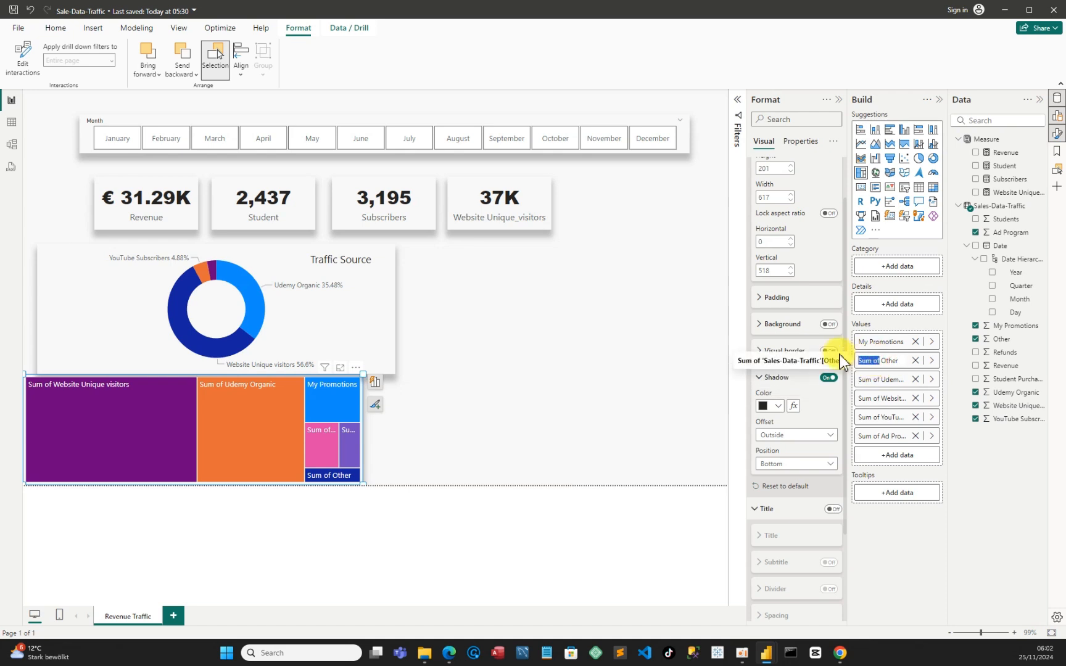
key("BackSpace")
key("Return")
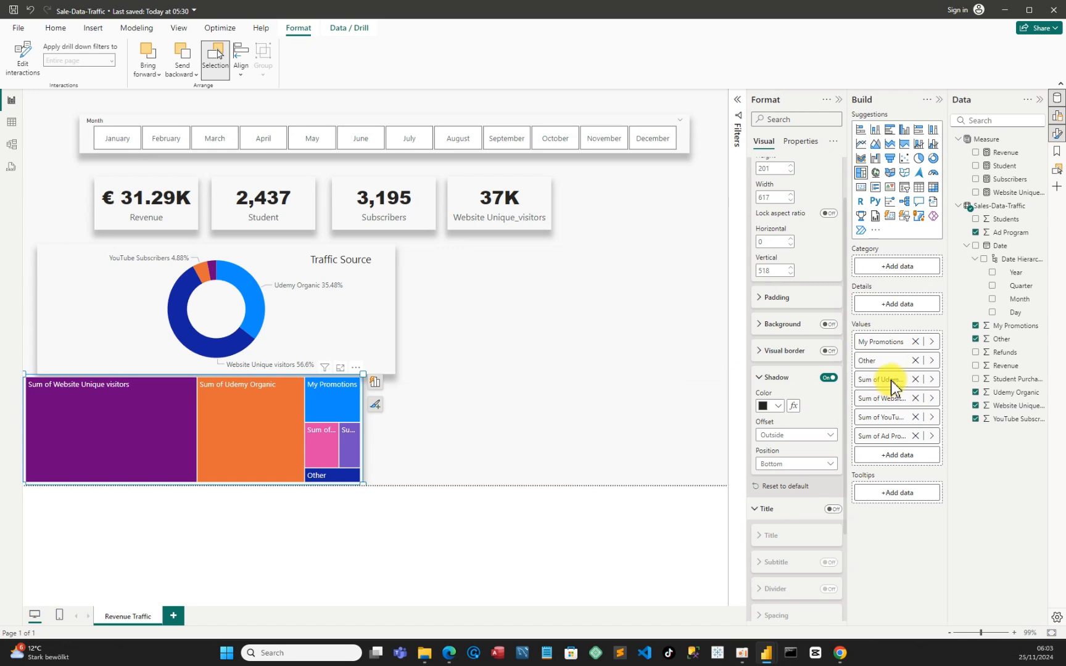
Rename the treemap's Sum of Udemy Organic value to Udemy Organic for this visual
left_click(892, 380)
right_click(883, 381)
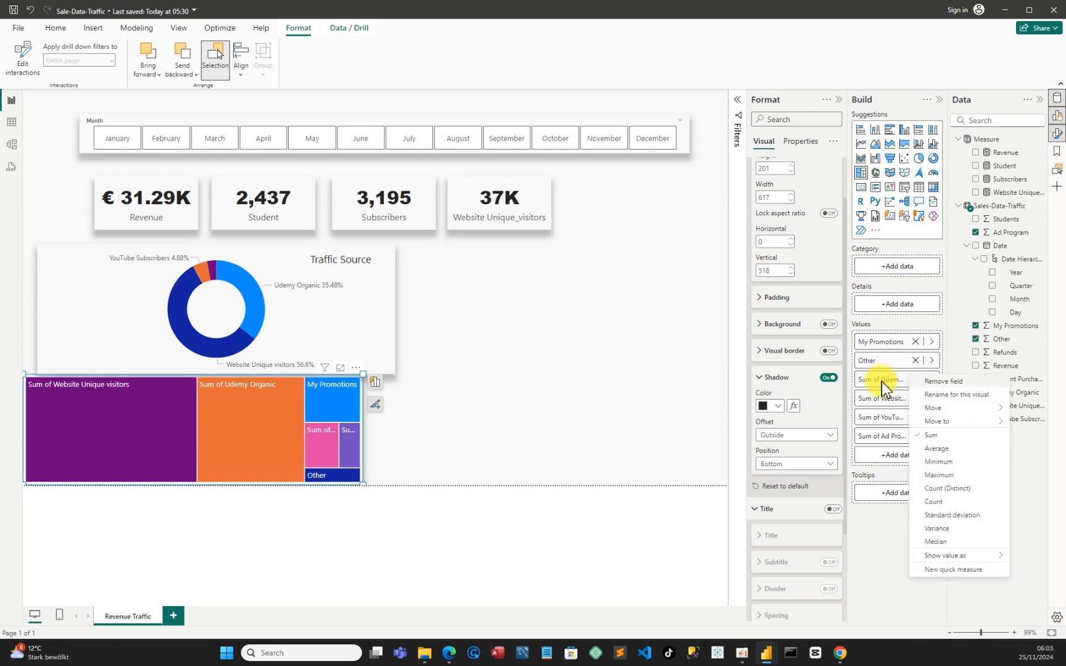
left_click(937, 394)
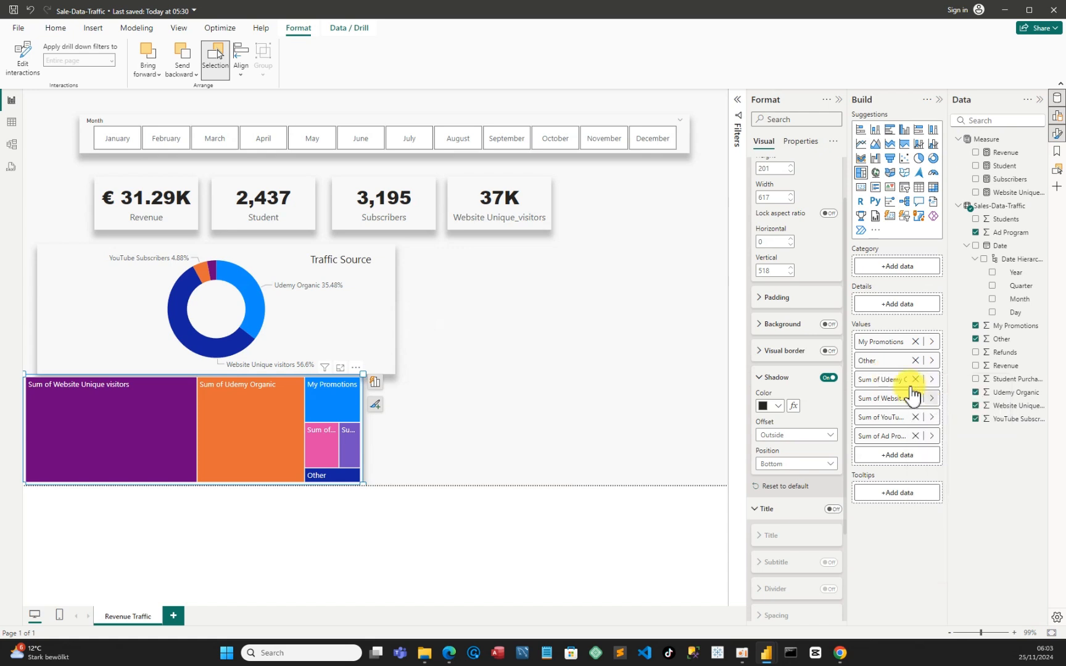
left_click(883, 377)
key("BackSpace")
key("BackSpace")
key("BackSpace")
key("BackSpace")
key("BackSpace")
key("BackSpace")
key("BackSpace")
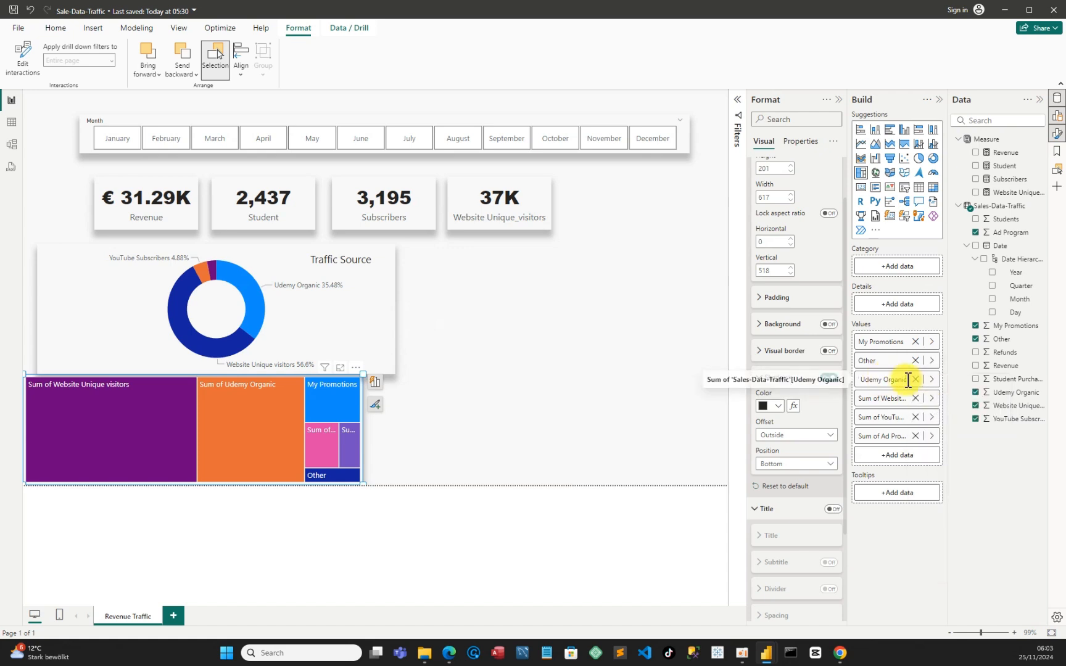
left_click_drag(909, 380, 844, 379)
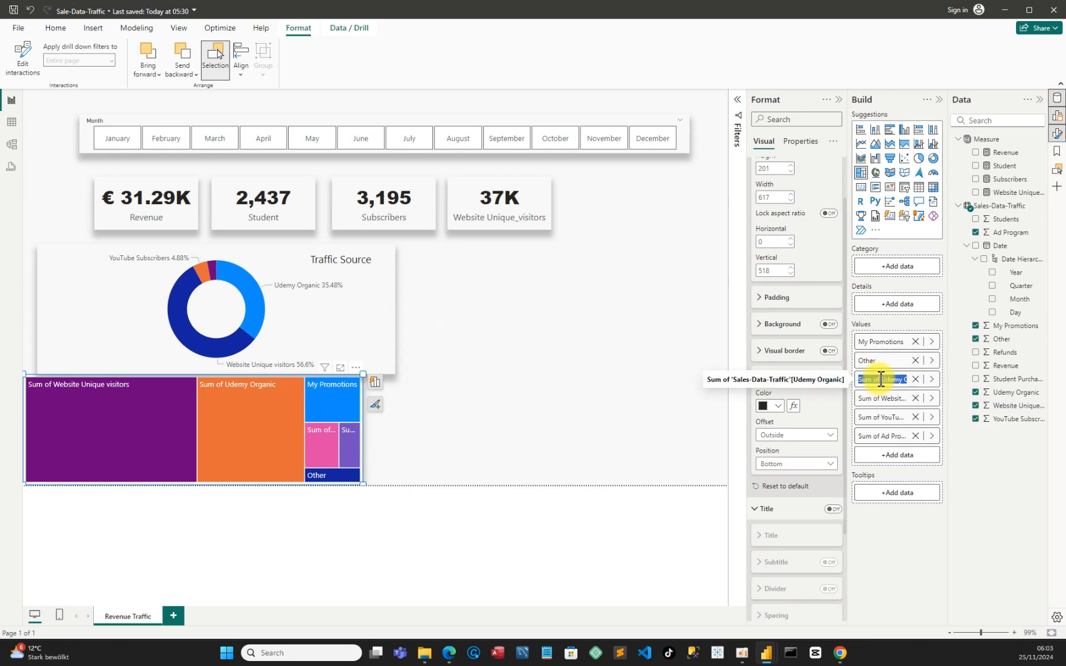
key("BackSpace")
key("BackSpace")
key("BackSpace")
key("BackSpace")
key("Return")
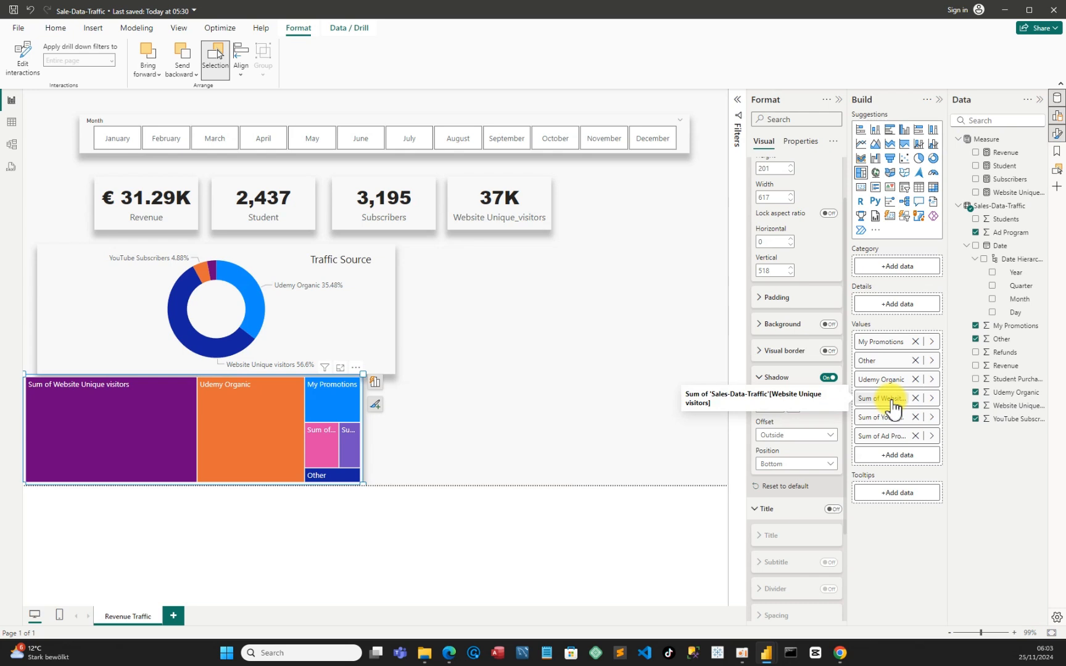
Rename the treemap's Sum of Website Unique visitors value to Website Unique visitors for this visual
right_click(892, 401)
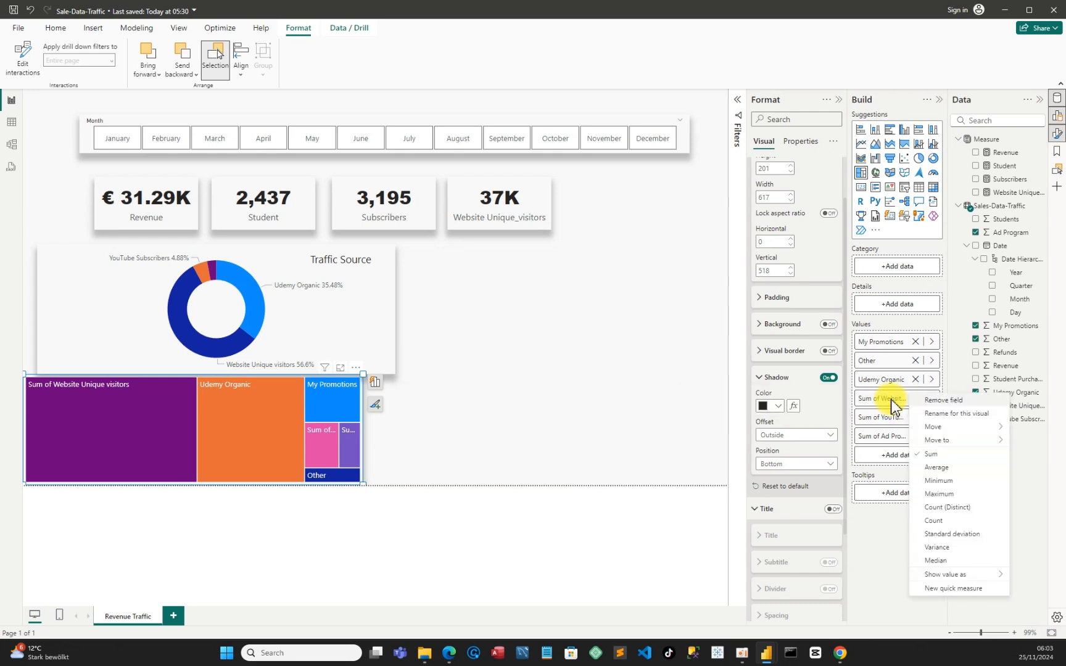
left_click(942, 415)
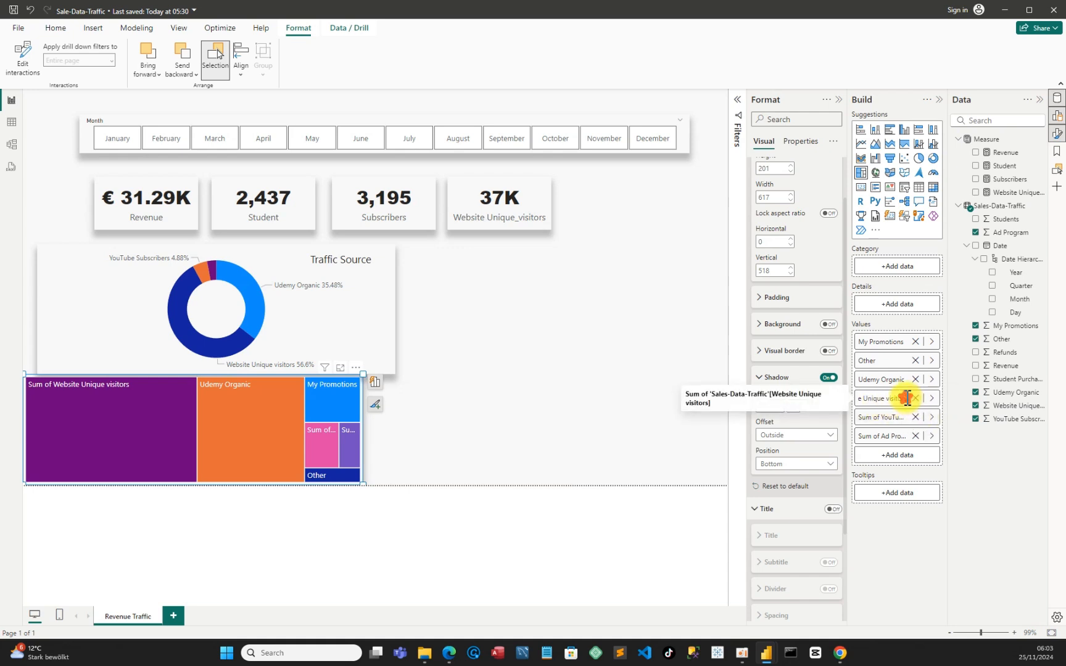
left_click_drag(903, 398, 852, 400)
left_click(878, 398)
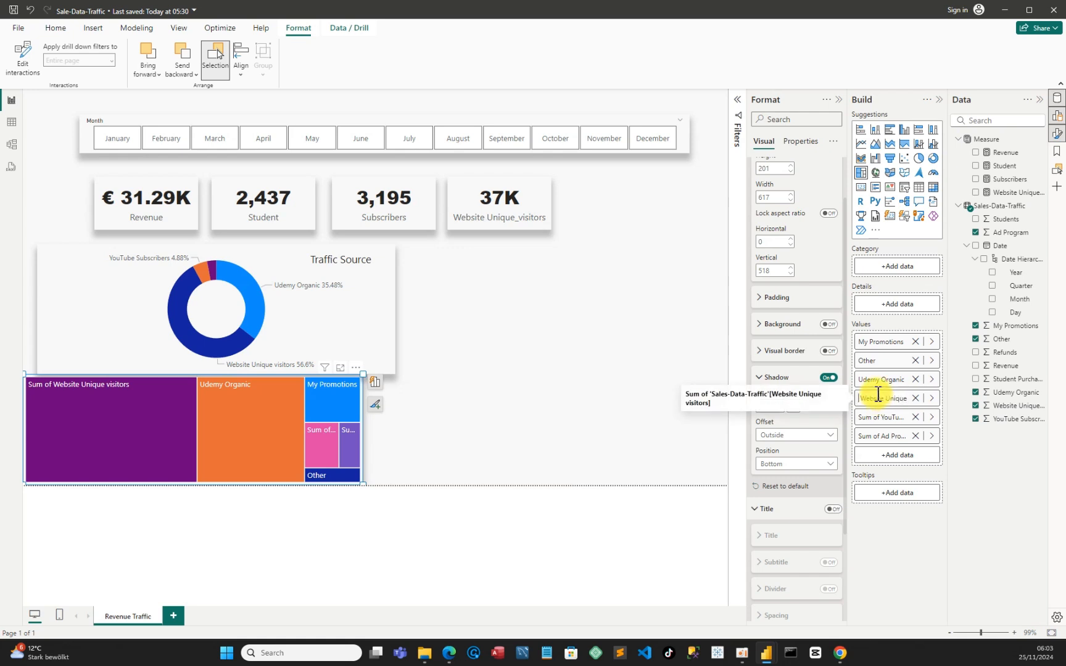
key("Return")
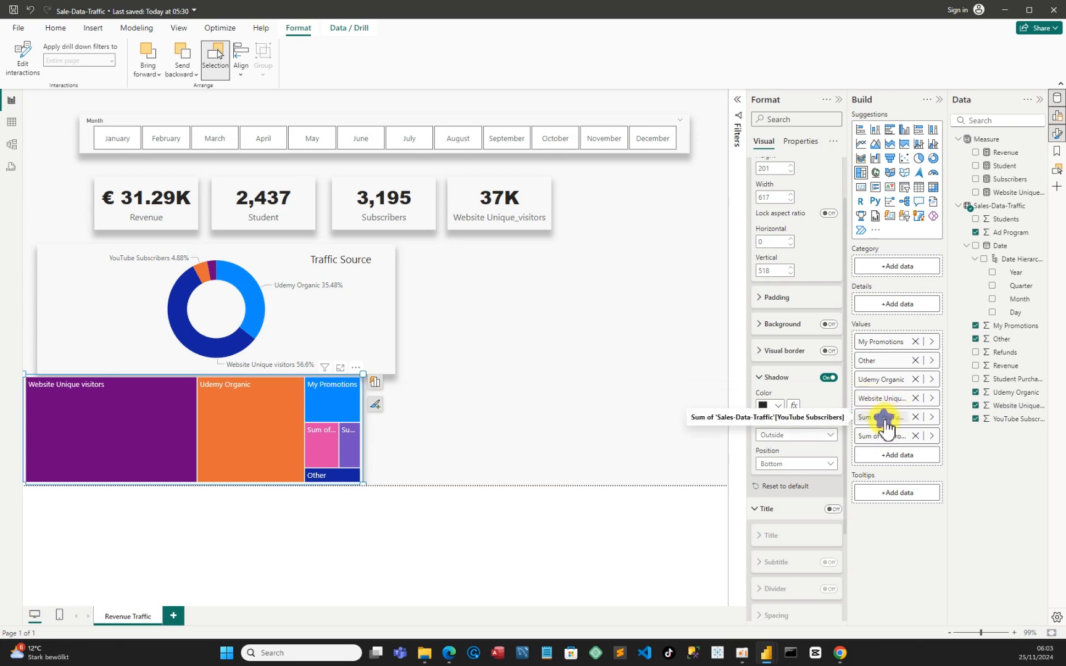
Rename the treemap's Sum of YouTube Subscribers value to YouTube Subscribers for this visual
right_click(885, 419)
left_click(935, 432)
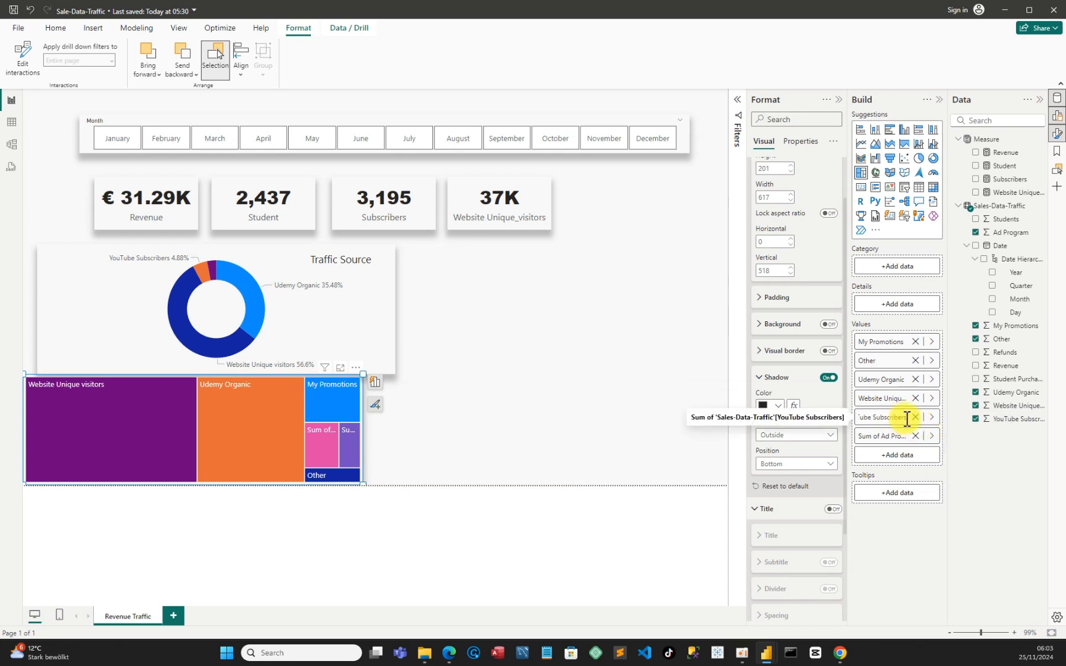
left_click_drag(907, 418, 858, 423)
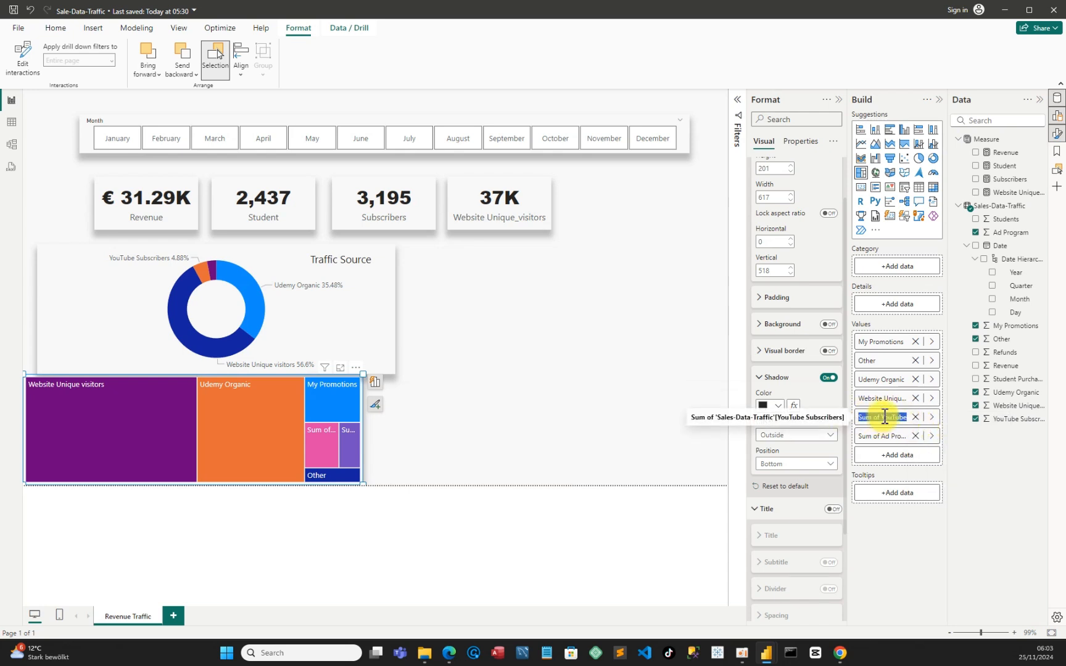
left_click(881, 419)
key("BackSpace")
key("BackSpace")
key("Return")
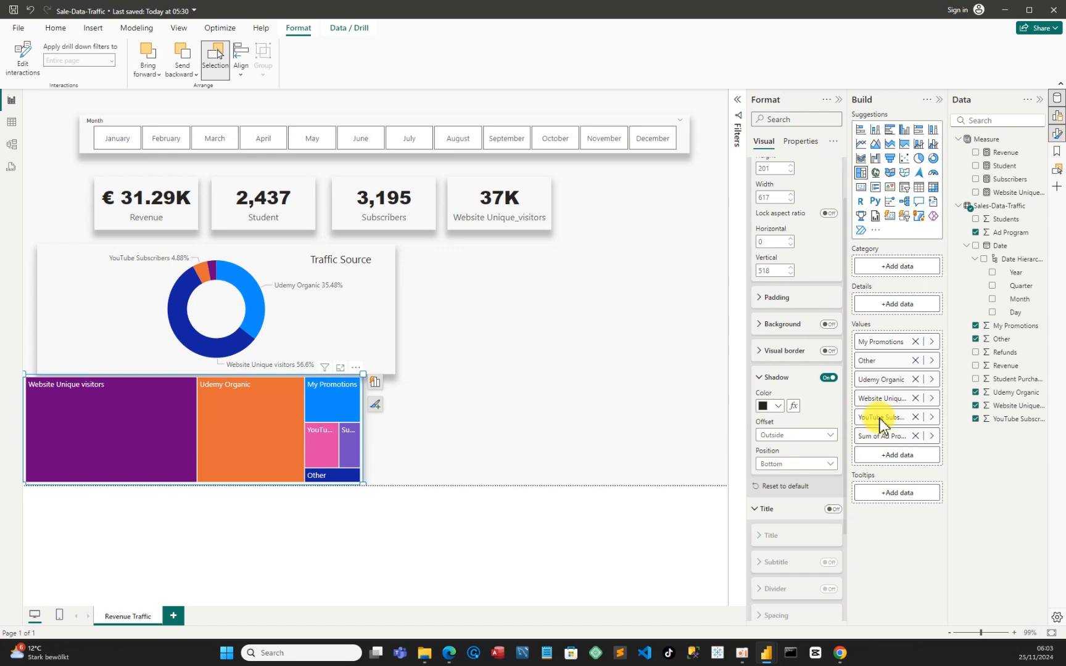
Rename the treemap's Sum of Ad Program value to Ad Program for this visual, and close the Format pane
right_click(901, 443)
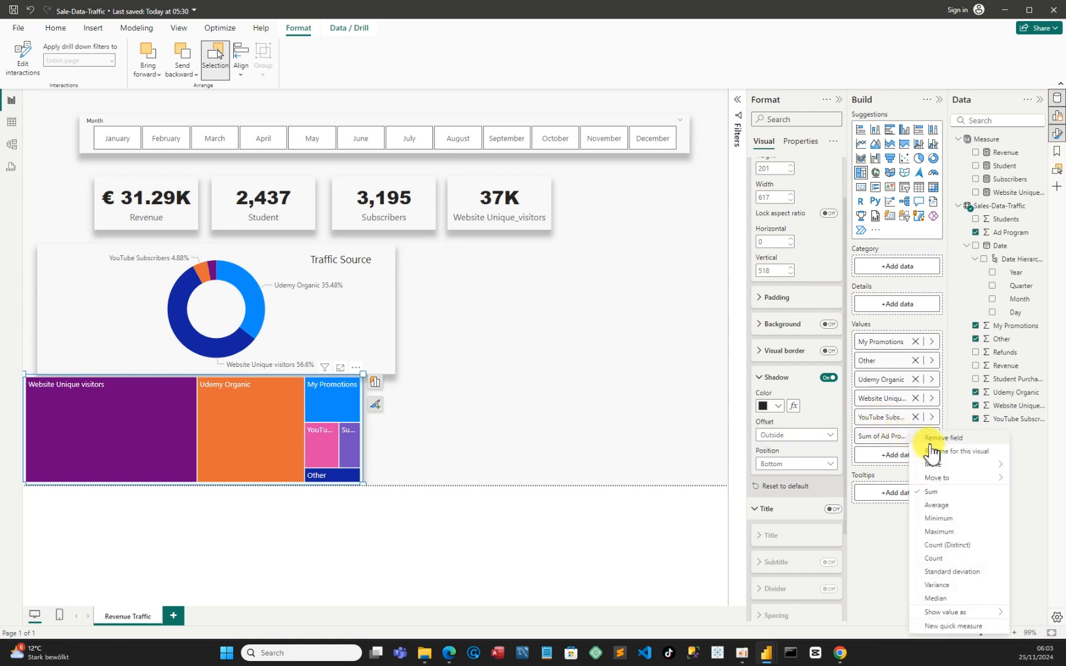
left_click(932, 439)
double_click(907, 437)
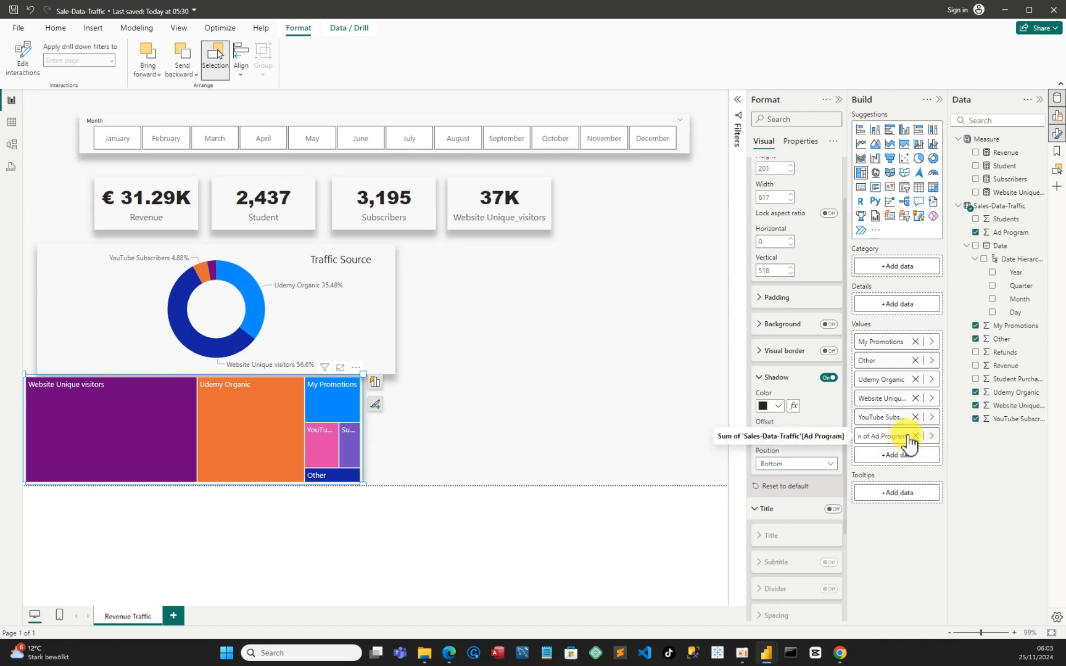
left_click_drag(909, 436, 875, 435)
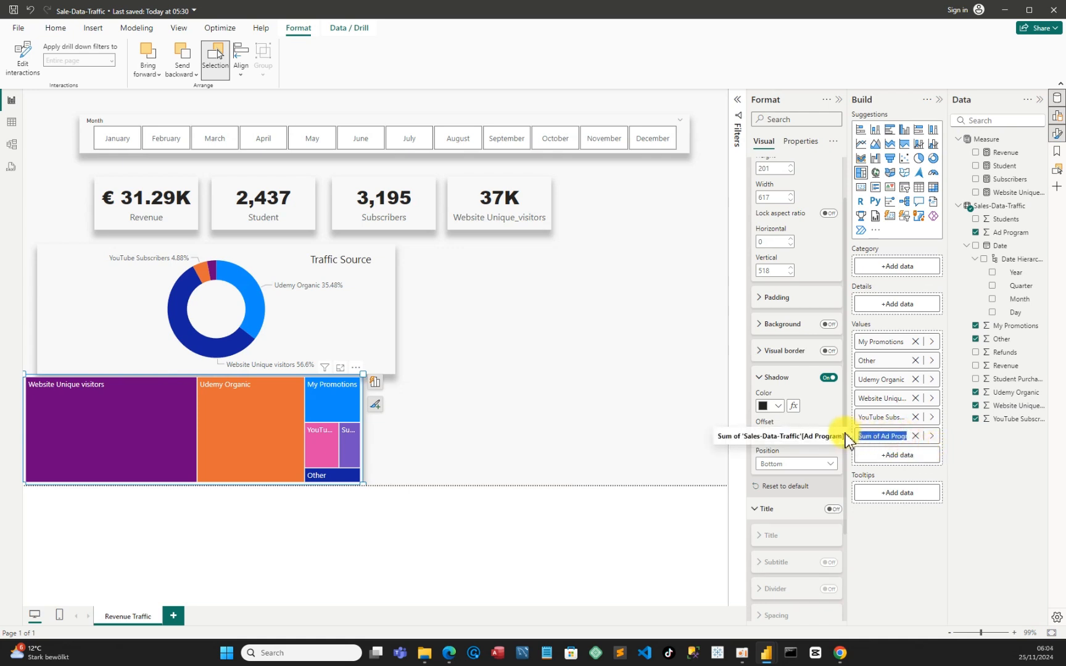
left_click(882, 435)
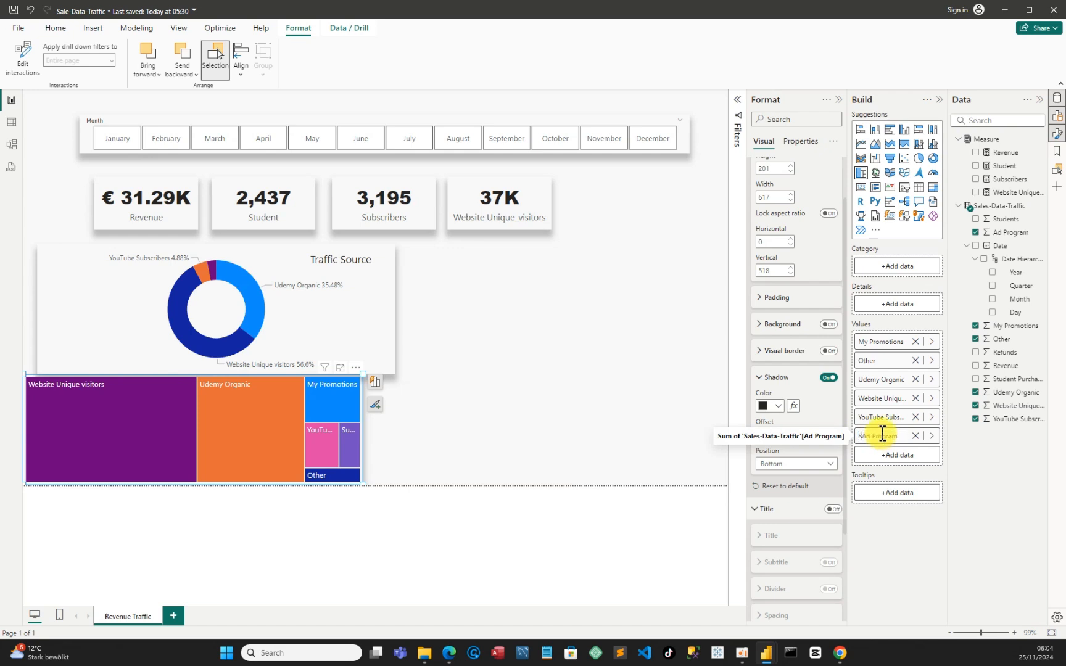
key("Return")
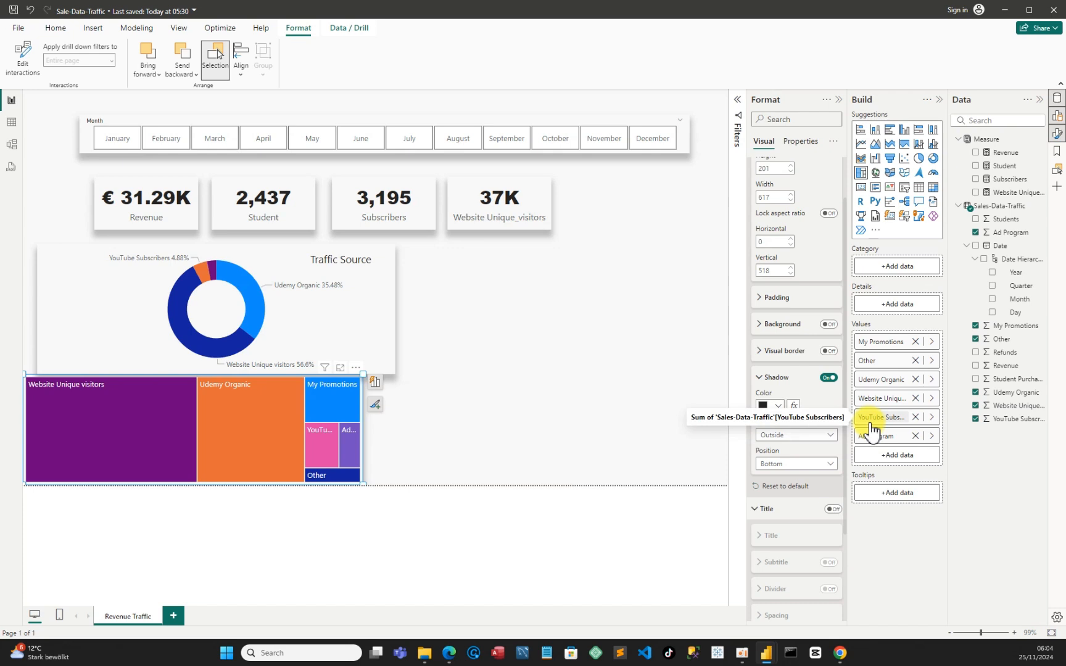
left_click(557, 412)
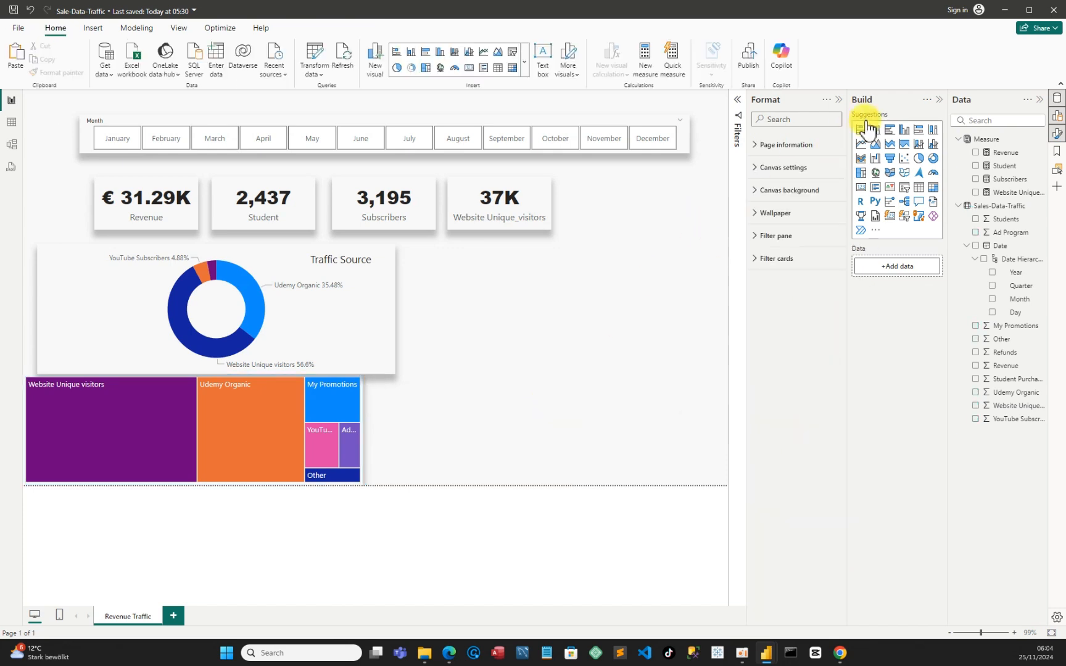
left_click(836, 100)
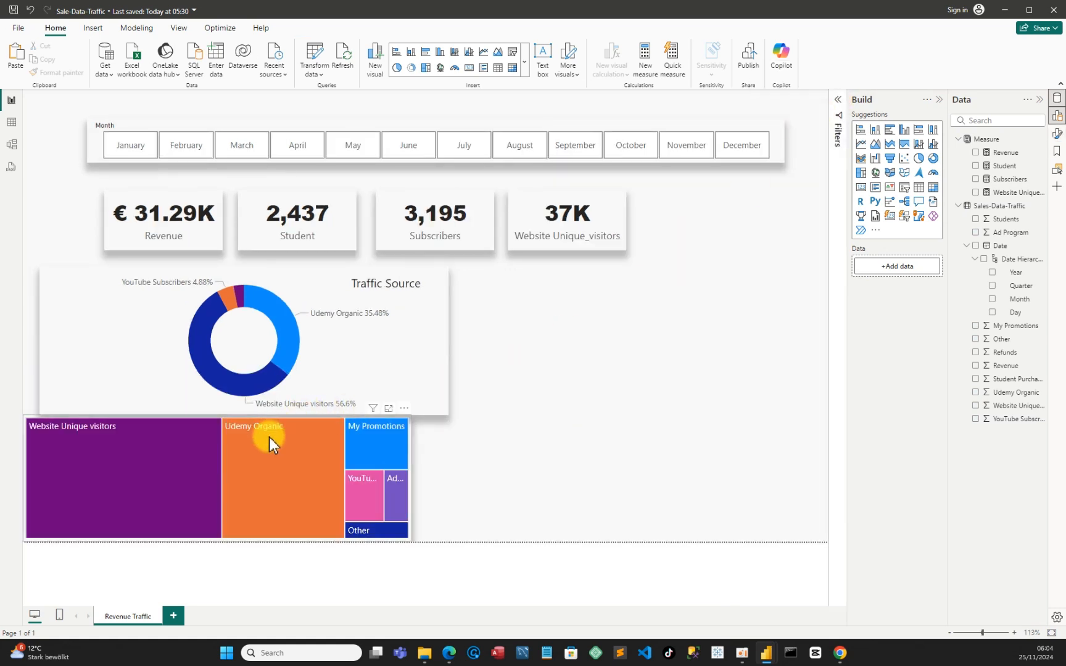
Check the tooltip names and values of the treemap's individual tiles
mouse_move(268, 438)
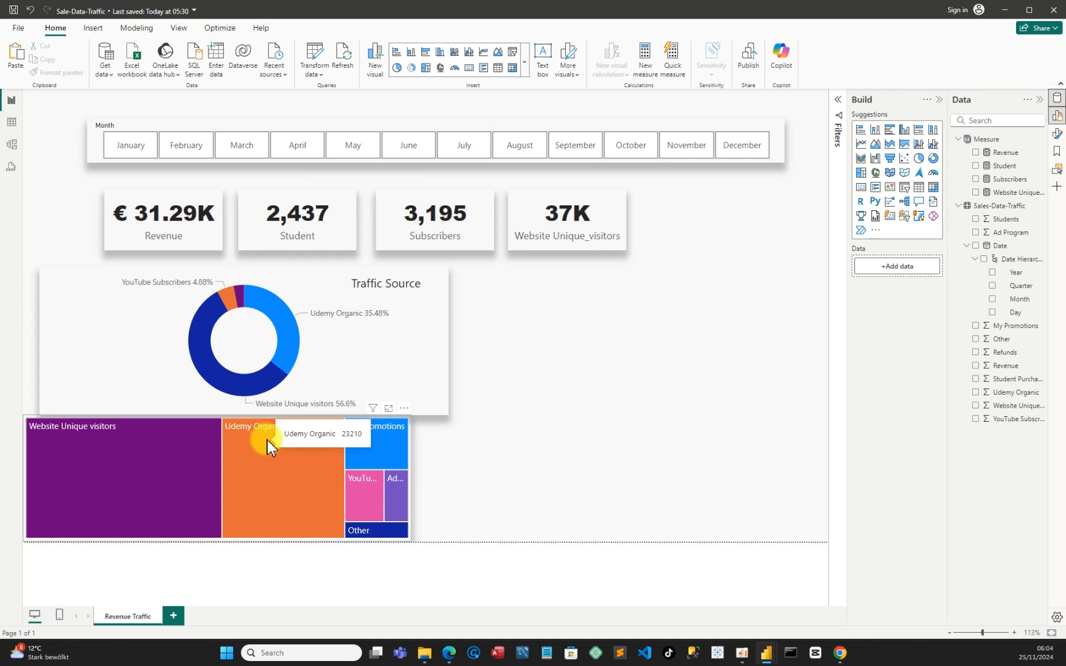
mouse_move(141, 457)
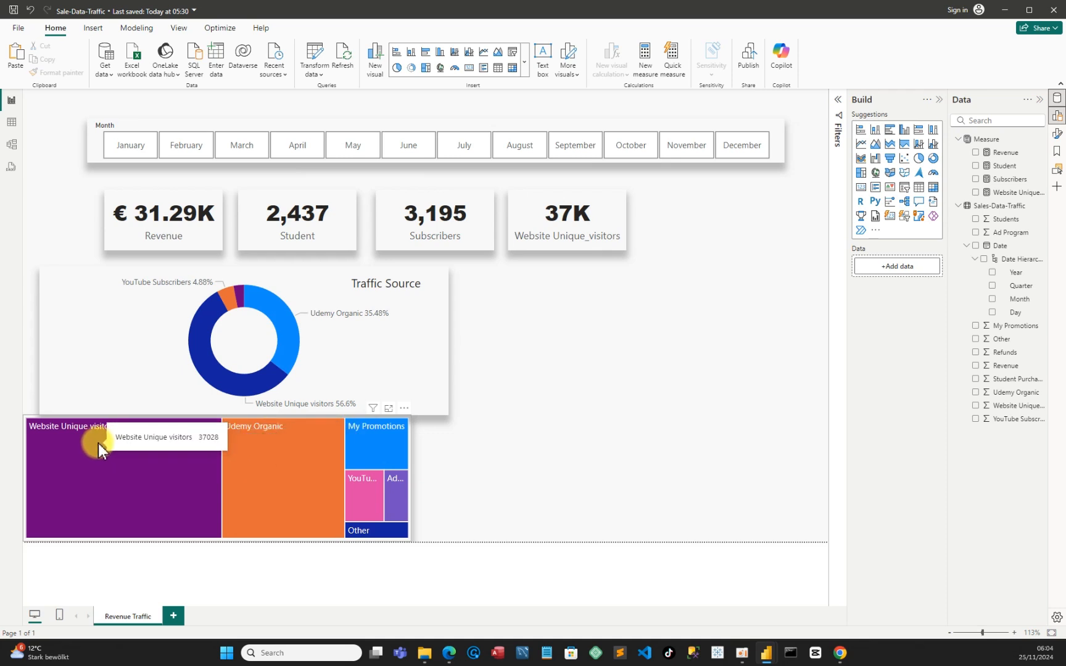
mouse_move(353, 455)
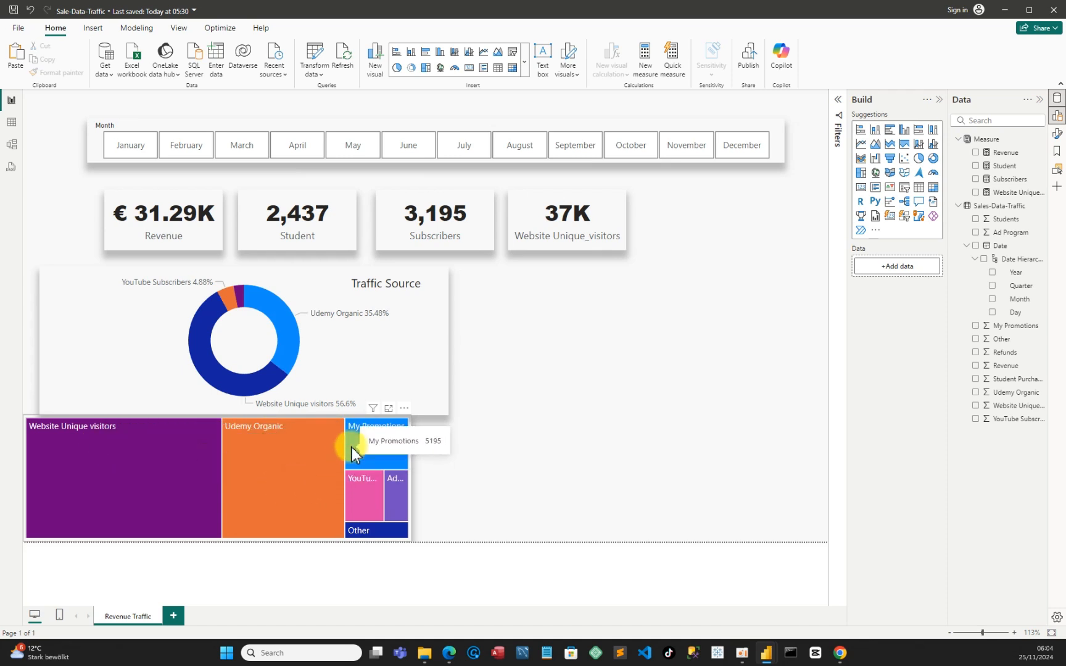
mouse_move(357, 501)
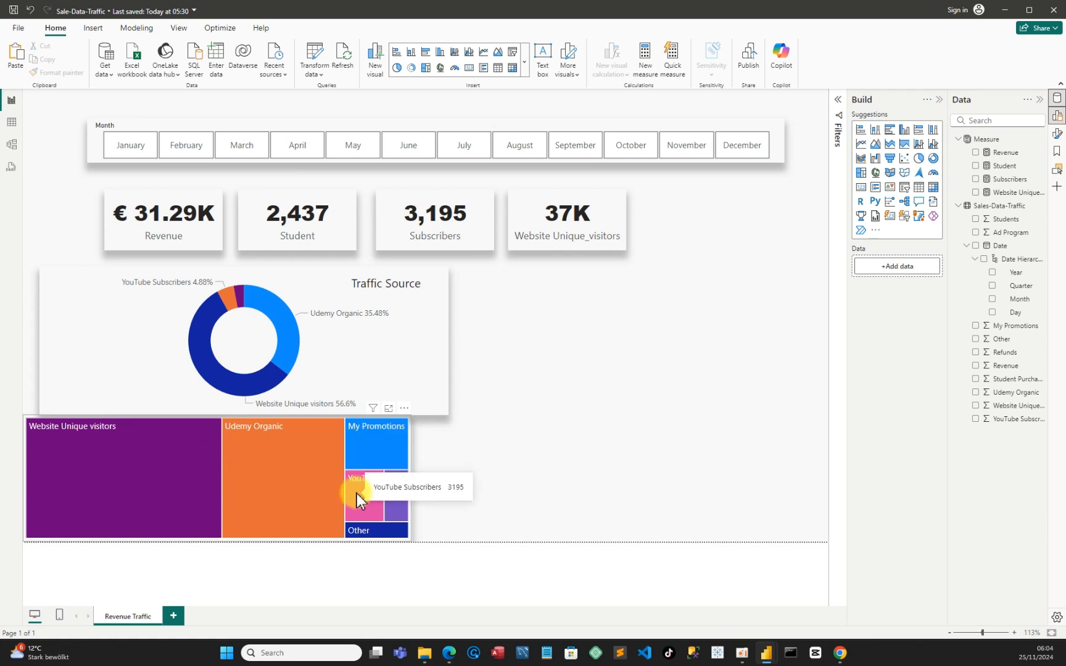
mouse_move(401, 500)
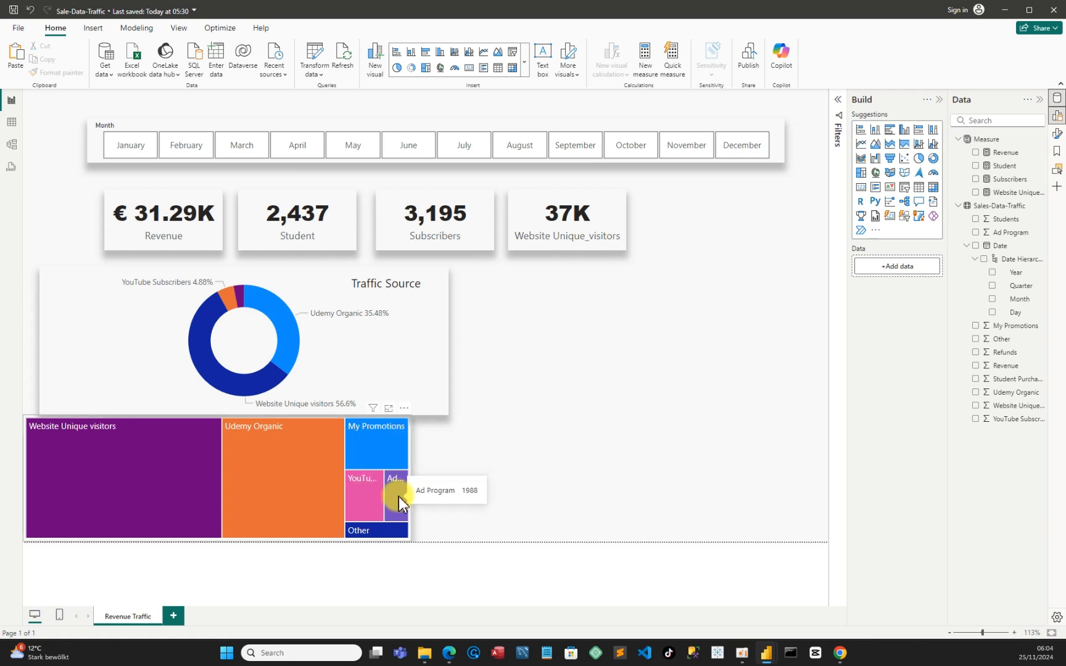
mouse_move(372, 536)
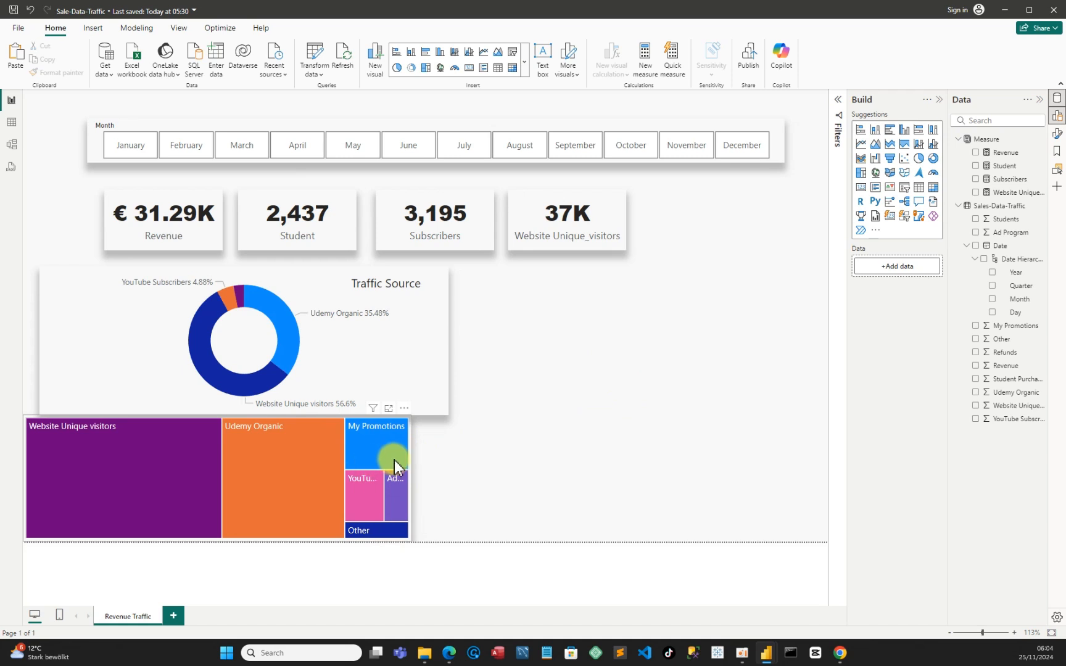
left_click_drag(394, 467, 474, 467)
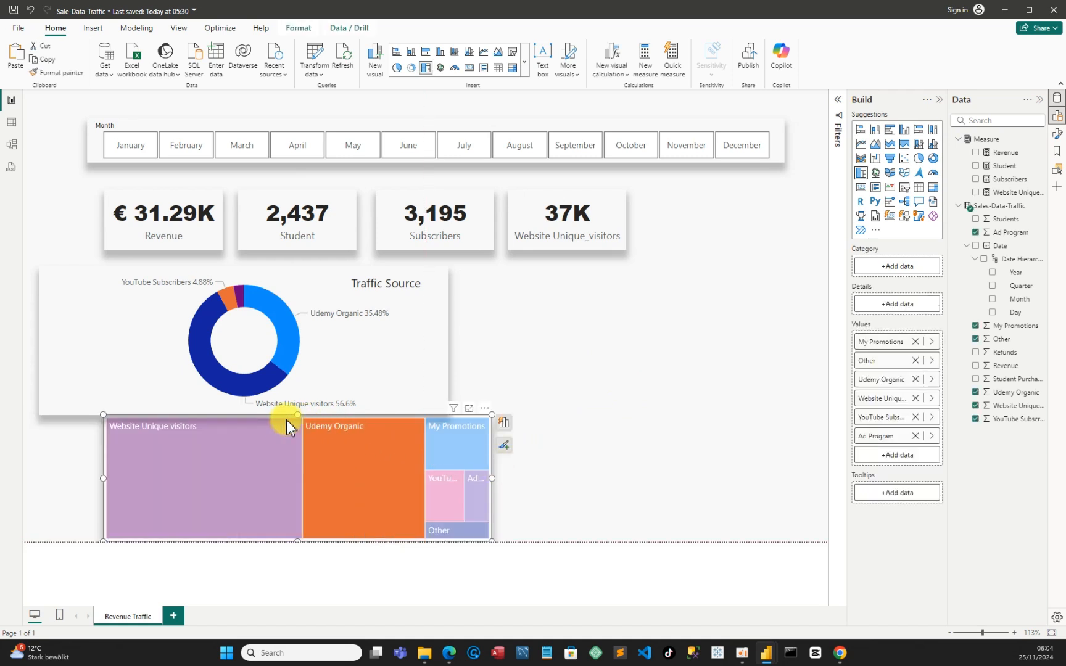
mouse_move(274, 429)
left_mouse_down()
mouse_move(211, 447)
mouse_move(286, 466)
left_mouse_up()
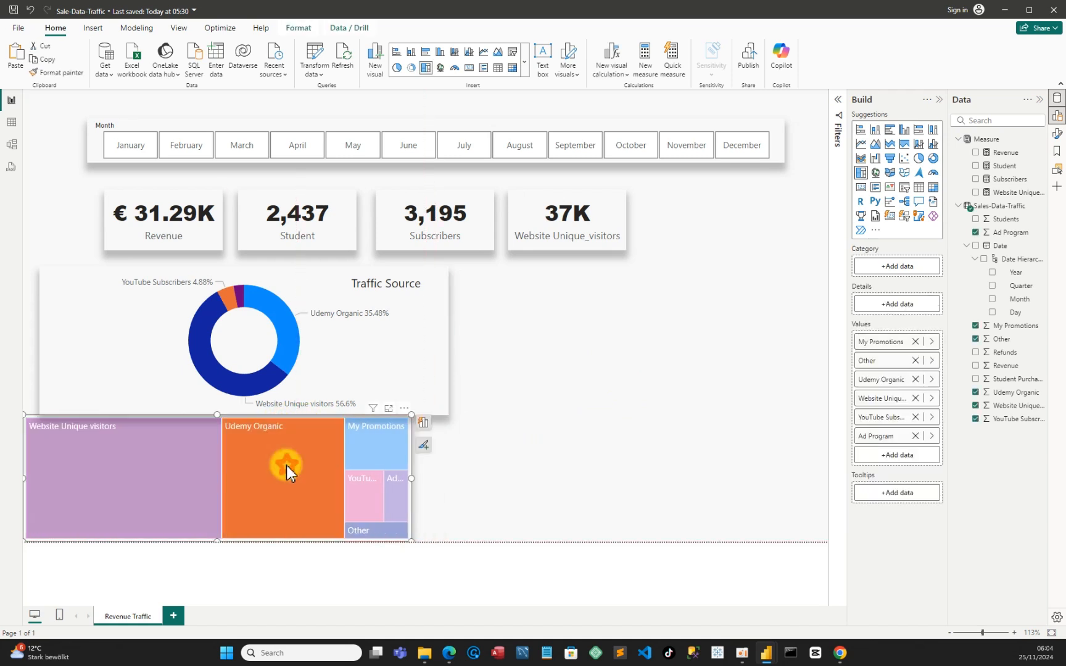
left_click(287, 466)
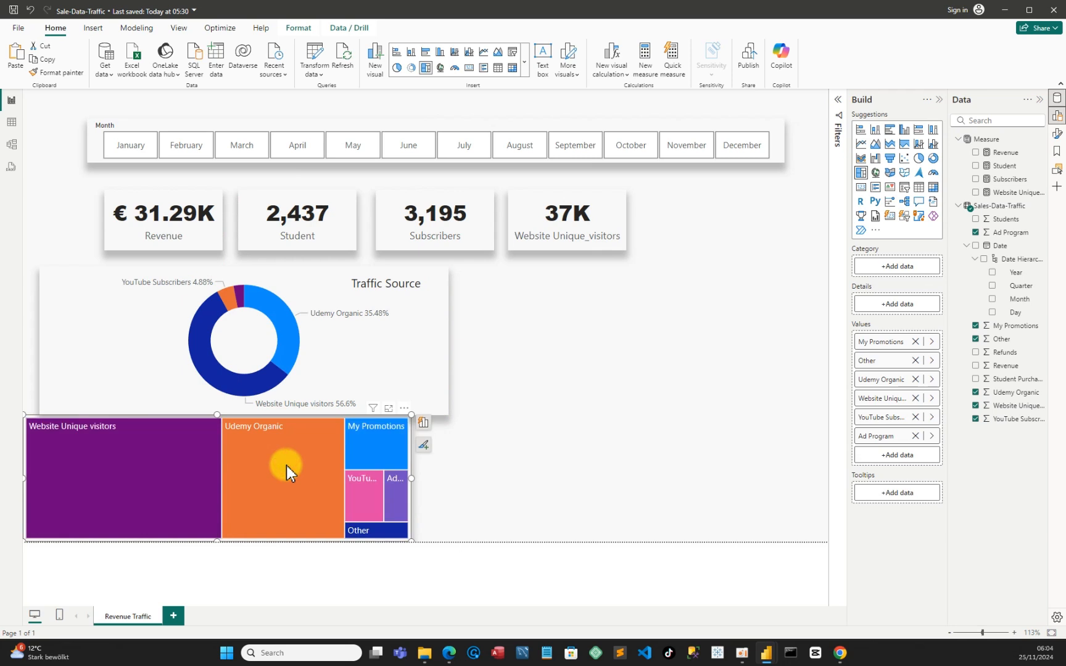
Insert a new clustered column chart, widen it and place it in the empty area beside the Traffic Source donut chart
left_click(735, 357)
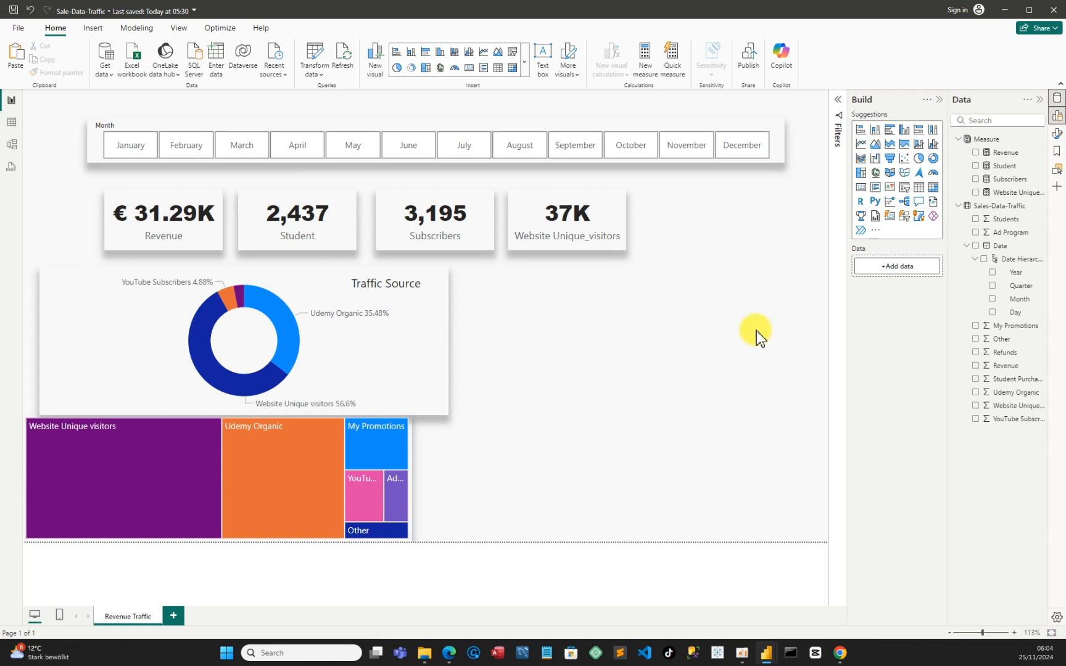
left_click(905, 140)
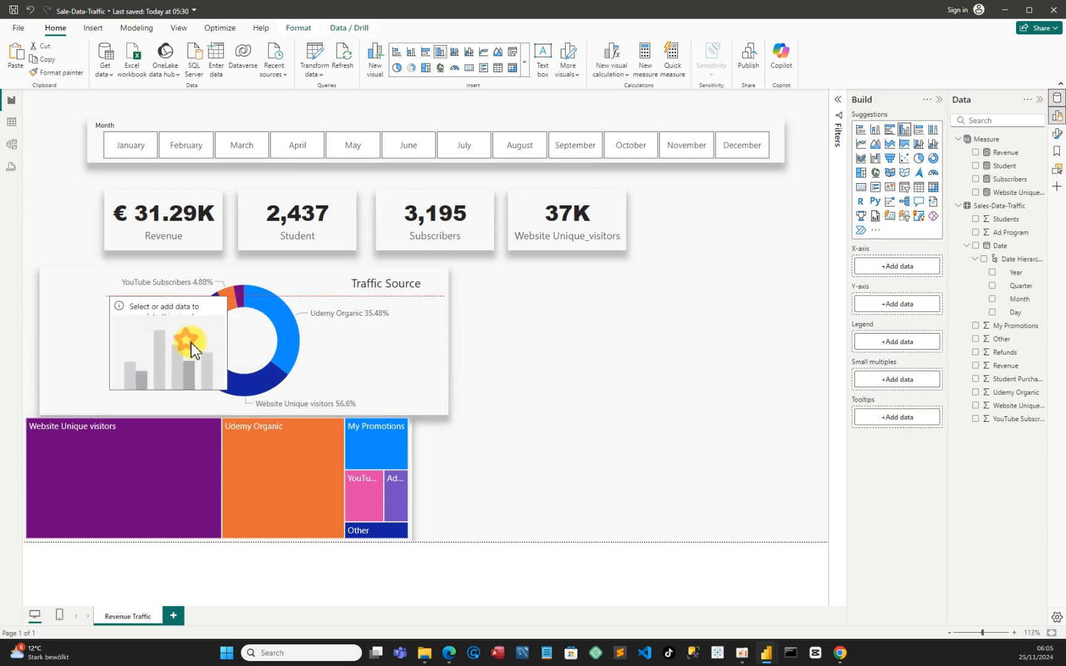
left_click_drag(190, 333, 834, 326)
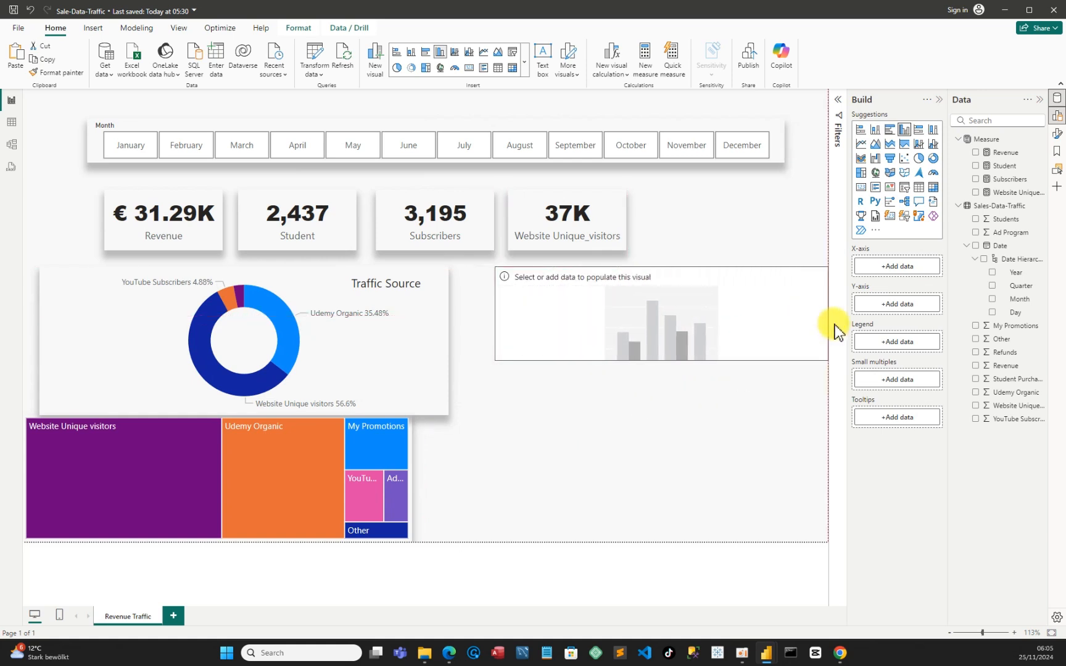
left_click_drag(735, 338, 709, 344)
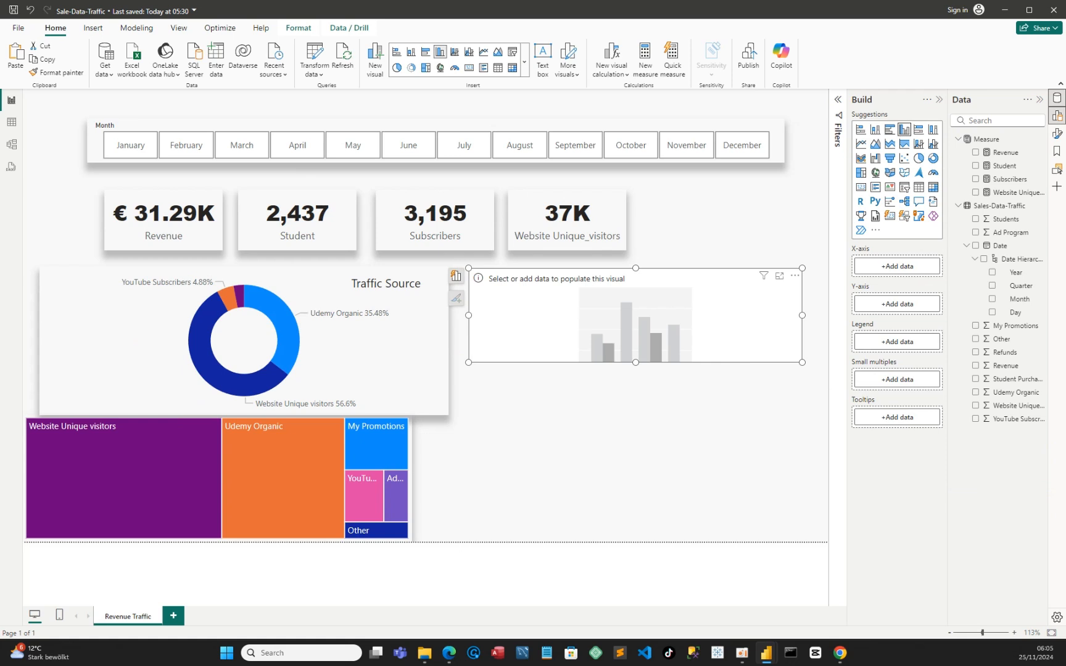
Plot the Revenue measure by Month in the column chart and extend its lower edge level with the donut chart
left_click(976, 154)
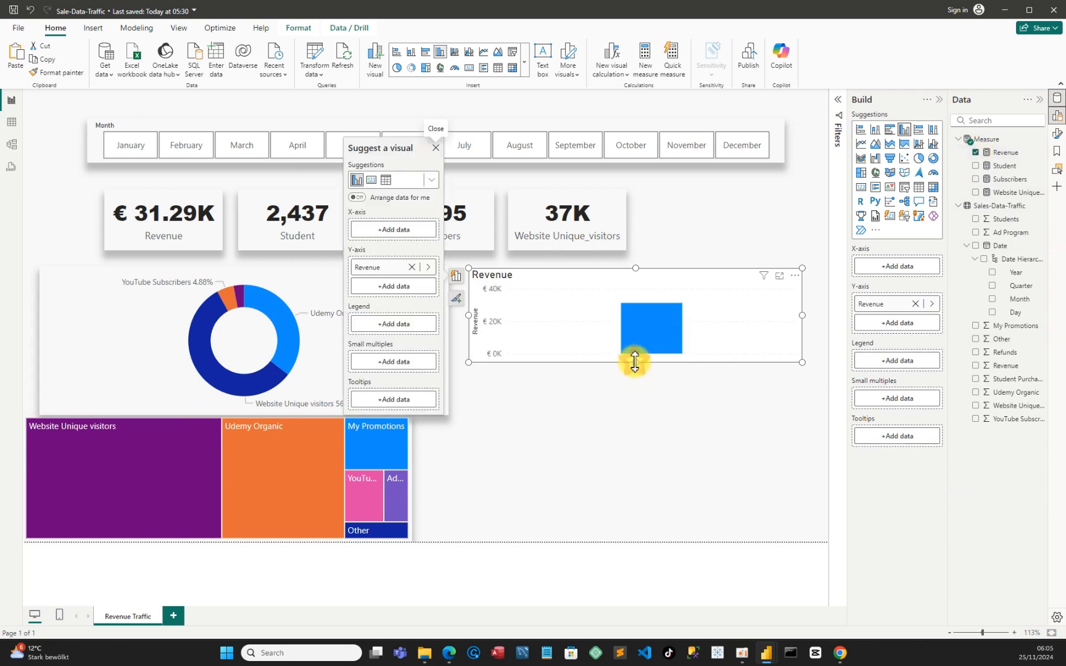
left_click_drag(635, 362, 623, 410)
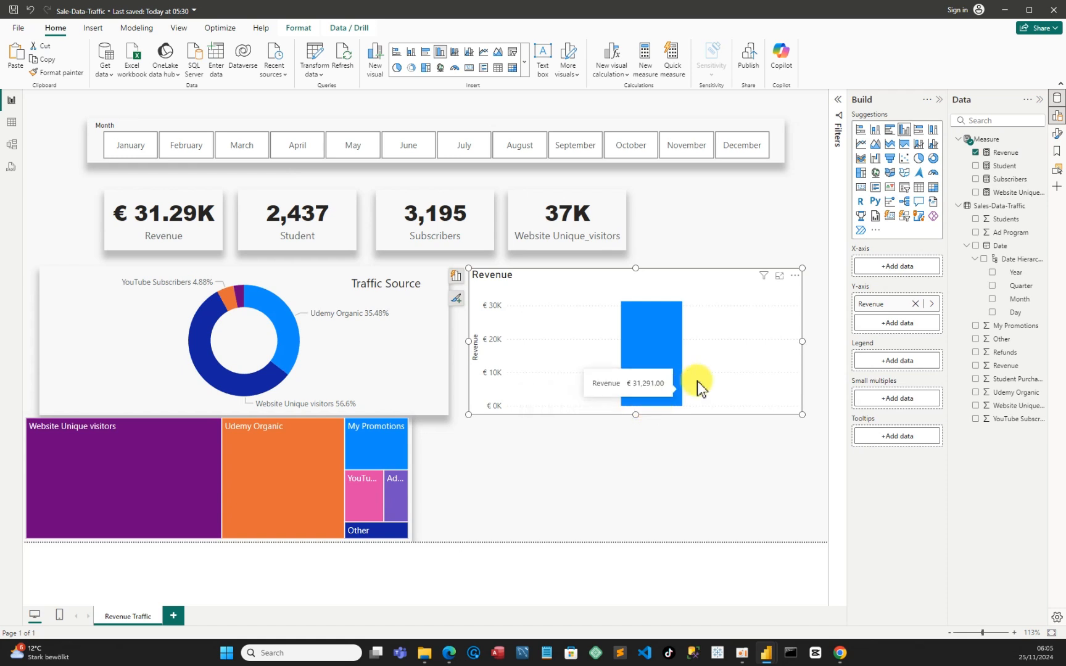
left_click(992, 301)
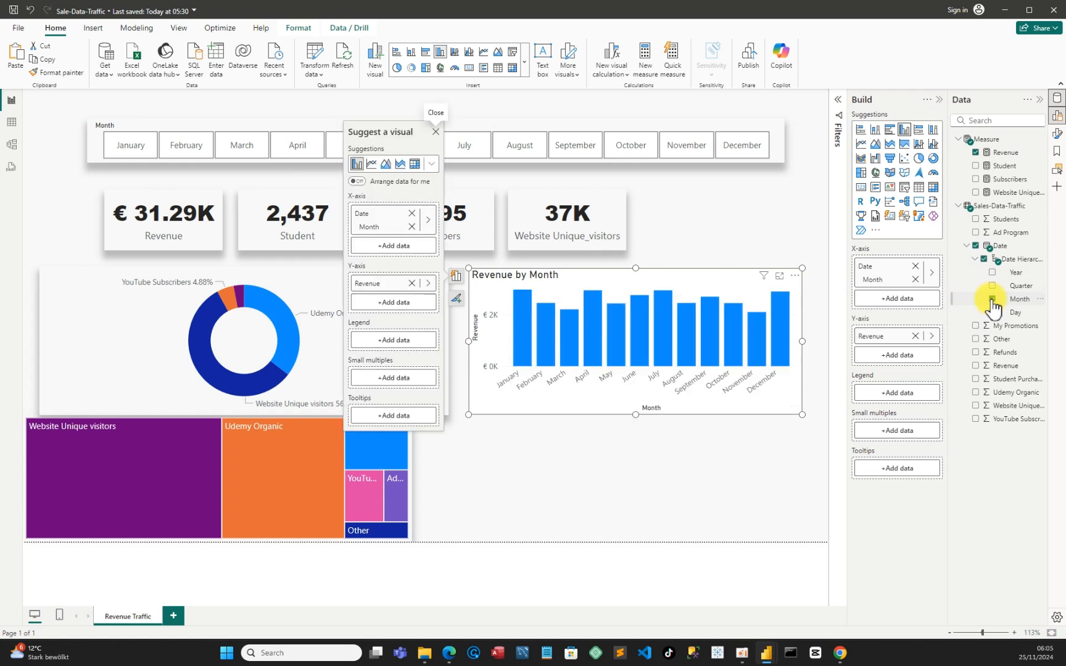
Add the Refunds, Udemy Organic and Students fields to the column chart's Y-axis alongside Revenue
left_click(976, 353)
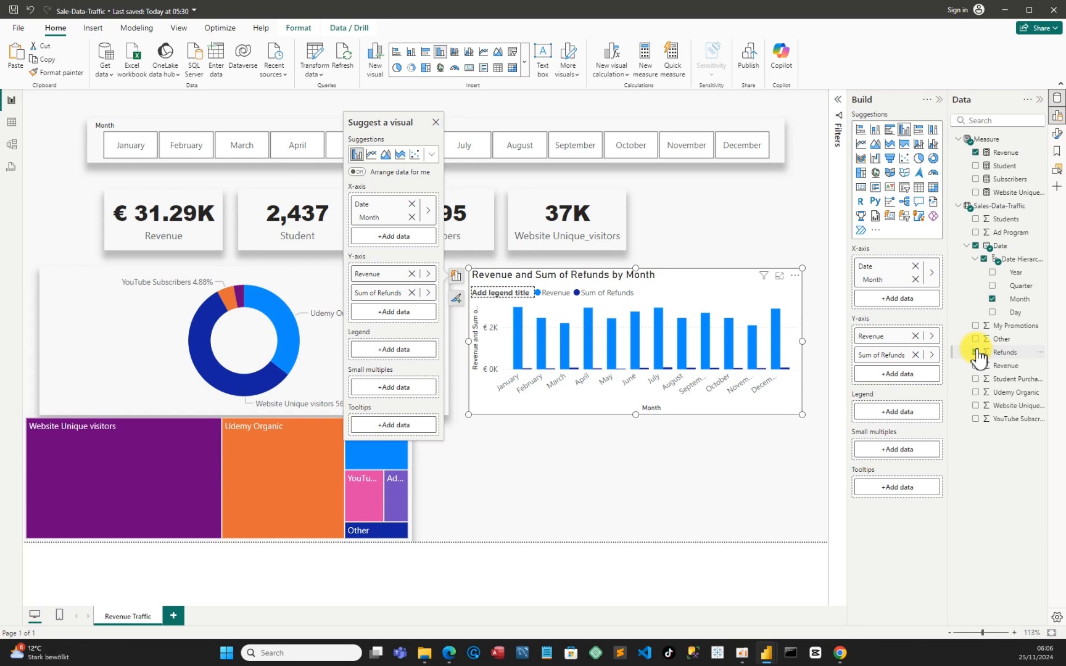
left_click(976, 393)
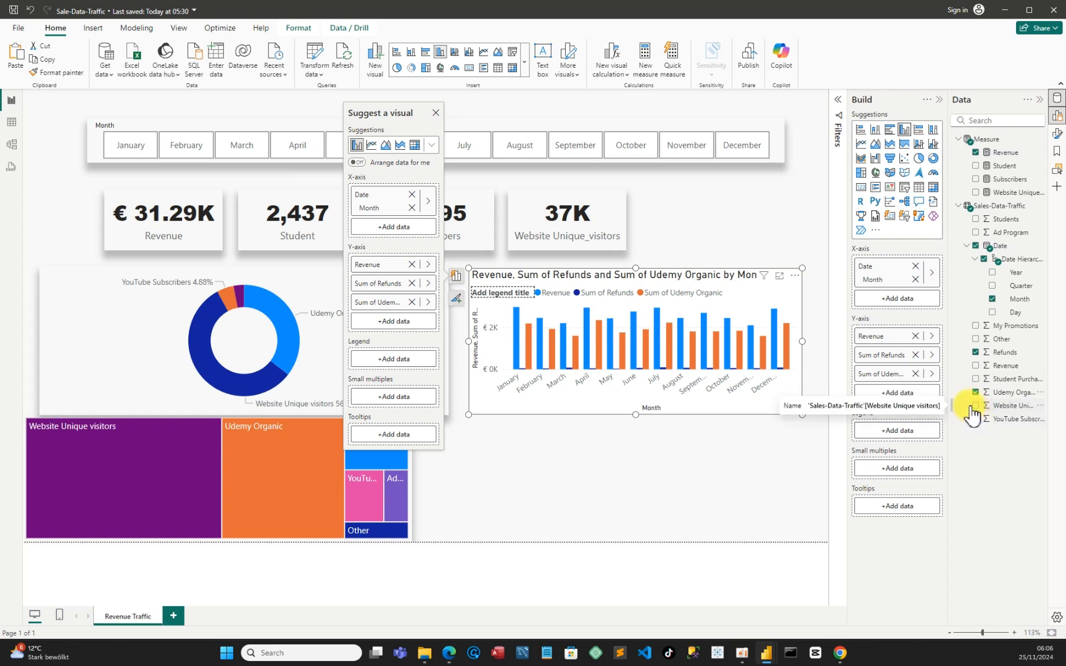
left_click(976, 220)
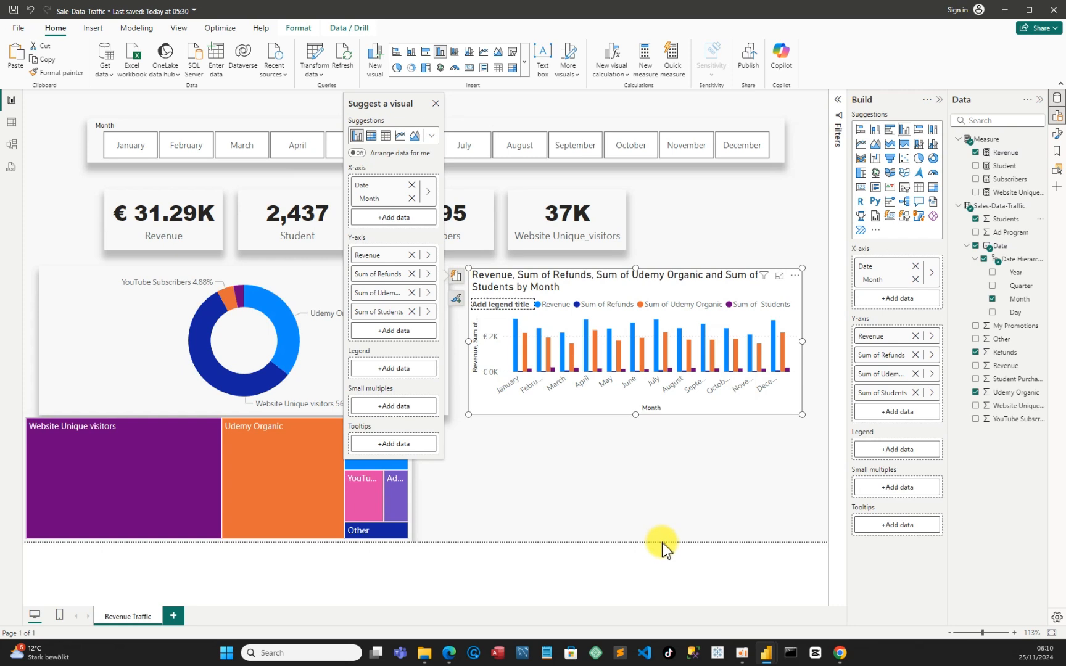
Examine the fields and Y-axis order of the clustered column chart in the Sales-Dashboard report, and return to Sale-Data-Traffic
mouse_move(770, 657)
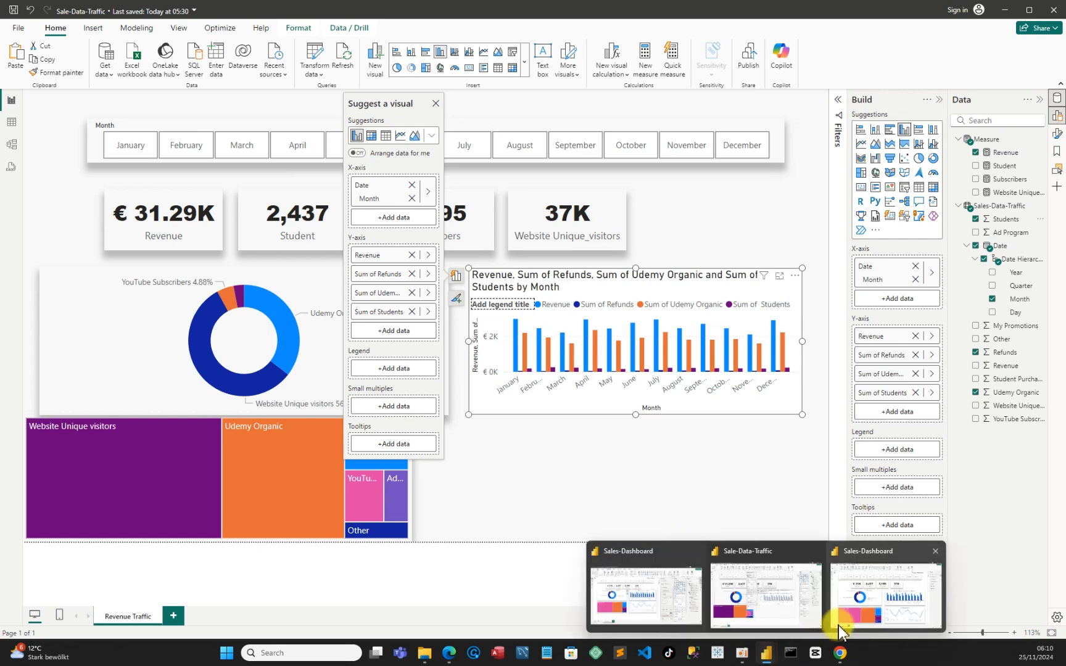
mouse_move(867, 613)
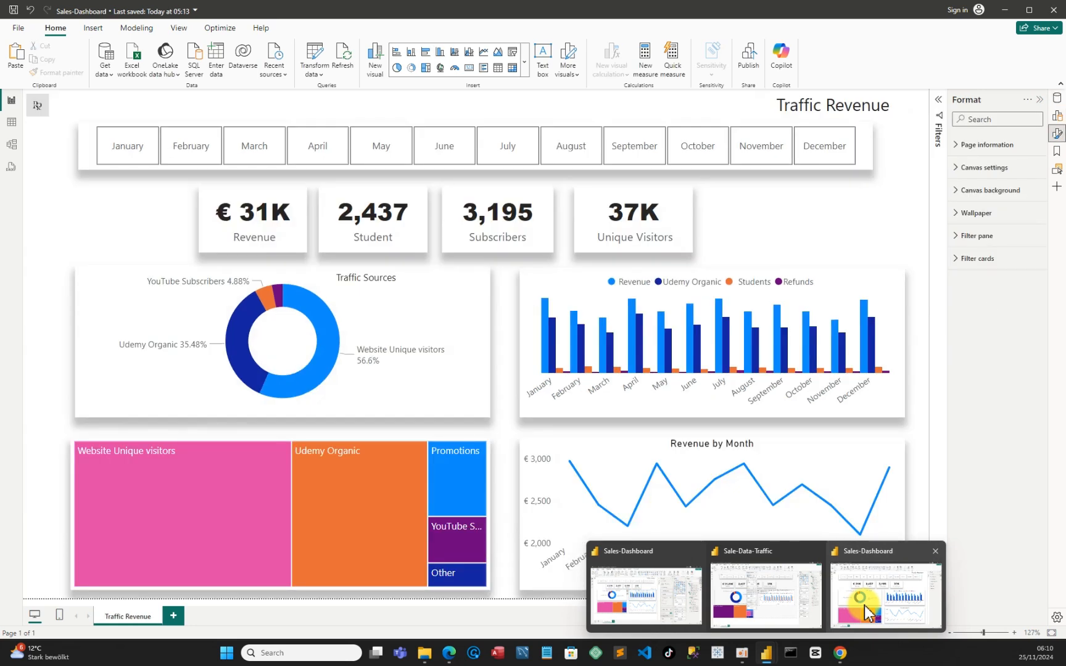
left_click(867, 613)
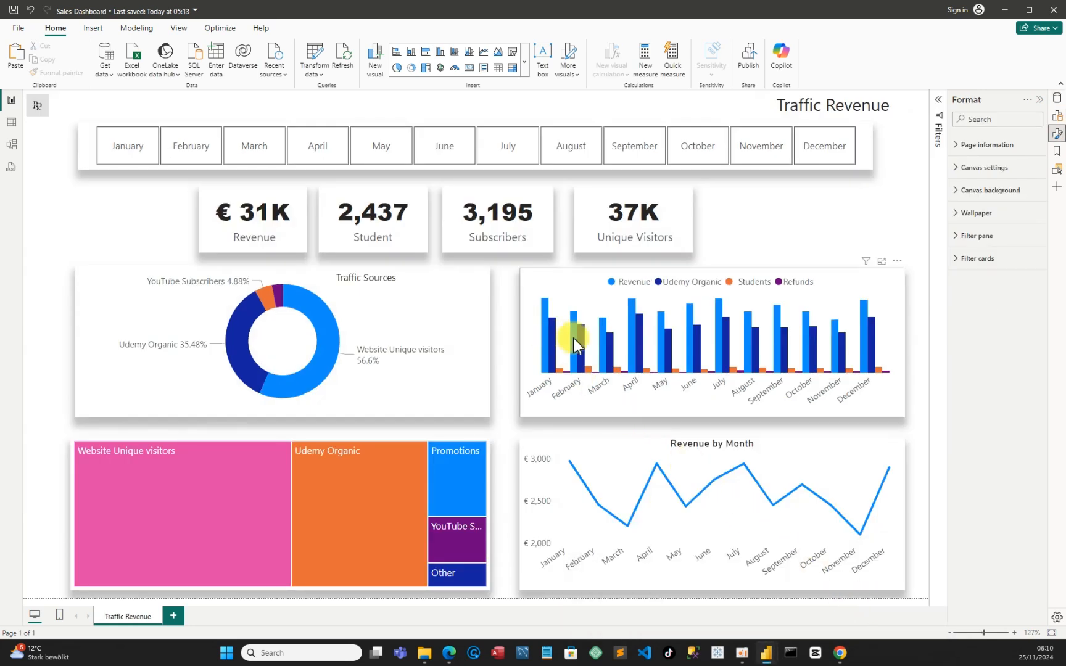
left_click(559, 287)
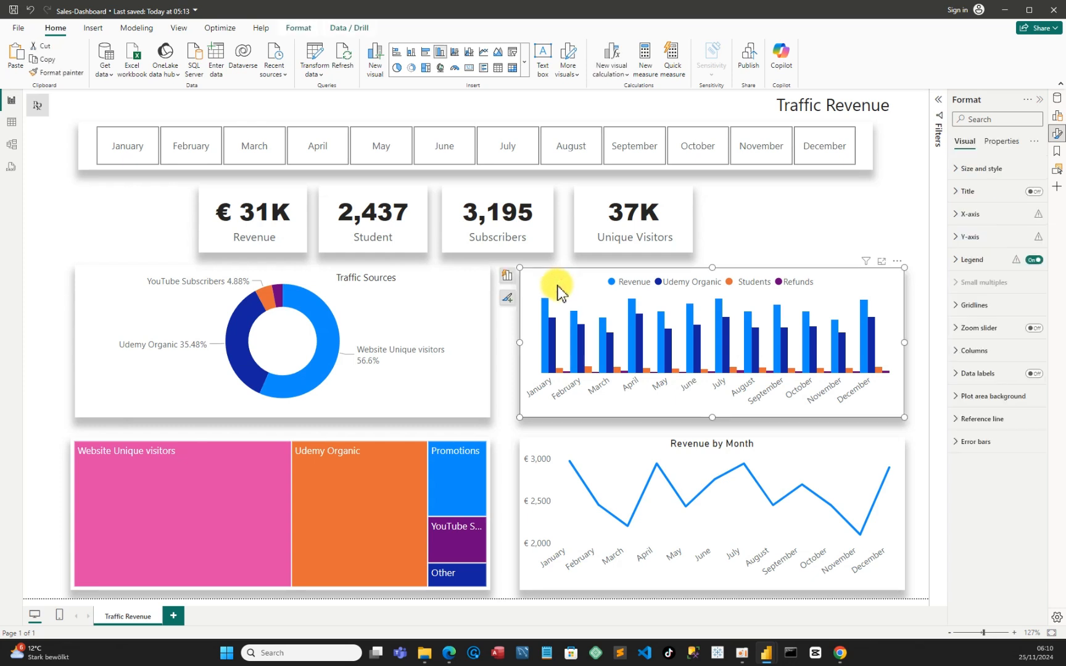
left_click(1058, 99)
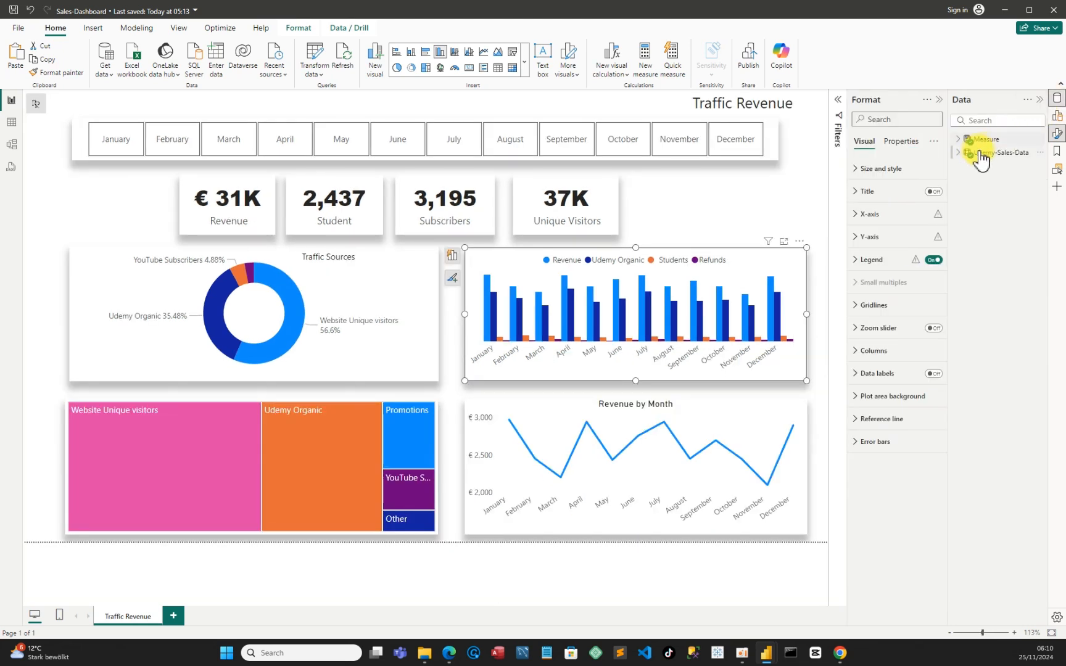
left_click(960, 153)
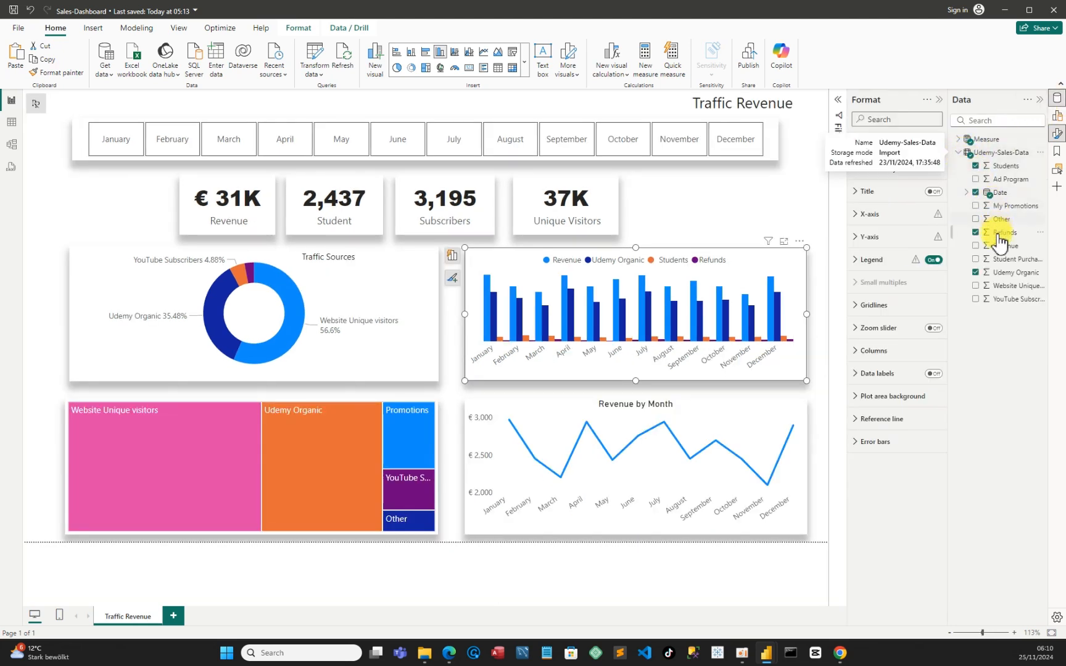
left_click(964, 141)
left_click(962, 143)
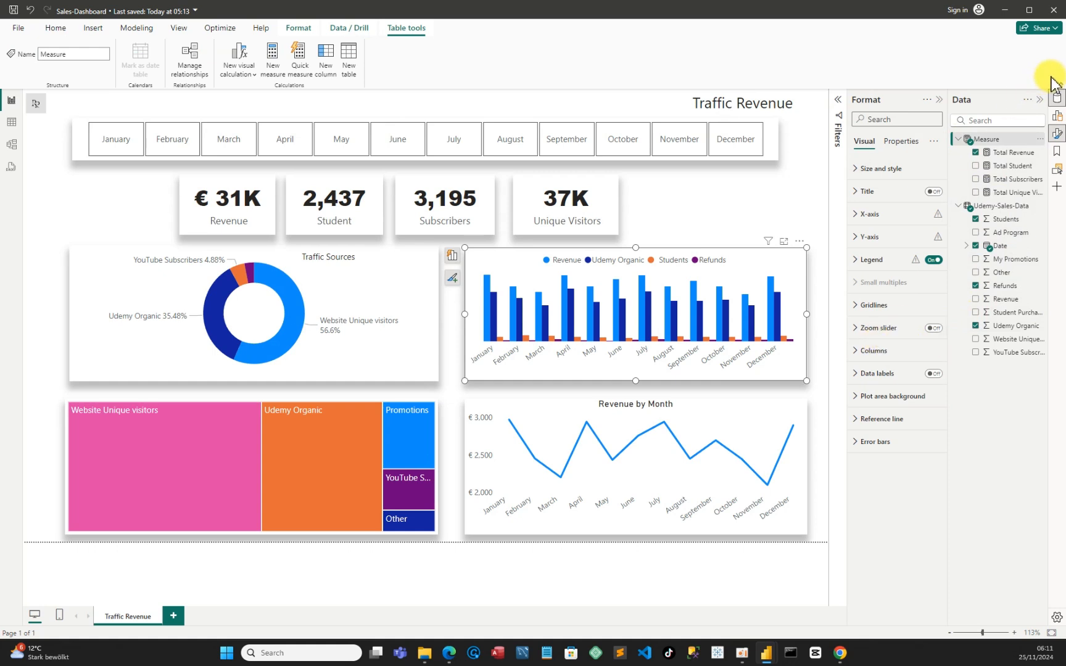
left_click(1057, 116)
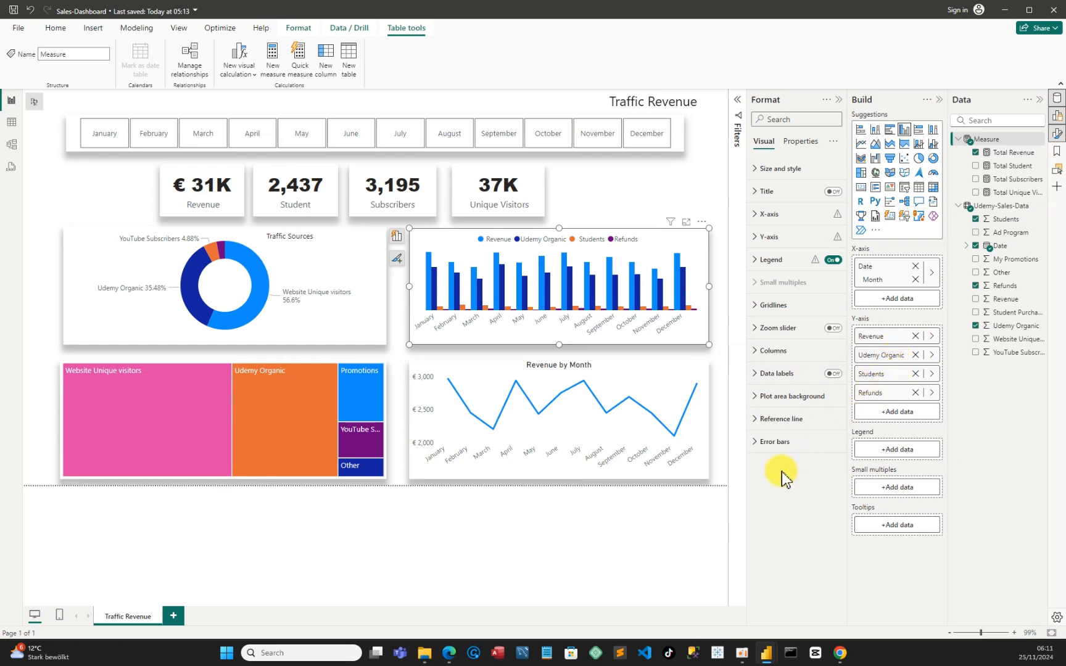
mouse_move(767, 645)
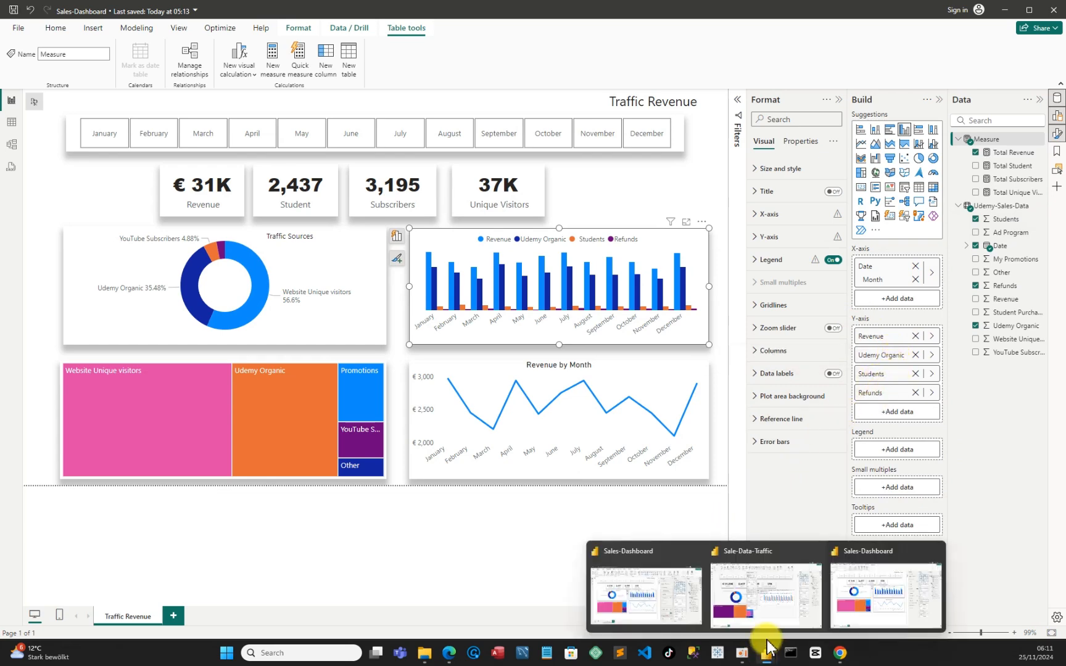
left_click(769, 614)
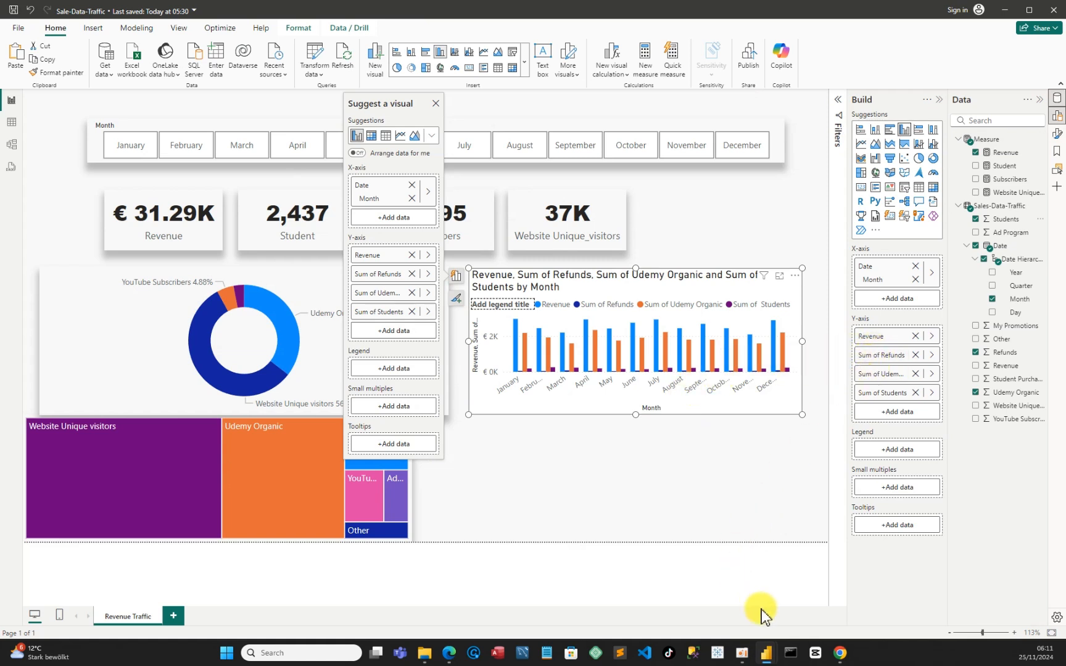
mouse_move(770, 656)
mouse_move(872, 607)
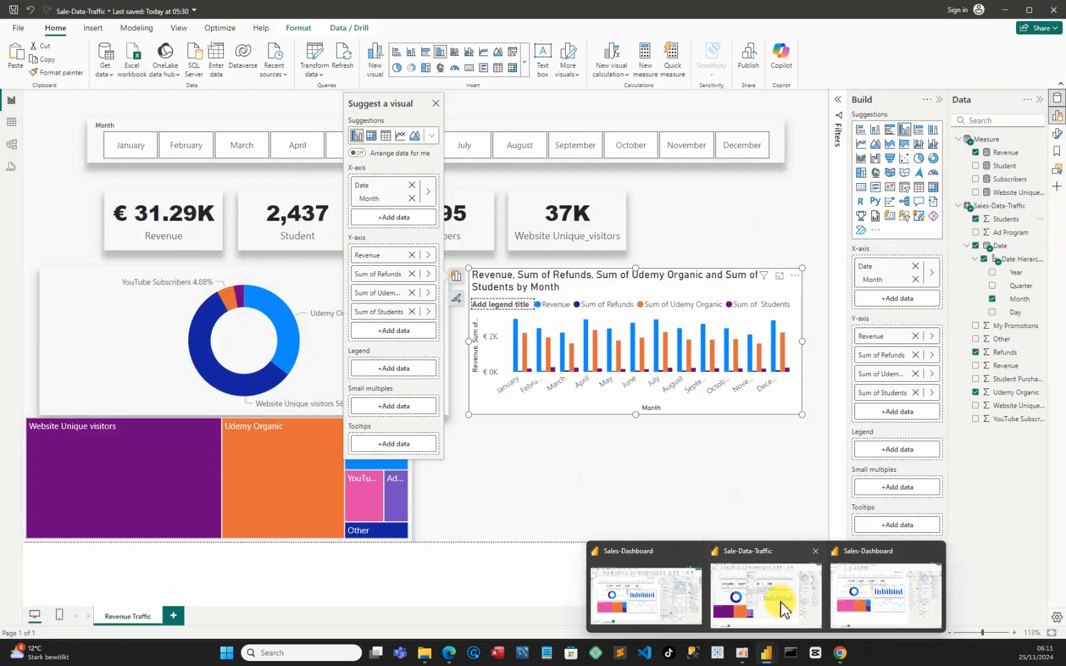
left_click(781, 602)
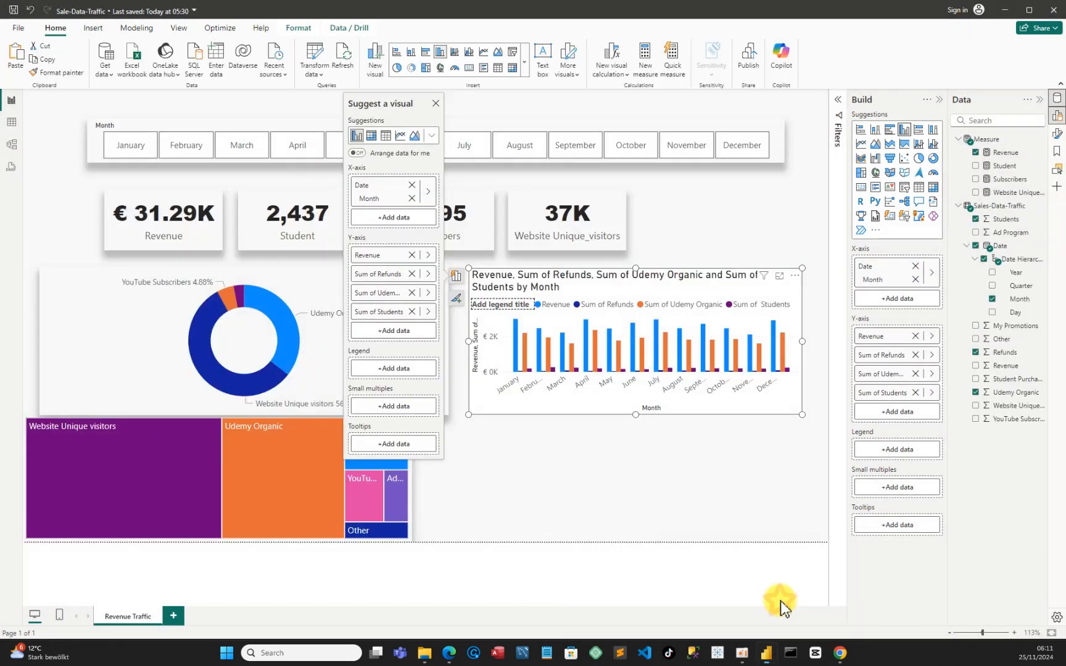
Reorder the column chart's Y-axis to Revenue, Udemy Organic, Students, Refunds by removing and re-adding Students and Refunds
left_click(917, 356)
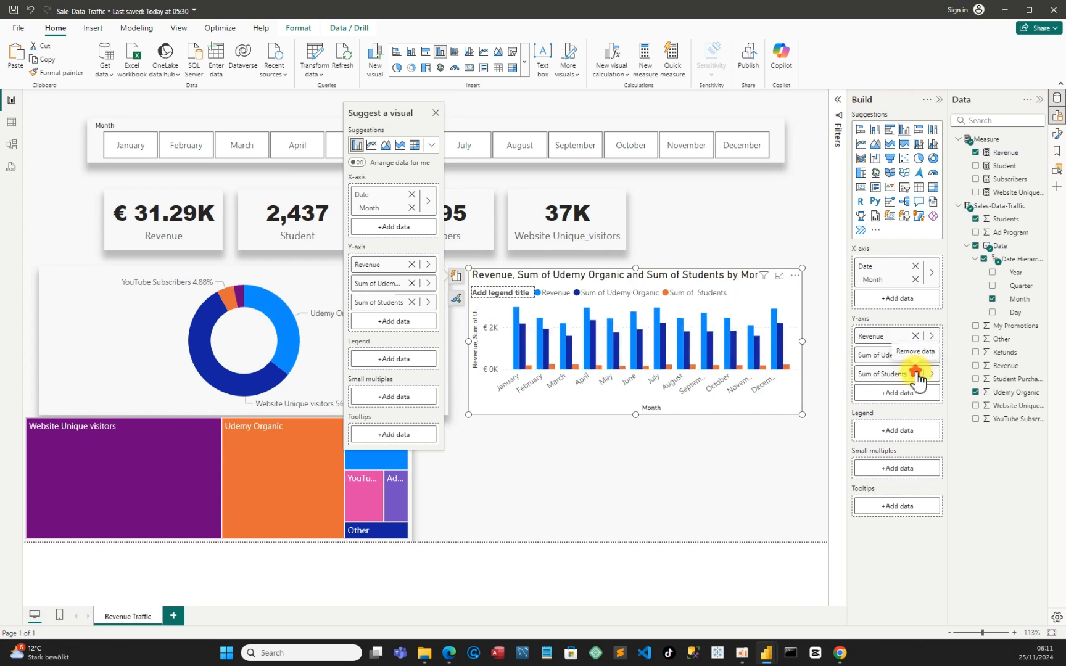
left_click(916, 376)
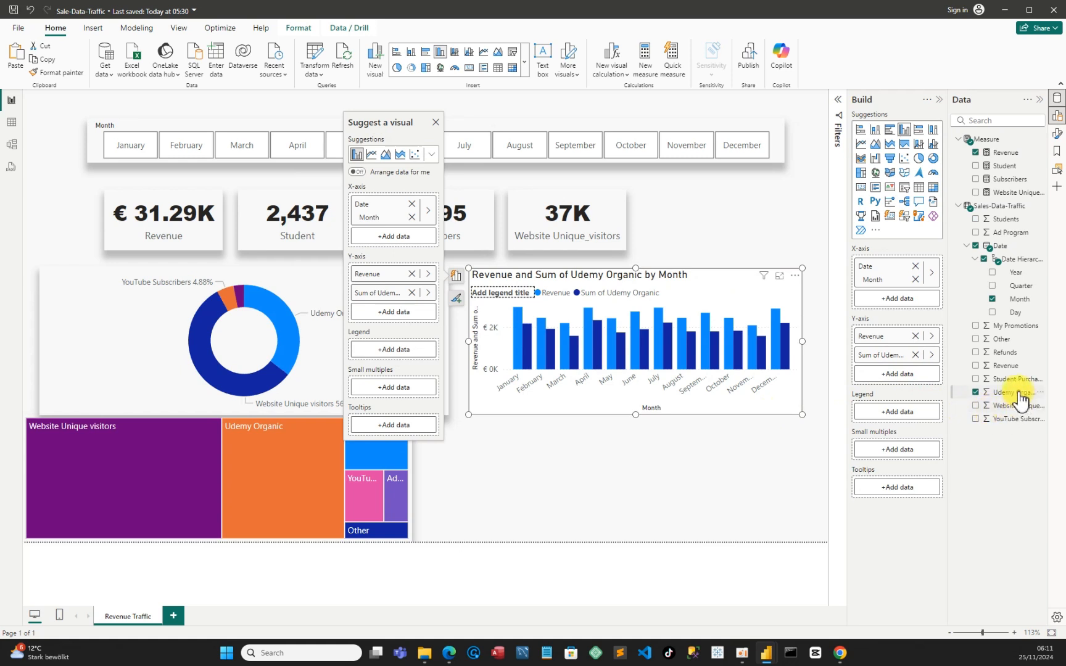
left_click(976, 220)
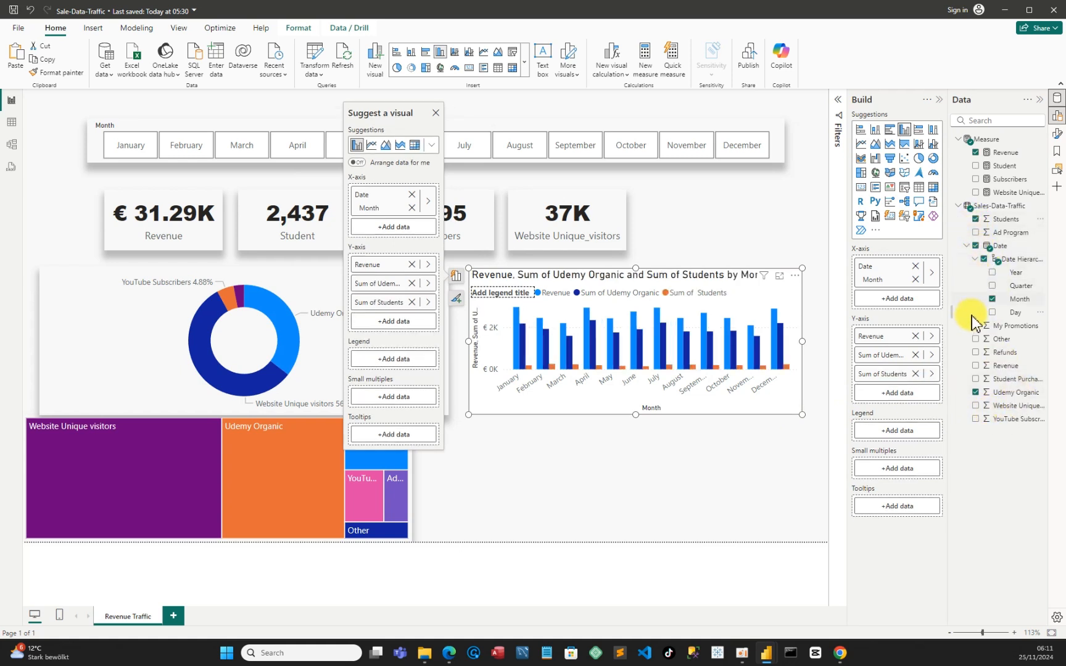
left_click(976, 353)
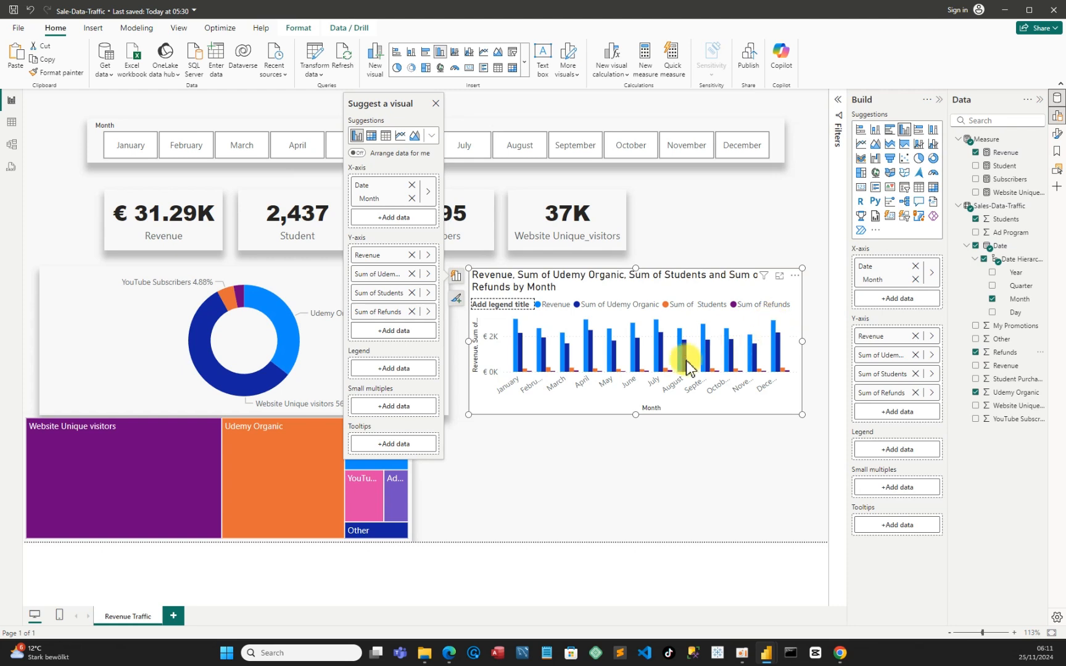
Extend the column chart's lower edge below the donut chart and turn off the chart title, keeping the legend on
left_click_drag(637, 414, 657, 452)
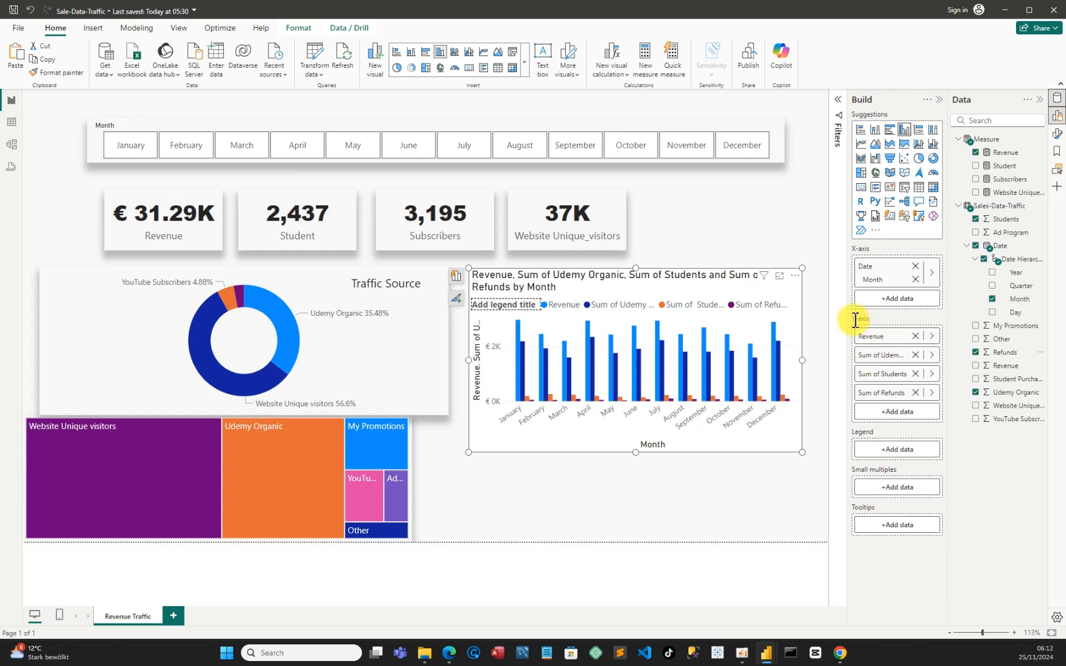
left_click(939, 100)
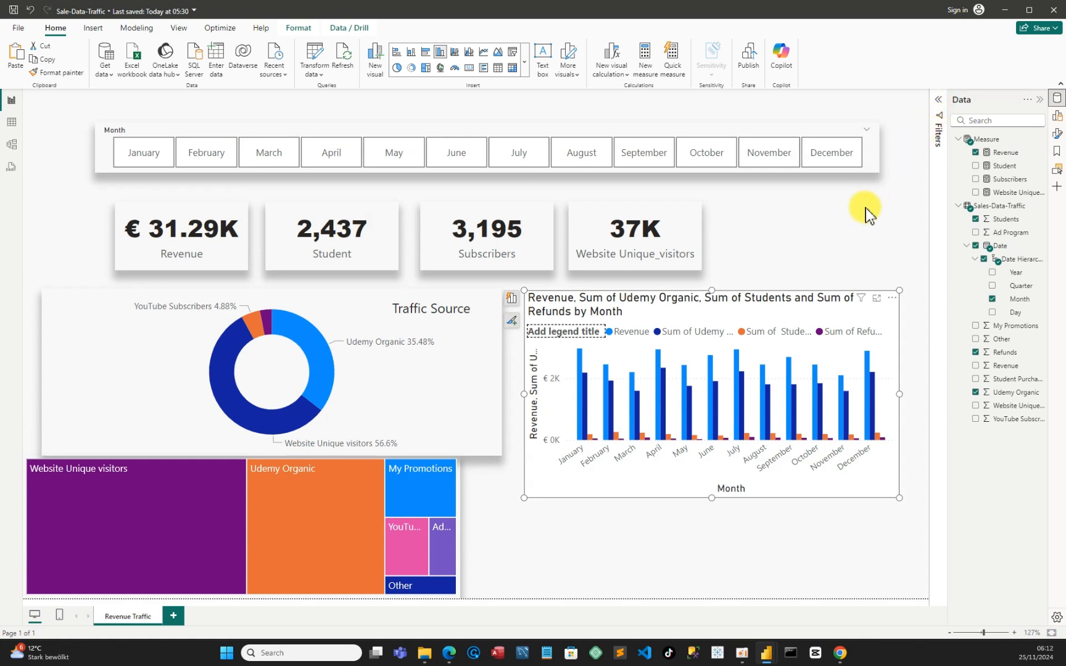
left_click(892, 299)
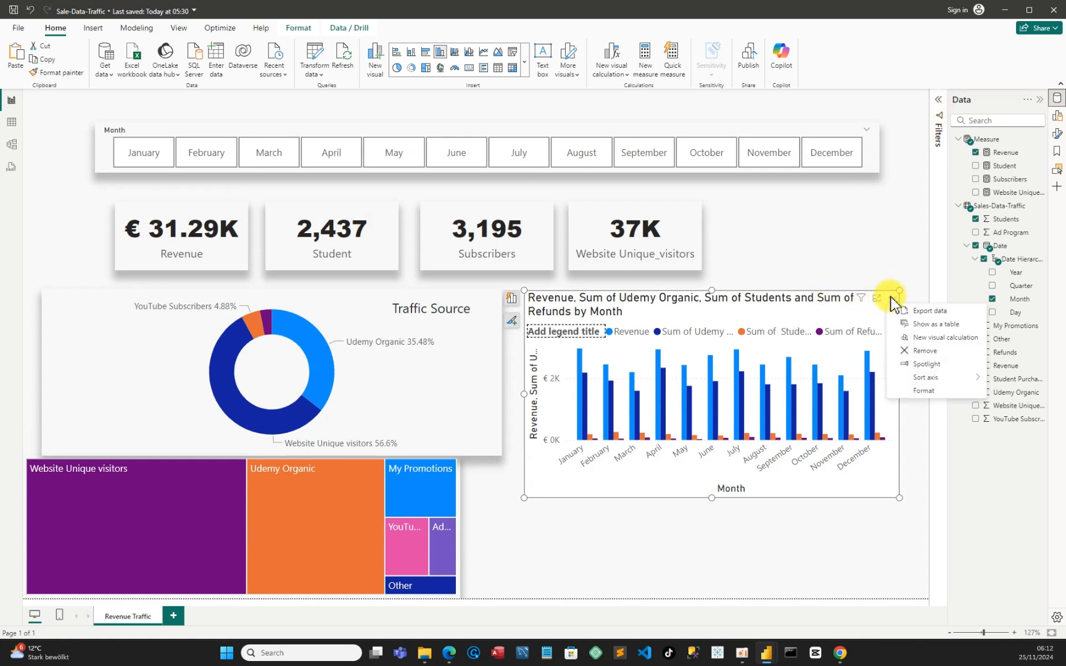
left_click(924, 395)
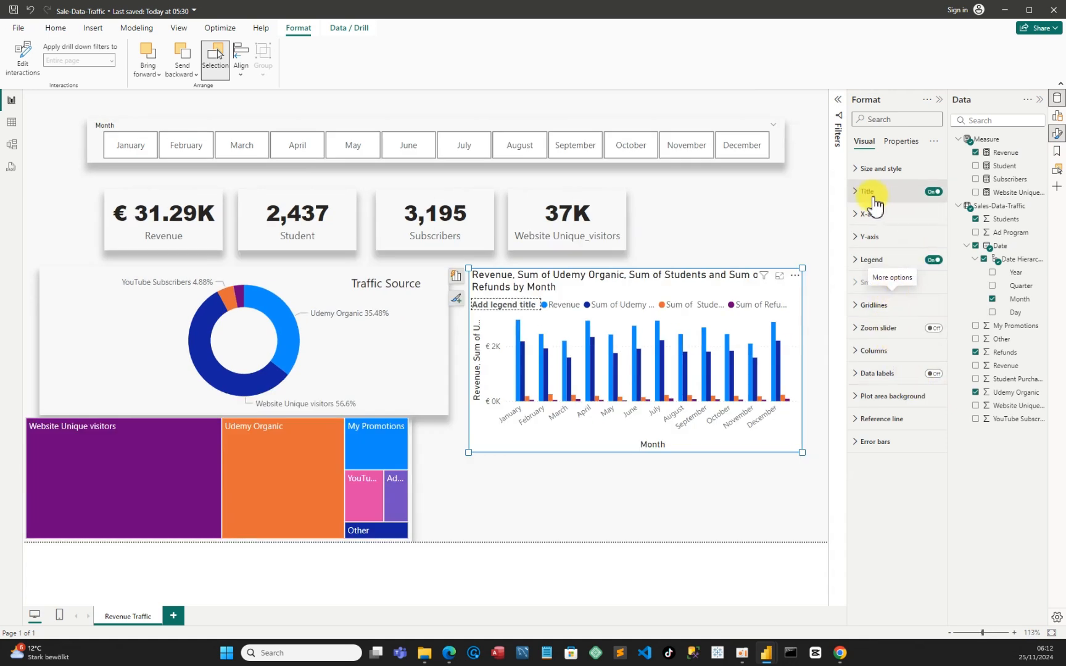
left_click(932, 192)
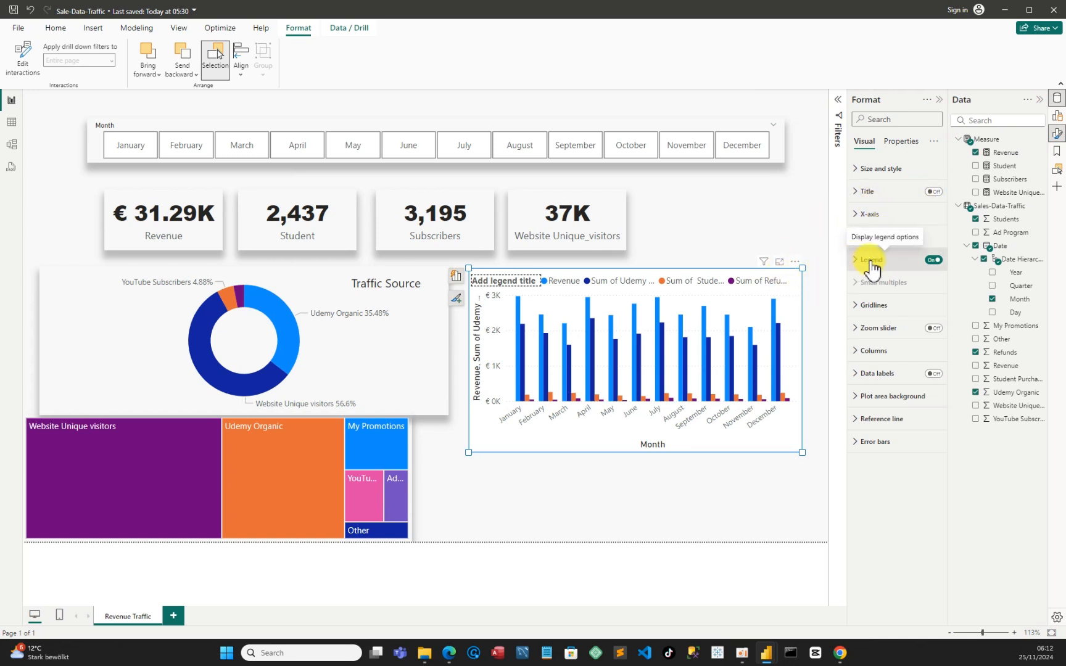
left_click(934, 260)
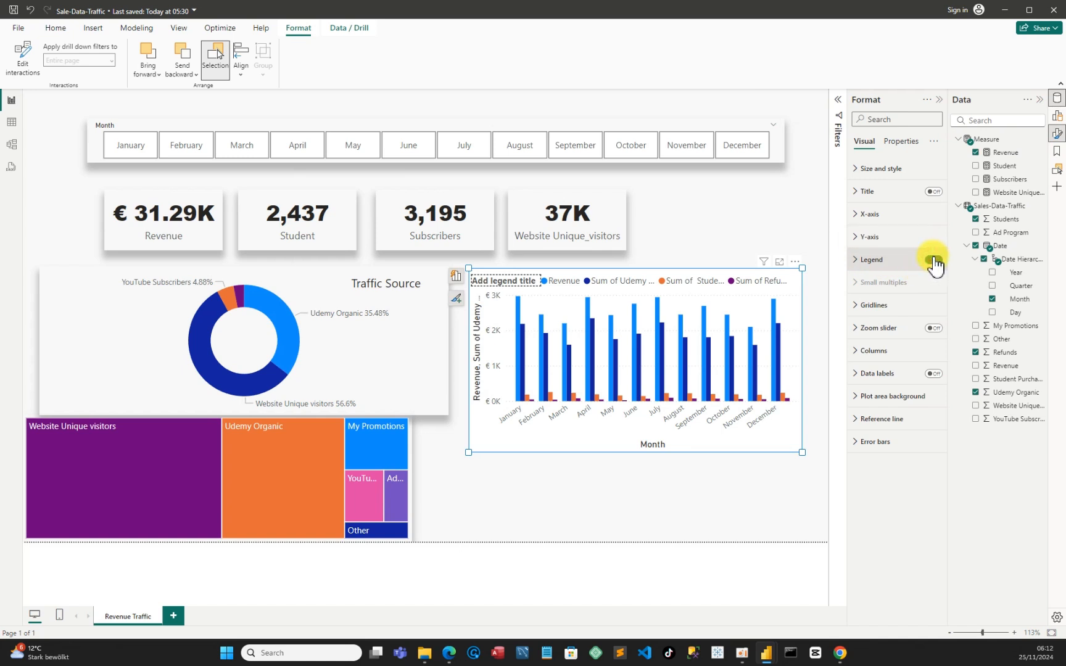
left_click(933, 261)
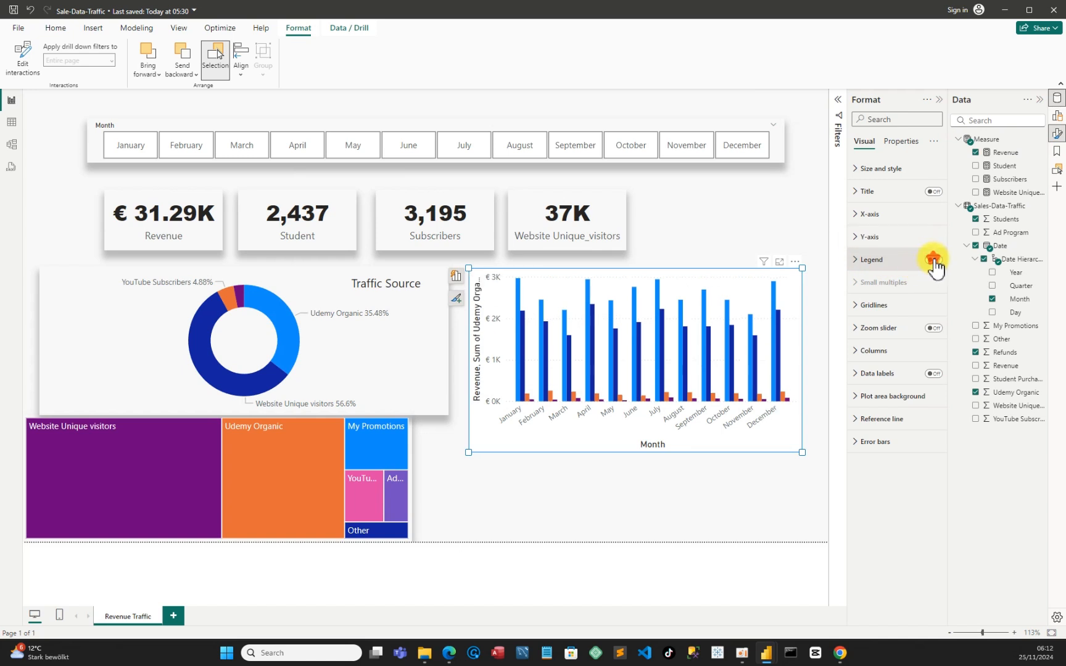
Turn off the column chart's X-axis title while keeping its axis values on
left_click(858, 217)
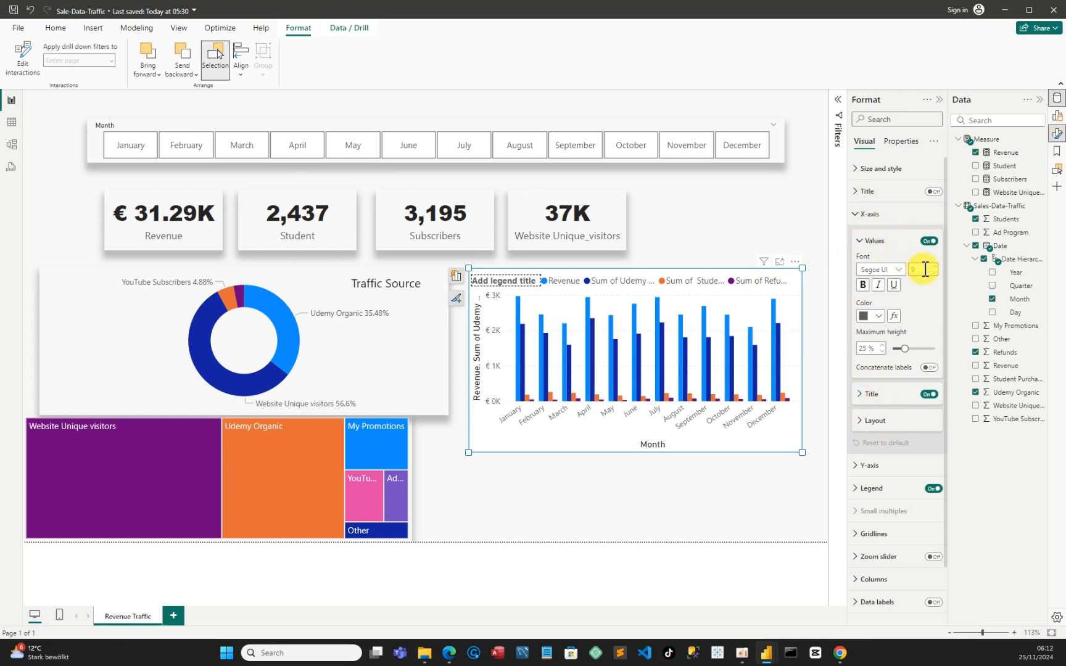
left_click(928, 242)
left_click(929, 242)
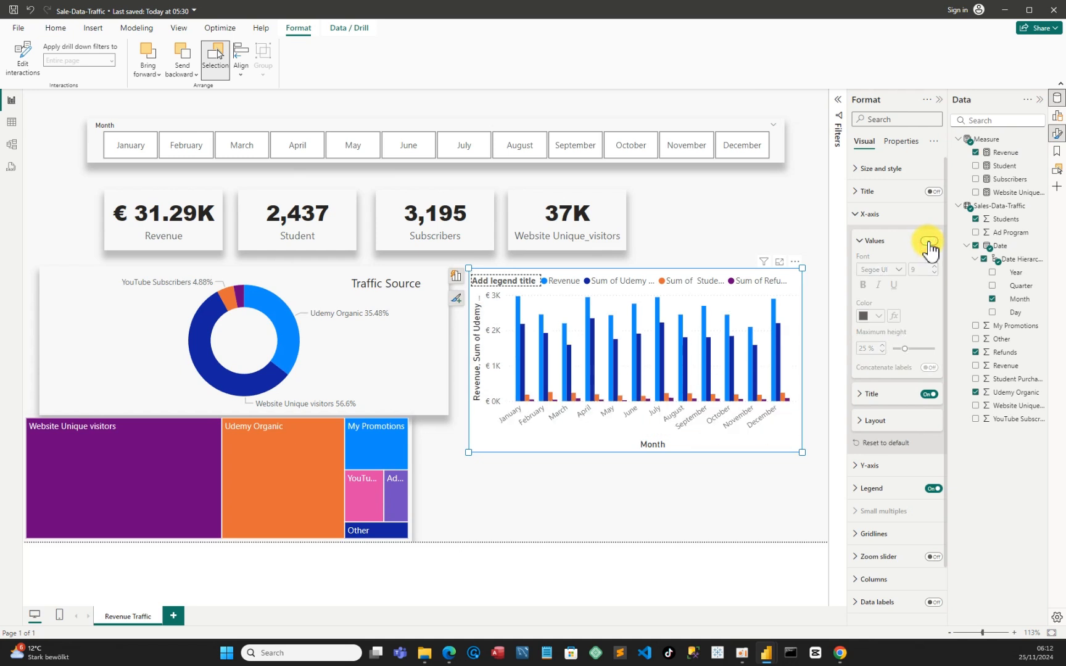
left_click(926, 392)
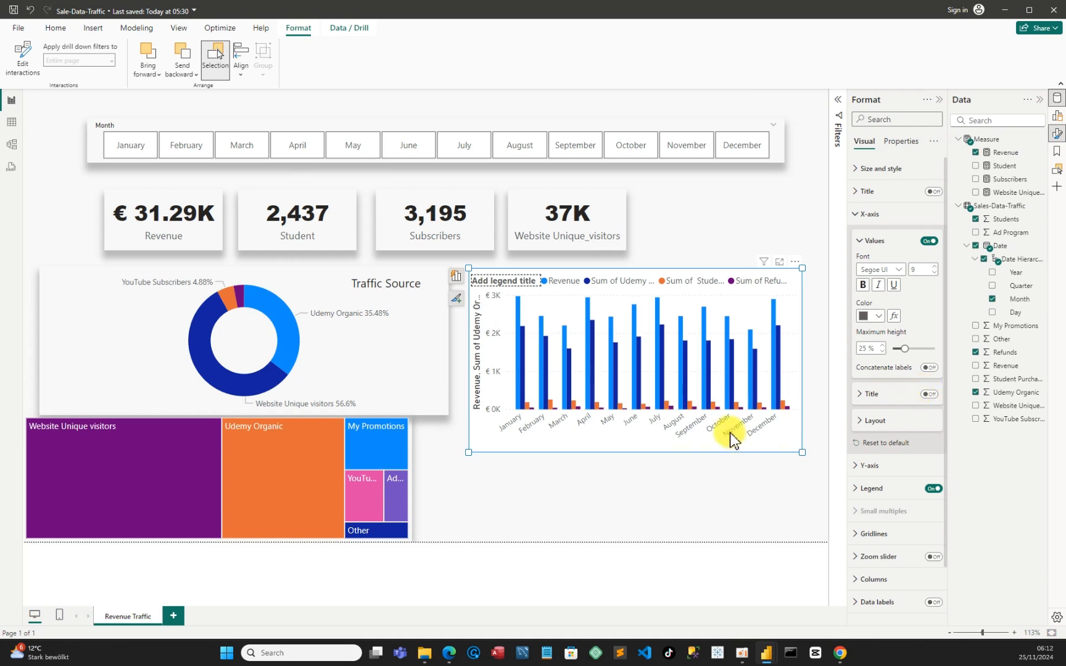
Turn off the column chart's Y-axis title
scroll(891, 448, "down", 1)
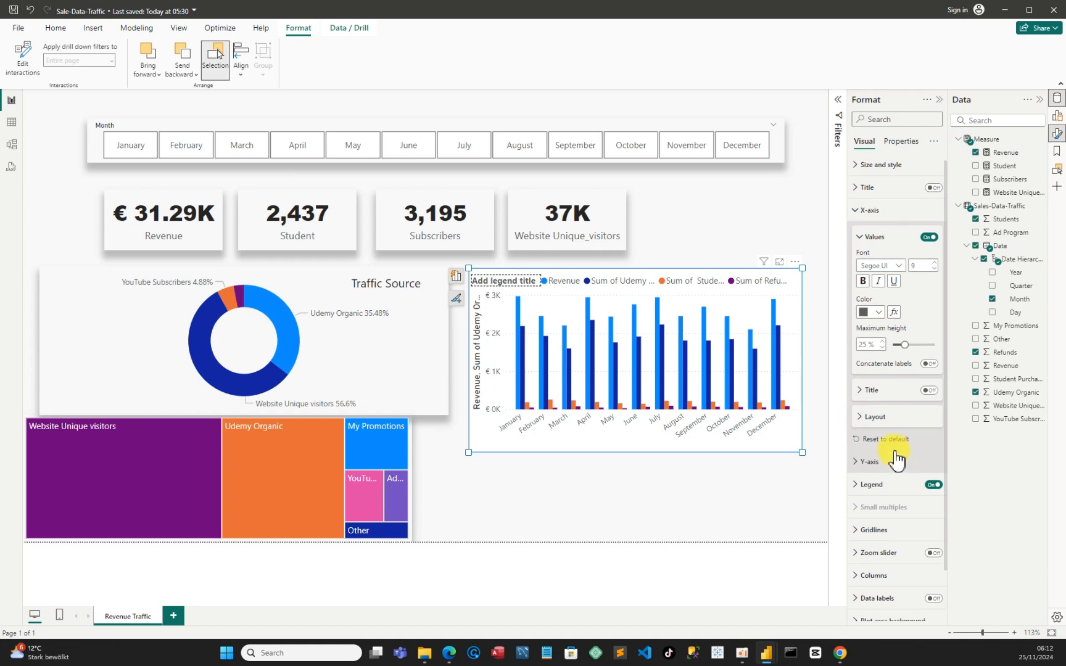
left_click(855, 420)
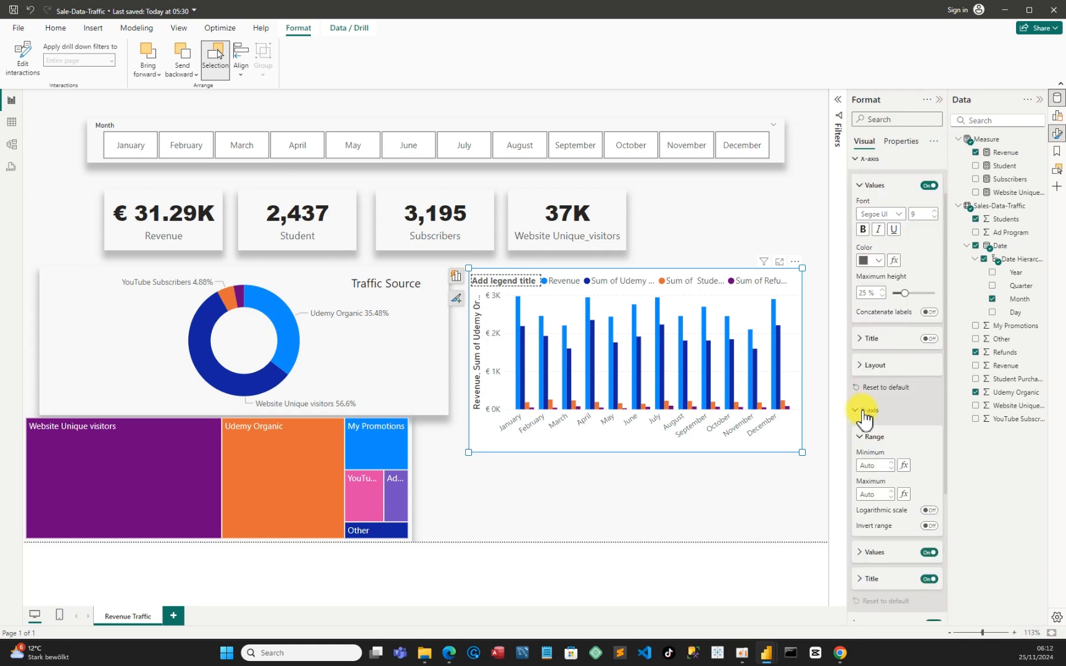
scroll(901, 463, "down", 3)
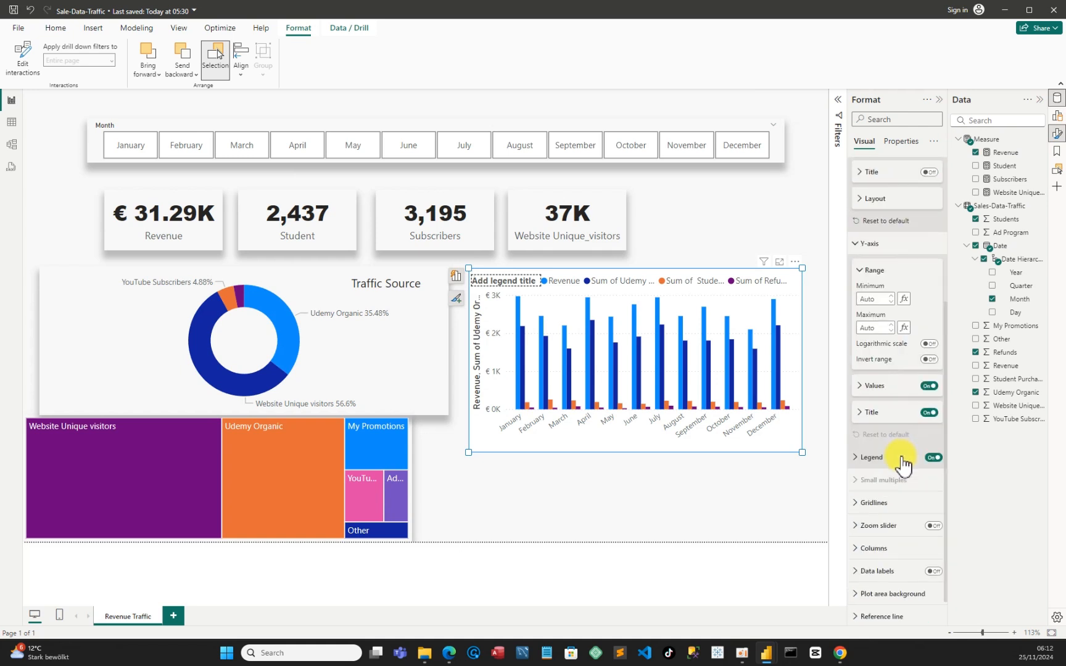
left_click(931, 413)
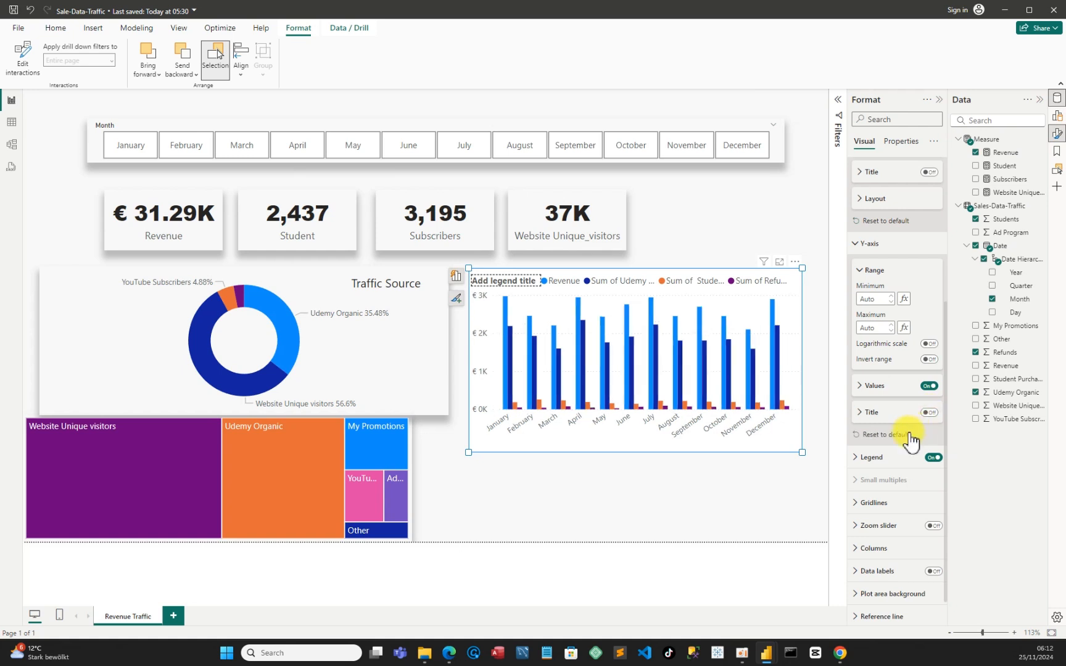
Turn off the column chart's Y-axis values
left_click(862, 392)
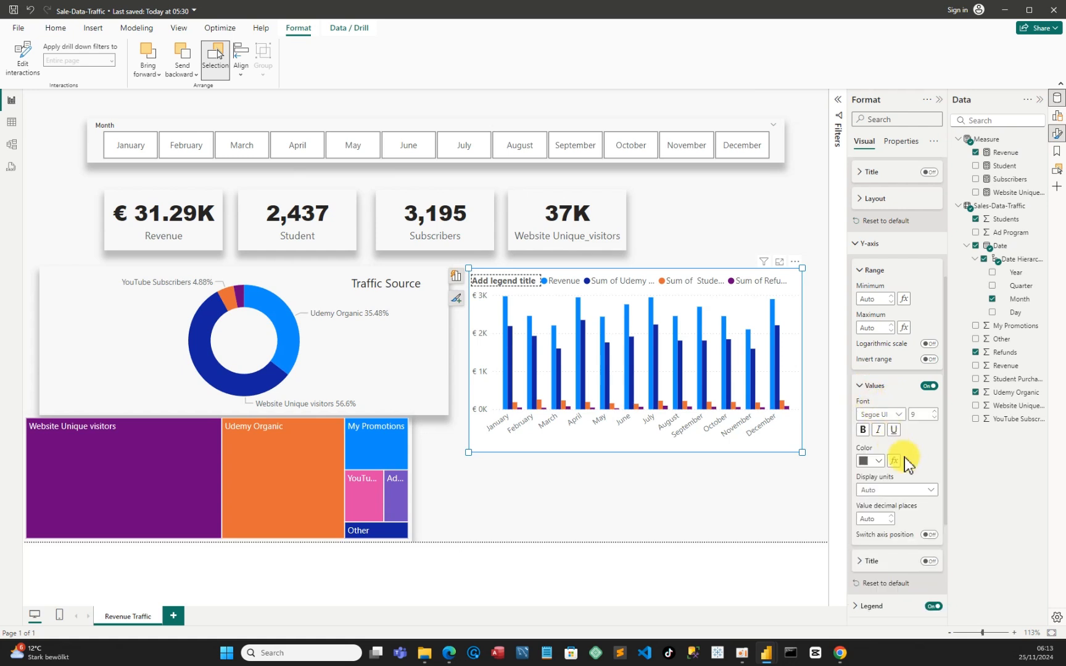
scroll(902, 459, "down", 3)
scroll(906, 461, "up", 3)
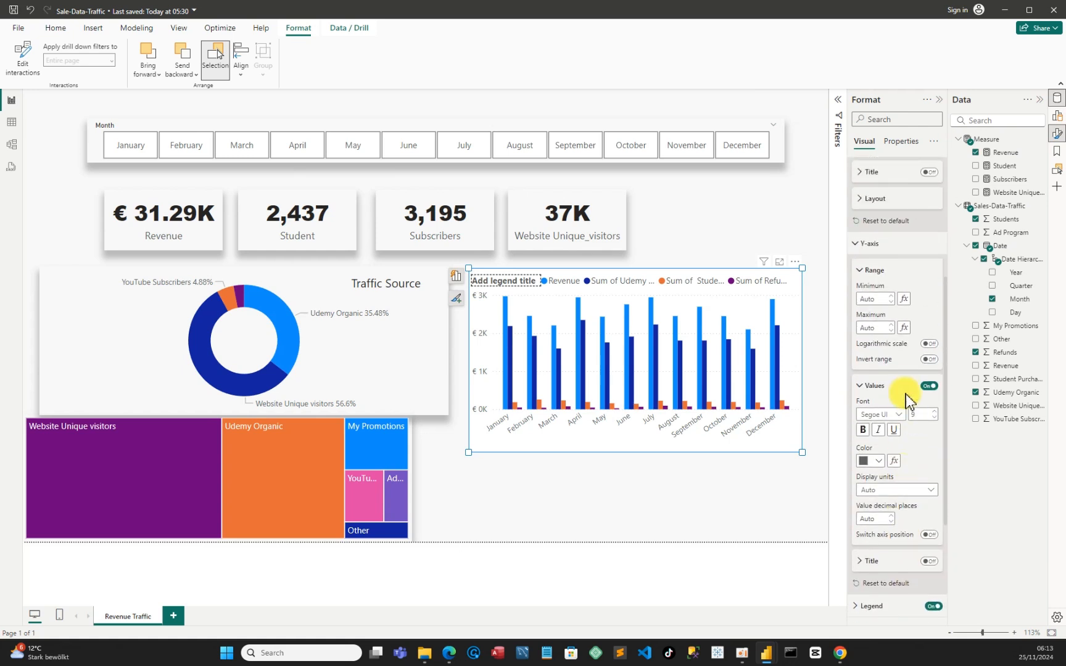
left_click(927, 386)
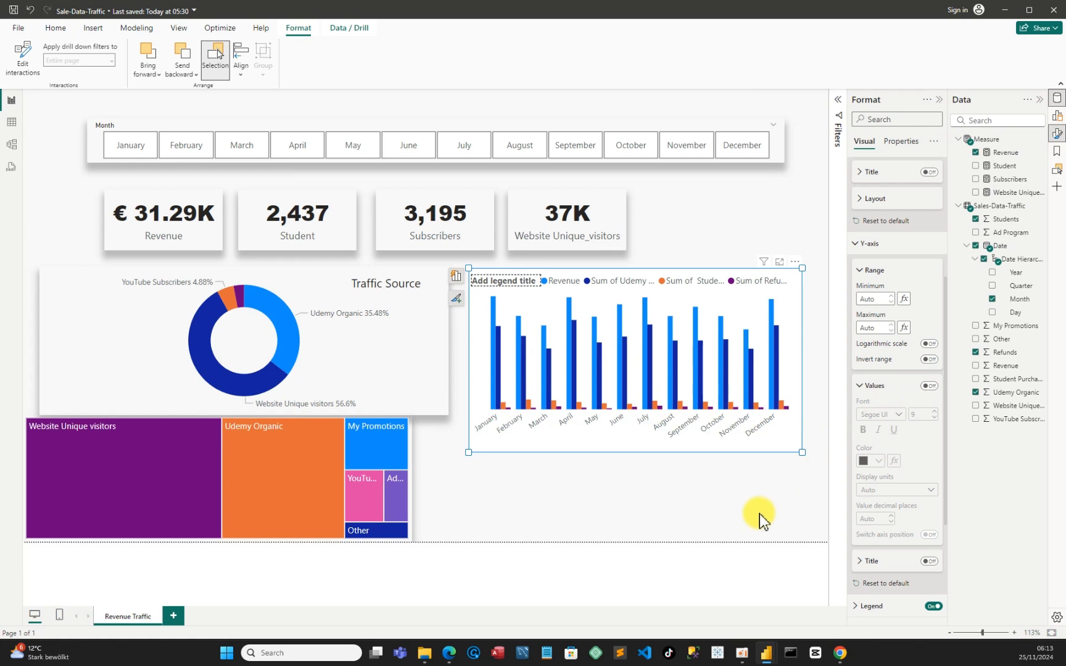
scroll(885, 475, "down", 3)
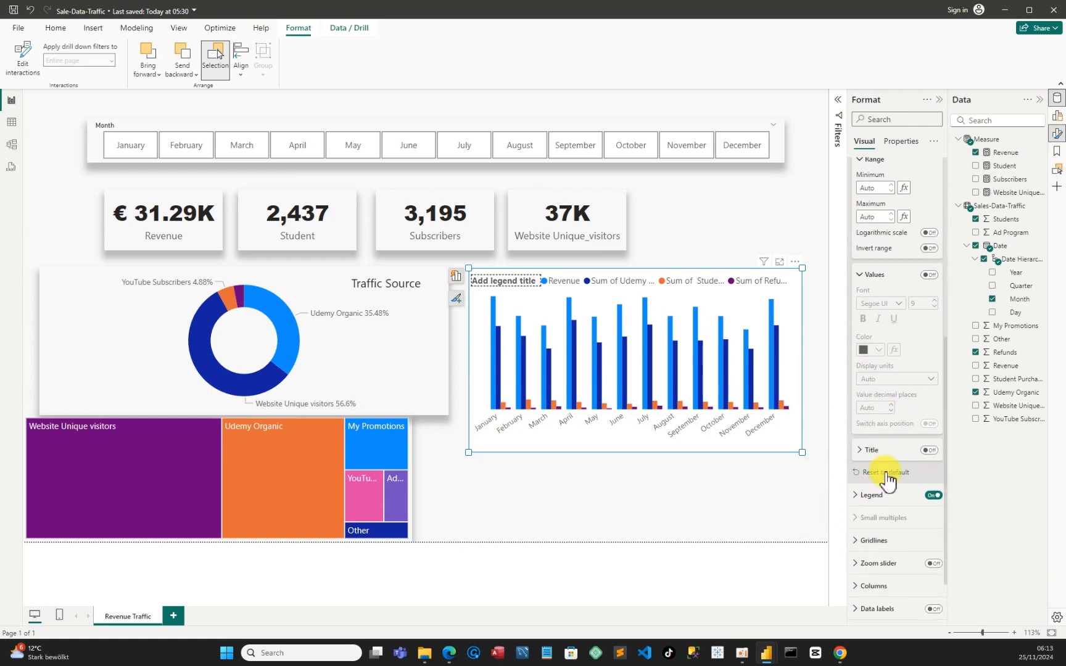
scroll(886, 475, "up", 4)
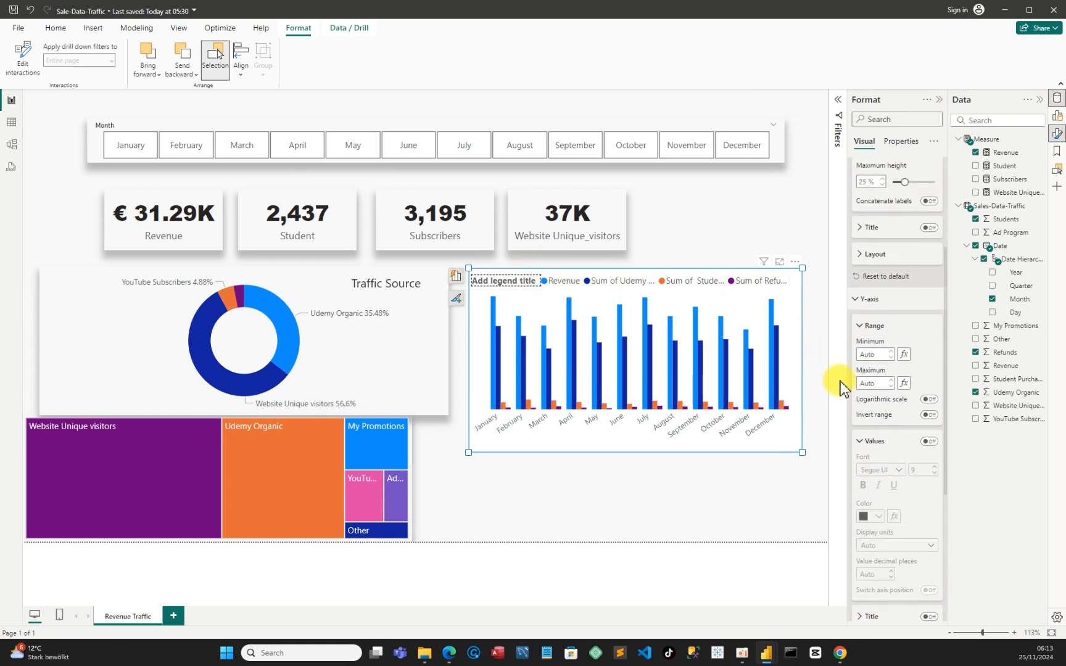
scroll(881, 408, "up", 4)
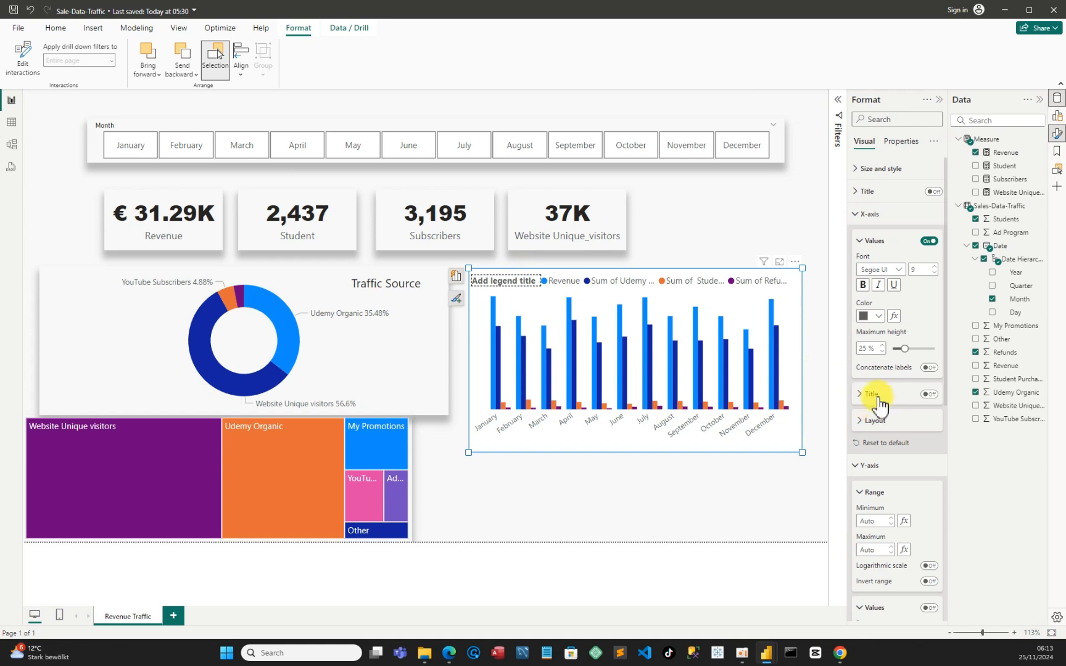
left_click(859, 195)
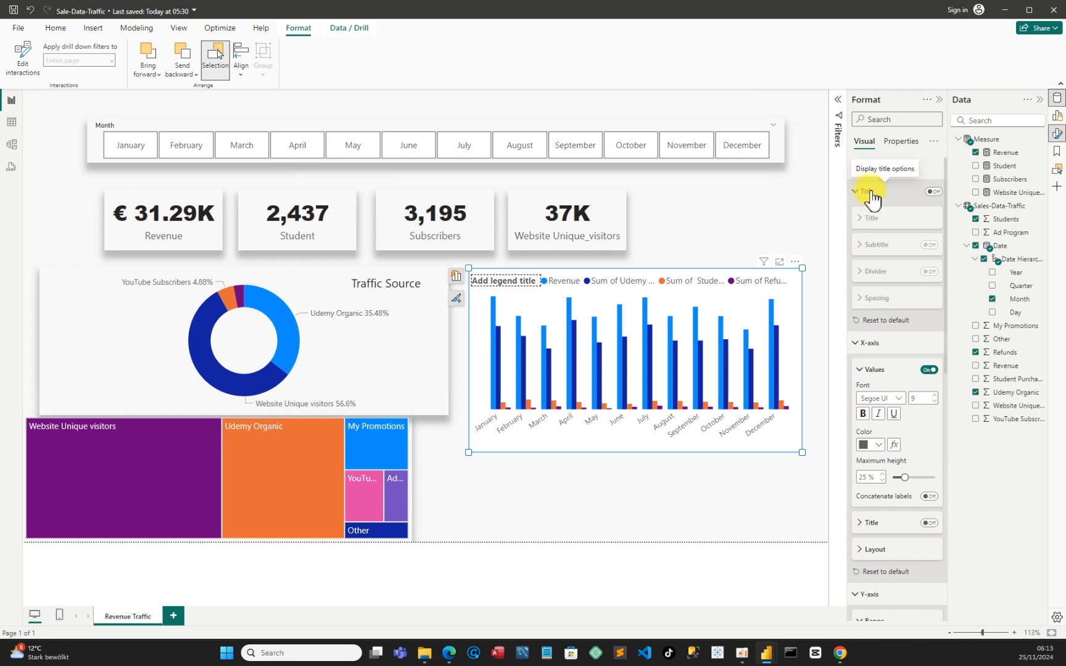
left_click(933, 192)
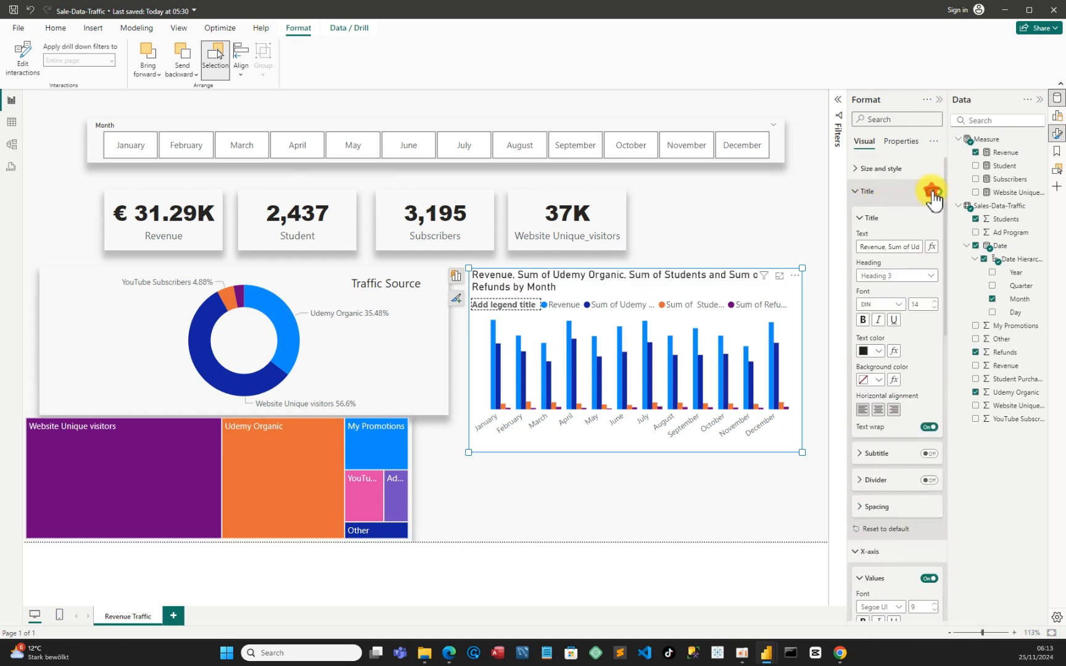
left_click(933, 192)
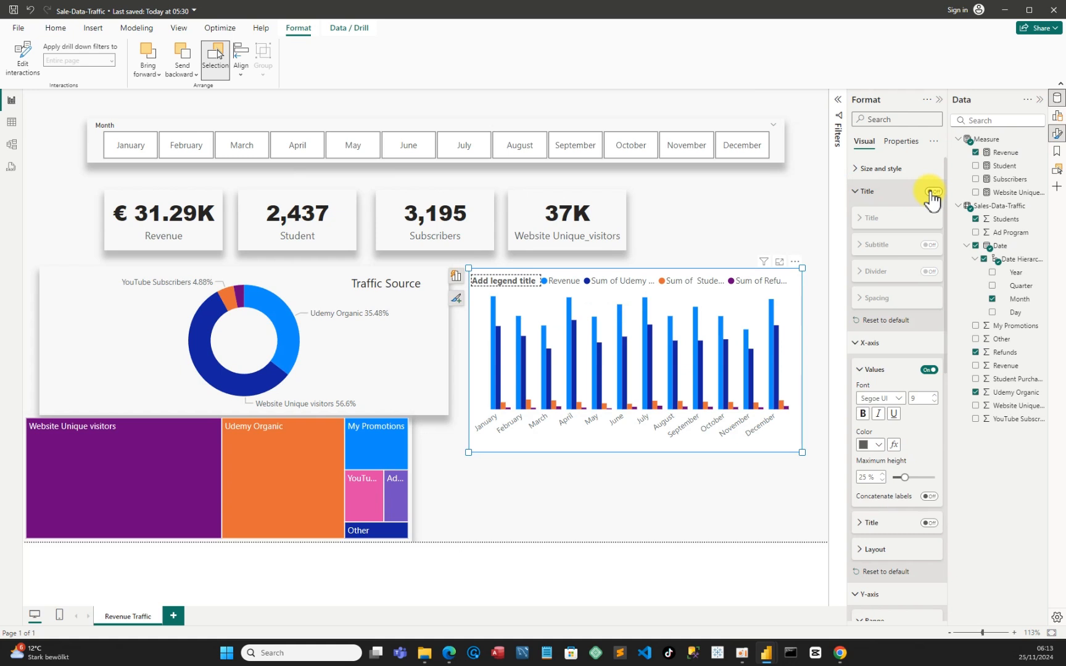
left_click(932, 192)
left_click(862, 220)
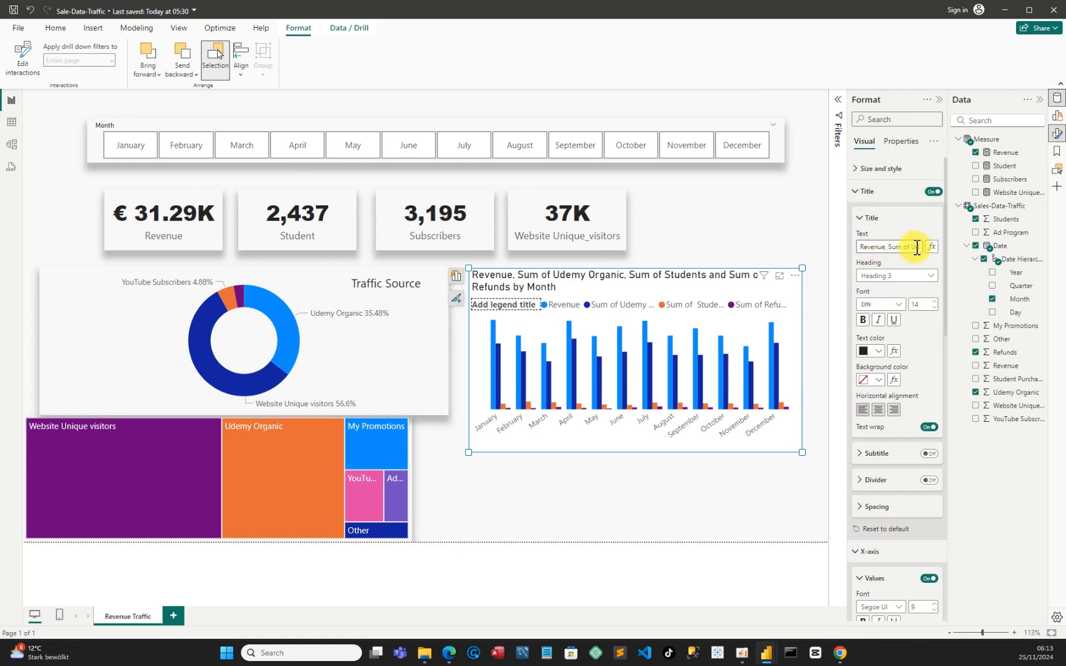
left_click(932, 192)
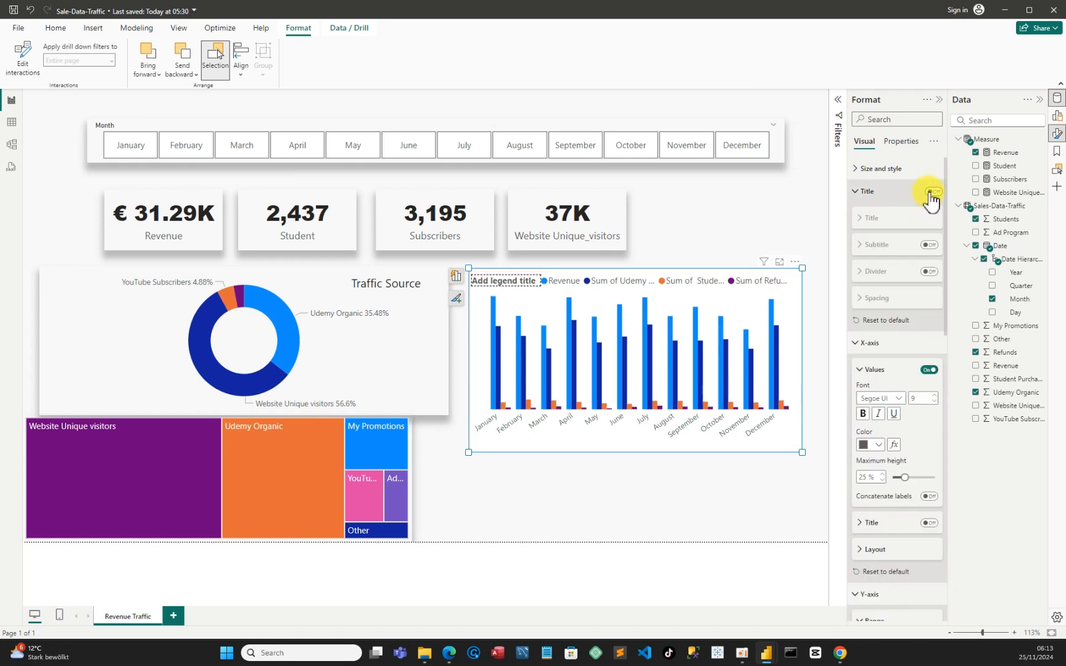
scroll(895, 467, "down", 2)
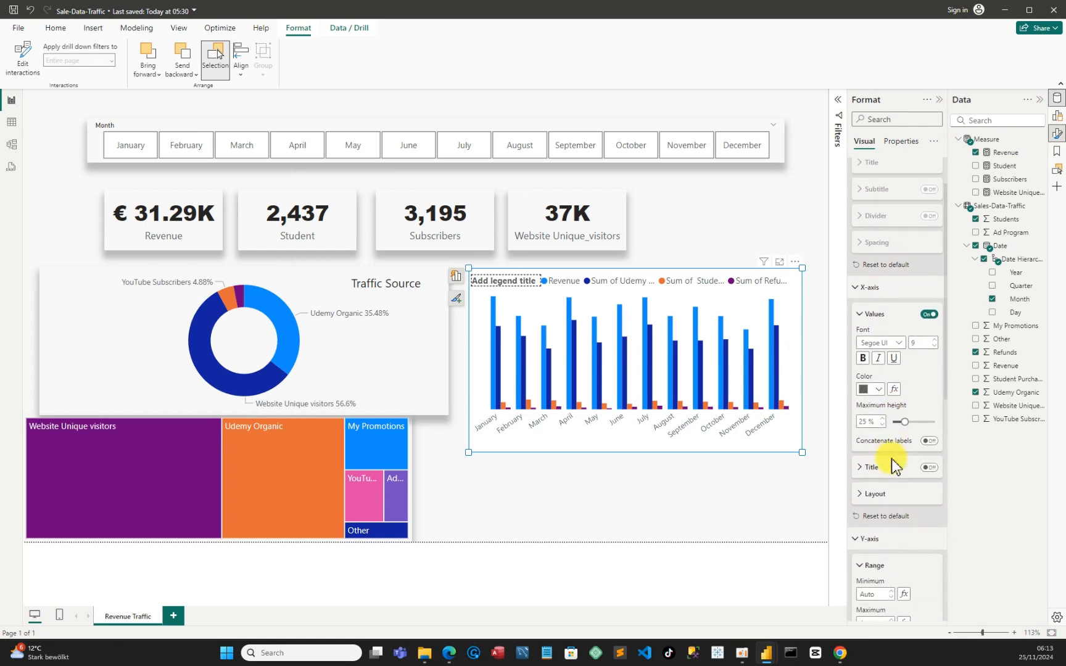
scroll(889, 464, "down", 2)
left_click(861, 413)
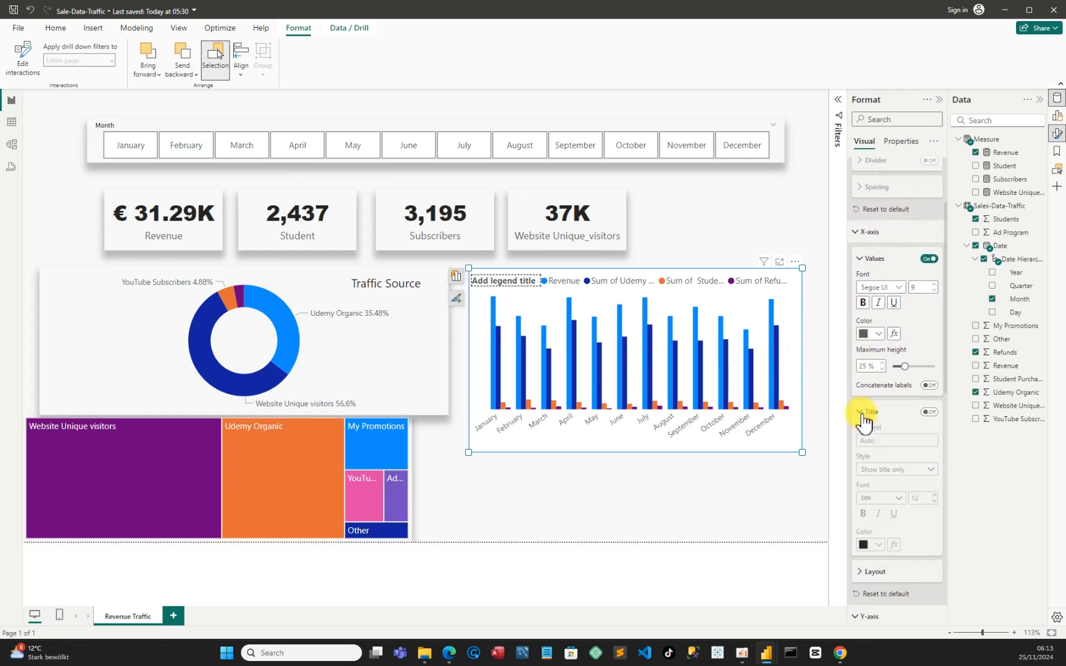
left_click(862, 412)
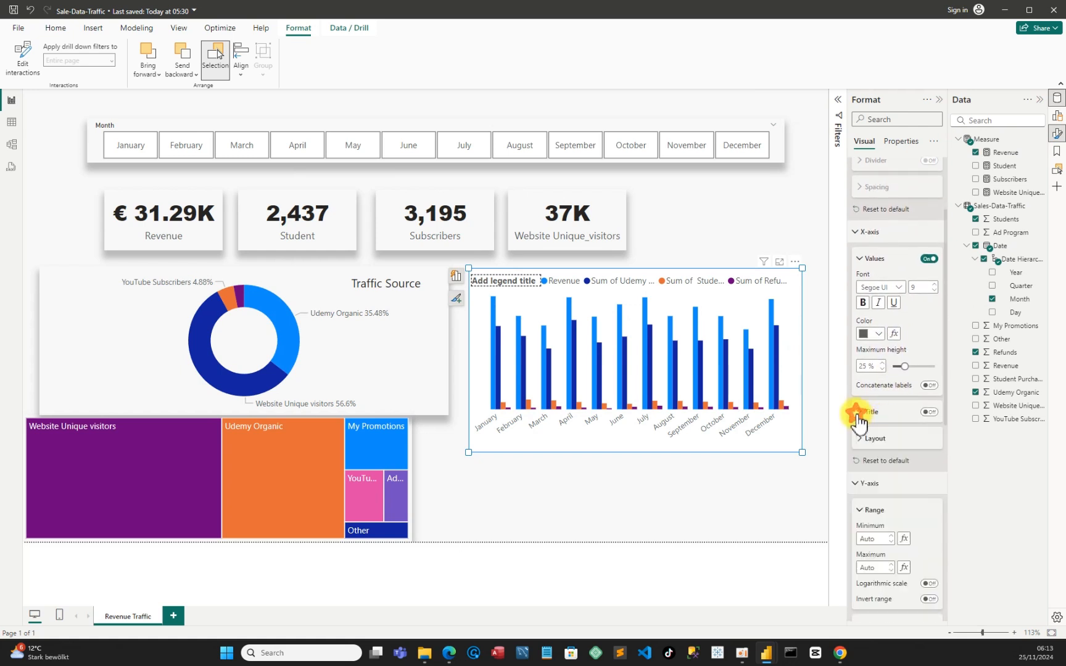
Turn off the title of the column chart's legend, keeping the legend at Top left
scroll(889, 472, "down", 5)
scroll(887, 478, "down", 5)
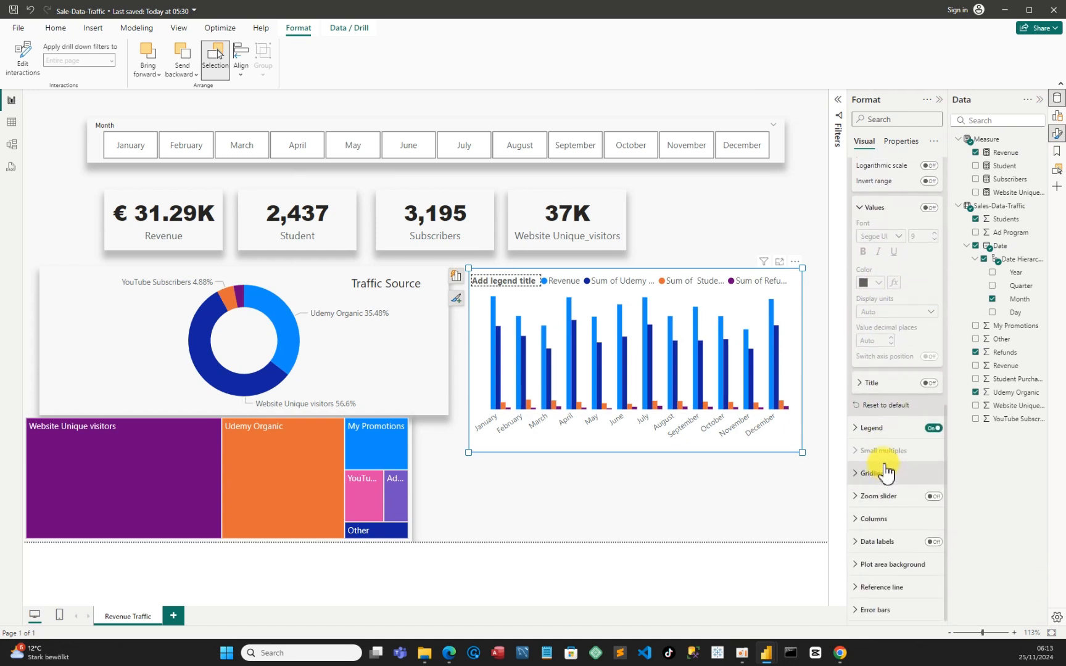
left_click(858, 427)
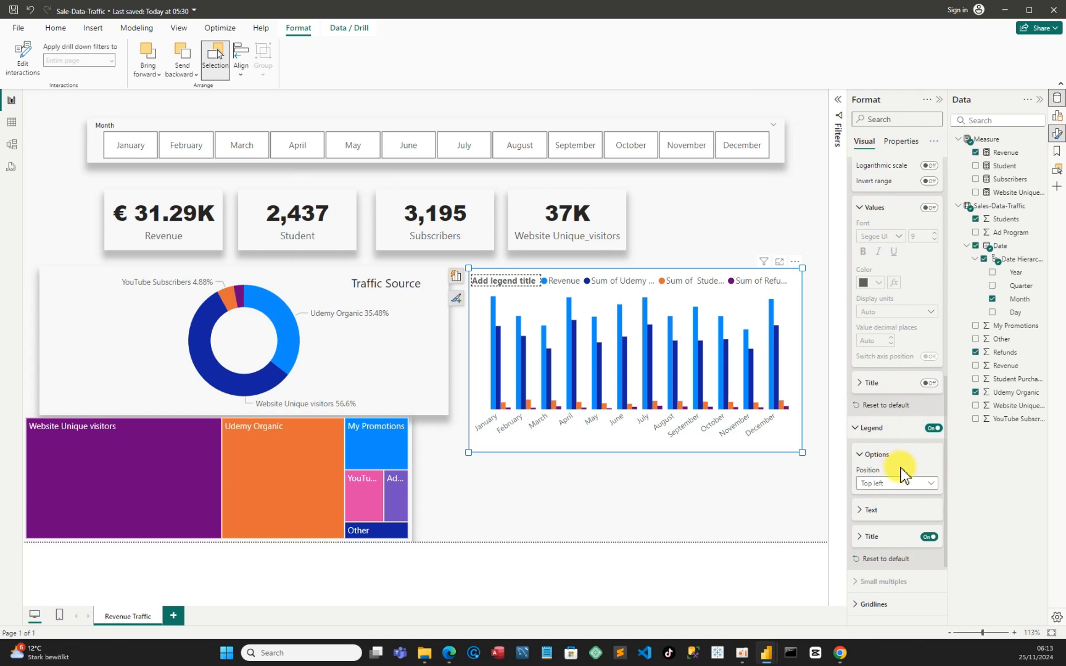
scroll(900, 467, "down", 1)
left_click(927, 482)
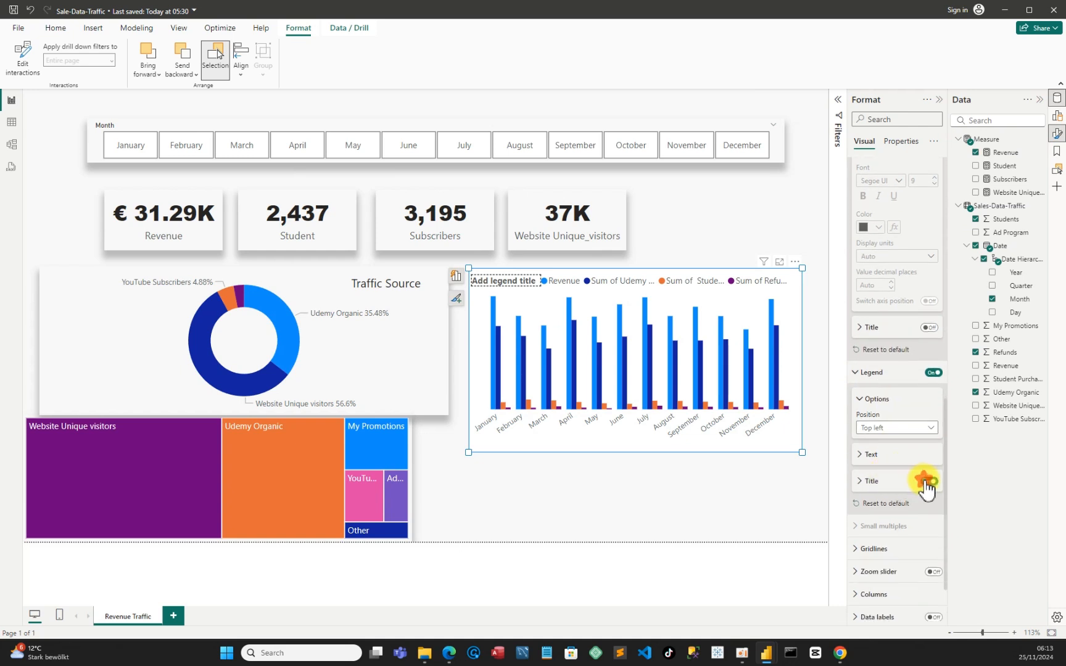
left_click(927, 482)
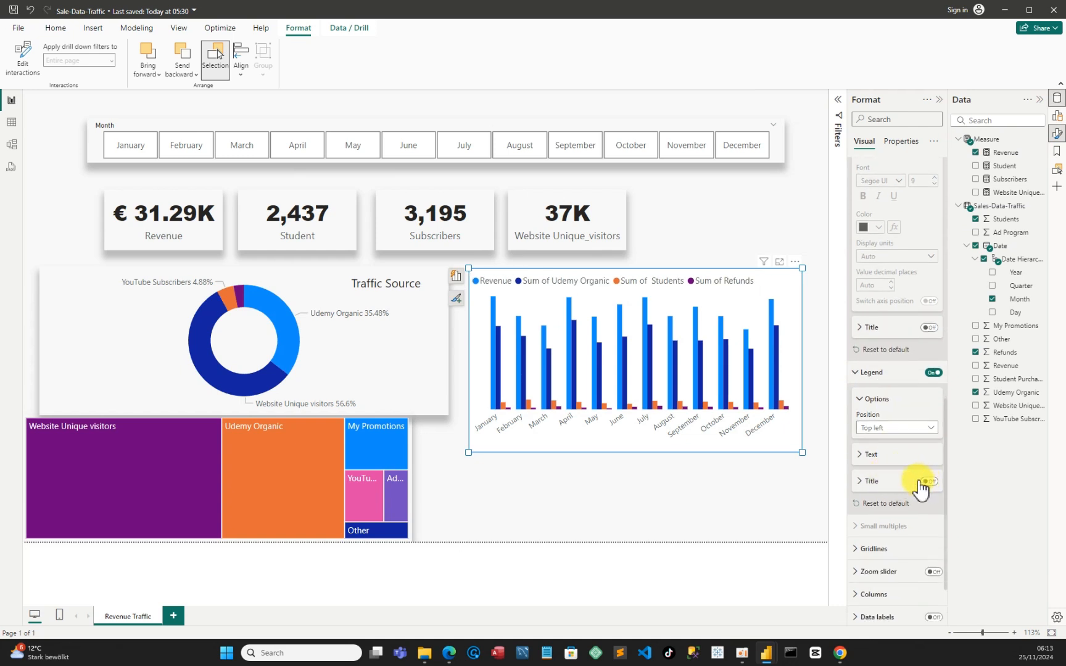
Turn off the column chart's background
scroll(905, 490, "down", 1)
scroll(904, 494, "down", 2)
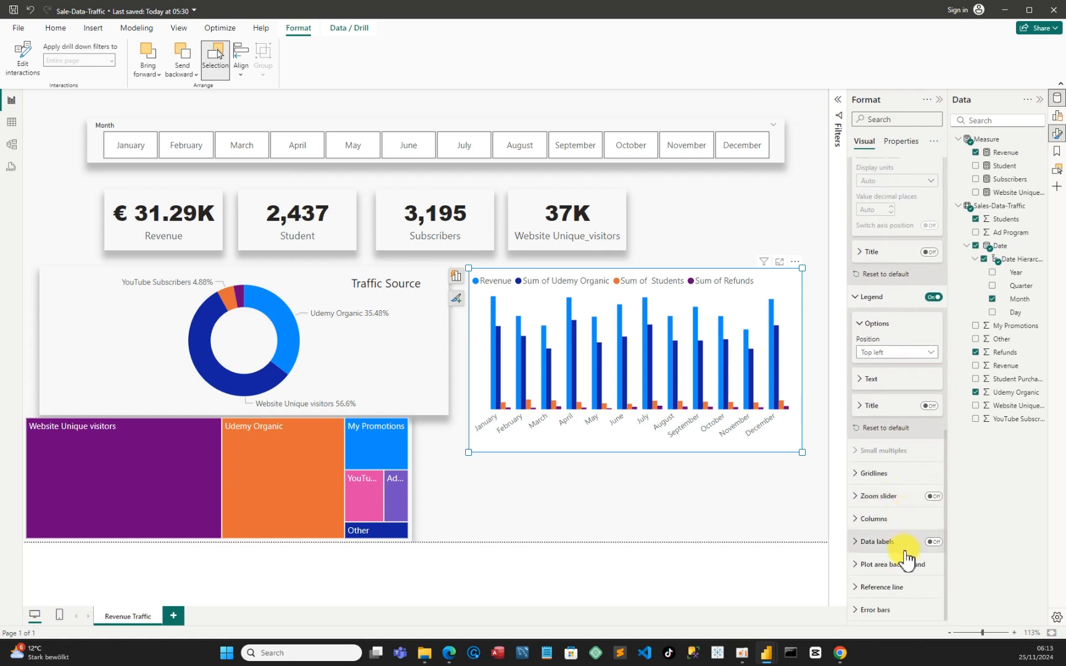
scroll(895, 542, "up", 6)
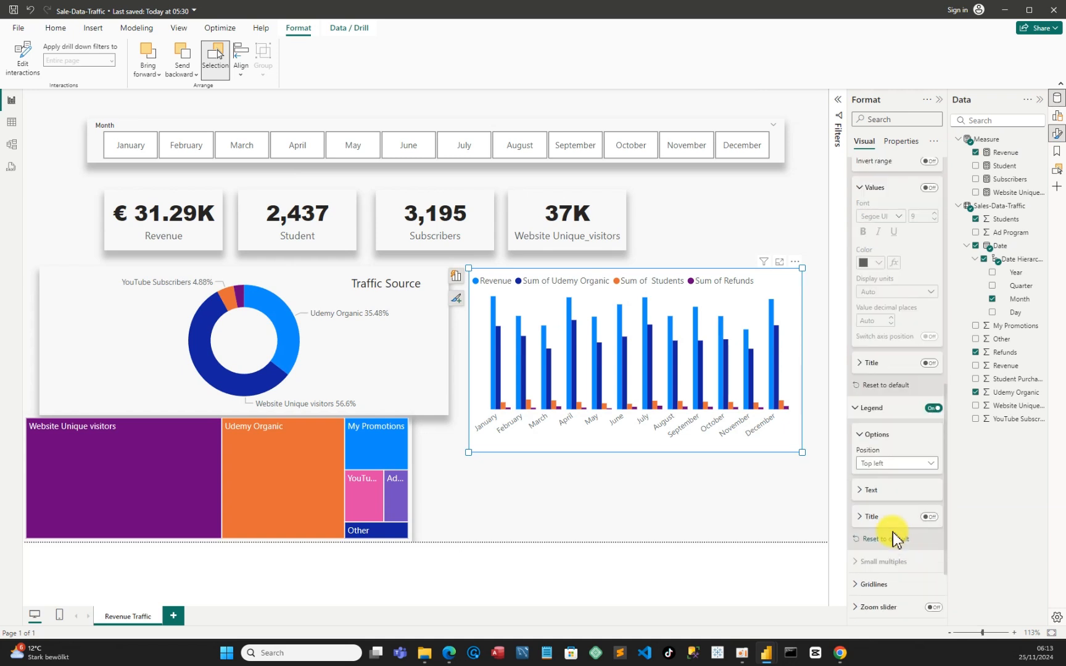
scroll(895, 539, "up", 12)
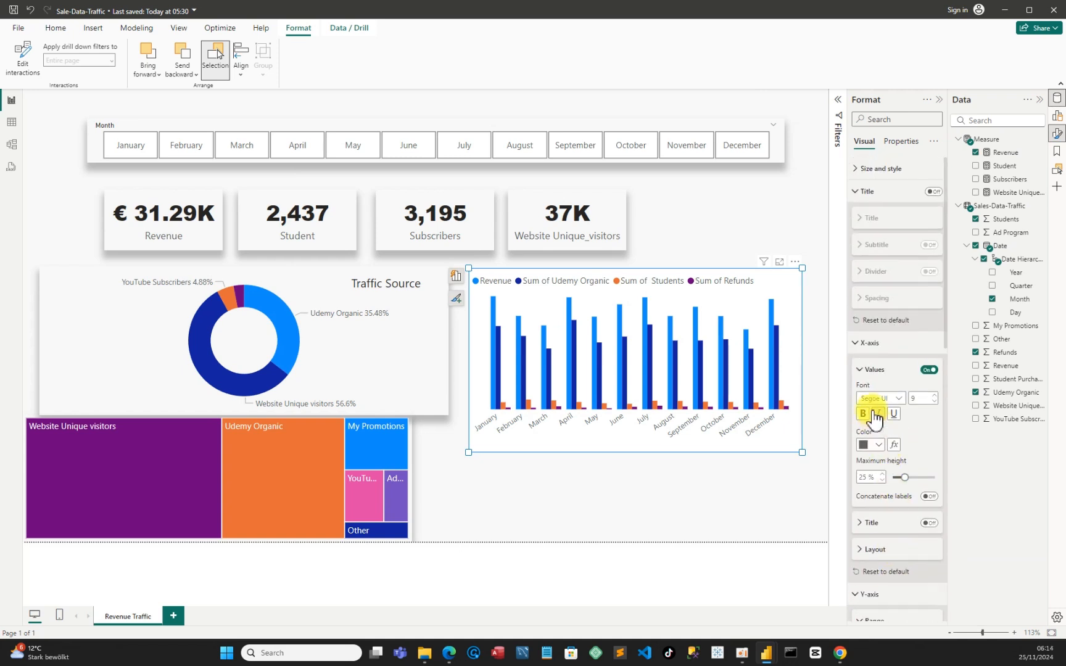
left_click(858, 169)
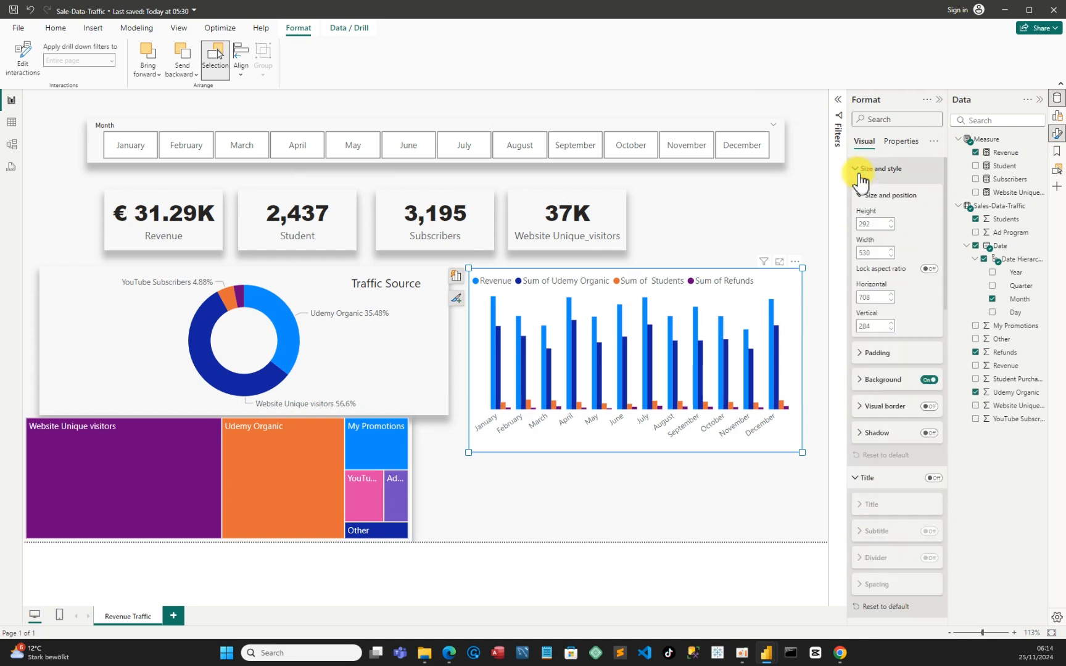
left_click(930, 382)
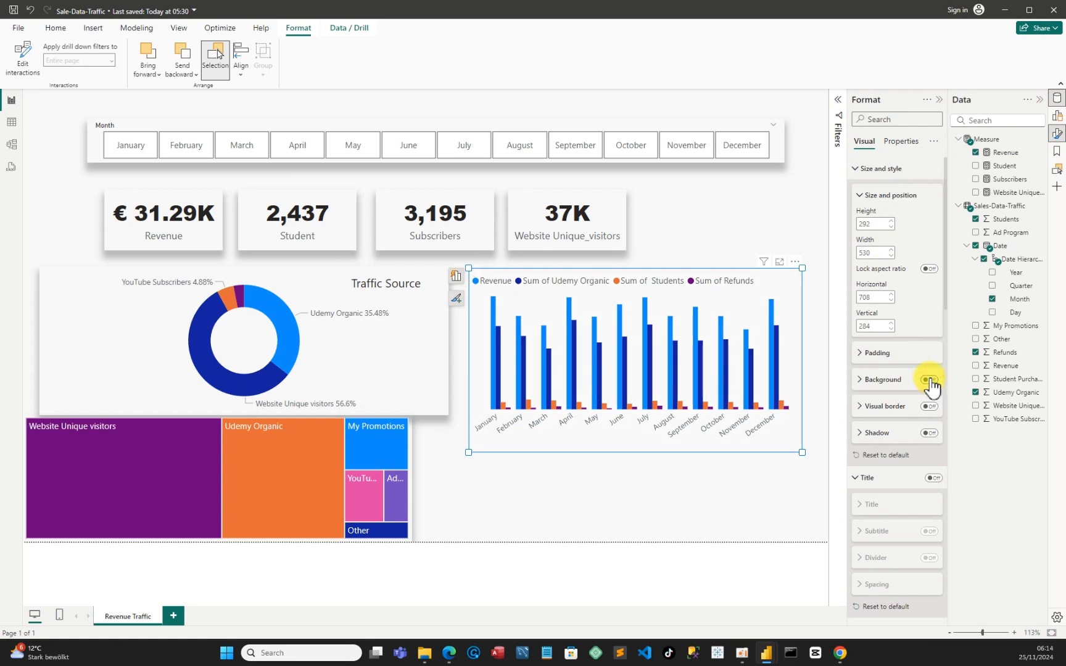
Turn on the column chart's outside shadow and set its position to Bottom
left_click(861, 434)
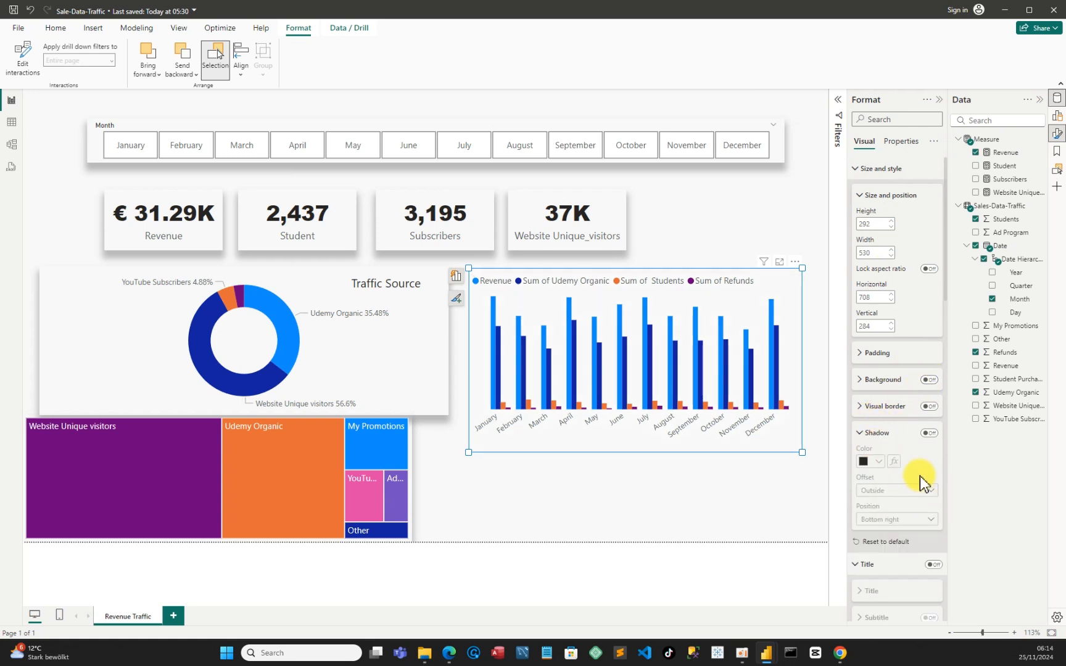
left_click(927, 434)
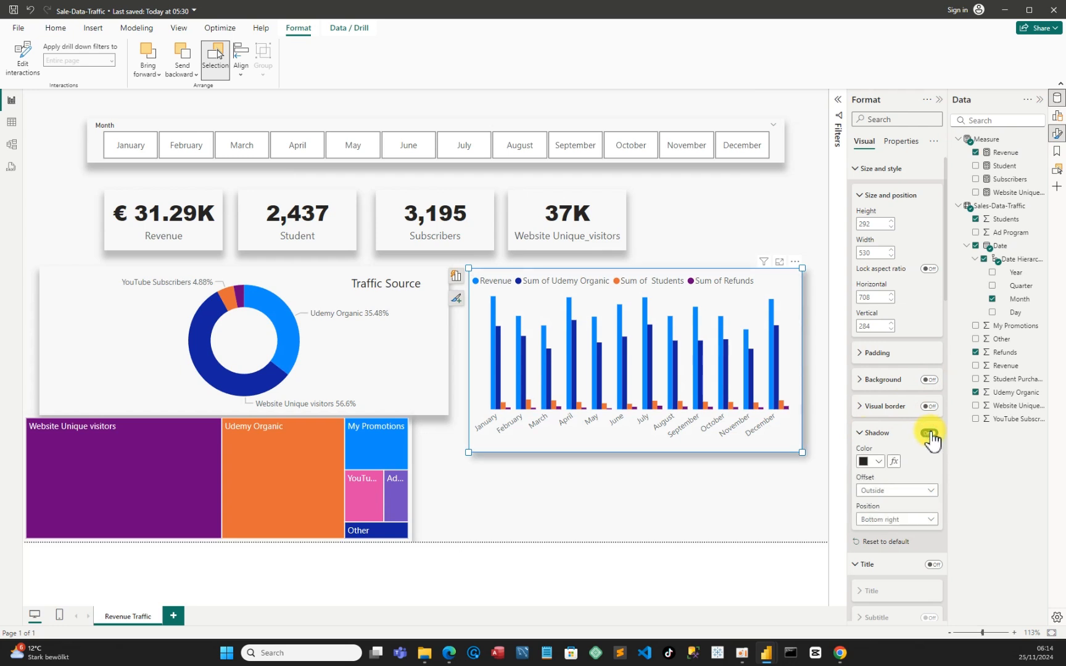
left_click(897, 522)
left_click(881, 409)
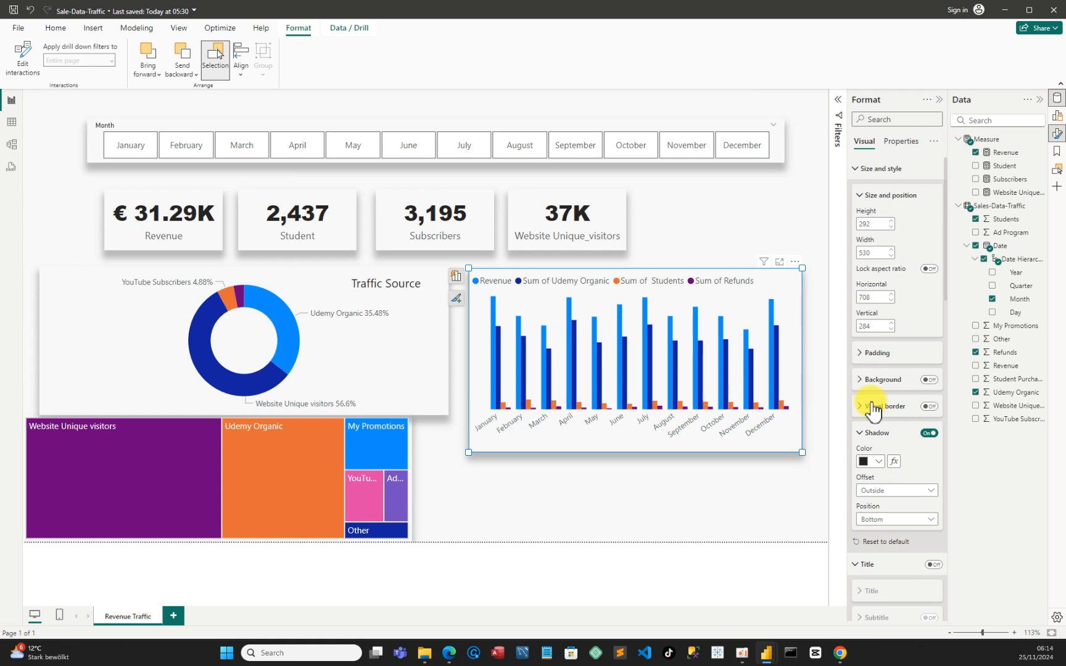
Rename the column chart's Sum of Udemy Organic series to Udemy Organic for this visual
left_click(1057, 116)
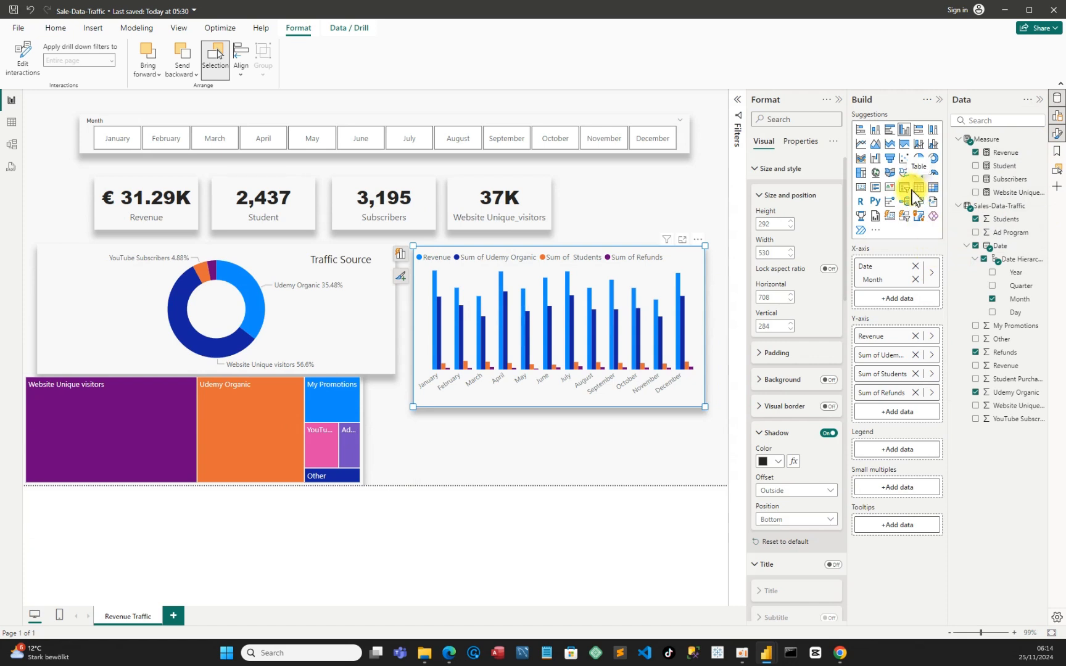
left_click(836, 100)
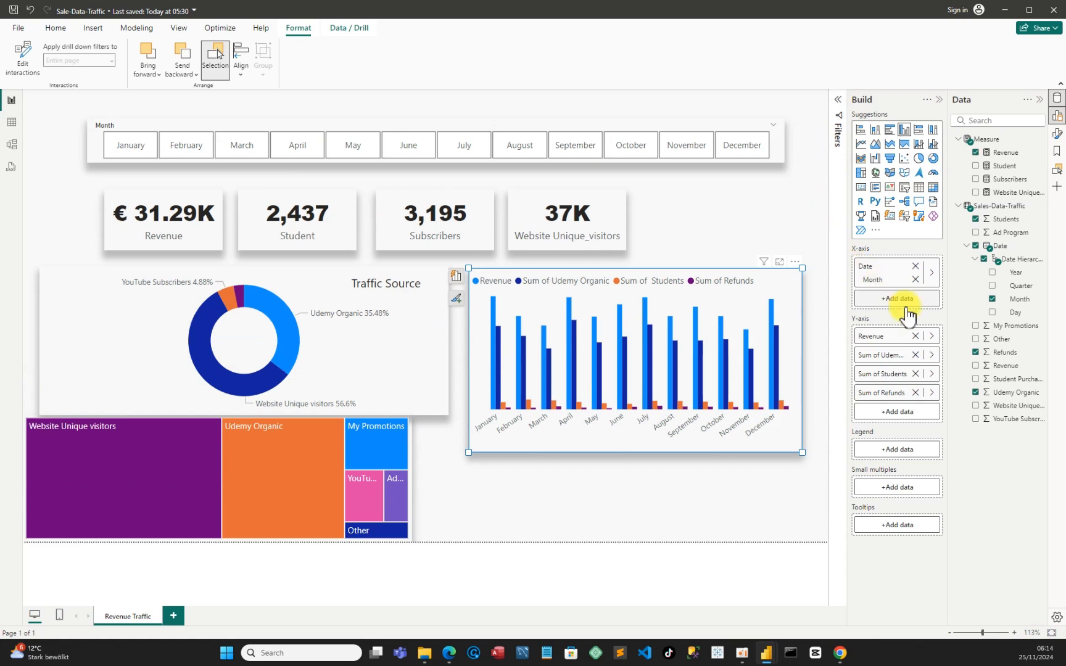
right_click(889, 358)
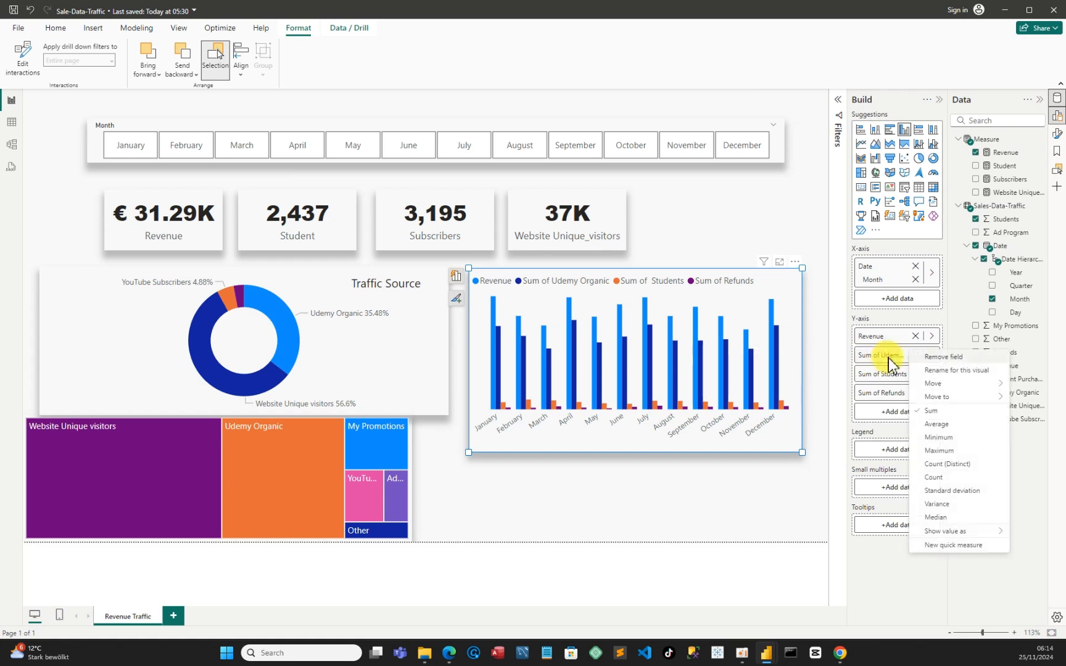
left_click(933, 371)
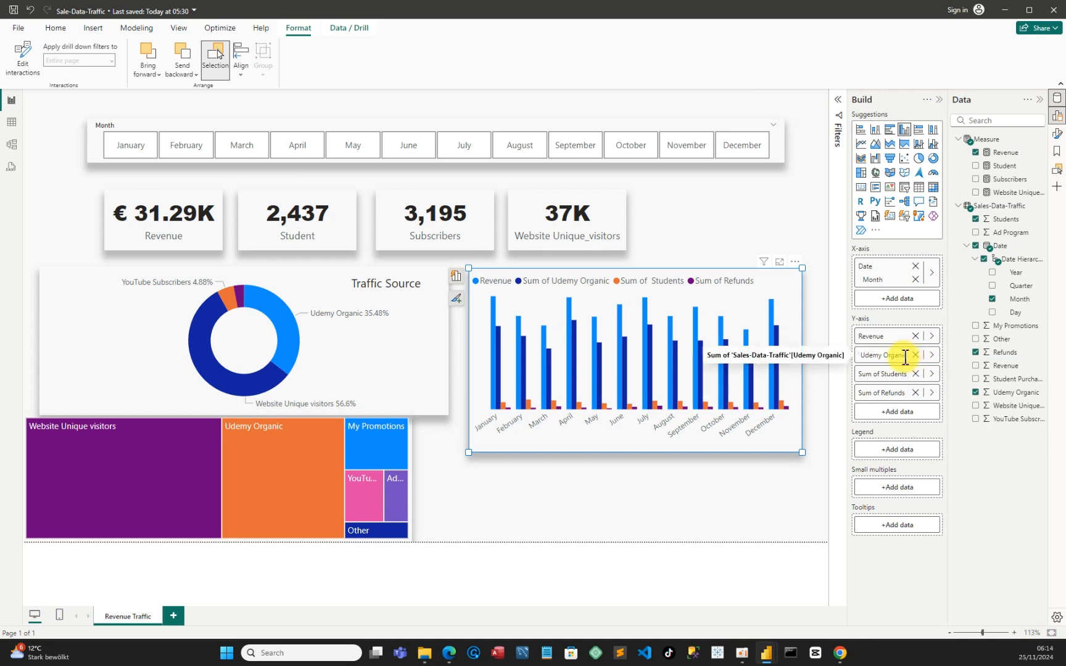
left_click_drag(906, 356, 878, 356)
left_click(881, 355)
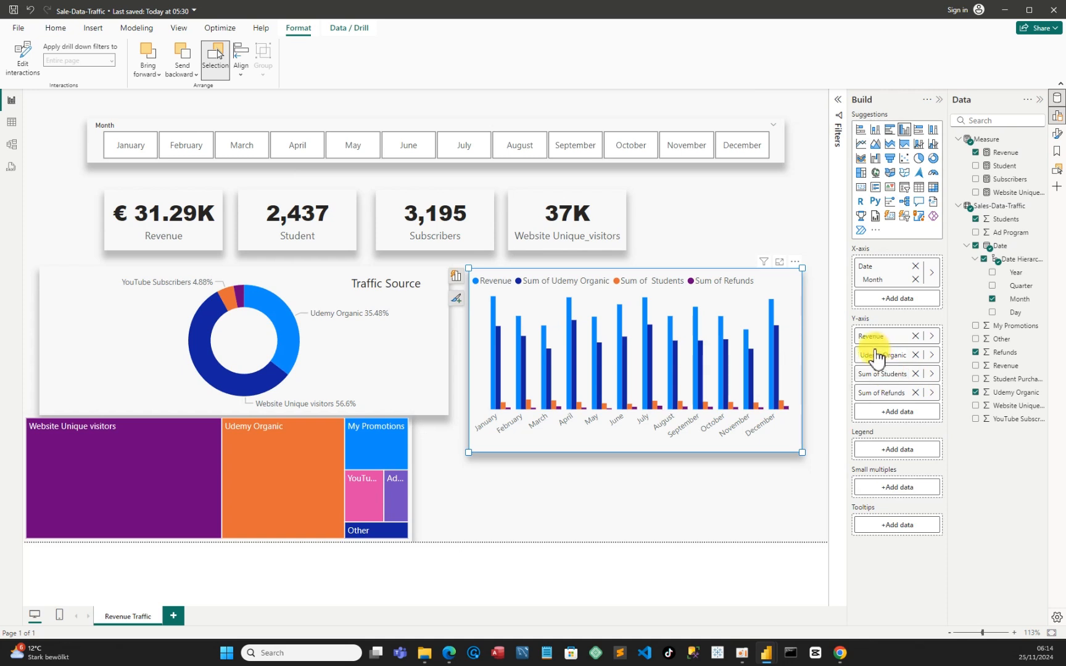
key("Return")
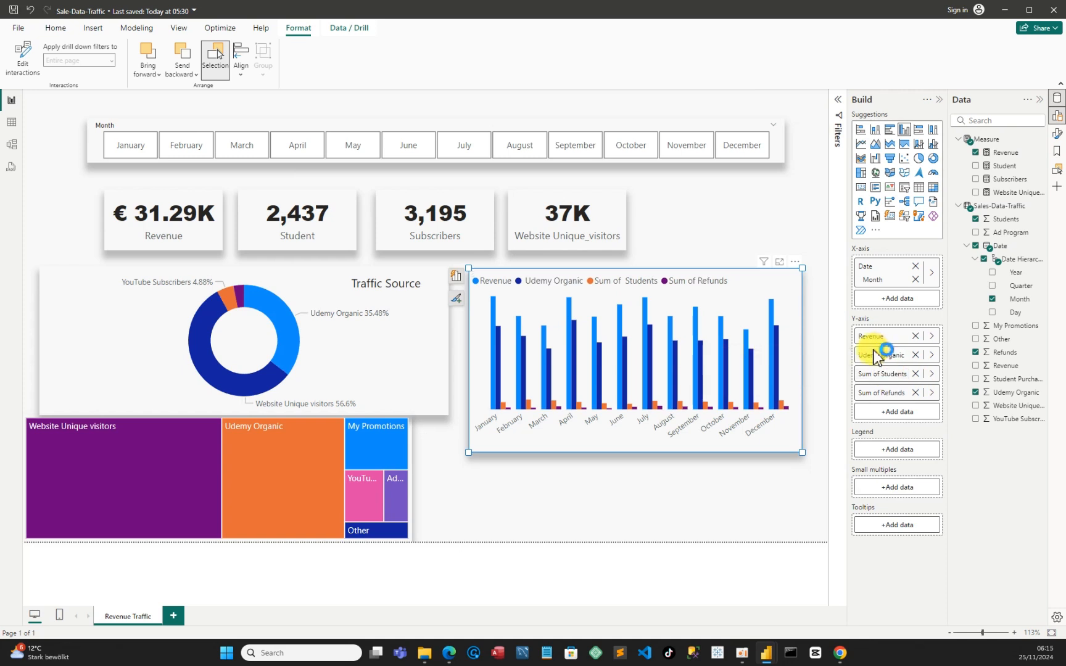
Try to remove the "Sum of" prefix from the column chart's Students series name
right_click(891, 381)
left_click(942, 390)
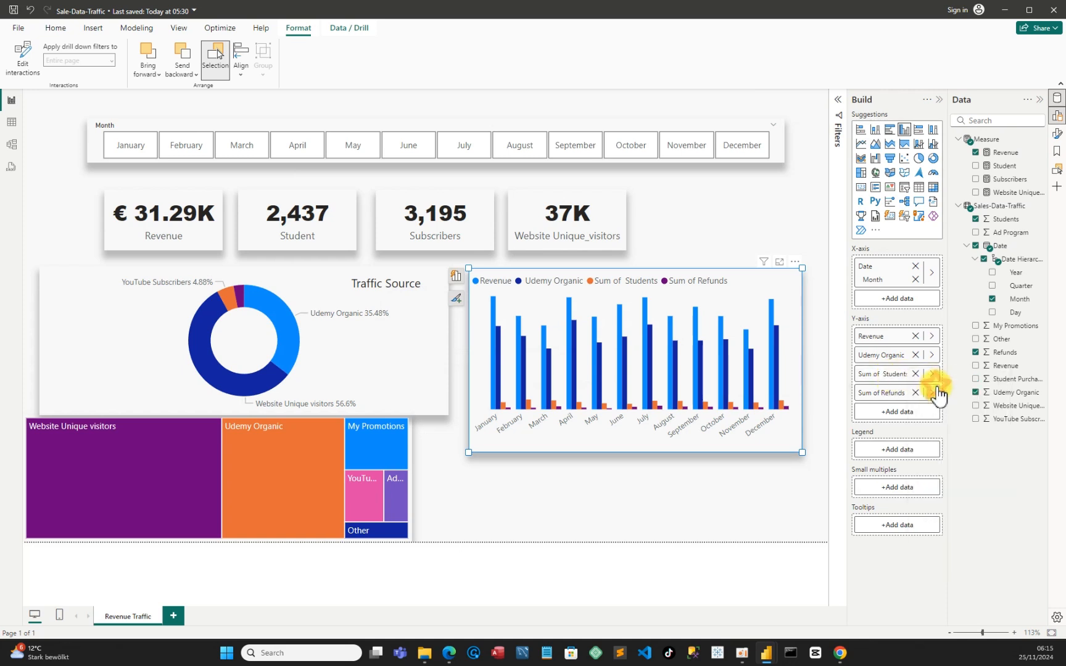
left_click_drag(882, 370, 856, 368)
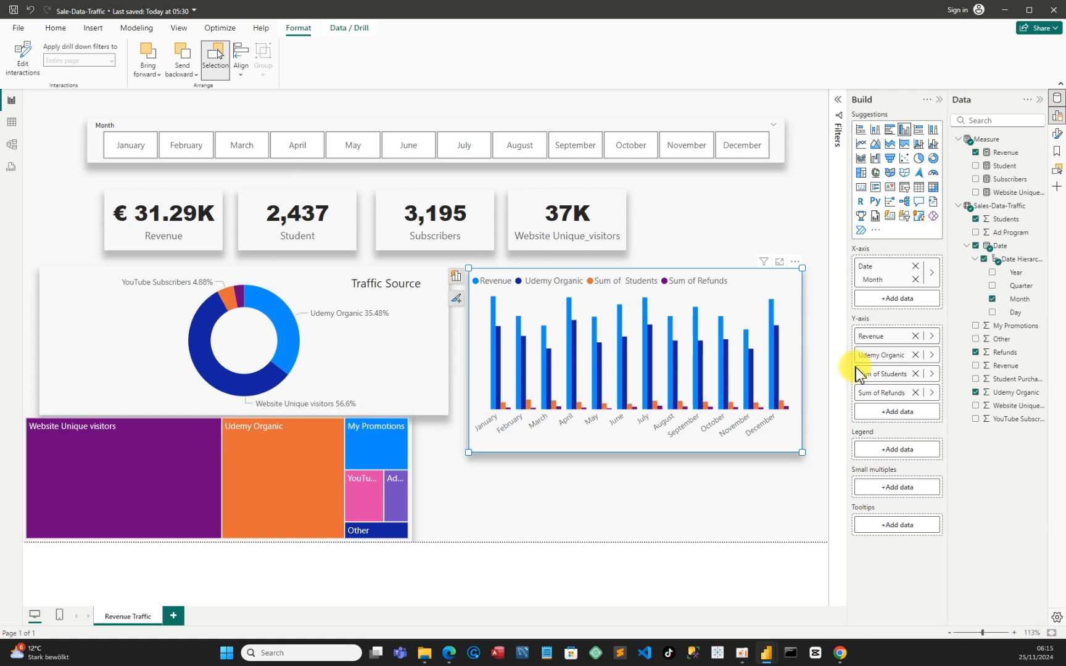
Rename the column chart's Sum of Refunds series to Refunds for this visual
right_click(883, 393)
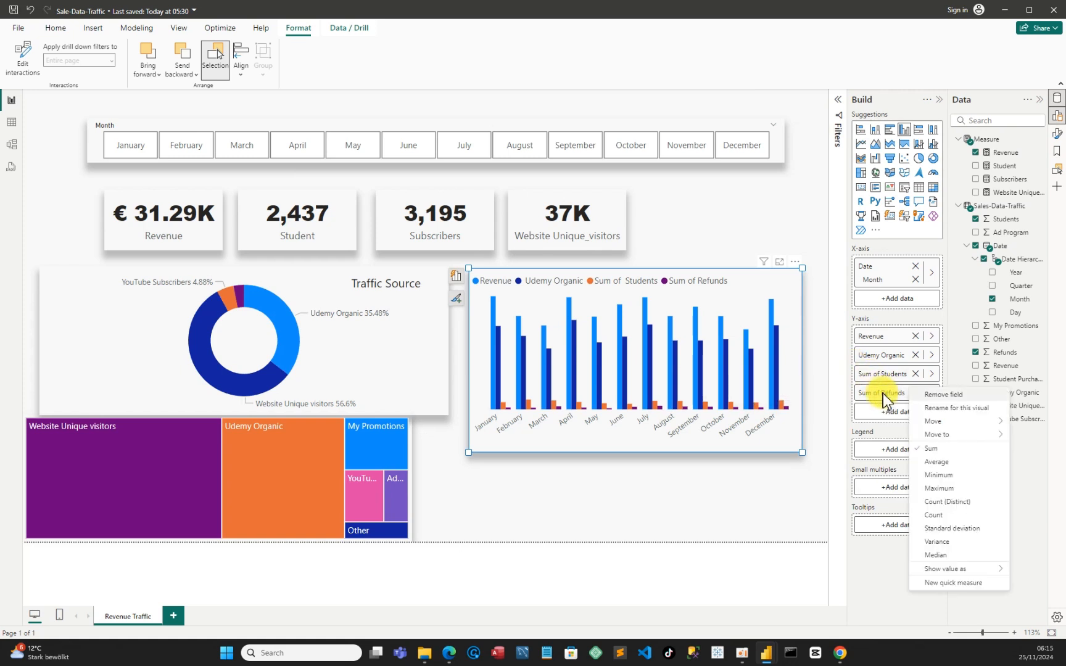
left_click(945, 408)
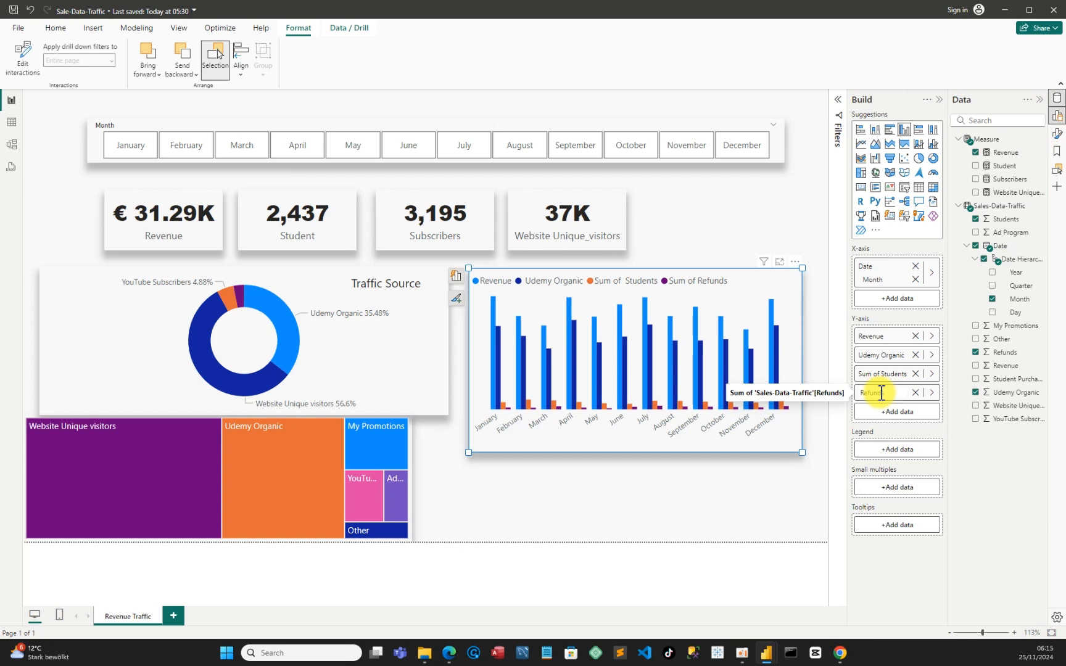
key("Return")
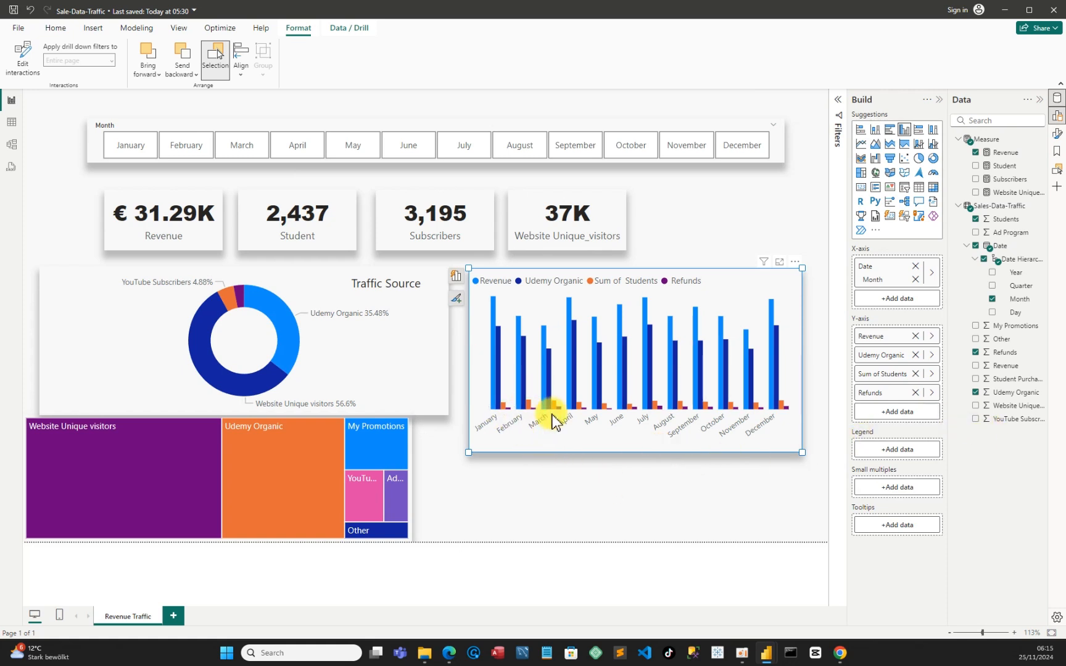
left_click(757, 514)
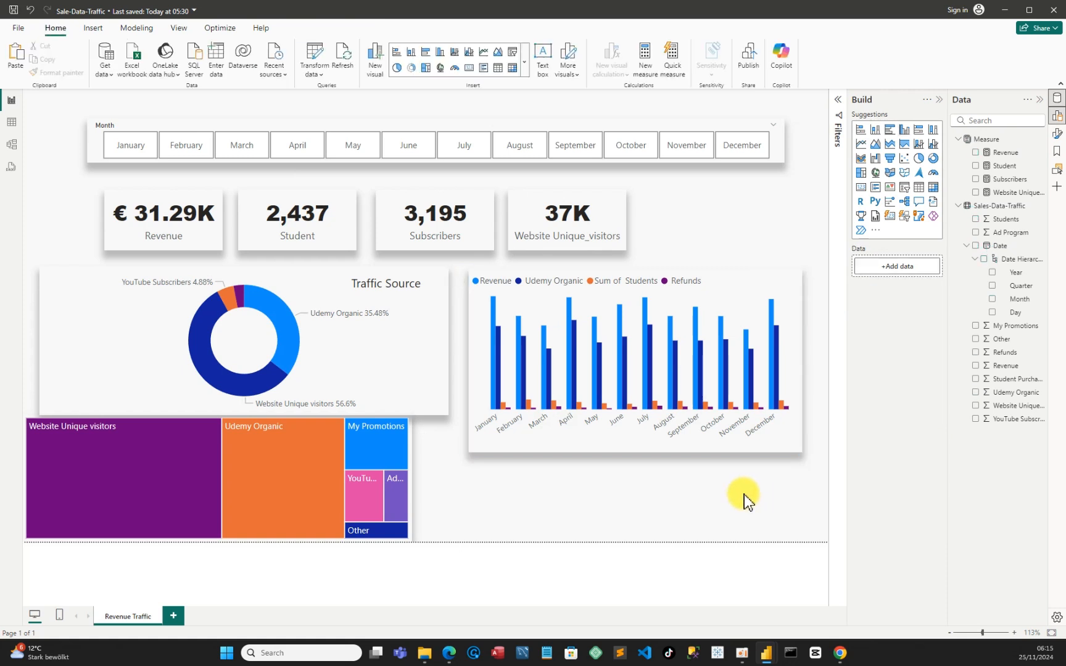
Set the position of the monthly column chart's legend to Top center
left_click(741, 290)
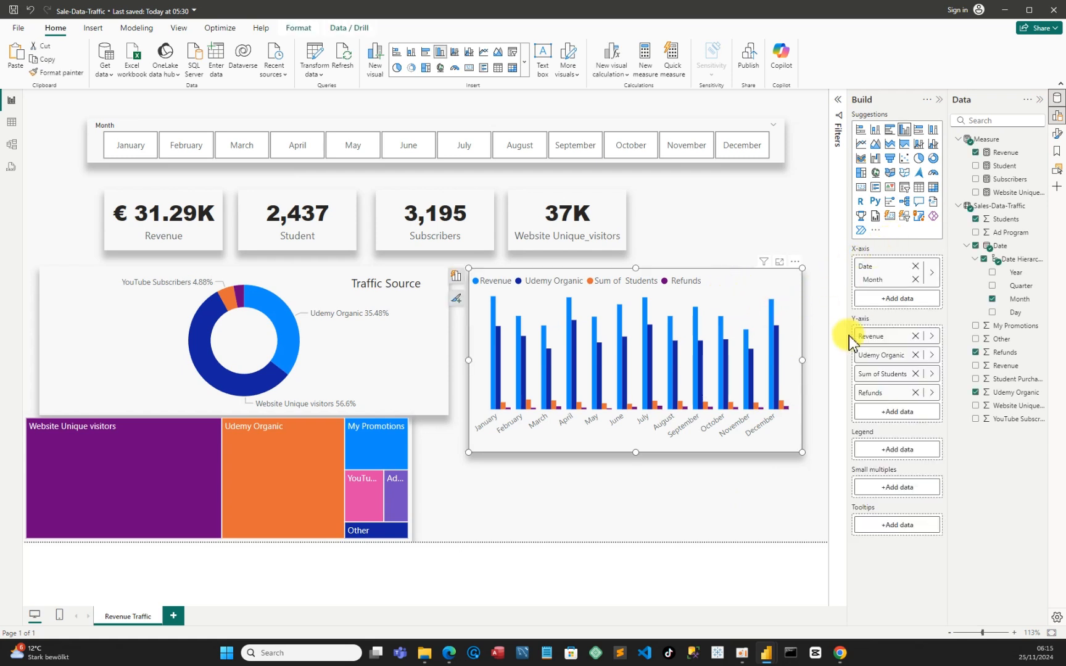
left_click(794, 262)
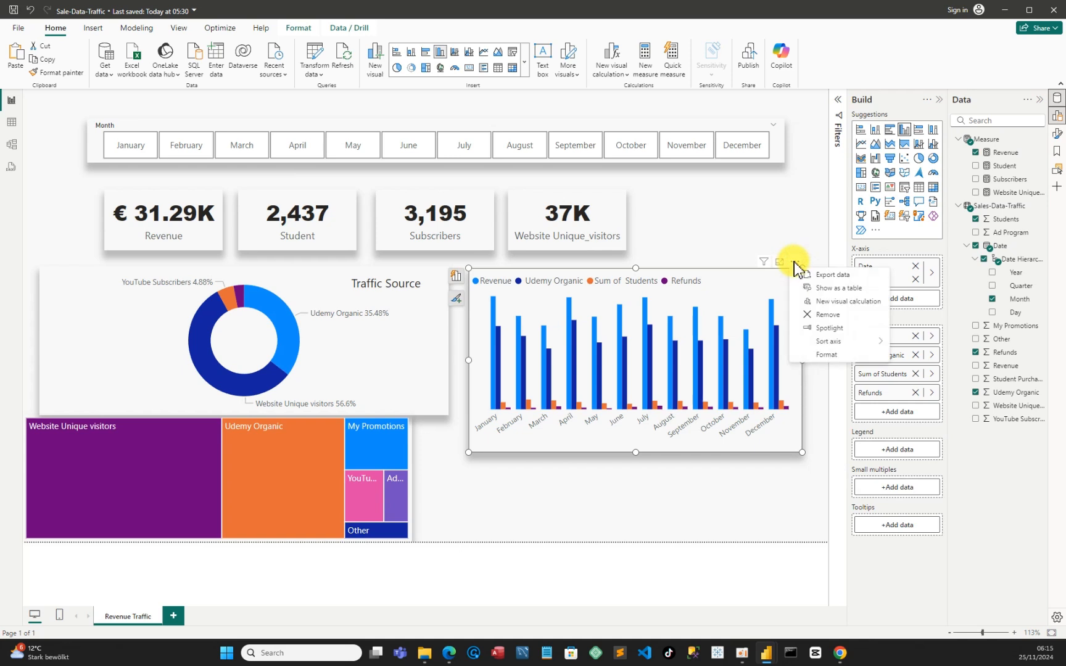
left_click(825, 357)
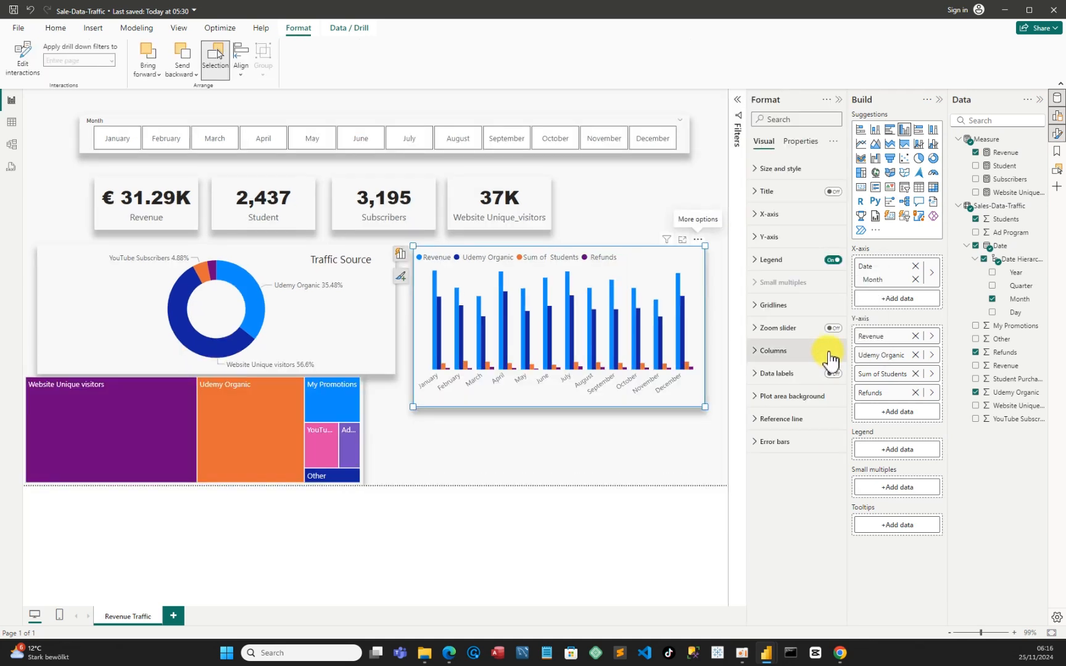
left_click(757, 260)
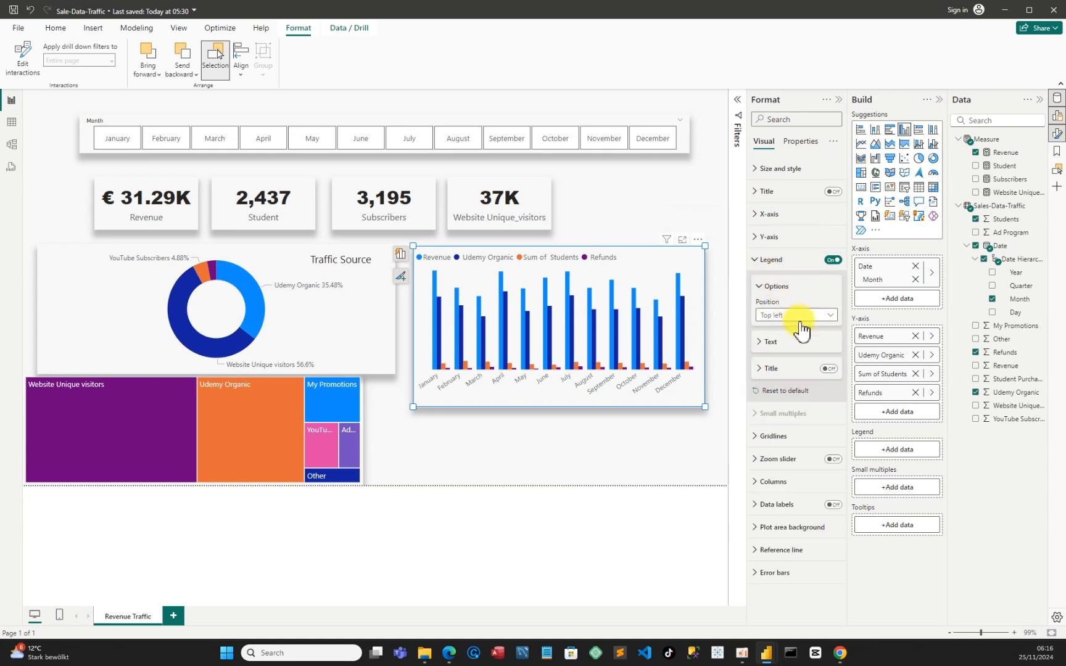
left_click(830, 316)
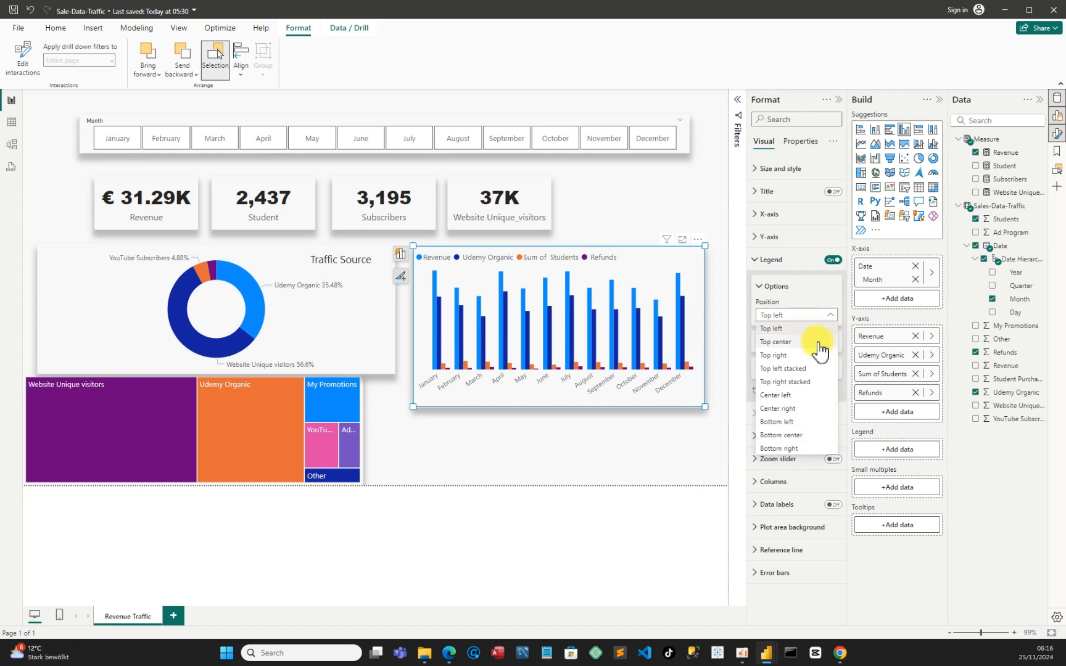
left_click(782, 343)
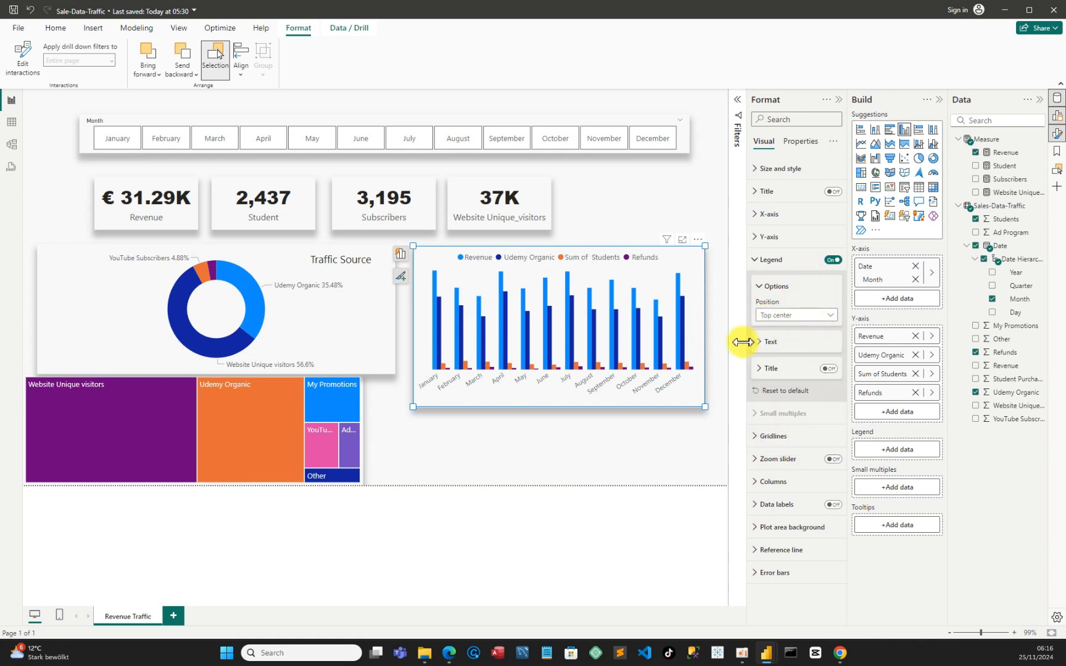
left_click(683, 432)
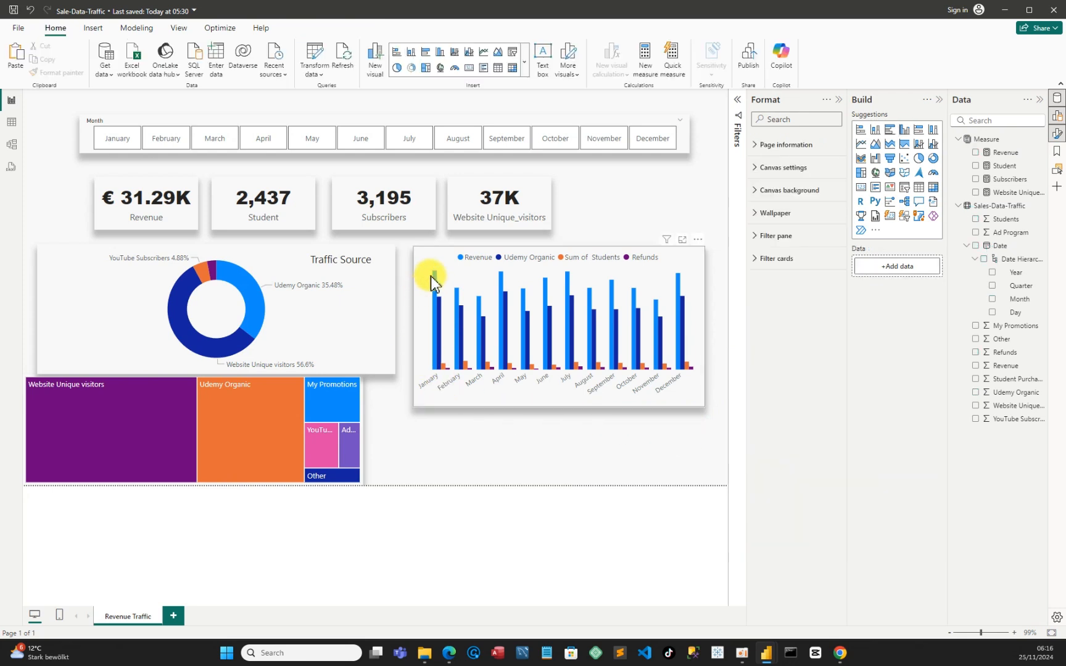
Inspect the January values of the Revenue, Udemy Organic and Students series in the column chart
mouse_move(433, 274)
mouse_move(438, 304)
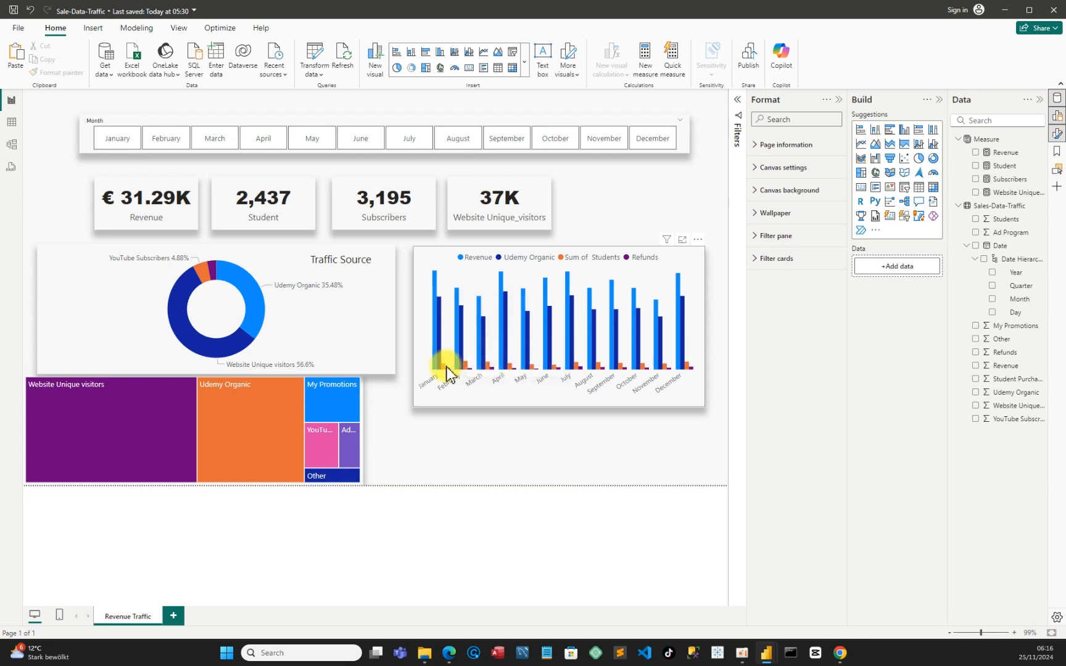
mouse_move(444, 372)
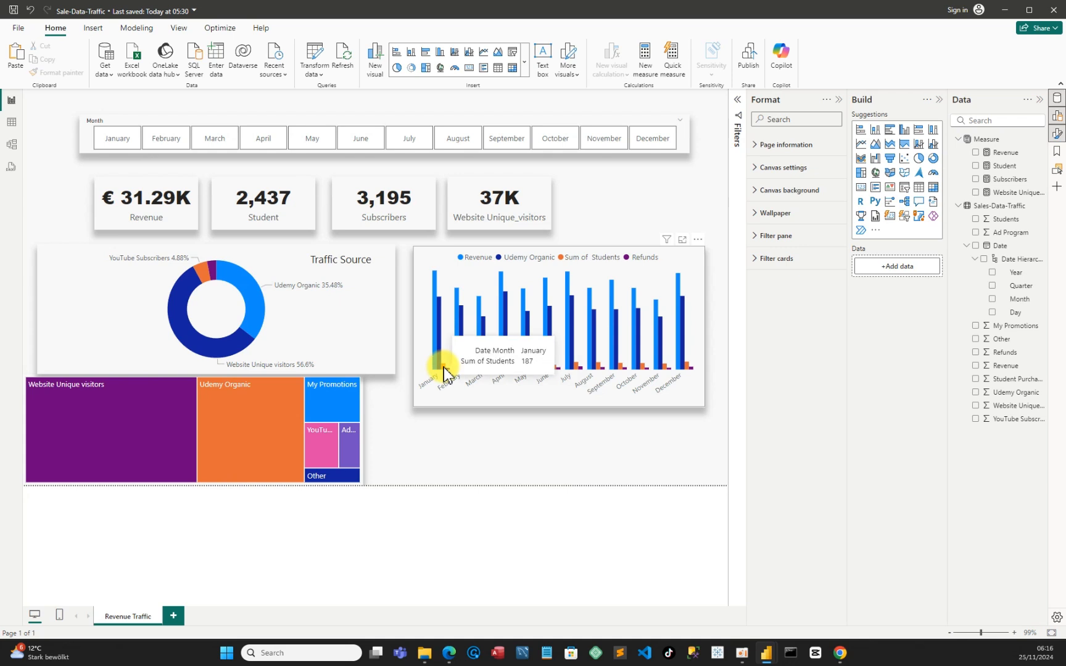
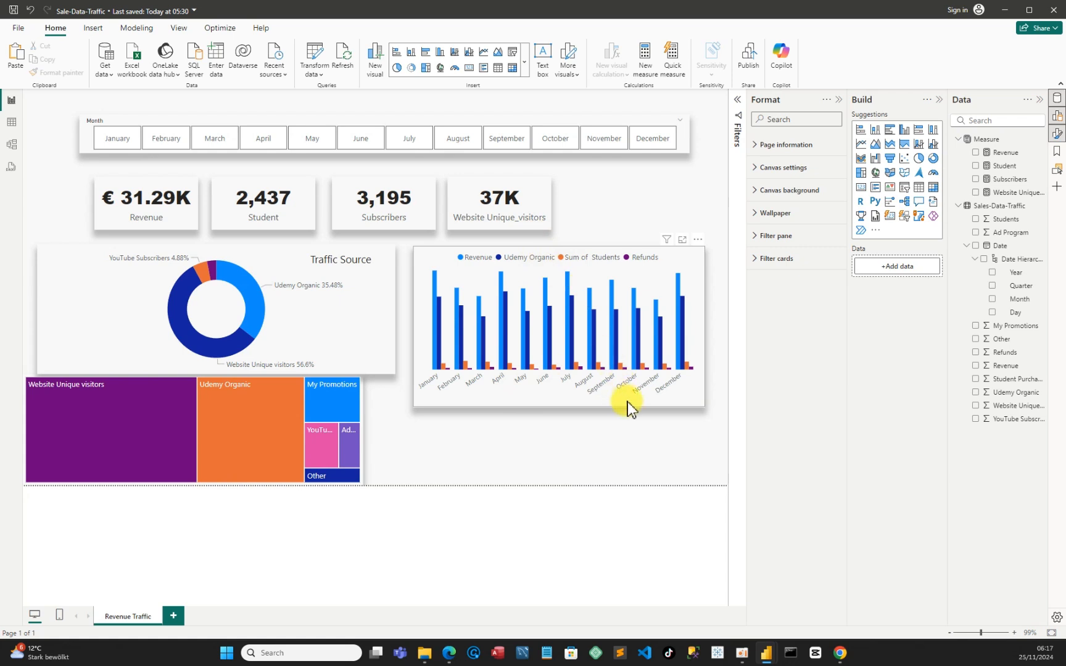
Make the monthly column chart wider and shorter, and move it up beside the Traffic Source donut chart
left_click(670, 404)
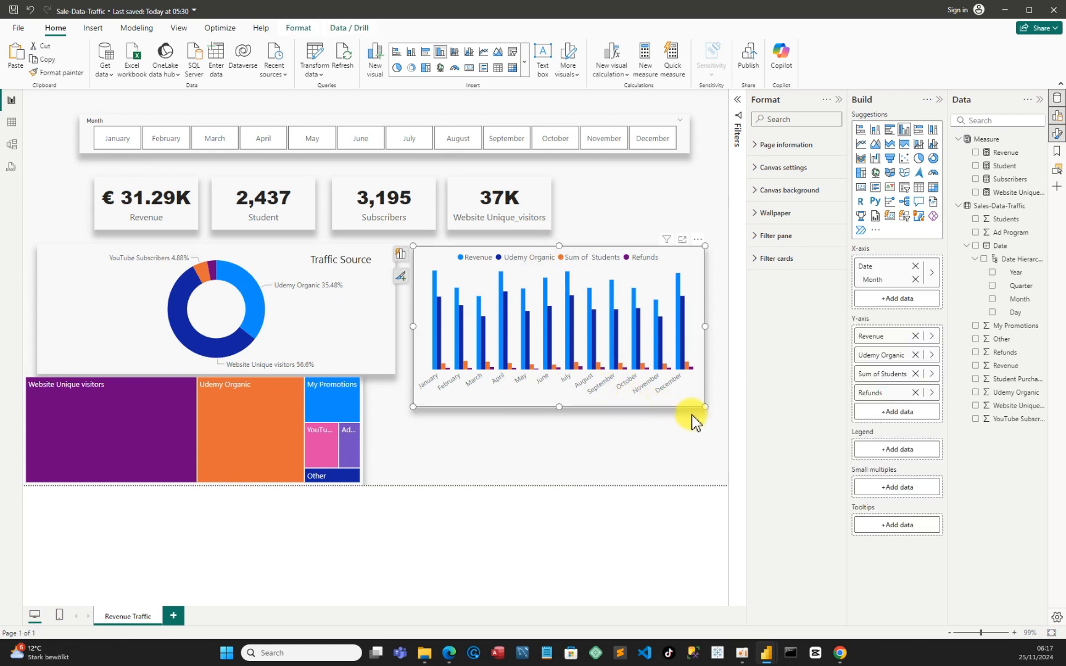
left_click_drag(702, 406, 716, 384)
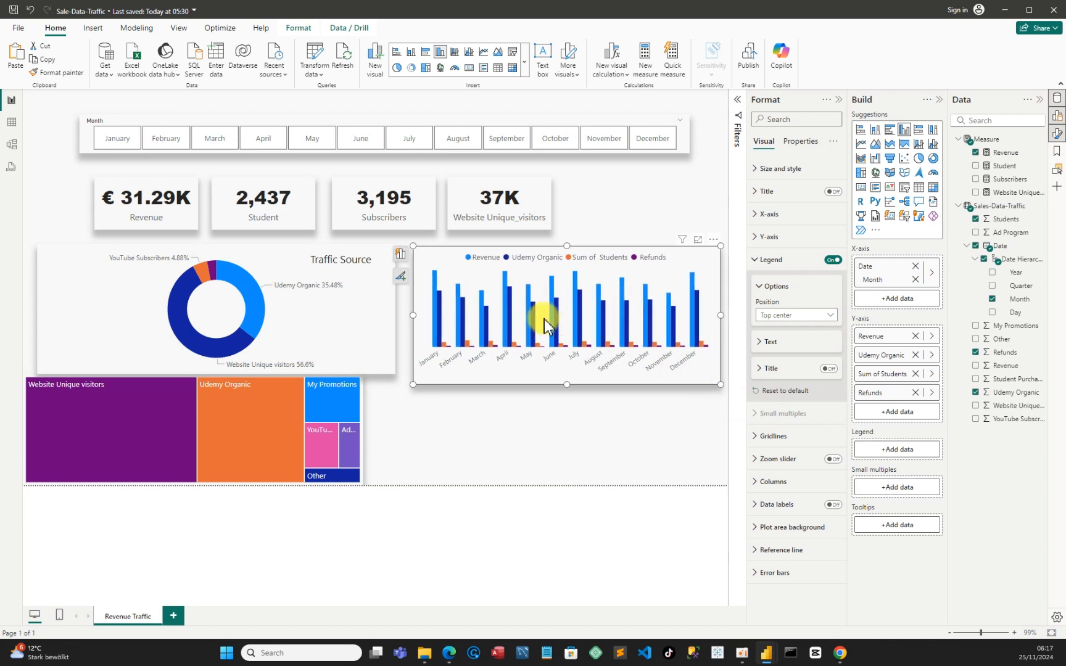
left_click_drag(434, 265, 433, 254)
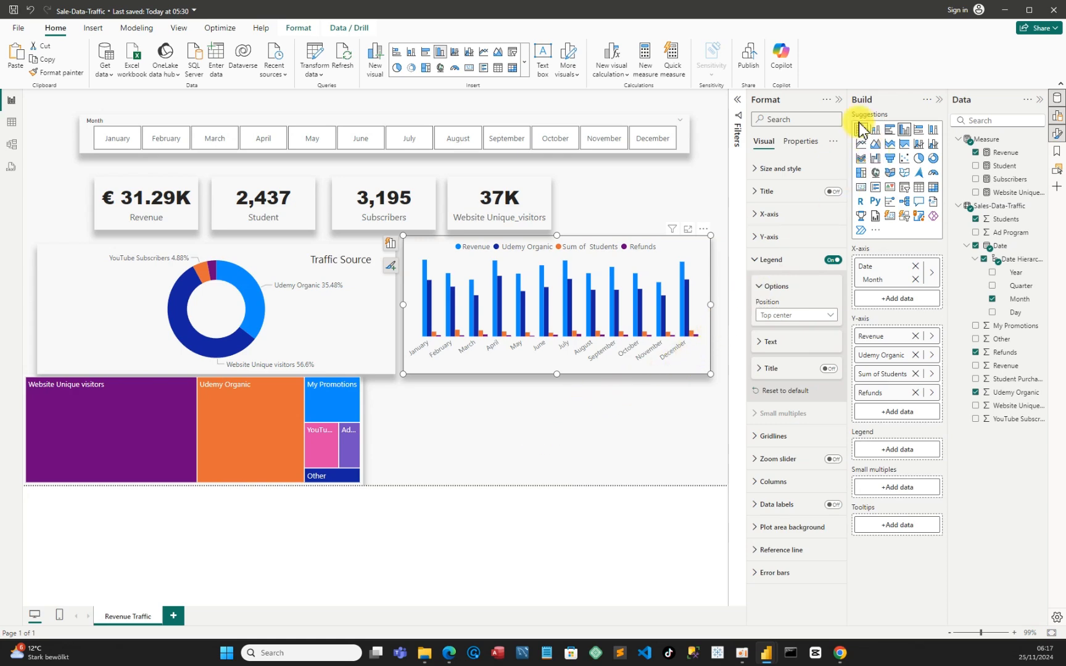
left_click(838, 100)
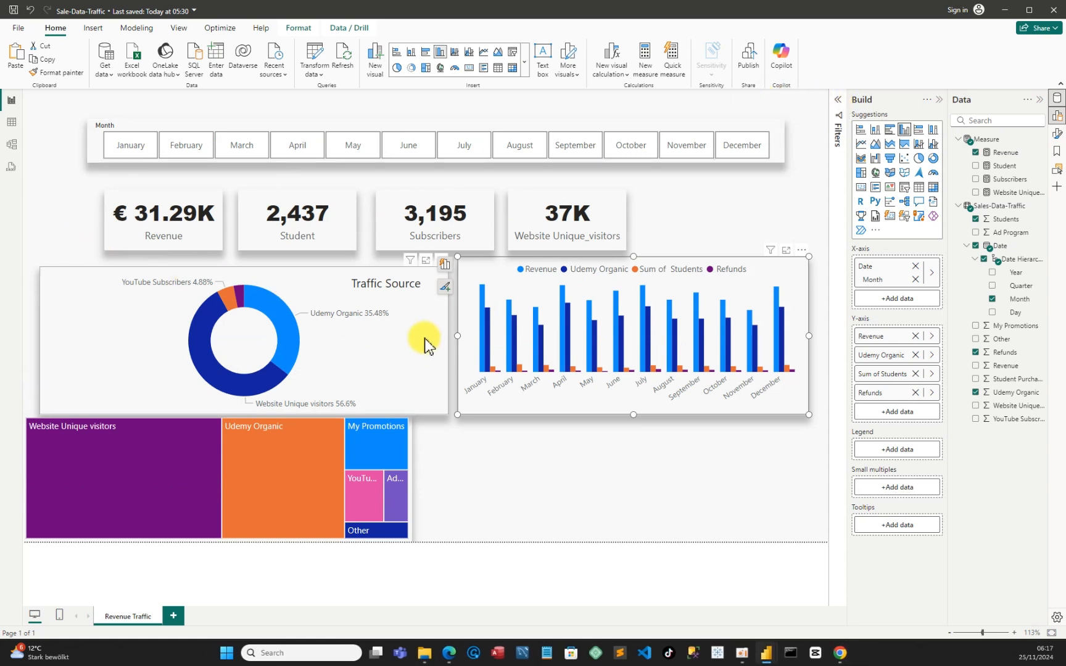
Try converting the monthly column chart to a line chart, and undo the conversion
left_click(861, 148)
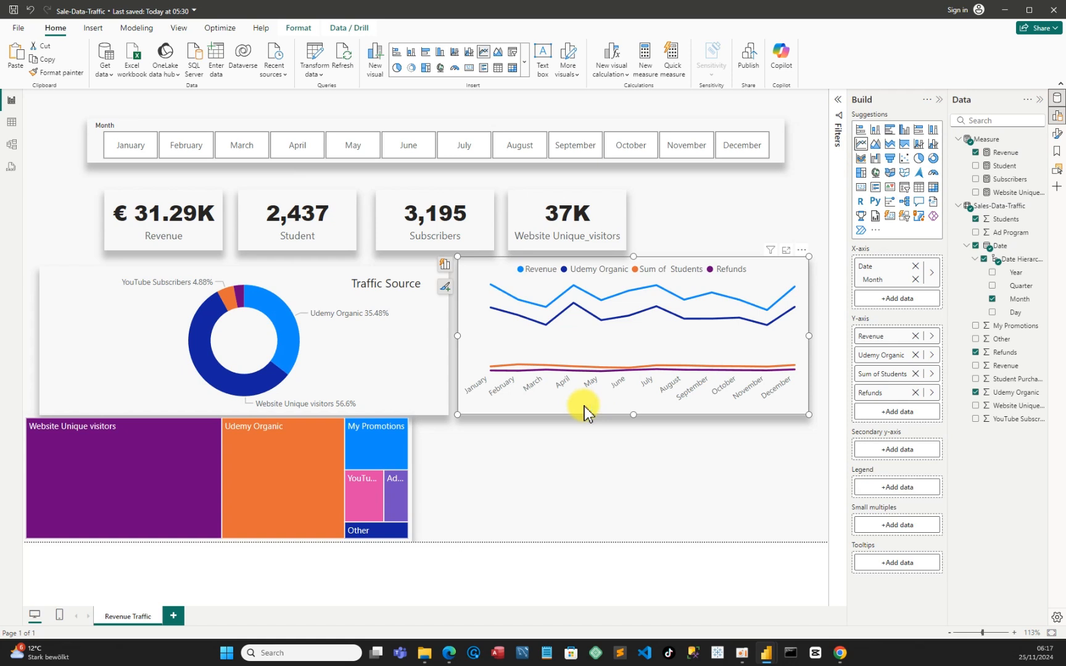
key("ctrl+z")
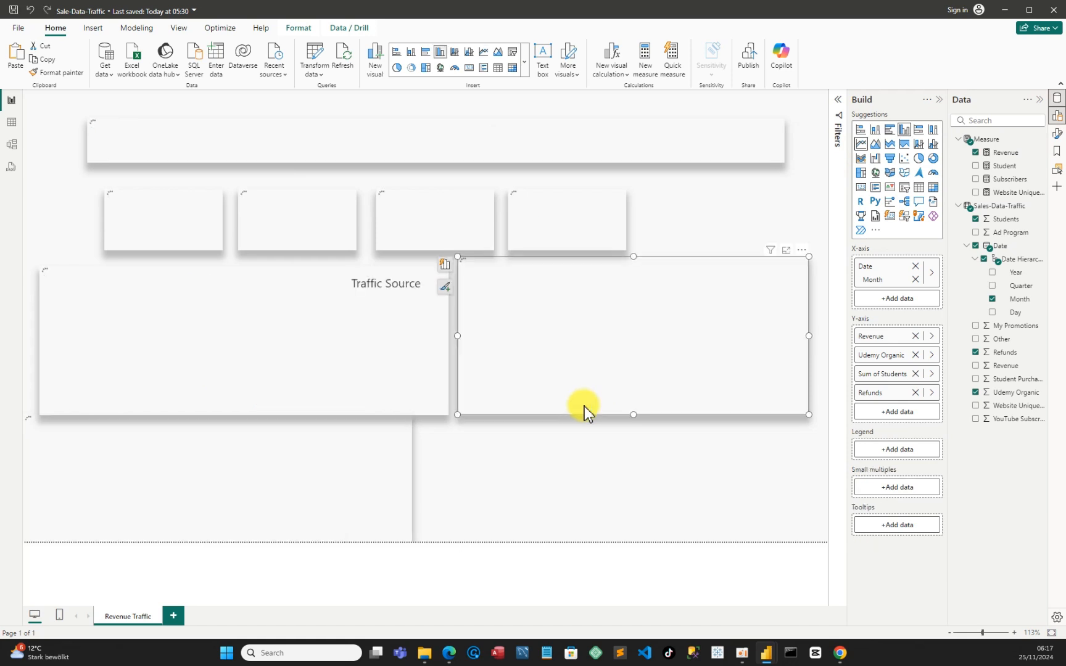
Insert a blank line chart about 622 wide and 201 high below the column chart, beside the treemap
left_click(762, 219)
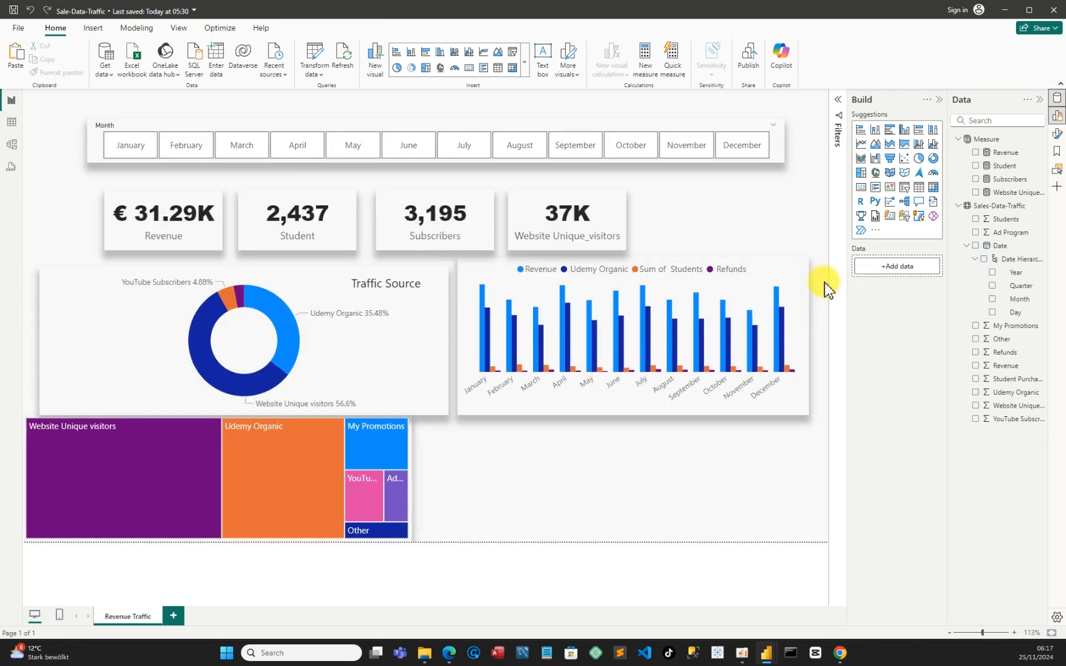
left_click(861, 148)
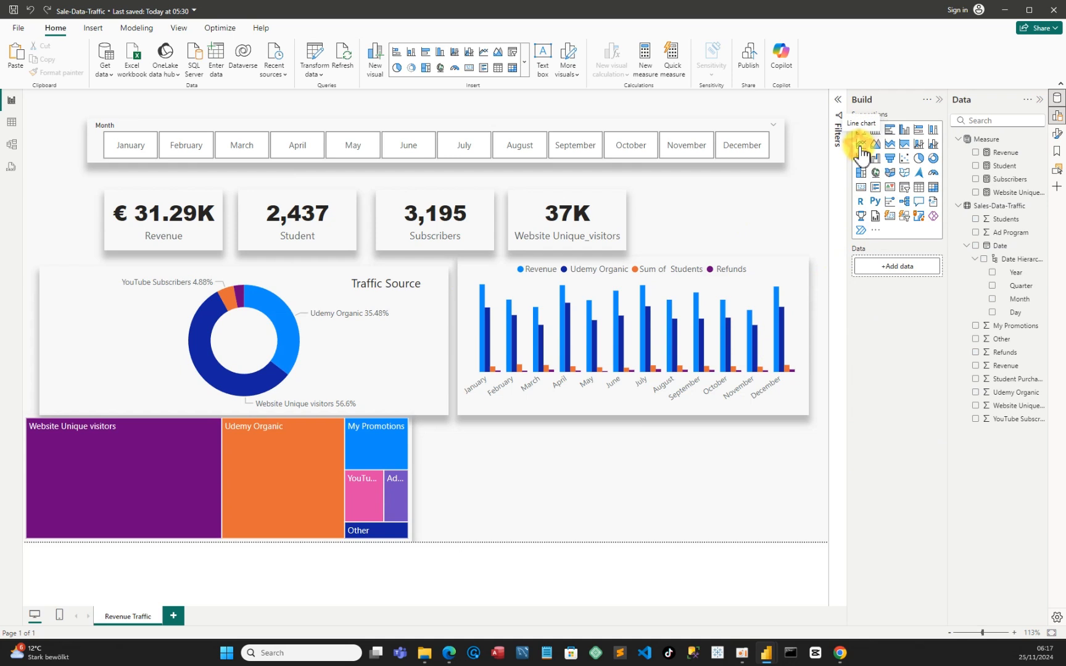
left_click_drag(197, 371, 819, 483)
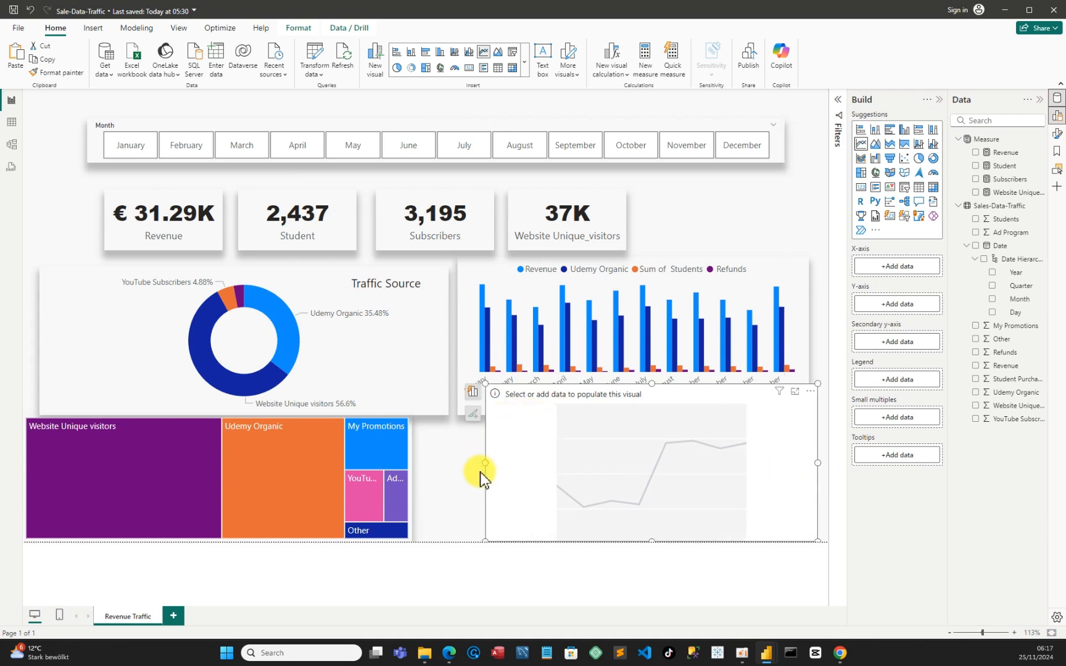
left_click_drag(485, 460, 426, 474)
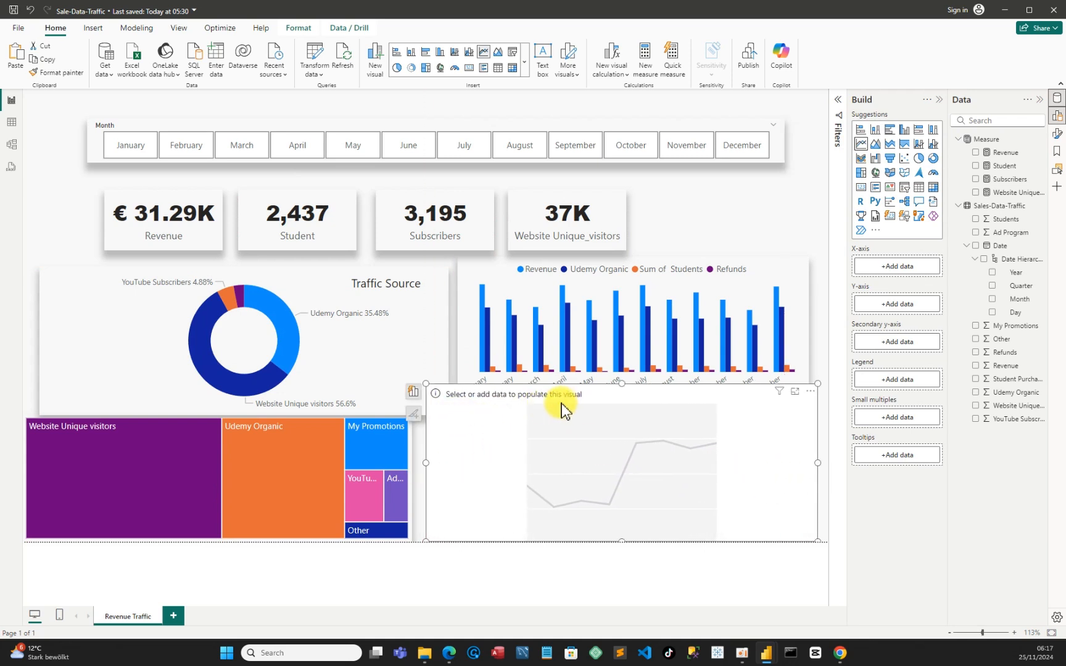
left_click_drag(617, 383, 611, 416)
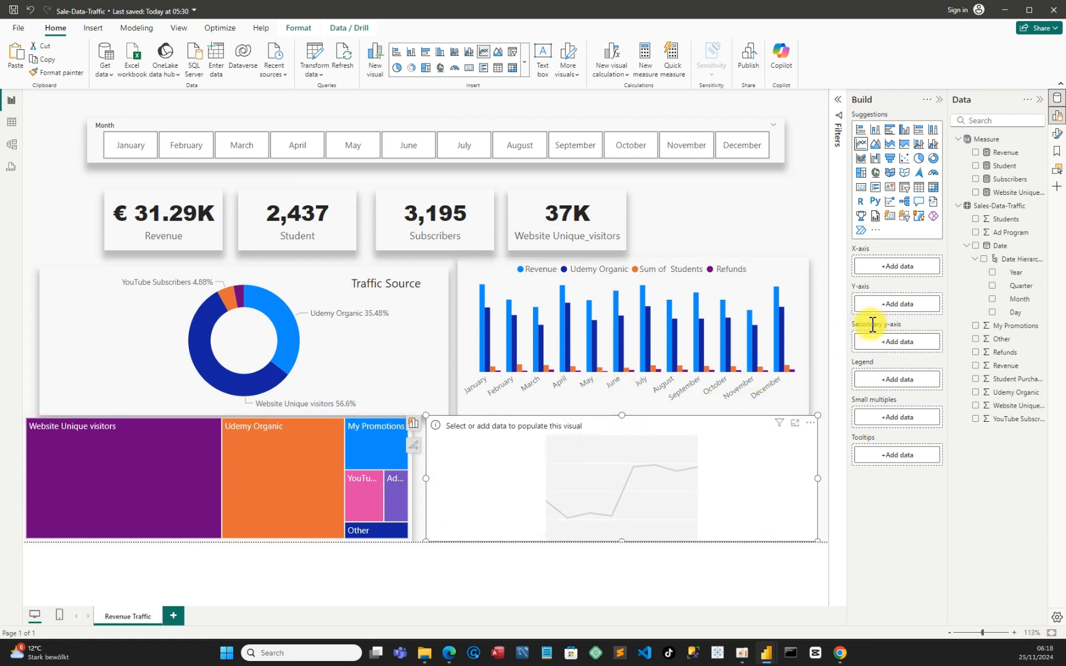
Plot the Revenue measure by Month from the date hierarchy in the new line chart
left_click(977, 153)
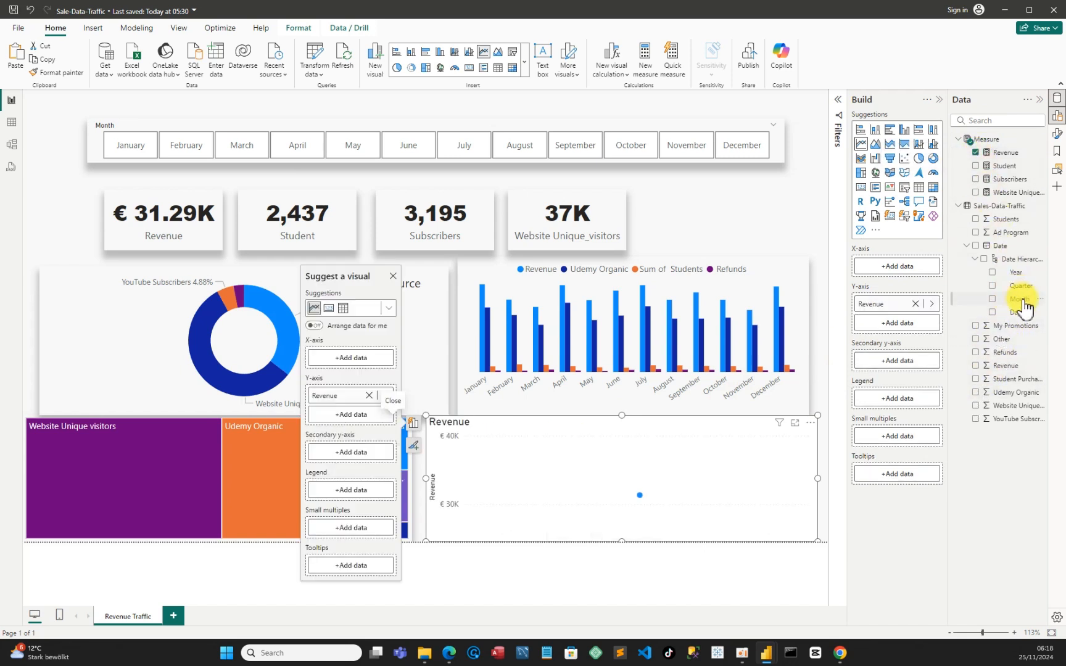
left_click(992, 300)
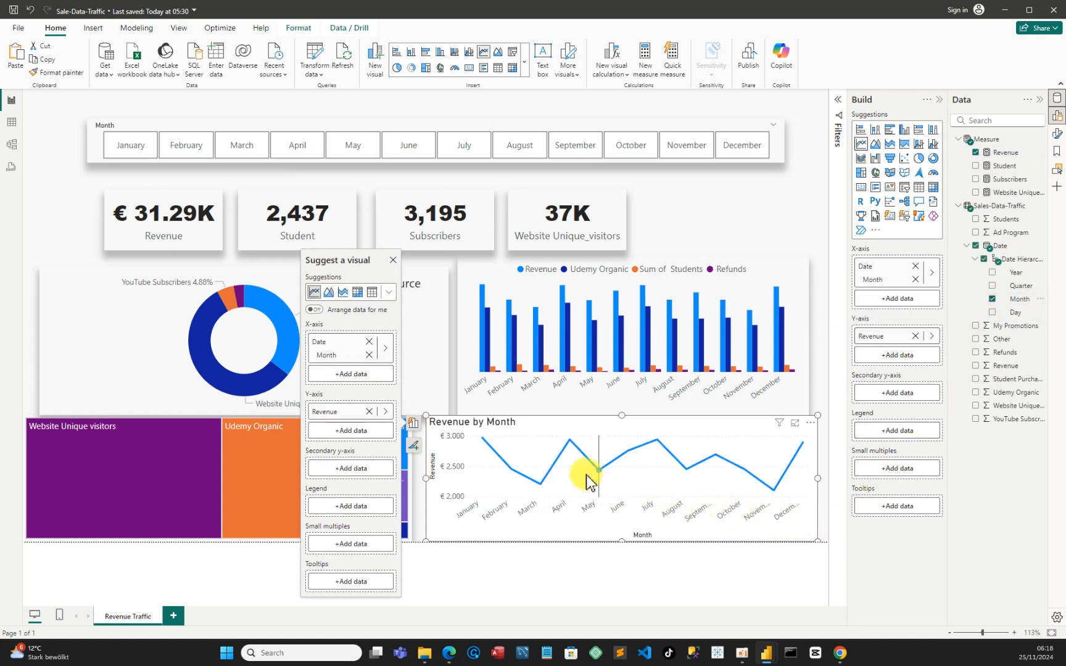
mouse_move(596, 469)
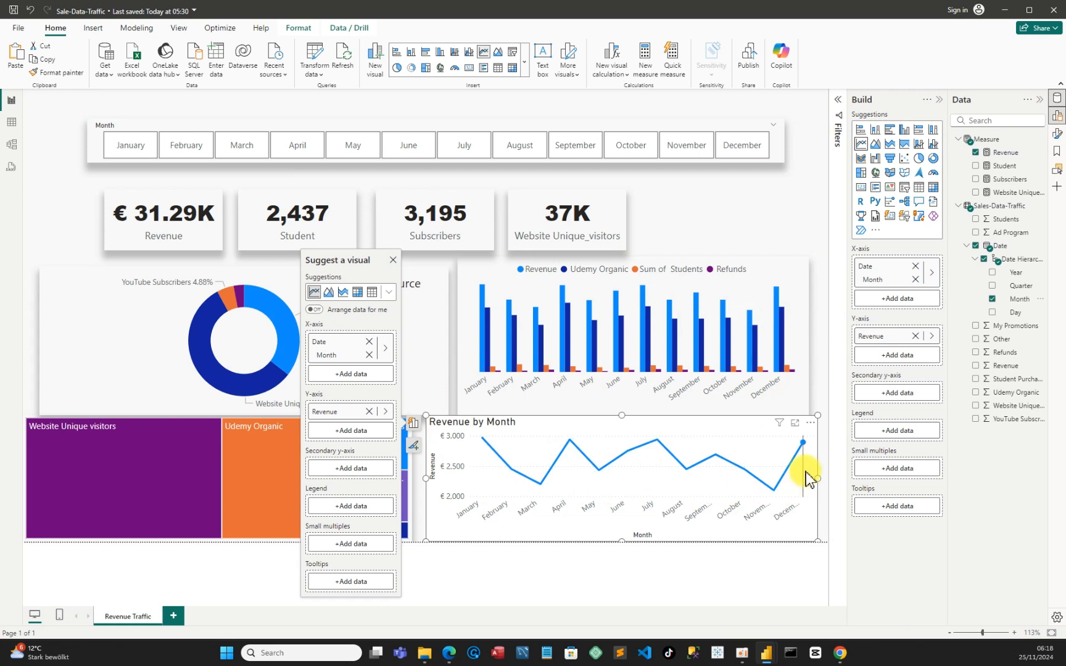
Center the Revenue by Month title horizontally on the line chart
left_click(810, 423)
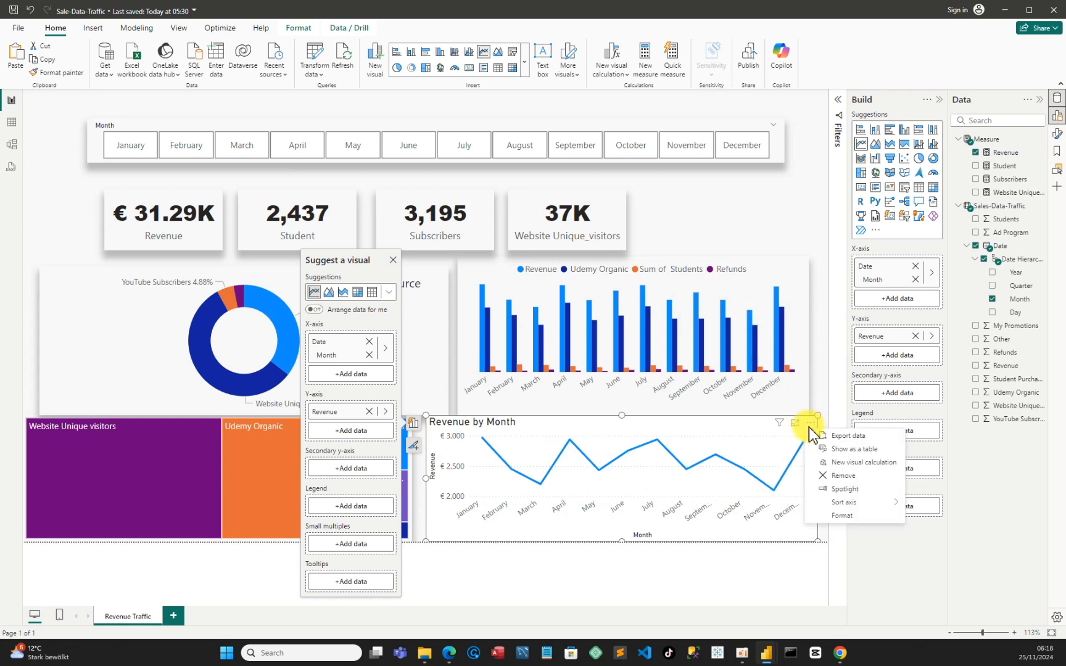
left_click(845, 515)
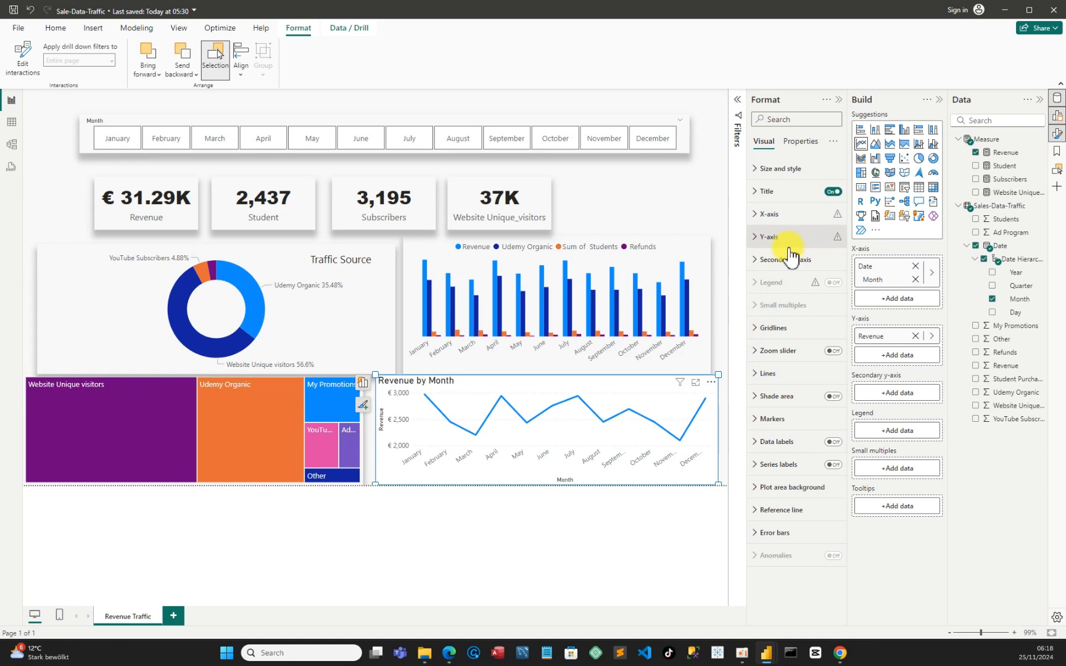
left_click(758, 196)
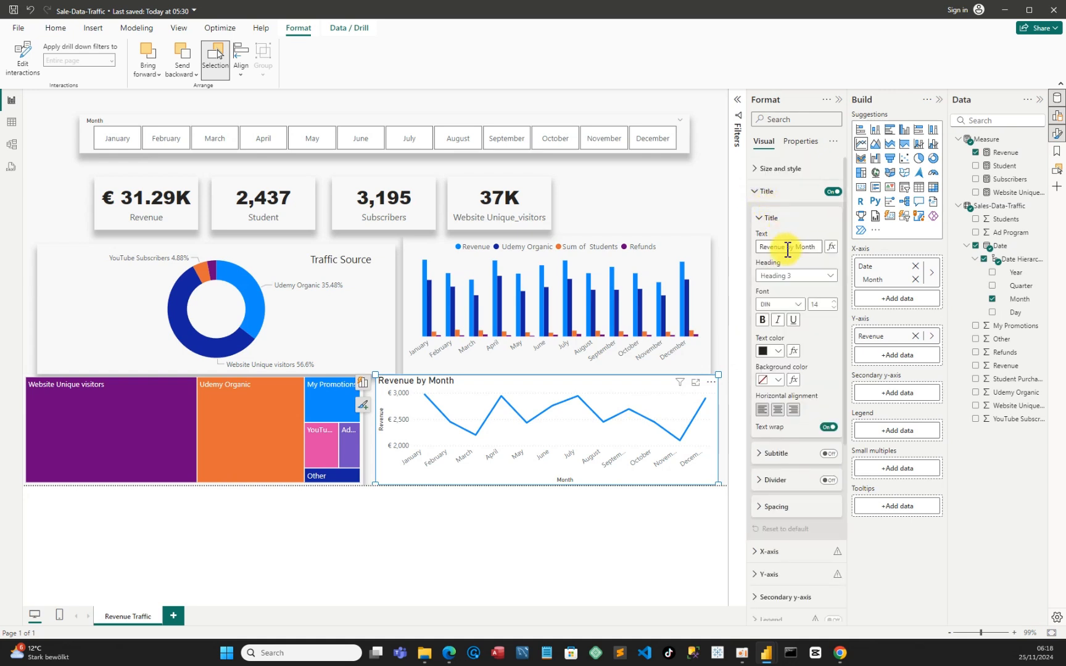
left_click(777, 410)
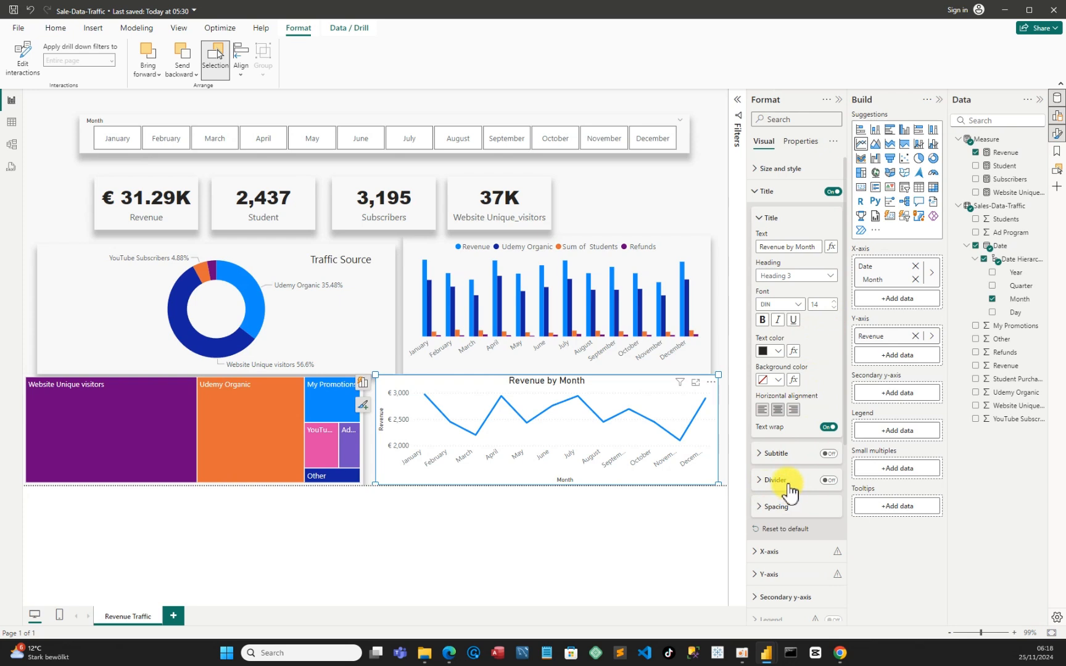
Turn off the Revenue by Month line chart's background
left_click(753, 170)
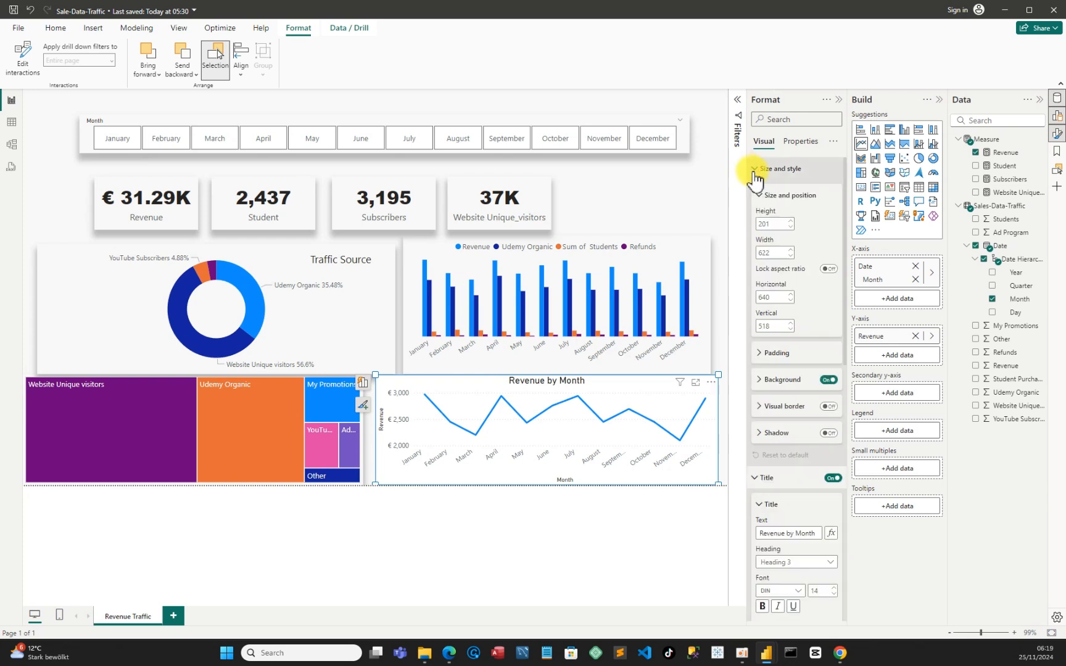
left_click(826, 380)
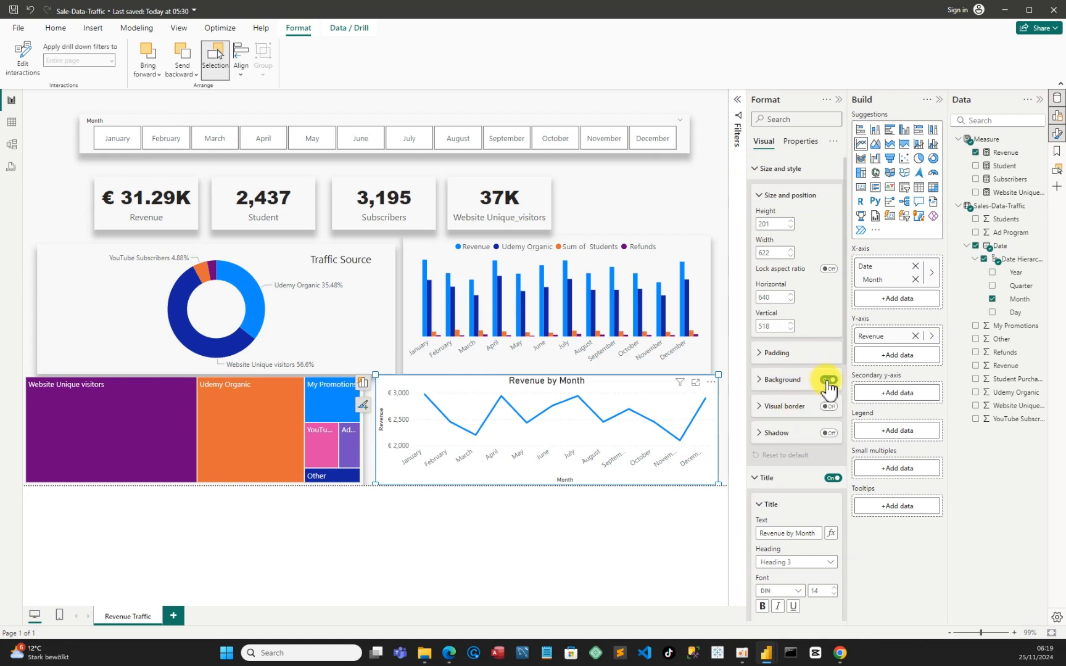
left_click(827, 381)
left_click(828, 381)
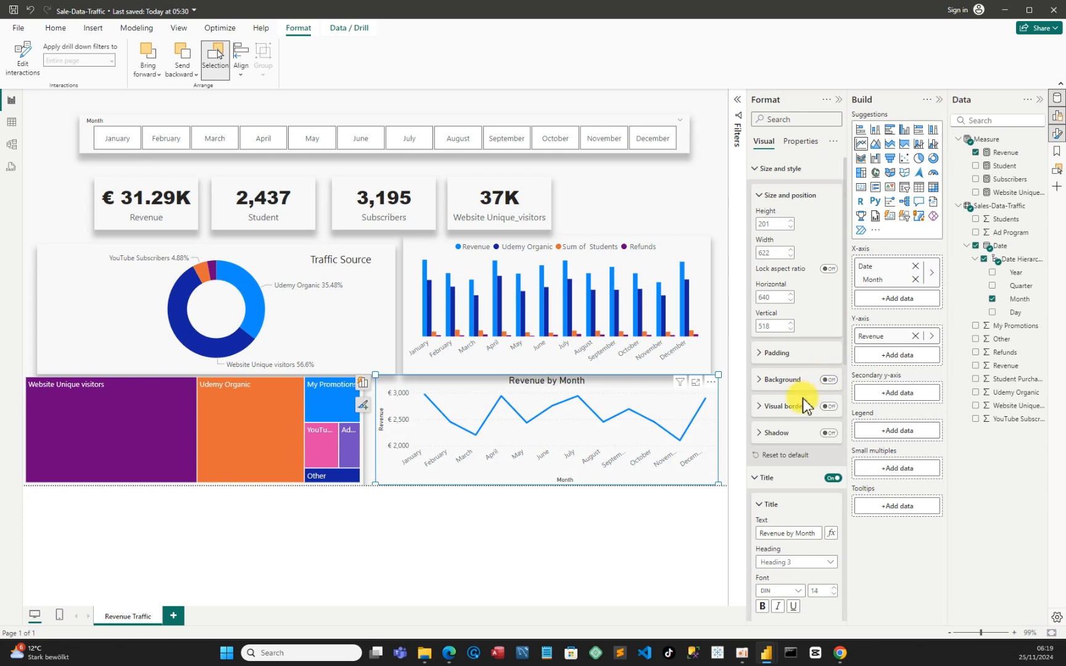
Enable a shadow on the Revenue by Month line chart and set its position to Bottom
left_click(763, 434)
left_click(828, 434)
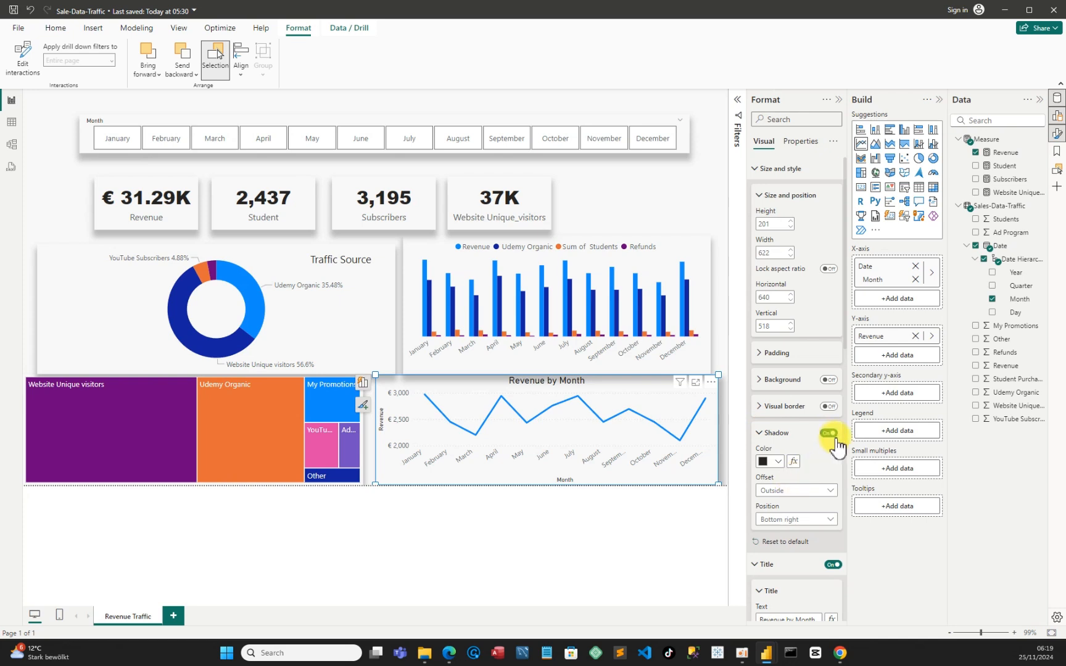
left_click(796, 520)
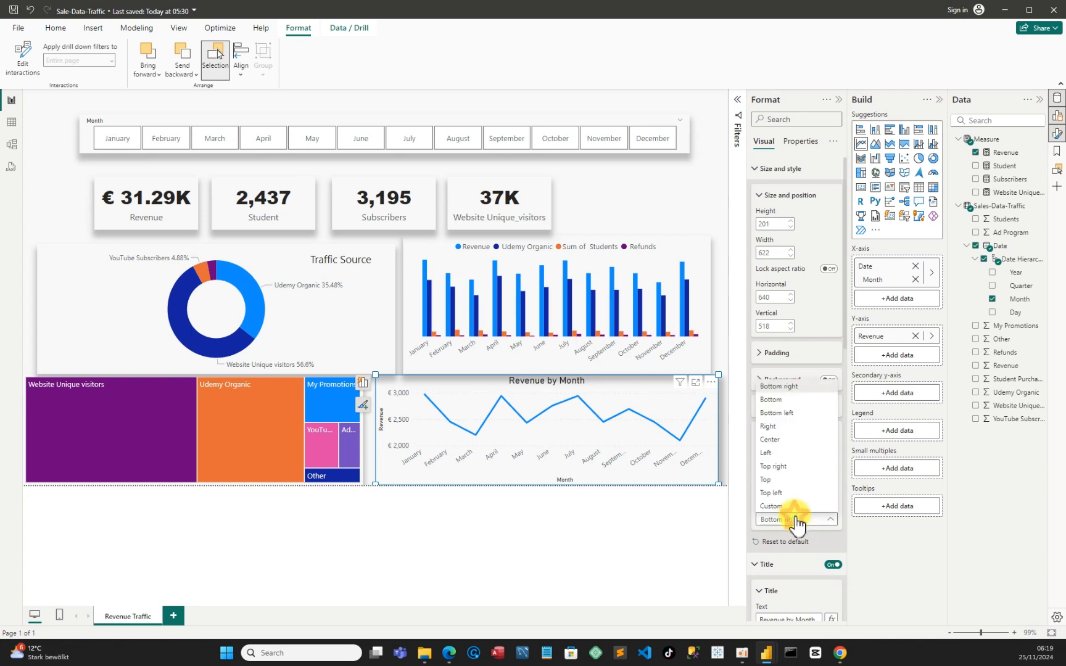
left_click(778, 399)
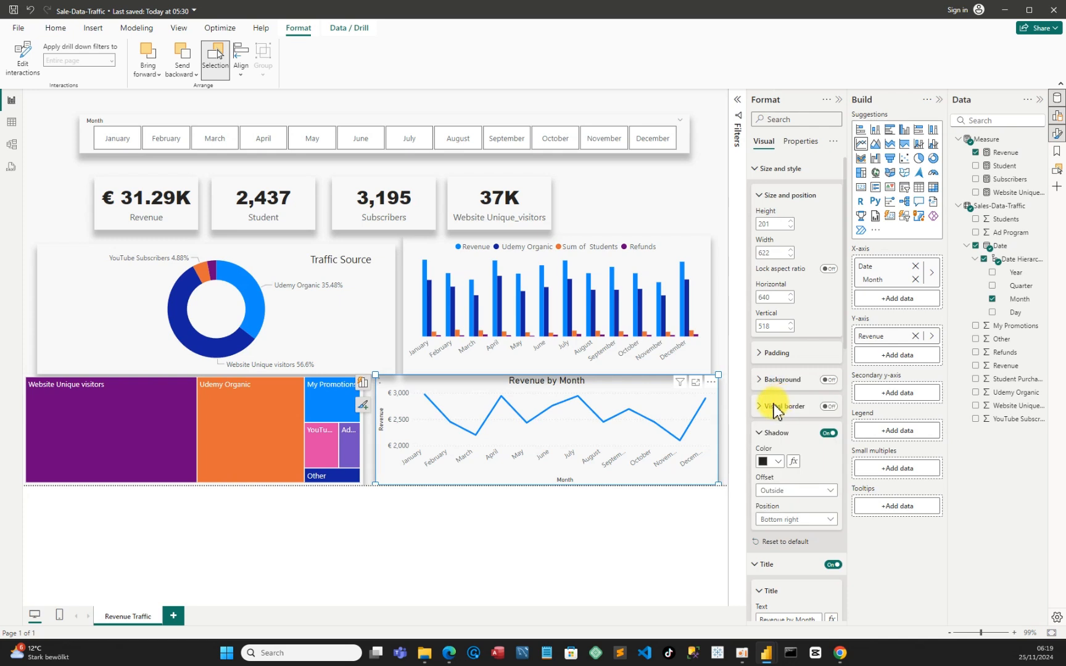
Turn off the X-axis title of the Revenue by Month line chart
scroll(788, 473, "down", 5)
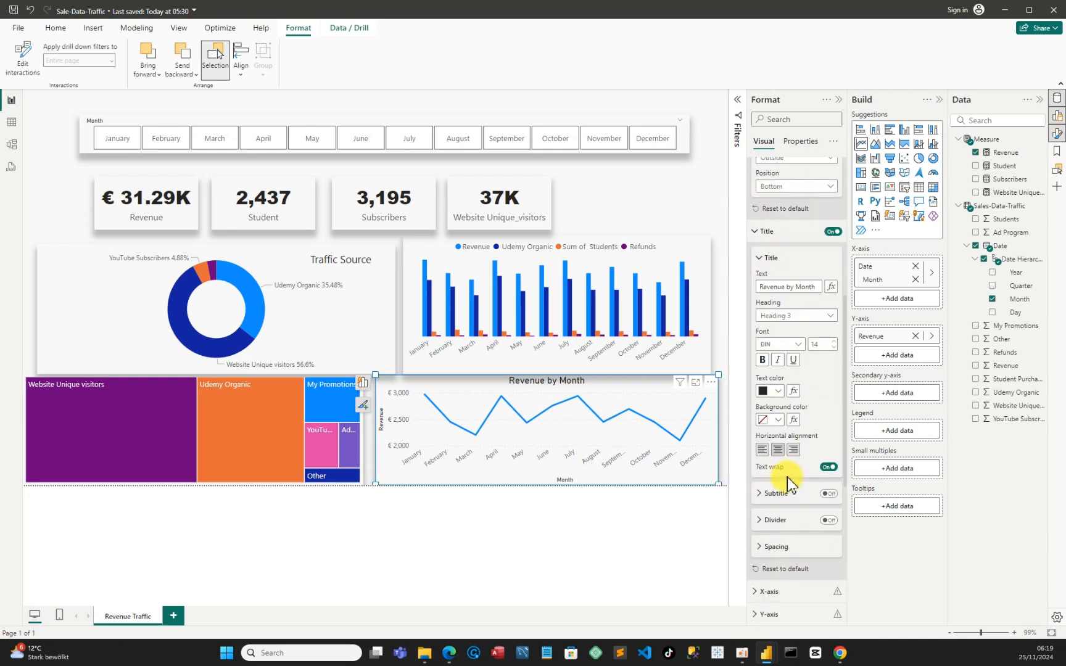
scroll(787, 474, "down", 3)
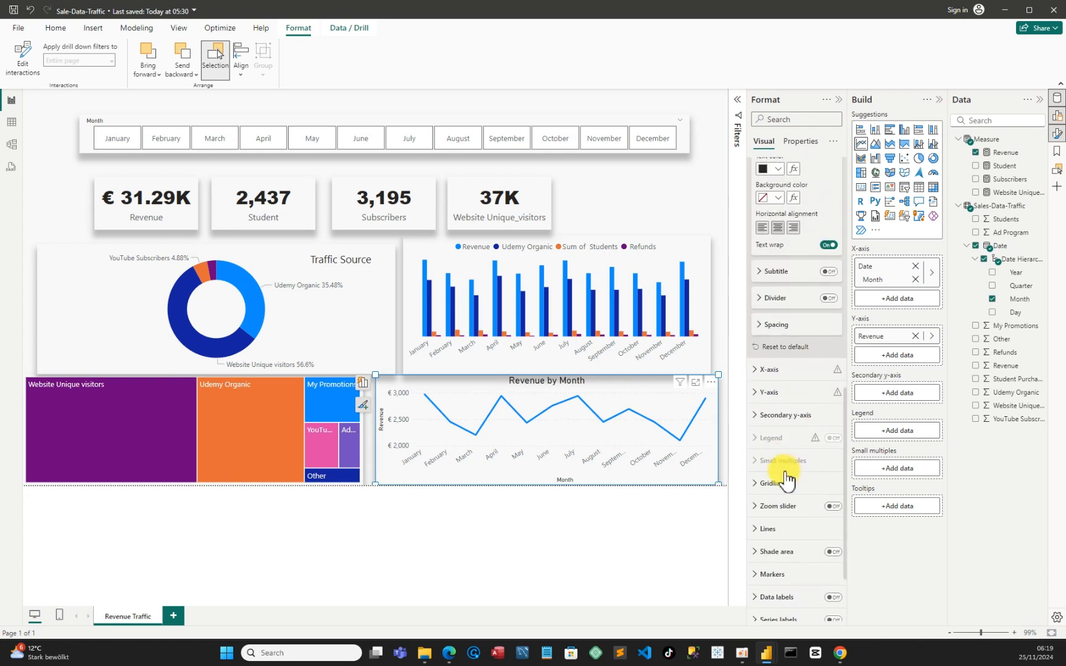
left_click(751, 370)
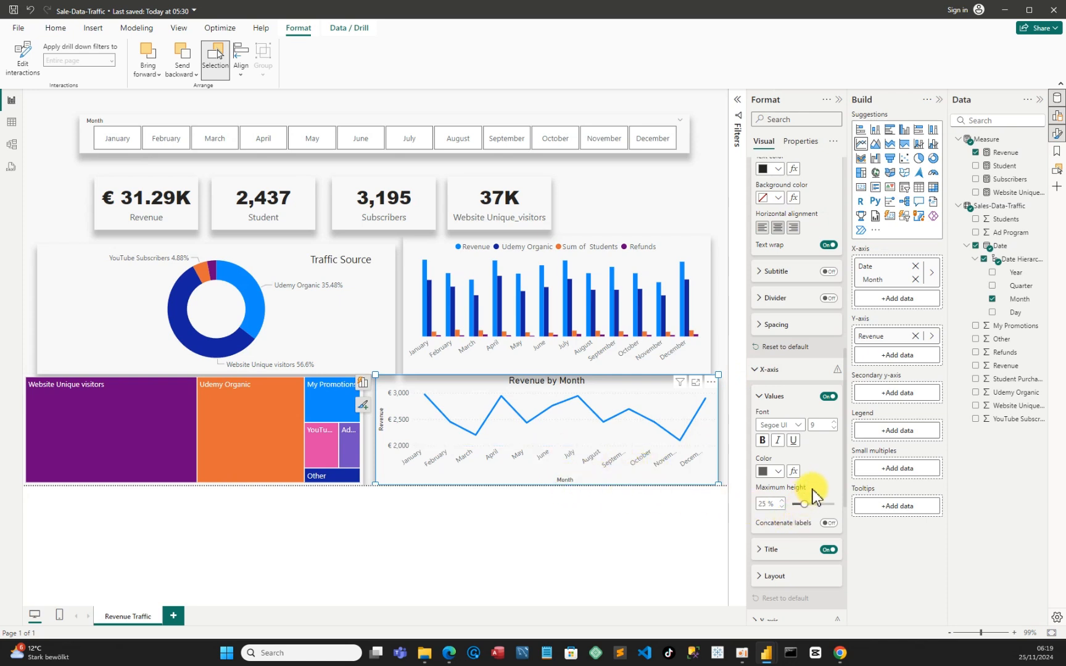
scroll(818, 497, "down", 1)
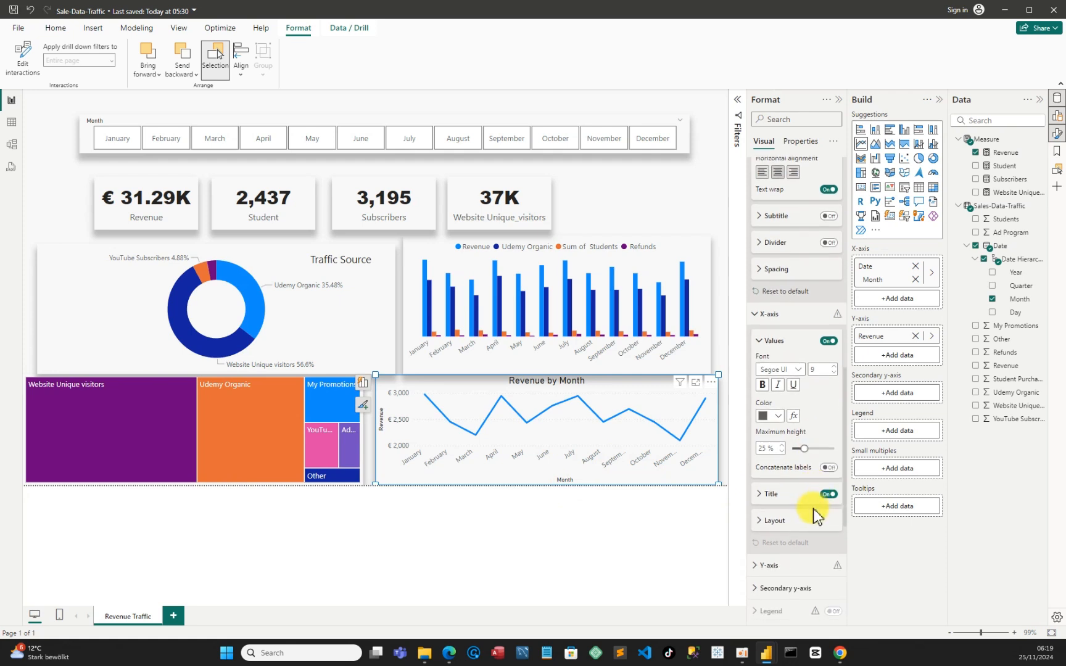
left_click(830, 494)
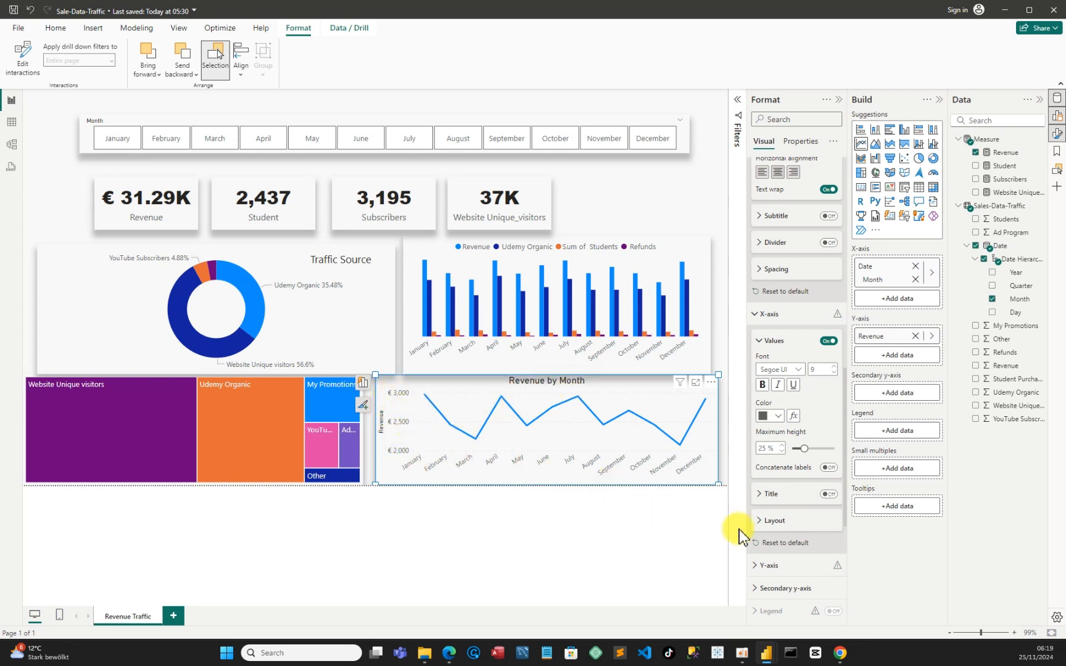
Turn off the Y-axis title of the Revenue by Month line chart
scroll(787, 469, "down", 3)
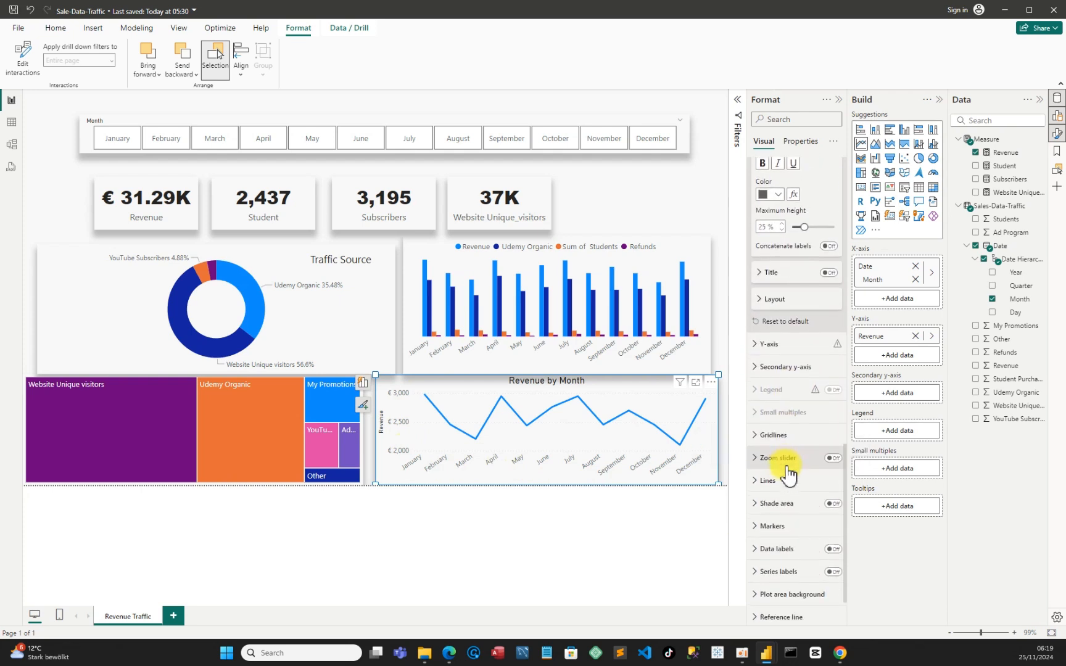
left_click(757, 346)
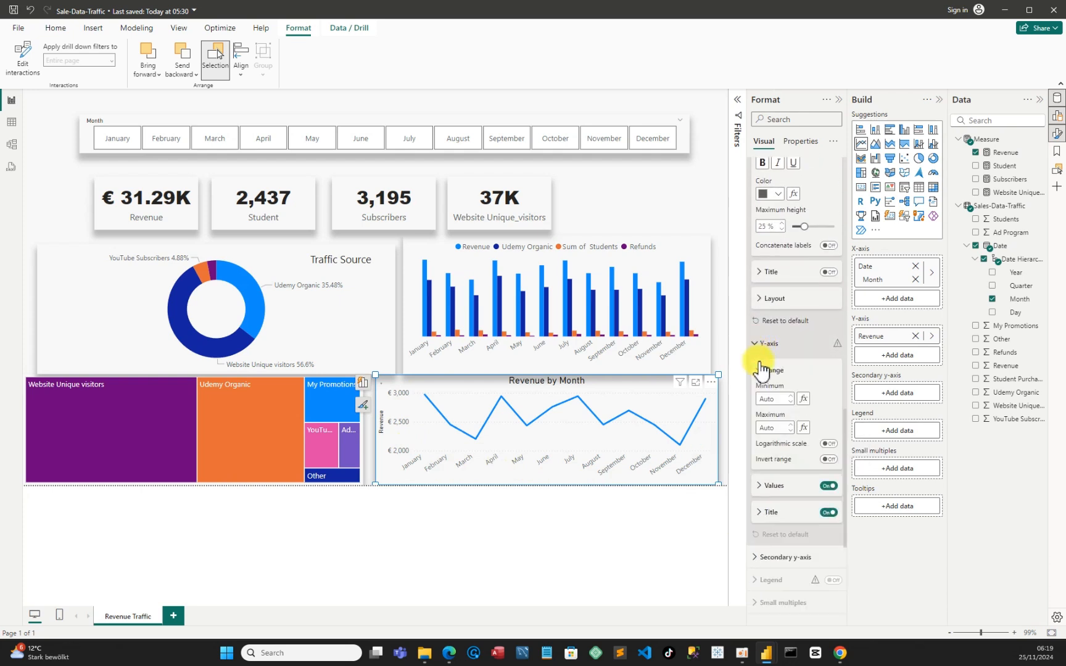
left_click(829, 513)
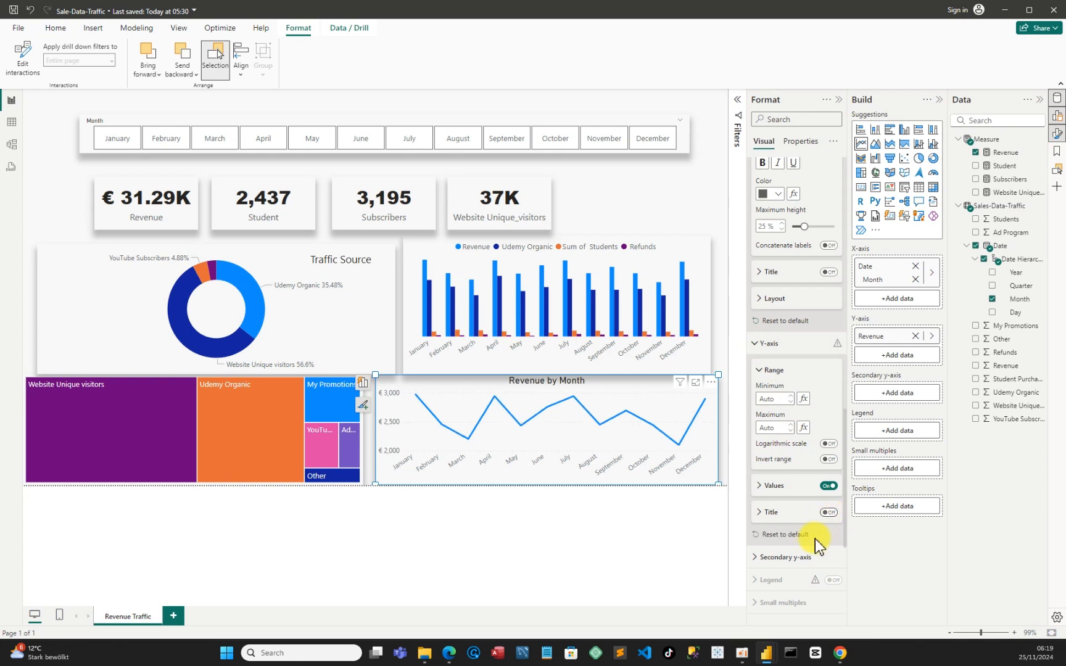
scroll(803, 547, "down", 1)
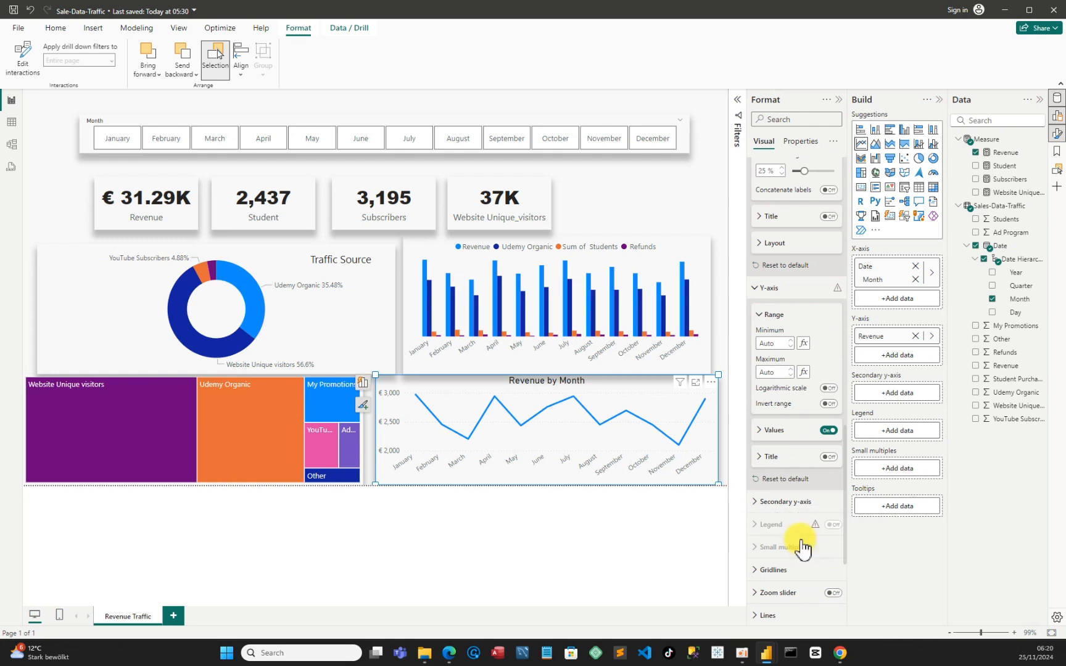
scroll(802, 547, "up", 3)
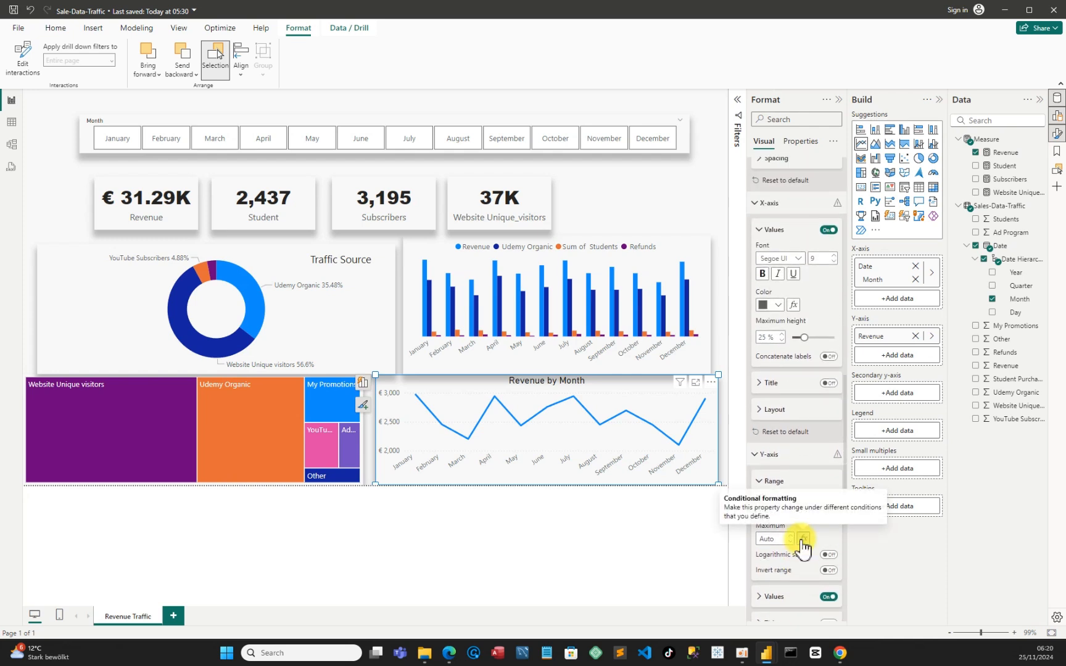
scroll(802, 542, "down", 6)
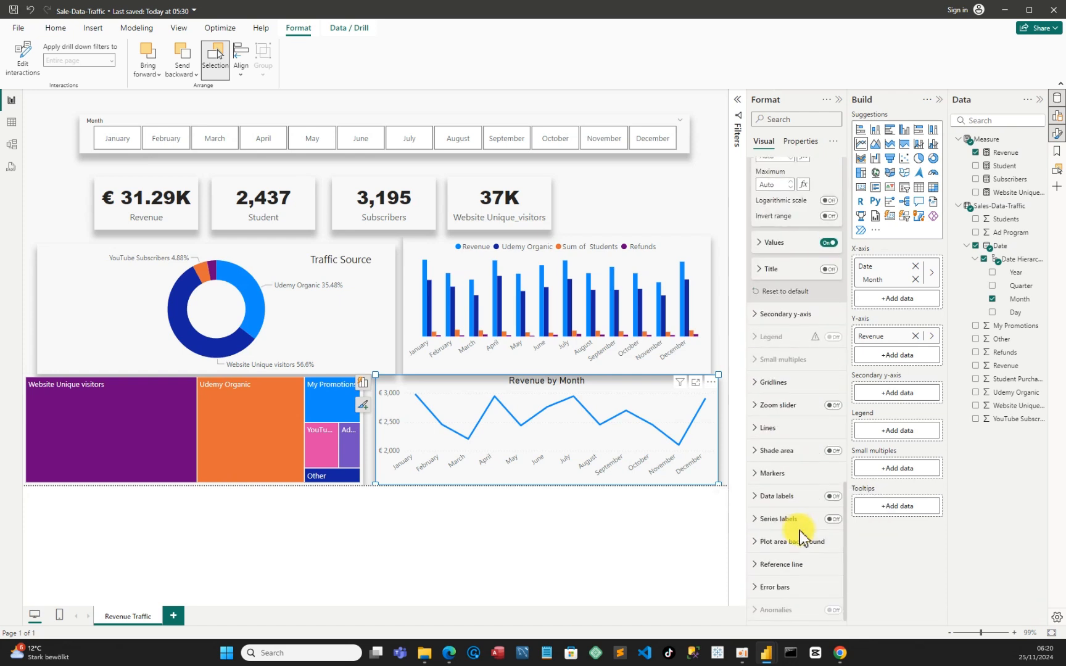
Turn off the horizontal gridlines of the Revenue by Month line chart and save the report
left_click(765, 382)
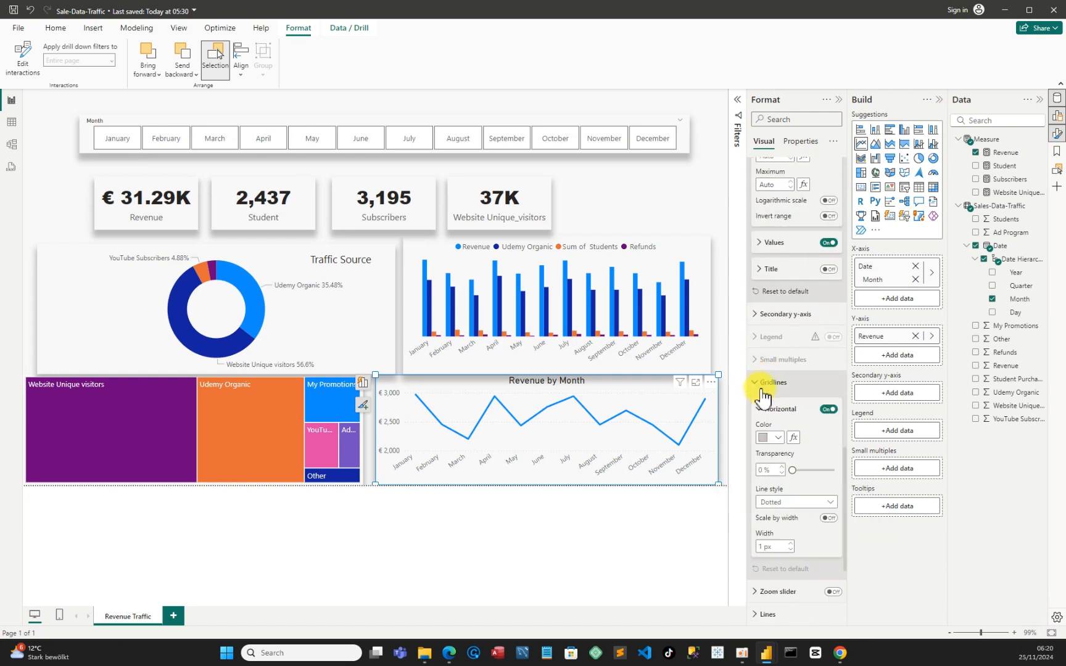
left_click(828, 409)
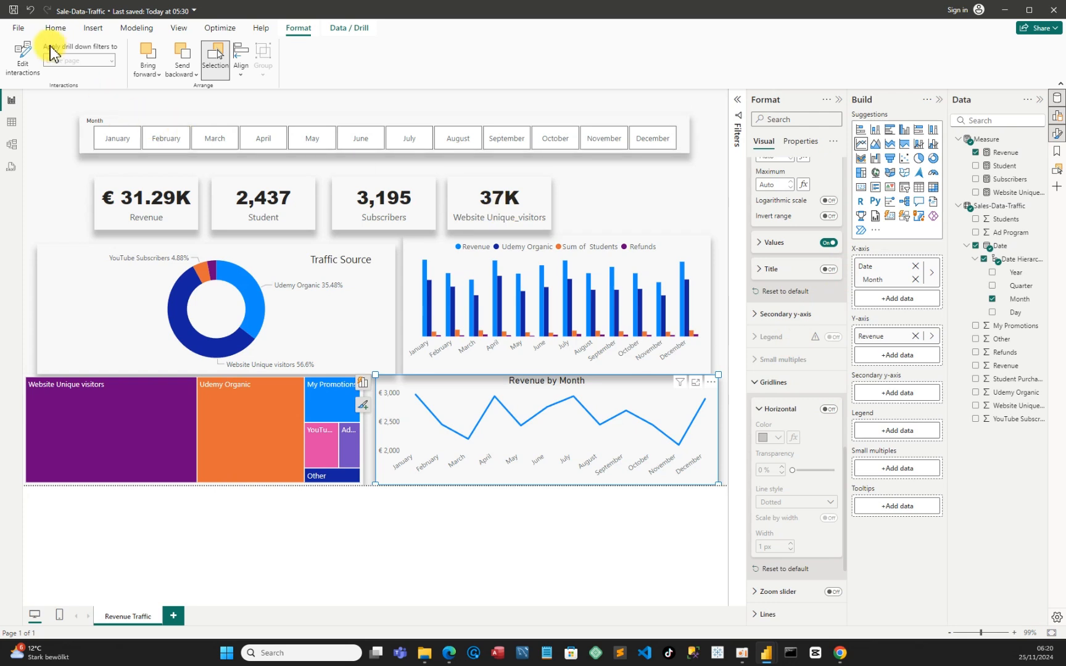
left_click(15, 12)
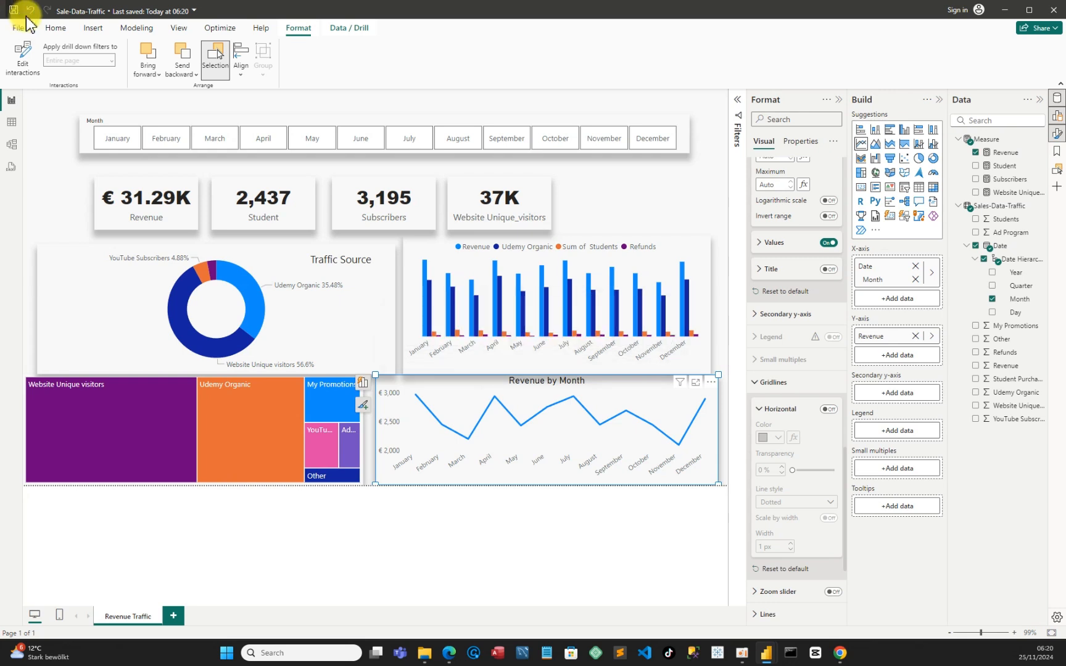
Collapse the Format, Build and Data panes and move the clustered column chart up, clear of the line chart
left_click(842, 101)
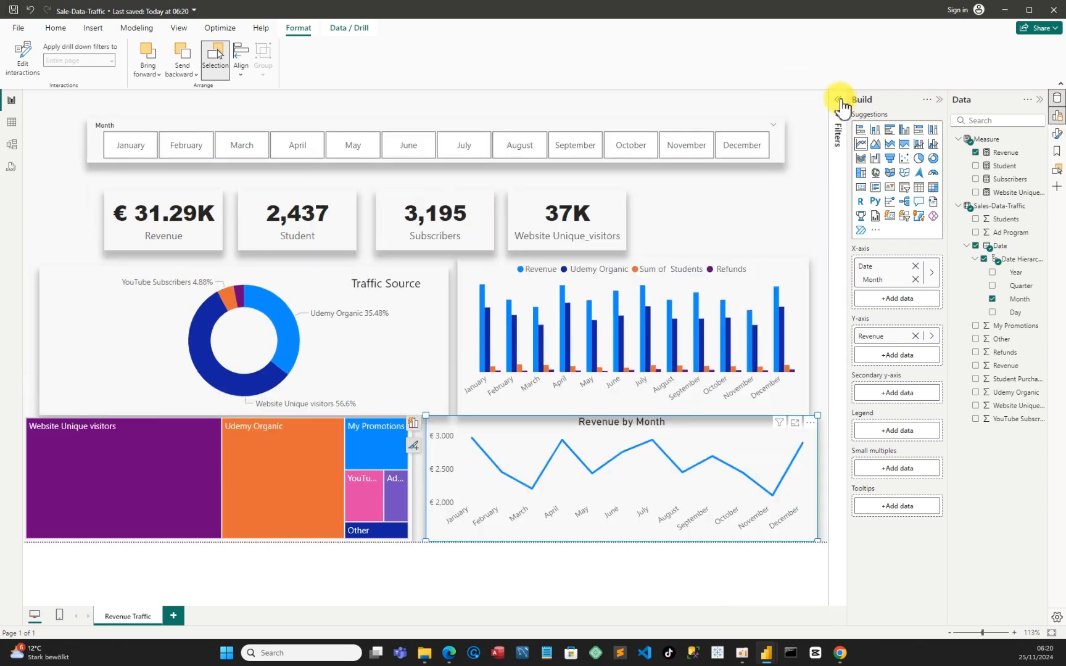
left_click(941, 100)
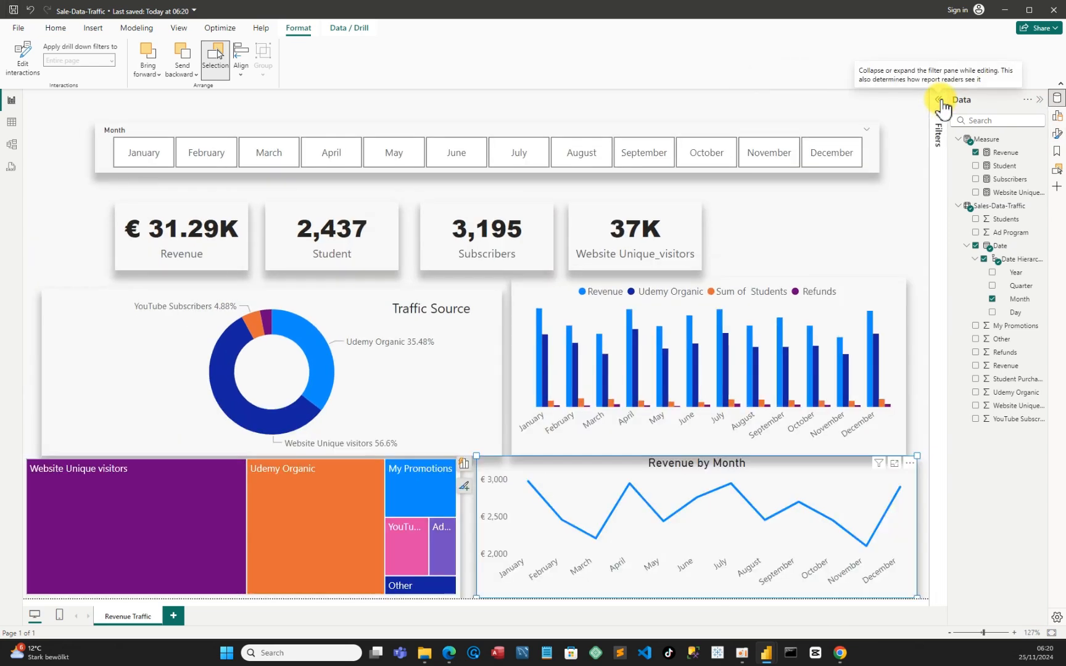
left_click(1041, 100)
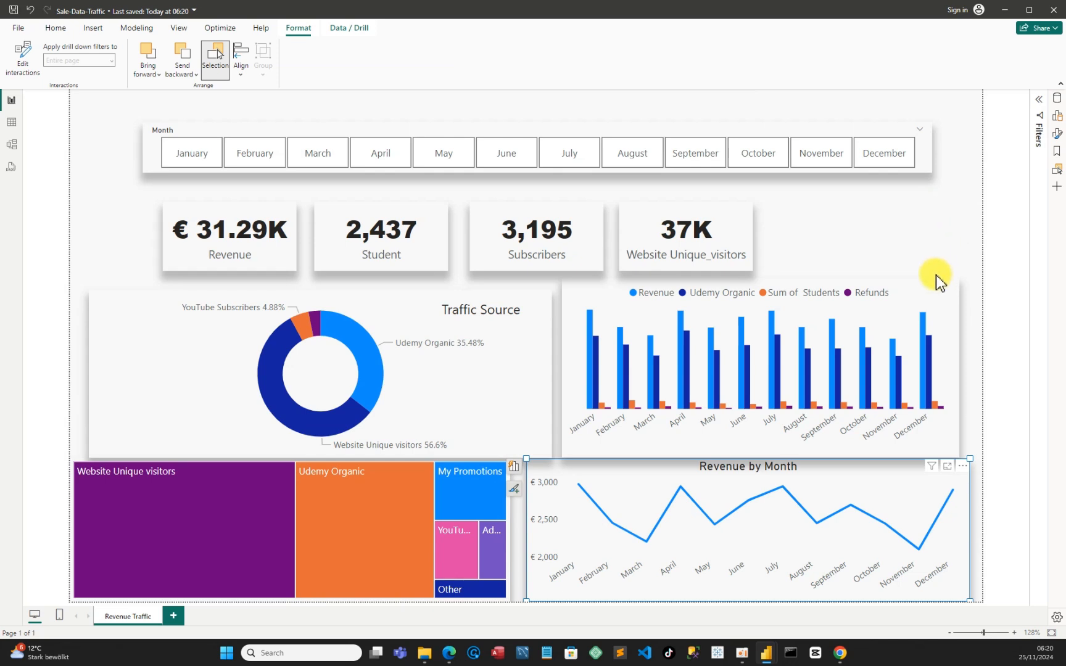
mouse_move(925, 284)
left_mouse_down()
mouse_move(933, 271)
mouse_move(925, 282)
left_mouse_up()
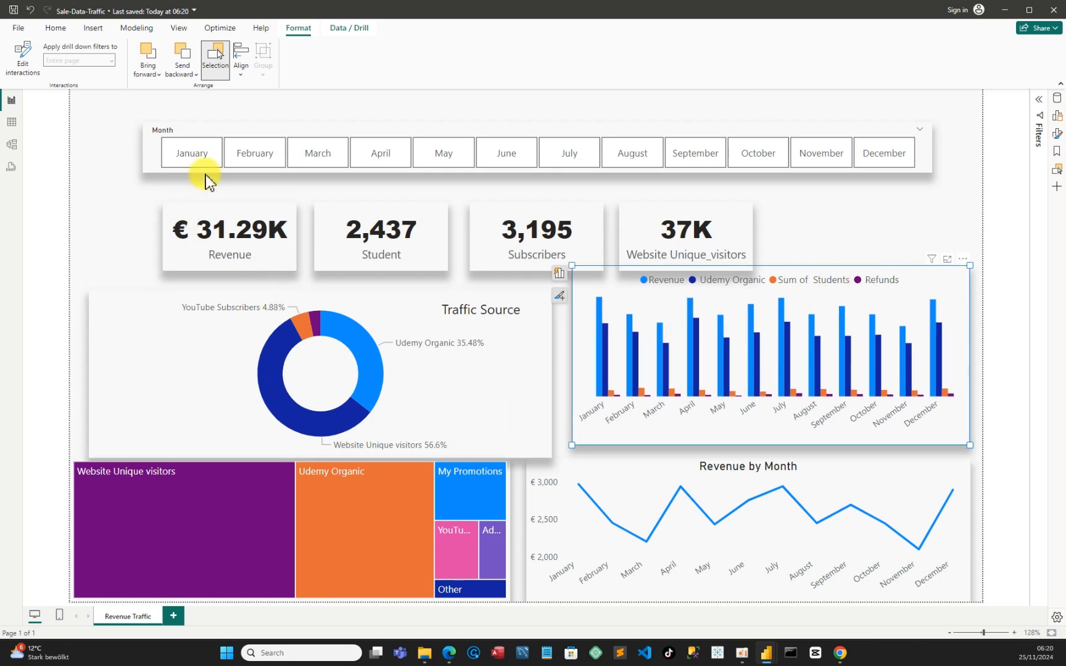
Insert a text box below the Revenue card, make it wider and shorter, and enter the title "Traffic Revenue"
left_click(60, 32)
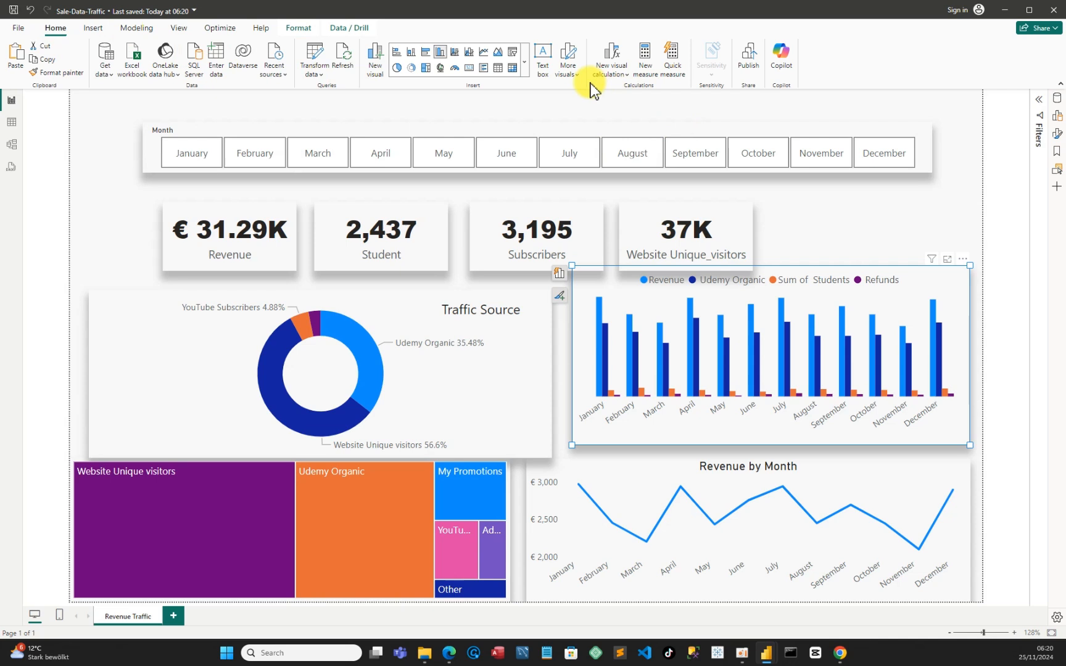
left_click(543, 54)
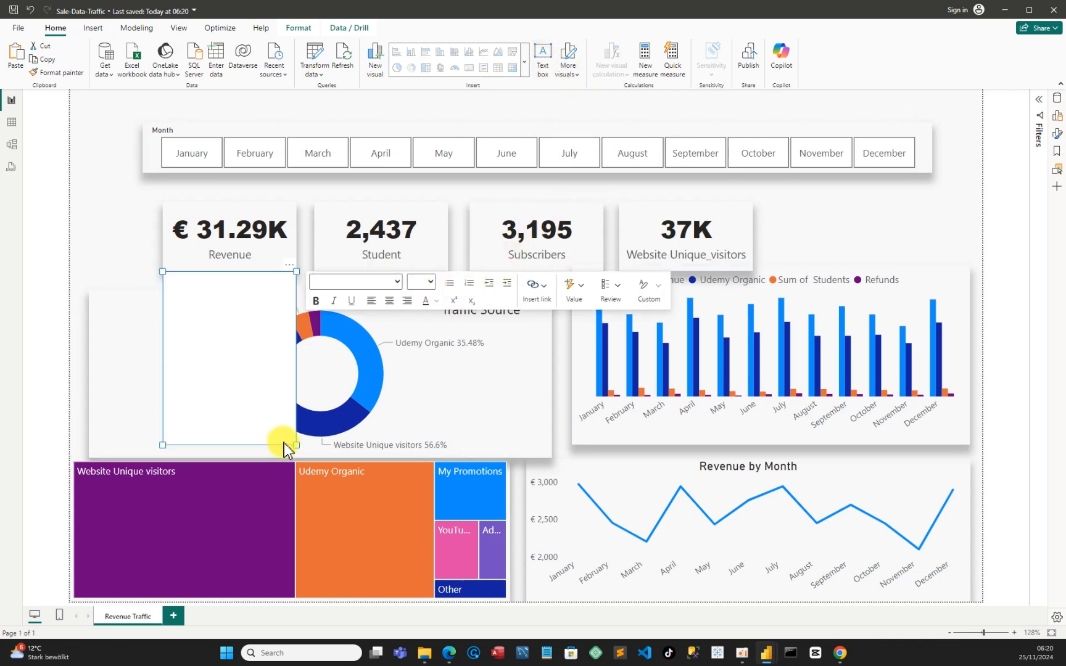
left_click_drag(296, 444, 355, 326)
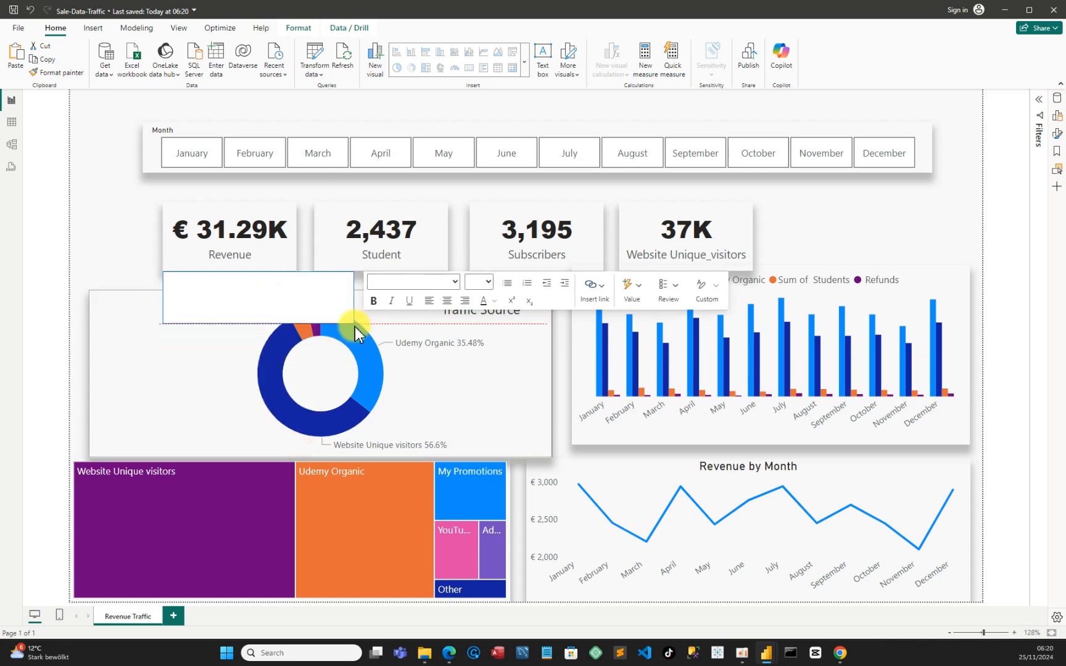
left_click(272, 303)
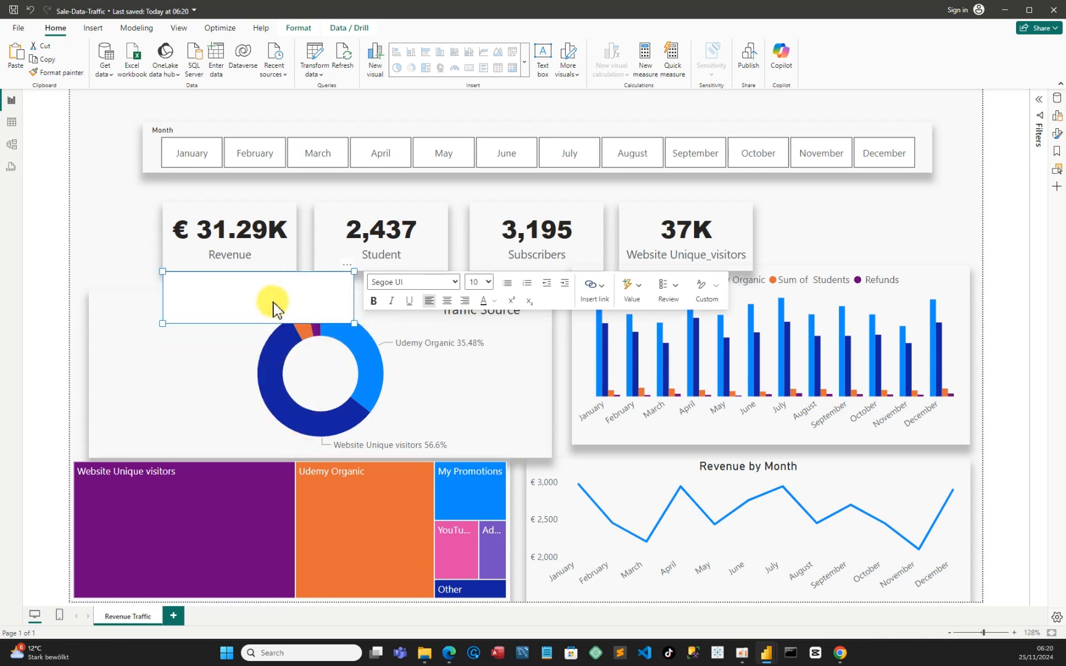
type("Traffic Revenue")
Set the Traffic Revenue title's font size to 20 and shrink its text box to about 229 wide by 48 high
left_click(235, 282)
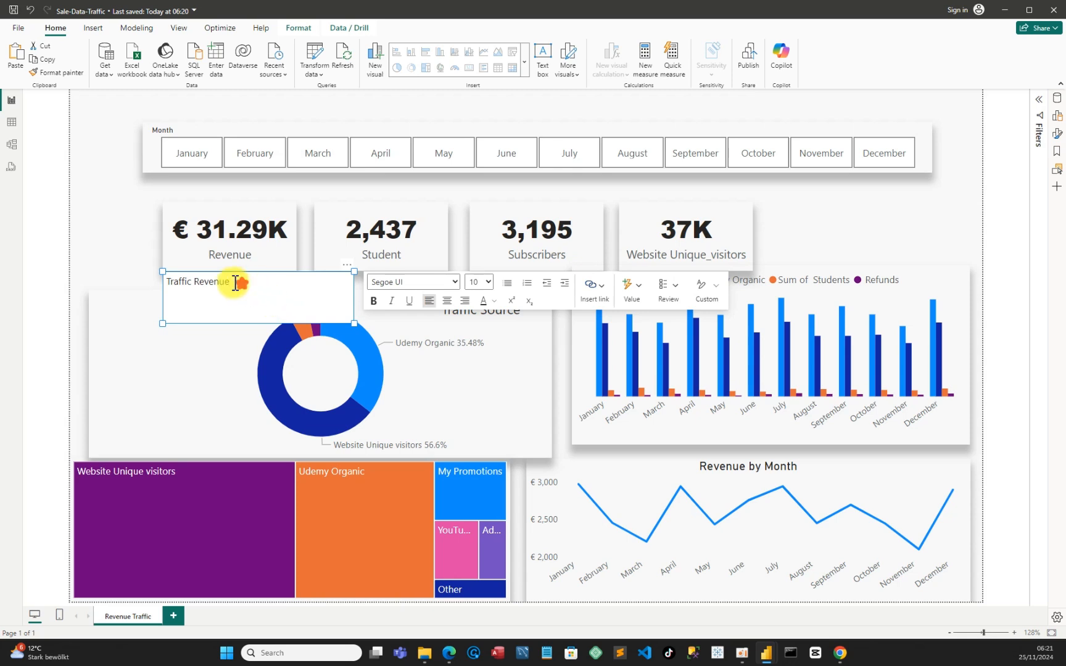
triple_click(168, 282)
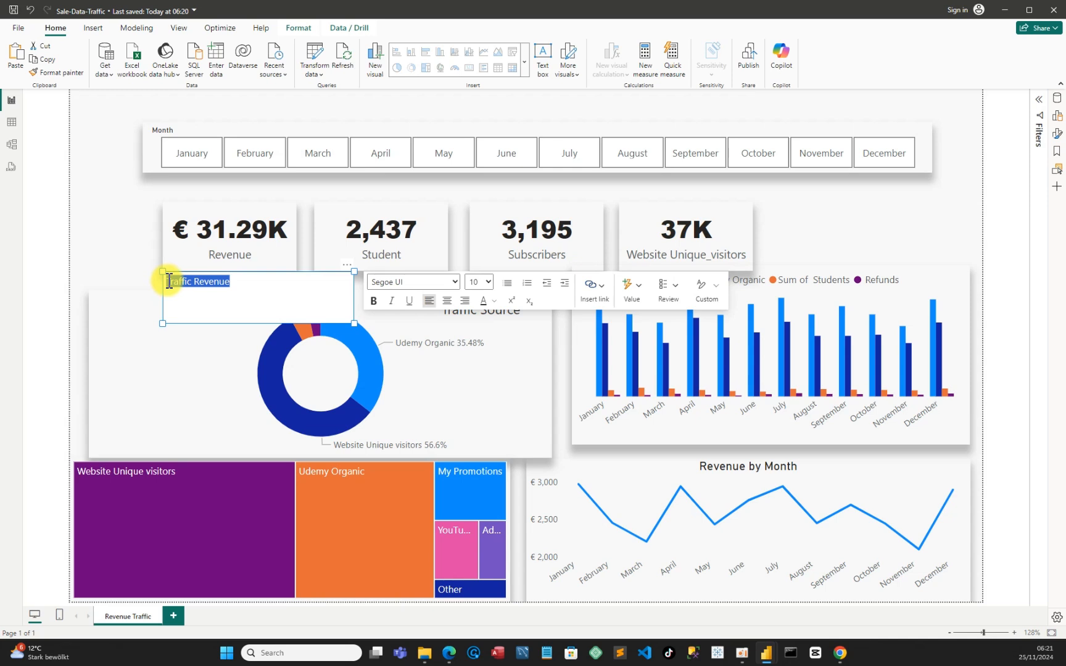
left_click(489, 282)
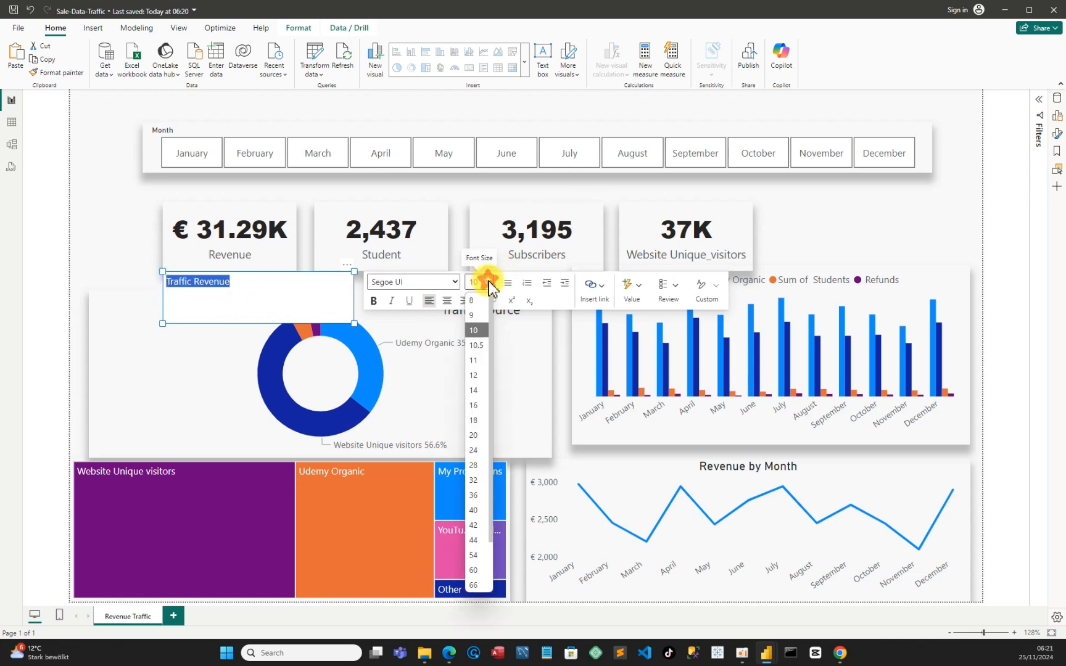
left_click(474, 435)
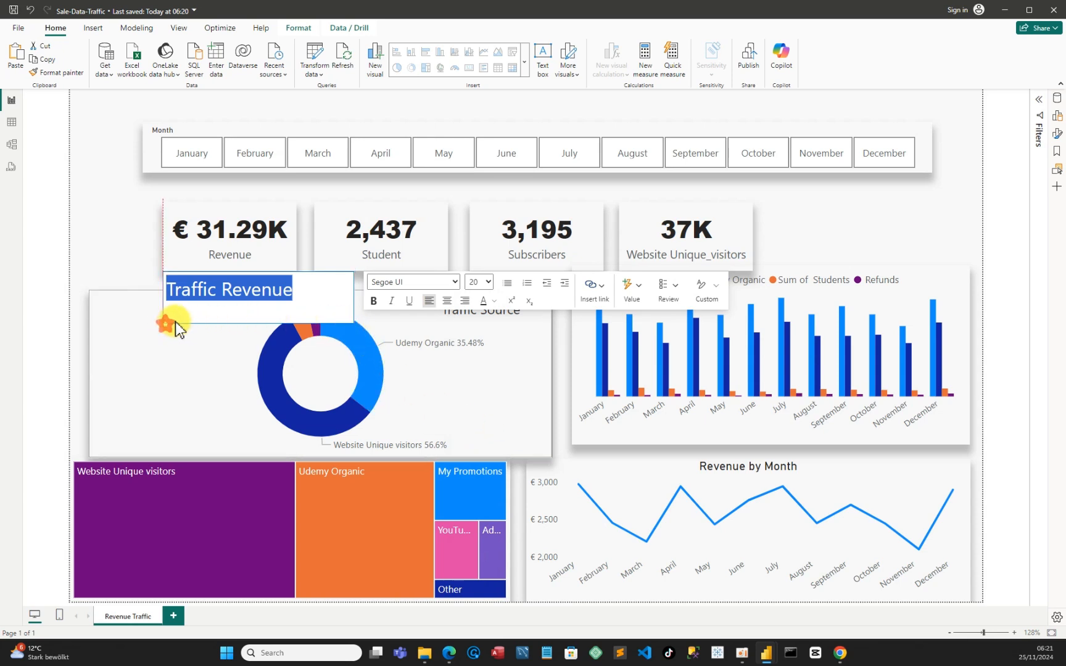
left_click_drag(163, 324, 194, 307)
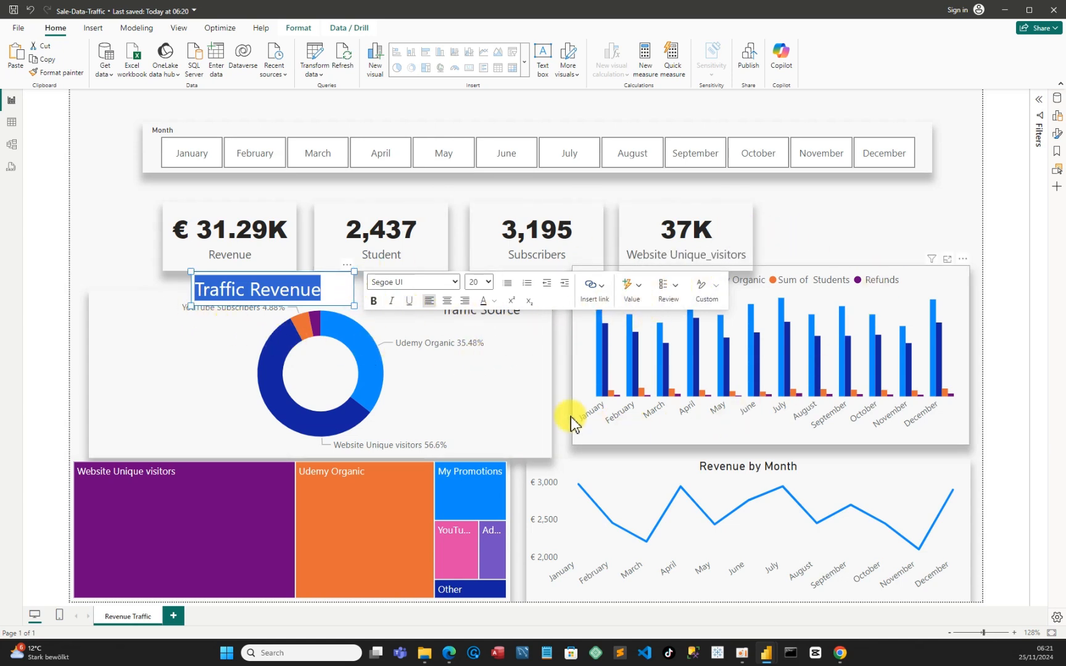
Turn off the background of the Traffic Revenue text box
left_click(348, 266)
left_click(372, 305)
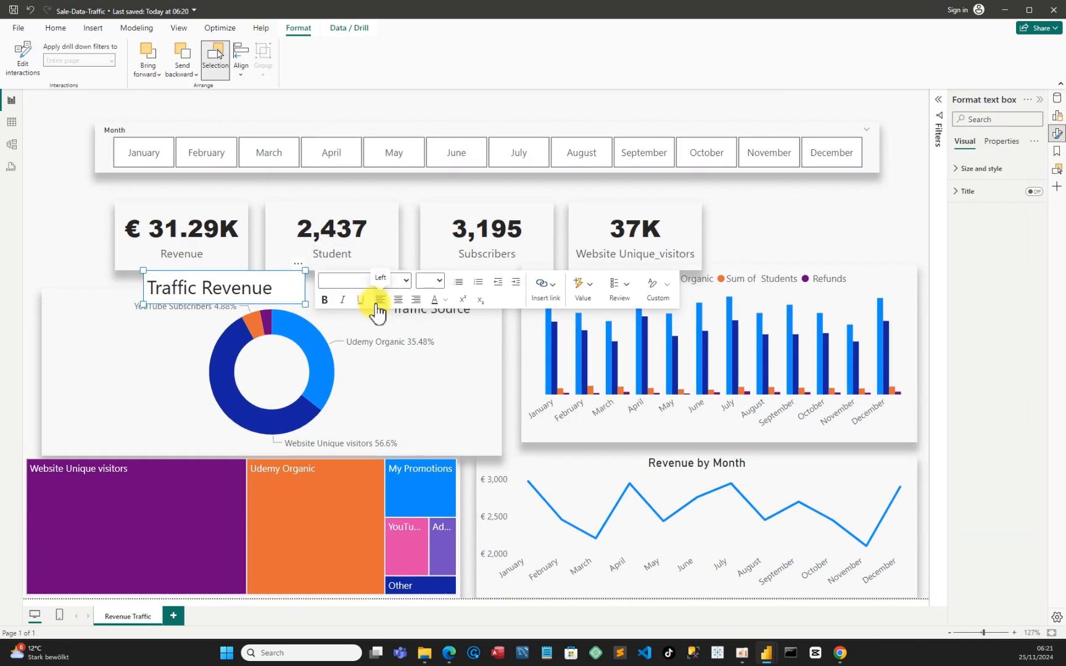
left_click(958, 169)
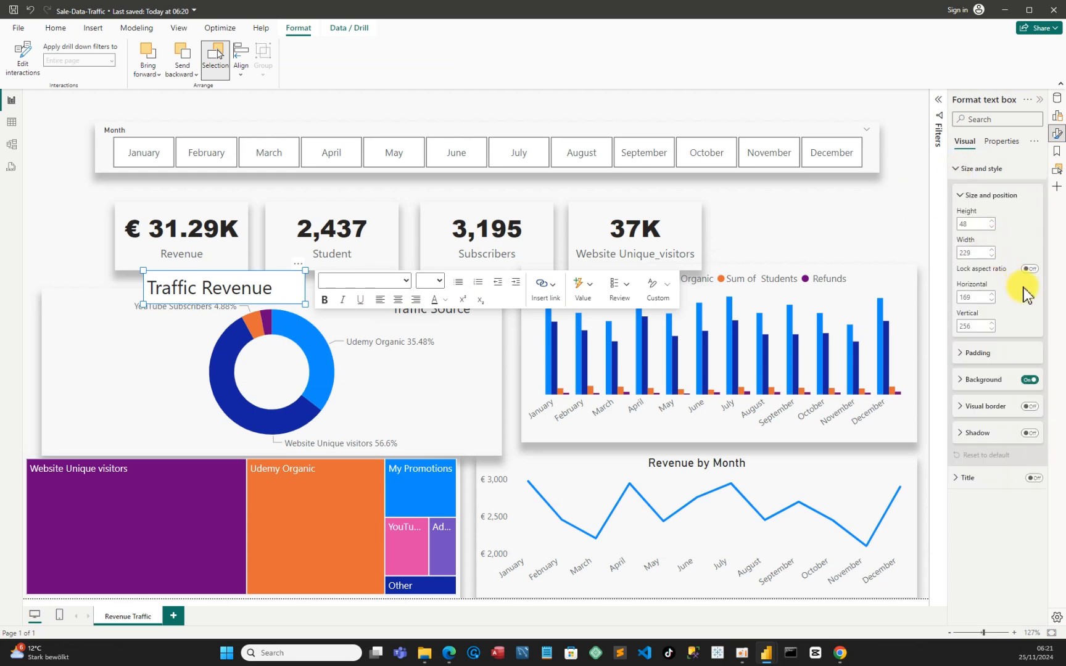
left_click(1032, 380)
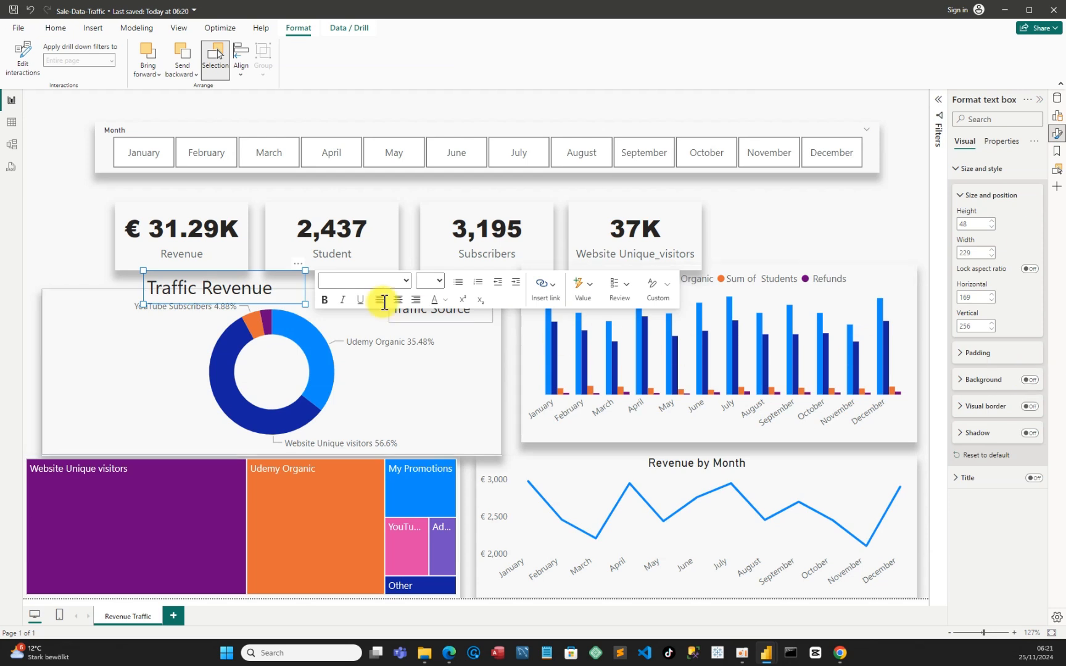
left_click(61, 242)
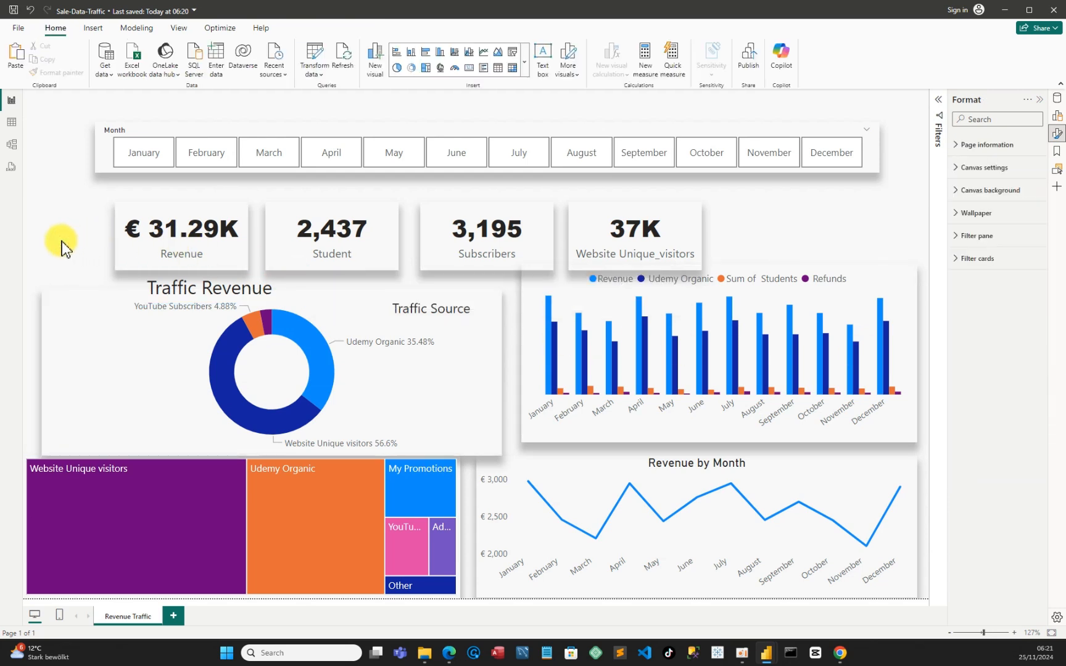
Move the Traffic Revenue title above the right end of the Month slicer, at about horizontal 1044, vertical 0
left_click(272, 289)
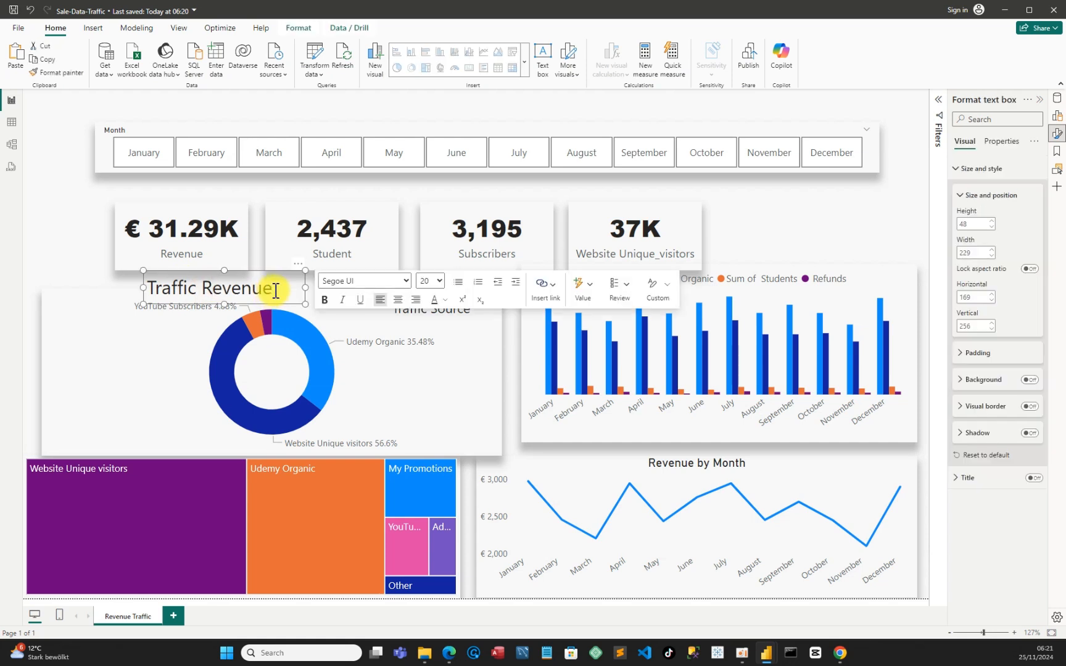
left_click_drag(258, 281, 876, 97)
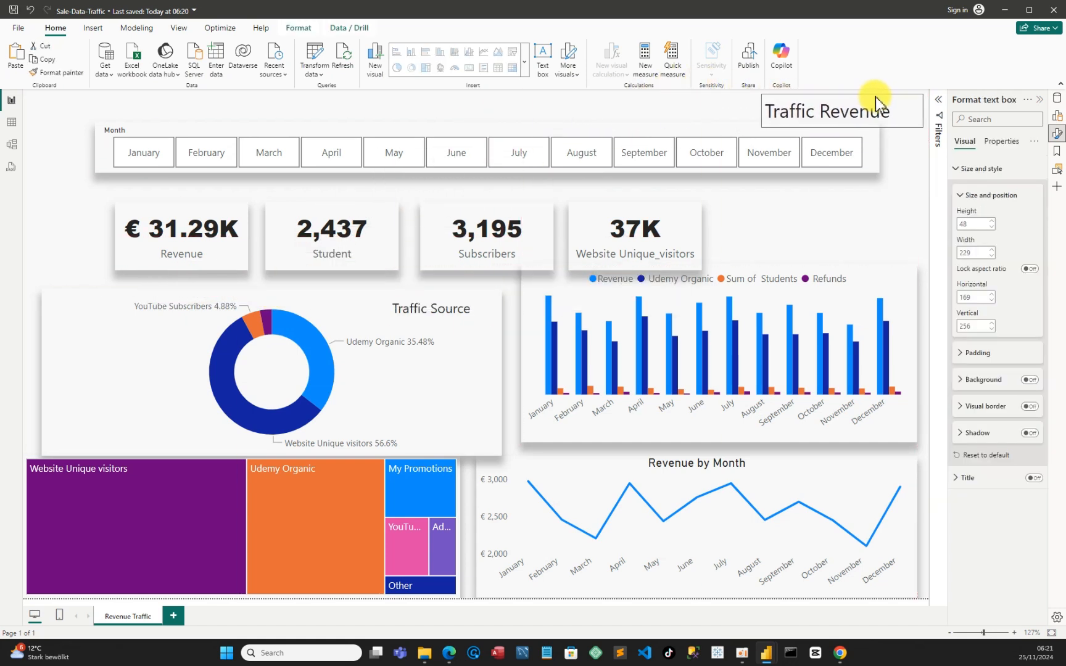
left_click(50, 216)
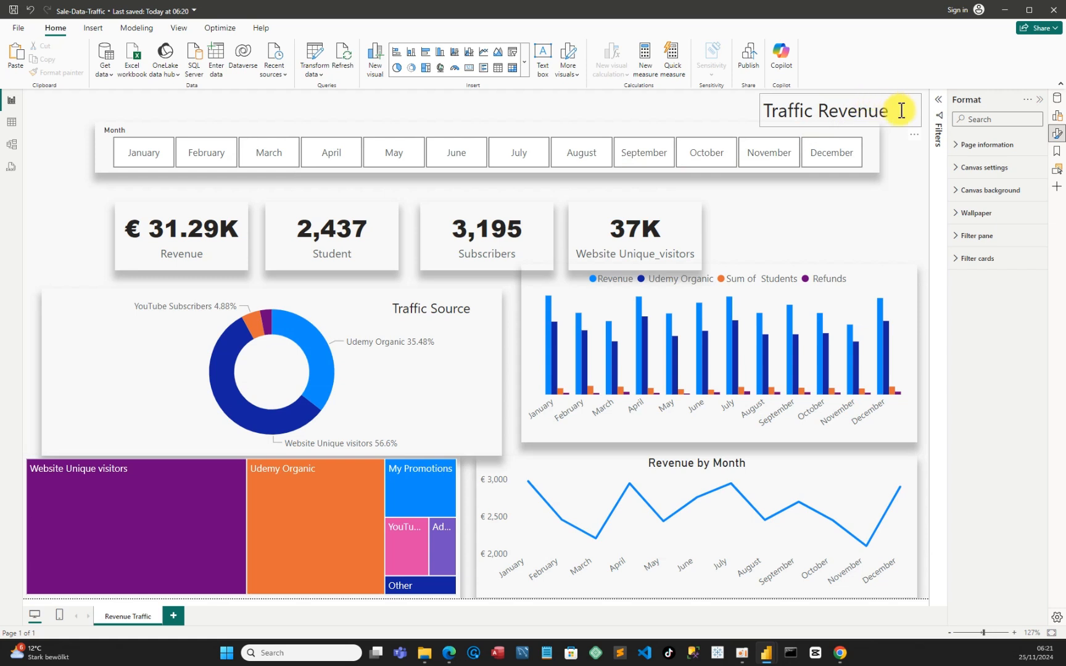
left_click(780, 119)
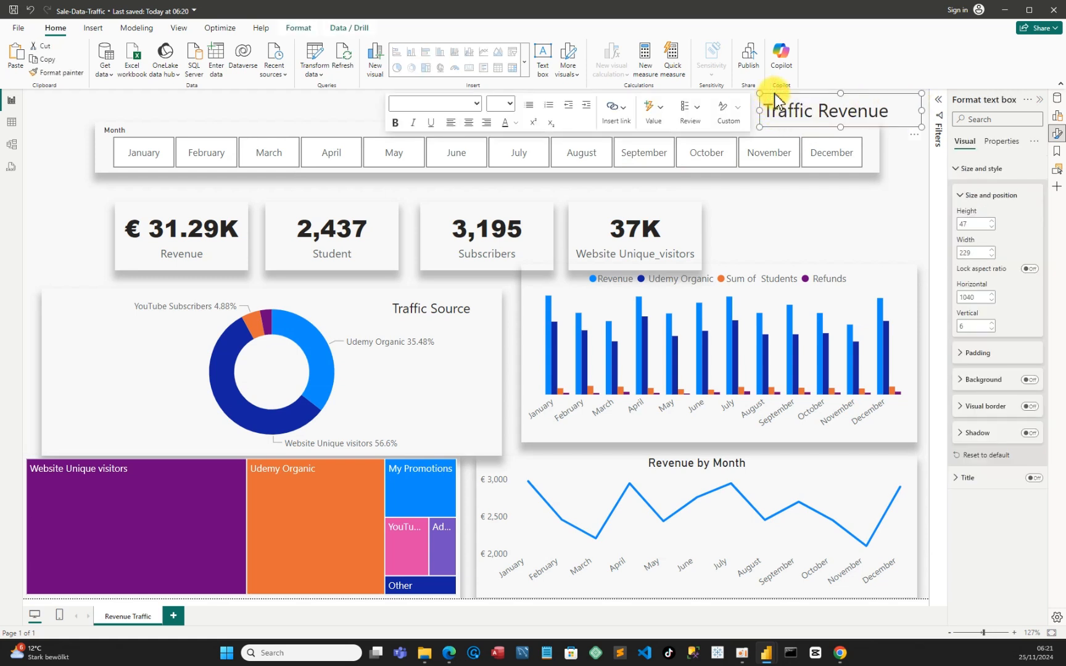
mouse_move(774, 101)
left_mouse_down()
mouse_move(770, 87)
mouse_move(779, 92)
left_mouse_up()
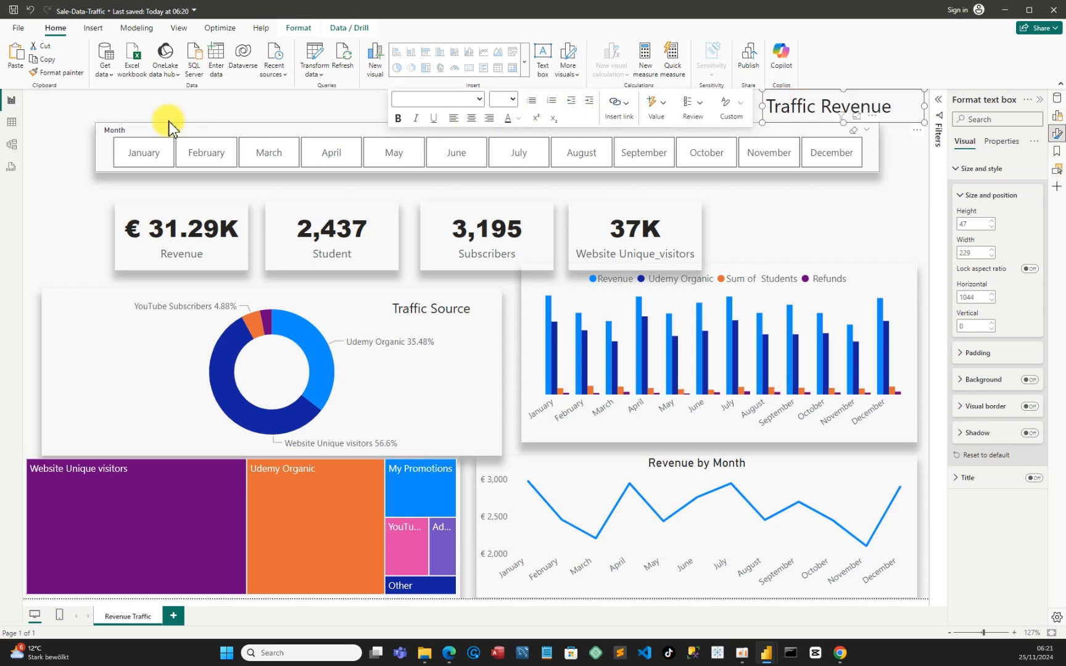
left_click(52, 184)
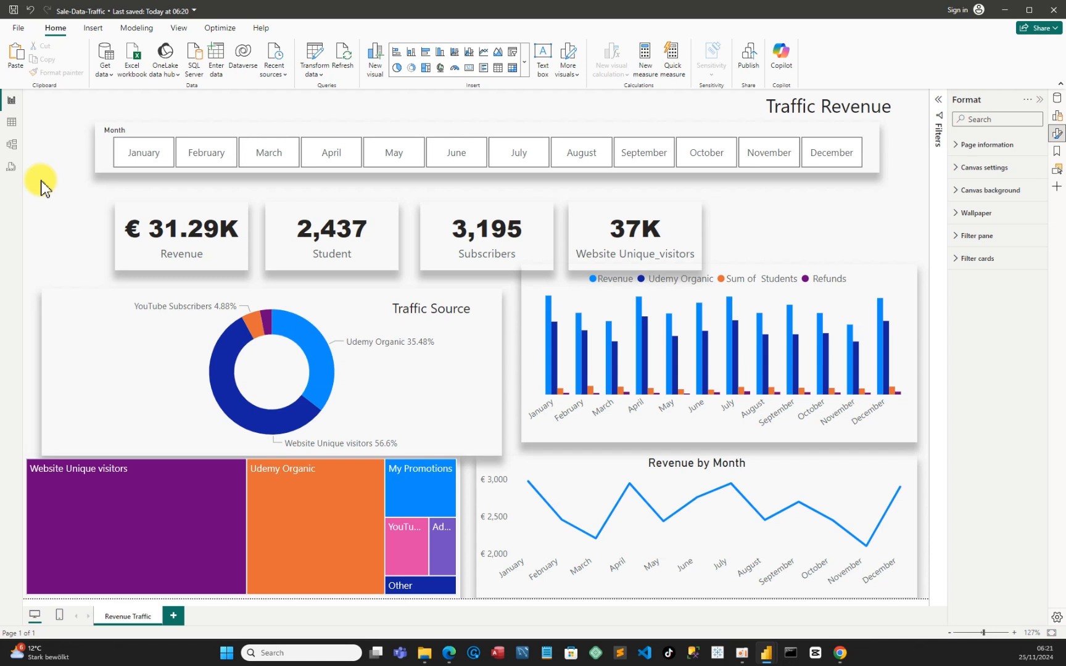
Shift the Month slicer left to about horizontal 91 and move the Revenue and Student cards up closer to it
left_click_drag(376, 119, 372, 122)
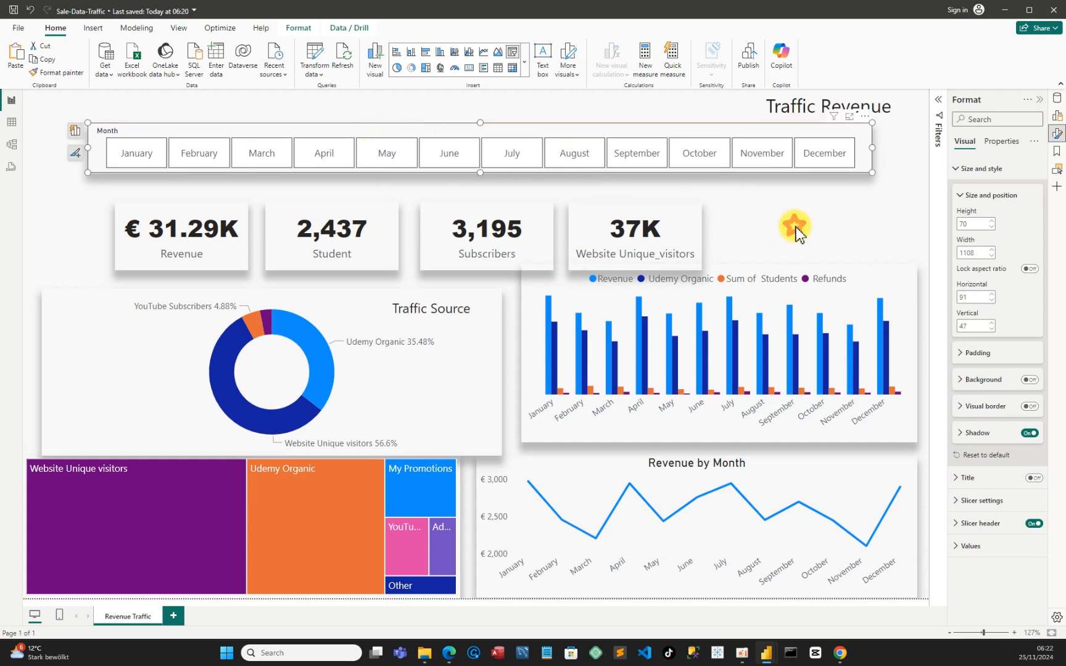
left_click(794, 229)
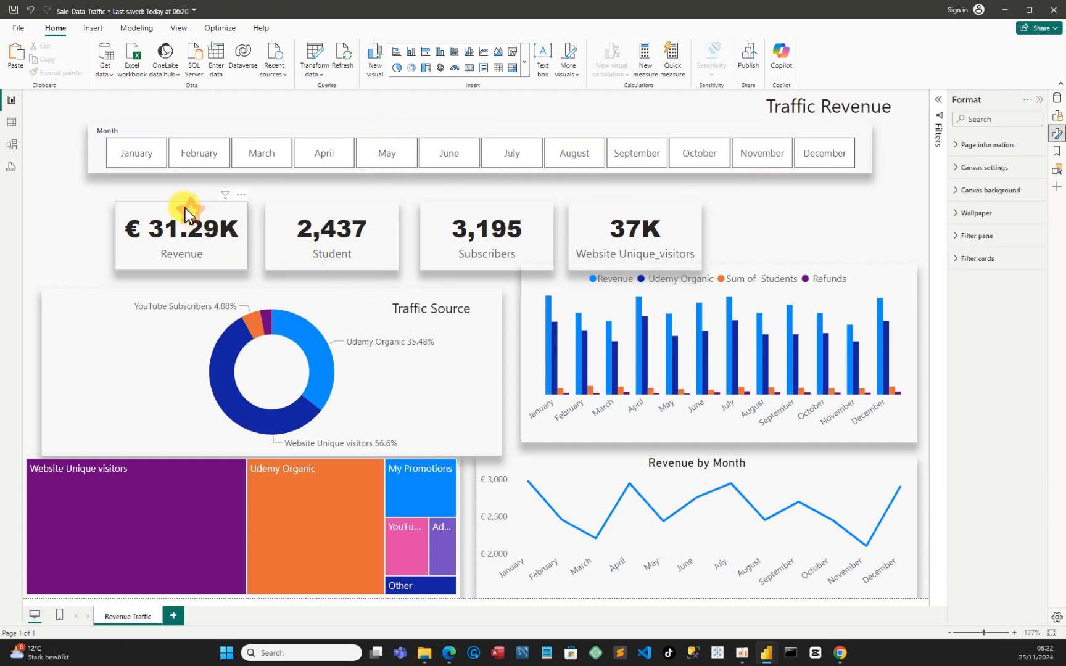
mouse_move(186, 209)
left_mouse_down()
mouse_move(162, 209)
mouse_move(164, 198)
mouse_move(191, 203)
left_mouse_up()
left_click_drag(301, 204, 332, 198)
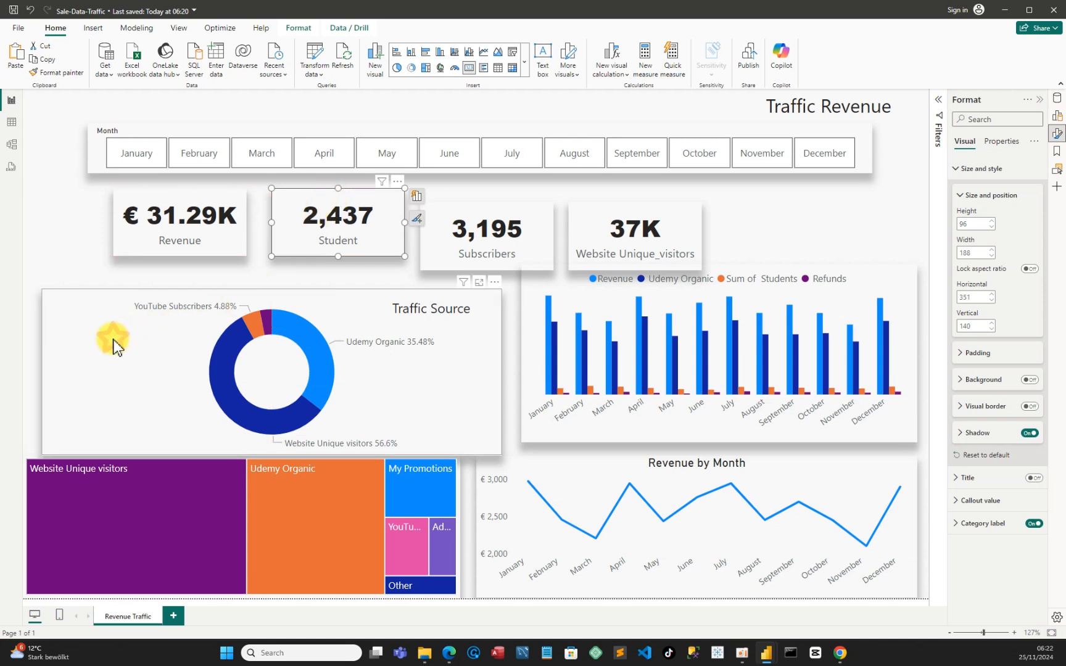
Shift the Month slicer left to about horizontal 71 and move the Traffic Source donut chart up to about horizontal 40, vertical 236
left_click_drag(110, 346, 124, 334)
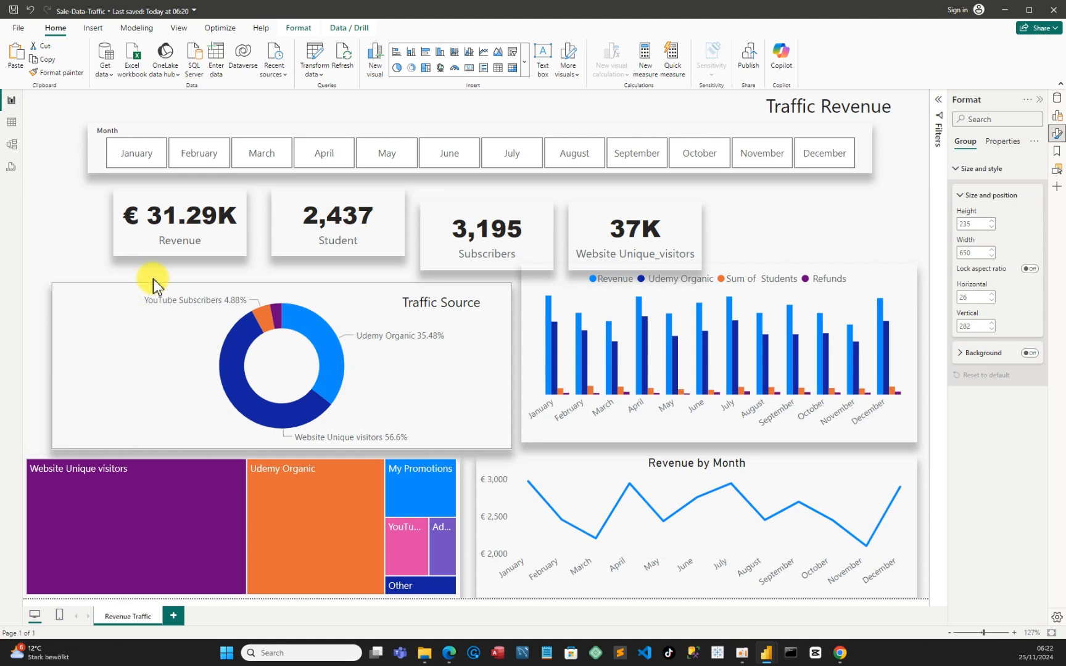
left_click_drag(350, 130, 334, 131)
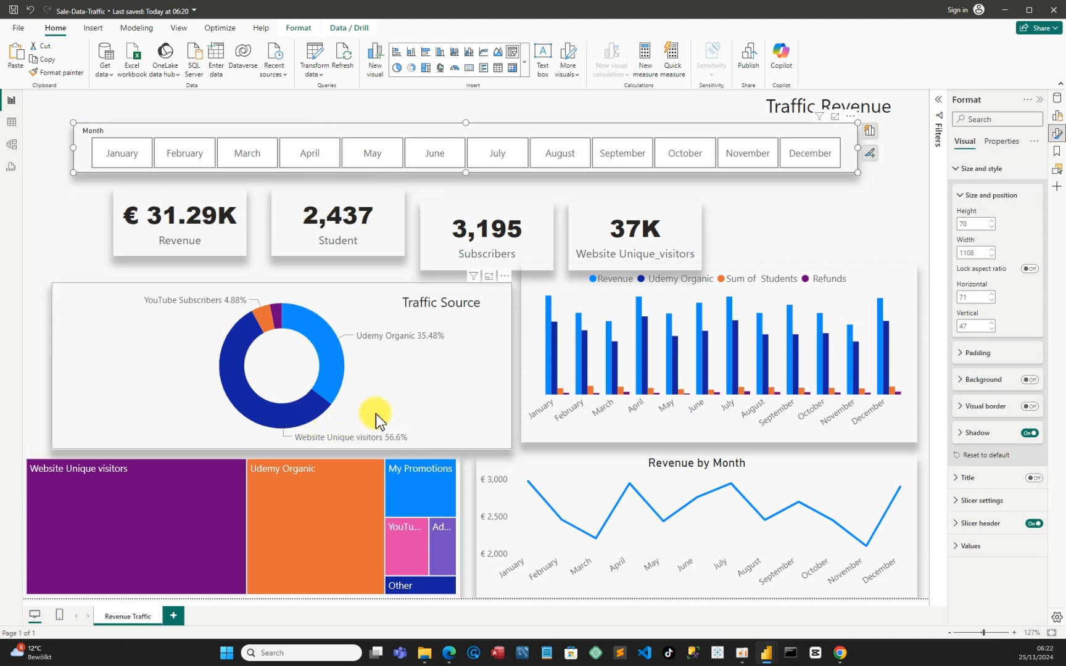
left_click_drag(379, 417, 373, 392)
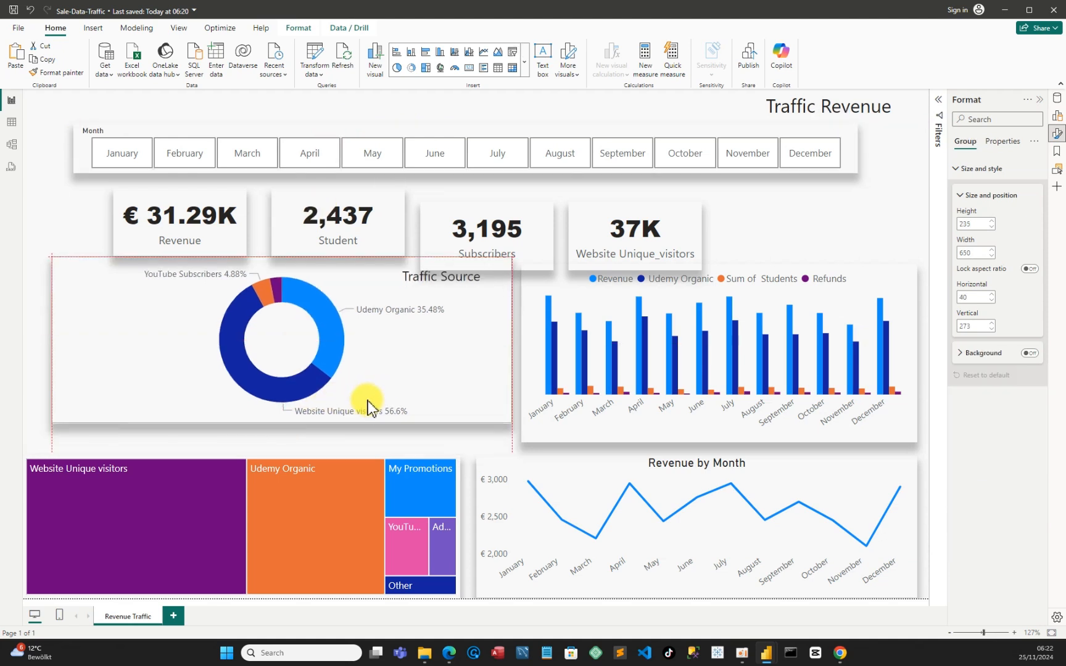
Move the treemap up to about horizontal 22, vertical 477, and shift the Traffic Source donut chart to about horizontal 17, vertical 242
left_click_drag(323, 471, 339, 442)
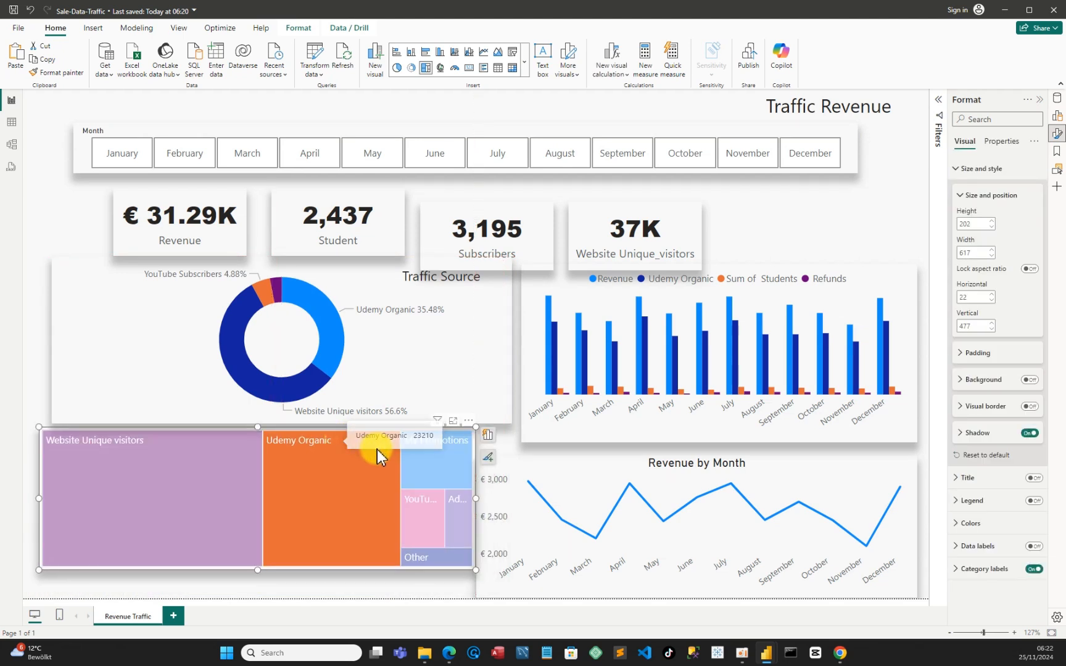
left_click(247, 439)
left_click_drag(401, 353, 391, 350)
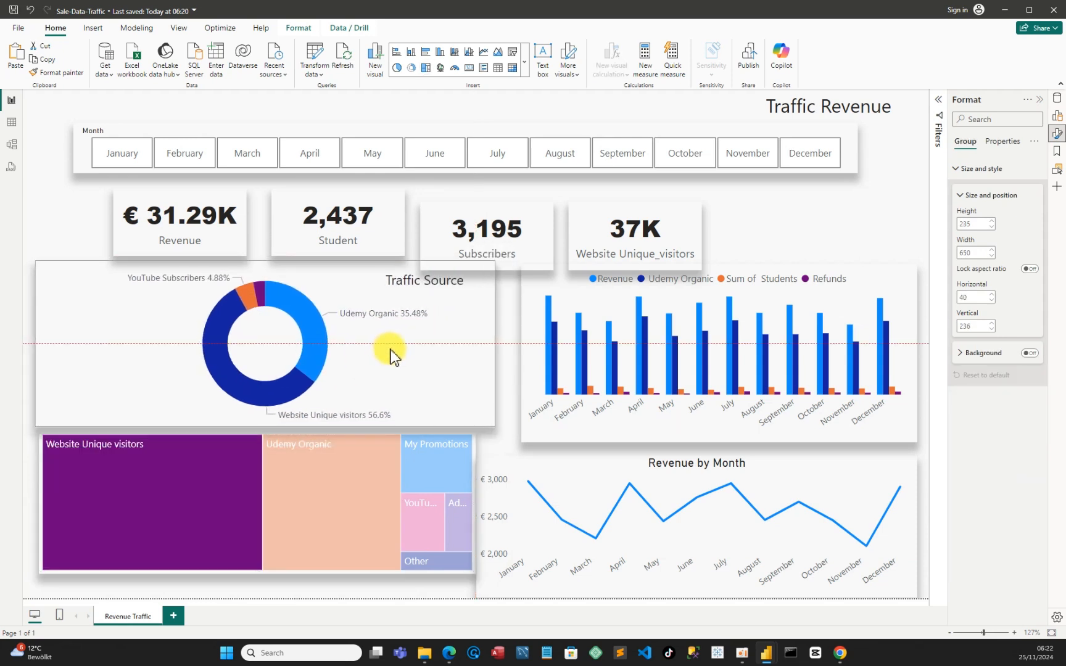
left_click(488, 395)
left_click(498, 428)
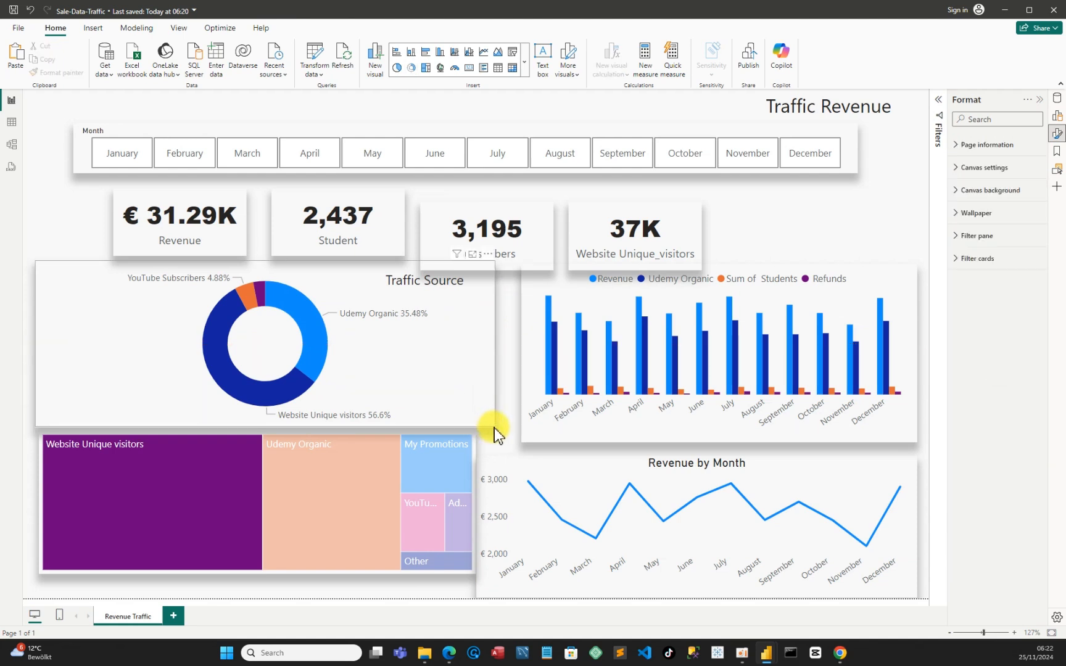
left_click(496, 429)
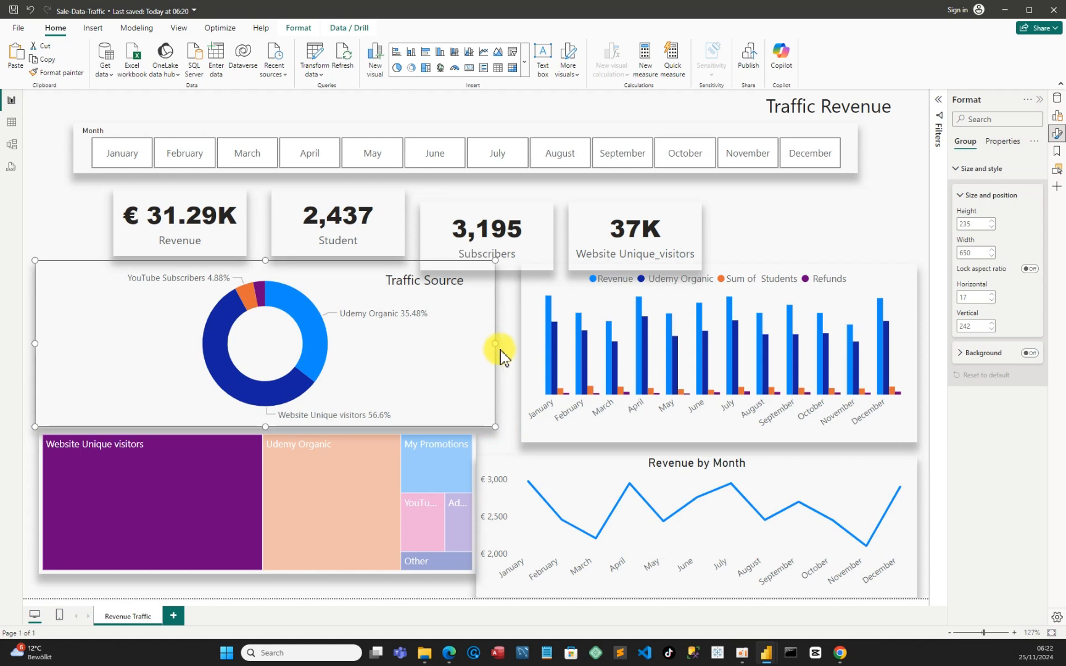
Narrow the Traffic Source donut chart to about 621 wide so its right edge roughly matches the treemap below it
left_click(481, 351)
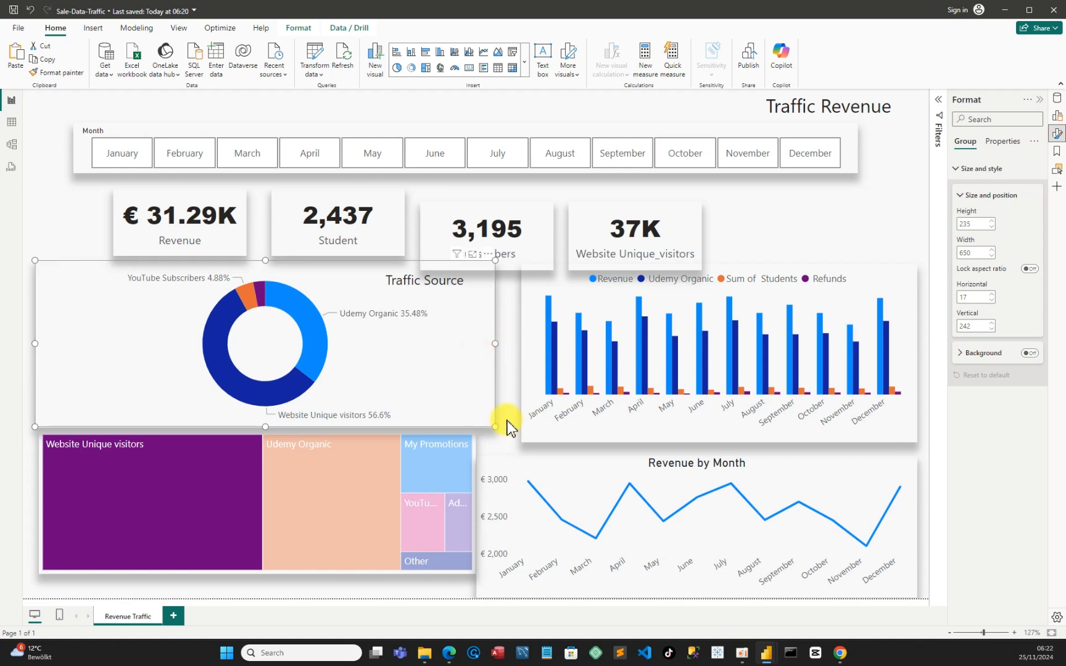
mouse_move(495, 427)
left_mouse_down()
mouse_move(484, 420)
mouse_move(486, 432)
left_mouse_up()
left_click(504, 429)
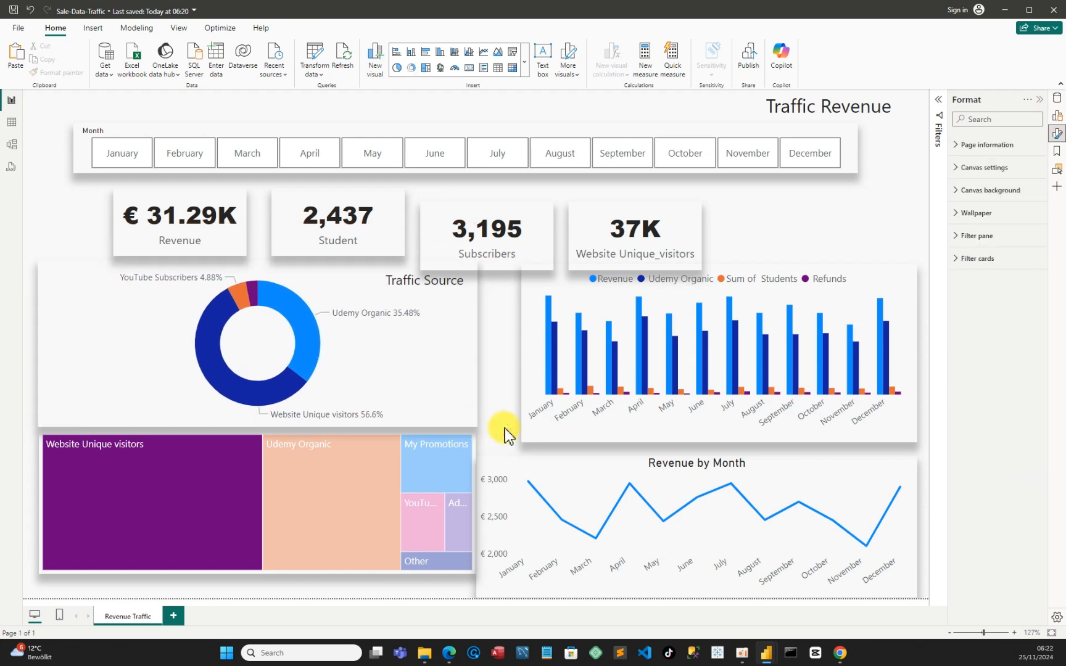
left_click(291, 497)
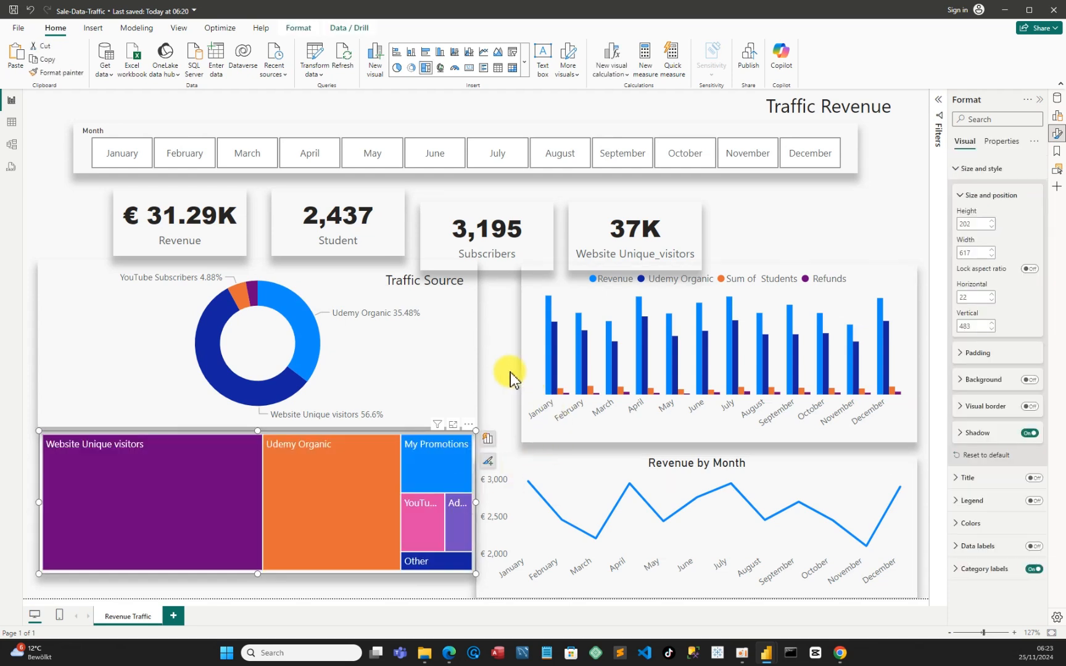
left_click(490, 375)
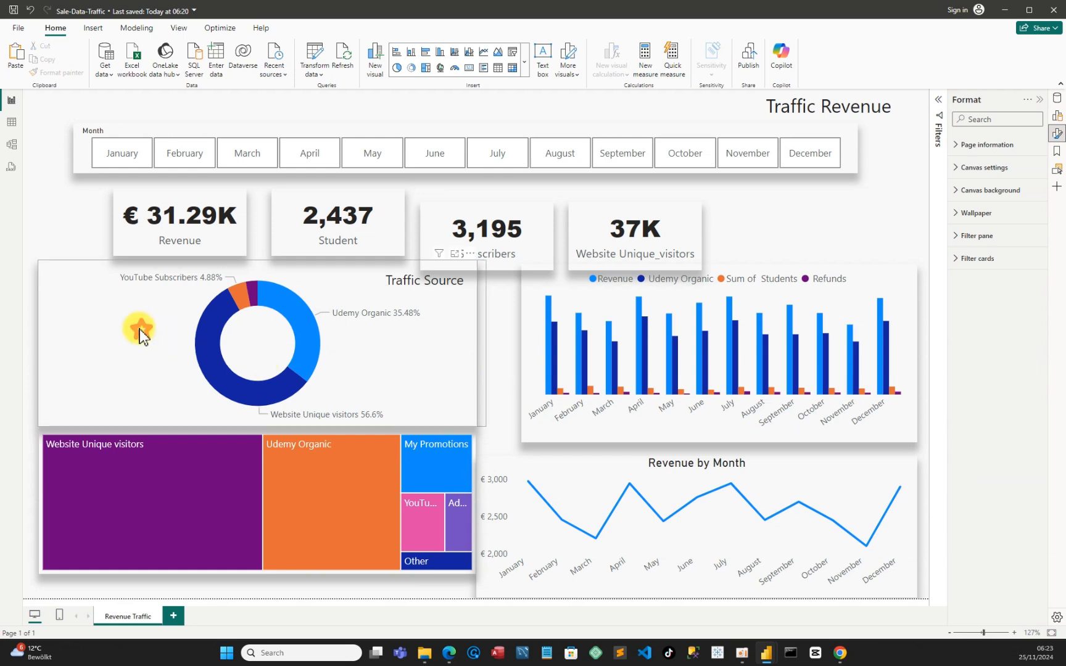
Shift the Traffic Source group slightly up and left, and resize its donut chart to about 618 by 208 at horizontal 17, vertical 257
left_click_drag(140, 330, 136, 322)
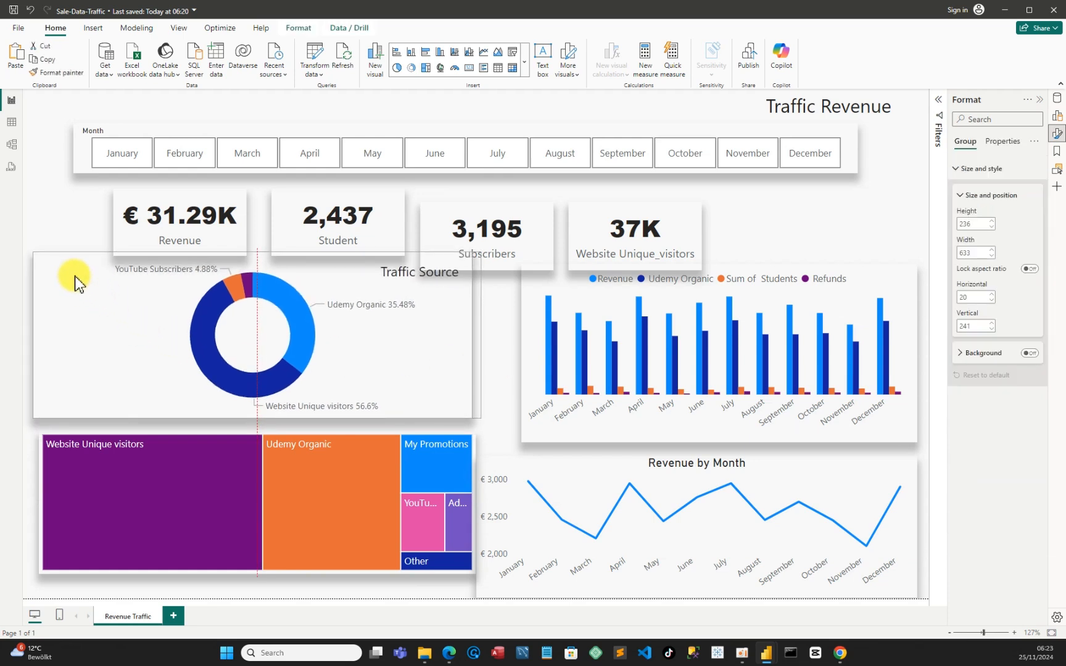
left_click(46, 262)
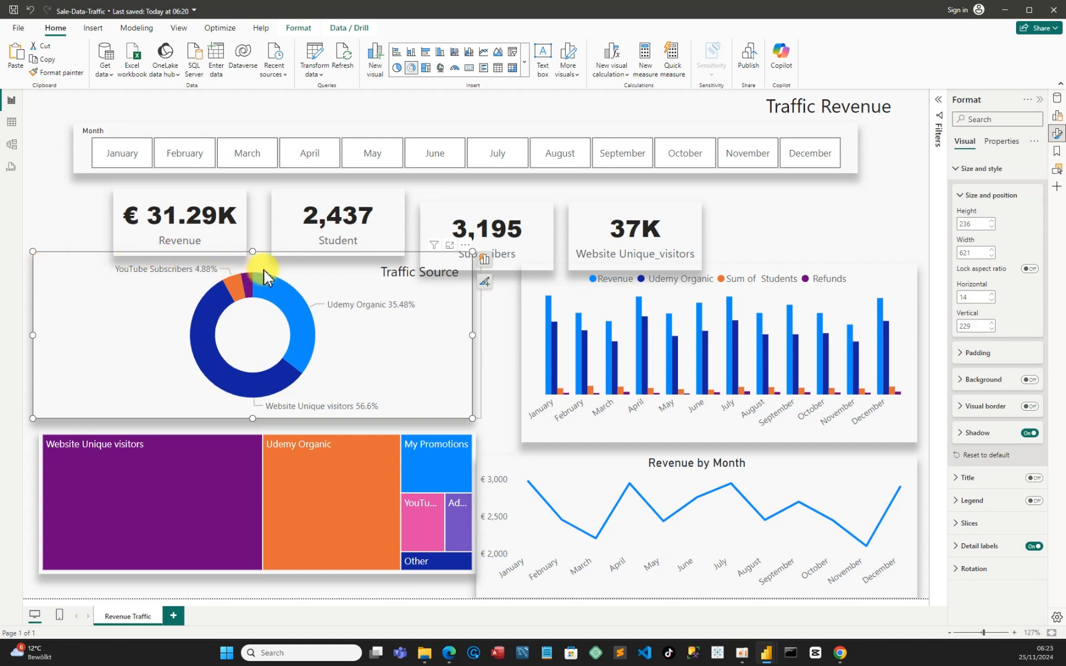
left_click_drag(253, 258, 238, 271)
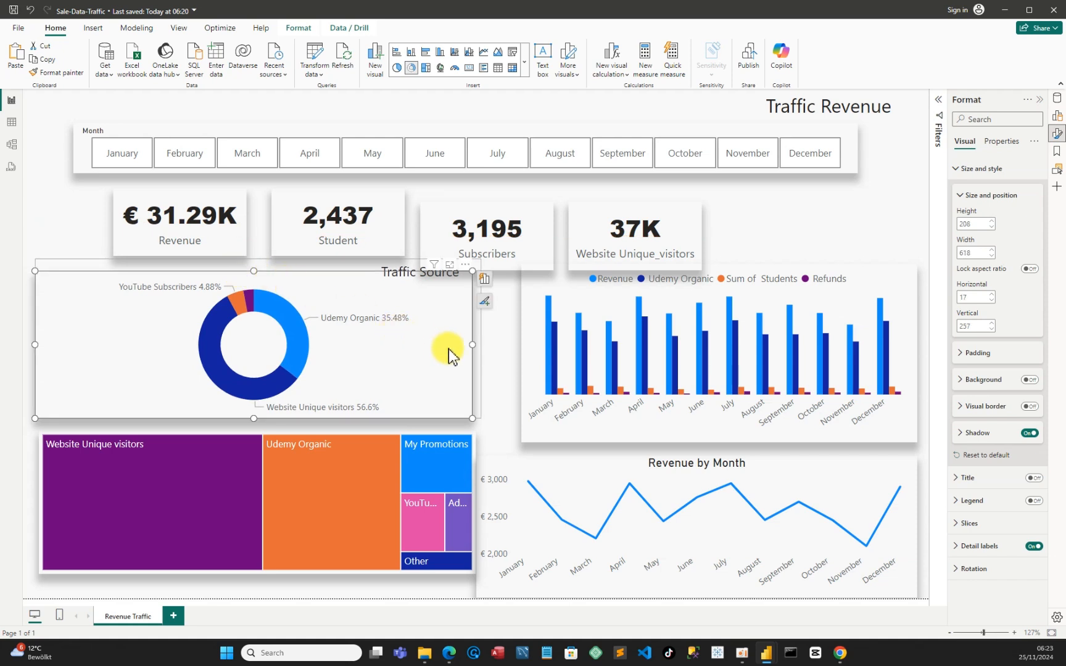
left_click(492, 369)
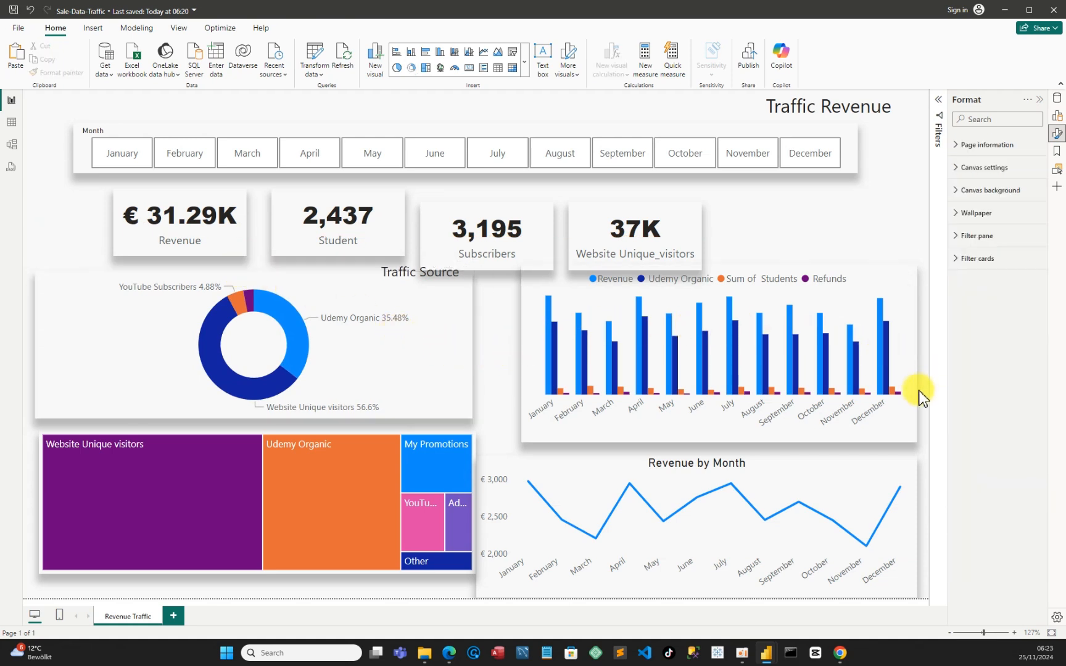
Shrink the monthly column chart to about 546 wide and place it at about horizontal 703, vertical 259
left_click(535, 281)
mouse_move(536, 281)
left_mouse_down()
mouse_move(519, 267)
mouse_move(529, 282)
left_mouse_up()
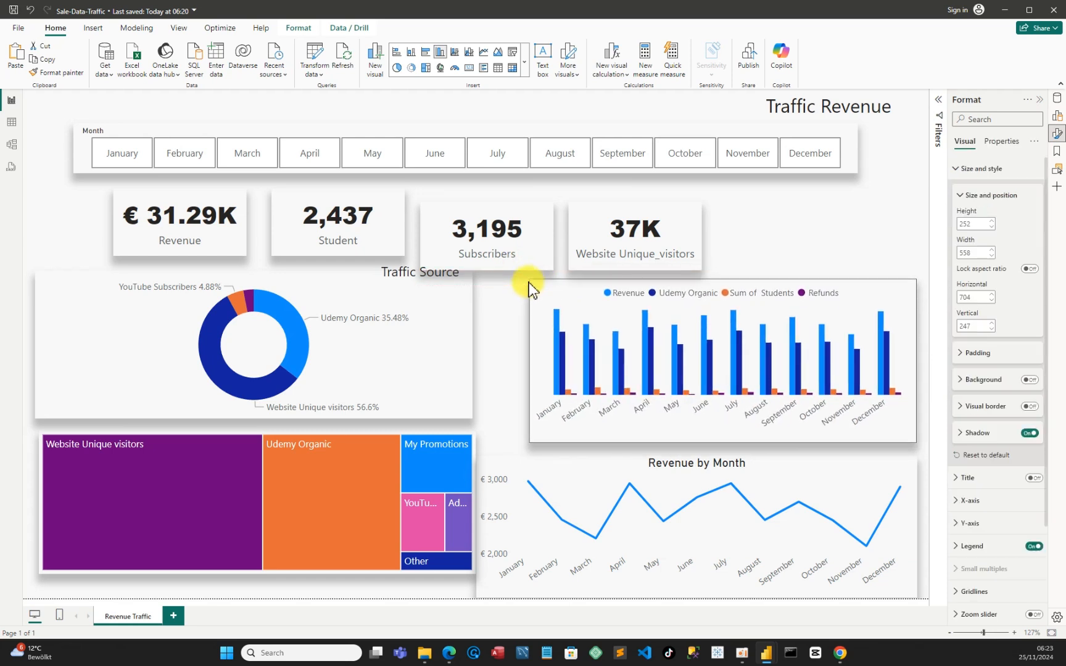
left_click_drag(581, 409, 572, 410)
Move the Revenue by Month line chart up to about vertical 503 and narrow it to about 567 wide, starting at horizontal 697
left_click_drag(595, 484, 619, 480)
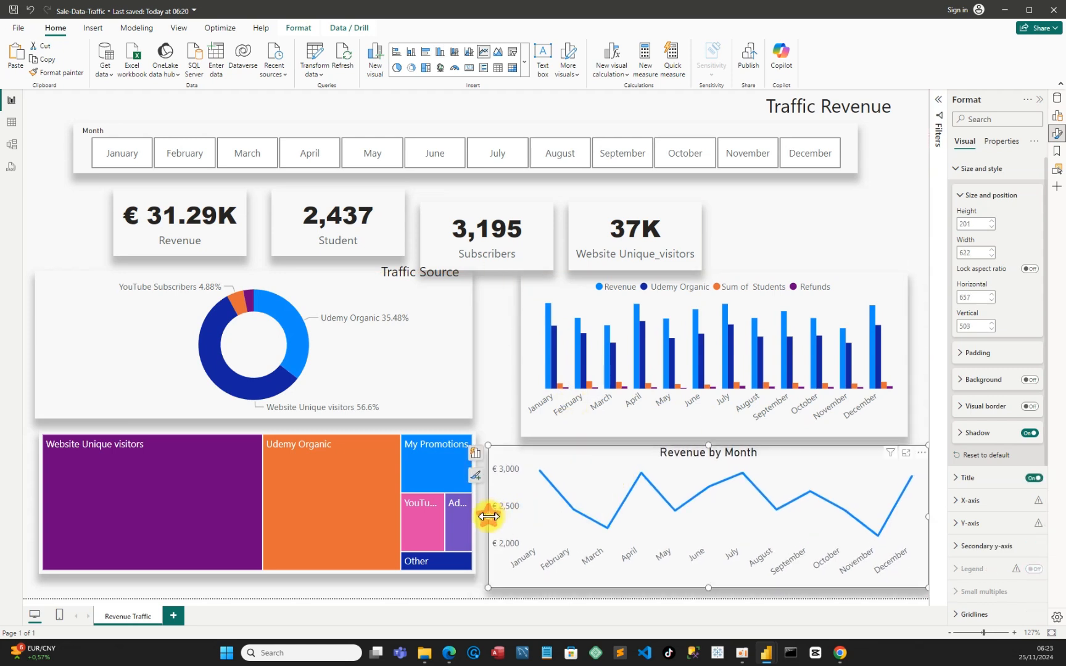
left_click_drag(488, 511, 517, 523)
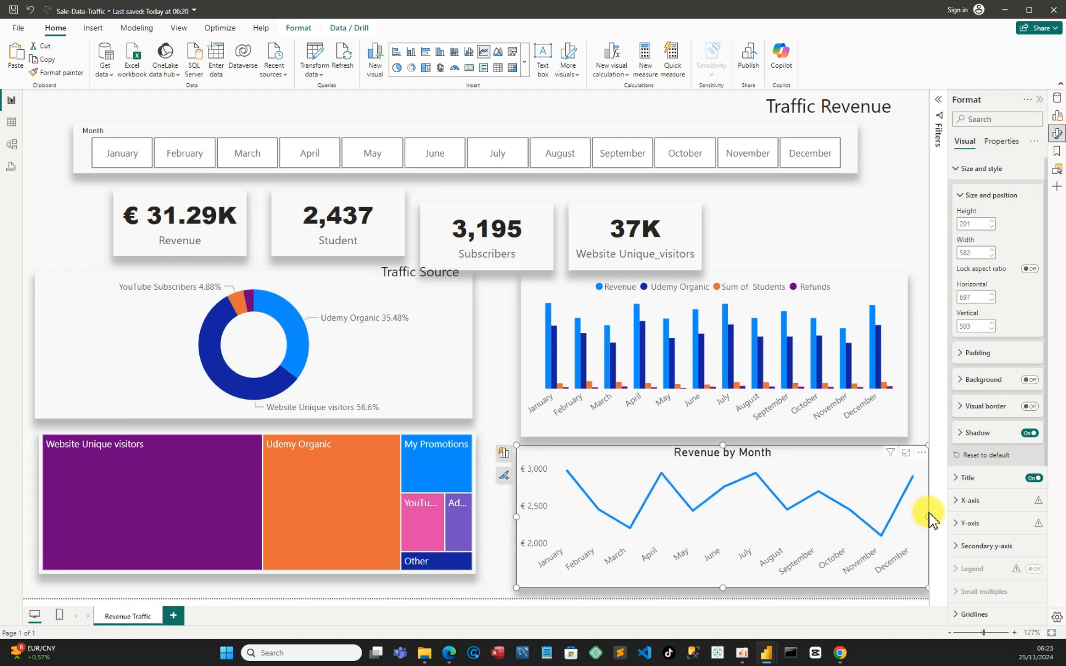
left_click_drag(927, 517, 915, 527)
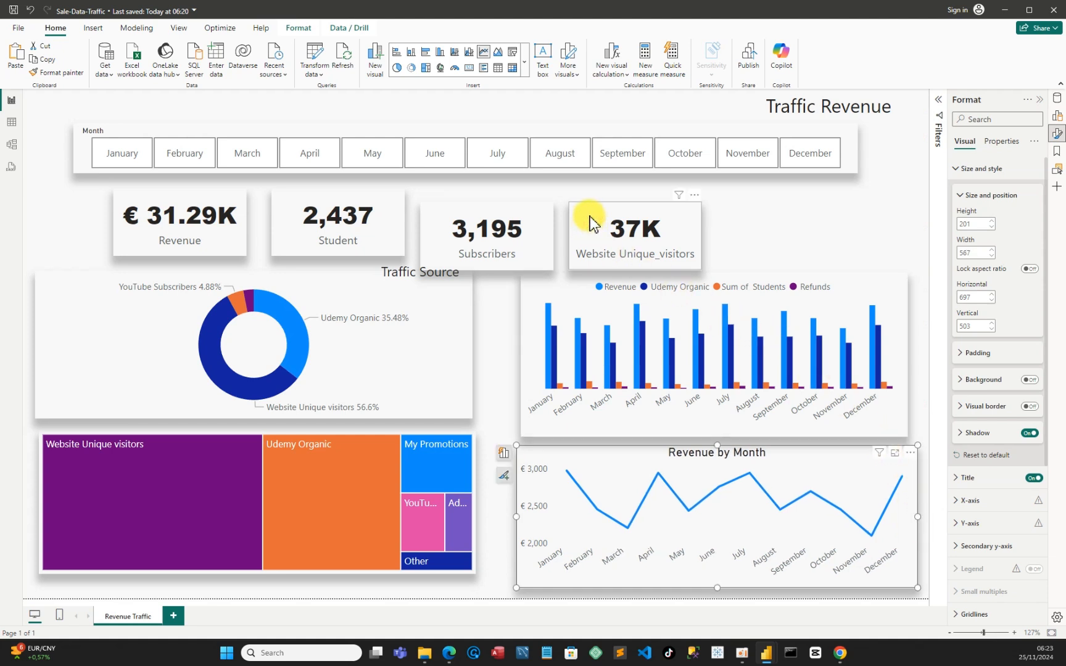
Move the Website Unique_visitors and Subscribers cards up to vertical 134, at about horizontal 771 and 560
left_click_drag(588, 231, 592, 216)
left_click(500, 238)
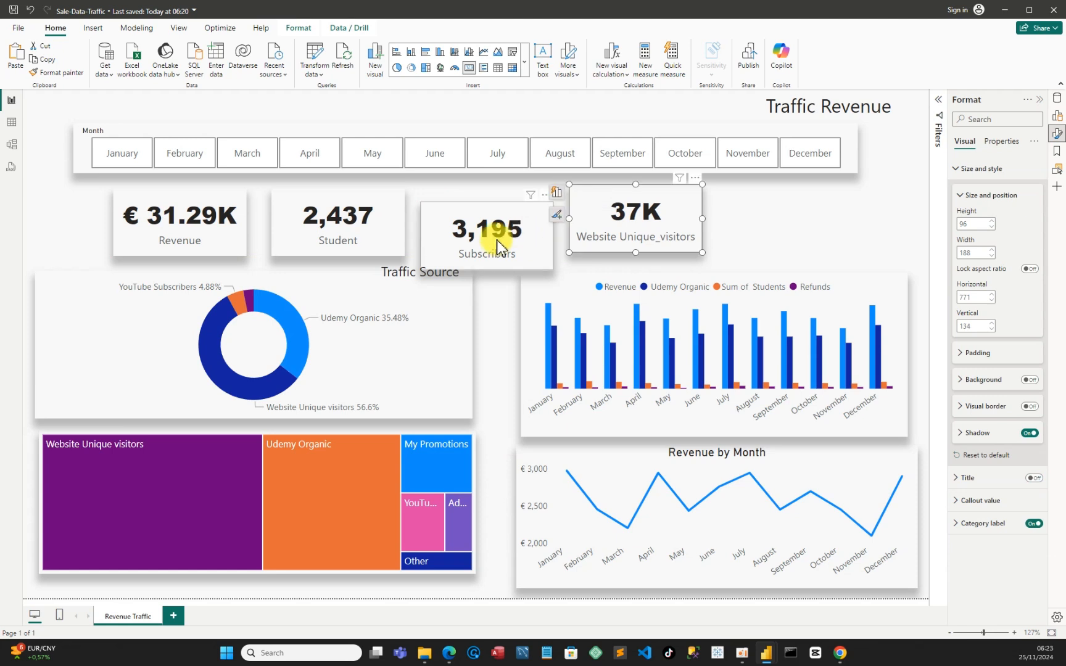
left_click_drag(500, 232, 488, 213)
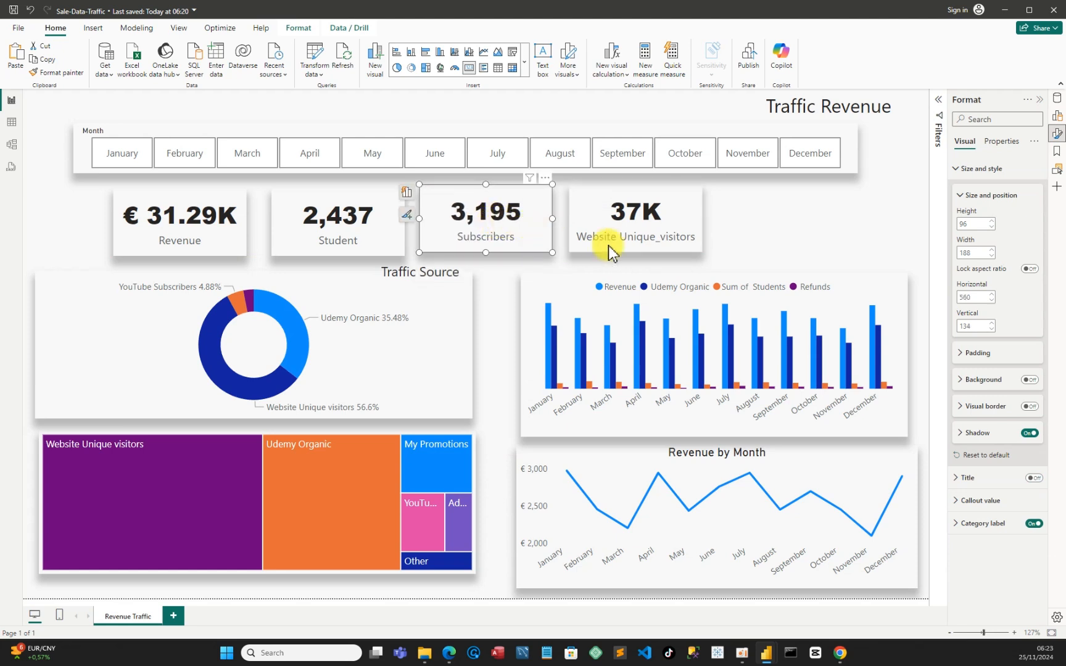
left_click(795, 222)
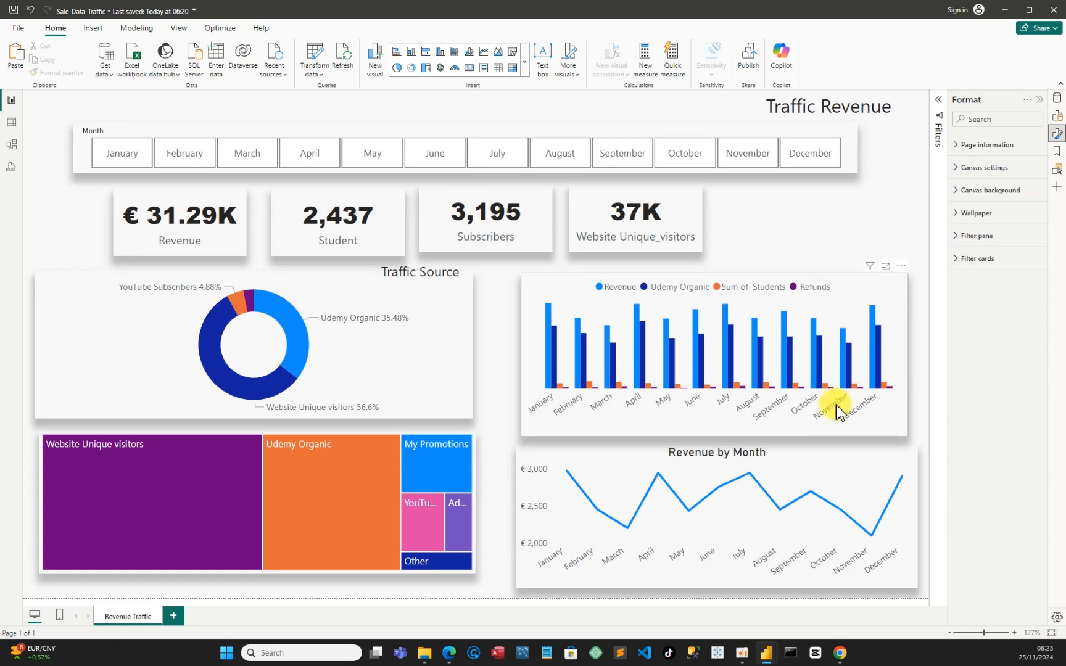
Resize the monthly column chart to about 552 by 206, aligning its left edge with the line chart at horizontal 697
left_click(834, 430)
left_click(868, 433)
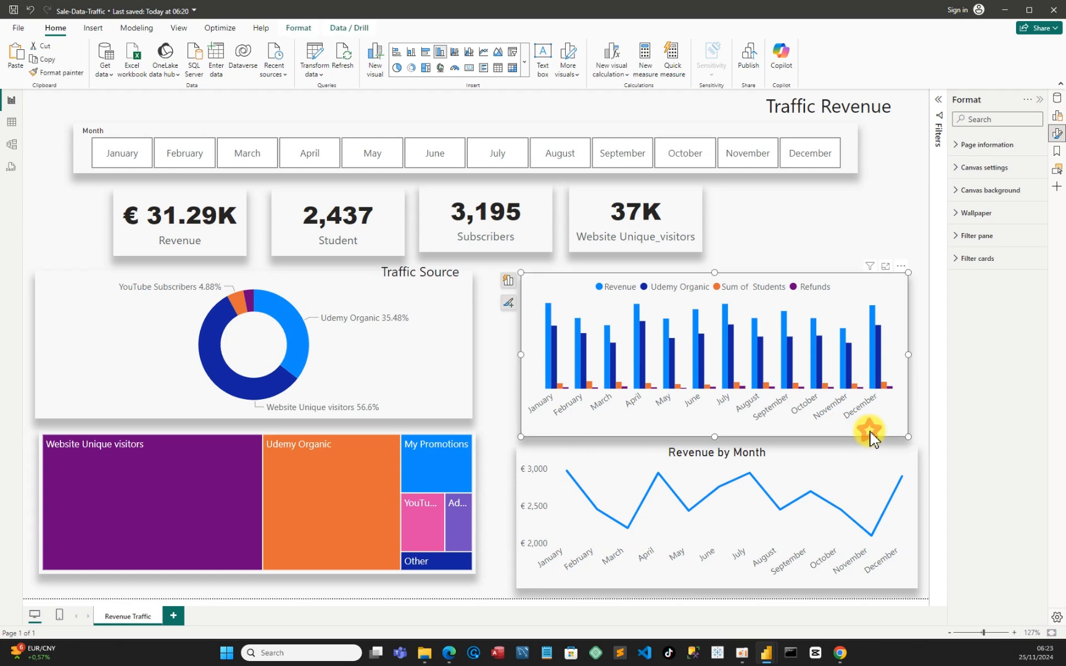
left_click_drag(908, 439, 906, 432)
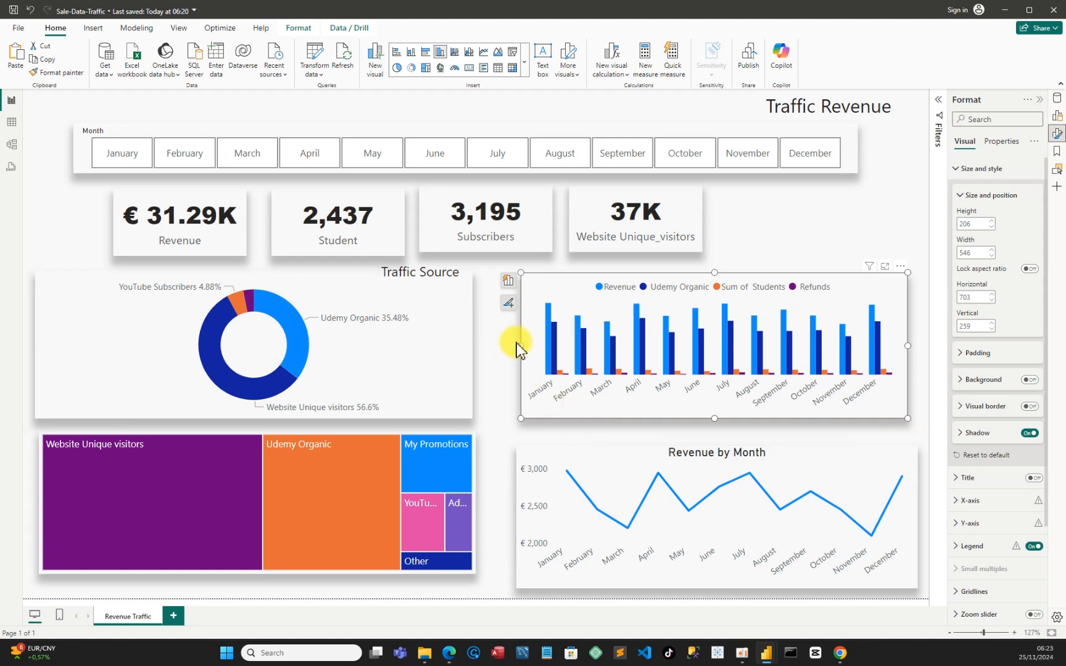
left_click_drag(517, 343, 512, 344)
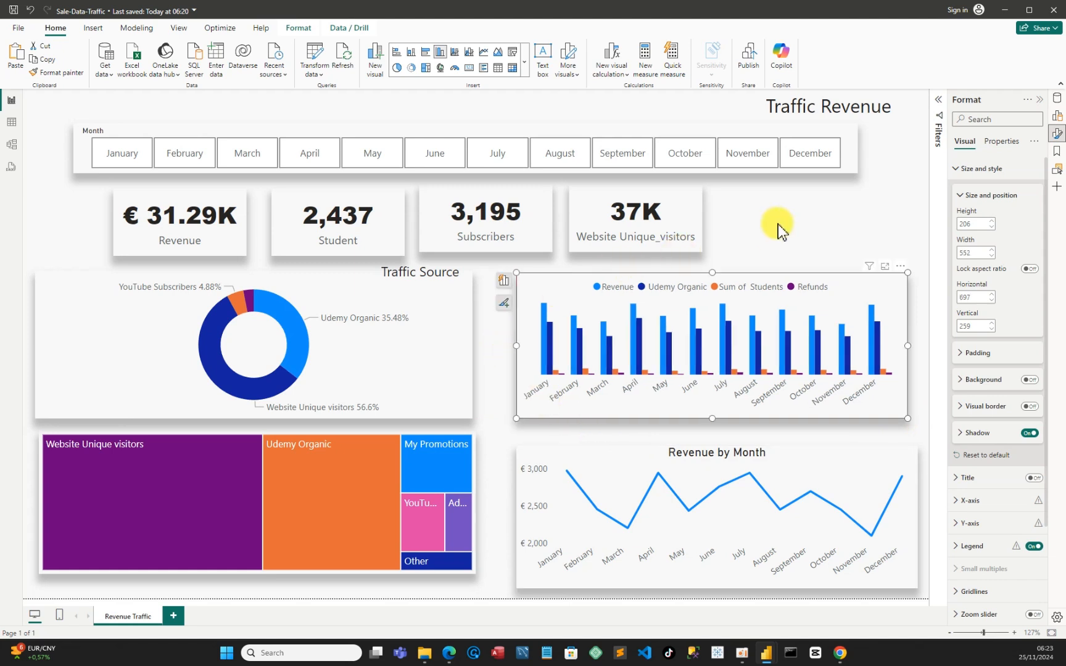
left_click(821, 222)
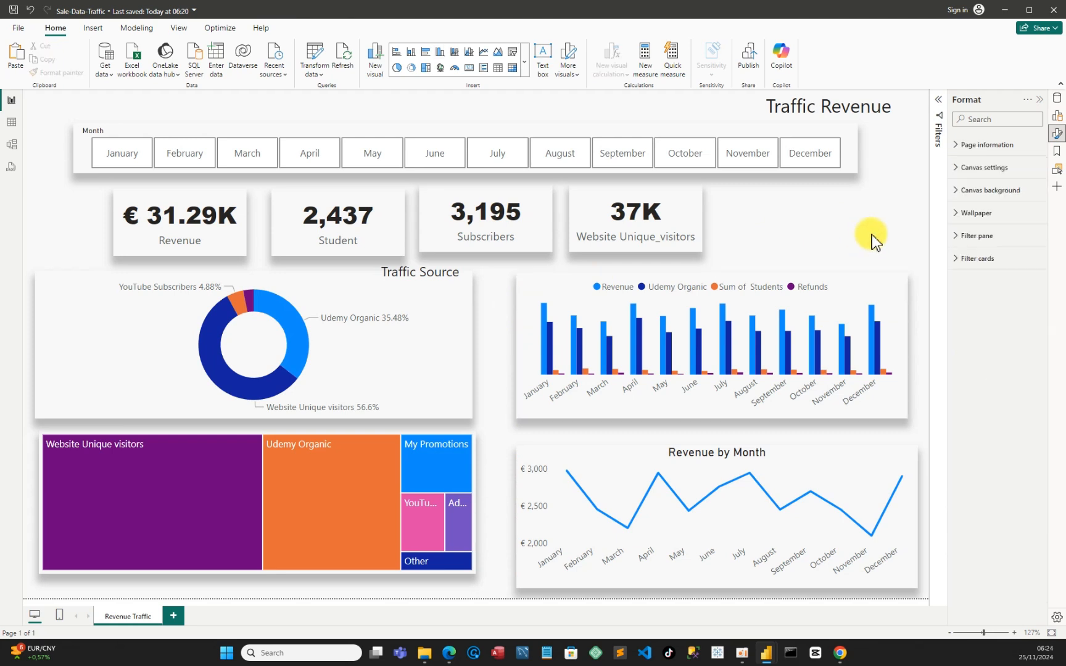
Collapse the Format pane and save the report
left_click(1041, 97)
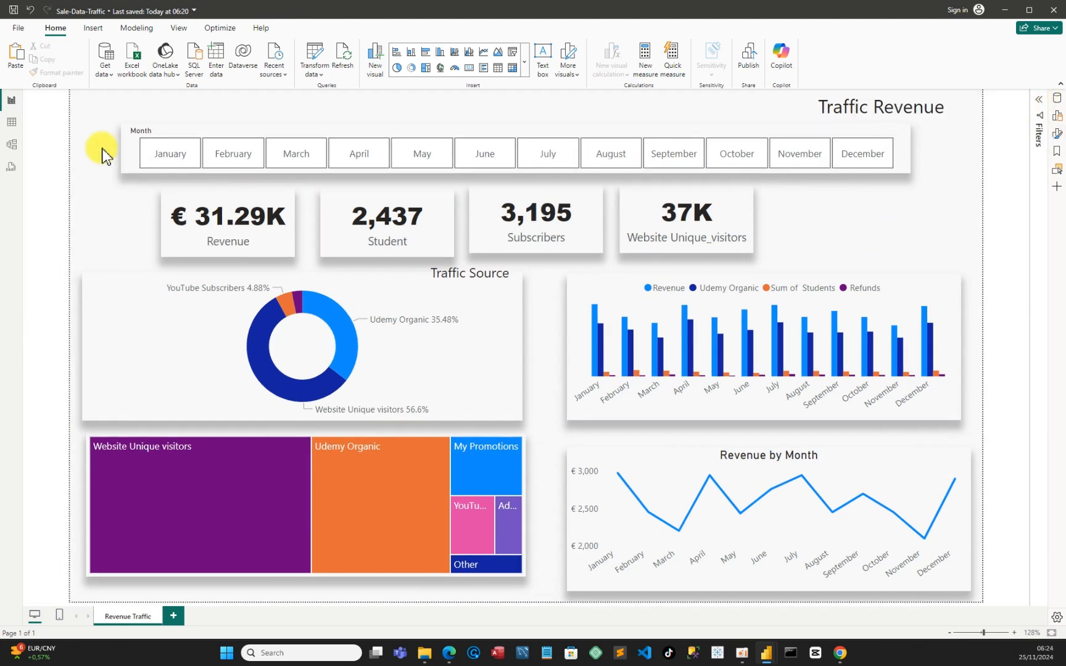
left_click(12, 11)
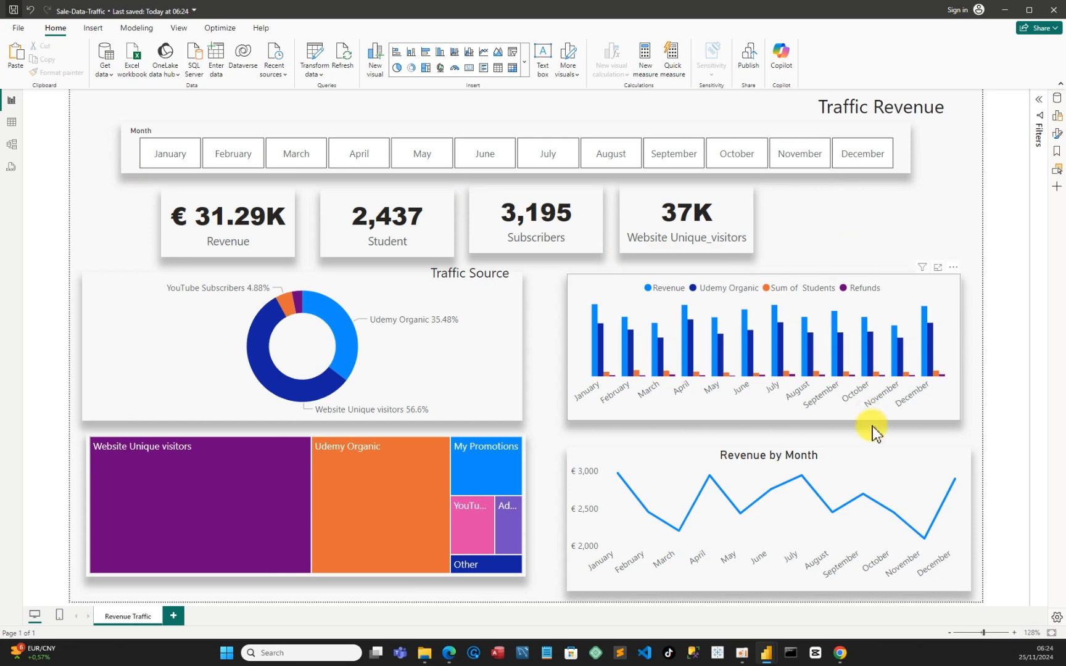
Resize the Revenue by Month line chart, raising its bottom edge near the treemap's bottom and its top edge closer to the column chart
left_click(968, 598)
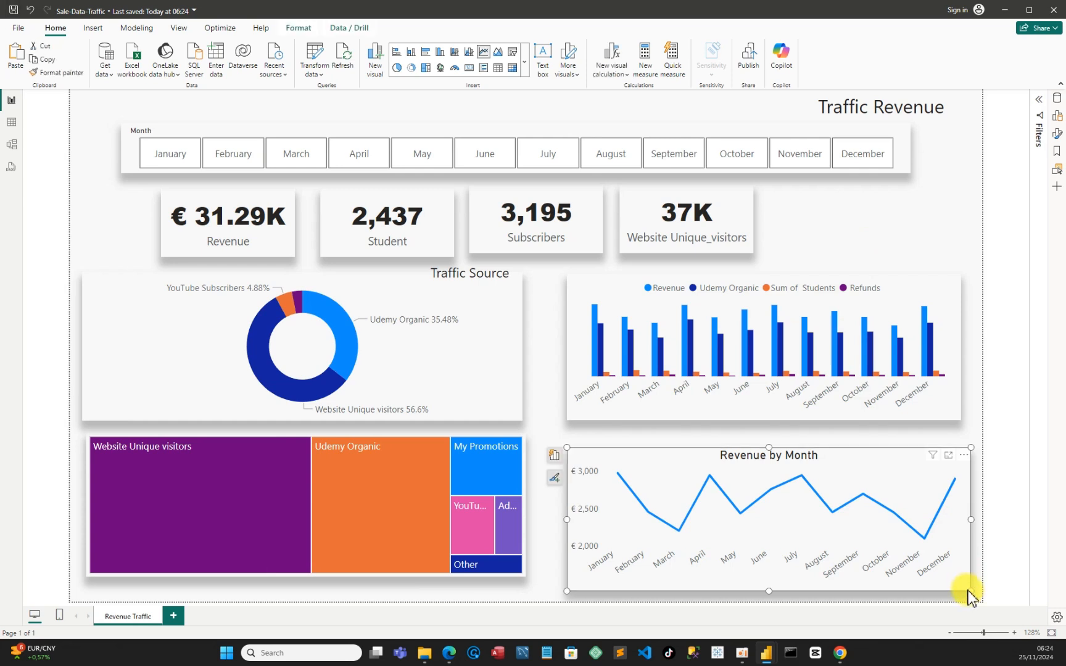
left_click_drag(971, 589, 968, 574)
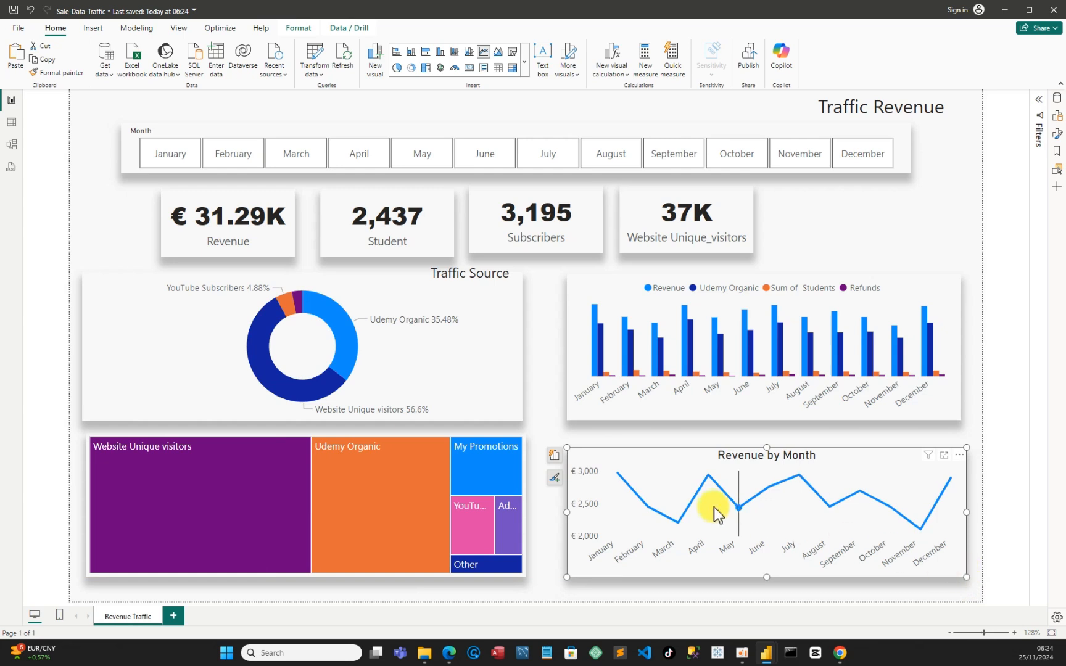
left_click(564, 444)
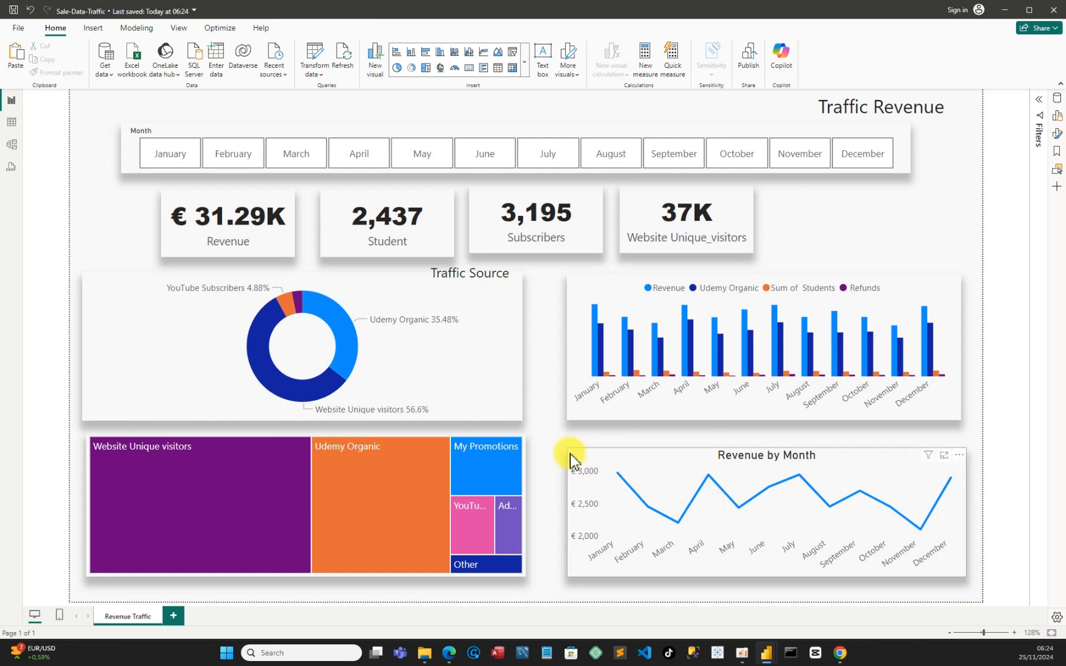
left_click(566, 458)
left_click_drag(565, 450, 566, 438)
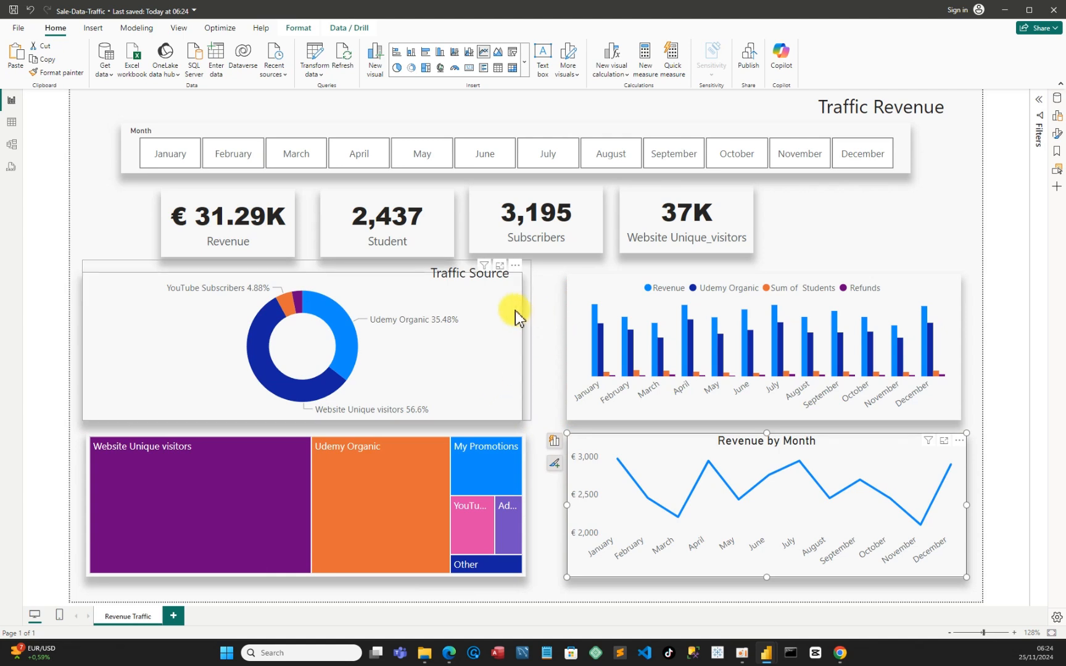
left_click(478, 303)
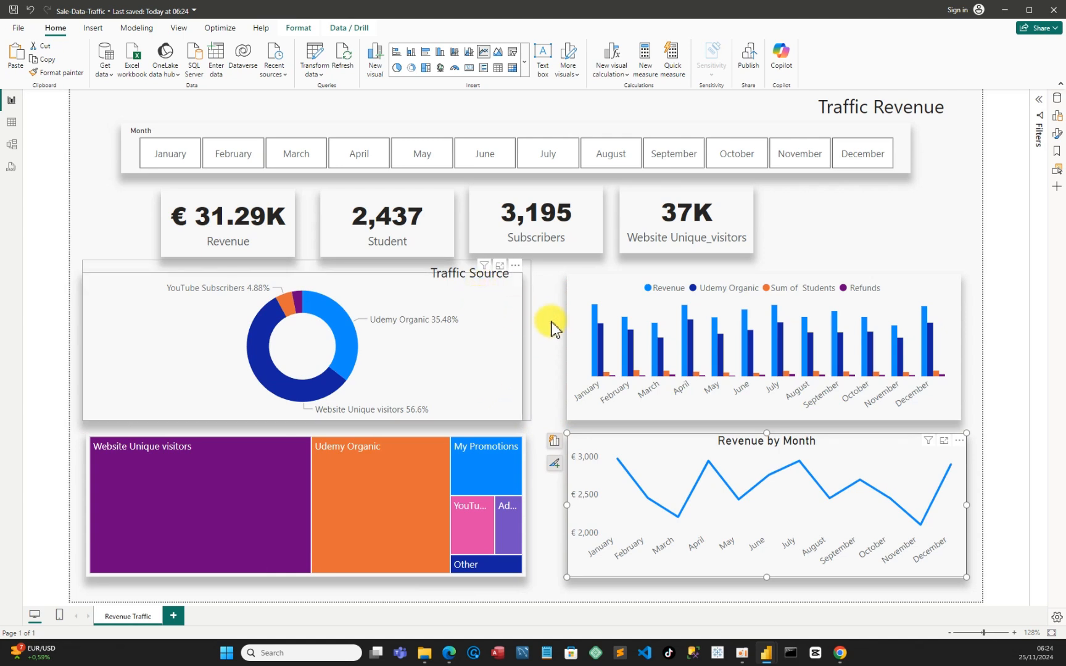
left_click(559, 309)
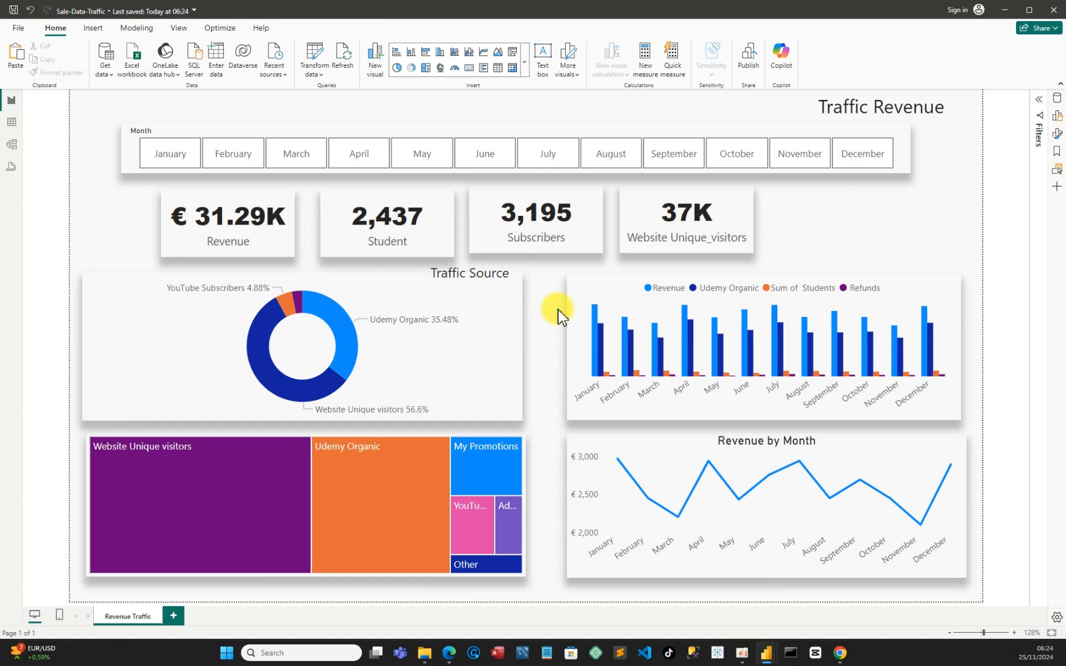